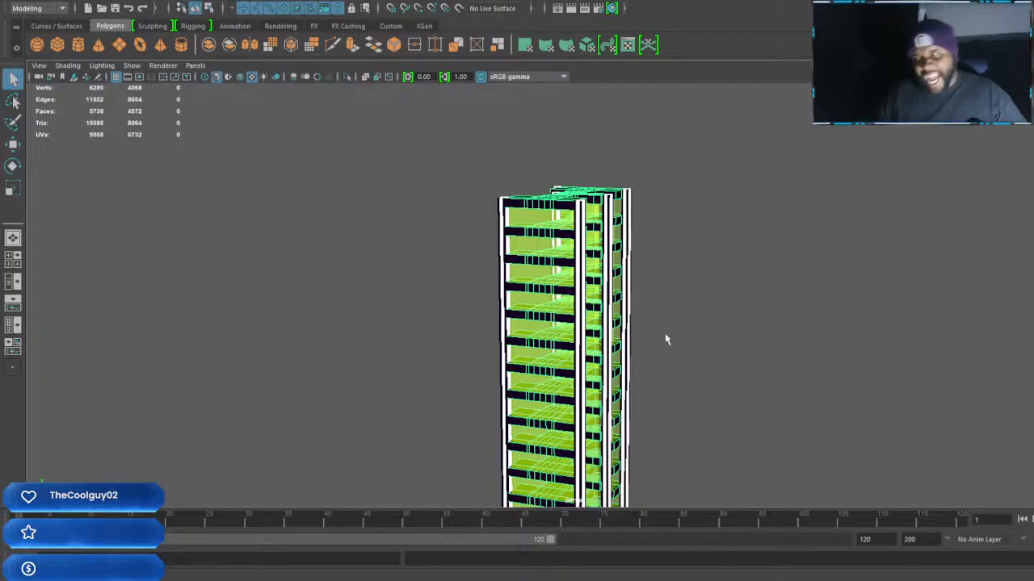
# Try to scale the selected floor slabs along X and undo that scaling
pyautogui.keyDown('alt'); pyautogui.moveTo(643, 328); pyautogui.dragTo(589, 264, button='right'); pyautogui.keyUp('alt')
pyautogui.keyDown('alt'); pyautogui.moveTo(641, 343); pyautogui.dragTo(669, 301, button='middle'); pyautogui.keyUp('alt')
pyautogui.scroll(4, 659, 264)
pyautogui.scroll(-3, 668, 301)
pyautogui.keyDown('alt'); pyautogui.moveTo(668, 301); pyautogui.dragTo(670, 310); pyautogui.keyUp('alt')
pyautogui.press('r')
pyautogui.keyDown('alt'); pyautogui.moveTo(662, 395); pyautogui.dragTo(664, 348, button='middle'); pyautogui.keyUp('alt')
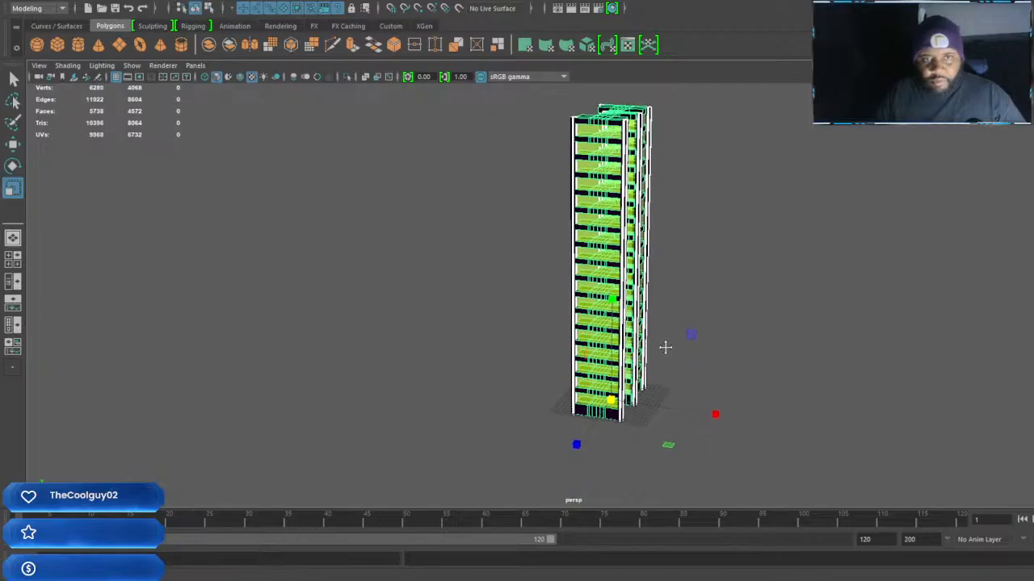
pyautogui.keyDown('alt'); pyautogui.moveTo(665, 348); pyautogui.dragTo(701, 413, button='right'); pyautogui.keyUp('alt')
pyautogui.moveTo(728, 446); pyautogui.dragTo(745, 451)
pyautogui.hotkey('ctrl', 'z')
# Select the whole building group and stretch it along its axes into a much larger, broader tower
pyautogui.press('Up')
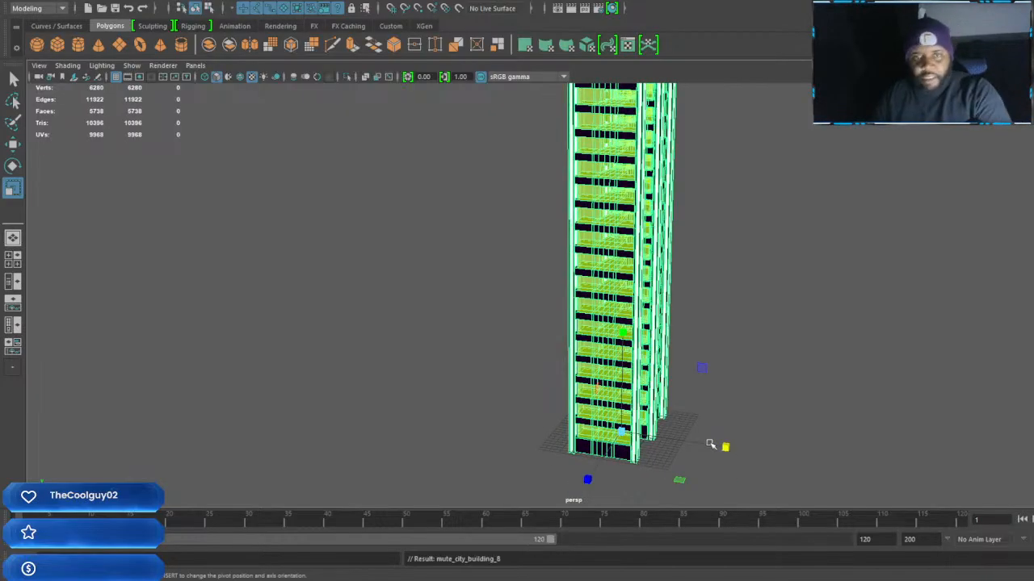
pyautogui.keyDown('alt'); pyautogui.moveTo(727, 450); pyautogui.dragTo(571, 456); pyautogui.keyUp('alt')
pyautogui.moveTo(511, 432); pyautogui.dragTo(103, 414)
pyautogui.keyDown('alt'); pyautogui.moveTo(525, 324); pyautogui.dragTo(667, 345); pyautogui.keyUp('alt')
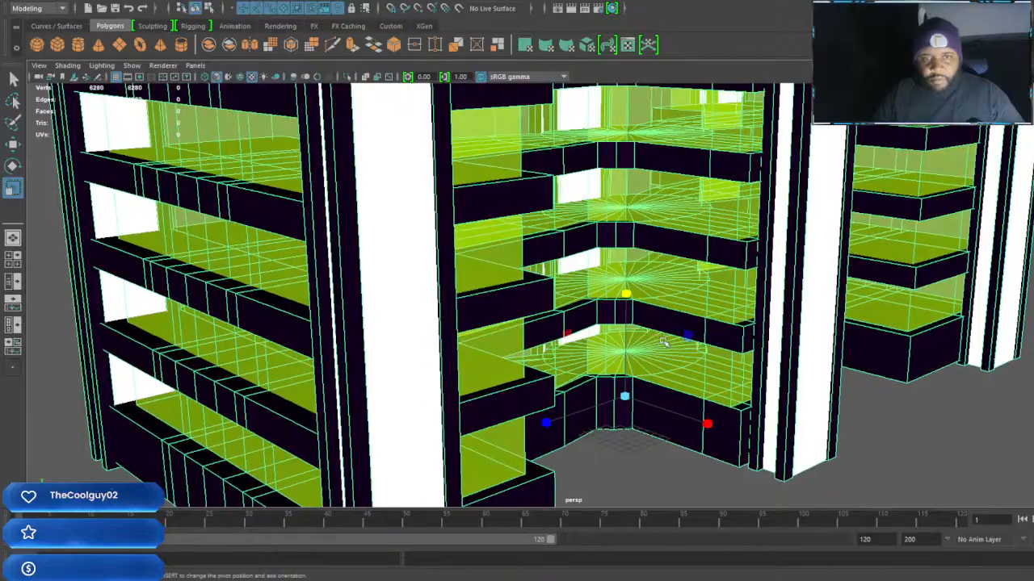
pyautogui.scroll(-3, 669, 347)
pyautogui.keyDown('alt'); pyautogui.moveTo(676, 409); pyautogui.dragTo(594, 355); pyautogui.keyUp('alt')
pyautogui.keyDown('alt'); pyautogui.moveTo(472, 343); pyautogui.dragTo(540, 318); pyautogui.keyUp('alt')
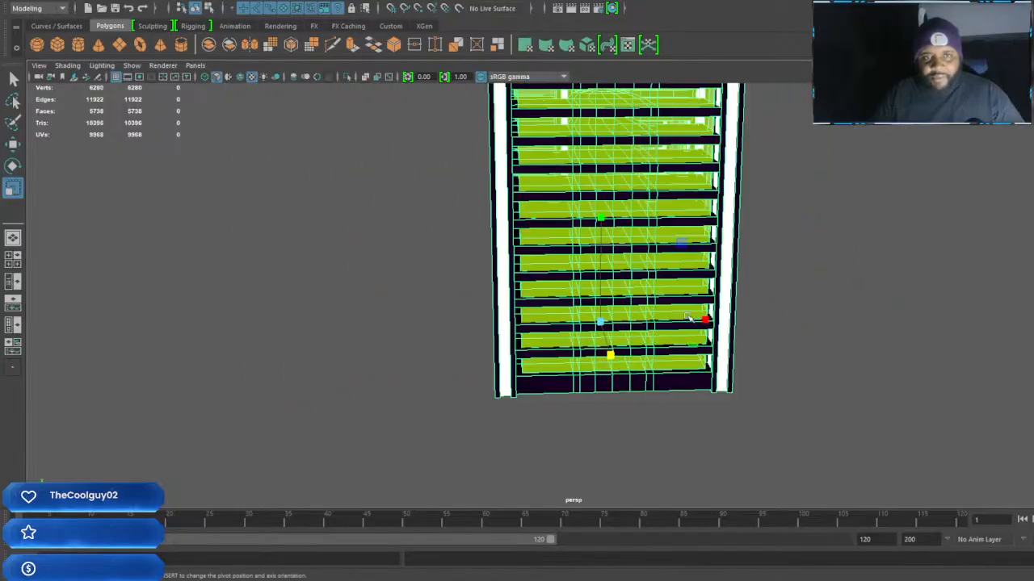
pyautogui.scroll(10, 688, 316)
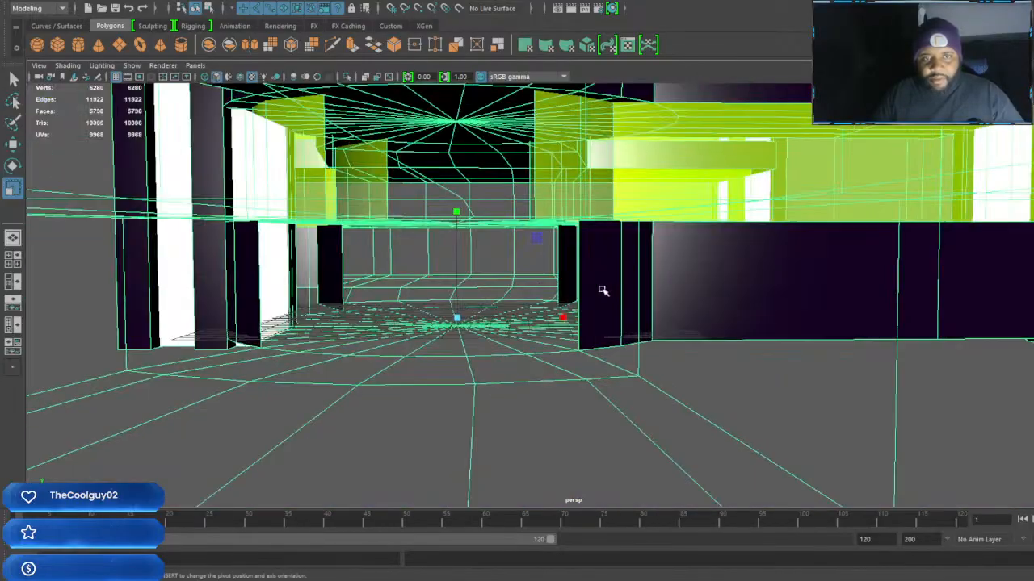
pyautogui.keyDown('alt'); pyautogui.moveTo(570, 253); pyautogui.dragTo(687, 308, button='middle'); pyautogui.keyUp('alt')
pyautogui.keyDown('alt'); pyautogui.moveTo(683, 313); pyautogui.dragTo(671, 310); pyautogui.keyUp('alt')
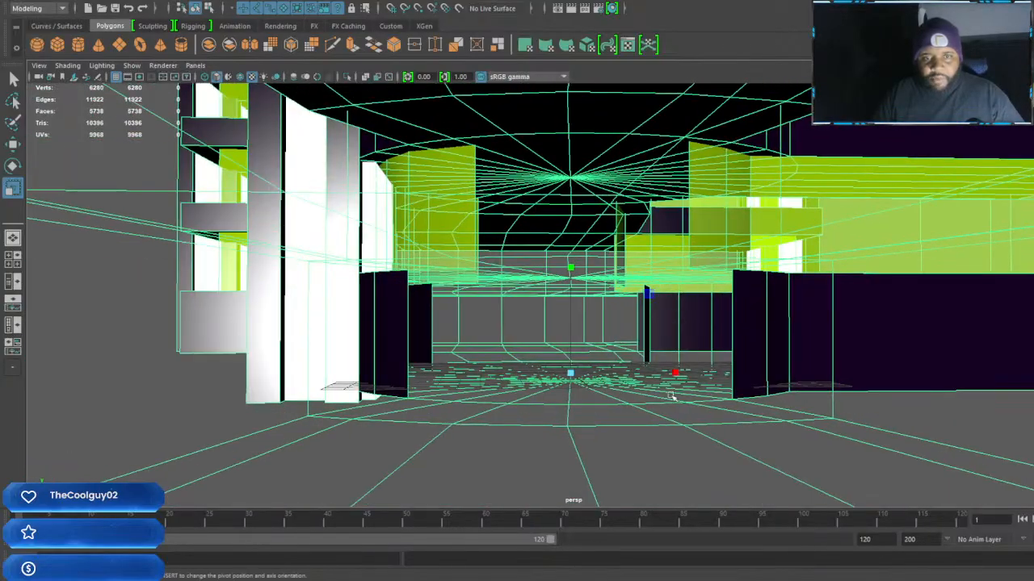
# Extrude the faces of the dark floor slabs outward with a Local Translate Z of 0.102
pyautogui.keyDown('alt'); pyautogui.moveTo(691, 412); pyautogui.dragTo(690, 418); pyautogui.keyUp('alt')
pyautogui.keyDown('shift'); pyautogui.moveTo(724, 326); pyautogui.dragTo(723, 357, button='right'); pyautogui.keyUp('shift')
pyautogui.keyDown('alt'); pyautogui.moveTo(686, 351); pyautogui.dragTo(688, 342); pyautogui.keyUp('alt')
pyautogui.keyDown('alt'); pyautogui.moveTo(688, 343); pyautogui.dragTo(519, 298, button='middle'); pyautogui.keyUp('alt')
pyautogui.moveTo(518, 297)
pyautogui.keyDown('alt'); pyautogui.mouseDown()
pyautogui.moveTo(732, 321)
pyautogui.moveTo(621, 348)
pyautogui.moveTo(590, 288)
pyautogui.moveTo(593, 311)
pyautogui.moveTo(738, 312)
pyautogui.moveTo(619, 339)
pyautogui.moveTo(410, 289)
pyautogui.moveTo(516, 298)
pyautogui.mouseUp(); pyautogui.keyUp('alt')
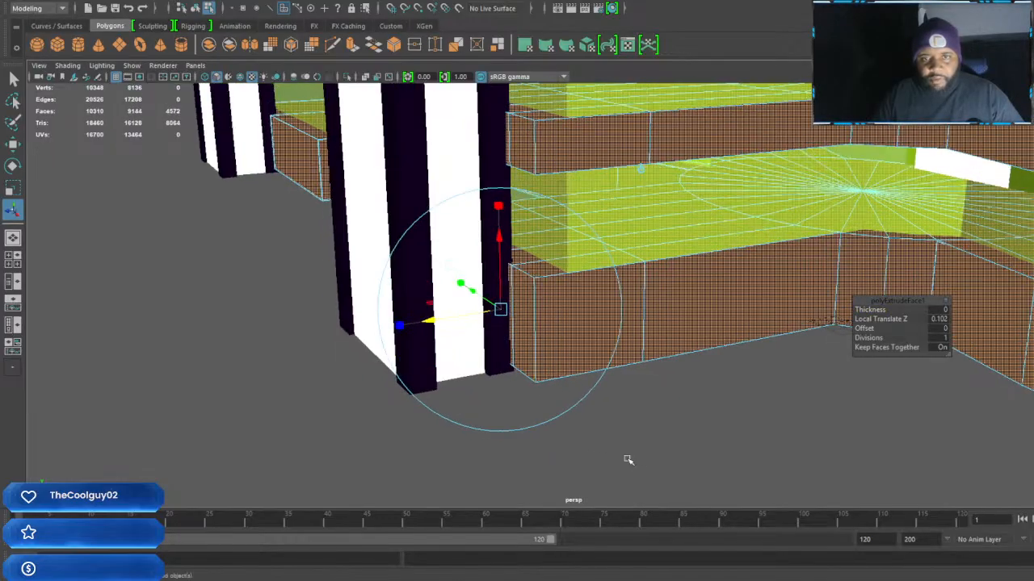
# Examine the extruded floor slabs, pillars and glass walls from outside and inside the building
pyautogui.moveTo(636, 420)
pyautogui.keyDown('alt'); pyautogui.mouseDown()
pyautogui.moveTo(565, 385)
pyautogui.moveTo(453, 383)
pyautogui.moveTo(434, 395)
pyautogui.moveTo(498, 379)
pyautogui.moveTo(715, 374)
pyautogui.moveTo(609, 369)
pyautogui.moveTo(891, 380)
pyautogui.moveTo(636, 346)
pyautogui.moveTo(516, 346)
pyautogui.moveTo(817, 414)
pyautogui.mouseUp(); pyautogui.keyUp('alt')
pyautogui.moveTo(676, 259); pyautogui.dragTo(768, 229, button='right')
pyautogui.keyDown('alt'); pyautogui.moveTo(734, 282); pyautogui.dragTo(577, 340); pyautogui.keyUp('alt')
pyautogui.scroll(-10, 577, 340)
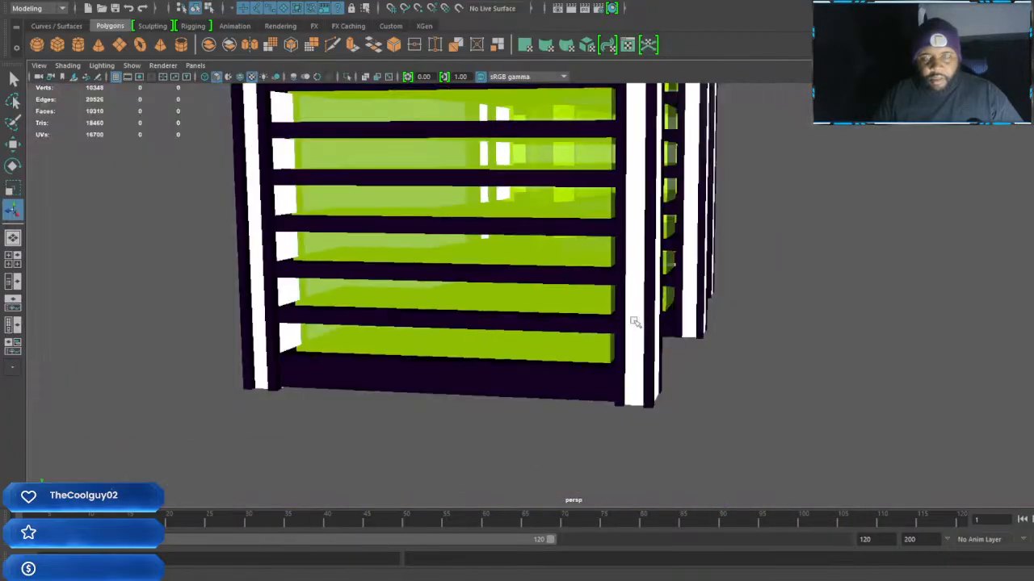
pyautogui.keyDown('alt'); pyautogui.moveTo(751, 276); pyautogui.dragTo(627, 283); pyautogui.keyUp('alt')
pyautogui.keyDown('alt'); pyautogui.moveTo(516, 291); pyautogui.dragTo(637, 321, button='middle'); pyautogui.keyUp('alt')
pyautogui.scroll(2, 637, 323)
pyautogui.keyDown('alt'); pyautogui.moveTo(646, 343); pyautogui.dragTo(680, 344); pyautogui.keyUp('alt')
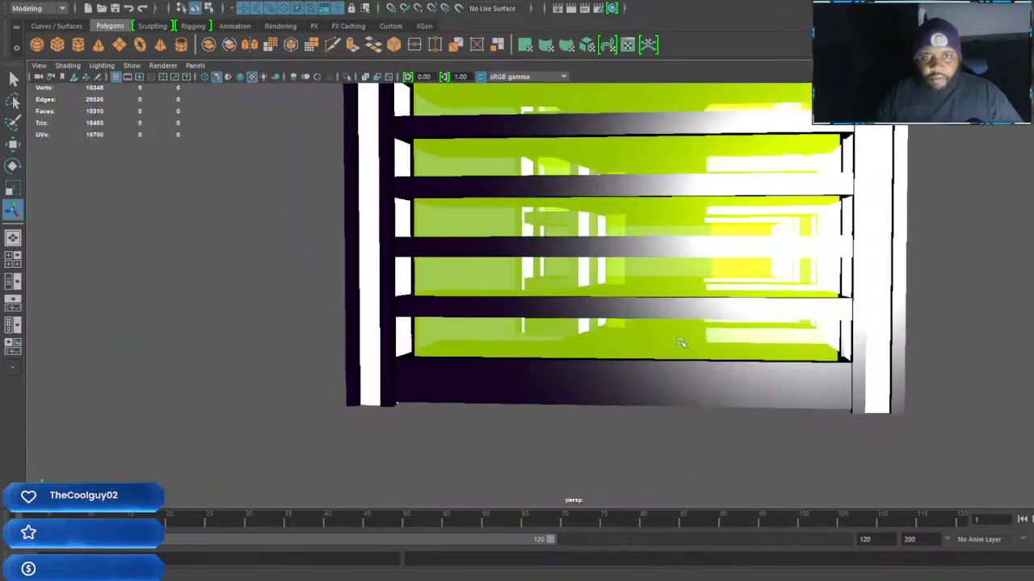
pyautogui.scroll(10, 681, 343)
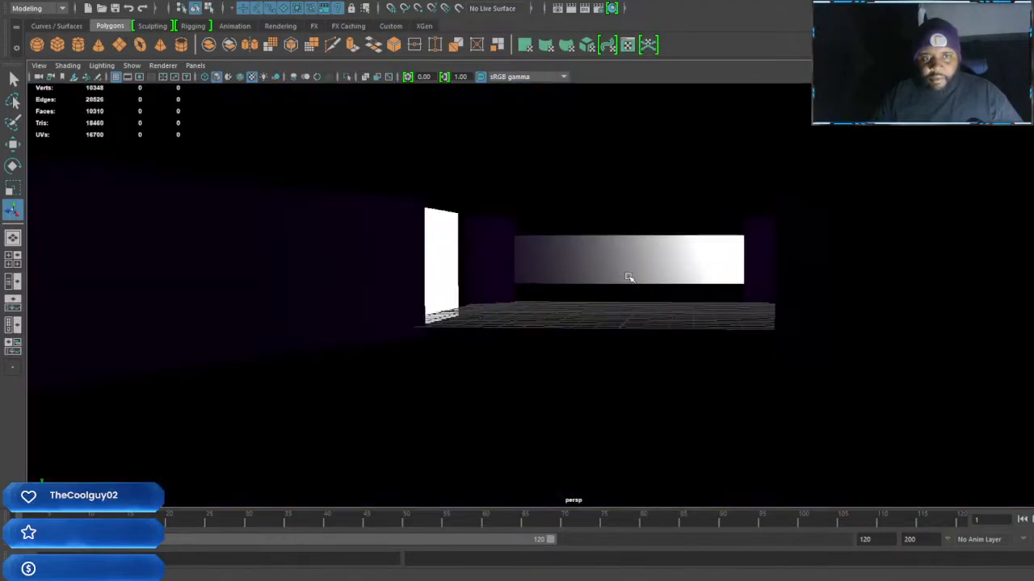
pyautogui.keyDown('alt'); pyautogui.moveTo(629, 277); pyautogui.dragTo(683, 280, button='middle'); pyautogui.keyUp('alt')
pyautogui.keyDown('alt'); pyautogui.moveTo(683, 279); pyautogui.dragTo(698, 280); pyautogui.keyUp('alt')
pyautogui.scroll(-10, 662, 316)
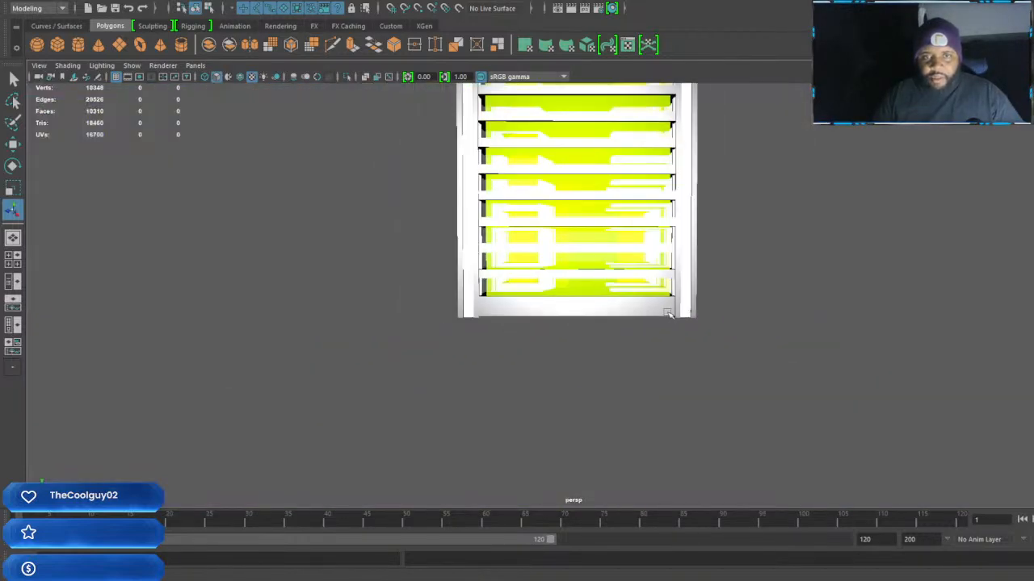
pyautogui.keyDown('alt'); pyautogui.moveTo(668, 313); pyautogui.dragTo(635, 223); pyautogui.keyUp('alt')
pyautogui.scroll(-4, 634, 224)
pyautogui.keyDown('alt'); pyautogui.moveTo(634, 224); pyautogui.dragTo(694, 342, button='middle'); pyautogui.keyUp('alt')
pyautogui.scroll(2, 698, 340)
pyautogui.keyDown('alt'); pyautogui.moveTo(700, 339); pyautogui.dragTo(633, 236); pyautogui.keyUp('alt')
pyautogui.scroll(3, 633, 237)
pyautogui.keyDown('alt'); pyautogui.moveTo(632, 237); pyautogui.dragTo(648, 315, button='middle'); pyautogui.keyUp('alt')
pyautogui.scroll(3, 649, 315)
pyautogui.keyDown('alt'); pyautogui.moveTo(648, 315); pyautogui.dragTo(636, 288); pyautogui.keyUp('alt')
# Select the whole building group again and stretch it taller along the Y axis
pyautogui.click(651, 153)
pyautogui.press('Up')
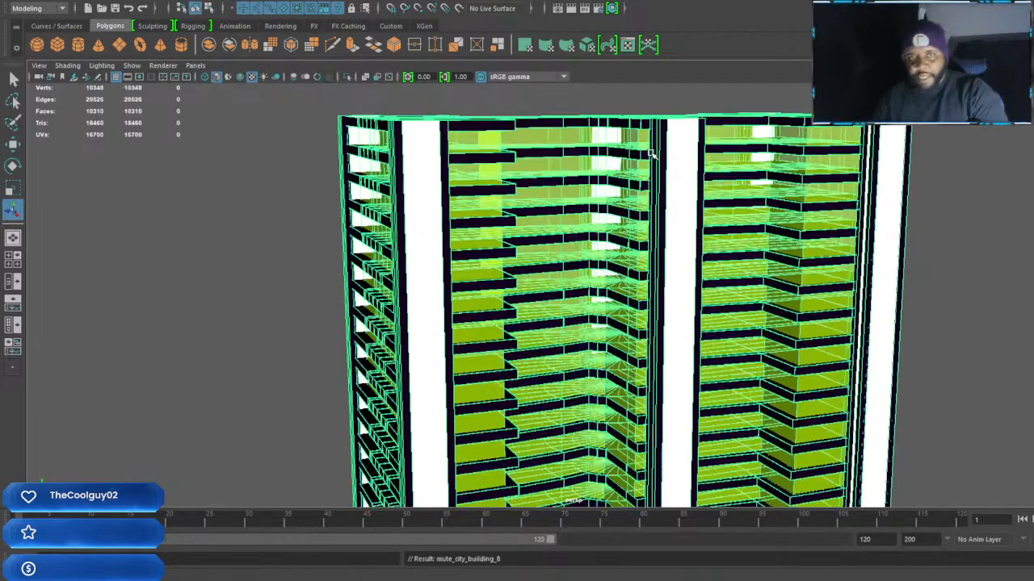
pyautogui.press('r')
pyautogui.scroll(-4, 651, 153)
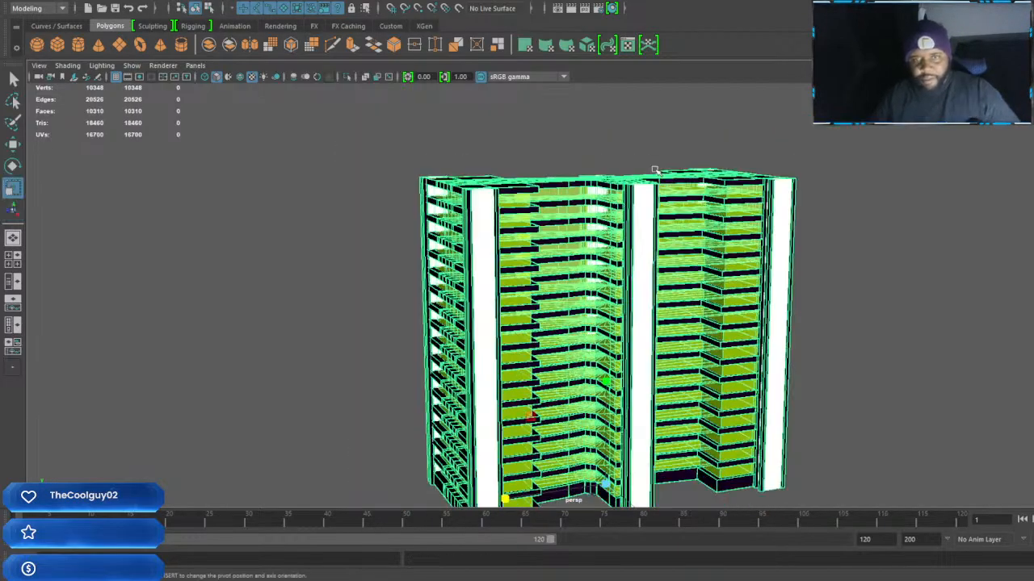
pyautogui.keyDown('alt'); pyautogui.moveTo(634, 334); pyautogui.dragTo(687, 237, button='middle'); pyautogui.keyUp('alt')
pyautogui.scroll(2, 684, 248)
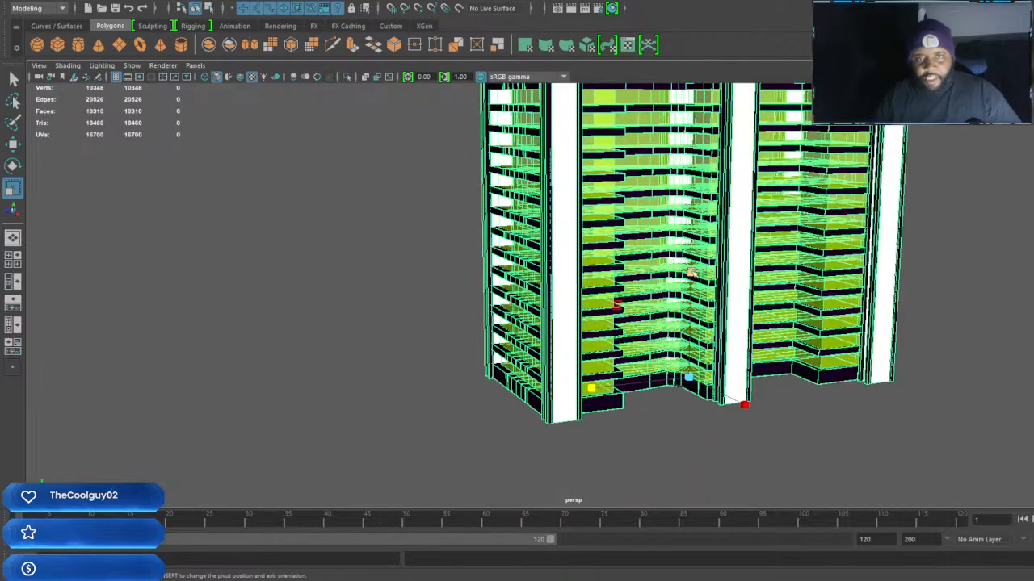
pyautogui.keyDown('alt'); pyautogui.moveTo(691, 273); pyautogui.dragTo(708, 146); pyautogui.keyUp('alt')
pyautogui.scroll(-4, 702, 242)
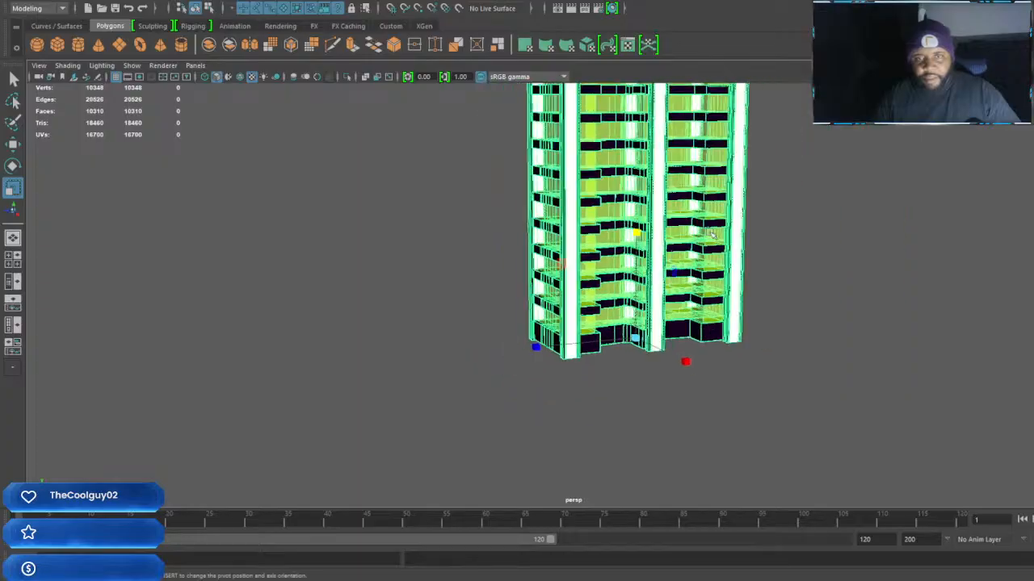
pyautogui.keyDown('alt'); pyautogui.moveTo(702, 242); pyautogui.dragTo(716, 272, button='middle'); pyautogui.keyUp('alt')
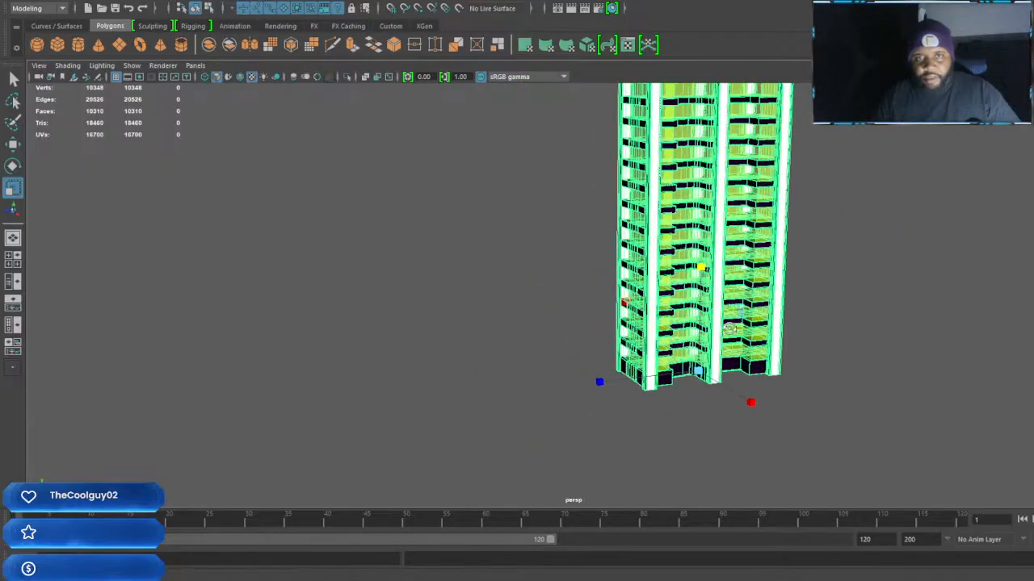
# Scale the building group further along its Z and X axes to enlarge the floor area
pyautogui.keyDown('alt'); pyautogui.moveTo(561, 385); pyautogui.dragTo(687, 402); pyautogui.keyUp('alt')
pyautogui.scroll(8, 725, 398)
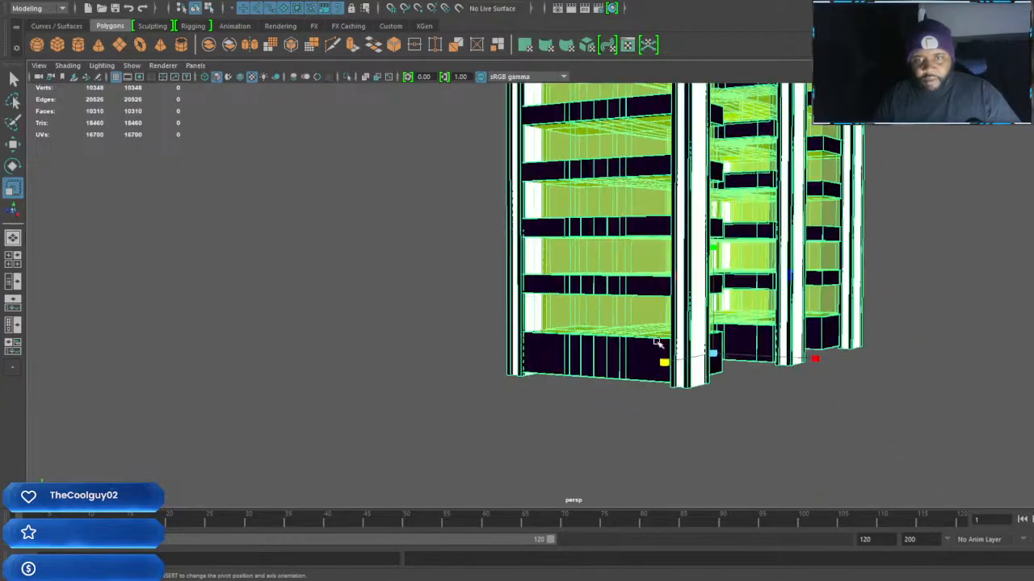
pyautogui.scroll(10, 667, 277)
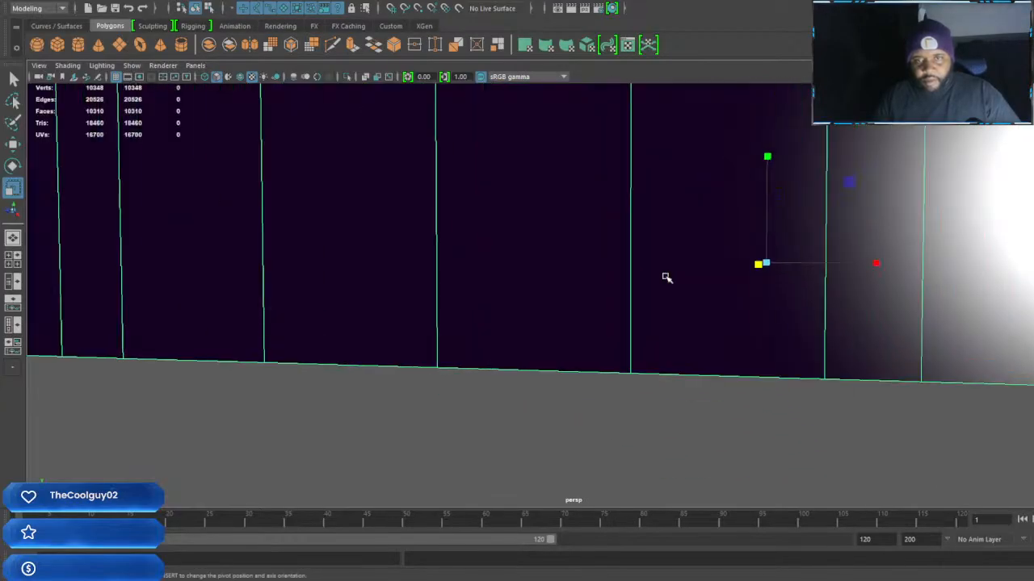
pyautogui.keyDown('alt'); pyautogui.moveTo(822, 230); pyautogui.dragTo(463, 454, button='middle'); pyautogui.keyUp('alt')
pyautogui.keyDown('alt'); pyautogui.moveTo(608, 305); pyautogui.dragTo(727, 347); pyautogui.keyUp('alt')
pyautogui.scroll(6, 780, 263)
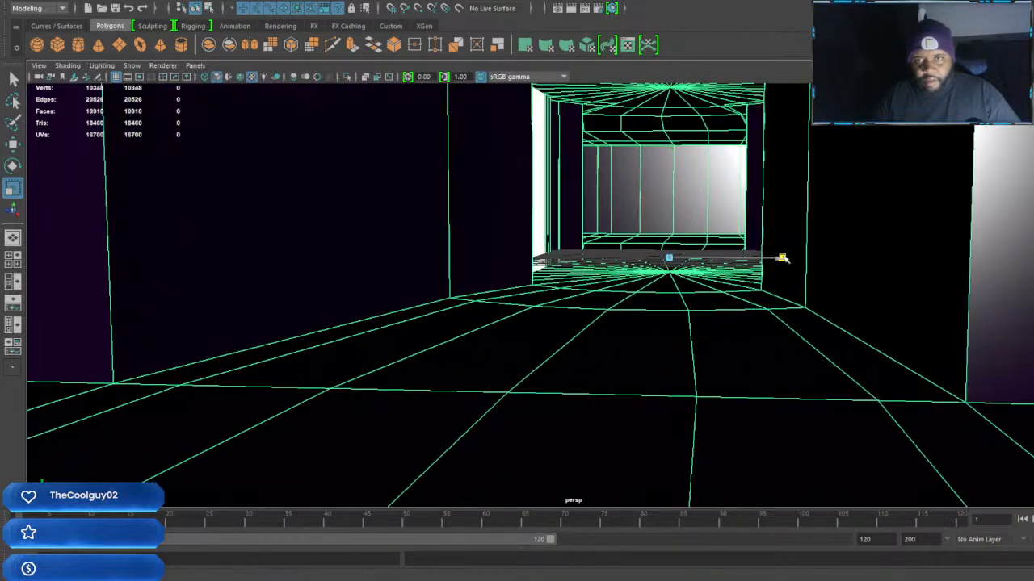
pyautogui.moveTo(914, 266); pyautogui.dragTo(960, 268)
pyautogui.keyDown('alt'); pyautogui.moveTo(828, 288); pyautogui.dragTo(783, 291); pyautogui.keyUp('alt')
pyautogui.keyDown('alt'); pyautogui.moveTo(818, 284); pyautogui.dragTo(718, 291, button='middle'); pyautogui.keyUp('alt')
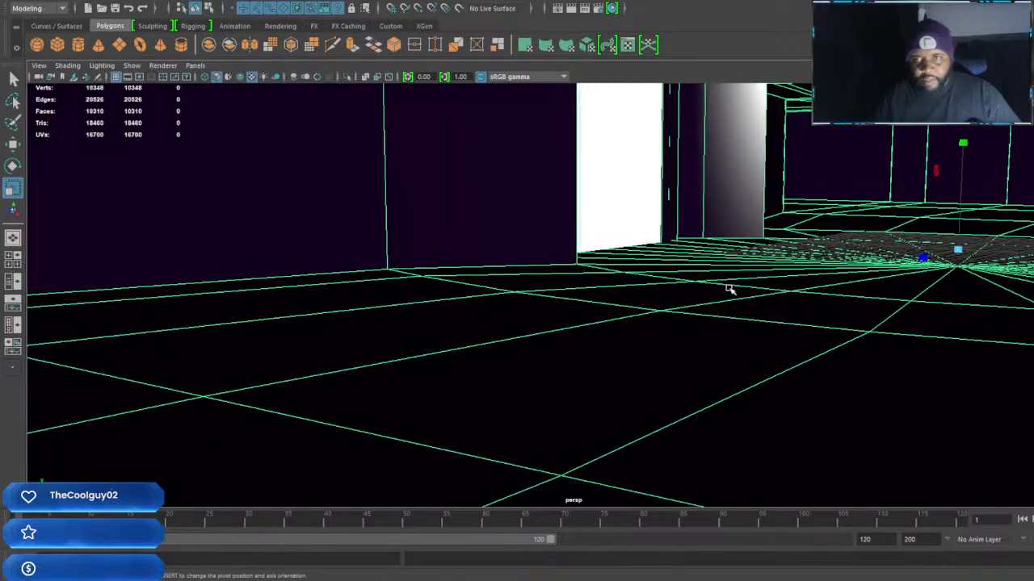
# Adjust the building group's scale along Z and X from the ground-floor interior and increase the storey height along Y
pyautogui.keyDown('alt'); pyautogui.moveTo(922, 261); pyautogui.dragTo(905, 295); pyautogui.keyUp('alt')
pyautogui.keyDown('alt'); pyautogui.moveTo(632, 344); pyautogui.dragTo(856, 343, button='middle'); pyautogui.keyUp('alt')
pyautogui.moveTo(723, 305)
pyautogui.keyDown('alt'); pyautogui.mouseDown(button='right')
pyautogui.moveTo(752, 302)
pyautogui.moveTo(731, 302)
pyautogui.mouseUp(button='right'); pyautogui.keyUp('alt')
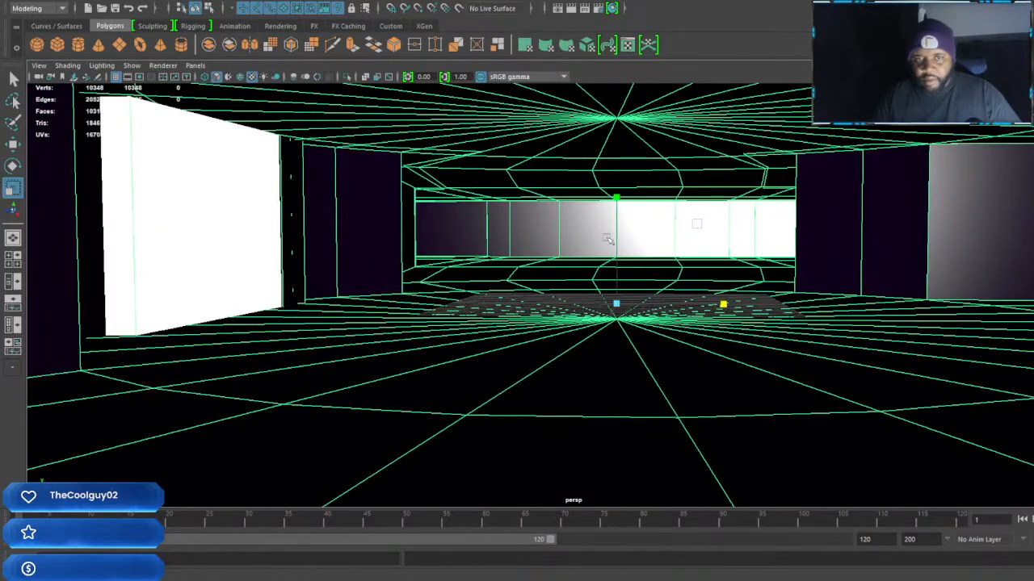
pyautogui.keyDown('alt'); pyautogui.moveTo(618, 200); pyautogui.dragTo(613, 131); pyautogui.keyUp('alt')
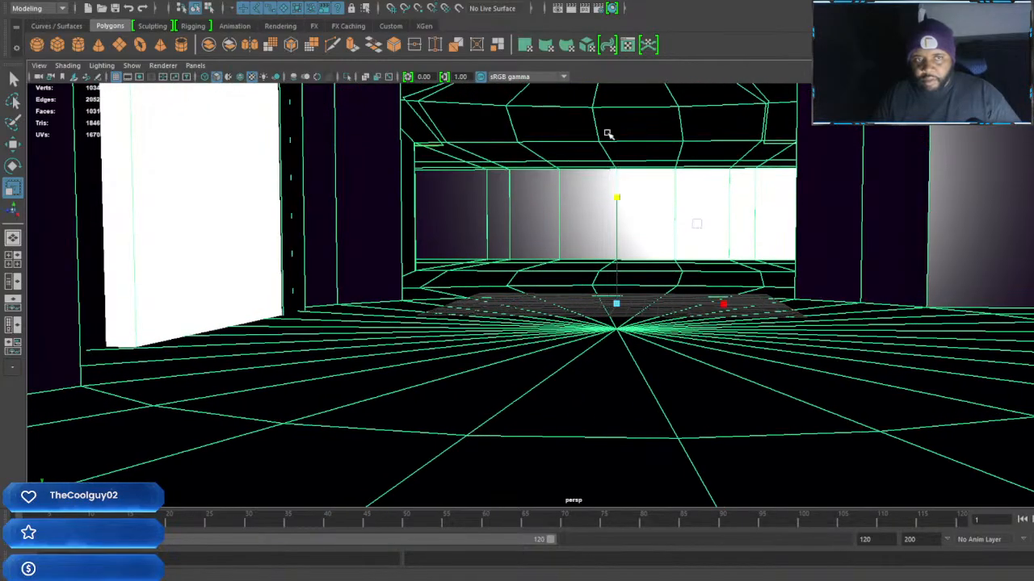
pyautogui.keyDown('alt'); pyautogui.moveTo(701, 296); pyautogui.dragTo(649, 311, button='right'); pyautogui.keyUp('alt')
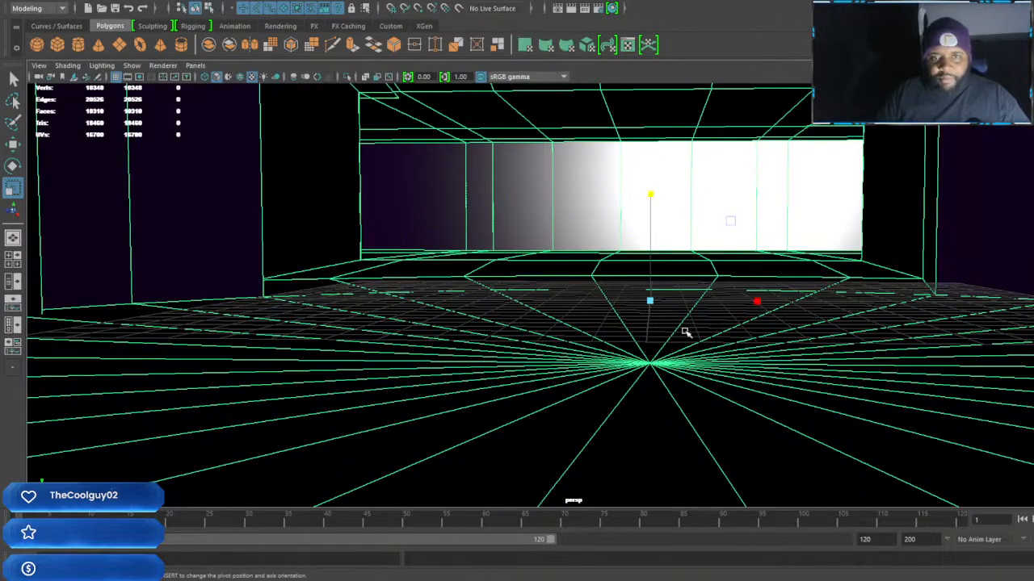
# Examine the rescaled building's interior floors, ground-level walls, pillars and glass panels from several viewpoints
pyautogui.scroll(-5, 685, 329)
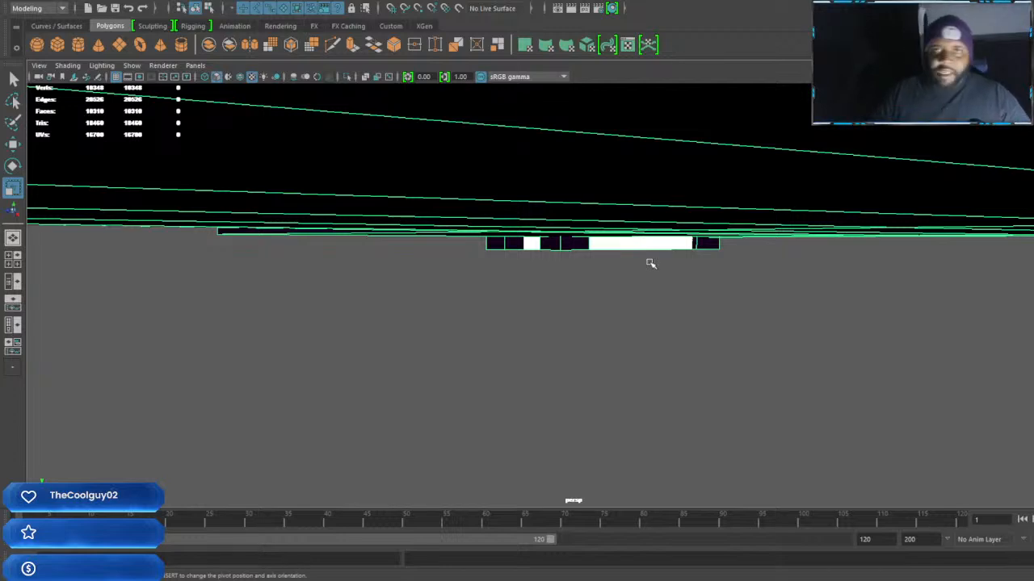
pyautogui.keyDown('alt'); pyautogui.moveTo(628, 231); pyautogui.dragTo(716, 318, button='middle'); pyautogui.keyUp('alt')
pyautogui.scroll(3, 716, 319)
pyautogui.scroll(-3, 611, 295)
pyautogui.scroll(4, 818, 296)
pyautogui.keyDown('alt'); pyautogui.moveTo(674, 310); pyautogui.dragTo(963, 314); pyautogui.keyUp('alt')
pyautogui.keyDown('alt'); pyautogui.moveTo(965, 301); pyautogui.dragTo(484, 420, button='middle'); pyautogui.keyUp('alt')
pyautogui.scroll(2, 654, 267)
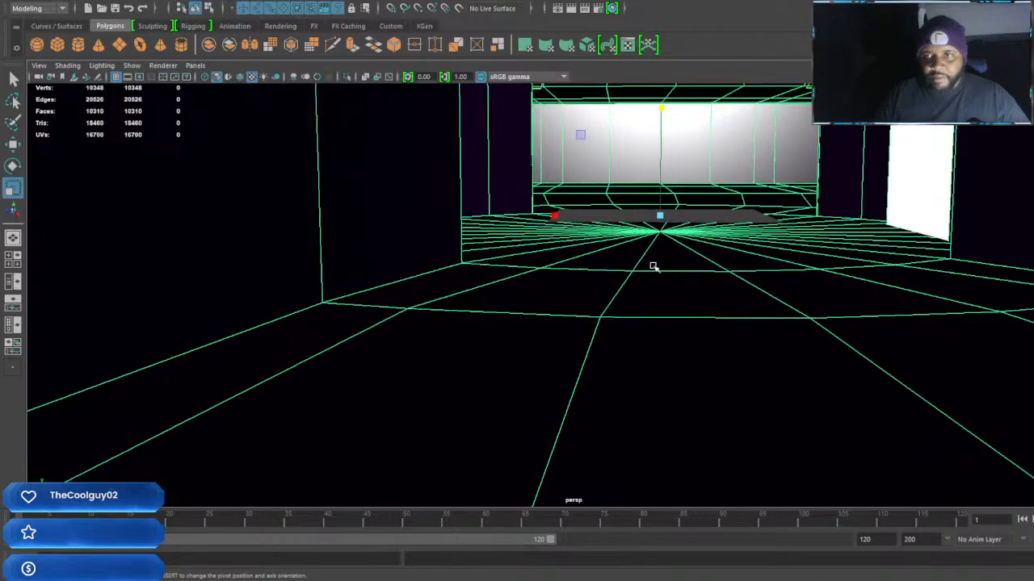
pyautogui.press('f')
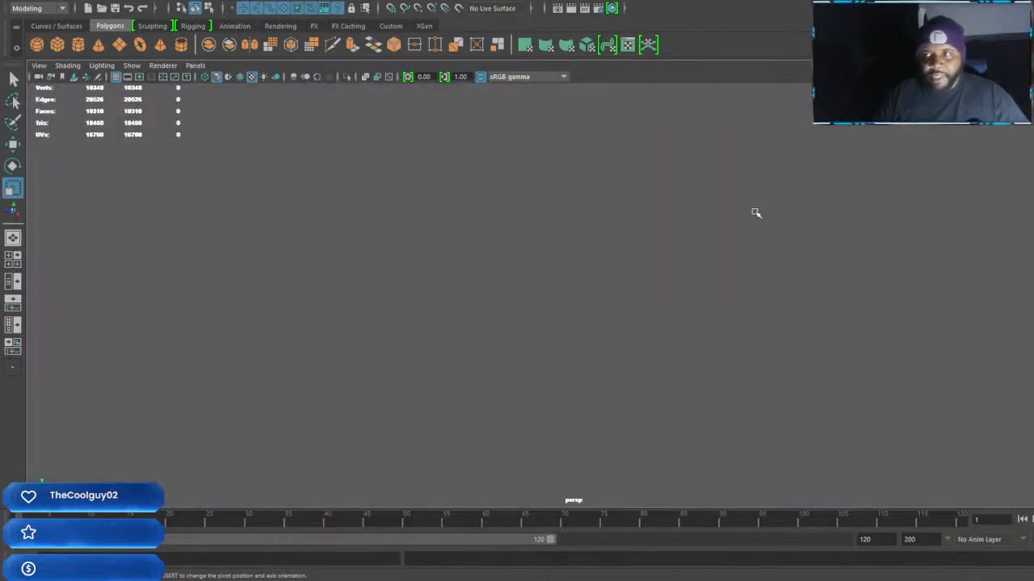
pyautogui.scroll(-5, 754, 213)
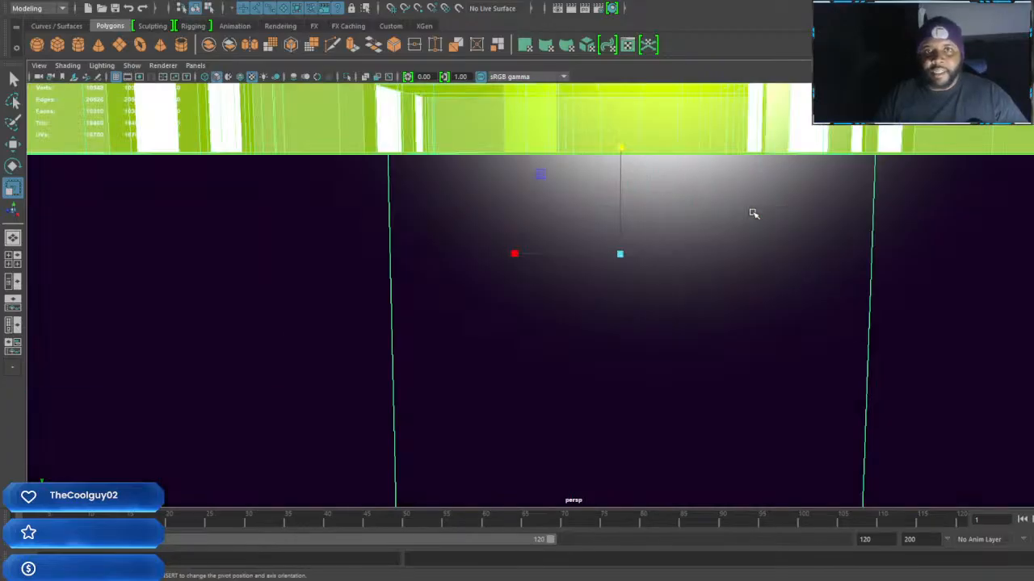
pyautogui.scroll(3, 752, 212)
pyautogui.keyDown('alt'); pyautogui.moveTo(768, 174); pyautogui.dragTo(875, 297); pyautogui.keyUp('alt')
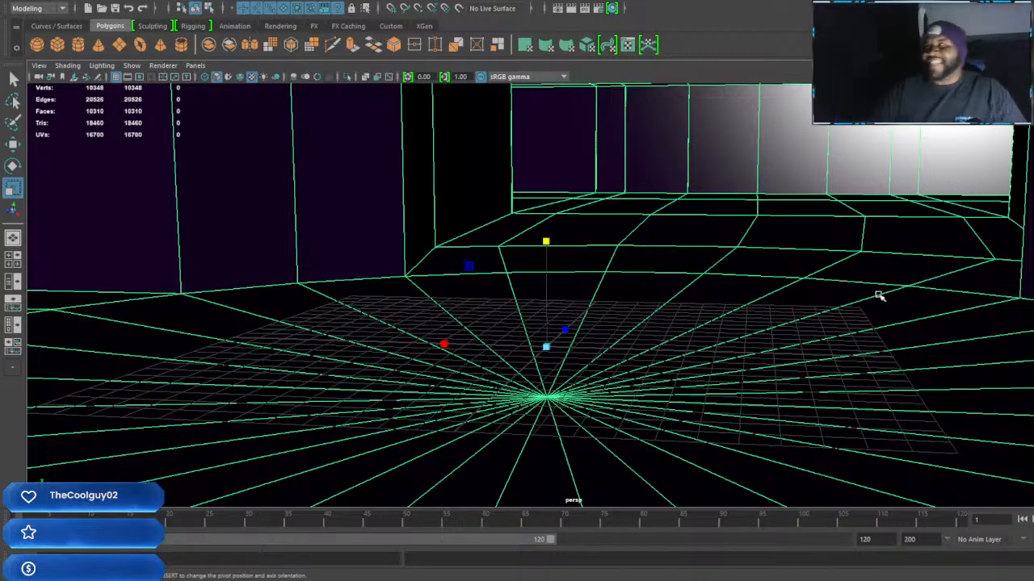
pyautogui.keyDown('alt'); pyautogui.moveTo(713, 314); pyautogui.dragTo(761, 302, button='middle'); pyautogui.keyUp('alt')
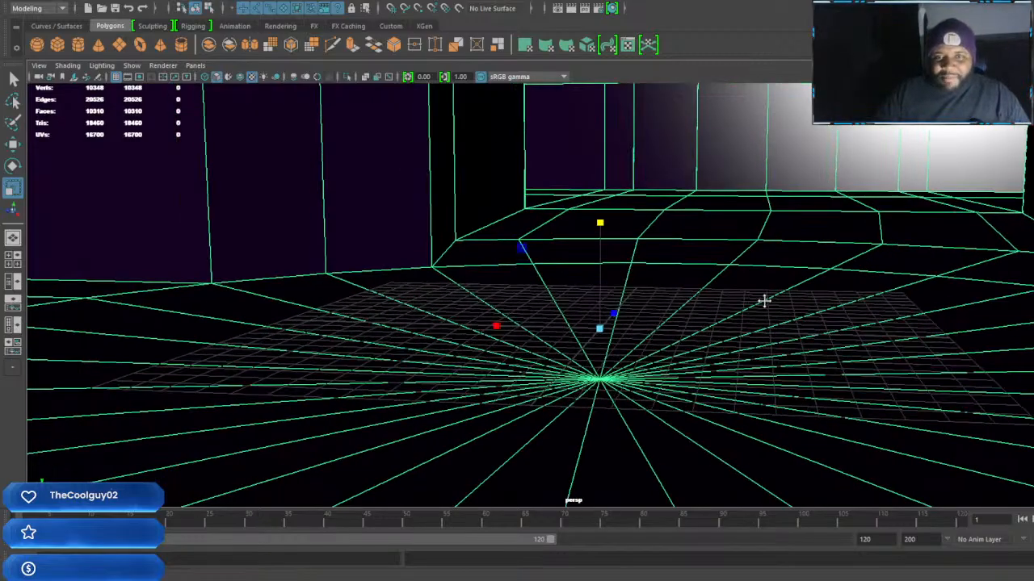
pyautogui.scroll(-4, 768, 298)
pyautogui.scroll(-3, 760, 298)
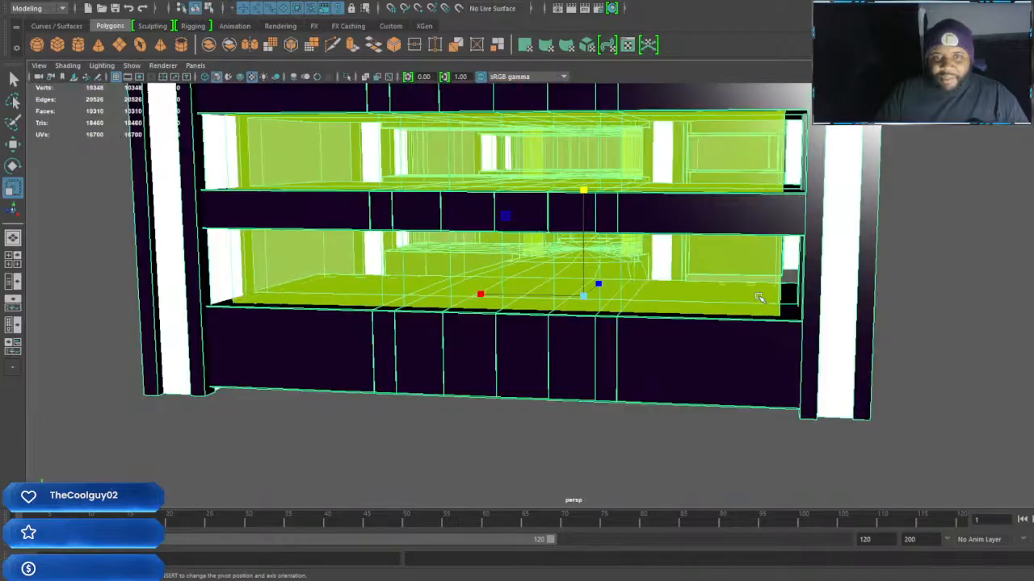
pyautogui.scroll(8, 707, 308)
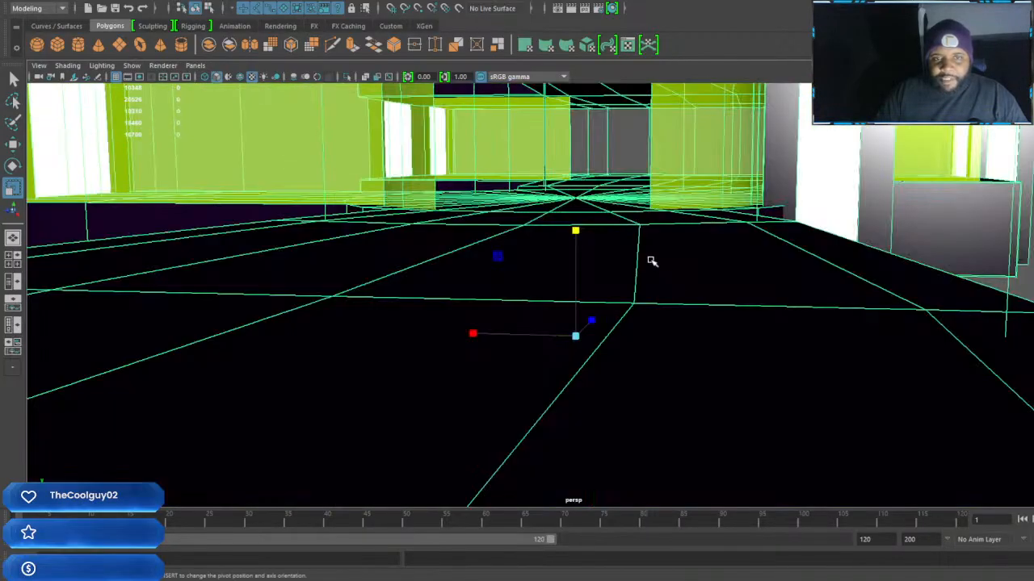
pyautogui.keyDown('alt'); pyautogui.moveTo(651, 261); pyautogui.dragTo(769, 288); pyautogui.keyUp('alt')
pyautogui.keyDown('alt'); pyautogui.moveTo(620, 288); pyautogui.dragTo(573, 291); pyautogui.keyUp('alt')
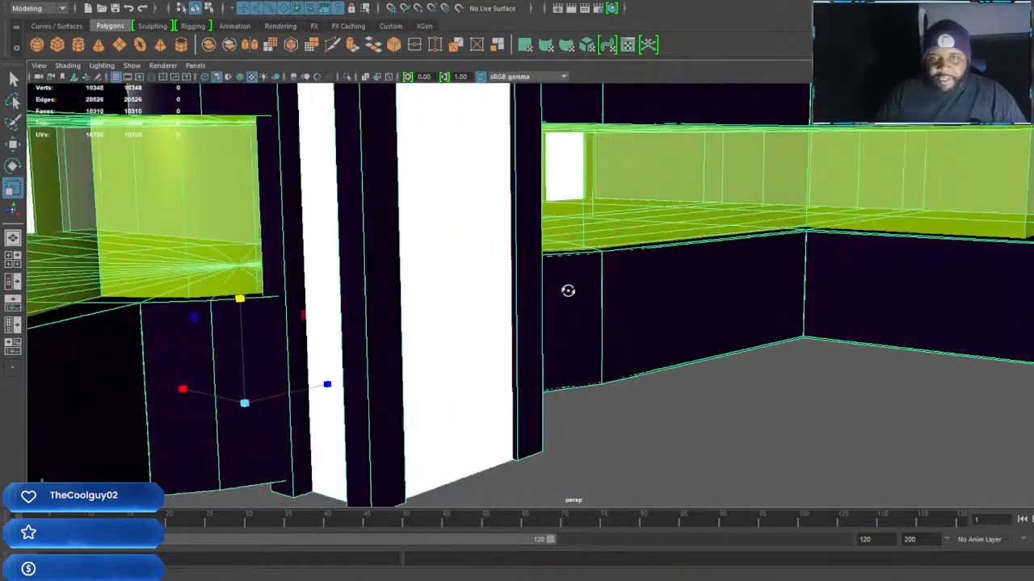
pyautogui.keyDown('alt'); pyautogui.moveTo(471, 285); pyautogui.dragTo(482, 290); pyautogui.keyUp('alt')
pyautogui.keyDown('alt'); pyautogui.moveTo(482, 291); pyautogui.dragTo(612, 300, button='middle'); pyautogui.keyUp('alt')
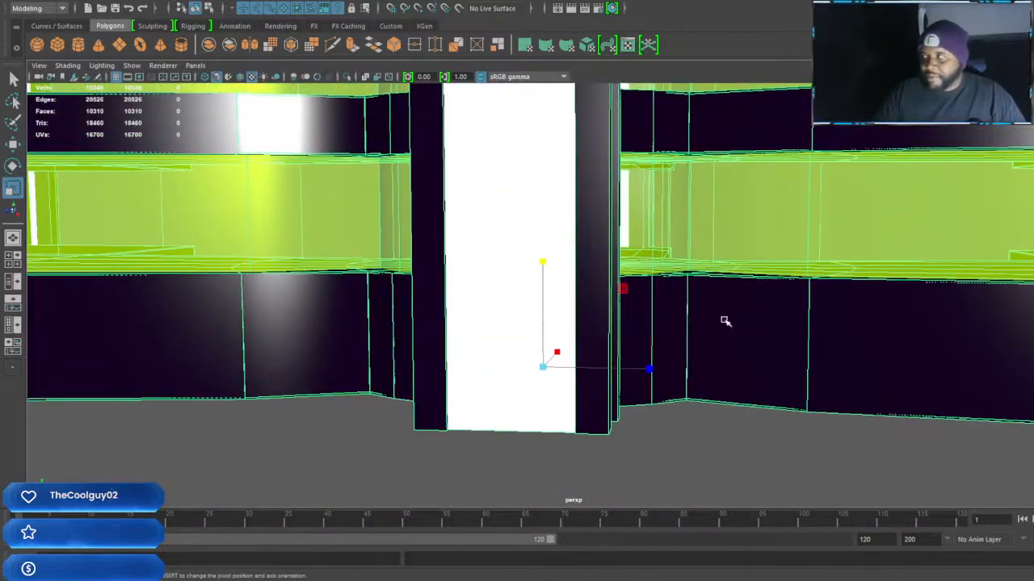
pyautogui.keyDown('alt'); pyautogui.moveTo(726, 320); pyautogui.dragTo(548, 306); pyautogui.keyUp('alt')
pyautogui.keyDown('alt'); pyautogui.moveTo(642, 307); pyautogui.dragTo(557, 297); pyautogui.keyUp('alt')
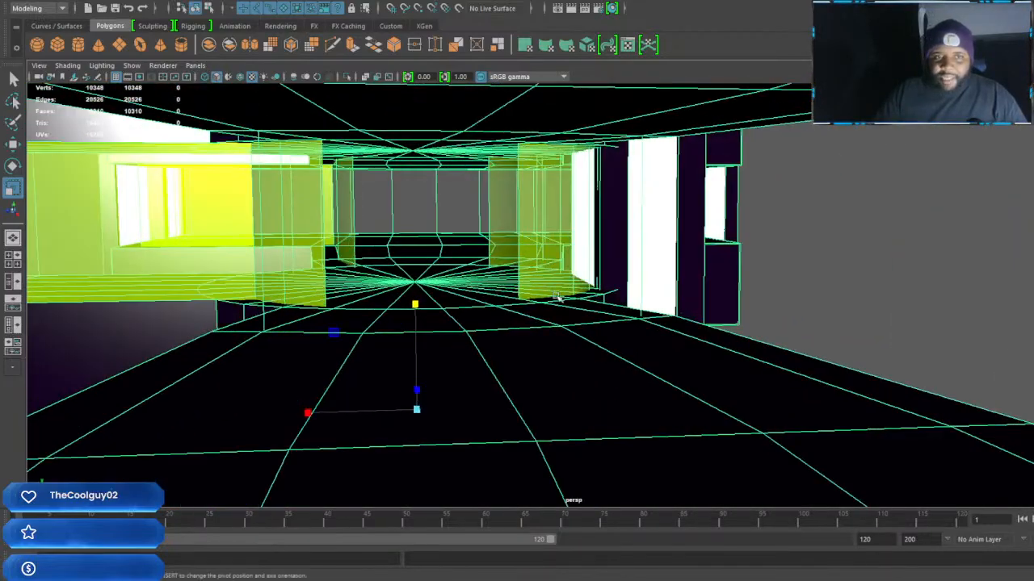
pyautogui.keyDown('alt'); pyautogui.moveTo(484, 280); pyautogui.dragTo(733, 271); pyautogui.keyUp('alt')
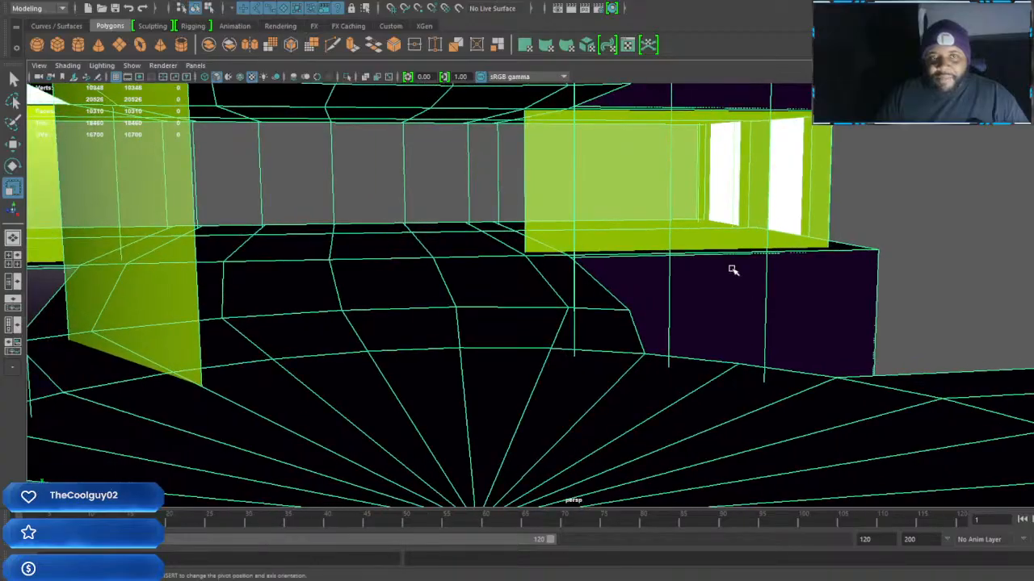
# Select the building's glass wall mesh and extrude all of its faces
pyautogui.click(786, 240)
pyautogui.keyDown('shift'); pyautogui.rightClick(788, 229); pyautogui.keyUp('shift')
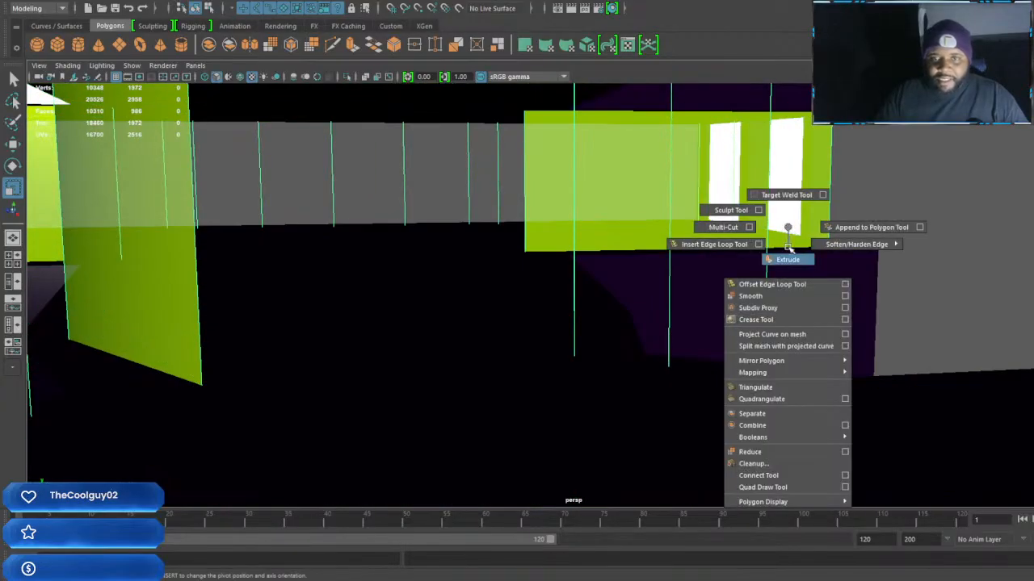
pyautogui.click(787, 260)
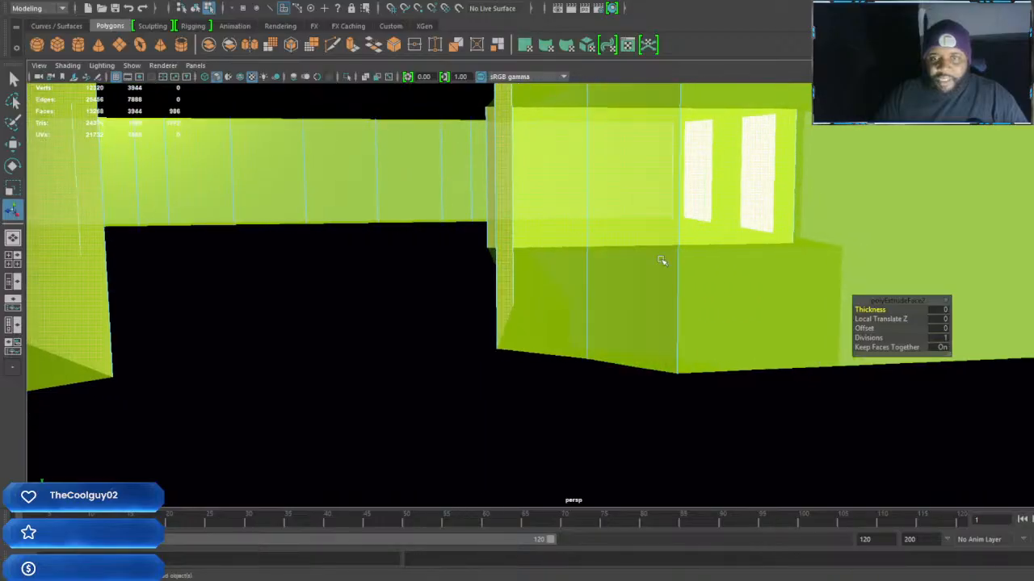
pyautogui.moveTo(777, 237); pyautogui.dragTo(832, 211, button='right')
pyautogui.keyDown('alt'); pyautogui.moveTo(798, 309); pyautogui.dragTo(597, 317, button='middle'); pyautogui.keyUp('alt')
pyautogui.keyDown('alt'); pyautogui.moveTo(597, 316); pyautogui.dragTo(473, 302); pyautogui.keyUp('alt')
pyautogui.scroll(-6, 466, 284)
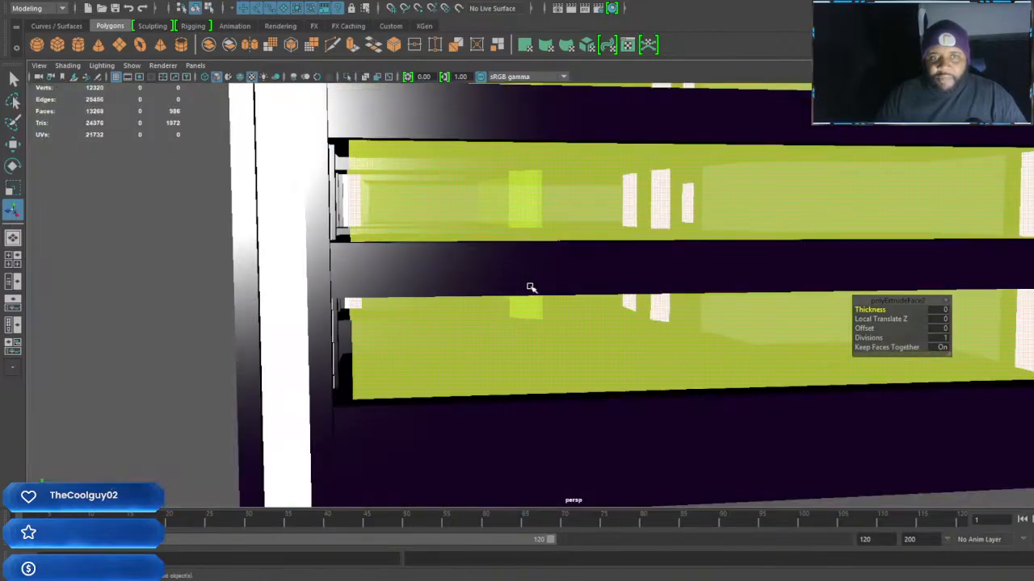
pyautogui.scroll(-5, 530, 287)
pyautogui.keyDown('alt'); pyautogui.moveTo(573, 295); pyautogui.dragTo(643, 337); pyautogui.keyUp('alt')
pyautogui.moveTo(644, 337); pyautogui.dragTo(701, 256, button='right')
# Reselect the glass wall mesh and scale it slightly along the X axis against the surrounding frame
pyautogui.keyDown('alt'); pyautogui.moveTo(767, 344); pyautogui.dragTo(709, 340); pyautogui.keyUp('alt')
pyautogui.click(739, 339)
pyautogui.scroll(3, 738, 339)
pyautogui.click(654, 322)
pyautogui.keyDown('alt'); pyautogui.moveTo(639, 328); pyautogui.dragTo(651, 335); pyautogui.keyUp('alt')
pyautogui.press('r')
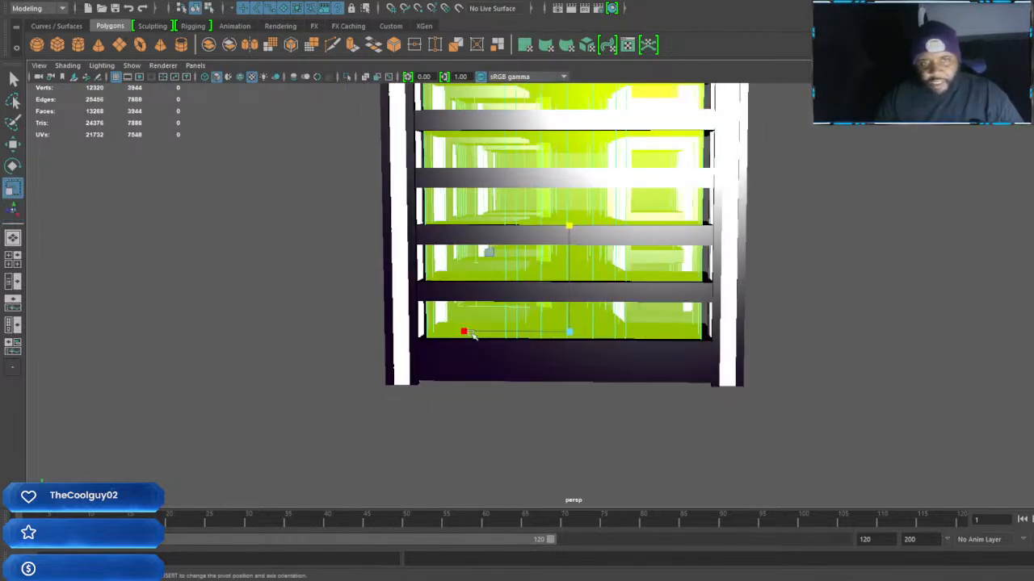
pyautogui.moveTo(465, 332); pyautogui.dragTo(457, 331)
pyautogui.keyDown('alt'); pyautogui.moveTo(687, 369); pyautogui.dragTo(649, 364); pyautogui.keyUp('alt')
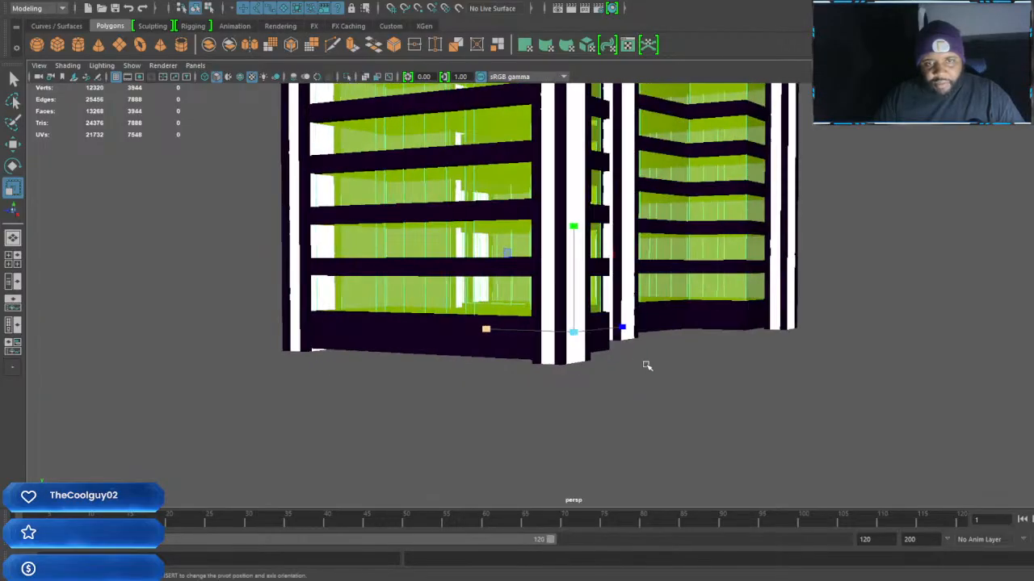
# Examine how the extruded glass walls meet the floors, ceilings and frame inside the tower and between storeys
pyautogui.keyDown('alt'); pyautogui.moveTo(637, 366); pyautogui.dragTo(702, 372, button='right'); pyautogui.keyUp('alt')
pyautogui.keyDown('alt'); pyautogui.moveTo(702, 371); pyautogui.dragTo(567, 343); pyautogui.keyUp('alt')
pyautogui.scroll(5, 567, 344)
pyautogui.scroll(2, 642, 351)
pyautogui.keyDown('alt'); pyautogui.moveTo(642, 352); pyautogui.dragTo(668, 350); pyautogui.keyUp('alt')
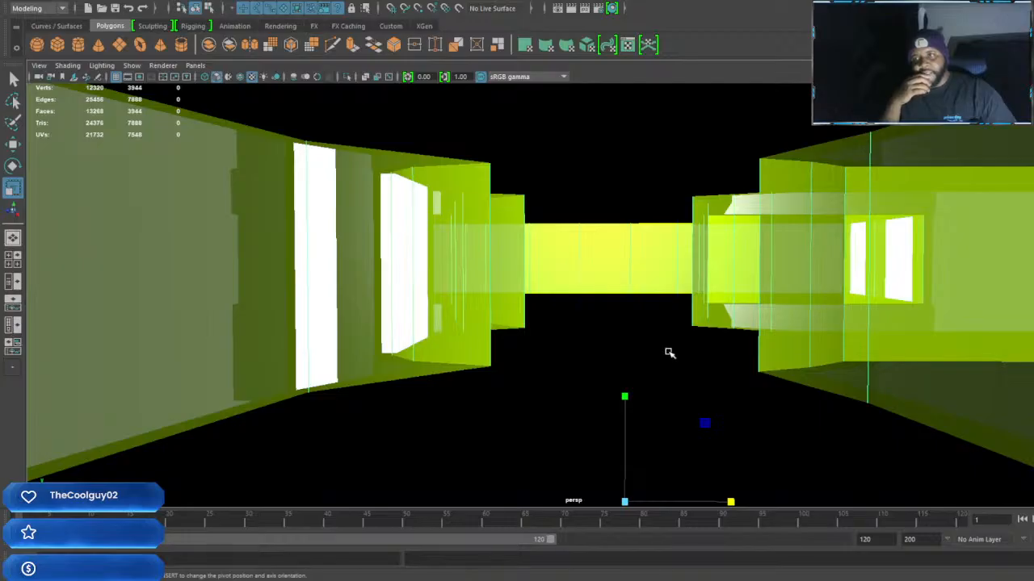
pyautogui.keyDown('alt'); pyautogui.moveTo(708, 349); pyautogui.dragTo(731, 387); pyautogui.keyUp('alt')
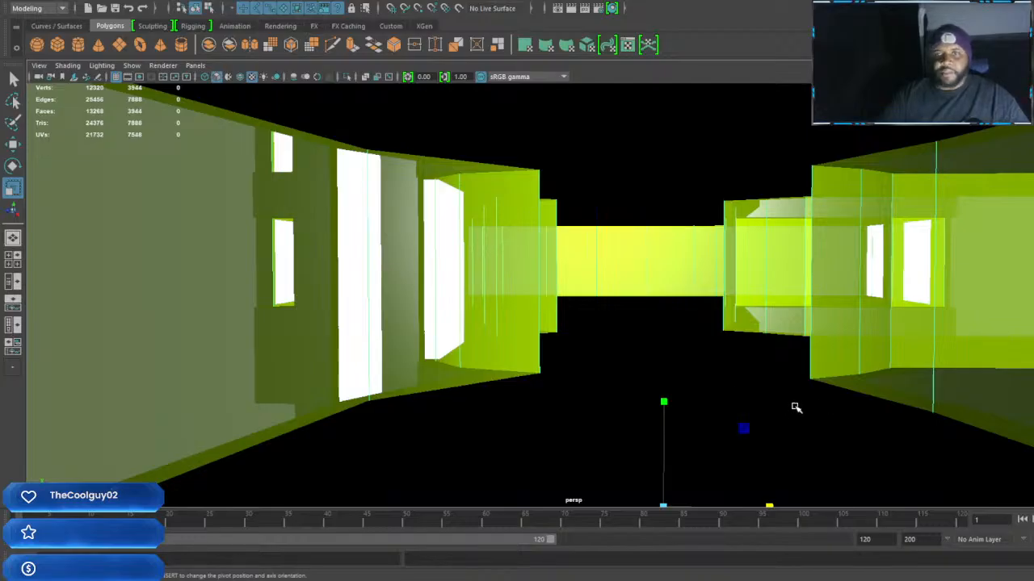
pyautogui.keyDown('alt'); pyautogui.moveTo(794, 401); pyautogui.dragTo(699, 259); pyautogui.keyUp('alt')
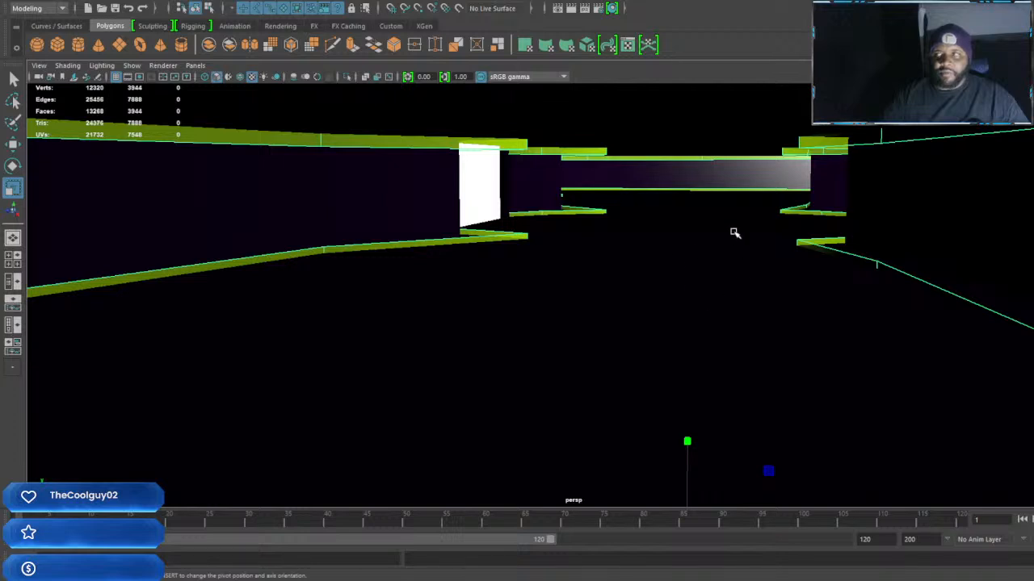
pyautogui.keyDown('alt'); pyautogui.moveTo(724, 314); pyautogui.dragTo(724, 298); pyautogui.keyUp('alt')
pyautogui.keyDown('alt'); pyautogui.moveTo(732, 225); pyautogui.dragTo(746, 336, button='middle'); pyautogui.keyUp('alt')
pyautogui.keyDown('alt'); pyautogui.moveTo(658, 317); pyautogui.dragTo(710, 206); pyautogui.keyUp('alt')
pyautogui.keyDown('alt'); pyautogui.moveTo(737, 304); pyautogui.dragTo(738, 350); pyautogui.keyUp('alt')
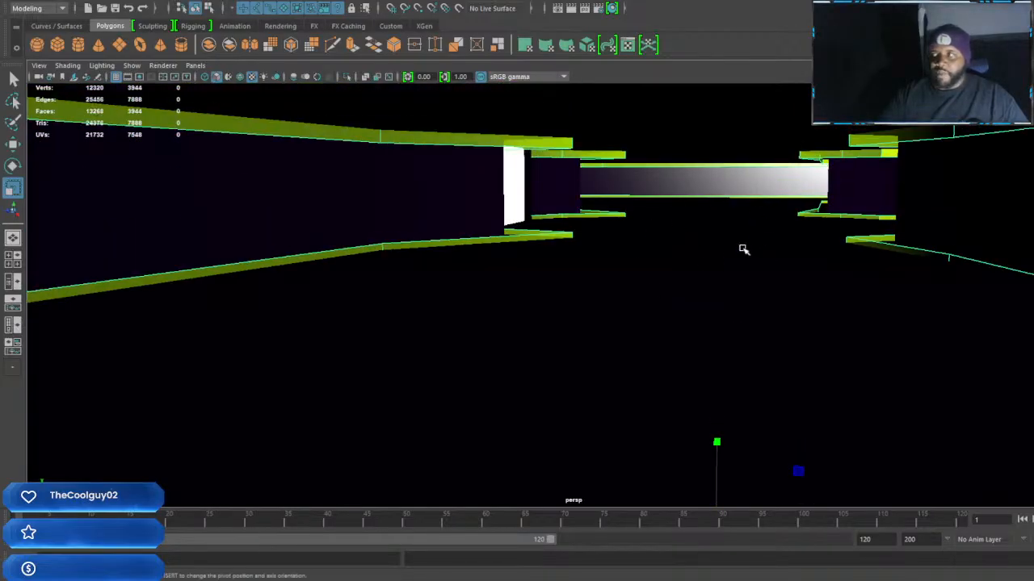
pyautogui.keyDown('alt'); pyautogui.moveTo(779, 344); pyautogui.dragTo(731, 256); pyautogui.keyUp('alt')
pyautogui.scroll(-5, 730, 256)
pyautogui.scroll(-4, 738, 167)
pyautogui.keyDown('alt'); pyautogui.moveTo(712, 113); pyautogui.dragTo(780, 471, button='middle'); pyautogui.keyUp('alt')
pyautogui.keyDown('alt'); pyautogui.moveTo(729, 313); pyautogui.dragTo(702, 365, button='middle'); pyautogui.keyUp('alt')
pyautogui.scroll(8, 703, 362)
pyautogui.keyDown('alt'); pyautogui.moveTo(768, 208); pyautogui.dragTo(727, 361, button='middle'); pyautogui.keyUp('alt')
pyautogui.scroll(3, 689, 330)
pyautogui.scroll(3, 689, 329)
pyautogui.keyDown('alt'); pyautogui.moveTo(728, 361); pyautogui.dragTo(740, 361); pyautogui.keyUp('alt')
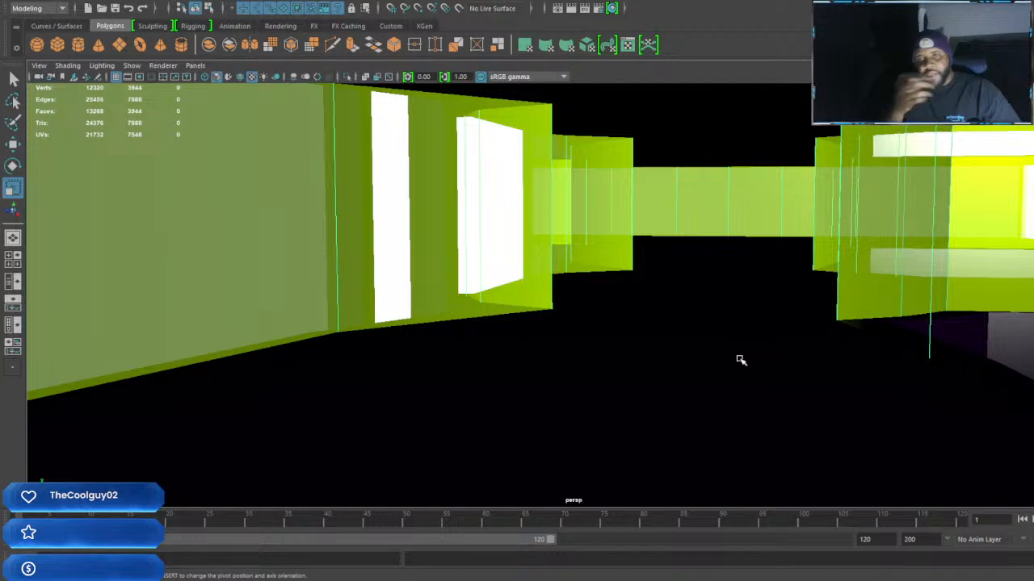
# Look around a single storey's interior and its facade corner to judge room size, glass panels and pillars
pyautogui.keyDown('alt'); pyautogui.moveTo(764, 303); pyautogui.dragTo(826, 314, button='middle'); pyautogui.keyUp('alt')
pyautogui.keyDown('alt'); pyautogui.moveTo(826, 314); pyautogui.dragTo(794, 326, button='right'); pyautogui.keyUp('alt')
pyautogui.keyDown('alt'); pyautogui.moveTo(794, 327); pyautogui.dragTo(694, 327); pyautogui.keyUp('alt')
pyautogui.keyDown('alt'); pyautogui.moveTo(694, 328); pyautogui.dragTo(734, 305, button='middle'); pyautogui.keyUp('alt')
pyautogui.keyDown('alt'); pyautogui.moveTo(734, 306); pyautogui.dragTo(768, 302, button='right'); pyautogui.keyUp('alt')
pyautogui.keyDown('alt'); pyautogui.moveTo(768, 302); pyautogui.dragTo(695, 292); pyautogui.keyUp('alt')
pyautogui.keyDown('alt'); pyautogui.moveTo(694, 292); pyautogui.dragTo(646, 273, button='middle'); pyautogui.keyUp('alt')
pyautogui.keyDown('alt'); pyautogui.moveTo(646, 273); pyautogui.dragTo(671, 267, button='right'); pyautogui.keyUp('alt')
pyautogui.keyDown('alt'); pyautogui.moveTo(671, 267); pyautogui.dragTo(576, 271); pyautogui.keyUp('alt')
pyautogui.keyDown('alt'); pyautogui.moveTo(576, 272); pyautogui.dragTo(574, 261, button='middle'); pyautogui.keyUp('alt')
pyautogui.keyDown('alt'); pyautogui.moveTo(574, 261); pyautogui.dragTo(745, 263, button='right'); pyautogui.keyUp('alt')
pyautogui.keyDown('alt'); pyautogui.moveTo(746, 263); pyautogui.dragTo(706, 196); pyautogui.keyUp('alt')
pyautogui.keyDown('alt'); pyautogui.moveTo(706, 196); pyautogui.dragTo(748, 318, button='middle'); pyautogui.keyUp('alt')
pyautogui.keyDown('alt'); pyautogui.moveTo(748, 318); pyautogui.dragTo(762, 317, button='right'); pyautogui.keyUp('alt')
pyautogui.keyDown('alt'); pyautogui.moveTo(762, 316); pyautogui.dragTo(533, 317); pyautogui.keyUp('alt')
pyautogui.keyDown('alt'); pyautogui.moveTo(506, 322); pyautogui.dragTo(656, 318, button='middle'); pyautogui.keyUp('alt')
pyautogui.scroll(-10, 664, 317)
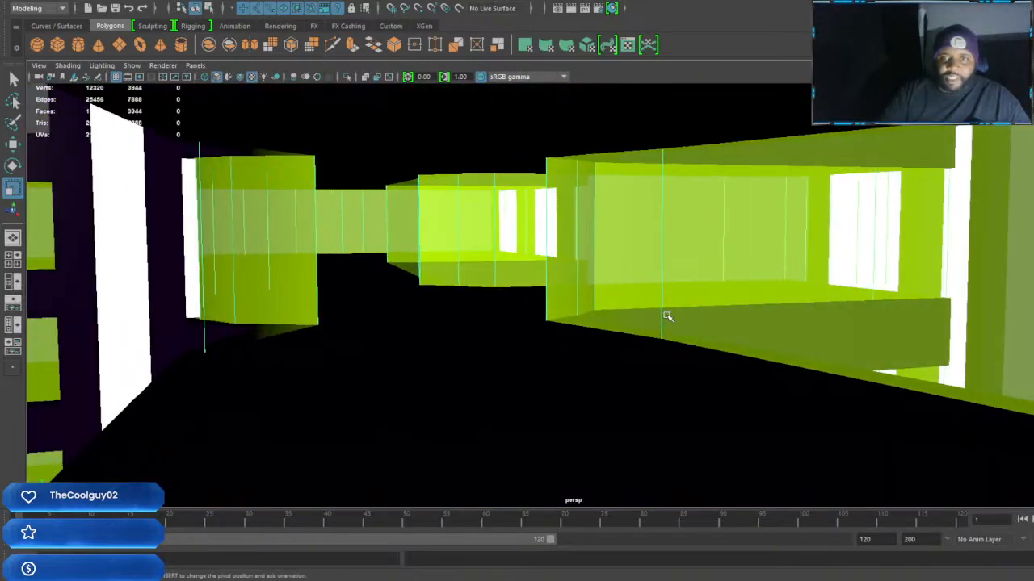
pyautogui.scroll(10, 666, 315)
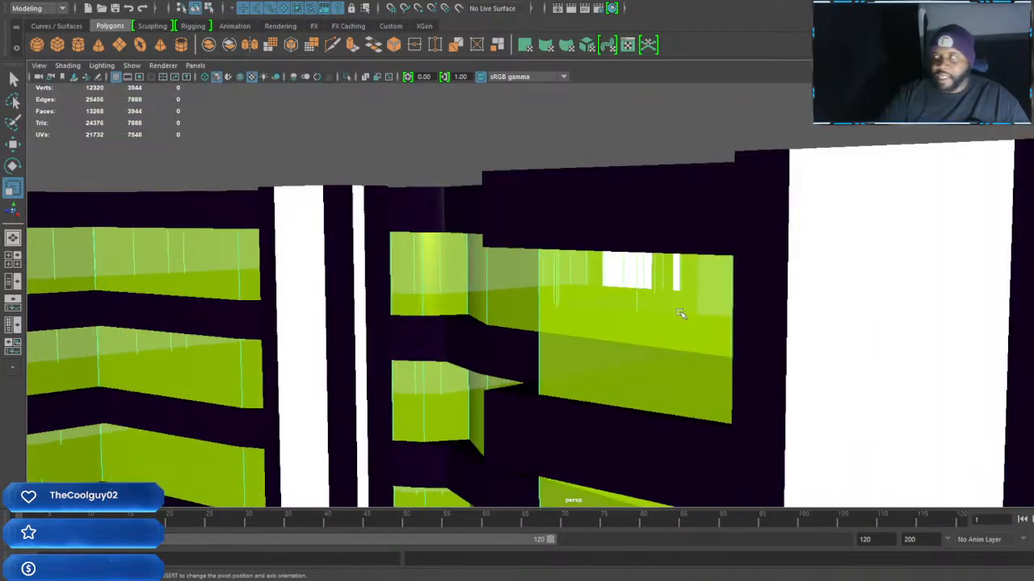
pyautogui.scroll(-3, 693, 308)
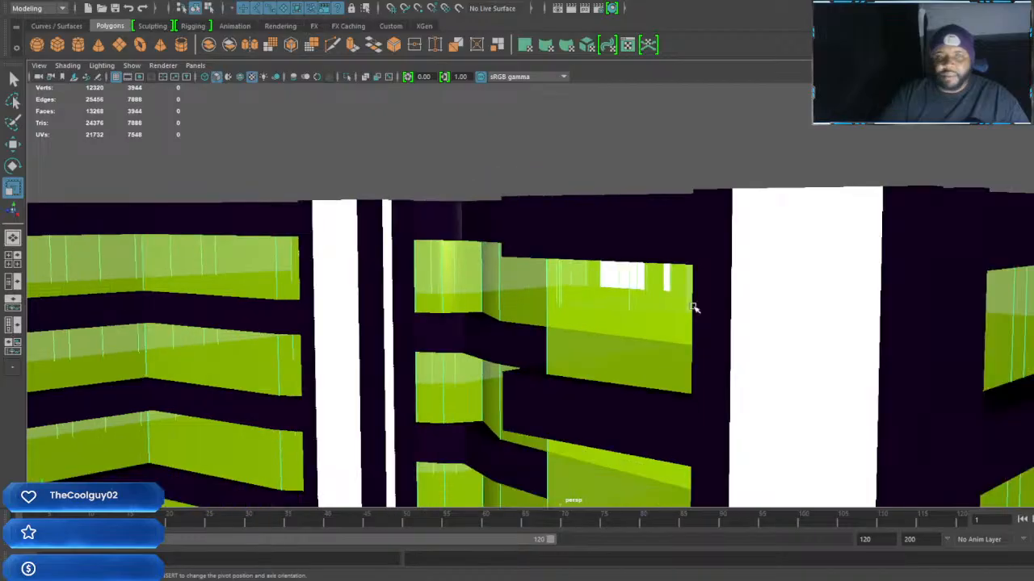
pyautogui.keyDown('alt'); pyautogui.moveTo(738, 316); pyautogui.dragTo(670, 316); pyautogui.keyUp('alt')
pyautogui.keyDown('alt'); pyautogui.moveTo(669, 315); pyautogui.dragTo(708, 326, button='middle'); pyautogui.keyUp('alt')
pyautogui.scroll(6, 707, 326)
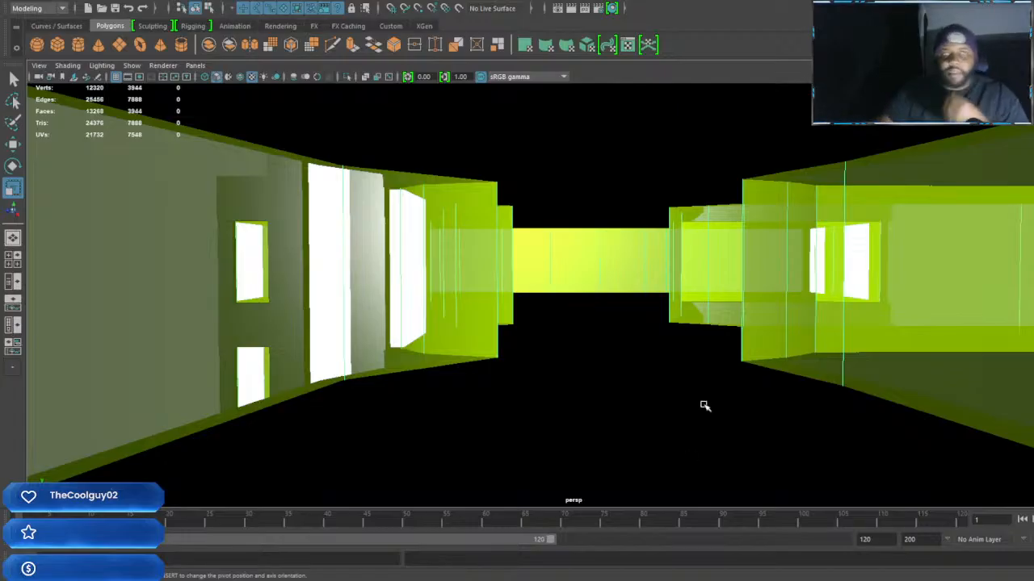
# Inspect the tower's storeys from outside, looking through the glass facade and at the overall proportions
pyautogui.keyDown('alt'); pyautogui.moveTo(710, 392); pyautogui.dragTo(579, 339, button='middle'); pyautogui.keyUp('alt')
pyautogui.scroll(-10, 596, 334)
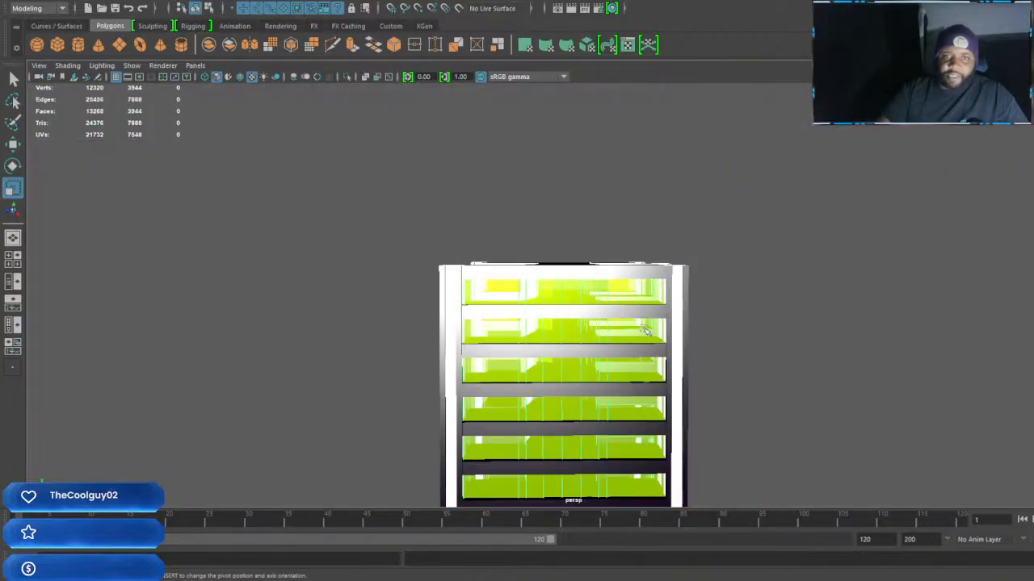
pyautogui.scroll(-5, 573, 342)
pyautogui.scroll(8, 581, 323)
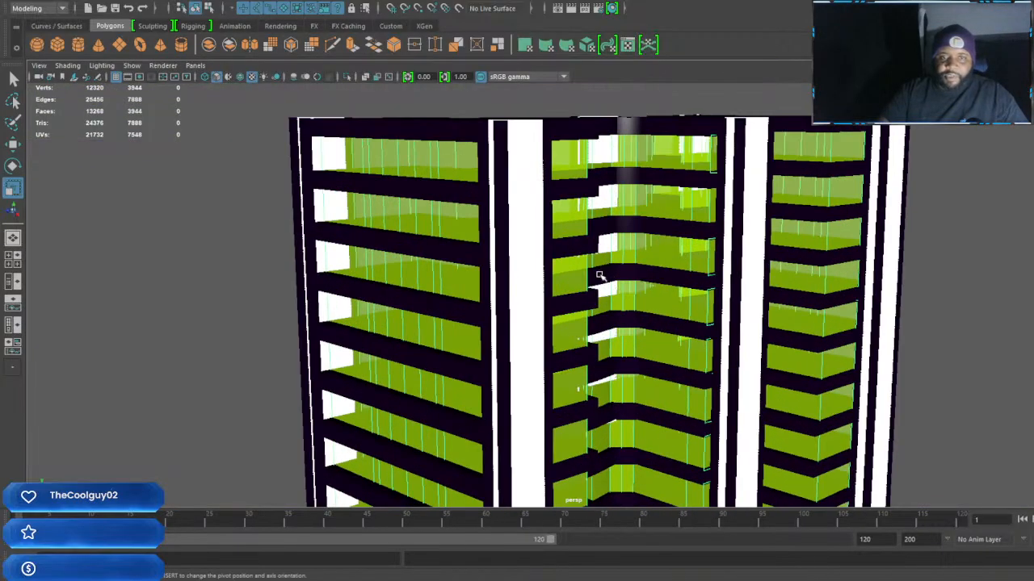
pyautogui.keyDown('alt'); pyautogui.moveTo(600, 274); pyautogui.dragTo(661, 270); pyautogui.keyUp('alt')
pyautogui.keyDown('alt'); pyautogui.moveTo(677, 271); pyautogui.dragTo(705, 347, button='middle'); pyautogui.keyUp('alt')
pyautogui.scroll(6, 688, 320)
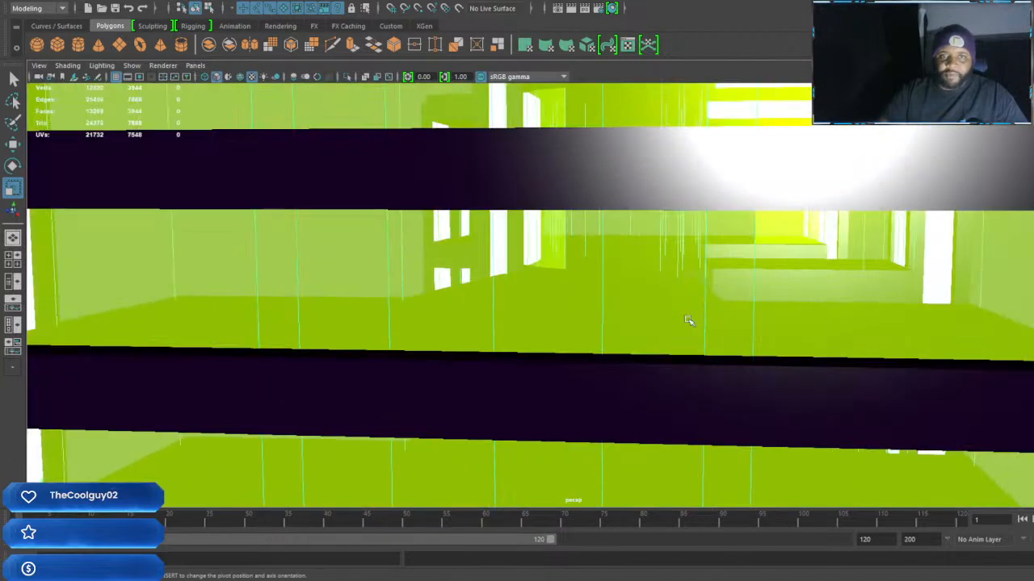
pyautogui.keyDown('alt'); pyautogui.moveTo(707, 225); pyautogui.dragTo(697, 339, button='middle'); pyautogui.keyUp('alt')
pyautogui.scroll(5, 696, 345)
pyautogui.keyDown('alt'); pyautogui.moveTo(688, 273); pyautogui.dragTo(687, 339, button='middle'); pyautogui.keyUp('alt')
pyautogui.keyDown('alt'); pyautogui.moveTo(687, 339); pyautogui.dragTo(795, 336); pyautogui.keyUp('alt')
pyautogui.scroll(-10, 796, 332)
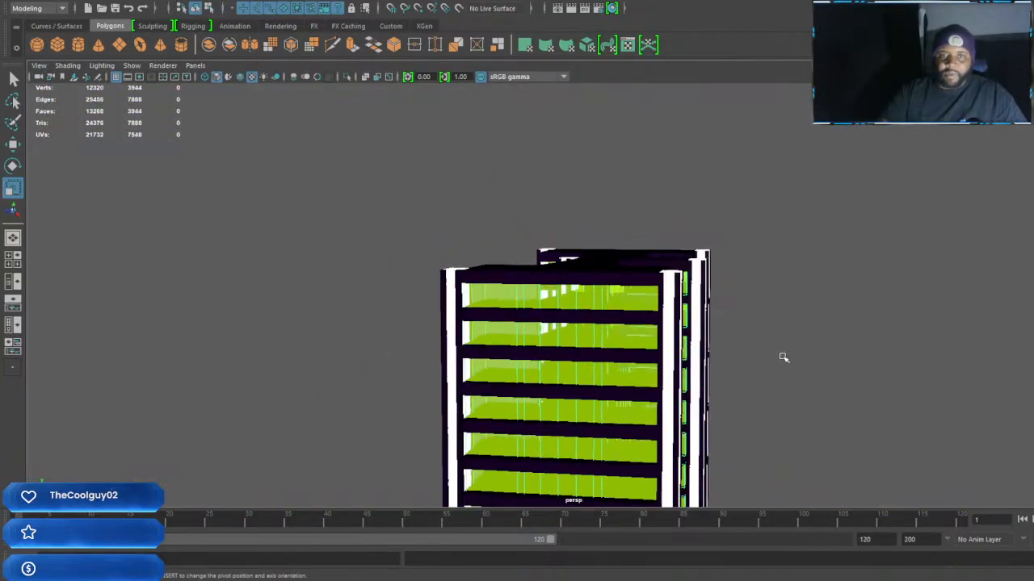
pyautogui.keyDown('alt'); pyautogui.moveTo(783, 358); pyautogui.dragTo(805, 221, button='middle'); pyautogui.keyUp('alt')
pyautogui.keyDown('alt'); pyautogui.moveTo(849, 272); pyautogui.dragTo(726, 275); pyautogui.keyUp('alt')
pyautogui.keyDown('alt'); pyautogui.moveTo(761, 387); pyautogui.dragTo(773, 234, button='middle'); pyautogui.keyUp('alt')
pyautogui.scroll(-5, 780, 277)
pyautogui.keyDown('alt'); pyautogui.moveTo(790, 324); pyautogui.dragTo(847, 330); pyautogui.keyUp('alt')
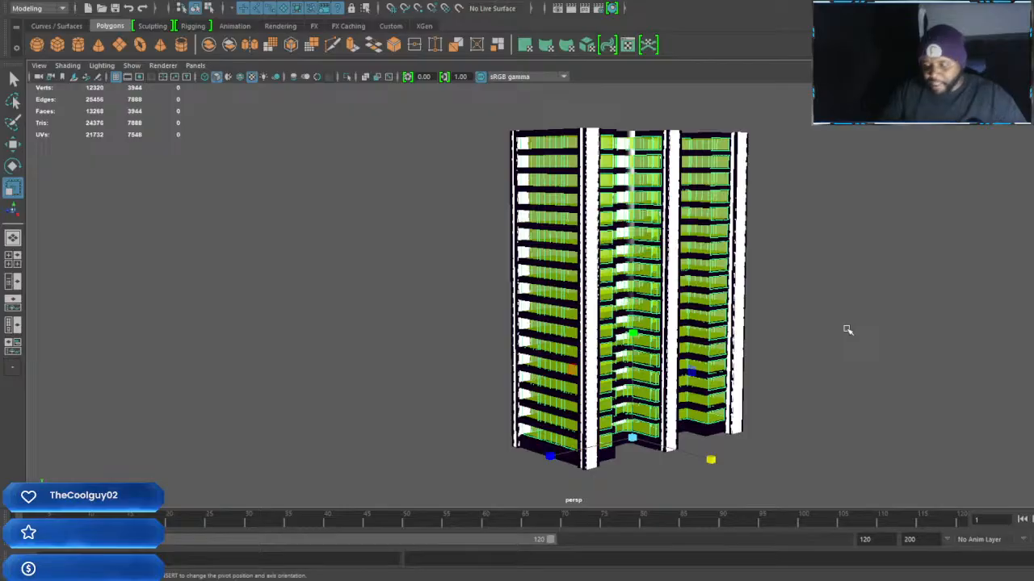
# Select the whole mute_city_building_8 group and stretch it taller along the Y axis
pyautogui.press('Up')
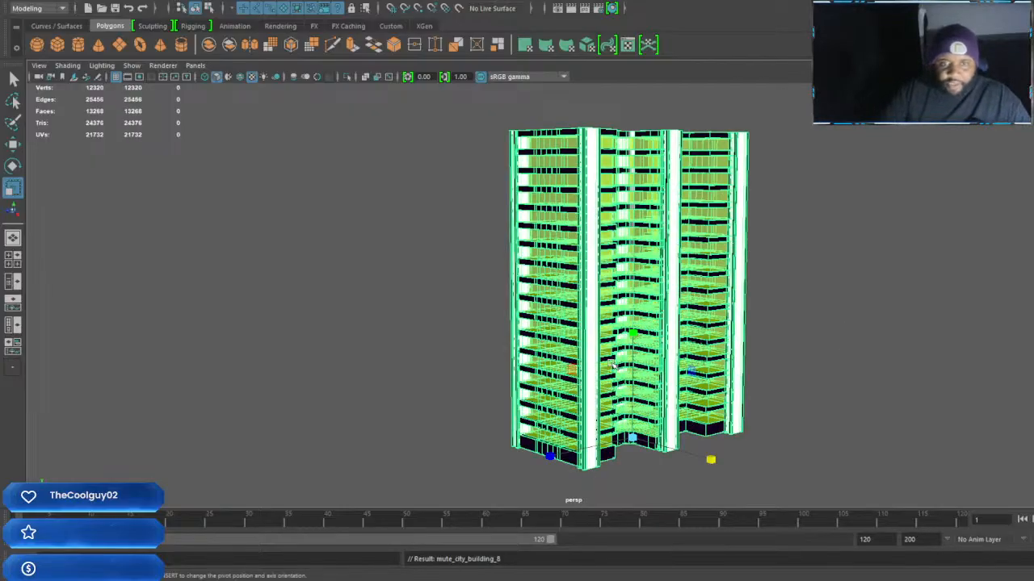
pyautogui.moveTo(632, 333); pyautogui.dragTo(634, 332)
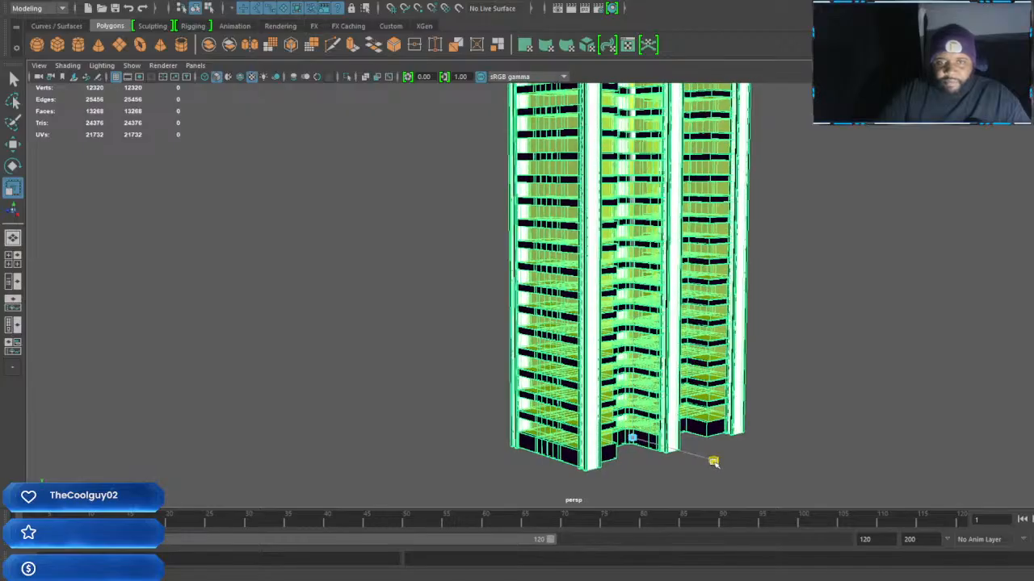
pyautogui.keyDown('alt'); pyautogui.moveTo(671, 487); pyautogui.dragTo(667, 459); pyautogui.keyUp('alt')
pyautogui.keyDown('alt'); pyautogui.moveTo(667, 459); pyautogui.dragTo(667, 366, button='middle'); pyautogui.keyUp('alt')
# Check the storey height, walls and openings of the stretched building from inside its rooms
pyautogui.scroll(8, 666, 367)
pyautogui.scroll(4, 666, 367)
pyautogui.keyDown('alt'); pyautogui.moveTo(710, 396); pyautogui.dragTo(649, 273, button='middle'); pyautogui.keyUp('alt')
pyautogui.scroll(4, 648, 272)
pyautogui.keyDown('alt'); pyautogui.moveTo(689, 317); pyautogui.dragTo(741, 293, button='middle'); pyautogui.keyUp('alt')
pyautogui.scroll(3, 740, 293)
pyautogui.keyDown('alt'); pyautogui.moveTo(872, 297); pyautogui.dragTo(653, 315, button='middle'); pyautogui.keyUp('alt')
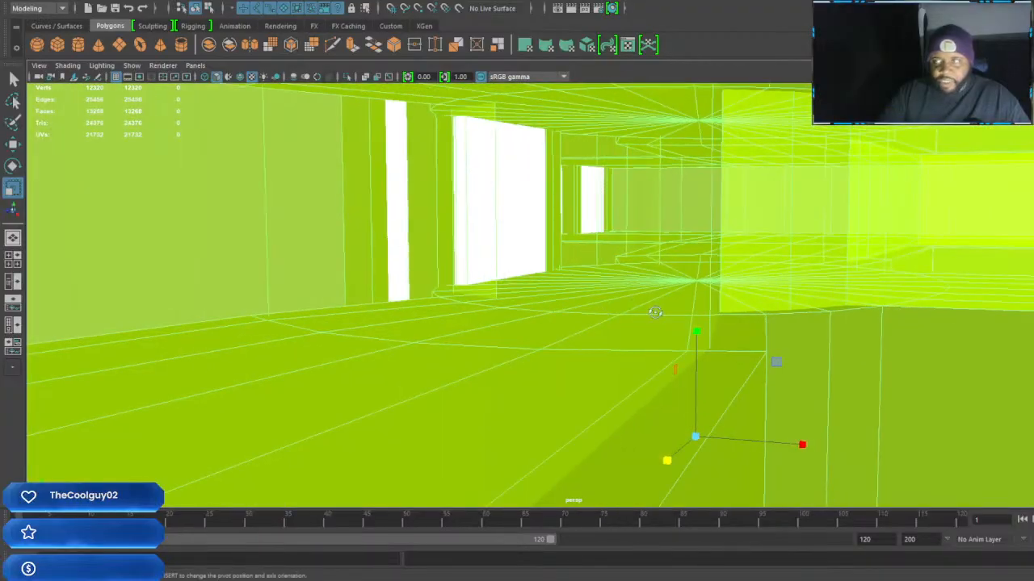
pyautogui.keyDown('alt'); pyautogui.moveTo(652, 315); pyautogui.dragTo(675, 309); pyautogui.keyUp('alt')
pyautogui.keyDown('alt'); pyautogui.moveTo(673, 337); pyautogui.dragTo(837, 328, button='middle'); pyautogui.keyUp('alt')
pyautogui.scroll(-2, 736, 335)
pyautogui.keyDown('alt'); pyautogui.moveTo(736, 335); pyautogui.dragTo(770, 344); pyautogui.keyUp('alt')
pyautogui.keyDown('alt'); pyautogui.moveTo(732, 415); pyautogui.dragTo(791, 335); pyautogui.keyUp('alt')
# Move the building group down along the Y axis until an interior floor lies at the ground grid's level
pyautogui.press('w')
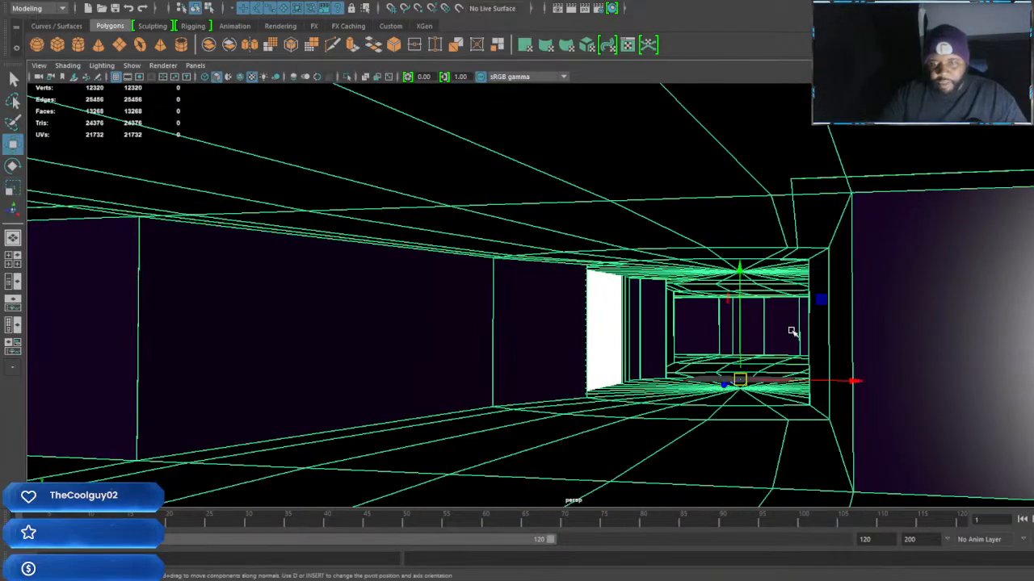
pyautogui.moveTo(741, 269); pyautogui.dragTo(757, 451)
pyautogui.moveTo(754, 486); pyautogui.dragTo(755, 487)
pyautogui.keyDown('alt'); pyautogui.moveTo(799, 447); pyautogui.dragTo(780, 433); pyautogui.keyUp('alt')
pyautogui.moveTo(779, 391); pyautogui.dragTo(659, 298)
pyautogui.scroll(8, 704, 321)
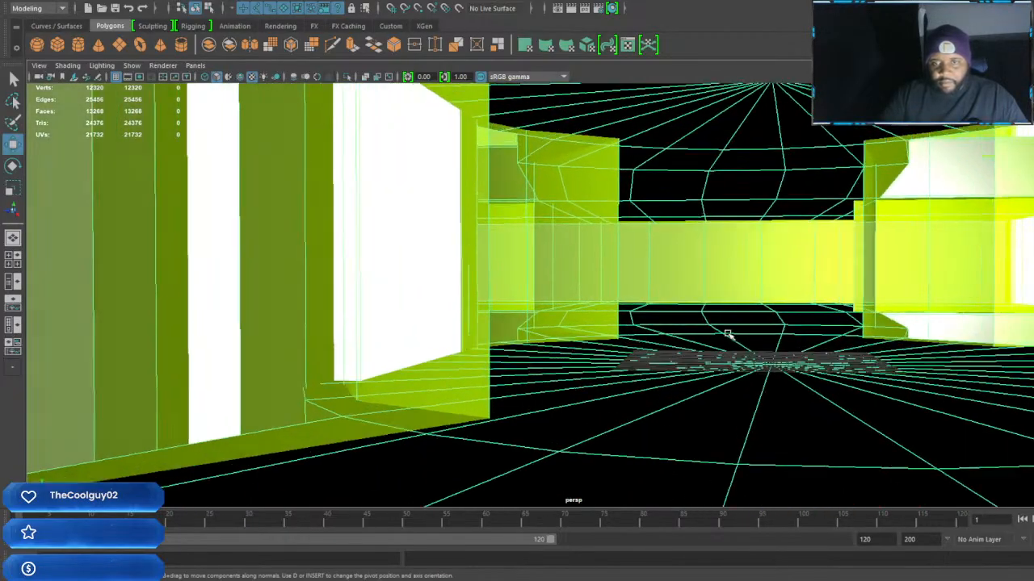
pyautogui.scroll(-8, 773, 355)
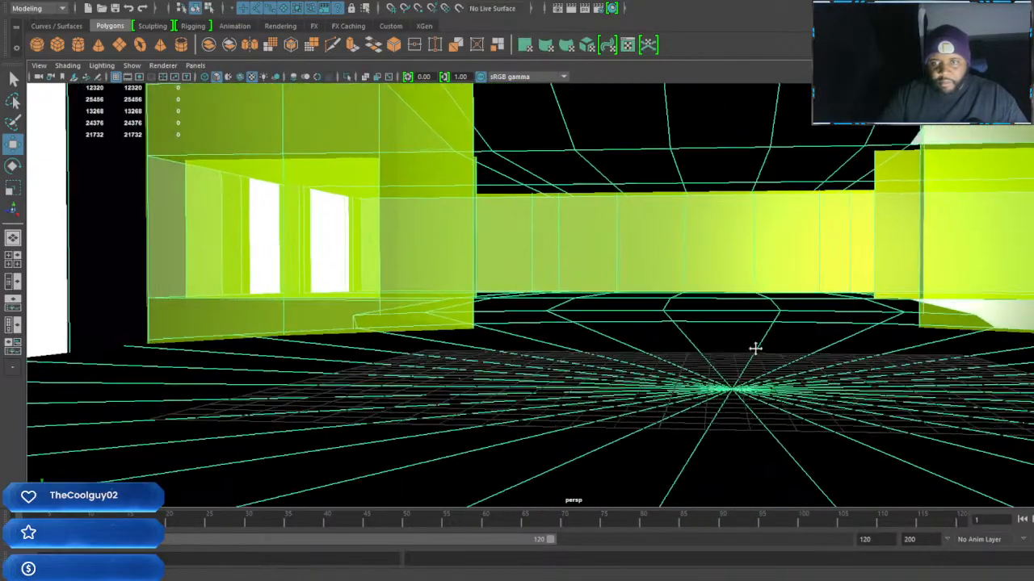
pyautogui.keyDown('alt'); pyautogui.moveTo(755, 349); pyautogui.dragTo(733, 340, button='middle'); pyautogui.keyUp('alt')
pyautogui.keyDown('alt'); pyautogui.moveTo(775, 378); pyautogui.dragTo(768, 353); pyautogui.keyUp('alt')
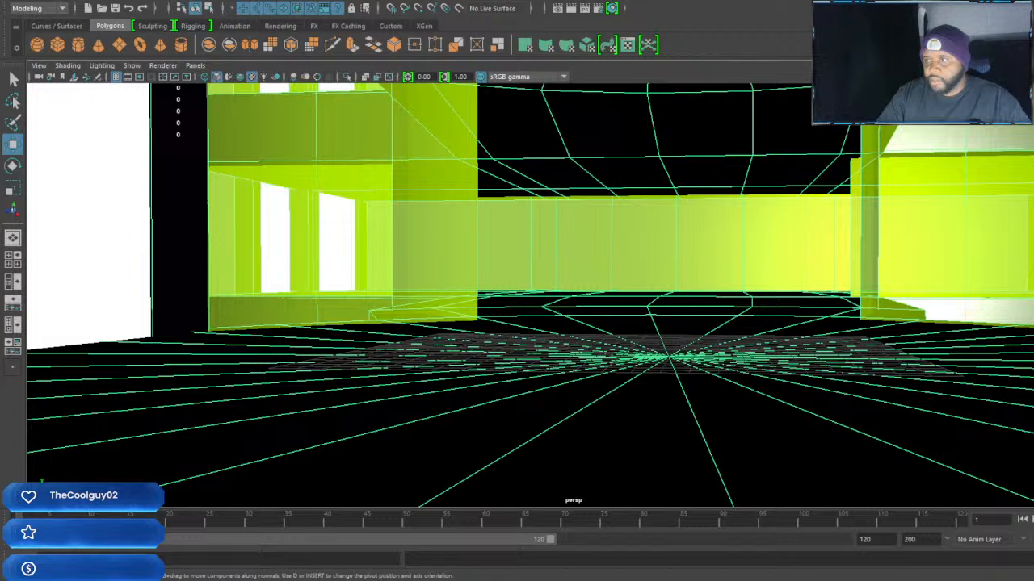
# Import the Jodi Summers Finished Rig character file into the building scene and frame the character
pyautogui.click(808, 283)
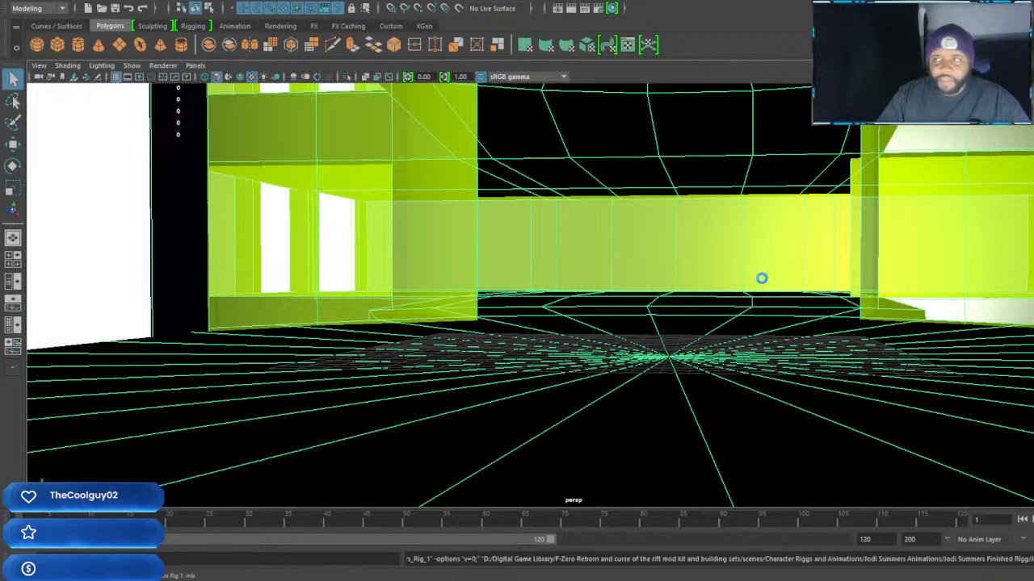
pyautogui.press('w')
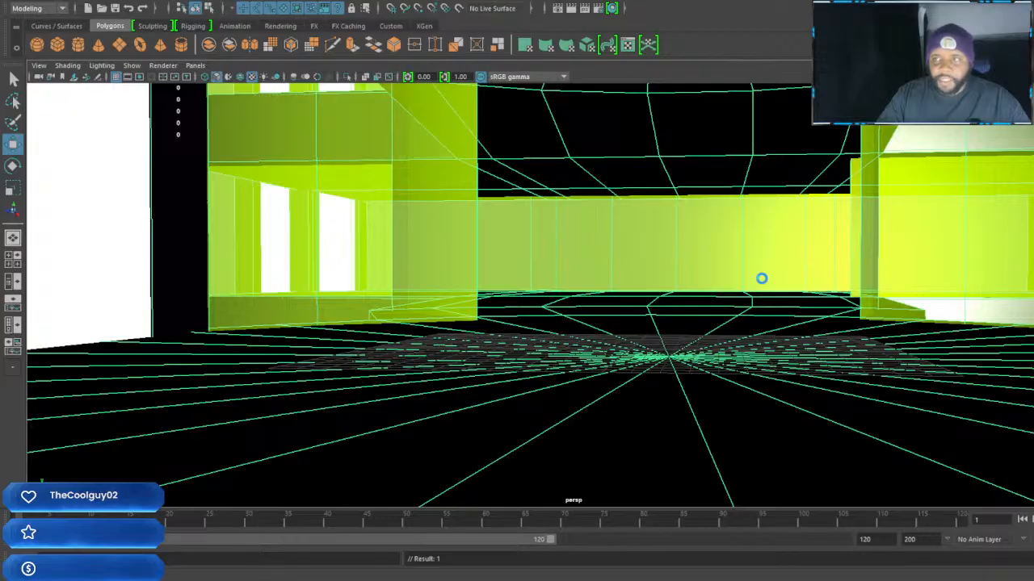
pyautogui.scroll(5, 678, 283)
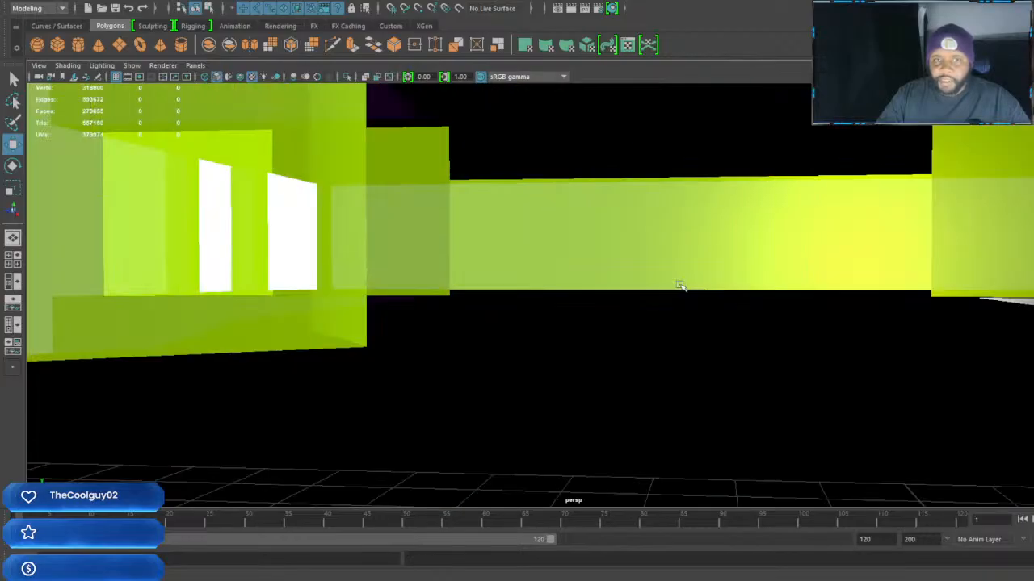
pyautogui.scroll(6, 699, 276)
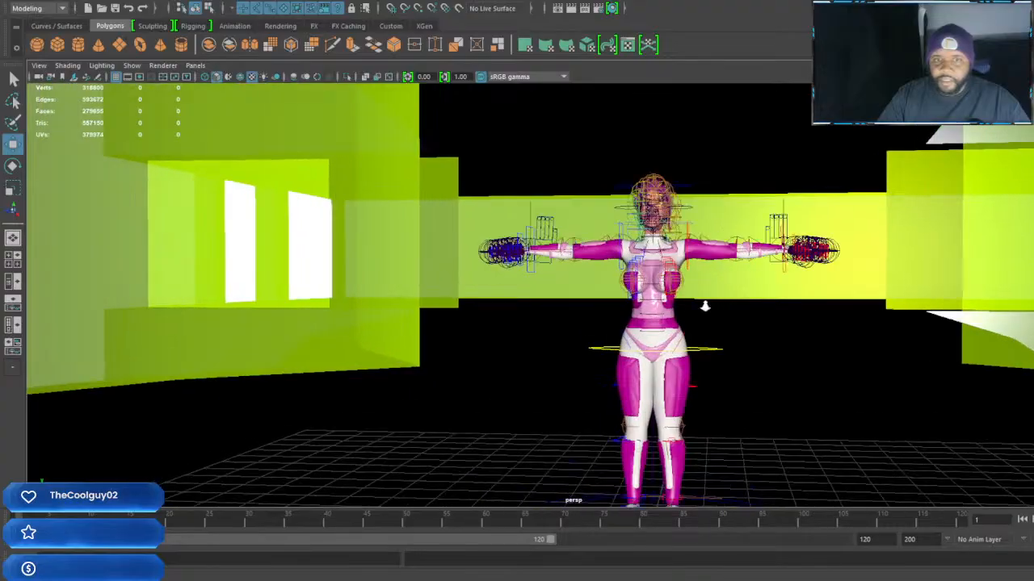
pyautogui.scroll(-2, 724, 332)
pyautogui.scroll(1, 724, 332)
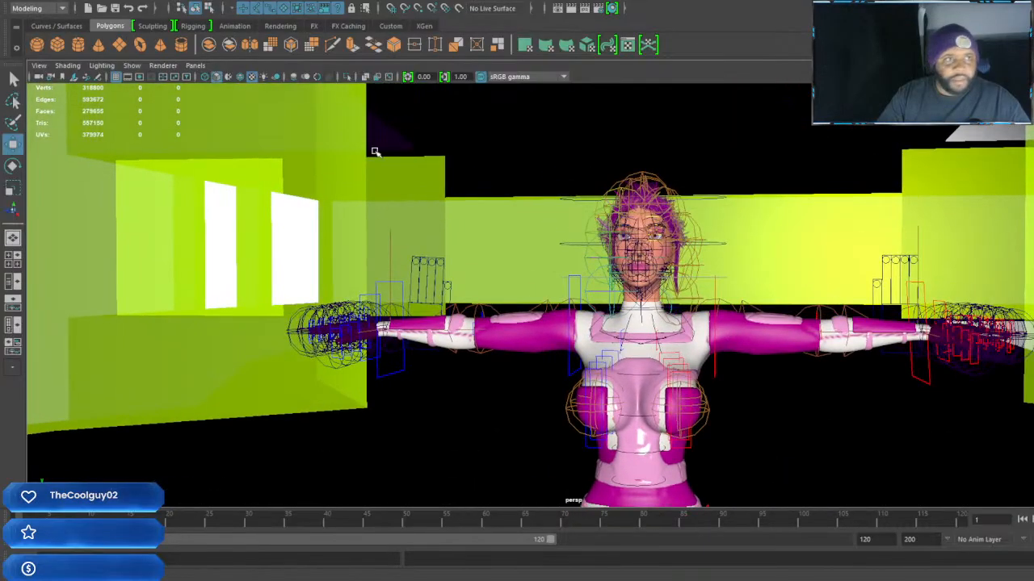
# Turn off the viewport display of joints and view the character's upper body inside the building
pyautogui.click(164, 66)
pyautogui.click(131, 65)
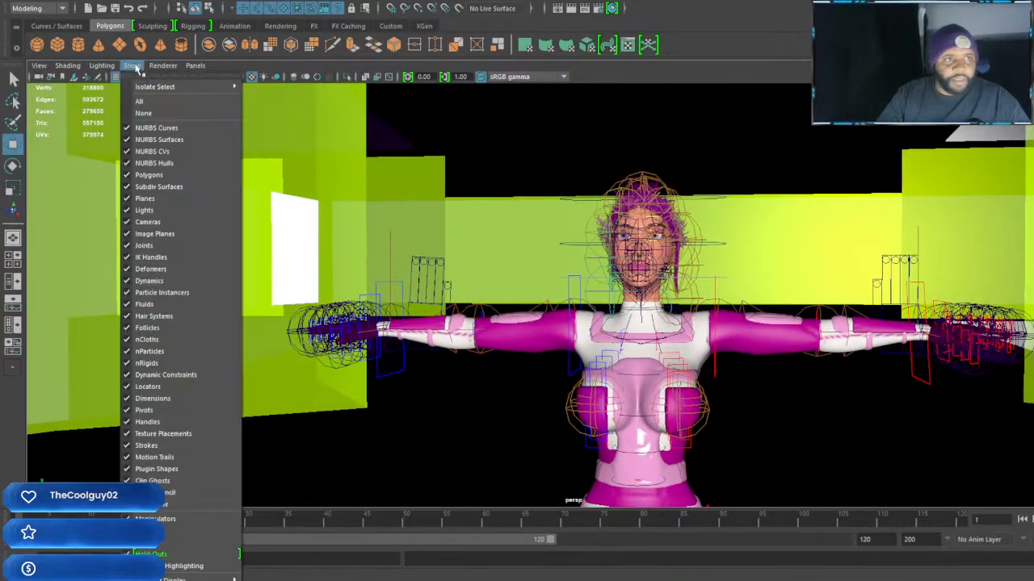
pyautogui.click(127, 246)
pyautogui.keyDown('alt'); pyautogui.moveTo(795, 394); pyautogui.dragTo(739, 369, button='middle'); pyautogui.keyUp('alt')
pyautogui.keyDown('alt'); pyautogui.moveTo(739, 368); pyautogui.dragTo(735, 366); pyautogui.keyUp('alt')
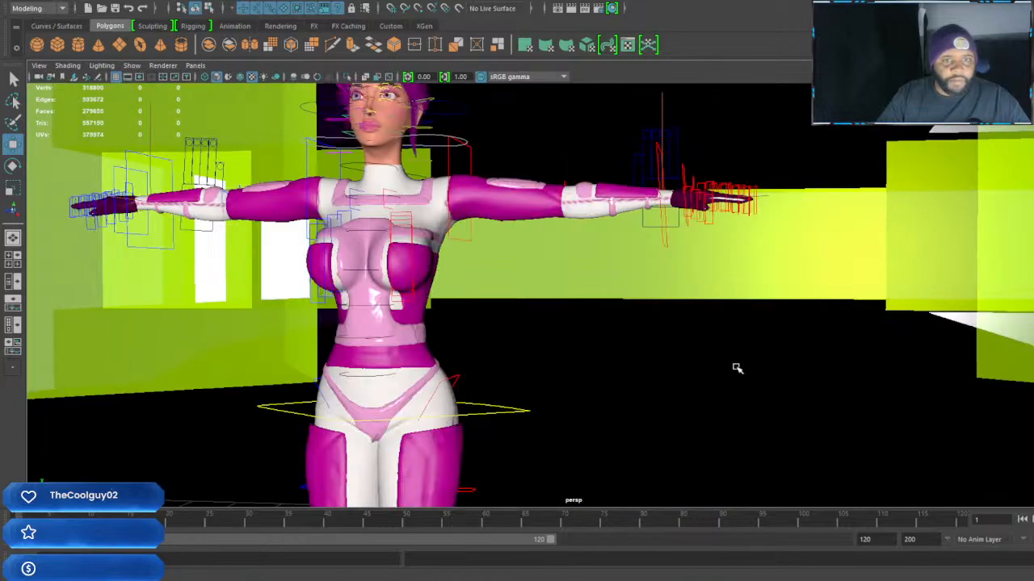
pyautogui.keyDown('alt'); pyautogui.moveTo(735, 367); pyautogui.dragTo(743, 373, button='middle'); pyautogui.keyUp('alt')
pyautogui.keyDown('alt'); pyautogui.moveTo(743, 374); pyautogui.dragTo(740, 374); pyautogui.keyUp('alt')
pyautogui.keyDown('alt'); pyautogui.moveTo(650, 334); pyautogui.dragTo(653, 342, button='right'); pyautogui.keyUp('alt')
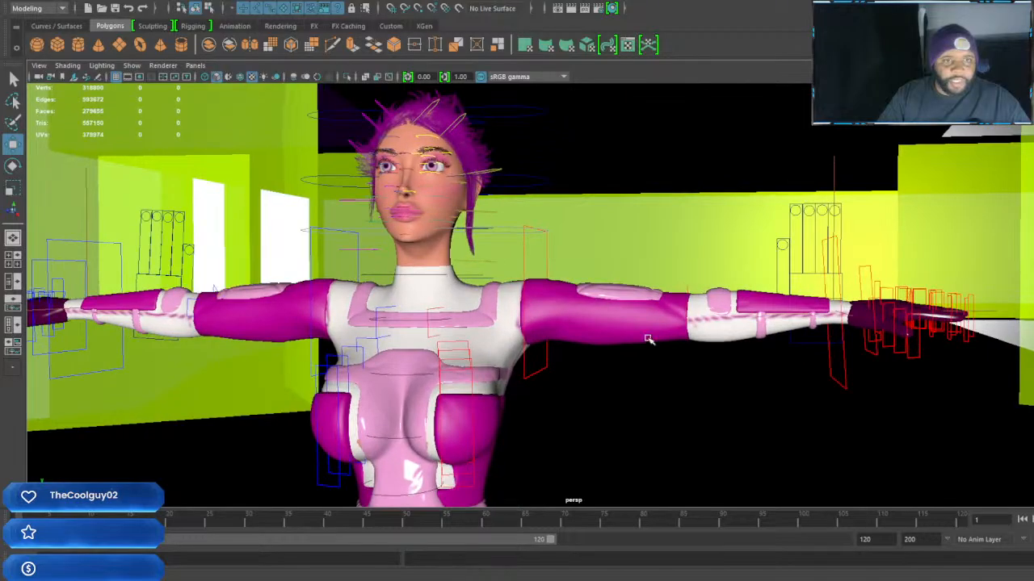
pyautogui.keyDown('alt'); pyautogui.moveTo(649, 340); pyautogui.dragTo(651, 338, button='middle'); pyautogui.keyUp('alt')
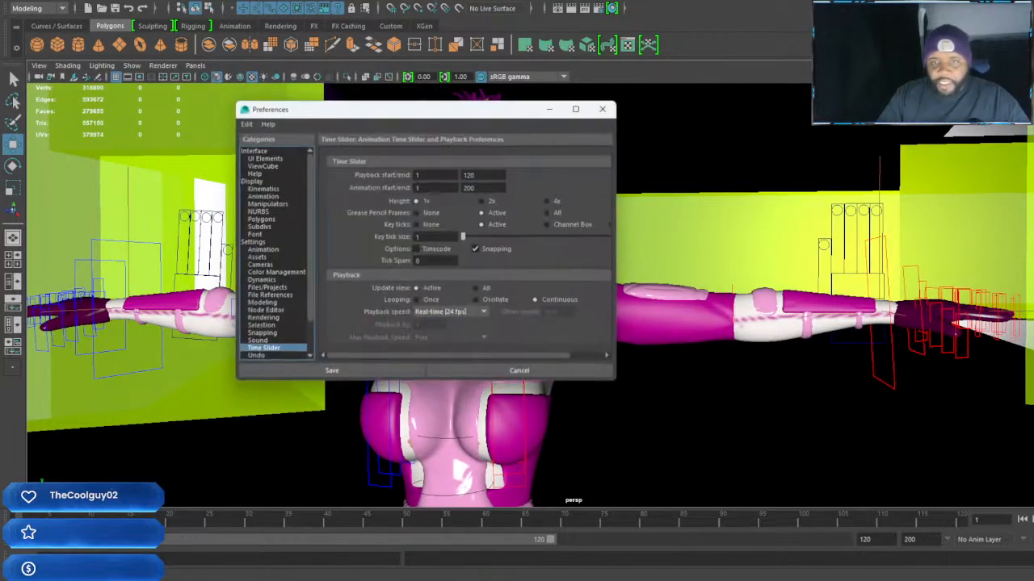
# Set the joint size in the Kinematics display preferences to 0.20
pyautogui.click(262, 189)
pyautogui.click(437, 175)
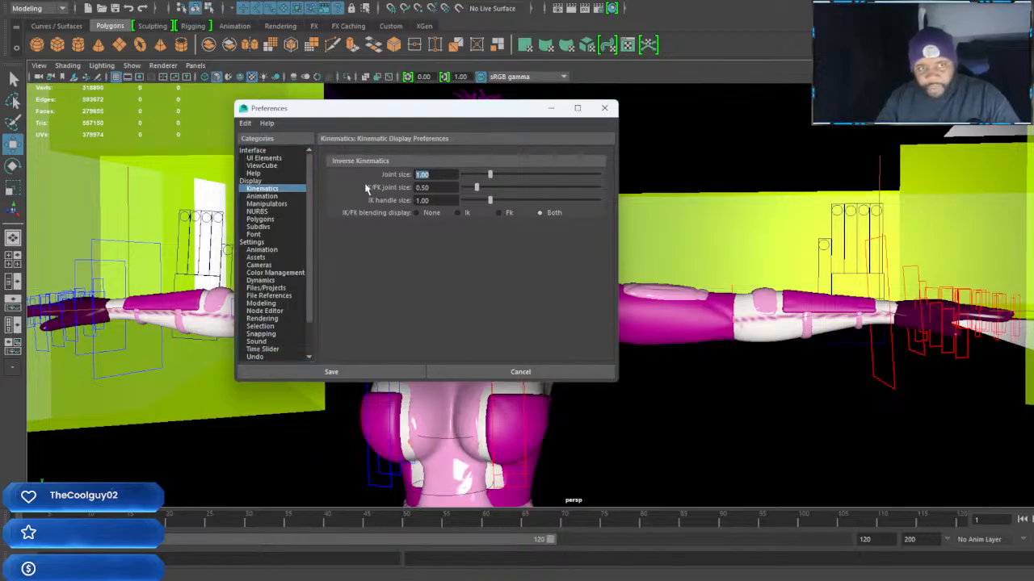
pyautogui.write('.2')
pyautogui.press('Return')
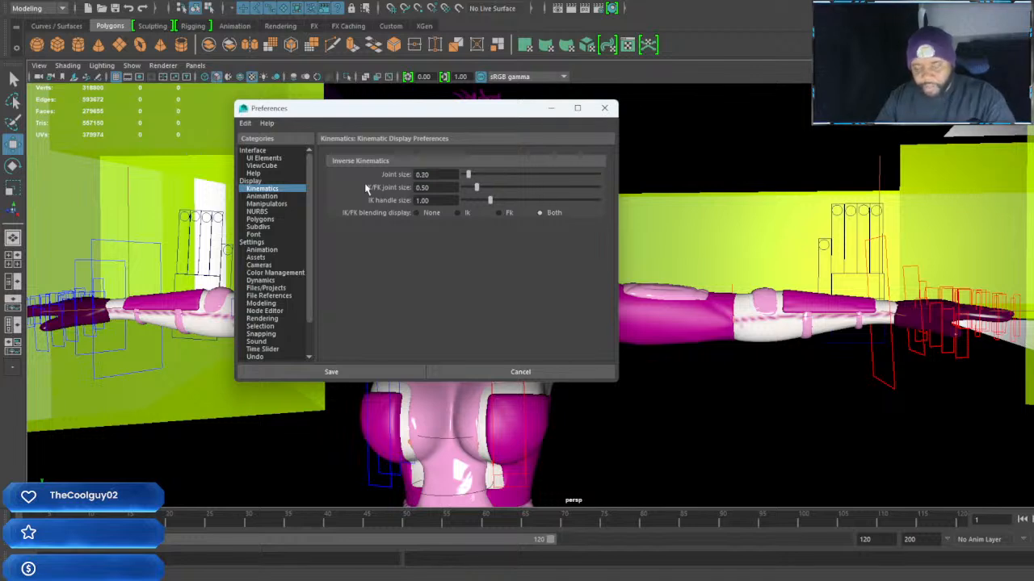
# Turn the viewport display of joints back on with X-Ray Joints enabled, and clear the preferences window from the view
pyautogui.click(171, 70)
pyautogui.click(125, 242)
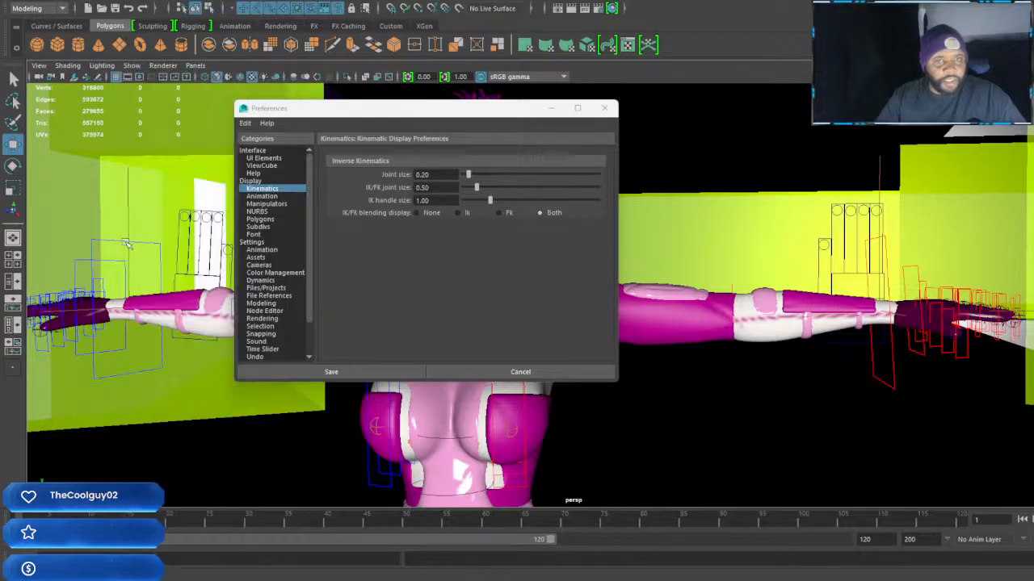
pyautogui.click(385, 77)
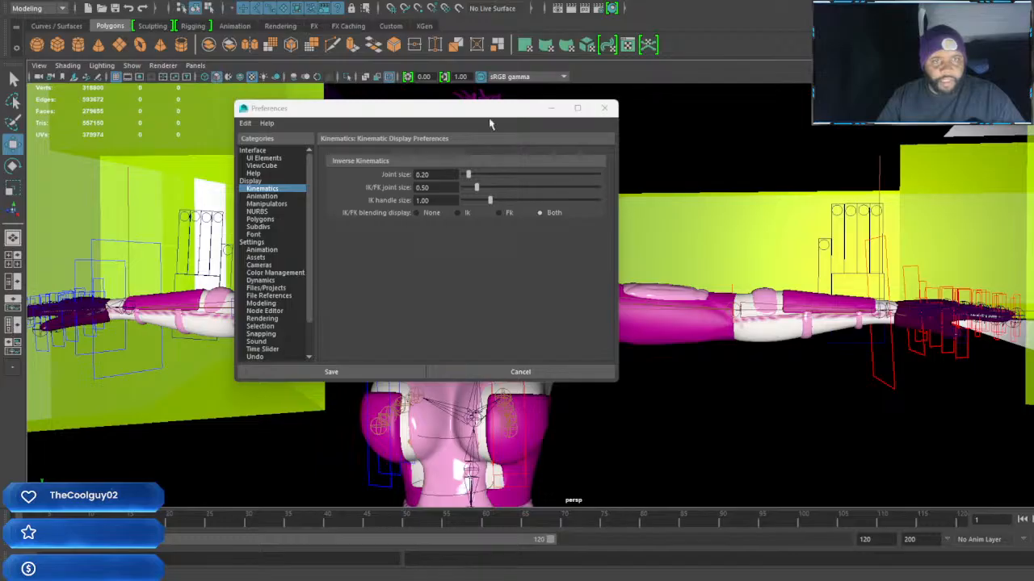
pyautogui.moveTo(490, 112); pyautogui.dragTo(1033, 222)
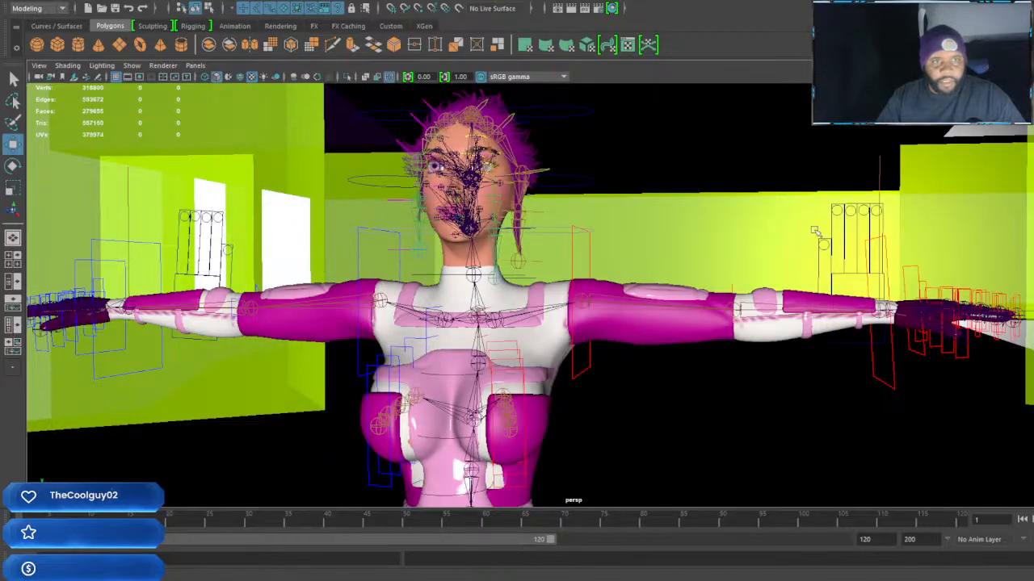
# Examine the character's skeleton and rig controls from the head down to the hips inside the building
pyautogui.keyDown('alt'); pyautogui.moveTo(845, 234); pyautogui.dragTo(657, 247); pyautogui.keyUp('alt')
pyautogui.keyDown('alt'); pyautogui.moveTo(657, 247); pyautogui.dragTo(849, 330, button='right'); pyautogui.keyUp('alt')
pyautogui.scroll(-3, 849, 330)
pyautogui.keyDown('alt'); pyautogui.moveTo(848, 330); pyautogui.dragTo(740, 290, button='middle'); pyautogui.keyUp('alt')
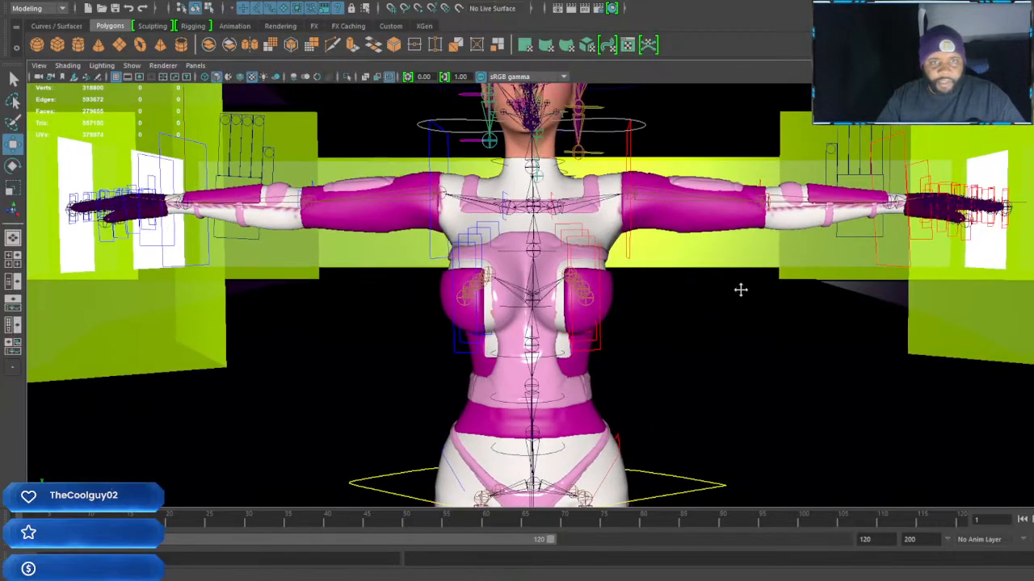
pyautogui.scroll(-5, 740, 290)
pyautogui.keyDown('alt'); pyautogui.moveTo(729, 312); pyautogui.dragTo(712, 297); pyautogui.keyUp('alt')
pyautogui.keyDown('alt'); pyautogui.moveTo(712, 297); pyautogui.dragTo(738, 339, button='right'); pyautogui.keyUp('alt')
pyautogui.keyDown('alt'); pyautogui.moveTo(734, 294); pyautogui.dragTo(721, 298, button='middle'); pyautogui.keyUp('alt')
pyautogui.keyDown('alt'); pyautogui.moveTo(721, 298); pyautogui.dragTo(733, 315, button='right'); pyautogui.keyUp('alt')
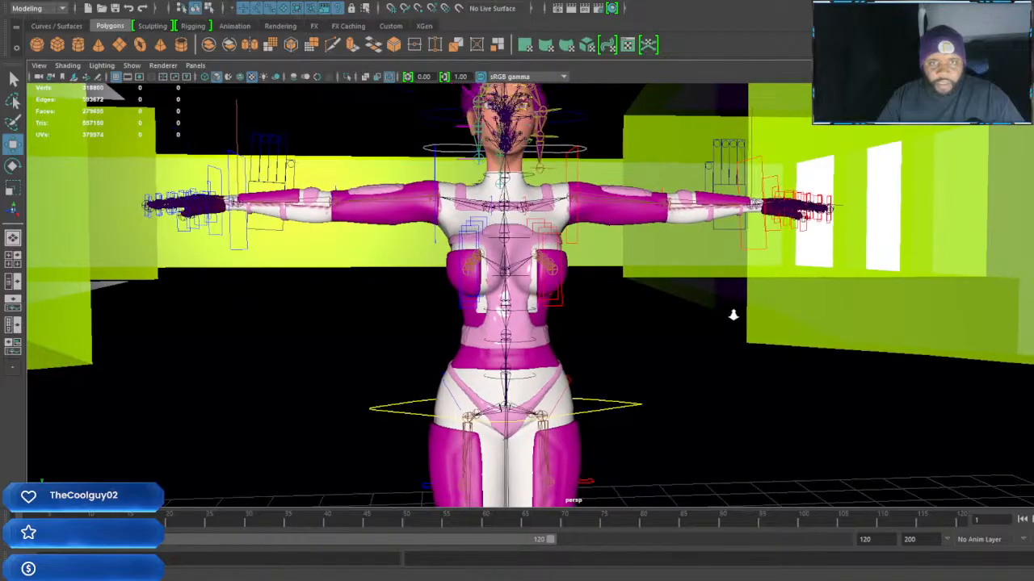
pyautogui.keyDown('alt'); pyautogui.moveTo(679, 312); pyautogui.dragTo(679, 320, button='middle'); pyautogui.keyUp('alt')
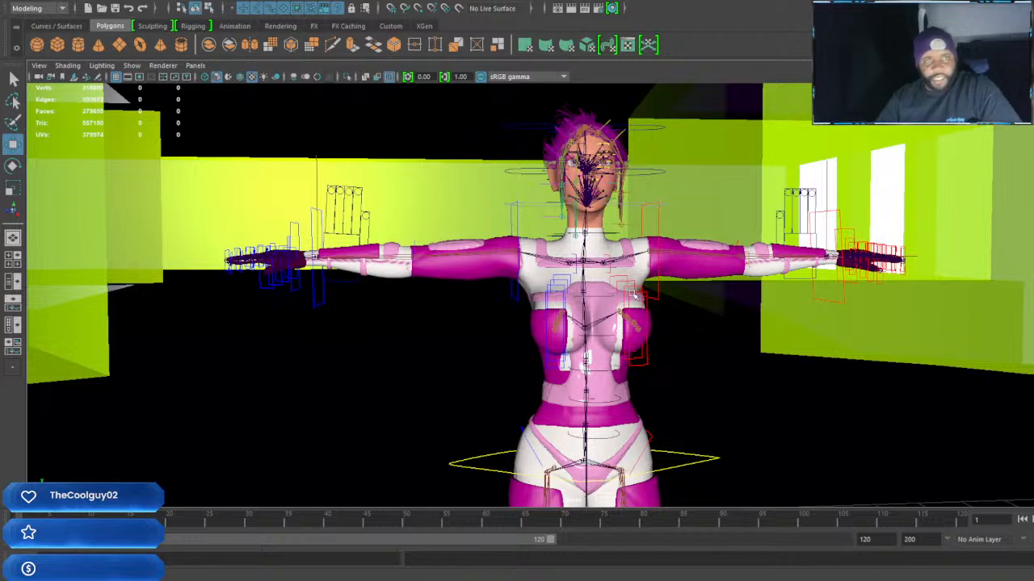
# Hide the joints and IK handles in the viewport
pyautogui.click(131, 65)
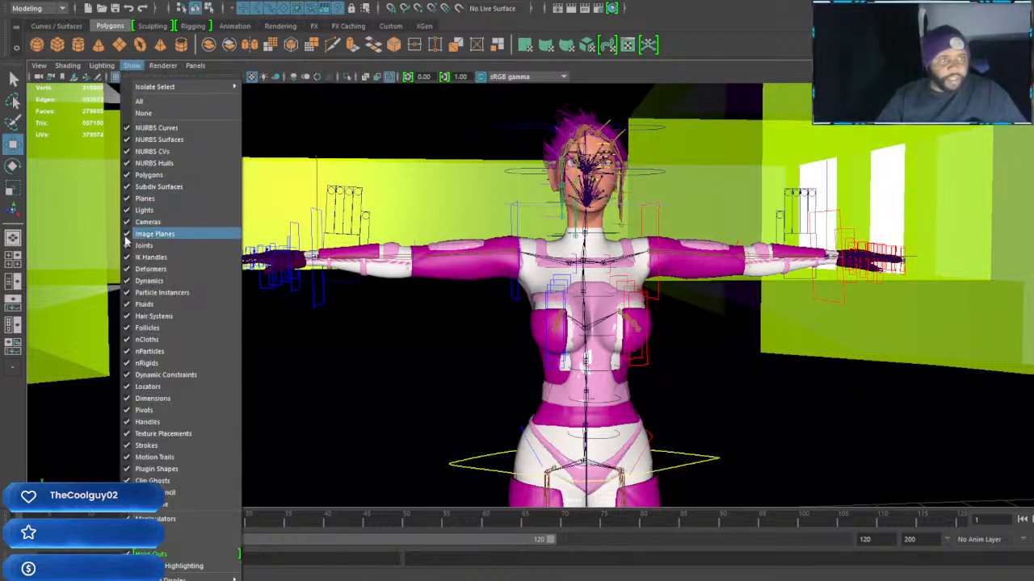
pyautogui.click(130, 245)
pyautogui.click(130, 66)
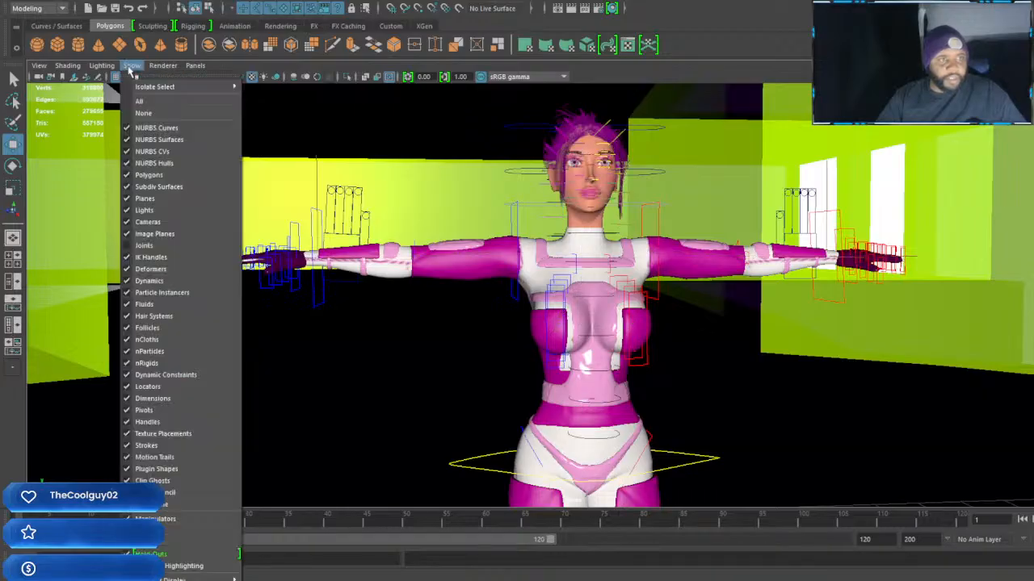
pyautogui.click(130, 257)
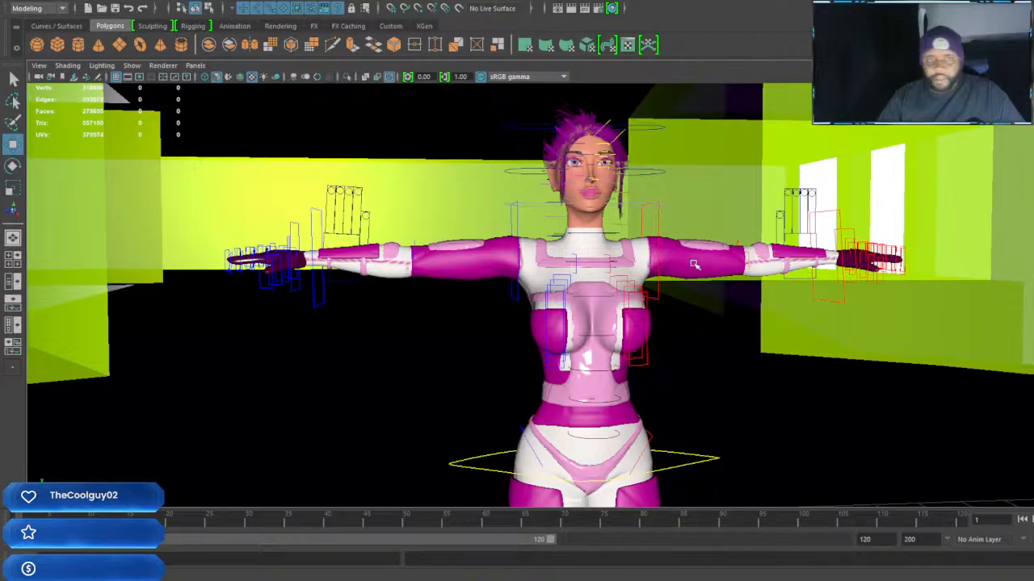
# Show the Outliner beside the perspective view, expand the Jody_Summers group and select the Jodi_summer1 body mesh
pyautogui.click(606, 252)
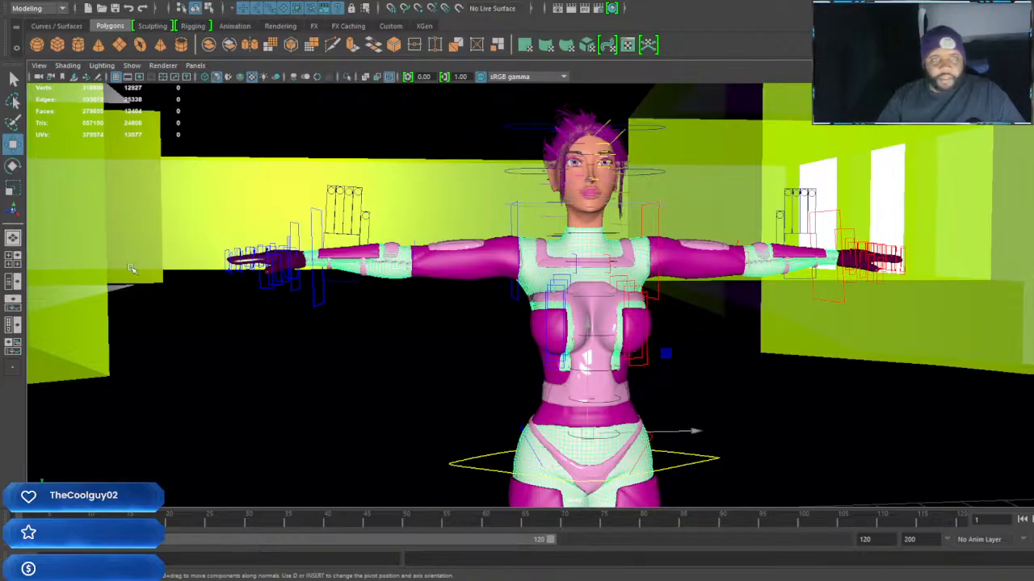
pyautogui.click(13, 282)
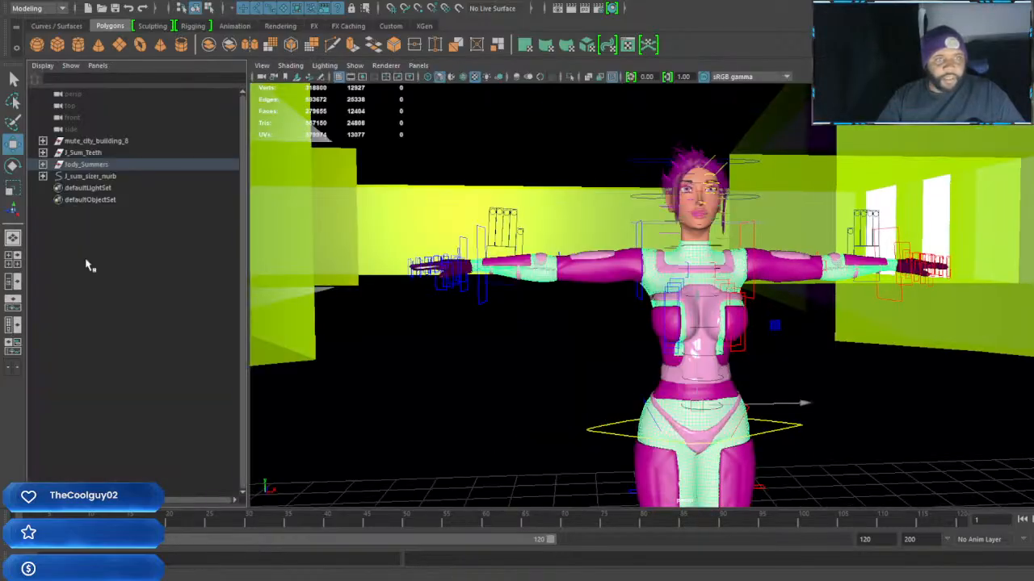
pyautogui.click(43, 164)
pyautogui.click(98, 176)
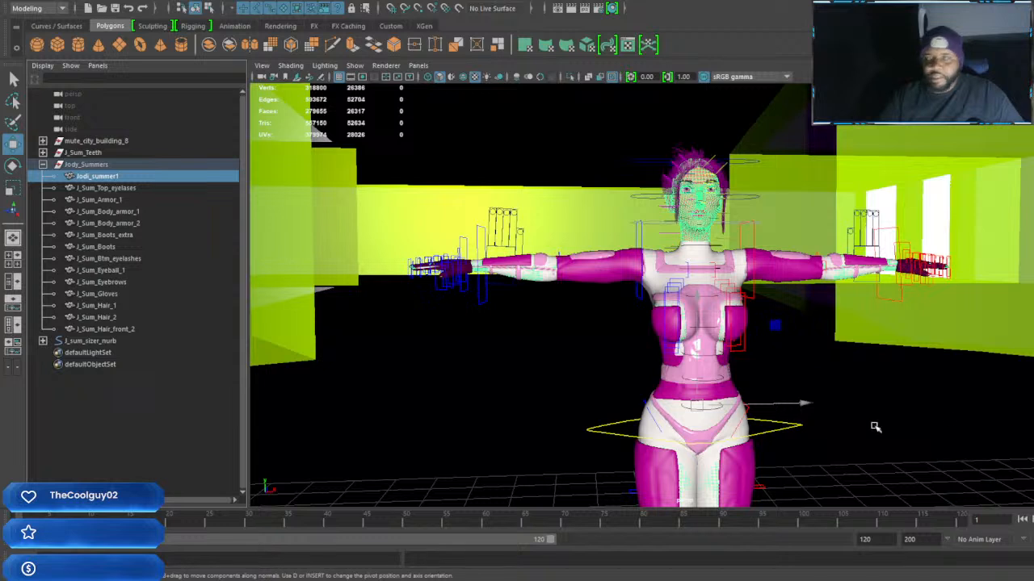
# Check the polygon counts of the top eyelashes, armor, both body armor pieces, boots extra and boots meshes one by one
pyautogui.click(101, 190)
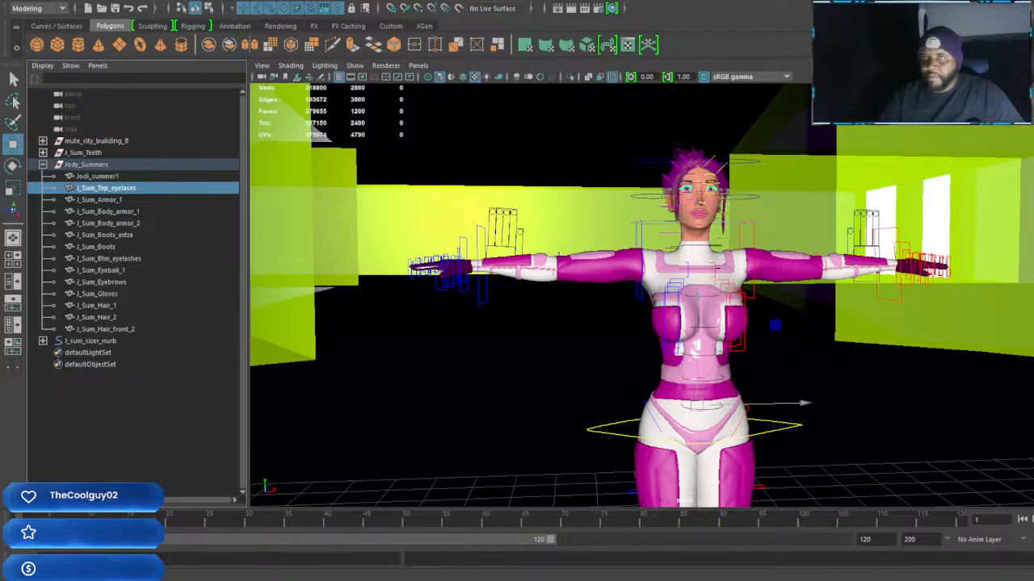
pyautogui.click(106, 200)
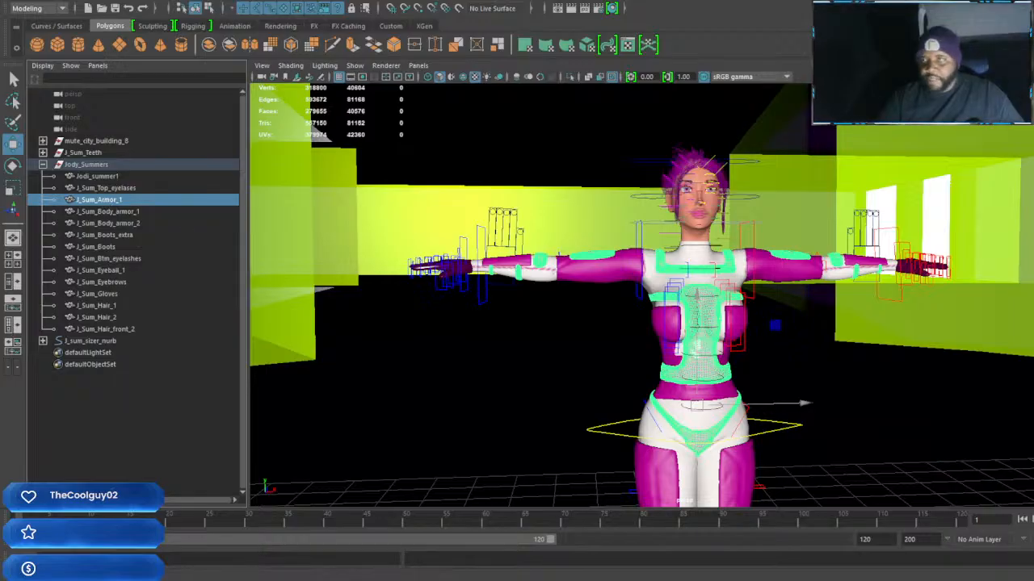
pyautogui.click(117, 213)
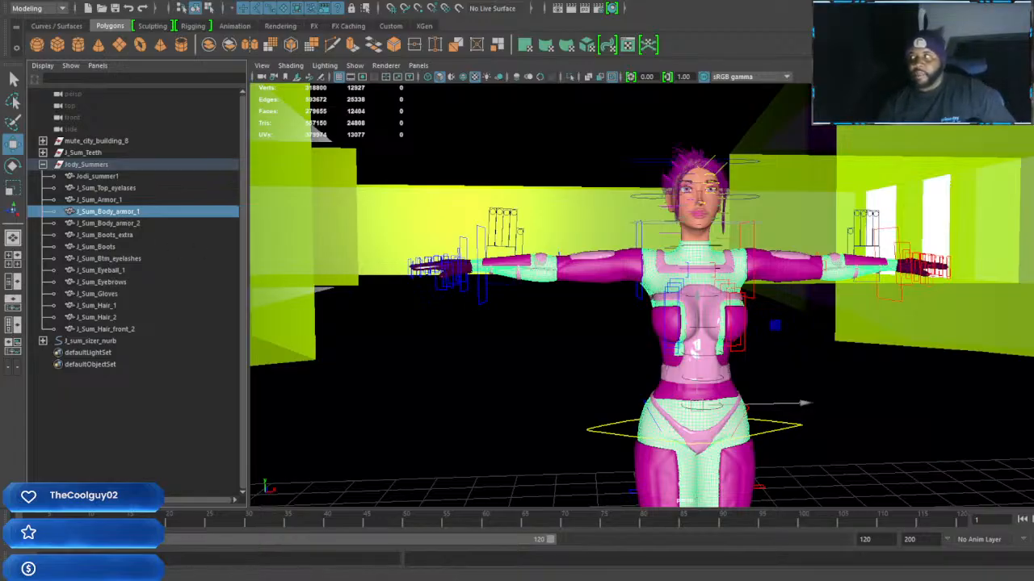
pyautogui.click(103, 224)
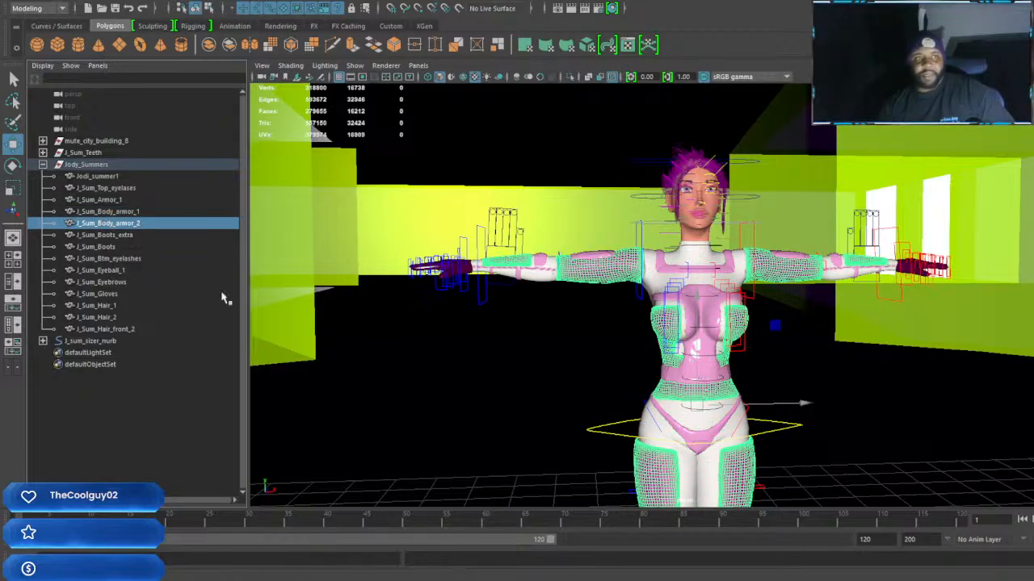
pyautogui.click(126, 236)
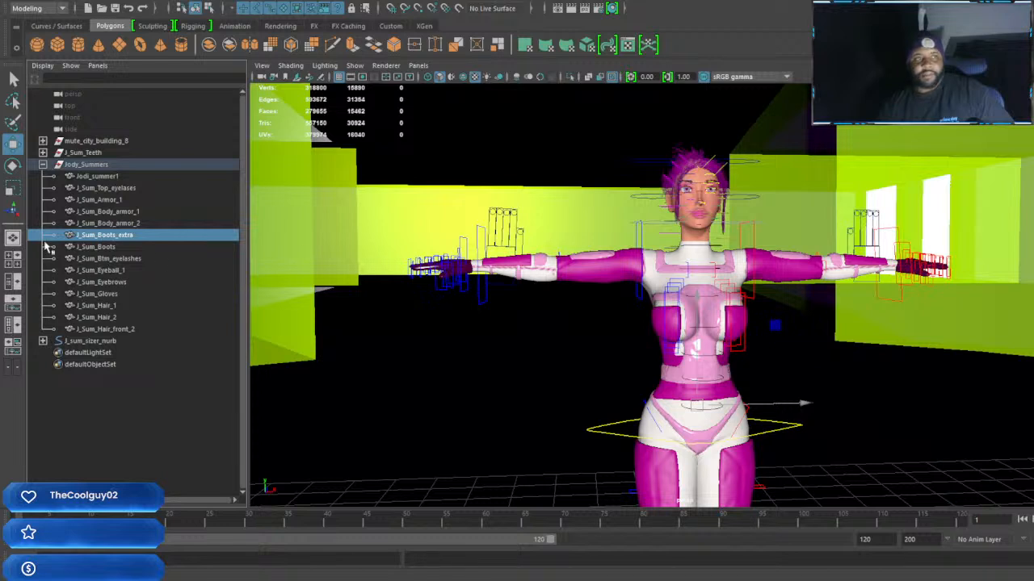
pyautogui.click(105, 247)
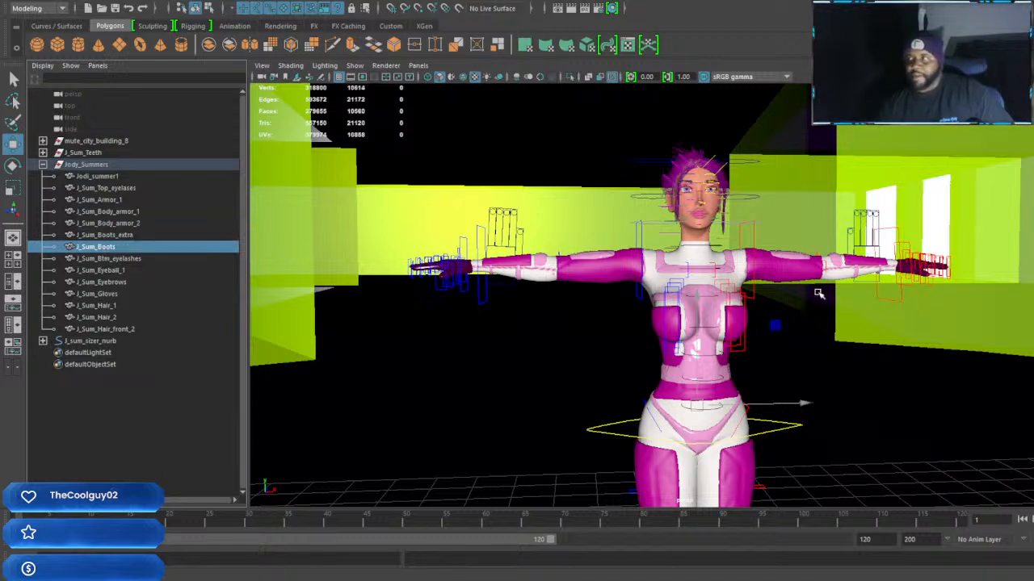
# Check the polygon counts of the bottom eyelashes, eyeball, eyebrows, gloves and three hair meshes one by one
pyautogui.click(134, 259)
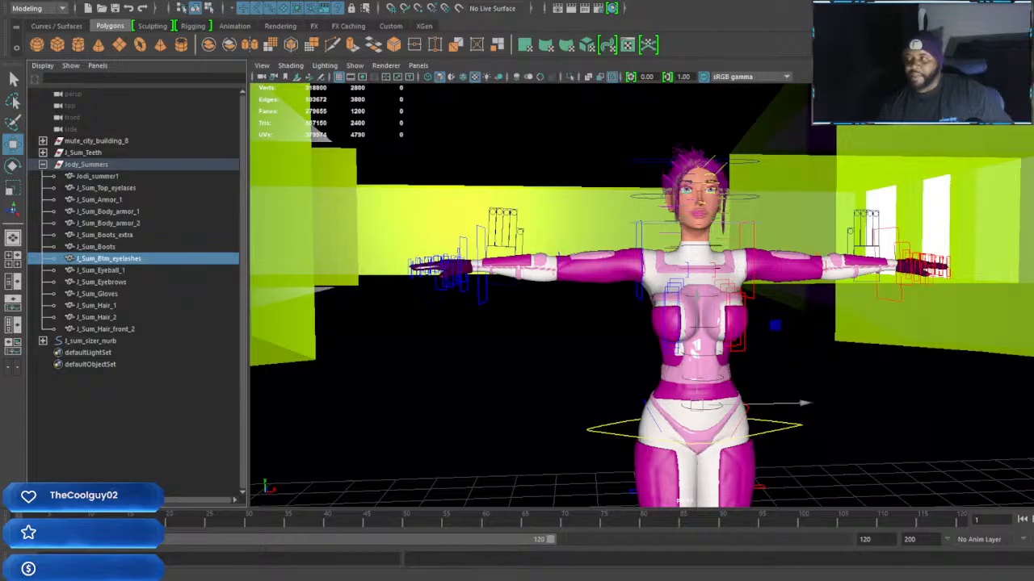
pyautogui.click(108, 271)
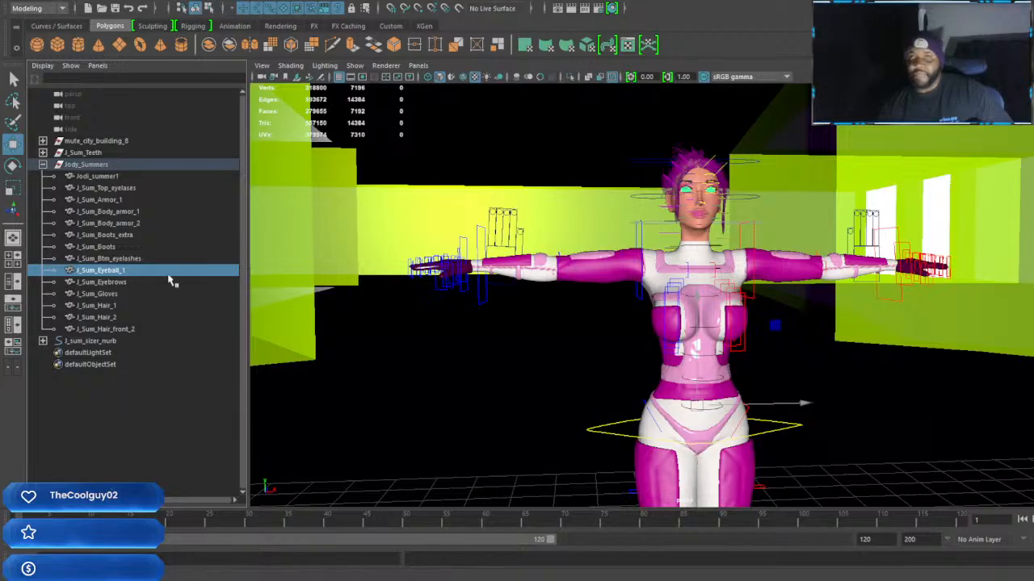
pyautogui.click(122, 284)
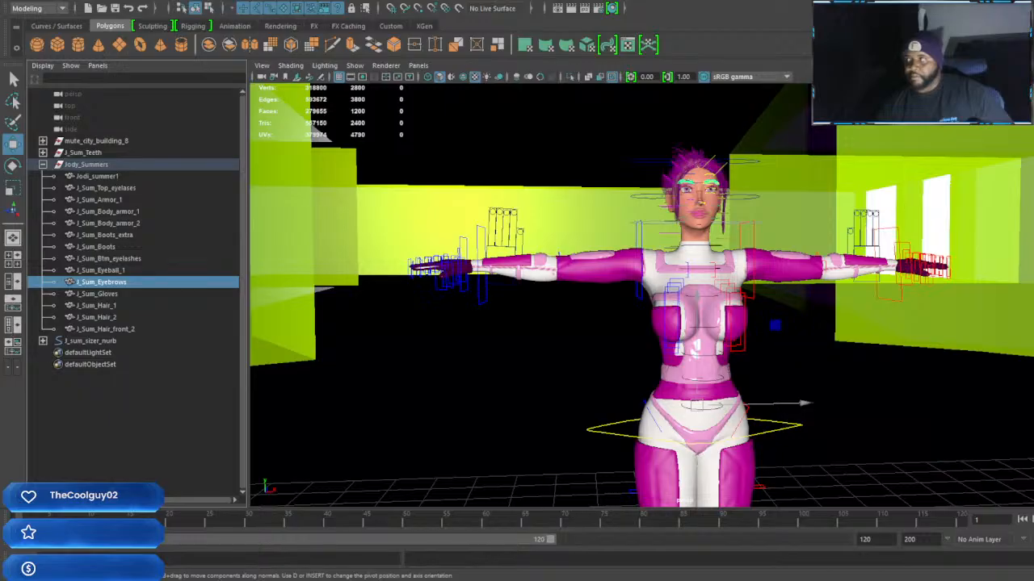
pyautogui.click(94, 295)
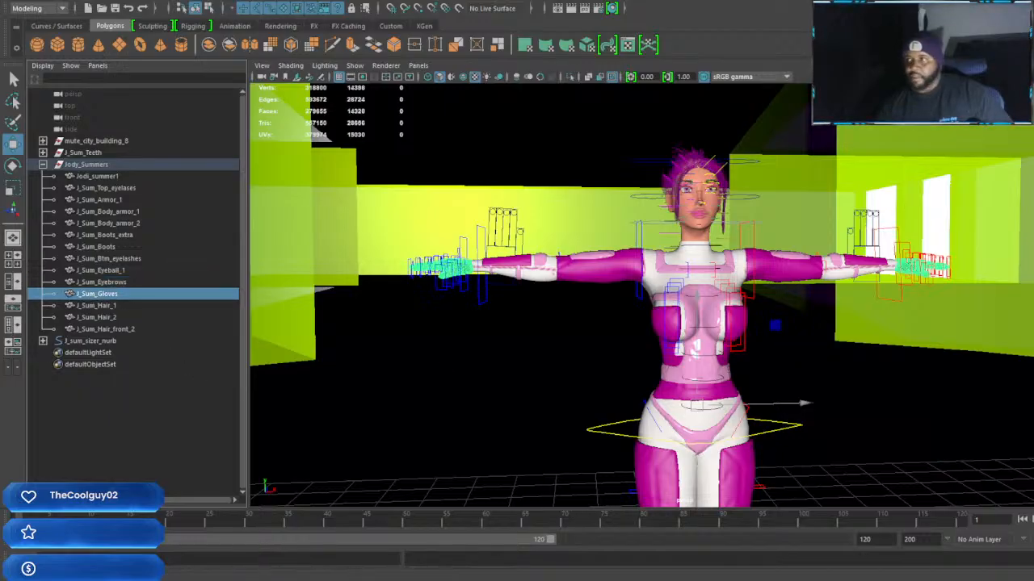
pyautogui.click(108, 307)
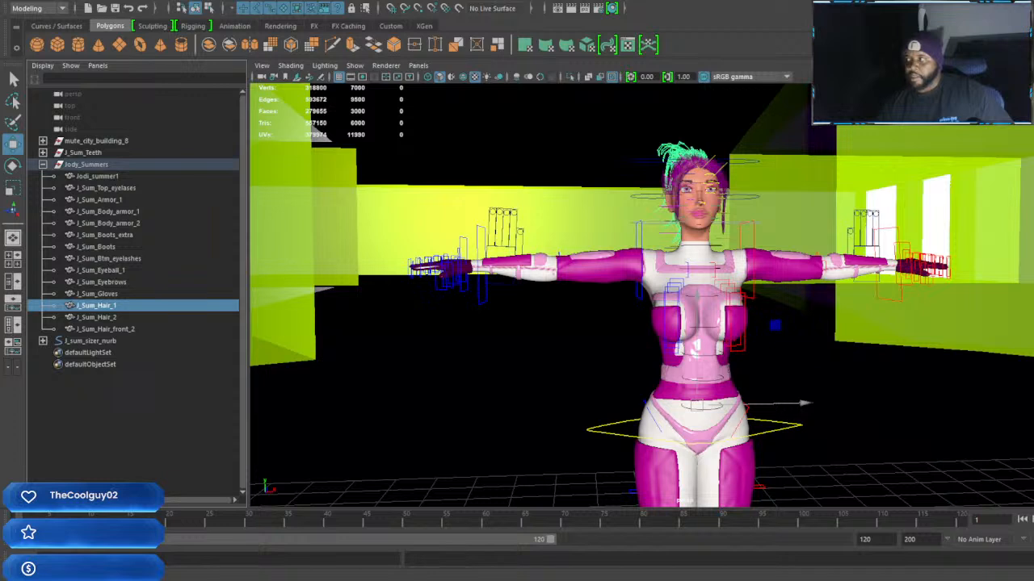
pyautogui.click(96, 317)
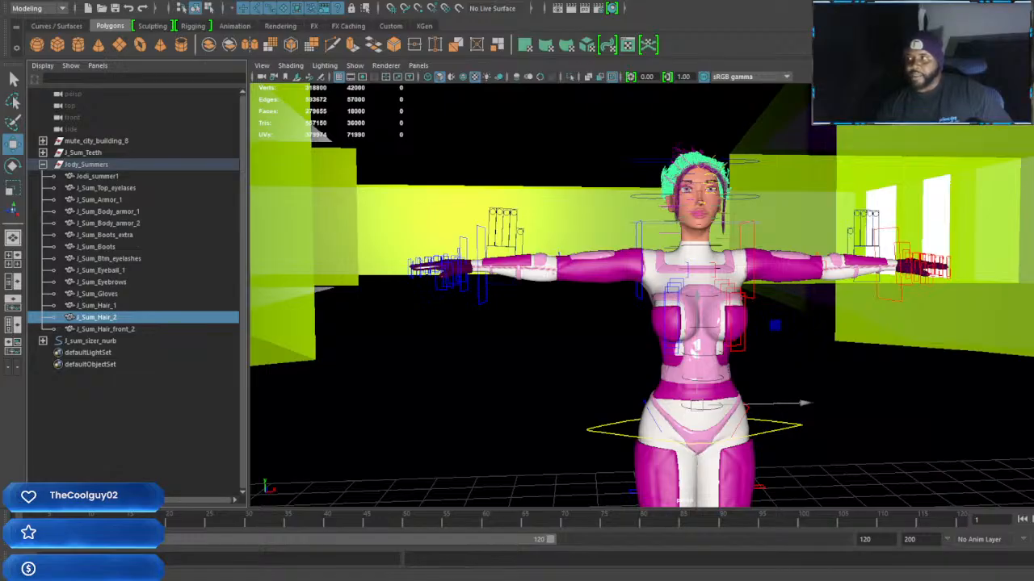
pyautogui.click(113, 330)
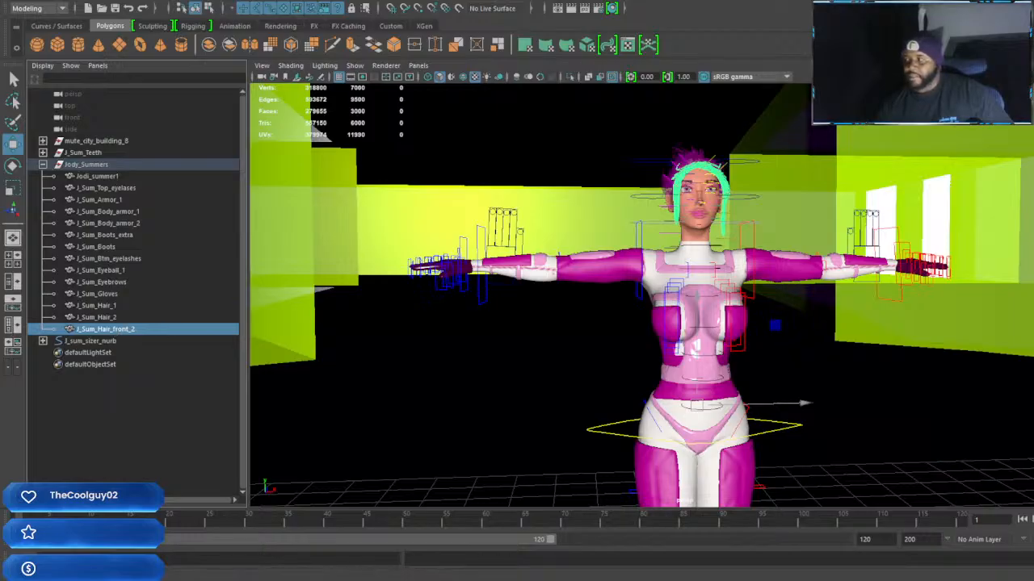
# Expand the J_Sum_Teeth group and check the polygon counts of its teeth, gum and tongue meshes one by one
pyautogui.click(42, 341)
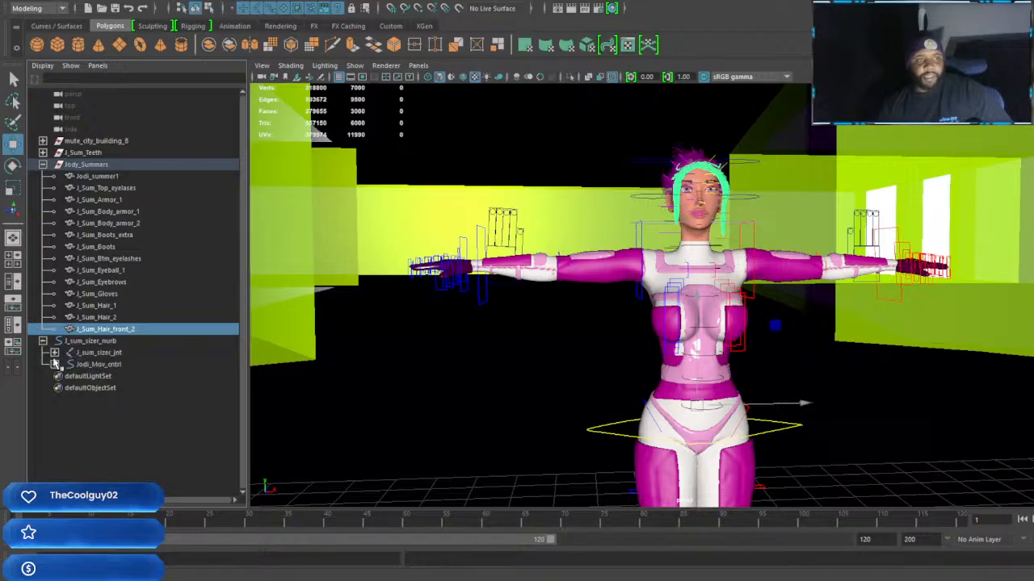
pyautogui.click(43, 340)
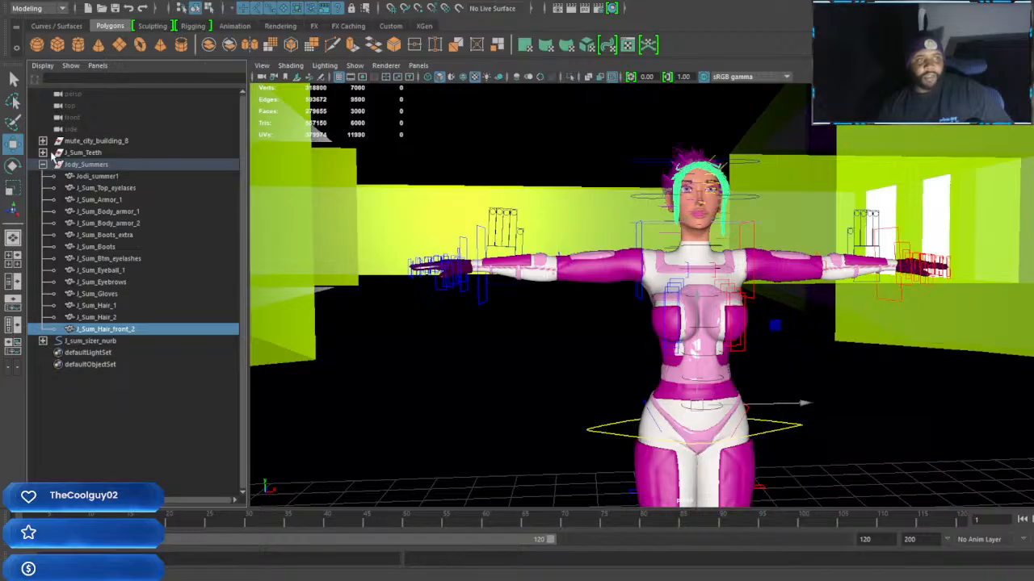
pyautogui.click(42, 153)
pyautogui.click(115, 166)
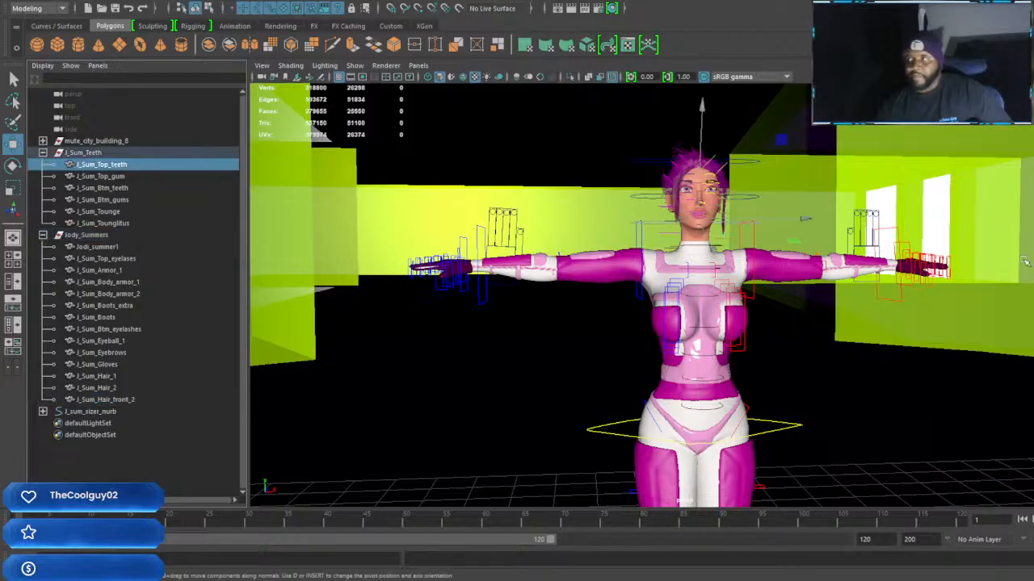
pyautogui.click(104, 176)
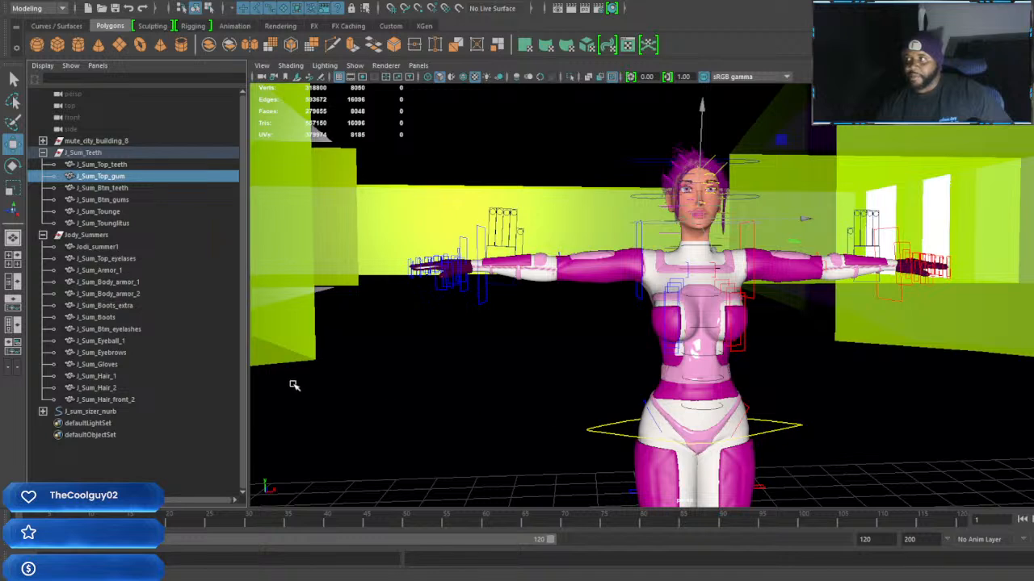
pyautogui.click(113, 188)
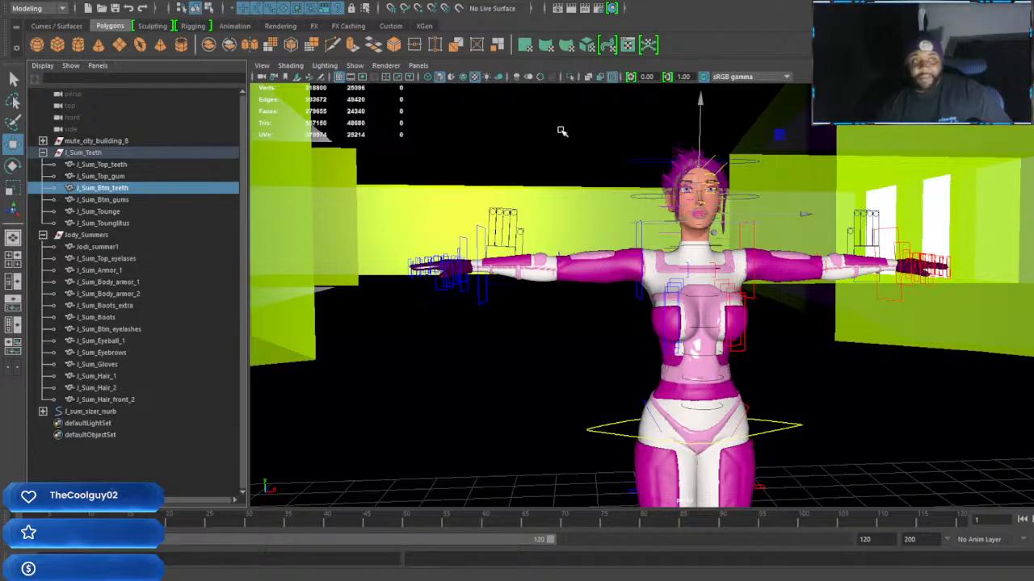
pyautogui.click(125, 201)
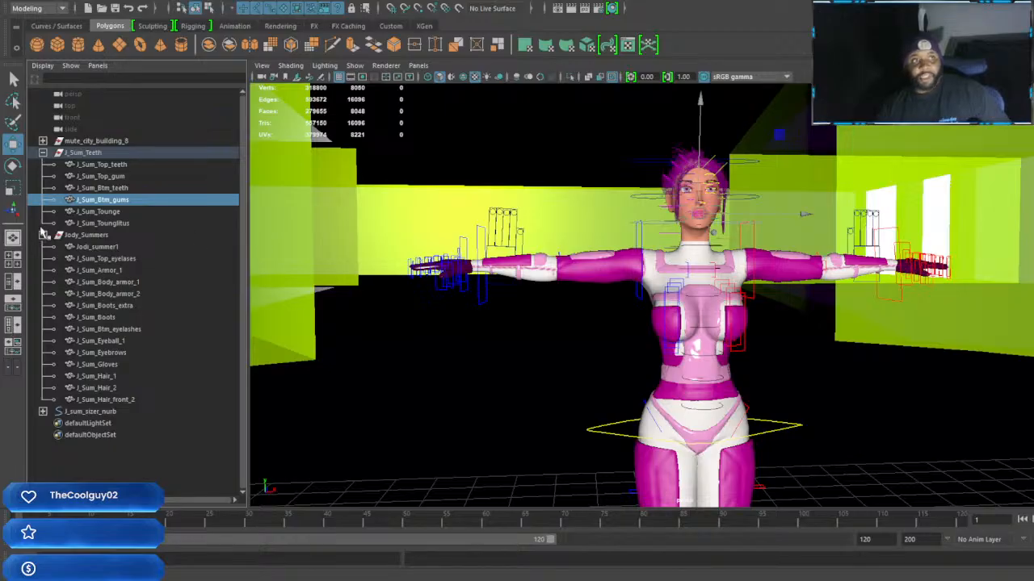
pyautogui.click(109, 213)
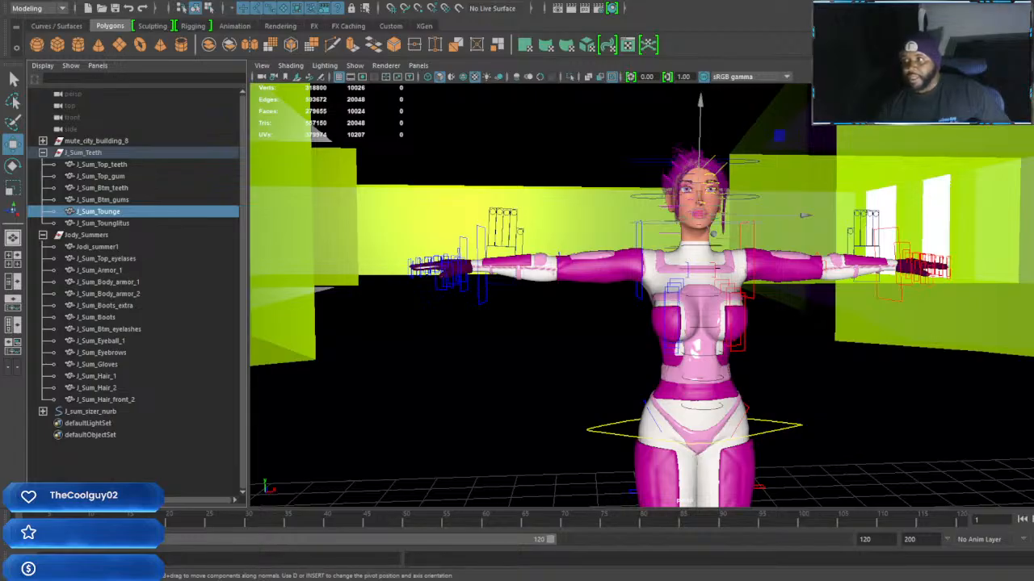
pyautogui.click(124, 223)
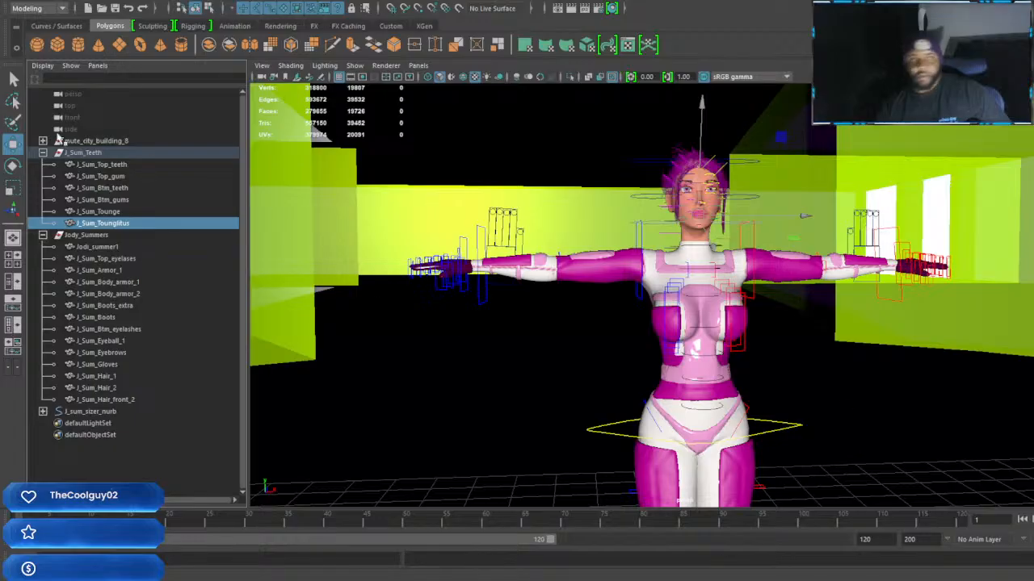
# Collapse the character groups, expand mute_city_building_8 and check the polygon counts of its struct, glass and two lights meshes one by one
pyautogui.click(43, 153)
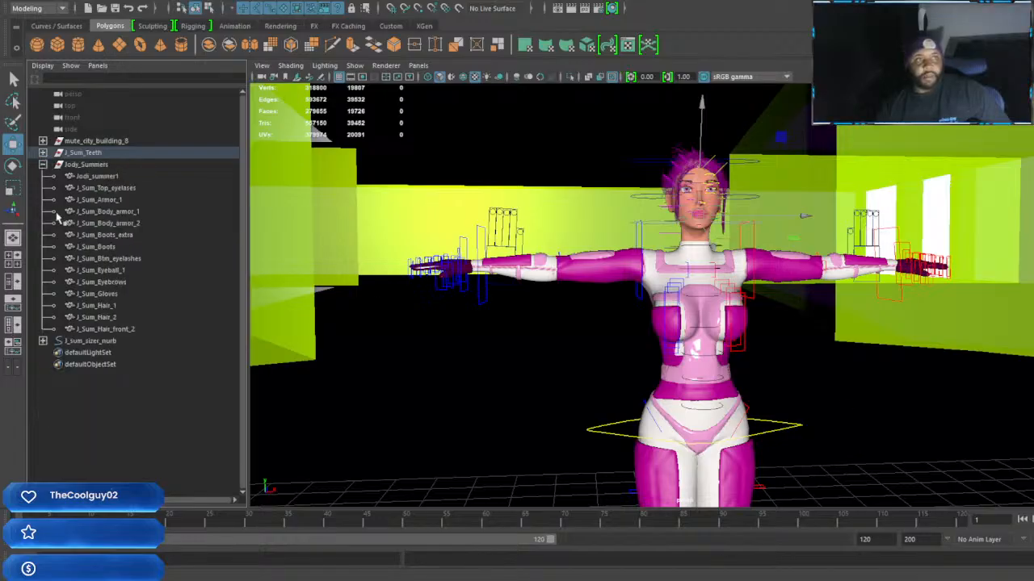
pyautogui.click(43, 164)
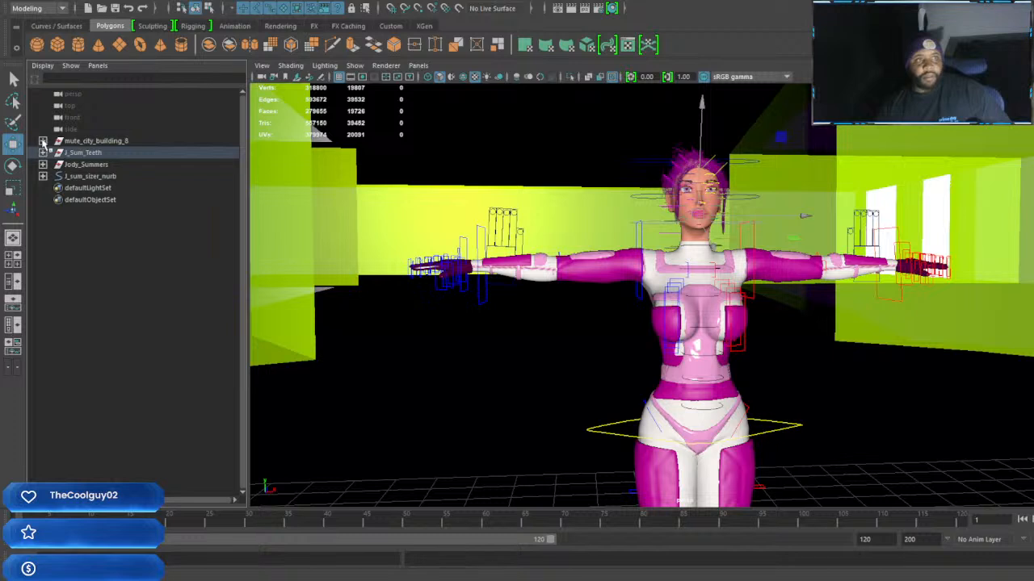
pyautogui.click(43, 141)
pyautogui.click(104, 152)
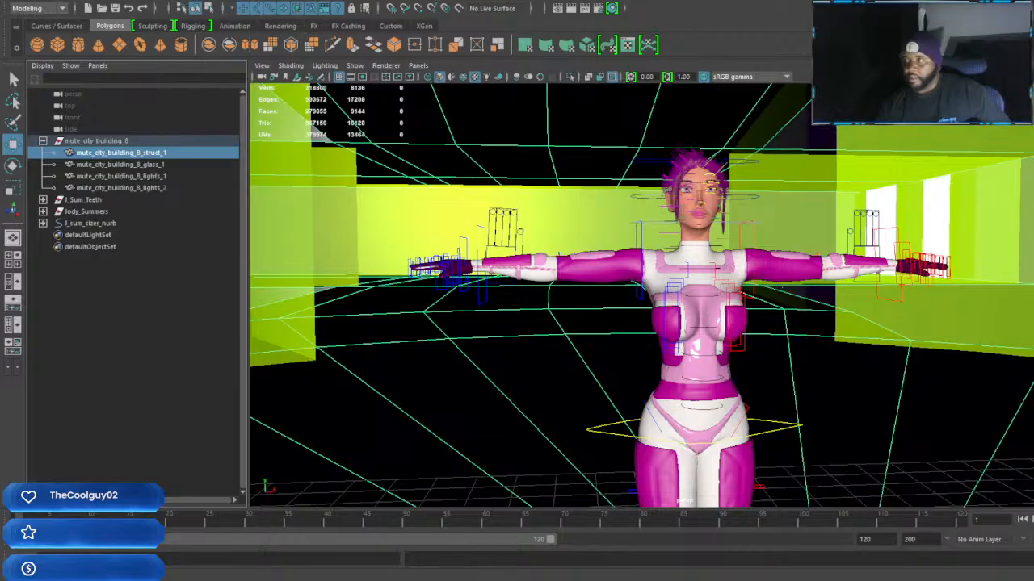
pyautogui.click(145, 166)
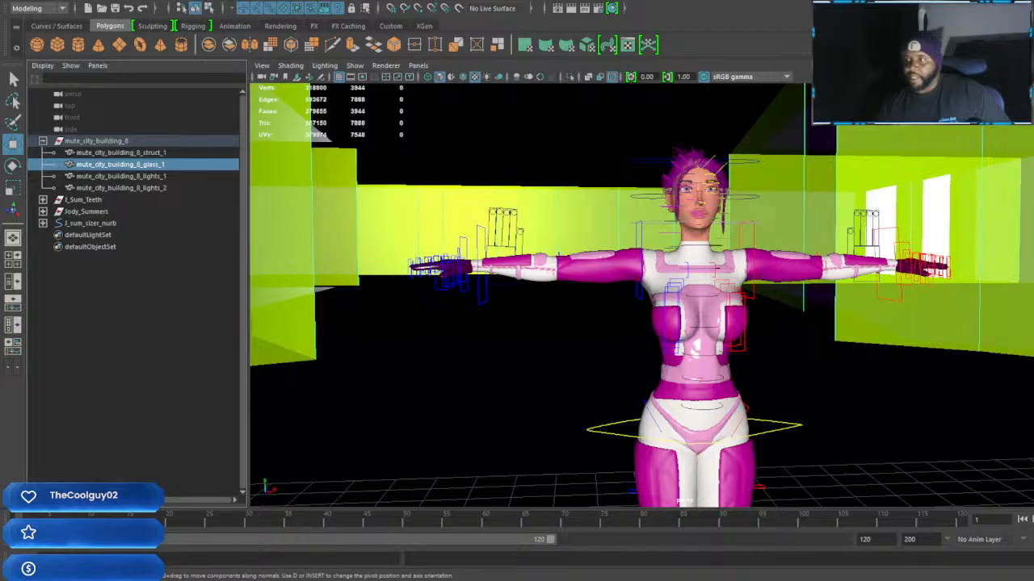
pyautogui.click(141, 177)
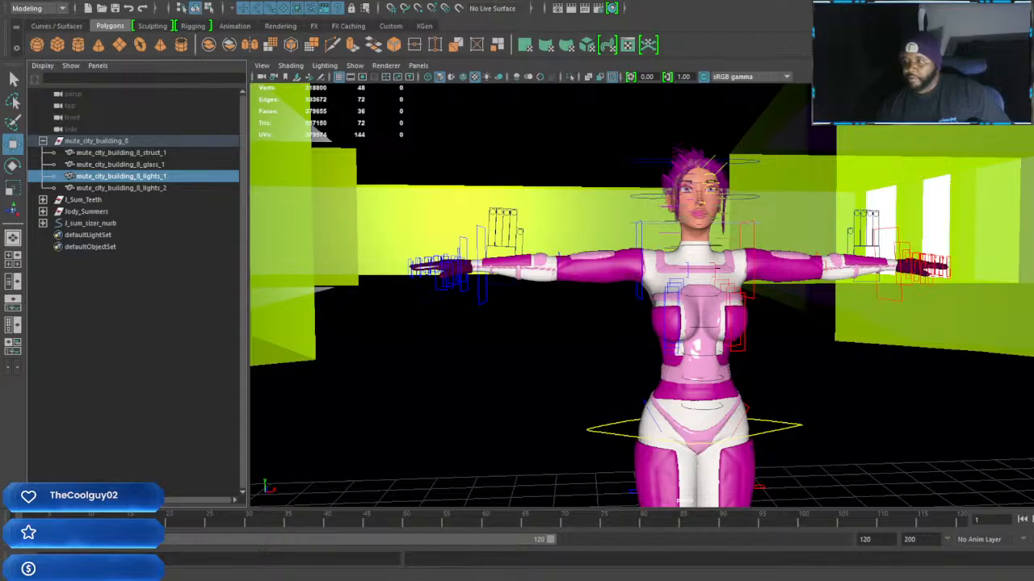
pyautogui.click(150, 189)
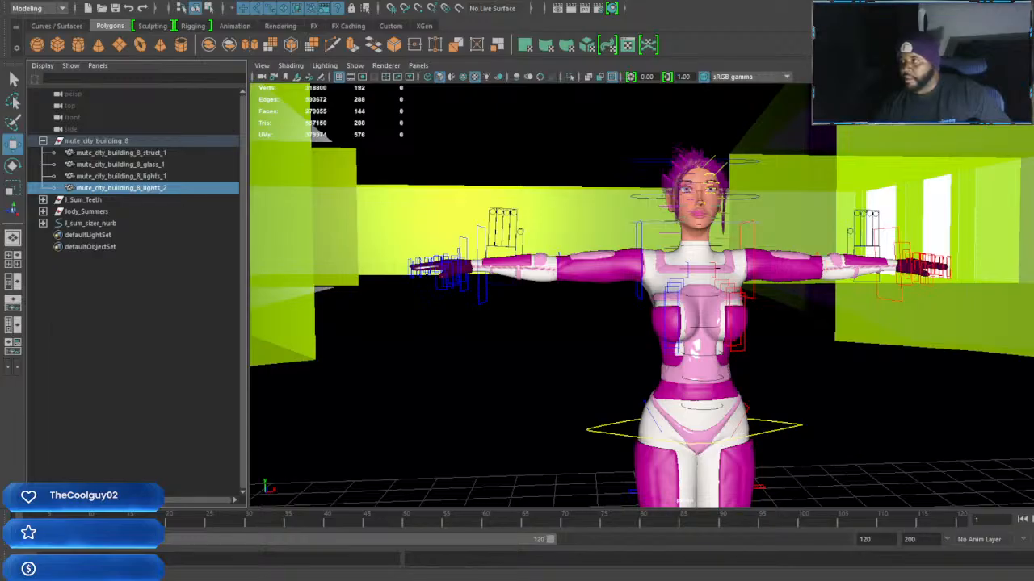
# Select the female character's J_sum_sizer_nurb control curve around her feet
pyautogui.keyDown('alt'); pyautogui.moveTo(826, 350); pyautogui.dragTo(734, 335, button='right'); pyautogui.keyUp('alt')
pyautogui.keyDown('alt'); pyautogui.moveTo(735, 335); pyautogui.dragTo(726, 333, button='middle'); pyautogui.keyUp('alt')
pyautogui.keyDown('alt'); pyautogui.moveTo(727, 332); pyautogui.dragTo(927, 314); pyautogui.keyUp('alt')
pyautogui.keyDown('alt'); pyautogui.moveTo(927, 314); pyautogui.dragTo(830, 328, button='middle'); pyautogui.keyUp('alt')
pyautogui.scroll(4, 858, 329)
pyautogui.scroll(-5, 843, 330)
pyautogui.keyDown('alt'); pyautogui.moveTo(810, 328); pyautogui.dragTo(826, 365, button='right'); pyautogui.keyUp('alt')
pyautogui.click(842, 397)
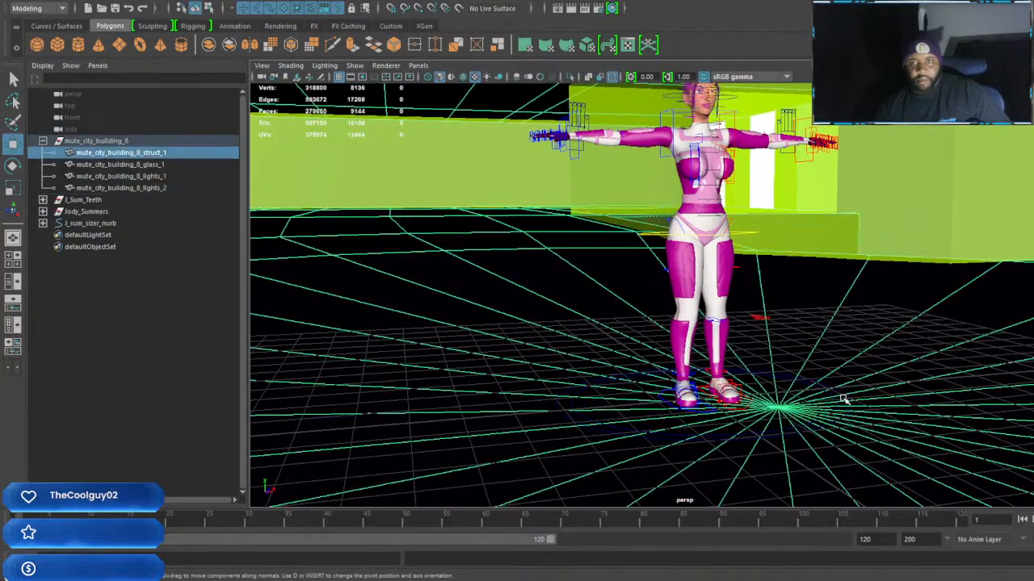
pyautogui.click(834, 391)
pyautogui.scroll(-3, 834, 391)
pyautogui.keyDown('alt'); pyautogui.moveTo(780, 365); pyautogui.dragTo(787, 388, button='middle'); pyautogui.keyUp('alt')
pyautogui.scroll(4, 787, 388)
pyautogui.scroll(-2, 786, 387)
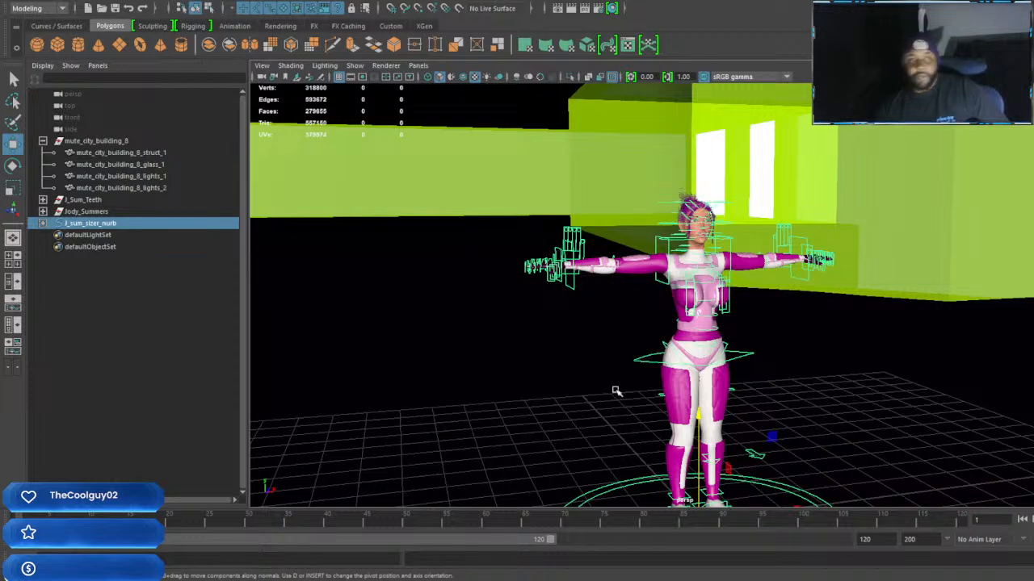
# Expand the Jody_Summers and J_Sum_Teeth groups in turn to review their meshes, collapsing each one again
pyautogui.click(42, 211)
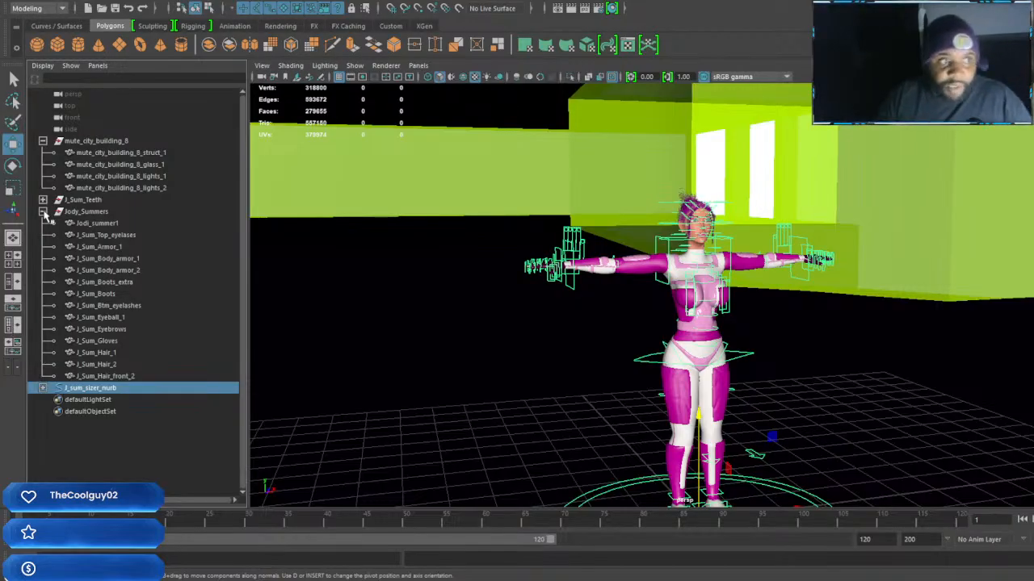
pyautogui.click(43, 210)
pyautogui.click(42, 199)
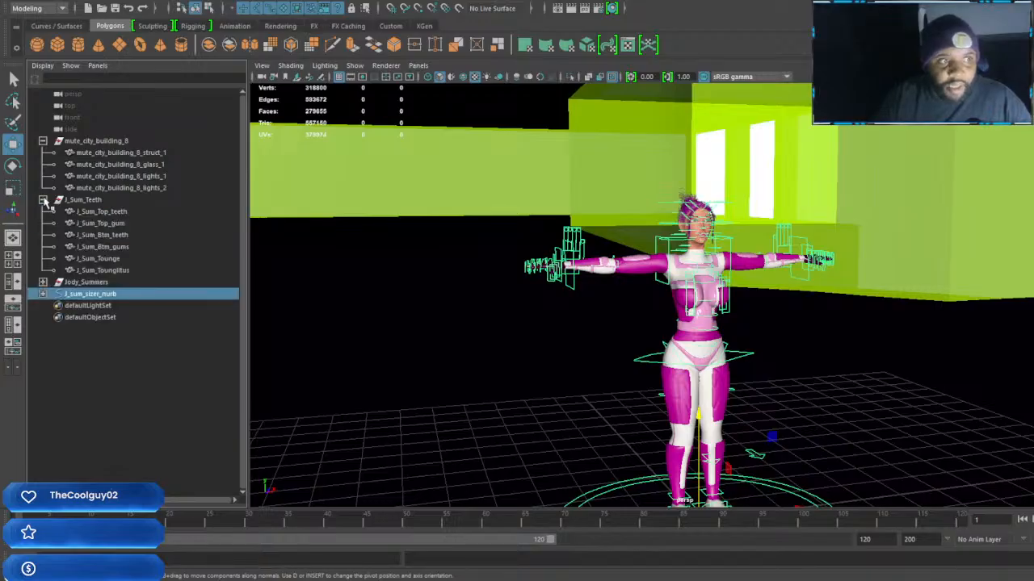
pyautogui.click(43, 200)
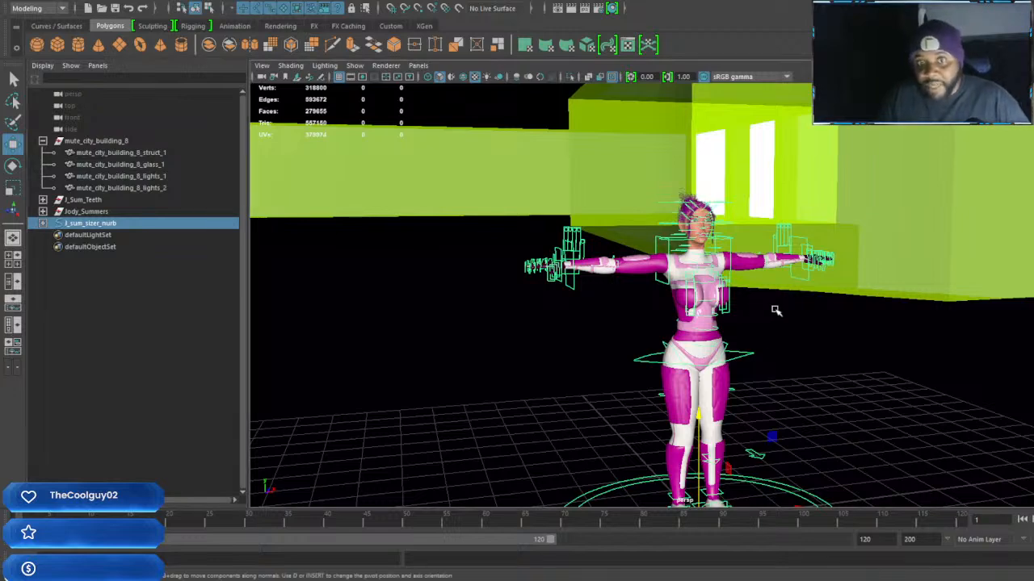
# Examine the female character's size against the surrounding building interior from several angles
pyautogui.keyDown('alt'); pyautogui.moveTo(953, 344); pyautogui.dragTo(818, 344, button='middle'); pyautogui.keyUp('alt')
pyautogui.scroll(-6, 813, 339)
pyautogui.scroll(4, 813, 339)
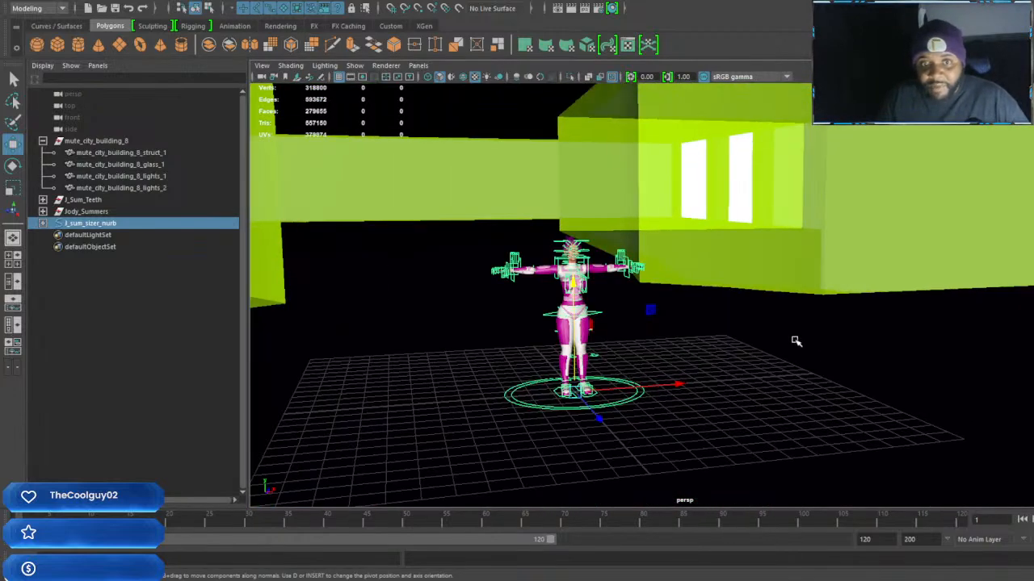
pyautogui.keyDown('alt'); pyautogui.moveTo(796, 342); pyautogui.dragTo(750, 344); pyautogui.keyUp('alt')
pyautogui.keyDown('alt'); pyautogui.moveTo(670, 343); pyautogui.dragTo(780, 331, button='middle'); pyautogui.keyUp('alt')
pyautogui.keyDown('alt'); pyautogui.moveTo(780, 331); pyautogui.dragTo(773, 330); pyautogui.keyUp('alt')
pyautogui.keyDown('alt'); pyautogui.moveTo(773, 330); pyautogui.dragTo(803, 319, button='middle'); pyautogui.keyUp('alt')
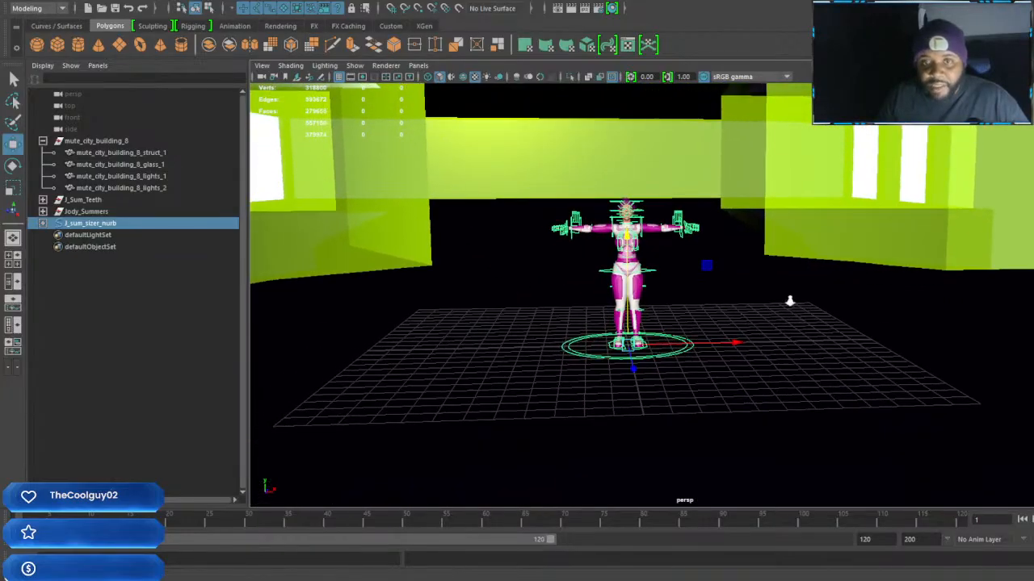
pyautogui.scroll(5, 787, 299)
pyautogui.scroll(-3, 771, 301)
pyautogui.keyDown('alt'); pyautogui.moveTo(773, 302); pyautogui.dragTo(680, 307); pyautogui.keyUp('alt')
pyautogui.keyDown('alt'); pyautogui.moveTo(681, 306); pyautogui.dragTo(713, 304, button='middle'); pyautogui.keyUp('alt')
pyautogui.keyDown('alt'); pyautogui.moveTo(713, 304); pyautogui.dragTo(730, 330, button='right'); pyautogui.keyUp('alt')
pyautogui.keyDown('alt'); pyautogui.moveTo(701, 314); pyautogui.dragTo(738, 323, button='middle'); pyautogui.keyUp('alt')
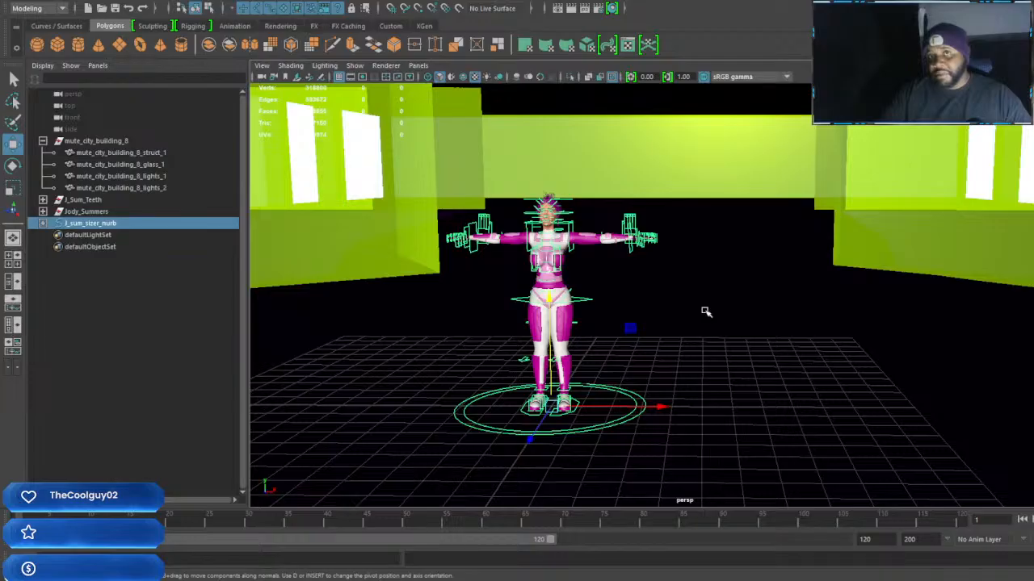
pyautogui.keyDown('alt'); pyautogui.moveTo(636, 361); pyautogui.dragTo(665, 361, button='middle'); pyautogui.keyUp('alt')
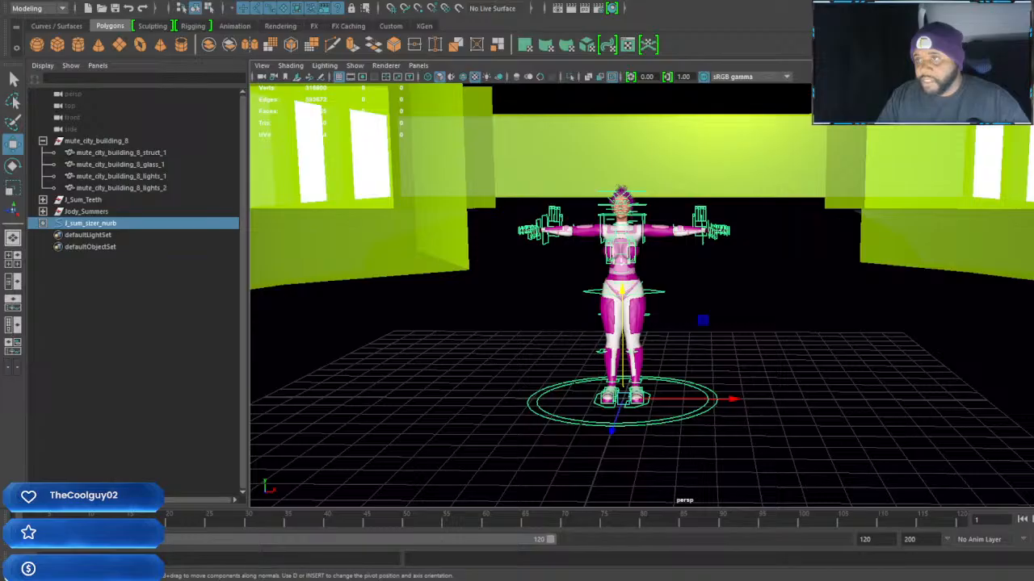
# Import the John_tanaka rig and move its J_tank_sizer_nurb control along X to stand beside the female character
pyautogui.click(841, 291)
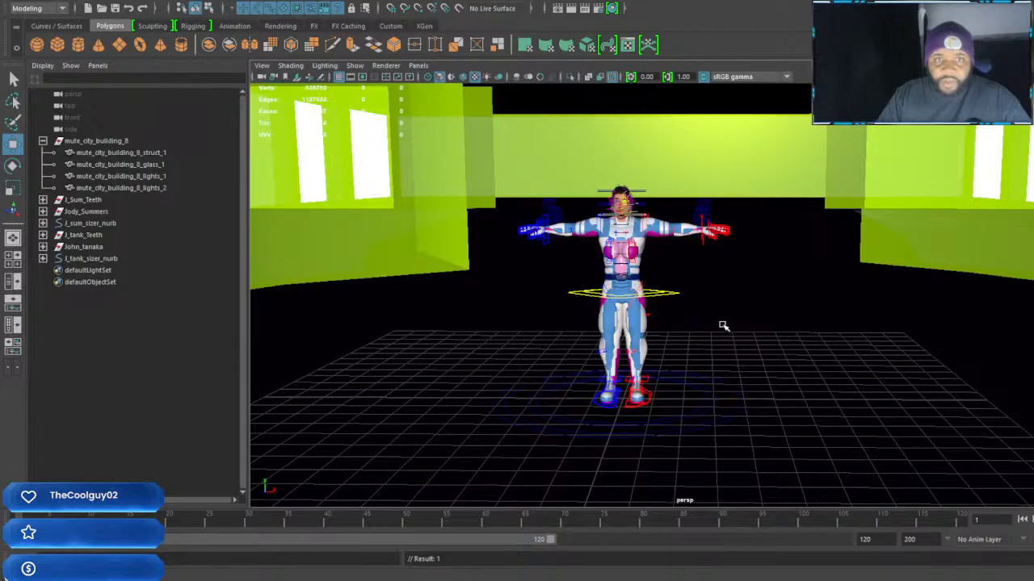
pyautogui.click(78, 259)
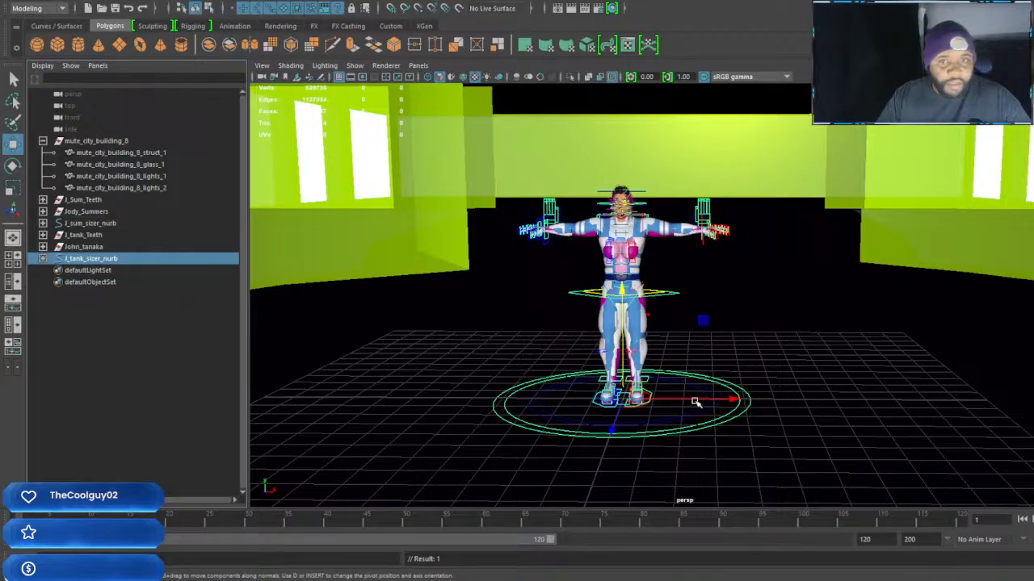
pyautogui.moveTo(738, 399); pyautogui.dragTo(946, 386)
# Scale the J_tank_sizer_nurb control up uniformly so the John_tanaka character stands clearly taller than the female character
pyautogui.press('r')
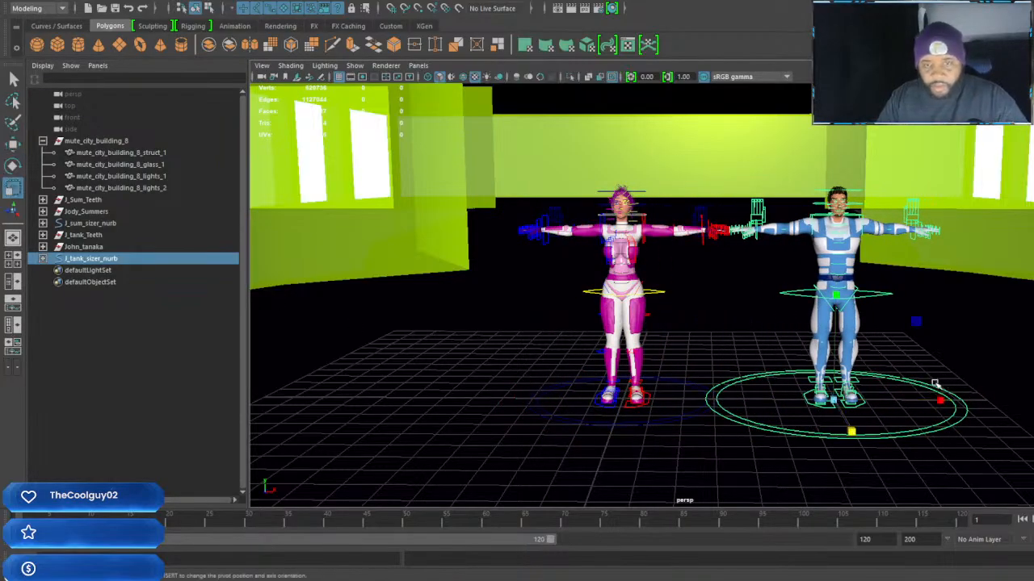
pyautogui.moveTo(833, 398); pyautogui.dragTo(902, 411)
pyautogui.press('f')
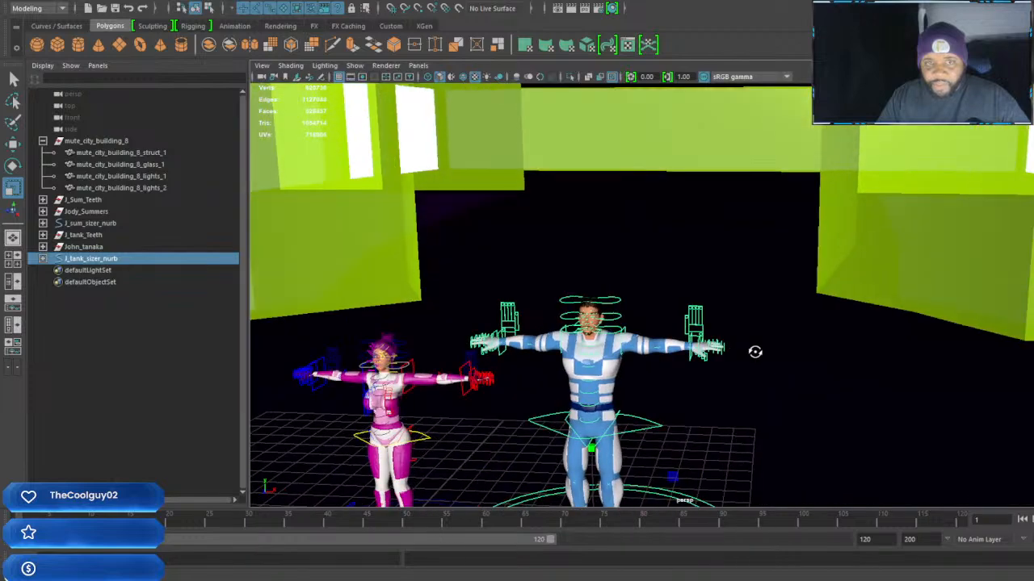
pyautogui.keyDown('alt'); pyautogui.moveTo(758, 363); pyautogui.dragTo(784, 337, button='middle'); pyautogui.keyUp('alt')
pyautogui.keyDown('alt'); pyautogui.moveTo(784, 337); pyautogui.dragTo(825, 337, button='right'); pyautogui.keyUp('alt')
pyautogui.keyDown('alt'); pyautogui.moveTo(826, 337); pyautogui.dragTo(829, 337, button='middle'); pyautogui.keyUp('alt')
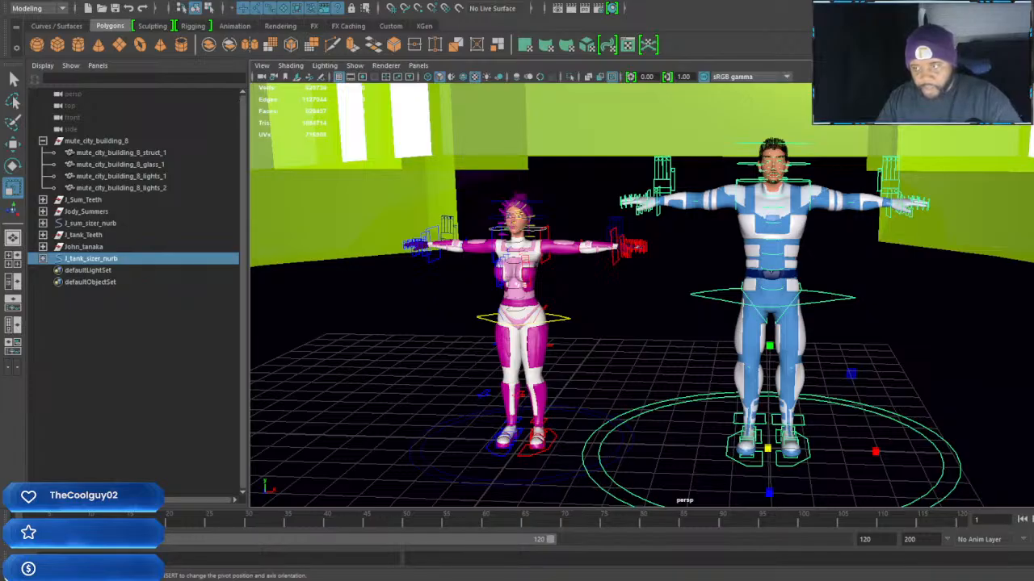
pyautogui.keyDown('alt'); pyautogui.moveTo(808, 308); pyautogui.dragTo(906, 275); pyautogui.keyUp('alt')
pyautogui.keyDown('alt'); pyautogui.moveTo(907, 275); pyautogui.dragTo(713, 365, button='middle'); pyautogui.keyUp('alt')
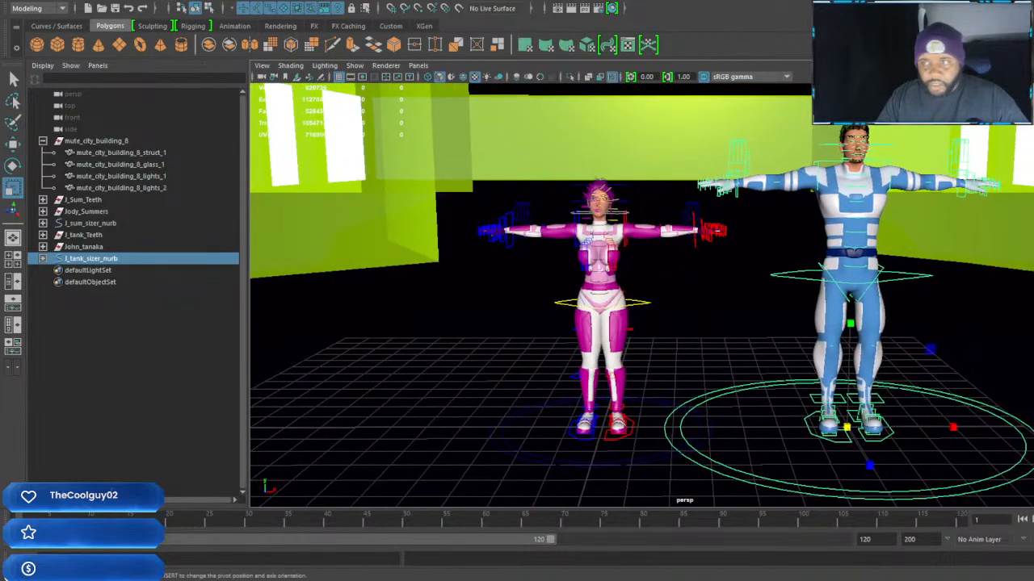
pyautogui.moveTo(847, 428); pyautogui.dragTo(866, 433)
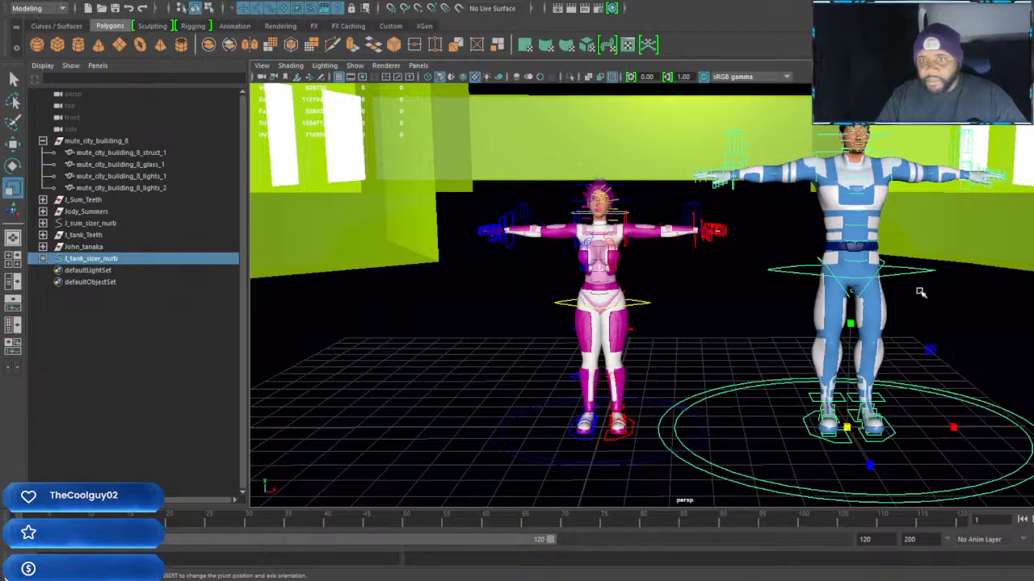
# Compare the heights of the two characters with each other and with the building interior
pyautogui.keyDown('alt'); pyautogui.moveTo(917, 247); pyautogui.dragTo(898, 249, button='middle'); pyautogui.keyUp('alt')
pyautogui.scroll(3, 882, 276)
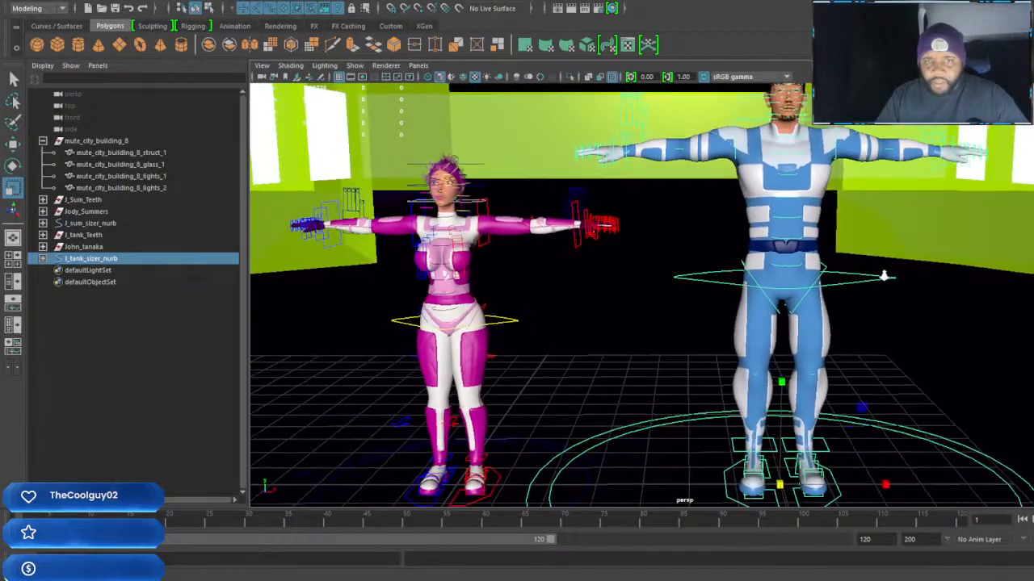
pyautogui.keyDown('alt'); pyautogui.moveTo(790, 108); pyautogui.dragTo(896, 299, button='middle'); pyautogui.keyUp('alt')
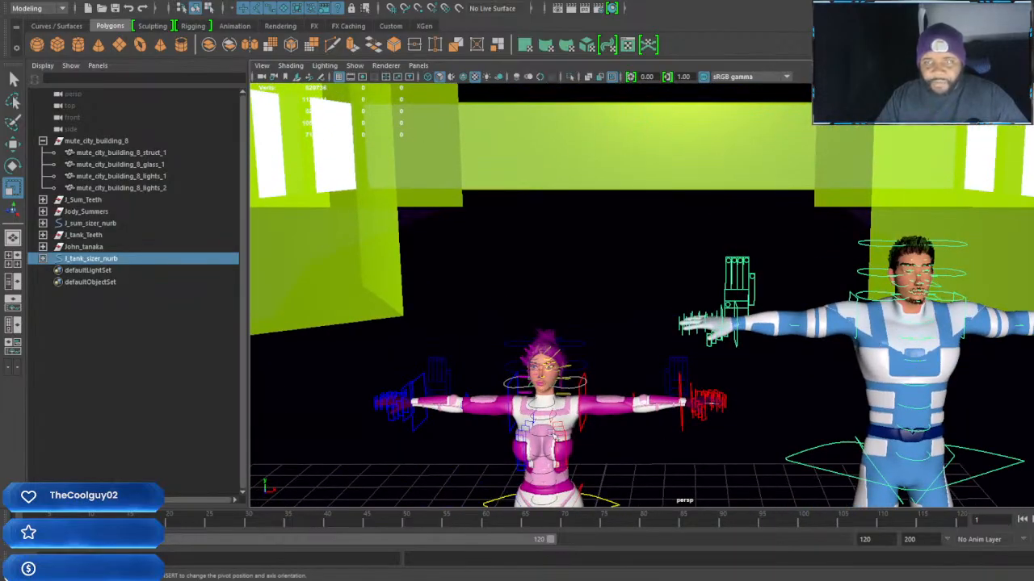
pyautogui.keyDown('alt'); pyautogui.moveTo(740, 432); pyautogui.dragTo(710, 394, button='middle'); pyautogui.keyUp('alt')
pyautogui.scroll(-8, 715, 397)
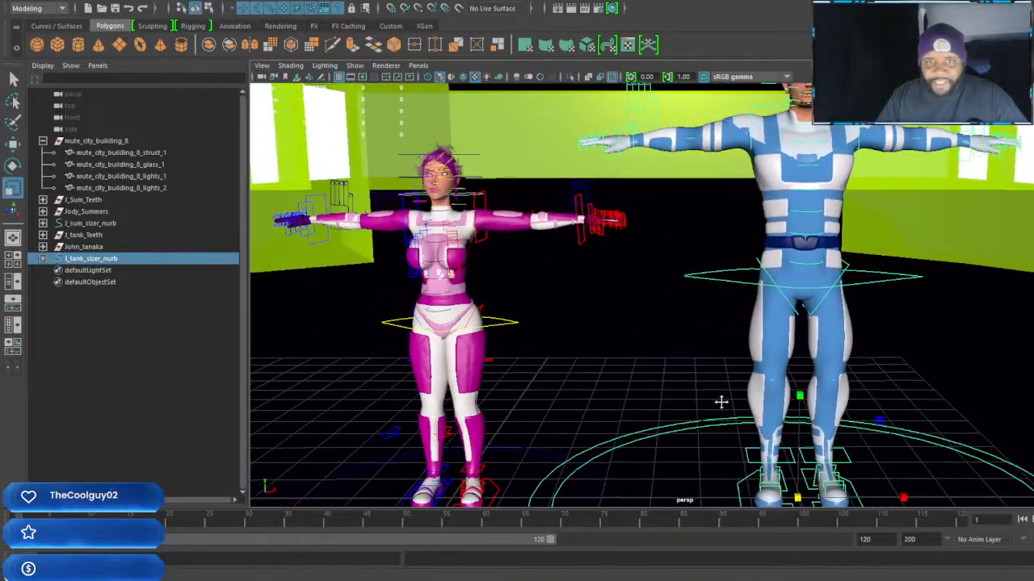
pyautogui.keyDown('alt'); pyautogui.moveTo(725, 408); pyautogui.dragTo(794, 378); pyautogui.keyUp('alt')
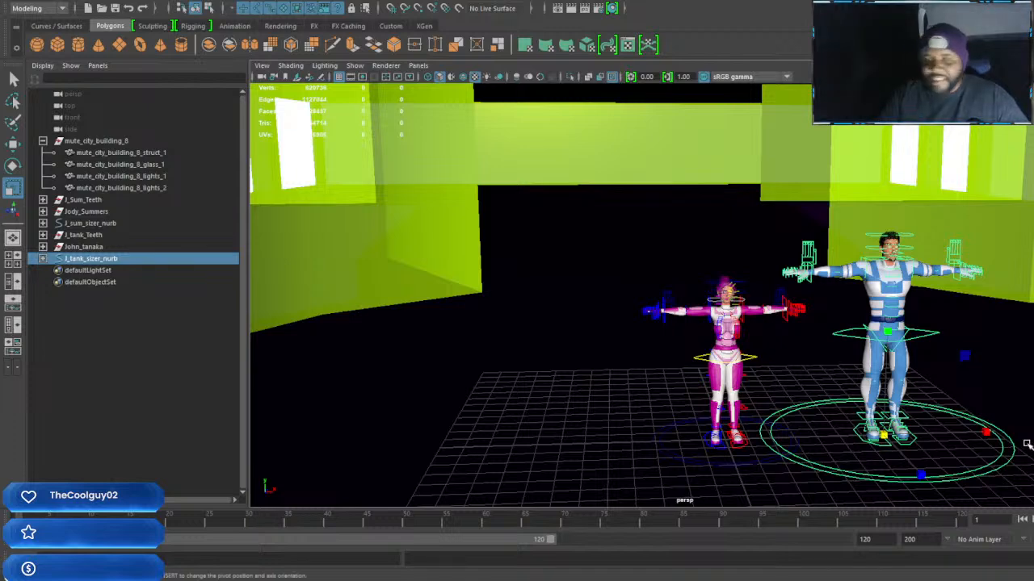
pyautogui.keyDown('alt'); pyautogui.moveTo(939, 429); pyautogui.dragTo(923, 426); pyautogui.keyUp('alt')
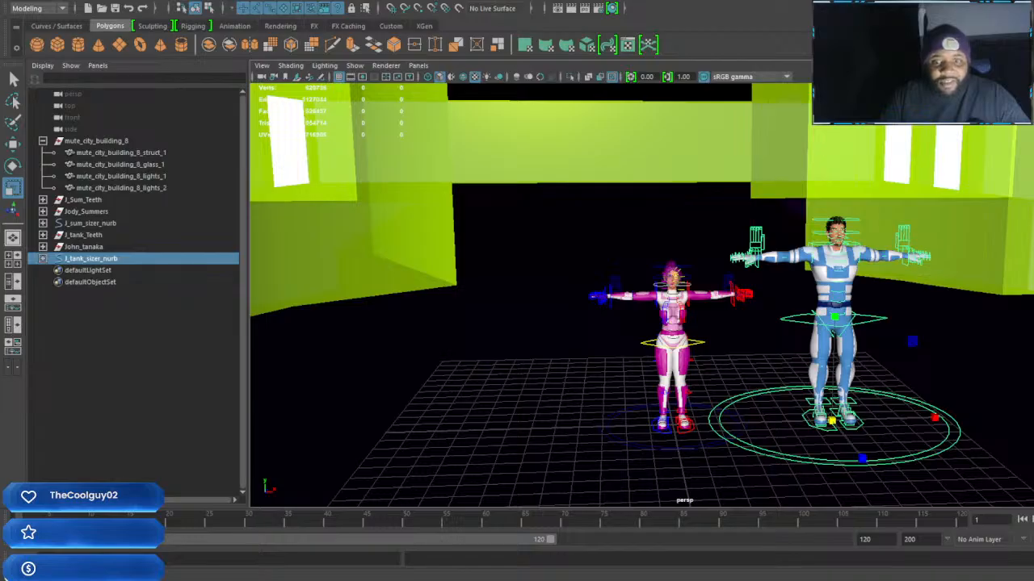
# Import the Dr_Stweard rig and move its Dr_stews_sizer_nurb control along X to the female character's free side
pyautogui.moveTo(696, 580)
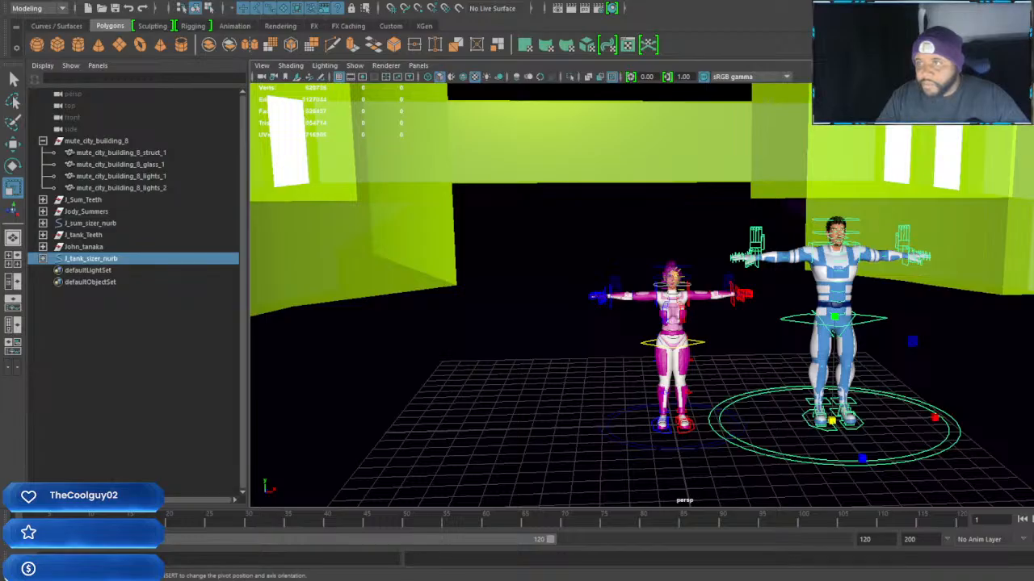
pyautogui.moveTo(1033, 299); pyautogui.dragTo(954, 362)
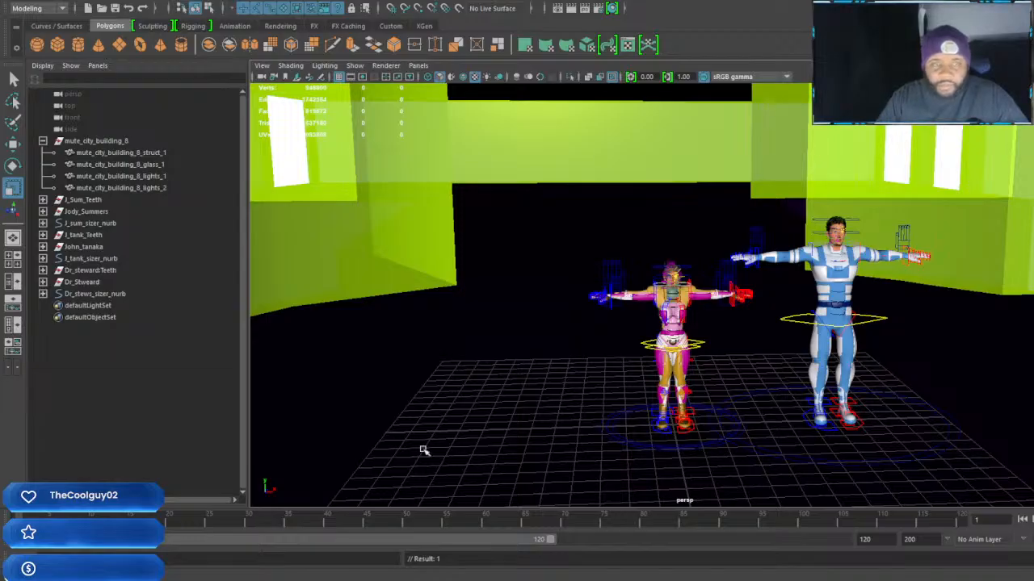
pyautogui.click(90, 295)
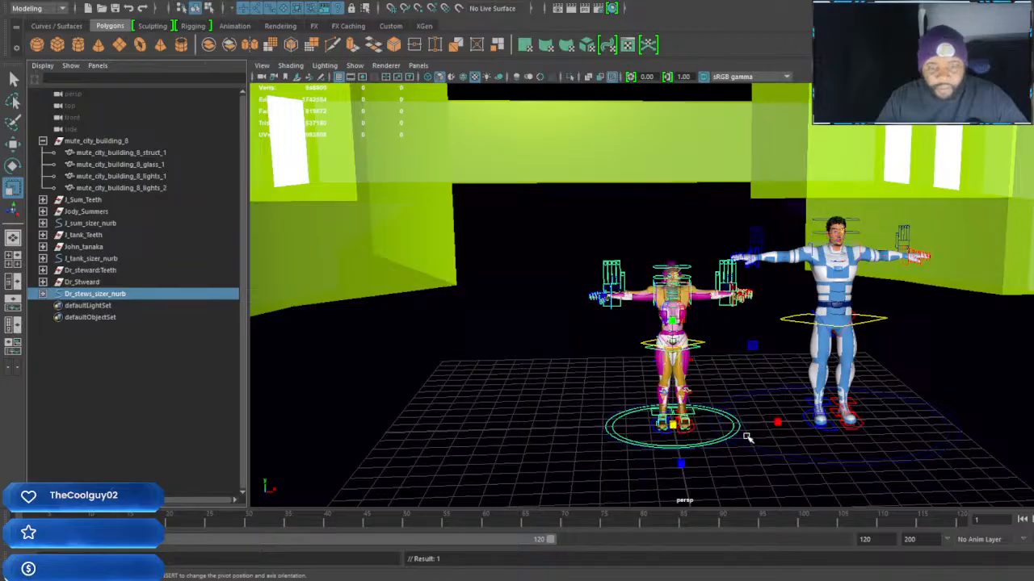
pyautogui.press('w')
pyautogui.moveTo(776, 421); pyautogui.dragTo(630, 423)
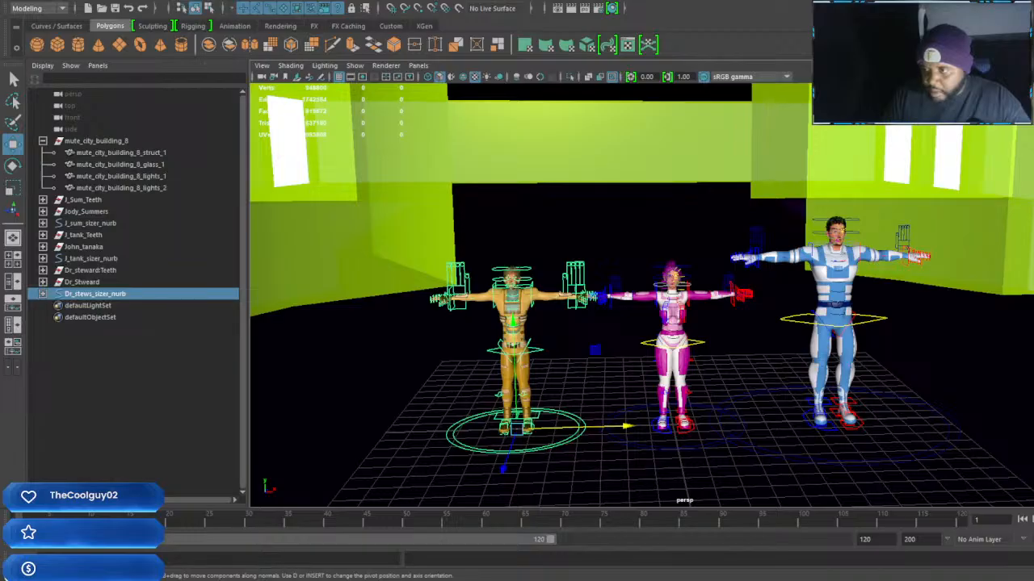
# Scale the Dr_stews_sizer_nurb control up uniformly, then reduce it slightly to refine the character's height against the other two
pyautogui.press('Return')
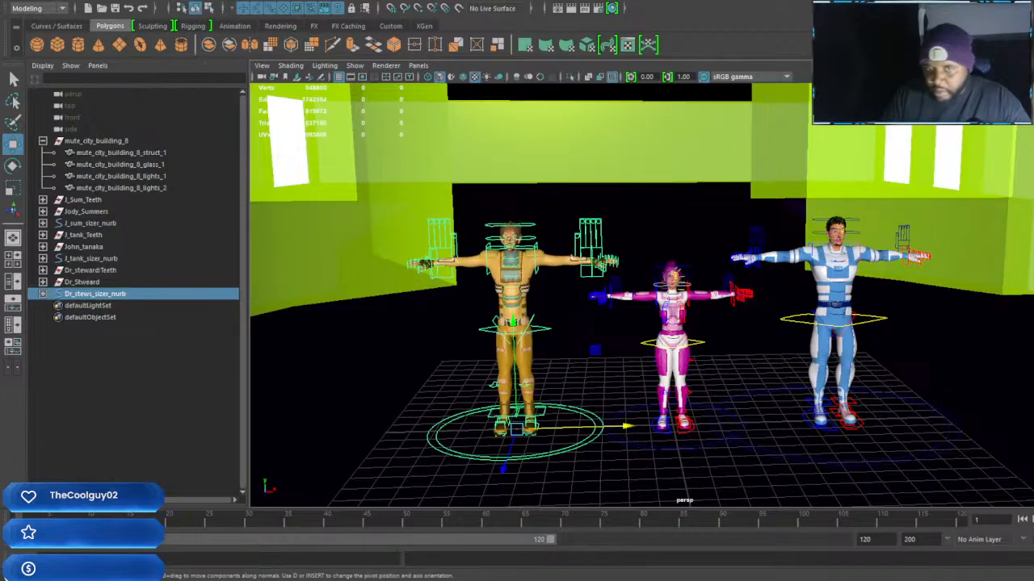
pyautogui.keyDown('alt'); pyautogui.moveTo(653, 296); pyautogui.dragTo(676, 273); pyautogui.keyUp('alt')
pyautogui.keyDown('alt'); pyautogui.moveTo(676, 272); pyautogui.dragTo(653, 314, button='middle'); pyautogui.keyUp('alt')
pyautogui.keyDown('alt'); pyautogui.moveTo(654, 303); pyautogui.dragTo(680, 328, button='right'); pyautogui.keyUp('alt')
pyautogui.keyDown('alt'); pyautogui.moveTo(680, 328); pyautogui.dragTo(681, 323); pyautogui.keyUp('alt')
pyautogui.keyDown('alt'); pyautogui.moveTo(680, 323); pyautogui.dragTo(677, 325, button='middle'); pyautogui.keyUp('alt')
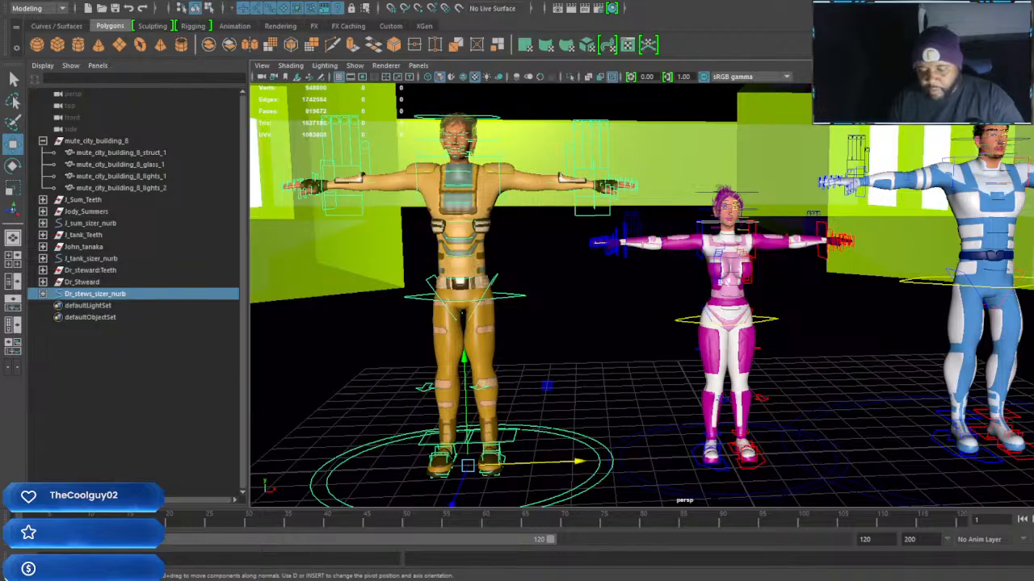
pyautogui.press('Return')
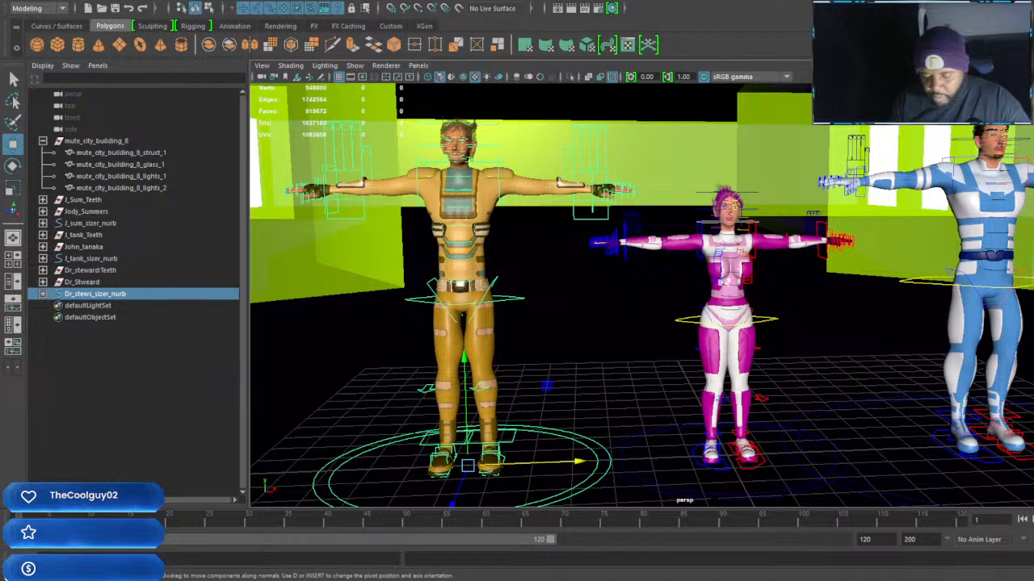
pyautogui.press('\\')
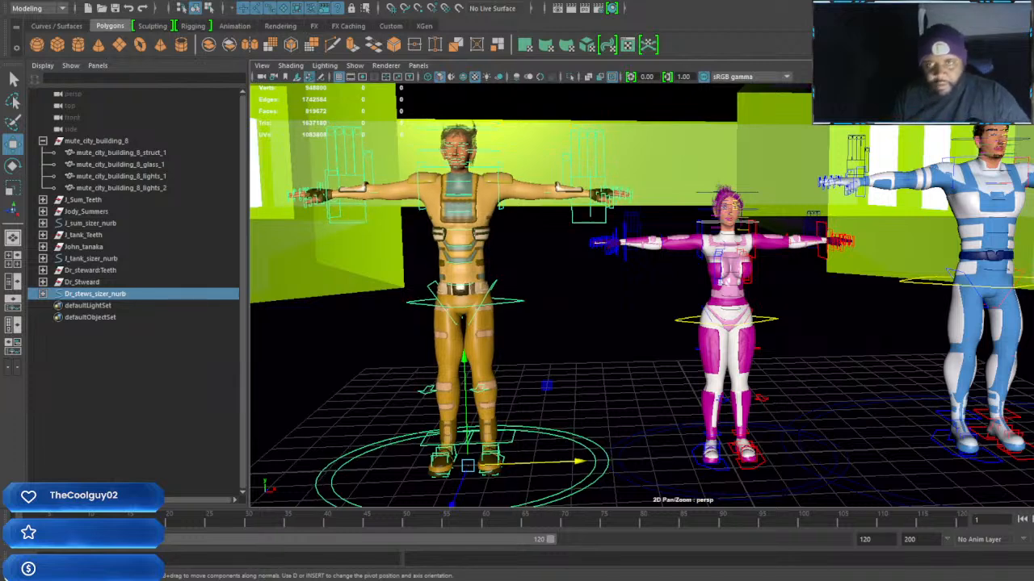
# Compare the three characters' heights inside the building, sliding the Dr_stews_sizer_nurb control along X to stand beside John_tanaka
pyautogui.scroll(-6, 677, 347)
pyautogui.scroll(6, 677, 347)
pyautogui.keyDown('alt'); pyautogui.moveTo(799, 335); pyautogui.dragTo(696, 336, button='middle'); pyautogui.keyUp('alt')
pyautogui.scroll(-5, 696, 334)
pyautogui.scroll(5, 676, 342)
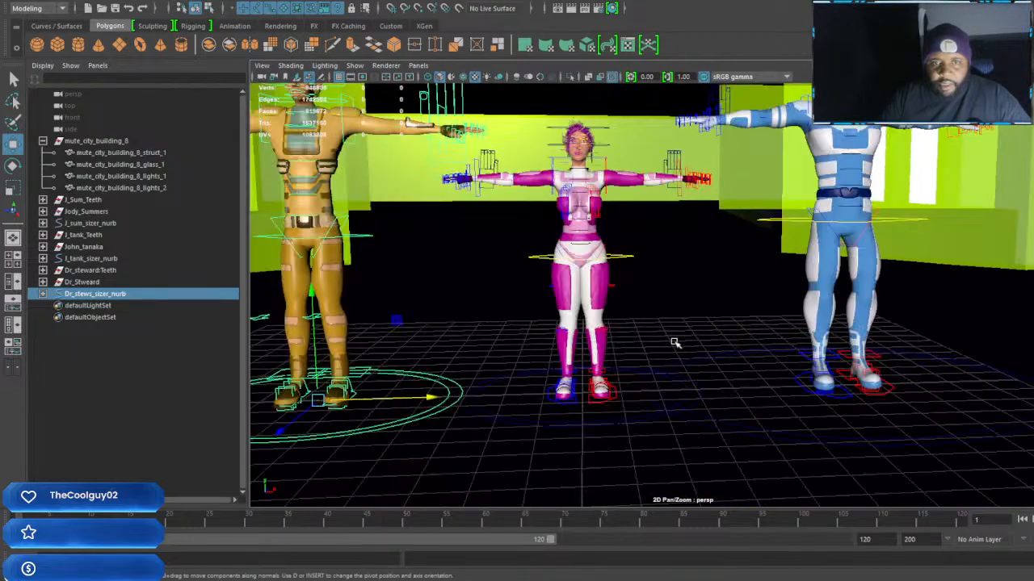
pyautogui.scroll(-5, 590, 376)
pyautogui.moveTo(610, 346); pyautogui.dragTo(811, 341)
pyautogui.scroll(6, 816, 252)
pyautogui.keyDown('alt'); pyautogui.moveTo(829, 218); pyautogui.dragTo(811, 273, button='middle'); pyautogui.keyUp('alt')
pyautogui.keyDown('alt'); pyautogui.moveTo(811, 274); pyautogui.dragTo(757, 379, button='right'); pyautogui.keyUp('alt')
pyautogui.moveTo(757, 380)
pyautogui.keyDown('alt'); pyautogui.mouseDown(button='middle')
pyautogui.moveTo(729, 318)
pyautogui.moveTo(767, 363)
pyautogui.mouseUp(button='middle'); pyautogui.keyUp('alt')
pyautogui.keyDown('alt'); pyautogui.moveTo(767, 363); pyautogui.dragTo(745, 341, button='right'); pyautogui.keyUp('alt')
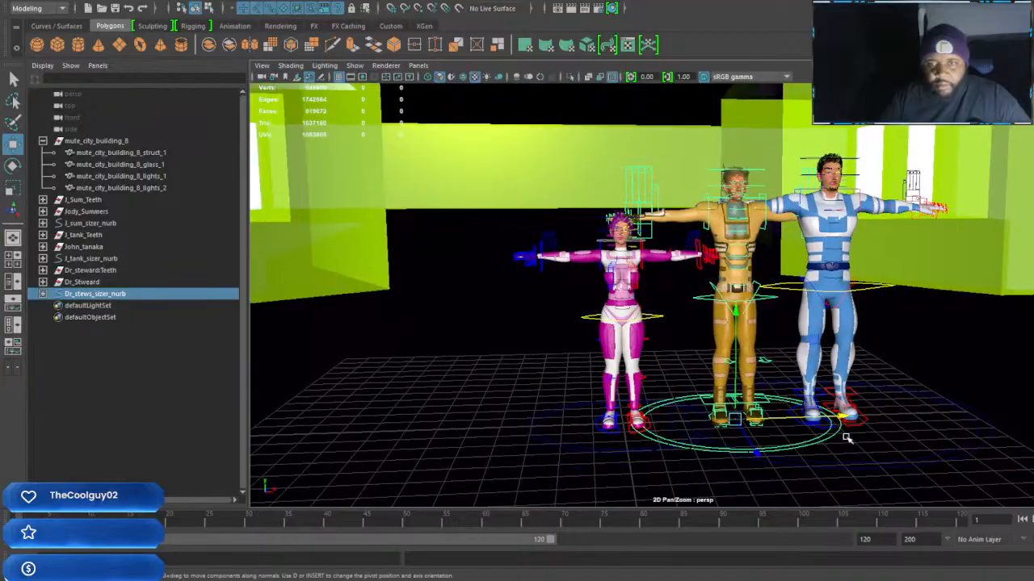
# Move the Dr_stews_sizer_nurb control back along X to the female character's free side and save the scene
pyautogui.moveTo(841, 419); pyautogui.dragTo(537, 413)
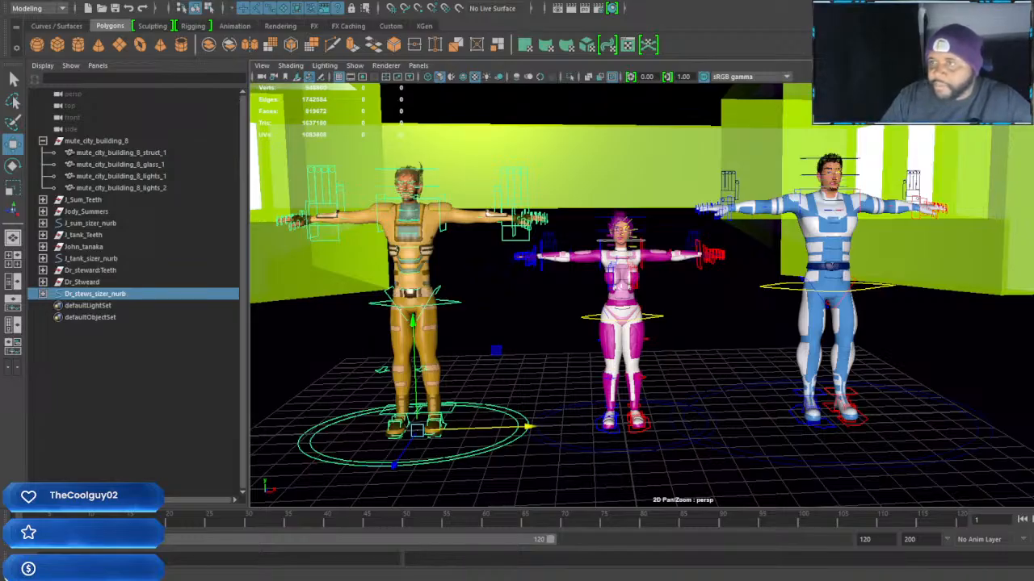
pyautogui.hotkey('ctrl', 's')
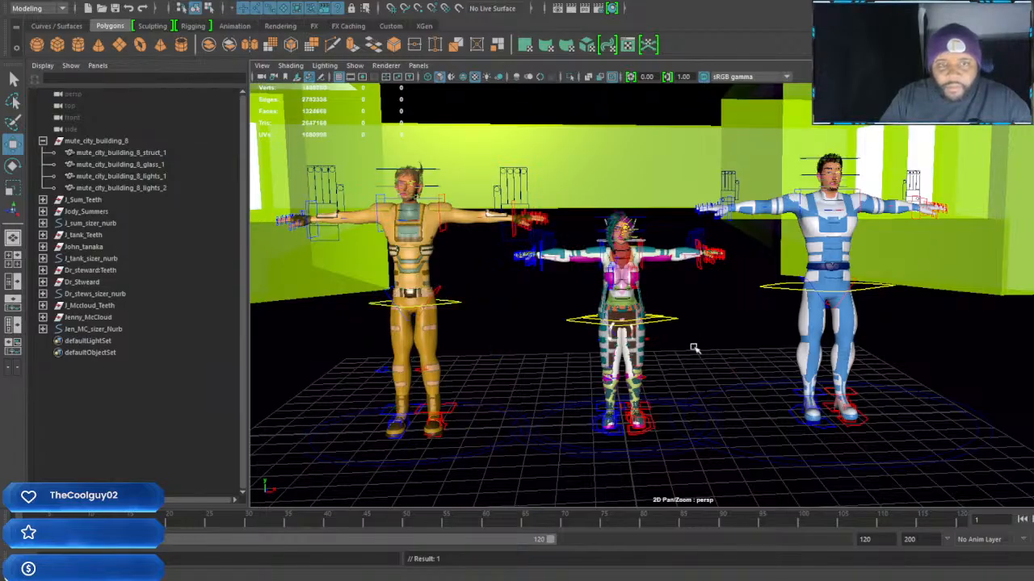
# Move the Jen_MC_sizer_Nurb control between and behind Jody_Summers and John_tanaka, and scale it up uniformly by a small amount
pyautogui.click(106, 329)
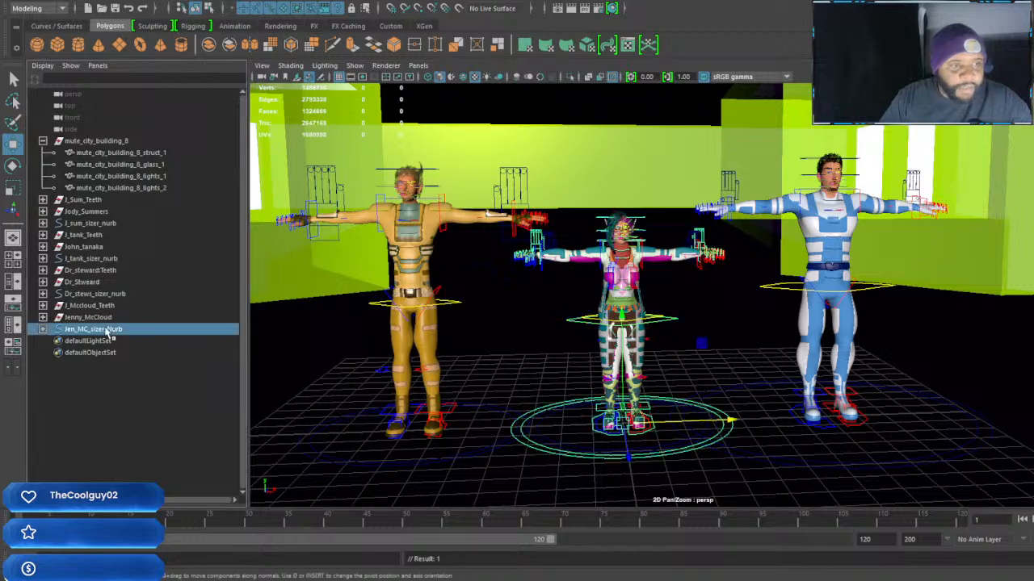
pyautogui.moveTo(731, 420); pyautogui.dragTo(806, 415)
pyautogui.moveTo(717, 453); pyautogui.dragTo(685, 417)
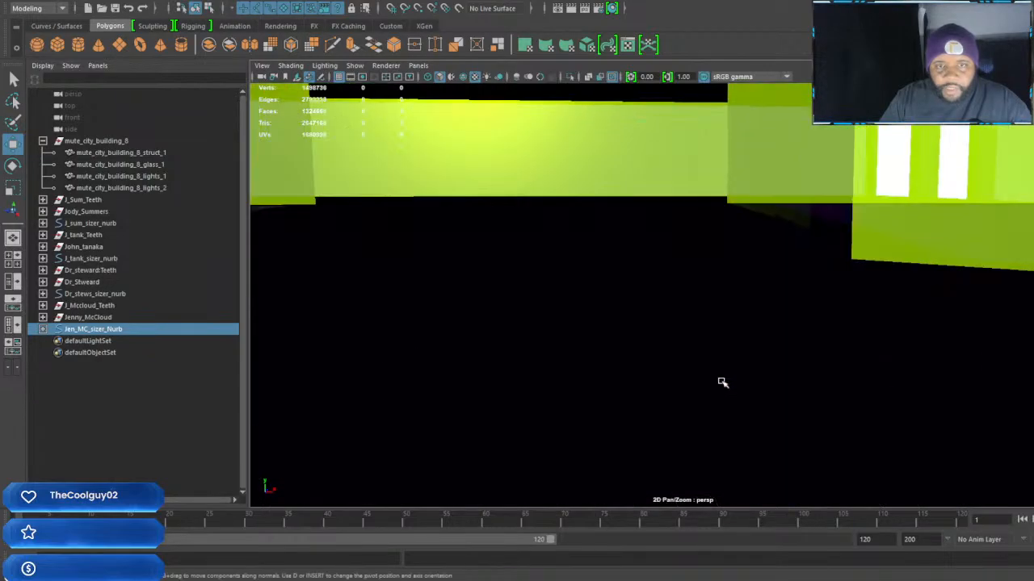
pyautogui.keyDown('alt'); pyautogui.moveTo(709, 297); pyautogui.dragTo(666, 294); pyautogui.keyUp('alt')
pyautogui.keyDown('alt'); pyautogui.moveTo(671, 311); pyautogui.dragTo(666, 311, button='middle'); pyautogui.keyUp('alt')
pyautogui.press('r')
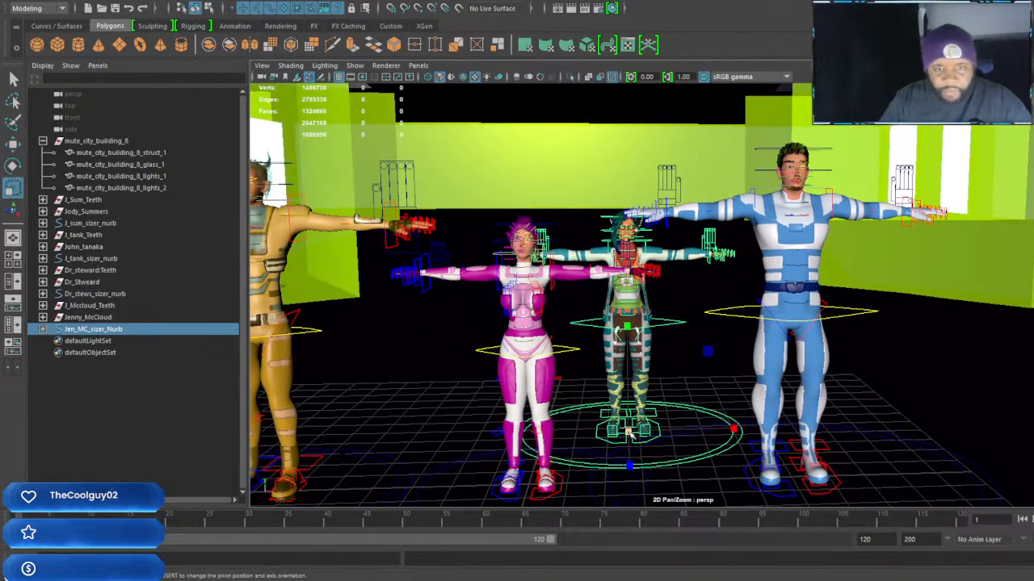
pyautogui.moveTo(638, 436); pyautogui.dragTo(654, 443)
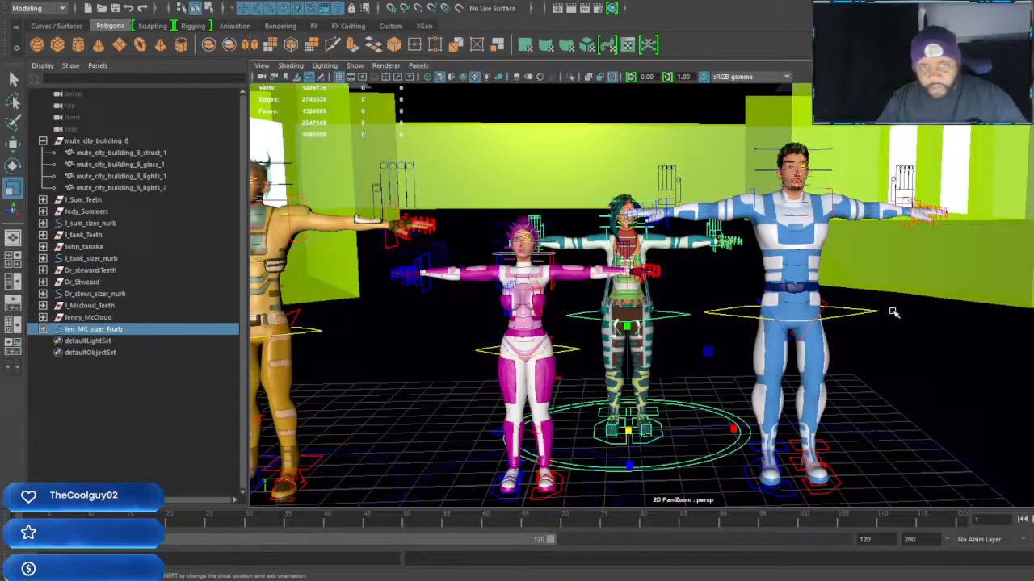
# Compare Jenny_McCloud's height with the other three characters from several viewing angles
pyautogui.keyDown('alt'); pyautogui.moveTo(719, 321); pyautogui.dragTo(594, 307); pyautogui.keyUp('alt')
pyautogui.moveTo(756, 279)
pyautogui.keyDown('alt'); pyautogui.mouseDown(button='right')
pyautogui.moveTo(816, 355)
pyautogui.moveTo(751, 284)
pyautogui.mouseUp(button='right'); pyautogui.keyUp('alt')
pyautogui.keyDown('alt'); pyautogui.moveTo(751, 284); pyautogui.dragTo(870, 294); pyautogui.keyUp('alt')
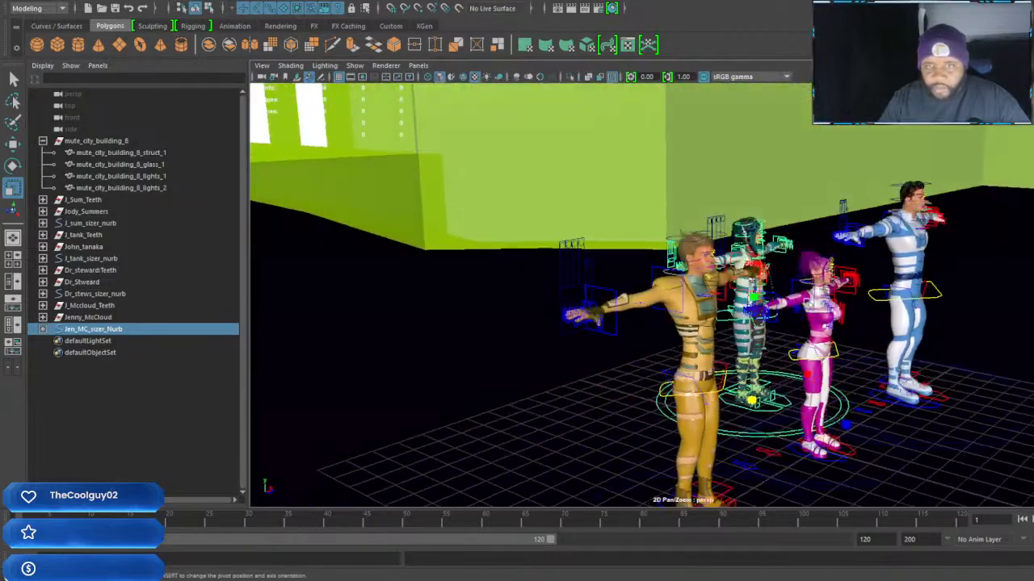
pyautogui.keyDown('alt'); pyautogui.moveTo(871, 294); pyautogui.dragTo(793, 297, button='middle'); pyautogui.keyUp('alt')
pyautogui.keyDown('alt'); pyautogui.moveTo(793, 298); pyautogui.dragTo(802, 328, button='right'); pyautogui.keyUp('alt')
pyautogui.keyDown('alt'); pyautogui.moveTo(802, 328); pyautogui.dragTo(583, 328); pyautogui.keyUp('alt')
pyautogui.keyDown('alt'); pyautogui.moveTo(722, 313); pyautogui.dragTo(759, 365, button='right'); pyautogui.keyUp('alt')
pyautogui.keyDown('alt'); pyautogui.moveTo(678, 299); pyautogui.dragTo(775, 328, button='middle'); pyautogui.keyUp('alt')
pyautogui.press('w')
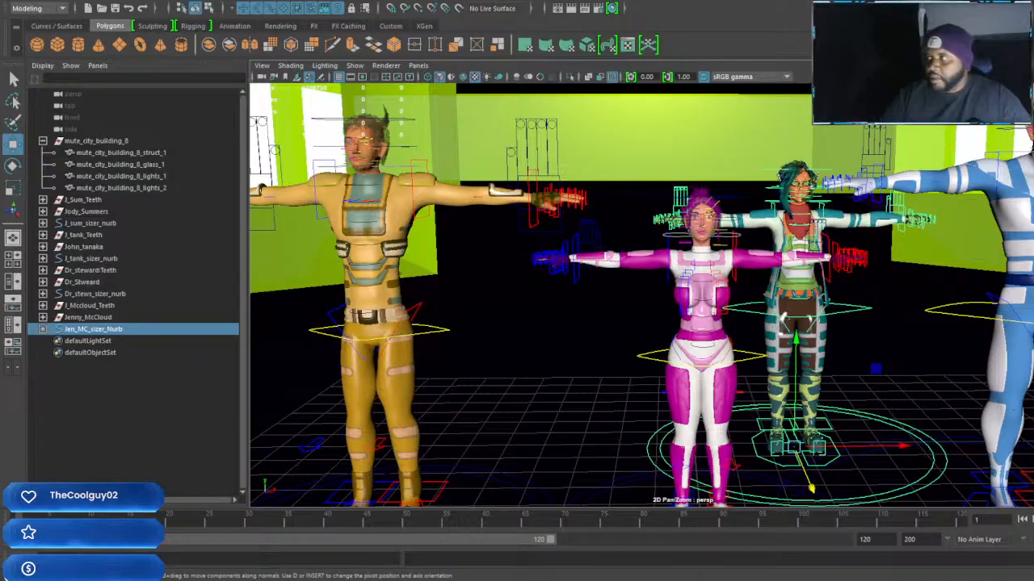
pyautogui.keyDown('alt'); pyautogui.moveTo(955, 323); pyautogui.dragTo(807, 464, button='right'); pyautogui.keyUp('alt')
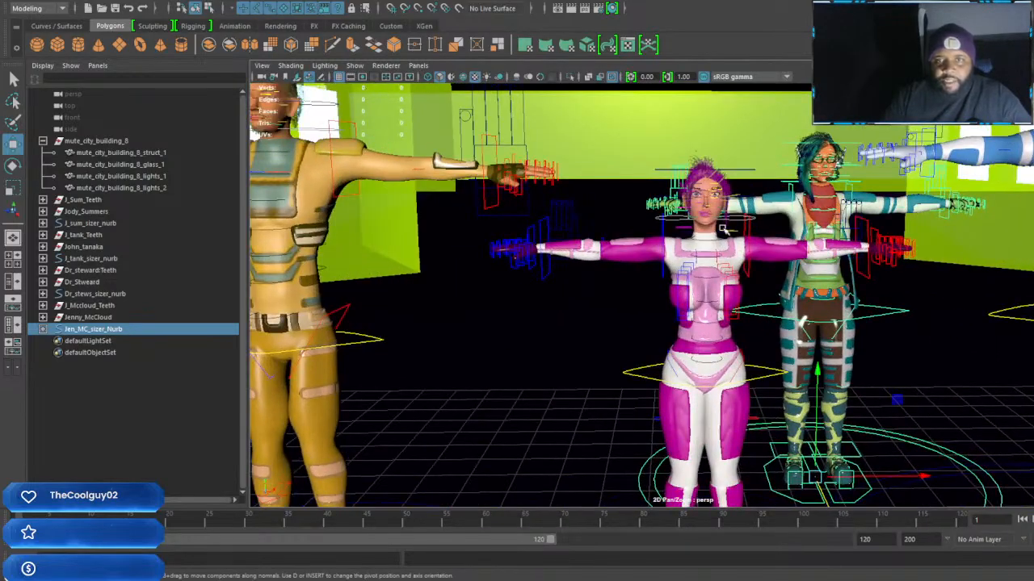
# Rotate both arm controls of the Jody_Summers rig down from the T-pose so the arms hang beside her body
pyautogui.click(749, 230)
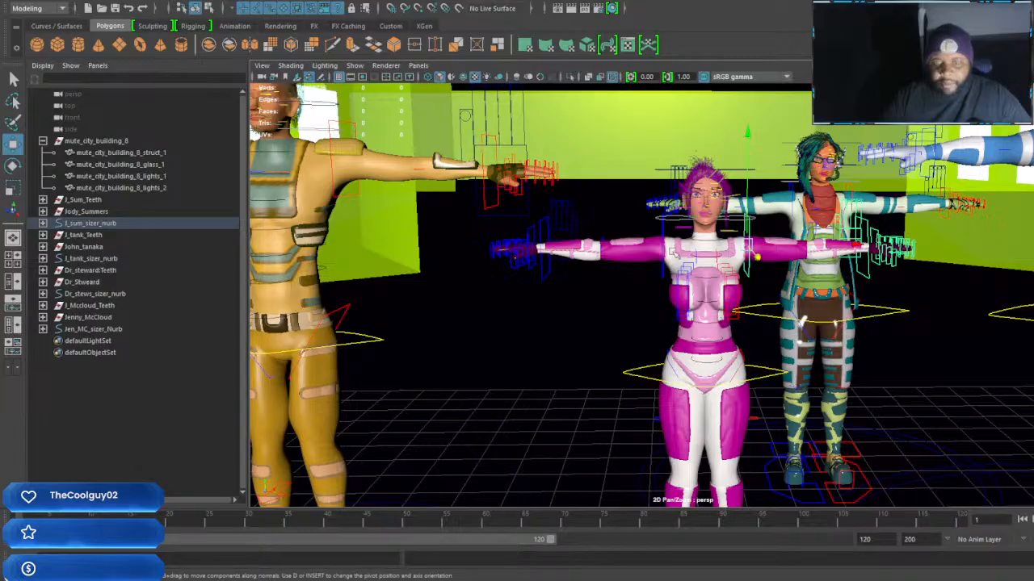
pyautogui.press('e')
pyautogui.moveTo(727, 142); pyautogui.dragTo(652, 229)
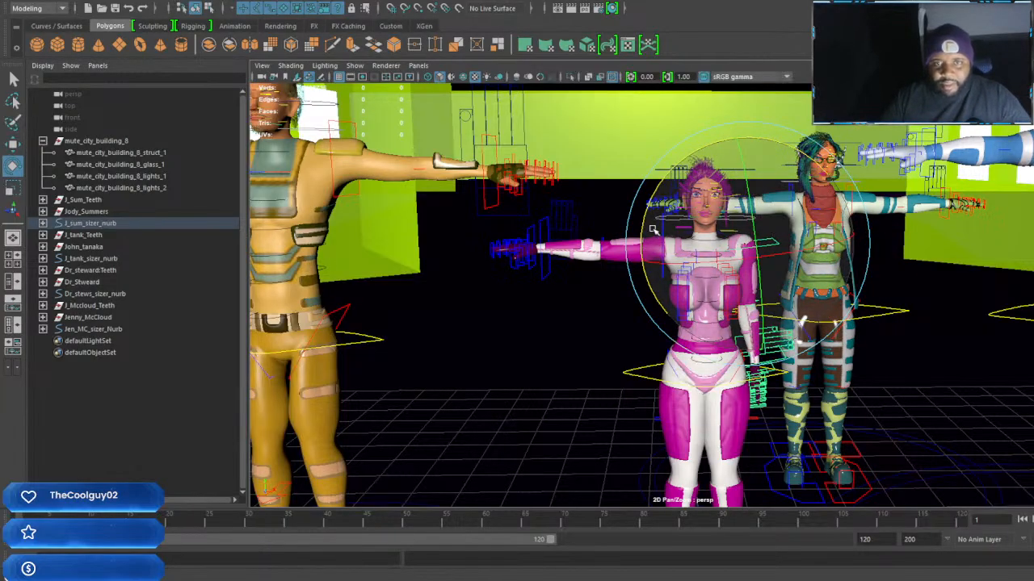
pyautogui.press('w')
pyautogui.click(667, 236)
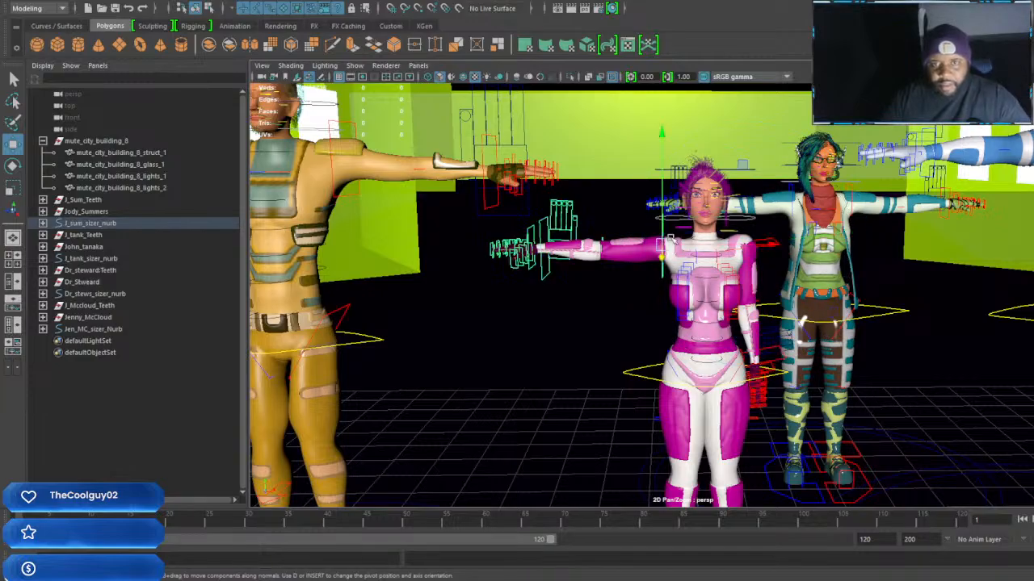
pyautogui.press('e')
pyautogui.moveTo(731, 170); pyautogui.dragTo(597, 151)
pyautogui.press('w')
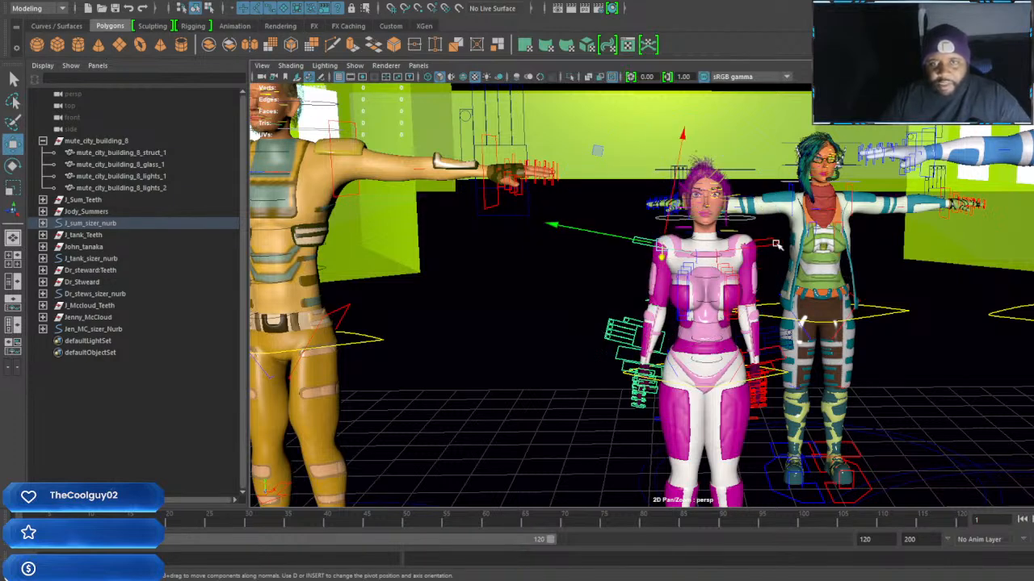
pyautogui.click(775, 244)
pyautogui.moveTo(747, 248); pyautogui.dragTo(778, 263)
# Rotate Jenny_McCloud's left arm control down from the T-pose, shift it outward and down, and angle the arm slightly away from her body
pyautogui.scroll(6, 775, 261)
pyautogui.scroll(-2, 775, 260)
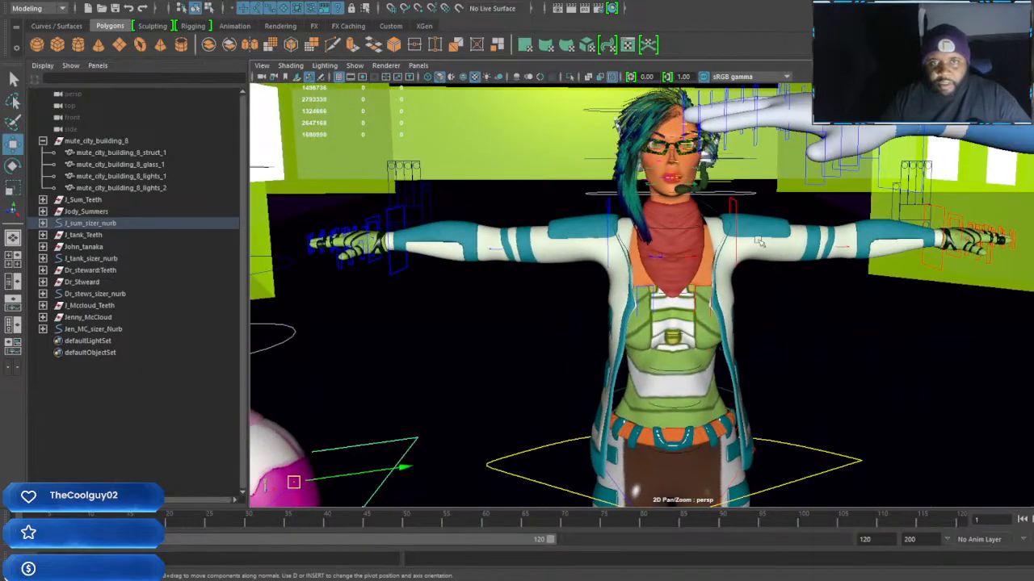
pyautogui.click(736, 206)
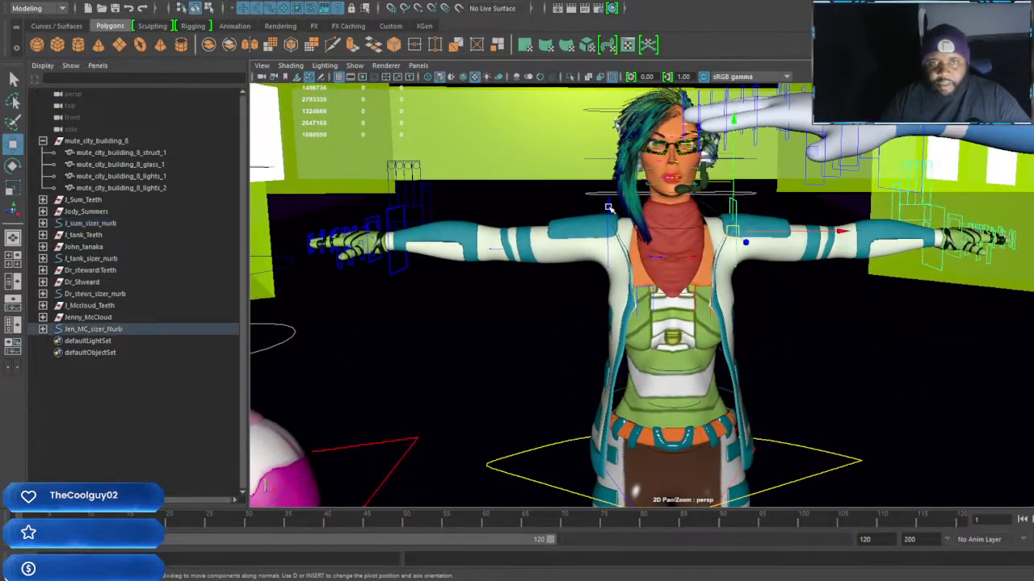
pyautogui.press('e')
pyautogui.moveTo(685, 138); pyautogui.dragTo(814, 192)
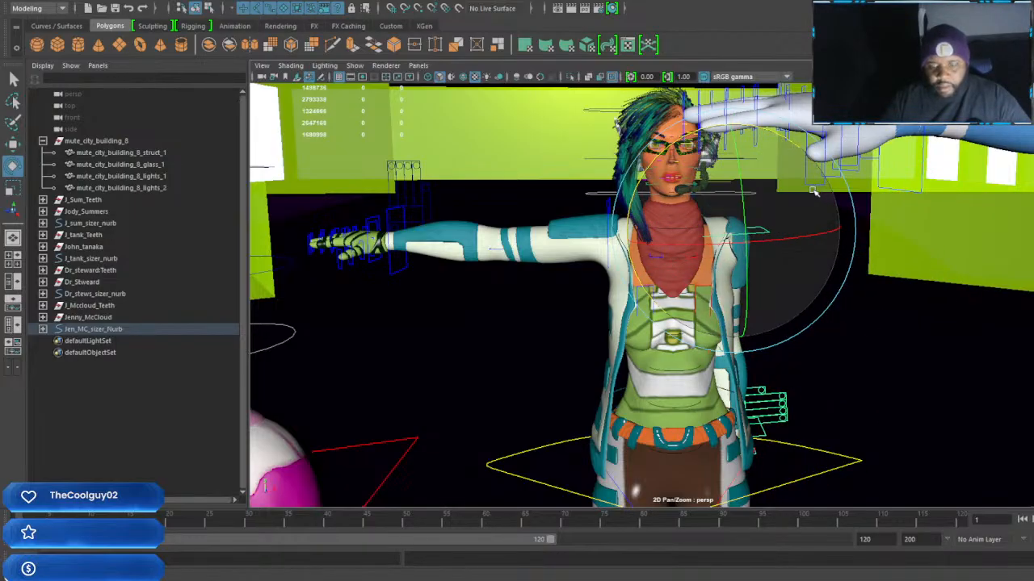
pyautogui.press('w')
pyautogui.moveTo(841, 224); pyautogui.dragTo(865, 224)
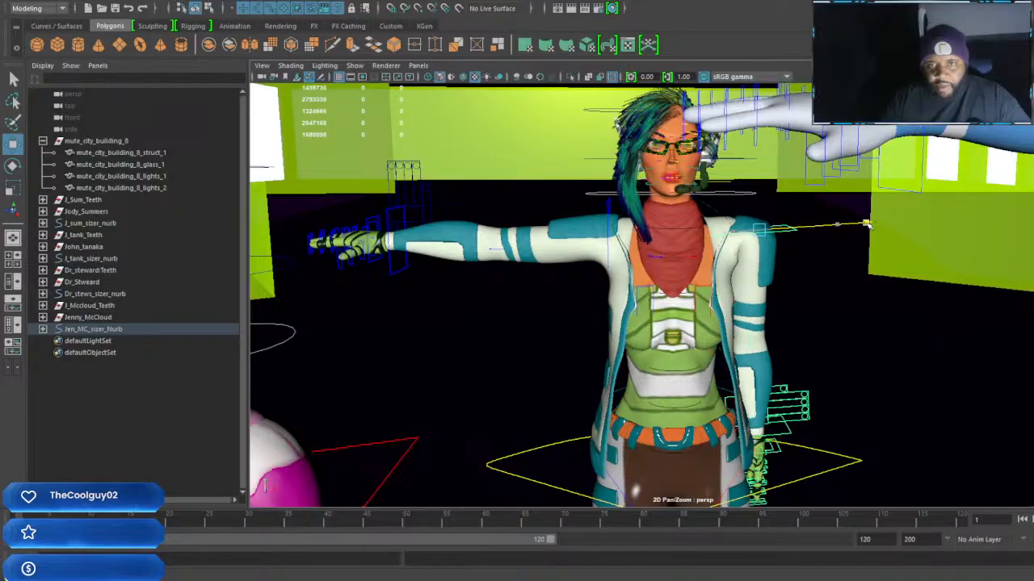
pyautogui.moveTo(761, 339); pyautogui.dragTo(759, 352)
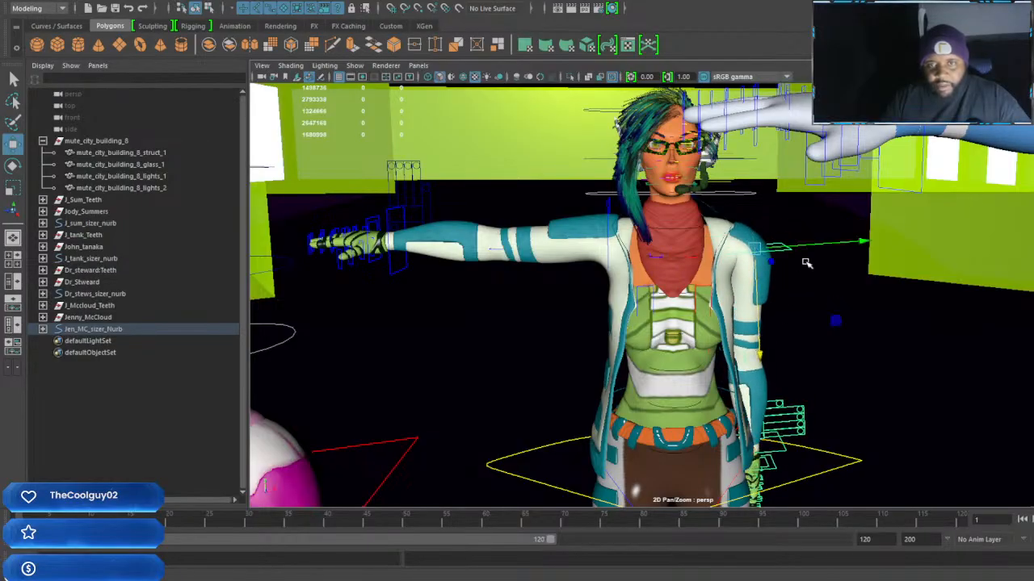
pyautogui.moveTo(863, 242); pyautogui.dragTo(862, 242)
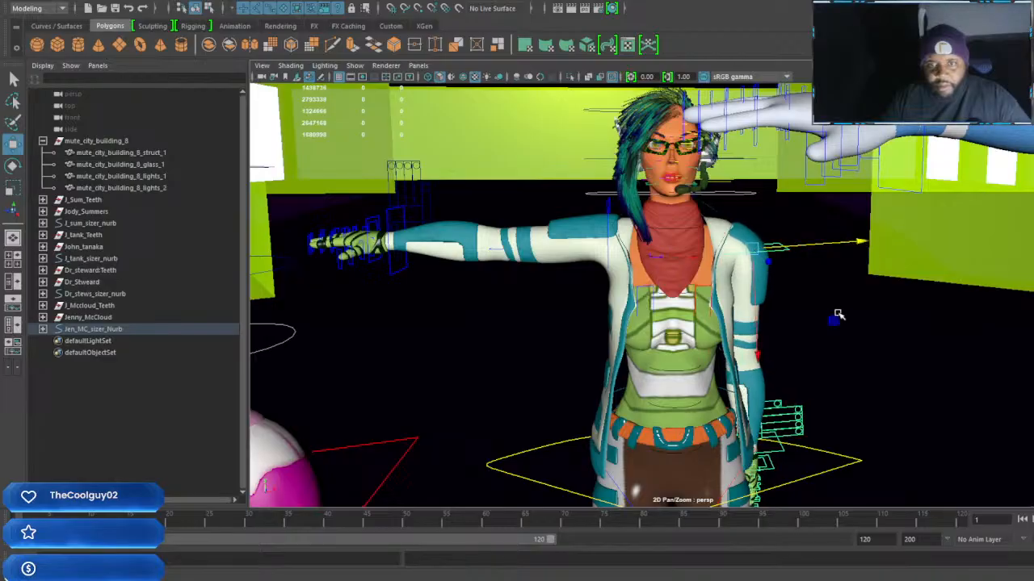
pyautogui.press('e')
pyautogui.moveTo(817, 205); pyautogui.dragTo(773, 143)
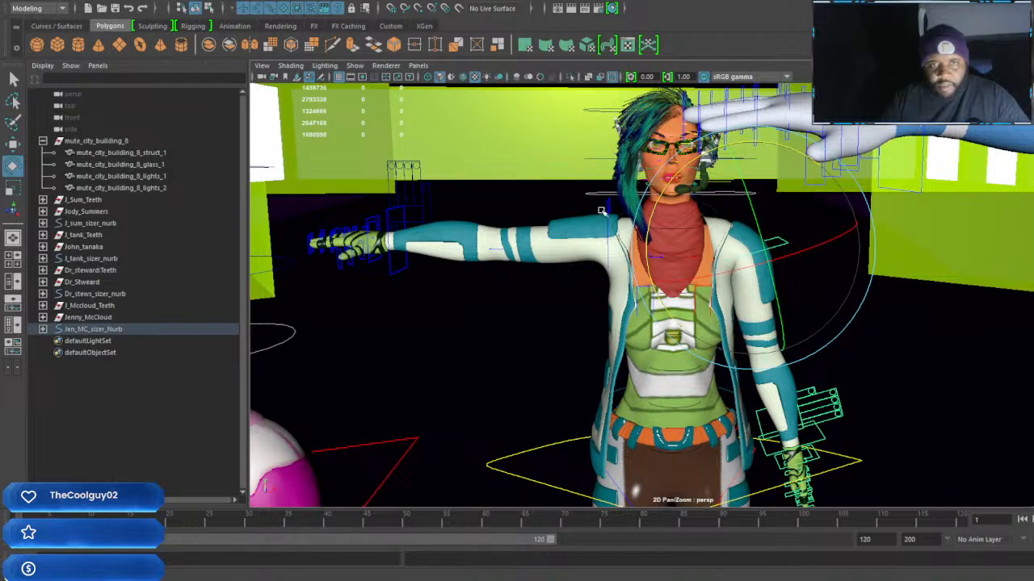
# Rotate Jenny_McCloud's right arm control down to her side and shift it slightly outward and down to match the left arm
pyautogui.click(608, 203)
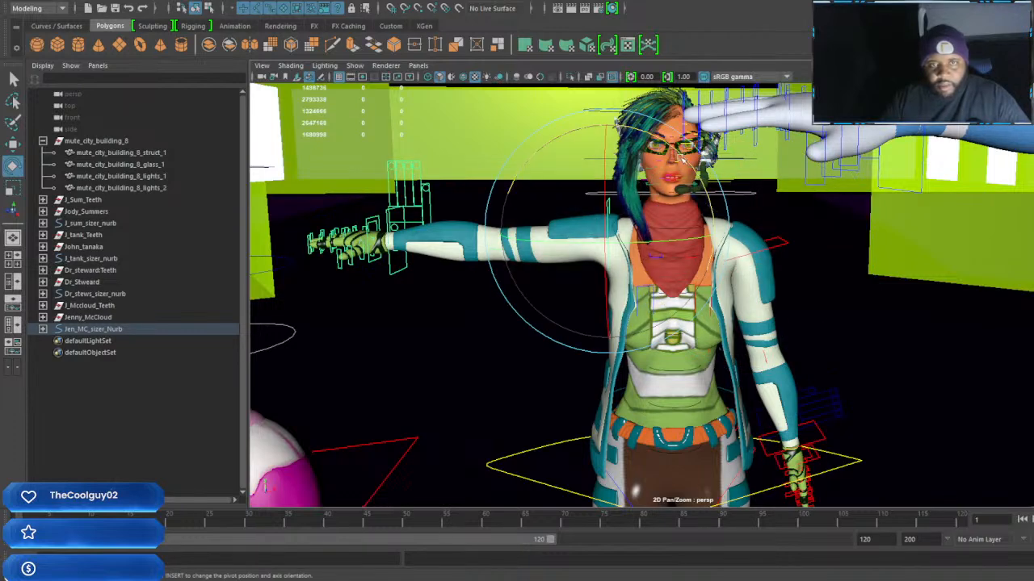
pyautogui.moveTo(686, 160); pyautogui.dragTo(544, 131)
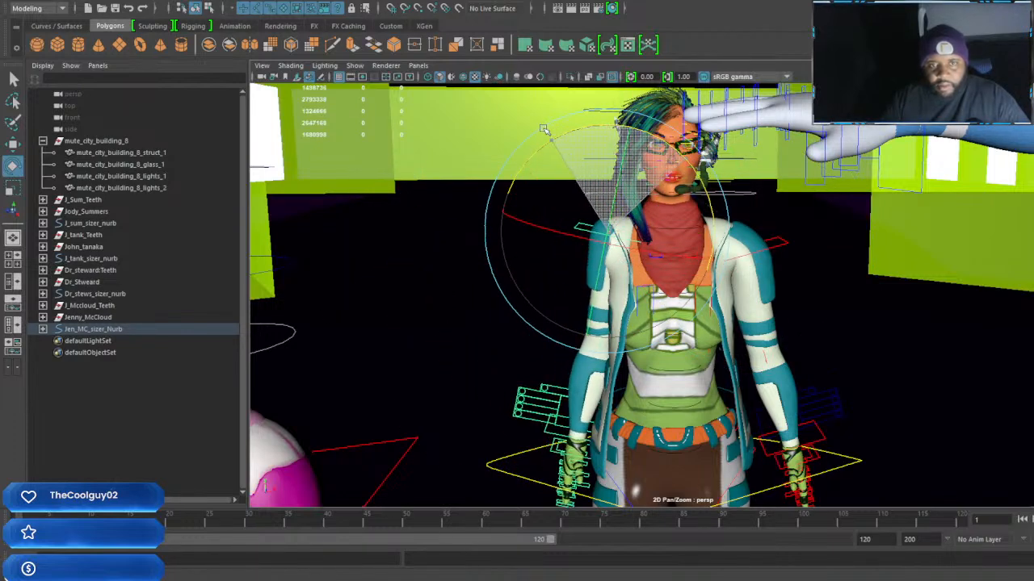
pyautogui.press('w')
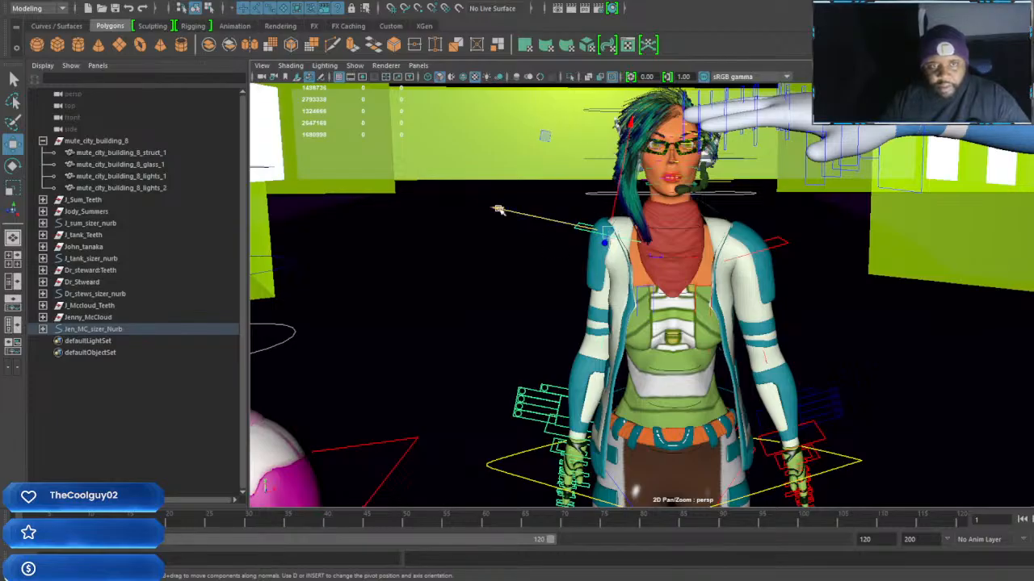
pyautogui.moveTo(499, 210); pyautogui.dragTo(483, 206)
pyautogui.moveTo(613, 124); pyautogui.dragTo(608, 148)
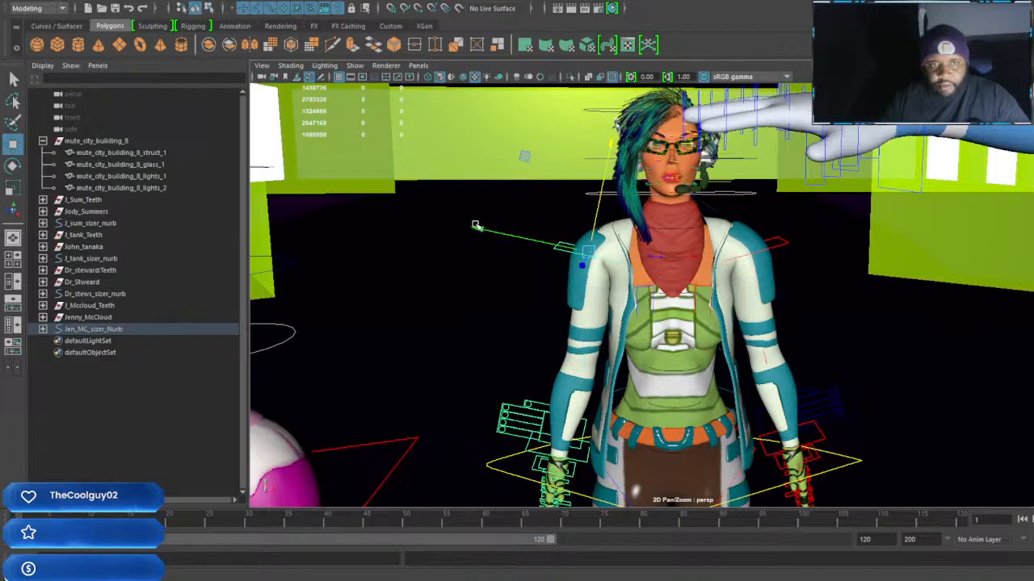
pyautogui.moveTo(476, 225); pyautogui.dragTo(482, 231)
# Rotate John_tanaka's right arm control down from the T-pose so the arm hangs beside his body
pyautogui.scroll(-10, 678, 251)
pyautogui.keyDown('alt'); pyautogui.moveTo(774, 303); pyautogui.dragTo(825, 302, button='right'); pyautogui.keyUp('alt')
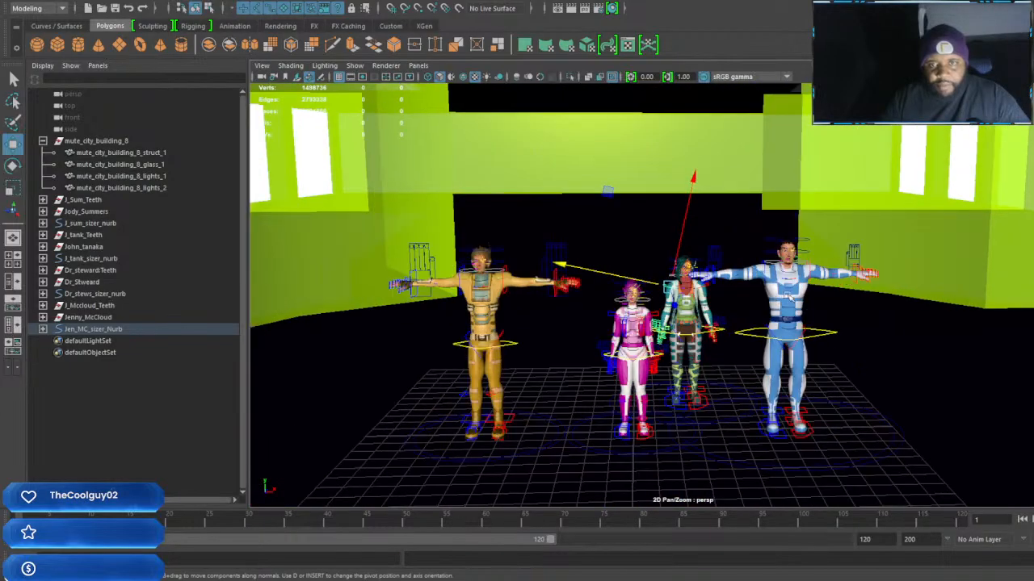
pyautogui.keyDown('alt'); pyautogui.moveTo(826, 302); pyautogui.dragTo(750, 291, button='middle'); pyautogui.keyUp('alt')
pyautogui.keyDown('alt'); pyautogui.moveTo(750, 291); pyautogui.dragTo(767, 343, button='right'); pyautogui.keyUp('alt')
pyautogui.scroll(4, 766, 343)
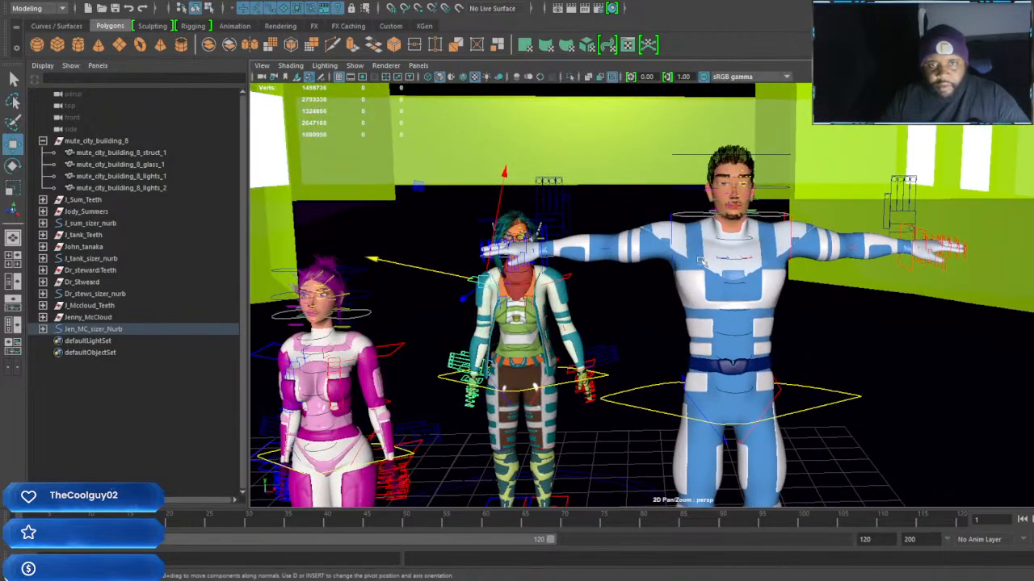
pyautogui.scroll(5, 695, 236)
pyautogui.scroll(-5, 695, 235)
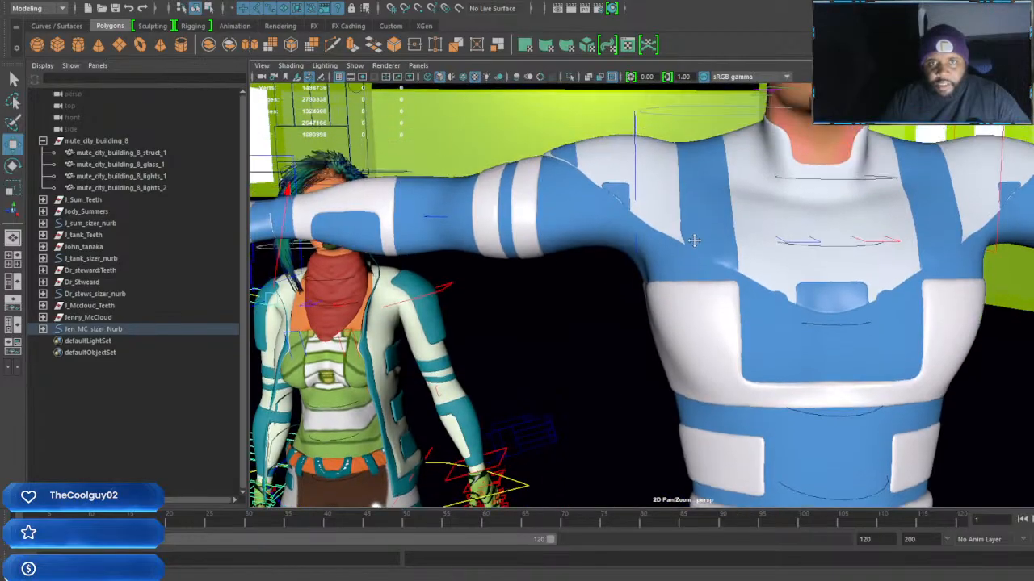
pyautogui.click(667, 235)
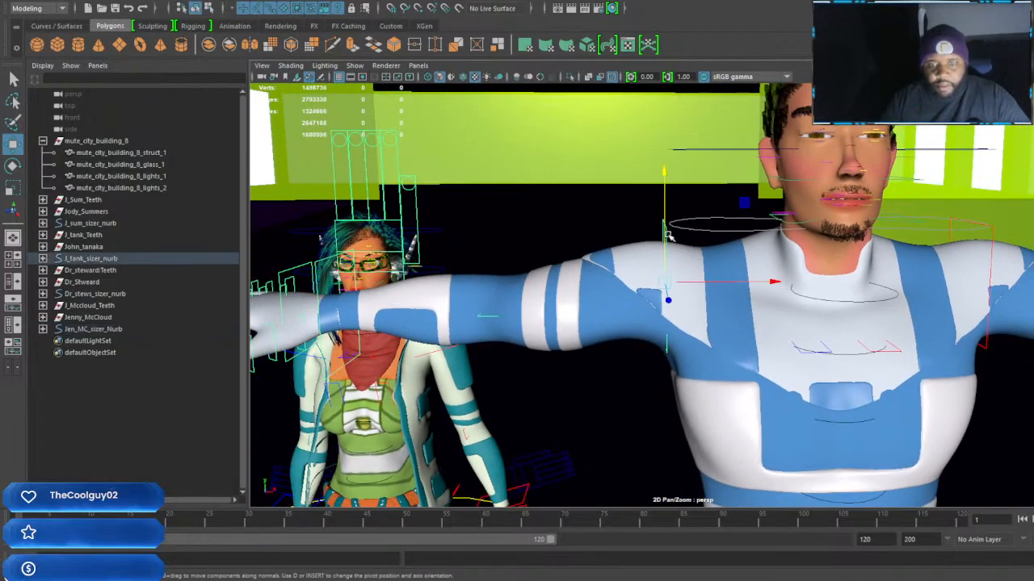
pyautogui.press('e')
pyautogui.scroll(-6, 726, 195)
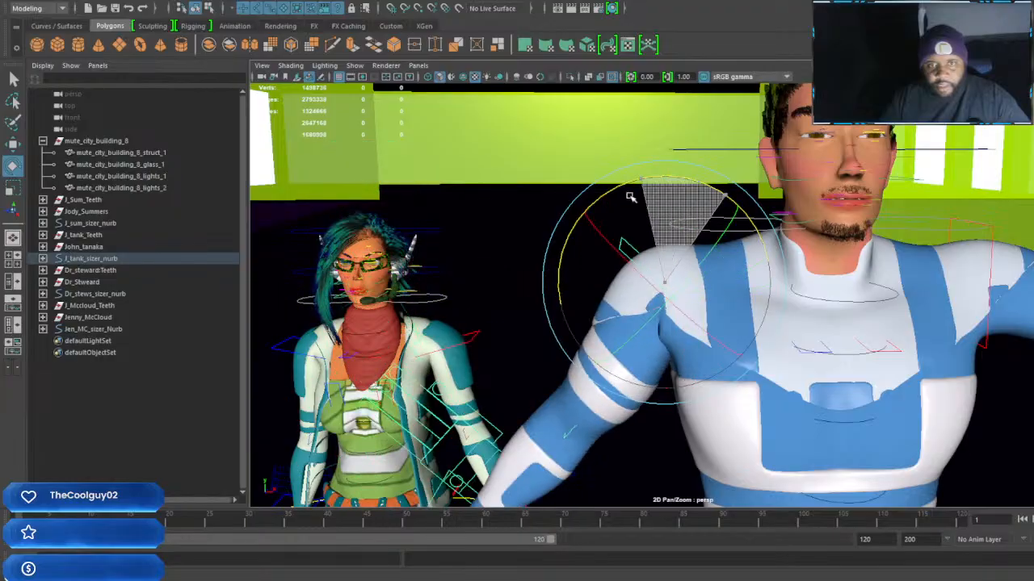
pyautogui.scroll(8, 708, 236)
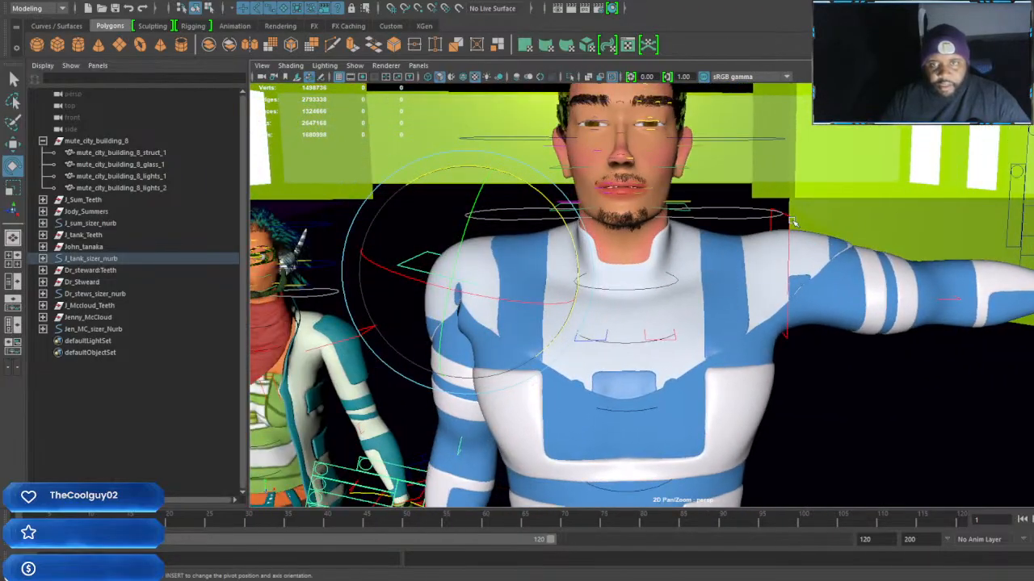
# Rotate John_tanaka's left arm control down to his side and lower it to relax the shoulder
pyautogui.click(796, 233)
pyautogui.moveTo(727, 175); pyautogui.dragTo(850, 215)
pyautogui.press('w')
pyautogui.scroll(-5, 841, 225)
pyautogui.scroll(5, 816, 331)
pyautogui.keyDown('alt'); pyautogui.moveTo(816, 336); pyautogui.dragTo(778, 279, button='middle'); pyautogui.keyUp('alt')
pyautogui.scroll(3, 727, 279)
pyautogui.scroll(-4, 767, 282)
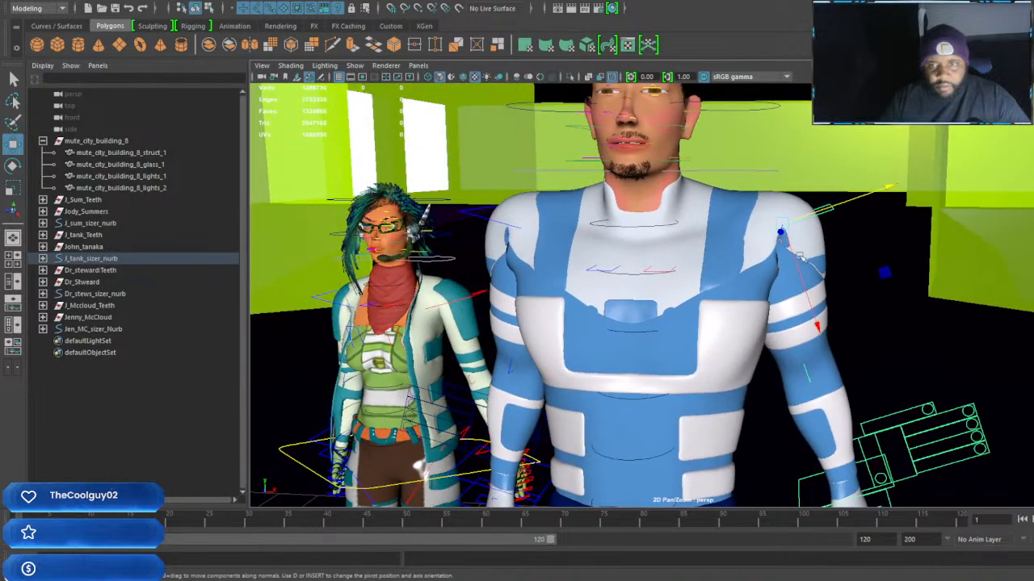
pyautogui.moveTo(817, 327); pyautogui.dragTo(830, 362)
pyautogui.moveTo(901, 232); pyautogui.dragTo(896, 224)
# Lower John_tanaka's right arm control so its shoulder matches the left one
pyautogui.keyDown('alt'); pyautogui.moveTo(727, 266); pyautogui.dragTo(781, 264); pyautogui.keyUp('alt')
pyautogui.click(729, 234)
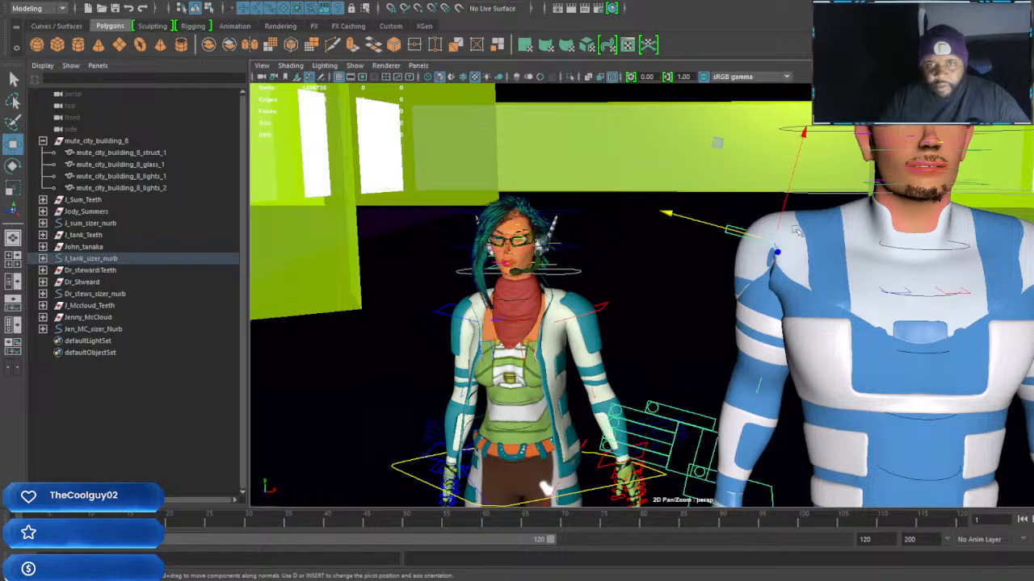
pyautogui.moveTo(801, 138); pyautogui.dragTo(788, 177)
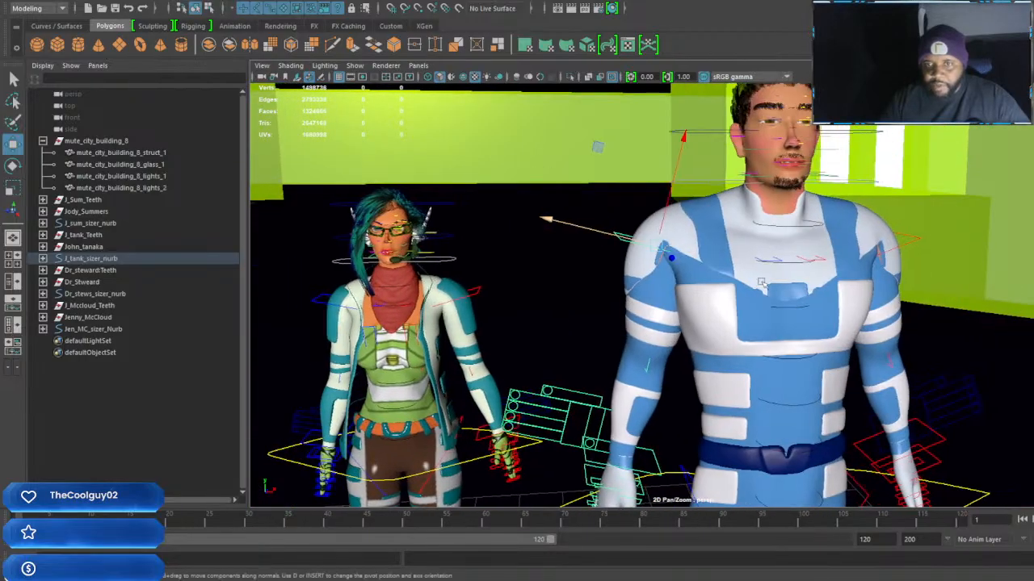
# Rotate John_tanaka's left wrist control so the hand hangs in line with the forearm, and select the right wrist control
pyautogui.keyDown('alt'); pyautogui.moveTo(759, 265); pyautogui.dragTo(660, 318); pyautogui.keyUp('alt')
pyautogui.keyDown('alt'); pyautogui.moveTo(660, 318); pyautogui.dragTo(739, 353, button='middle'); pyautogui.keyUp('alt')
pyautogui.keyDown('alt'); pyautogui.moveTo(739, 352); pyautogui.dragTo(750, 371, button='right'); pyautogui.keyUp('alt')
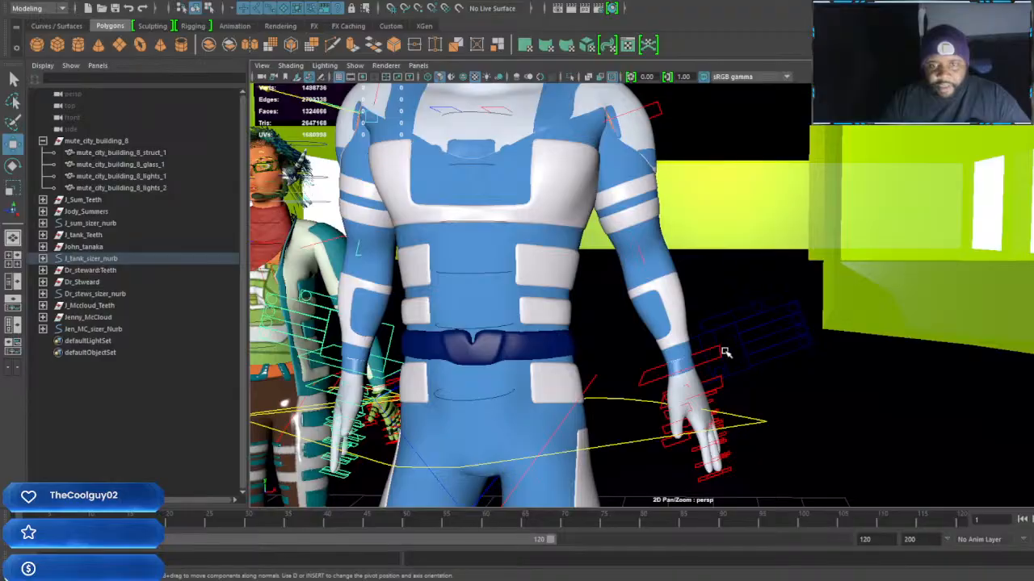
pyautogui.click(722, 352)
pyautogui.press('e')
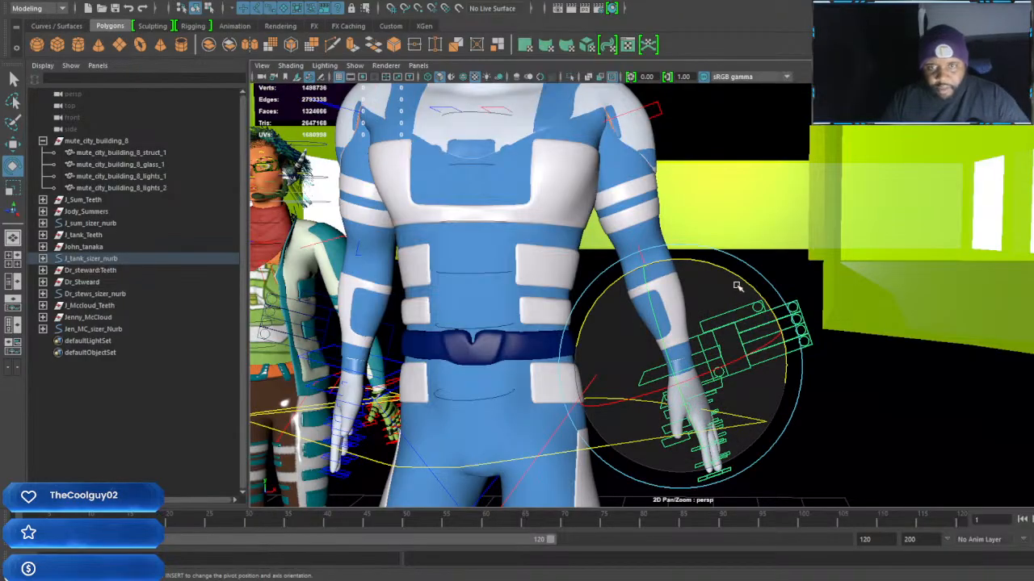
pyautogui.moveTo(741, 278); pyautogui.dragTo(759, 319)
pyautogui.keyDown('alt'); pyautogui.moveTo(594, 346); pyautogui.dragTo(843, 347, button='middle'); pyautogui.keyUp('alt')
pyautogui.click(698, 369)
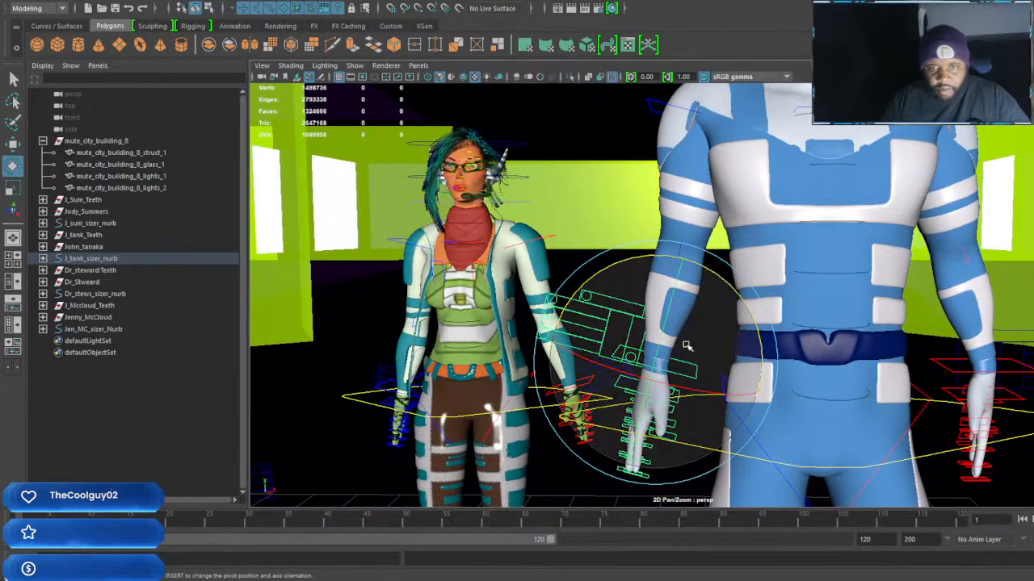
# Rotate Dr_Stweard's right arm control down from the T-pose so the arm hangs beside his body
pyautogui.scroll(-8, 751, 264)
pyautogui.keyDown('alt'); pyautogui.moveTo(762, 264); pyautogui.dragTo(835, 286); pyautogui.keyUp('alt')
pyautogui.keyDown('alt'); pyautogui.moveTo(835, 286); pyautogui.dragTo(770, 313, button='middle'); pyautogui.keyUp('alt')
pyautogui.scroll(2, 769, 313)
pyautogui.keyDown('alt'); pyautogui.moveTo(844, 308); pyautogui.dragTo(805, 331, button='middle'); pyautogui.keyUp('alt')
pyautogui.scroll(2, 810, 318)
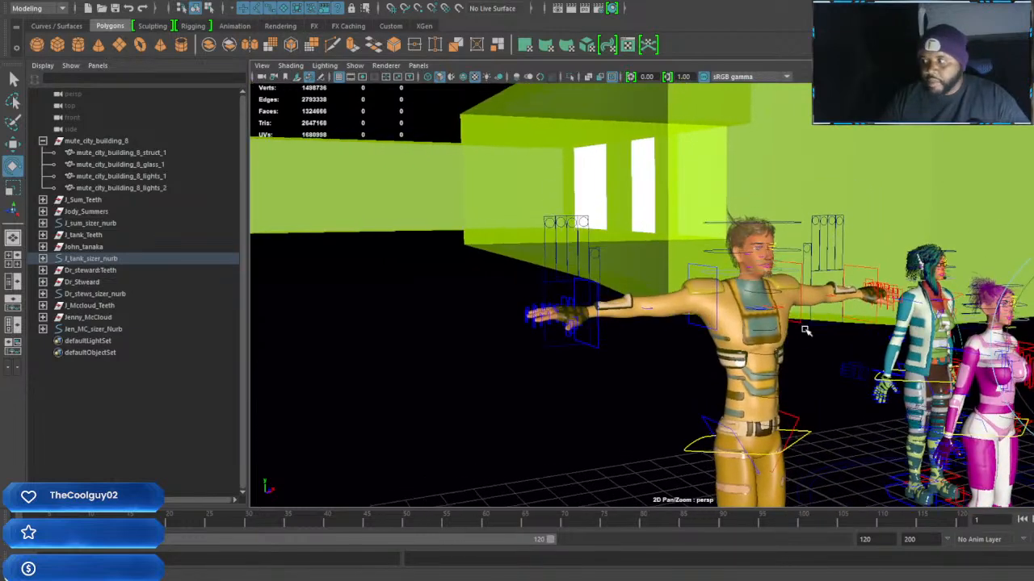
pyautogui.click(696, 265)
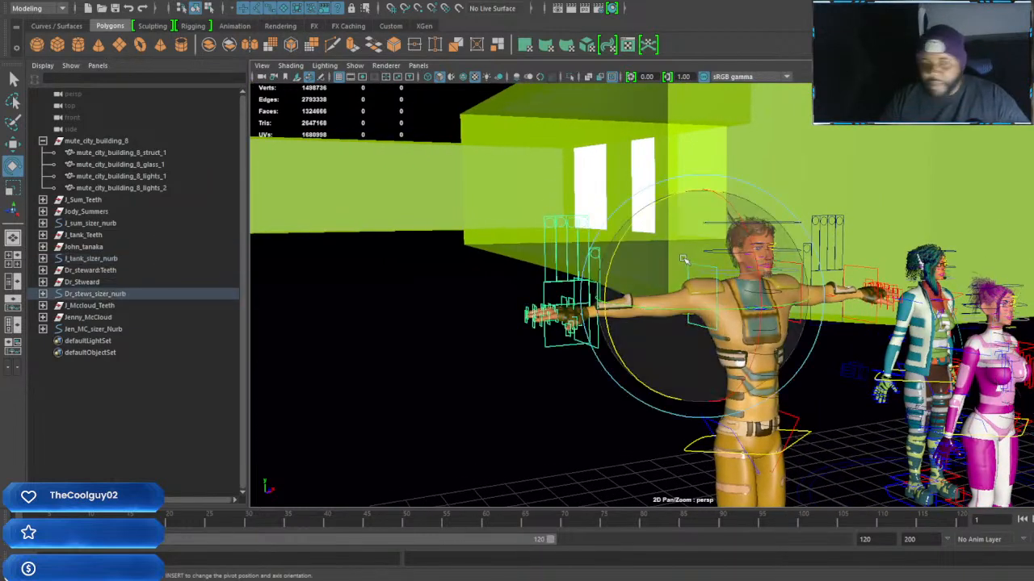
pyautogui.moveTo(670, 201); pyautogui.dragTo(645, 297)
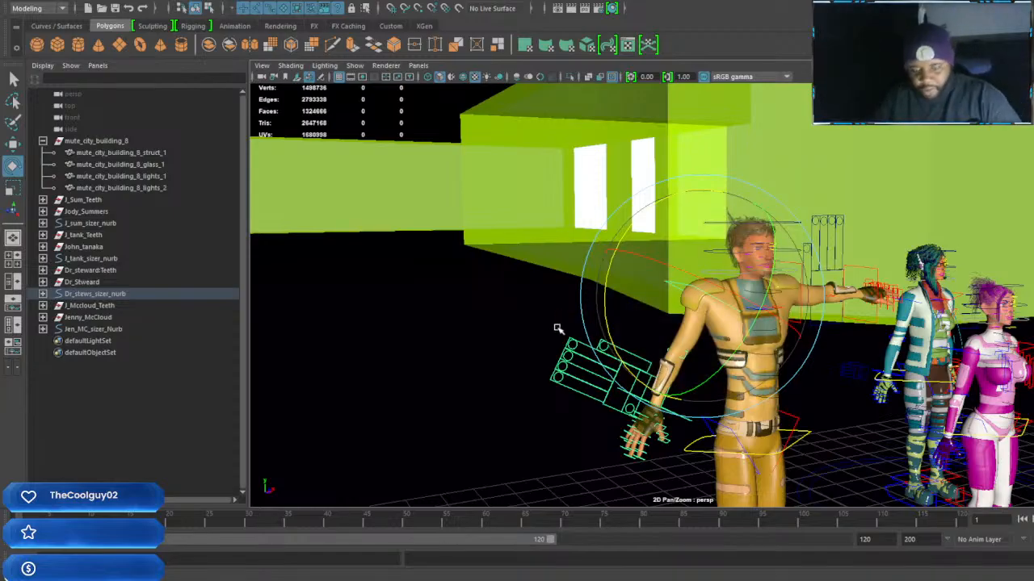
pyautogui.moveTo(606, 295); pyautogui.dragTo(611, 320)
pyautogui.keyDown('alt'); pyautogui.moveTo(694, 331); pyautogui.dragTo(693, 331); pyautogui.keyUp('alt')
pyautogui.moveTo(693, 332)
pyautogui.keyDown('alt'); pyautogui.mouseDown(button='middle')
pyautogui.moveTo(654, 331)
pyautogui.moveTo(684, 330)
pyautogui.mouseUp(button='middle'); pyautogui.keyUp('alt')
pyautogui.scroll(5, 684, 331)
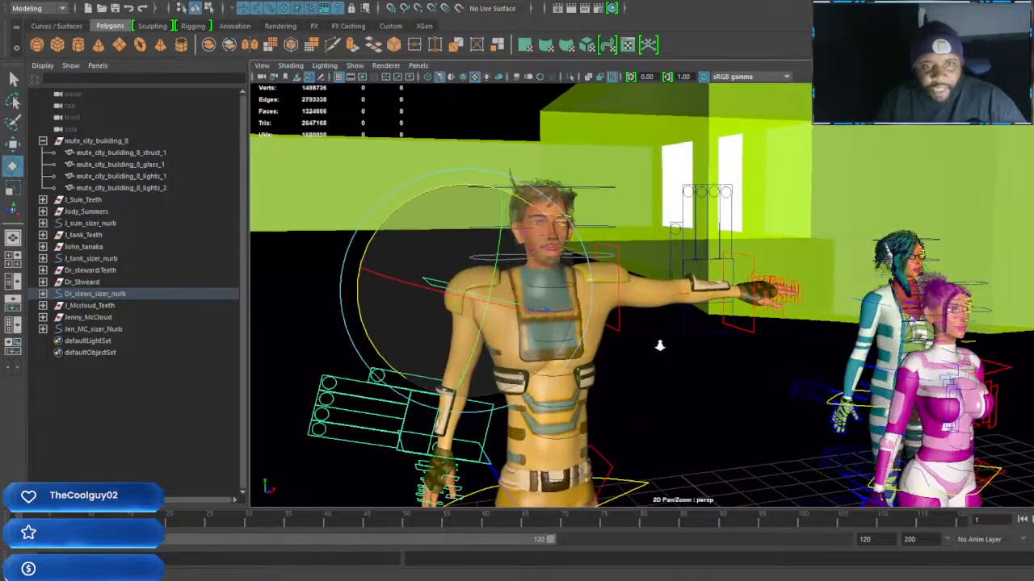
# Lower Dr_Stweard's right arm control slightly to relax the raised shoulder
pyautogui.press('w')
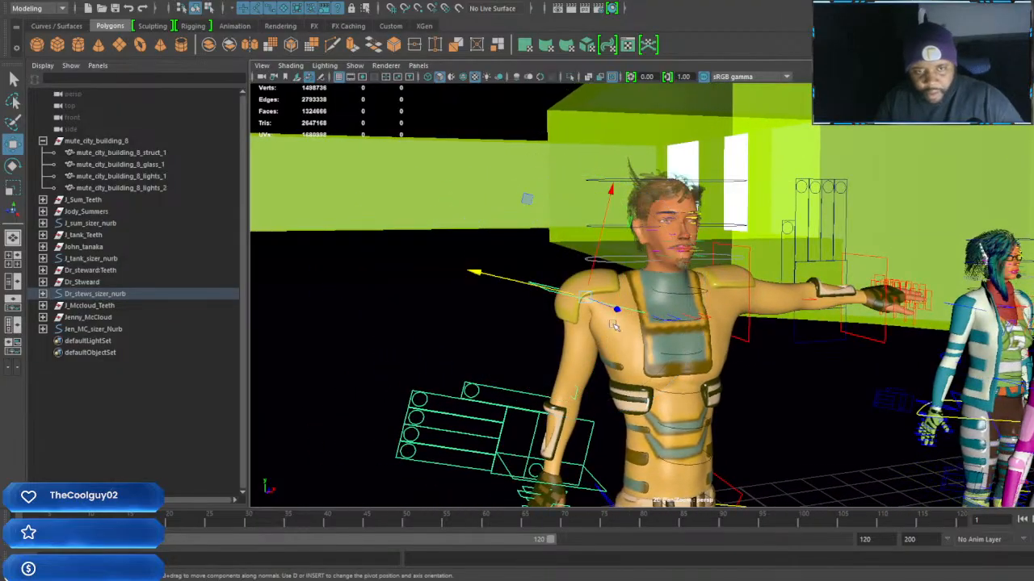
pyautogui.moveTo(612, 192); pyautogui.dragTo(606, 210)
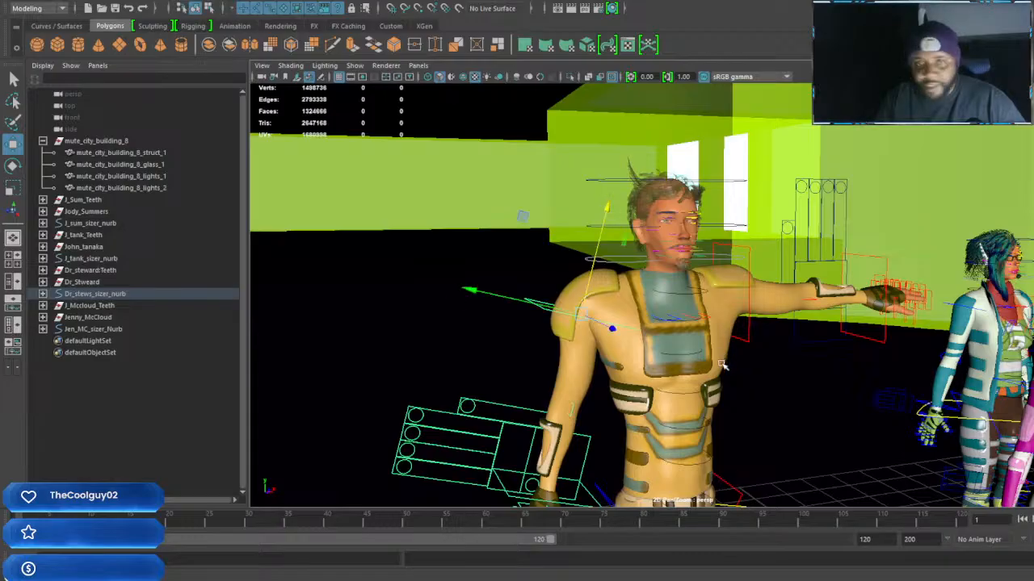
pyautogui.keyDown('alt'); pyautogui.moveTo(718, 359); pyautogui.dragTo(707, 358, button='middle'); pyautogui.keyUp('alt')
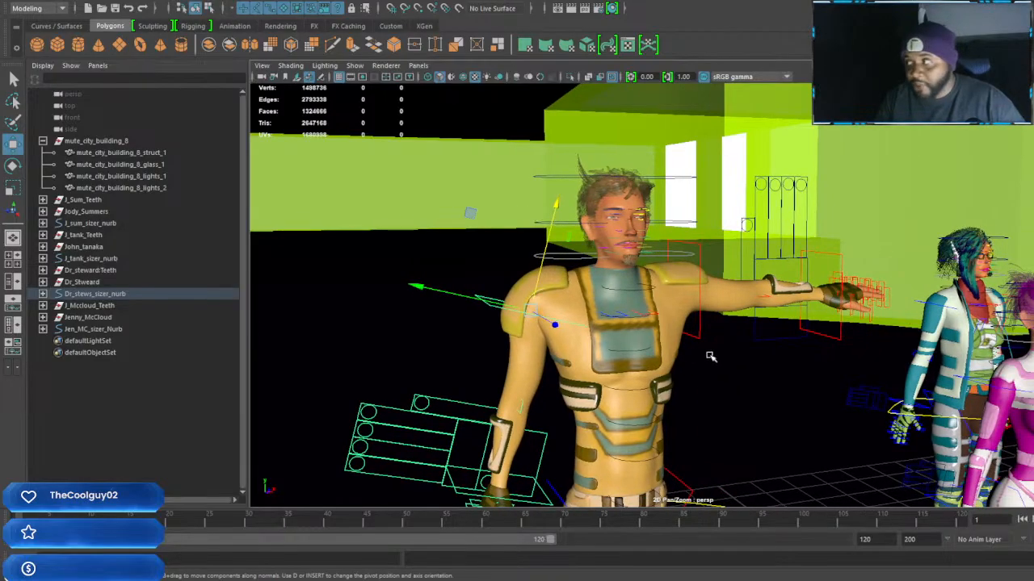
# Rotate Dr_Stweard's left arm control down from the T-pose so the arm hangs at his side
pyautogui.click(700, 263)
pyautogui.press('e')
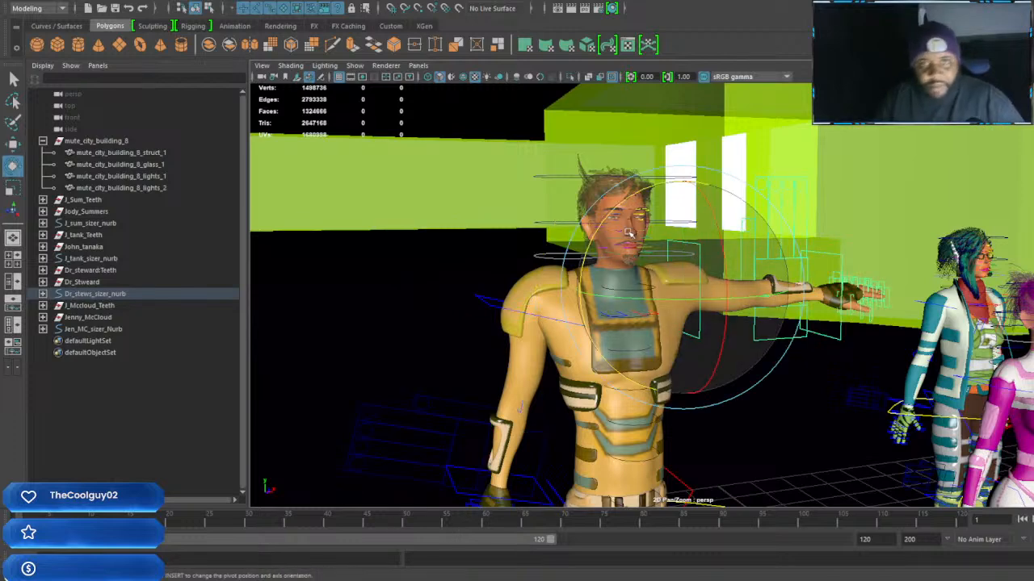
pyautogui.moveTo(596, 230); pyautogui.dragTo(724, 199)
pyautogui.keyDown('alt'); pyautogui.moveTo(713, 252); pyautogui.dragTo(687, 254); pyautogui.keyUp('alt')
pyautogui.keyDown('alt'); pyautogui.moveTo(574, 288); pyautogui.dragTo(652, 279, button='middle'); pyautogui.keyUp('alt')
pyautogui.keyDown('alt'); pyautogui.moveTo(651, 278); pyautogui.dragTo(686, 272); pyautogui.keyUp('alt')
# Lower Dr_Stweard's left arm control in small moves until its shoulder matches the right one
pyautogui.press('w')
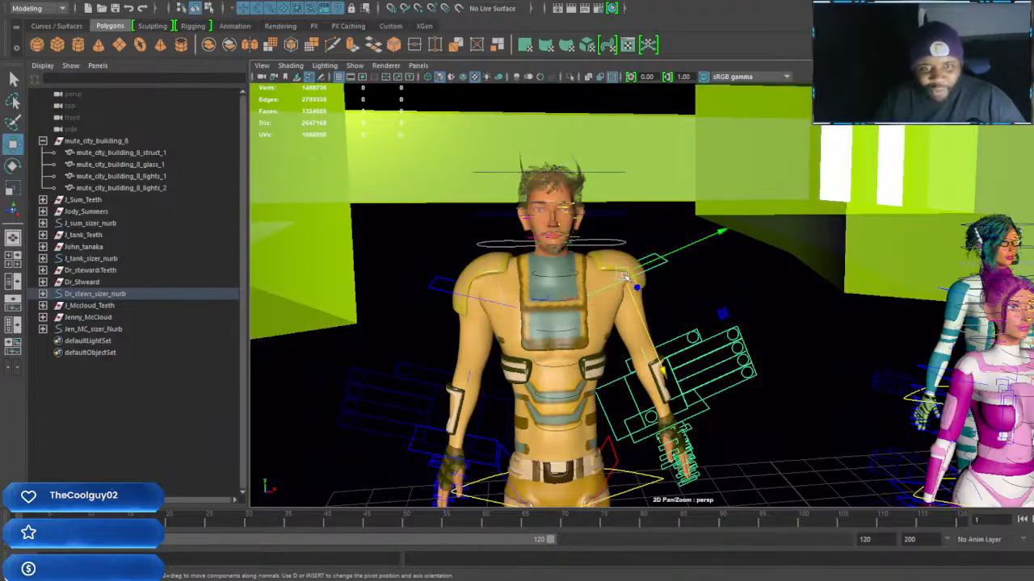
pyautogui.moveTo(664, 372); pyautogui.dragTo(665, 377)
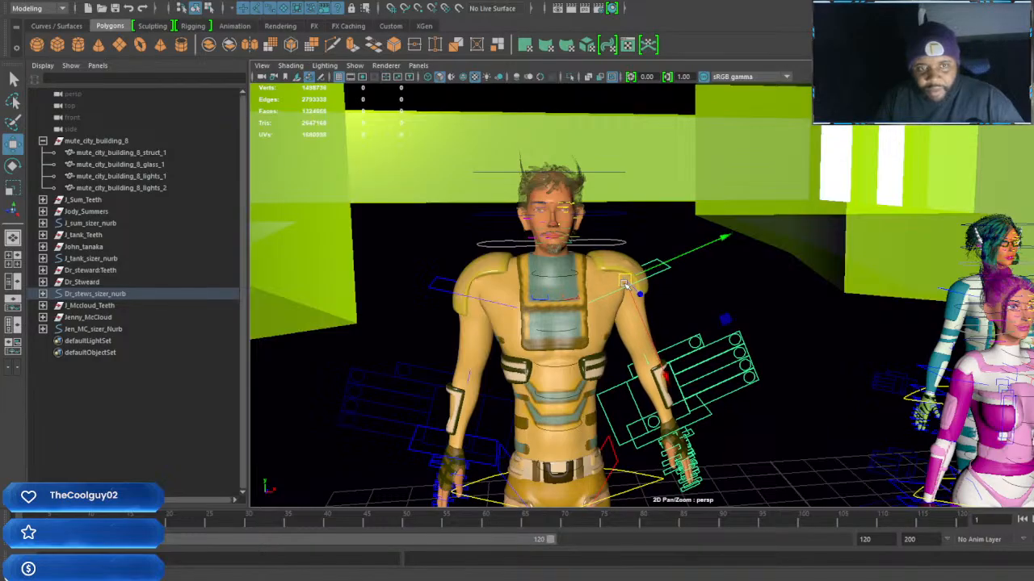
pyautogui.scroll(8, 624, 284)
pyautogui.scroll(-8, 628, 288)
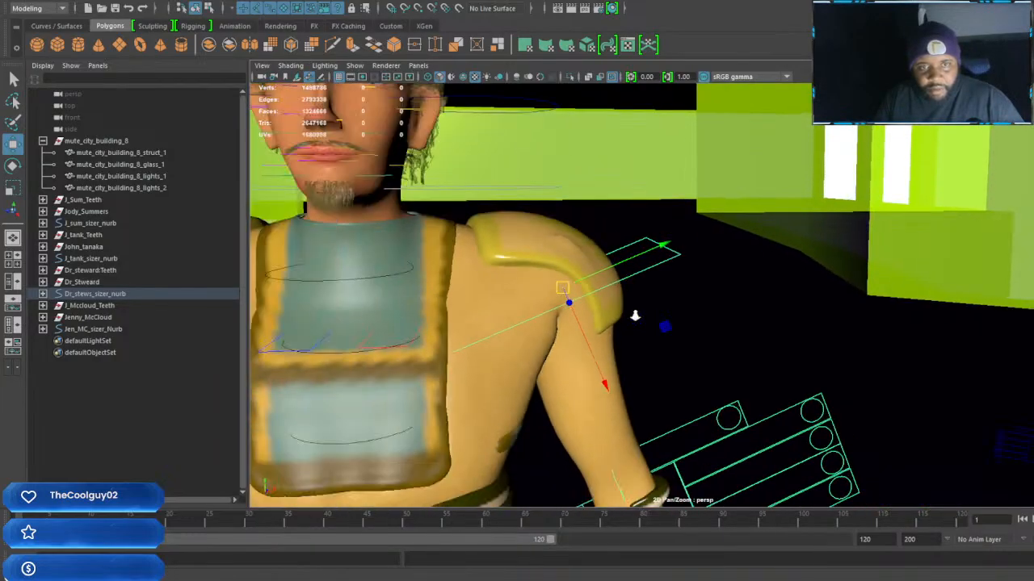
pyautogui.moveTo(614, 282)
pyautogui.keyDown('alt'); pyautogui.mouseDown(button='middle')
pyautogui.moveTo(627, 291)
pyautogui.moveTo(624, 283)
pyautogui.mouseUp(button='middle'); pyautogui.keyUp('alt')
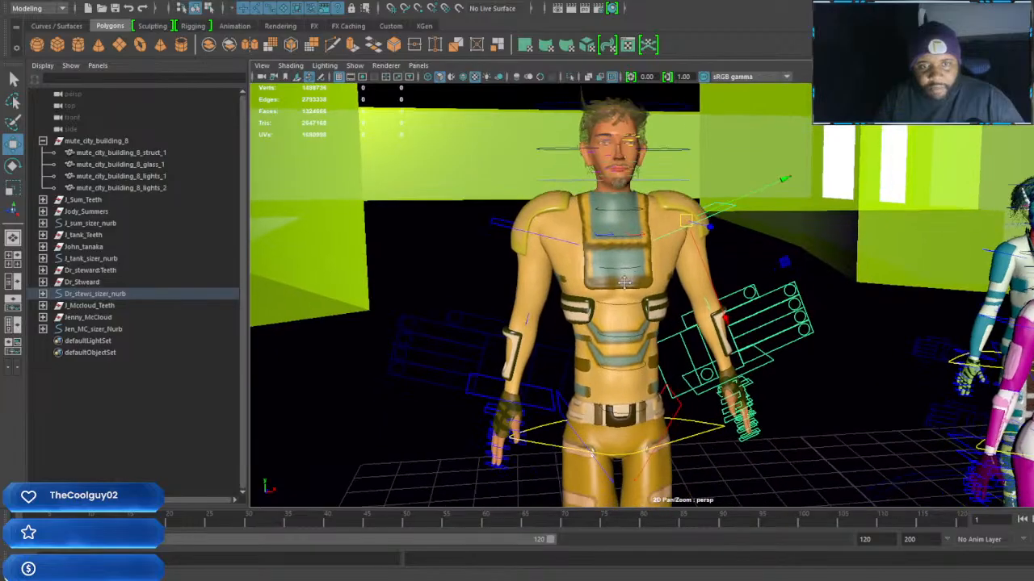
pyautogui.moveTo(725, 319); pyautogui.dragTo(727, 323, button='middle')
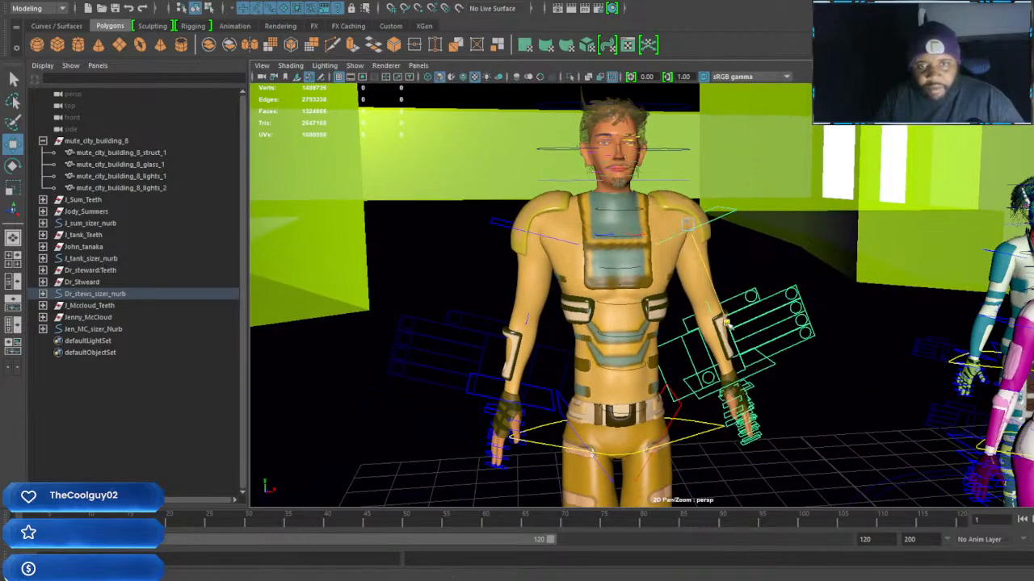
pyautogui.moveTo(685, 226); pyautogui.dragTo(682, 231)
# Rotate Dr_Stweard's right arm control closer to his body, then lower it and shift it slightly outward
pyautogui.click(494, 225)
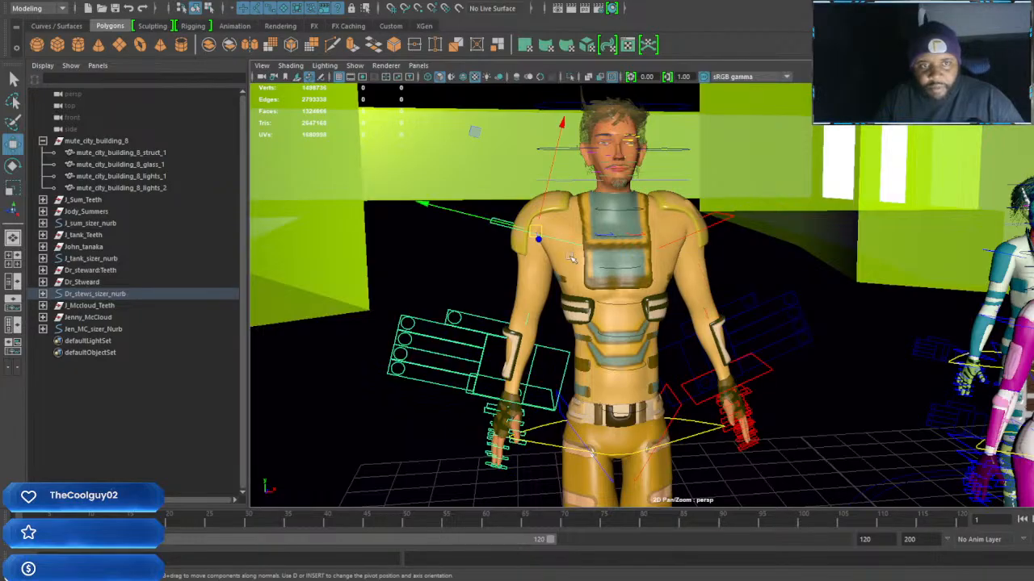
pyautogui.press('e')
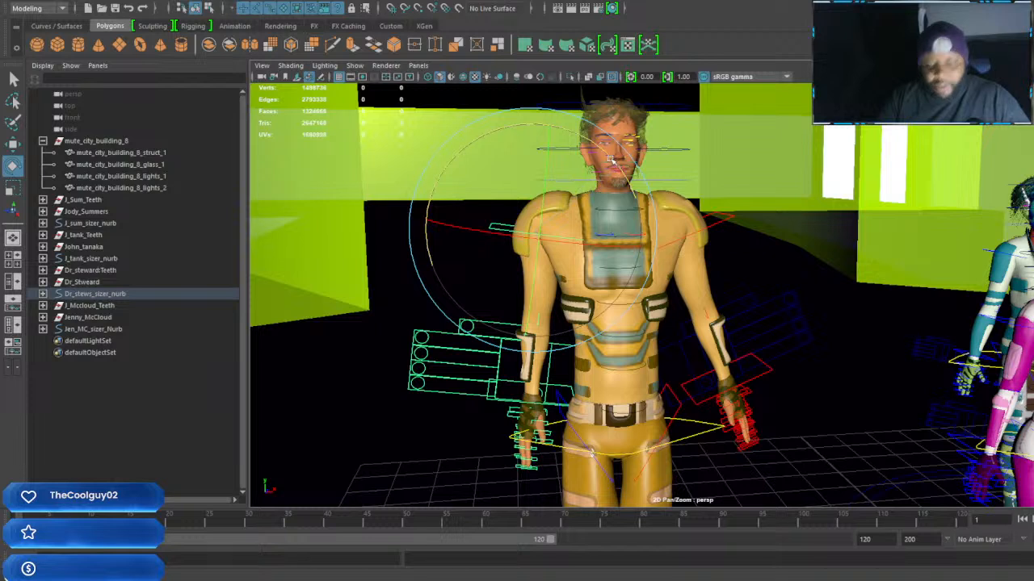
pyautogui.press('w')
pyautogui.moveTo(548, 121); pyautogui.dragTo(549, 130)
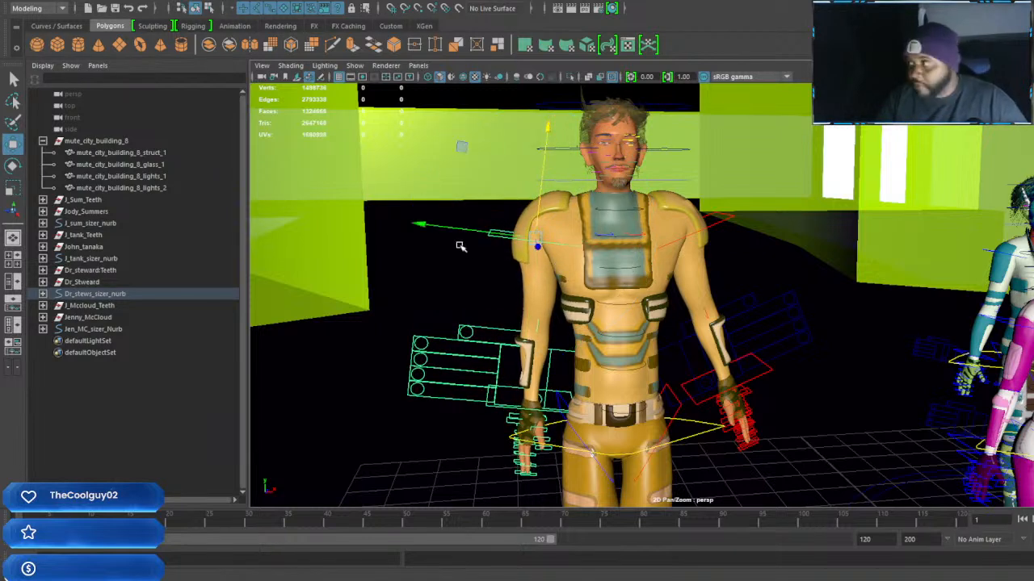
pyautogui.moveTo(418, 231); pyautogui.dragTo(415, 223)
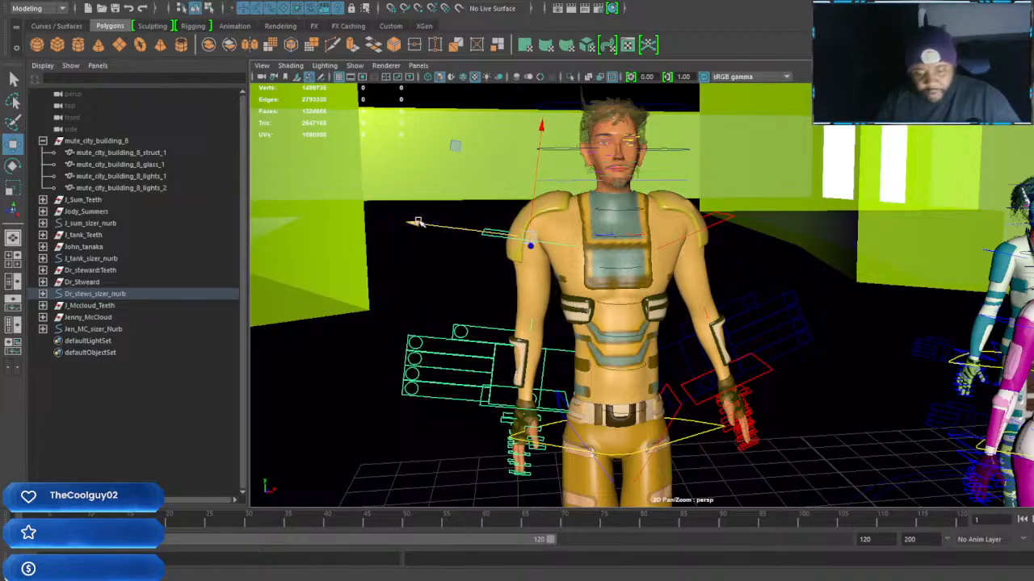
# Fine-tune the rotation of Dr_Stweard's right arm control so the arm hangs just clear of the torso
pyautogui.press('e')
pyautogui.moveTo(604, 171); pyautogui.dragTo(620, 179)
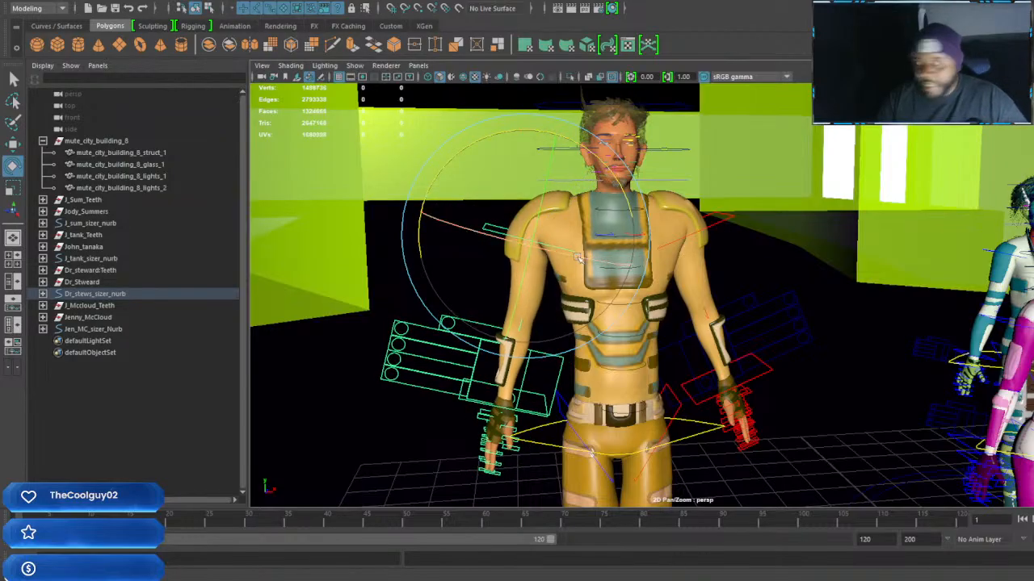
pyautogui.moveTo(614, 171); pyautogui.dragTo(605, 161)
pyautogui.press('w')
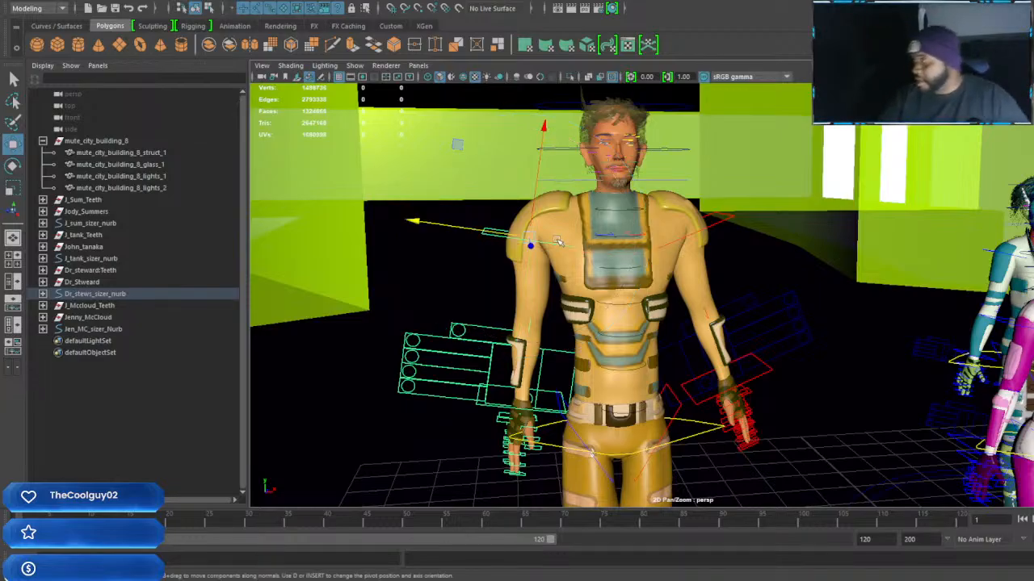
# Rotate Dr_Stweard's left arm control closer to his body to match the right arm
pyautogui.moveTo(662, 246)
pyautogui.keyDown('alt'); pyautogui.mouseDown()
pyautogui.moveTo(715, 258)
pyautogui.moveTo(643, 261)
pyautogui.moveTo(664, 253)
pyautogui.mouseUp(); pyautogui.keyUp('alt')
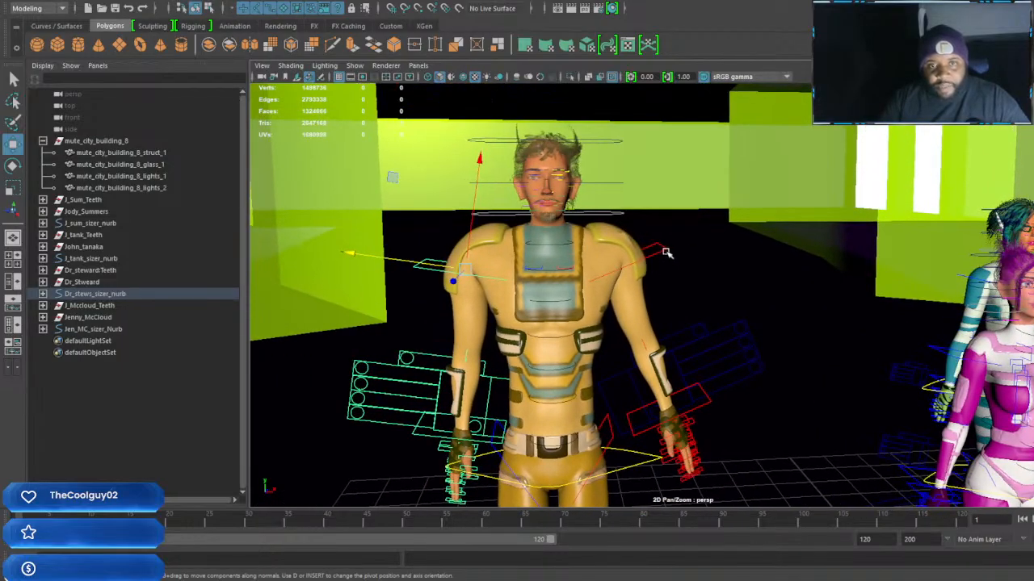
pyautogui.click(663, 252)
pyautogui.press('e')
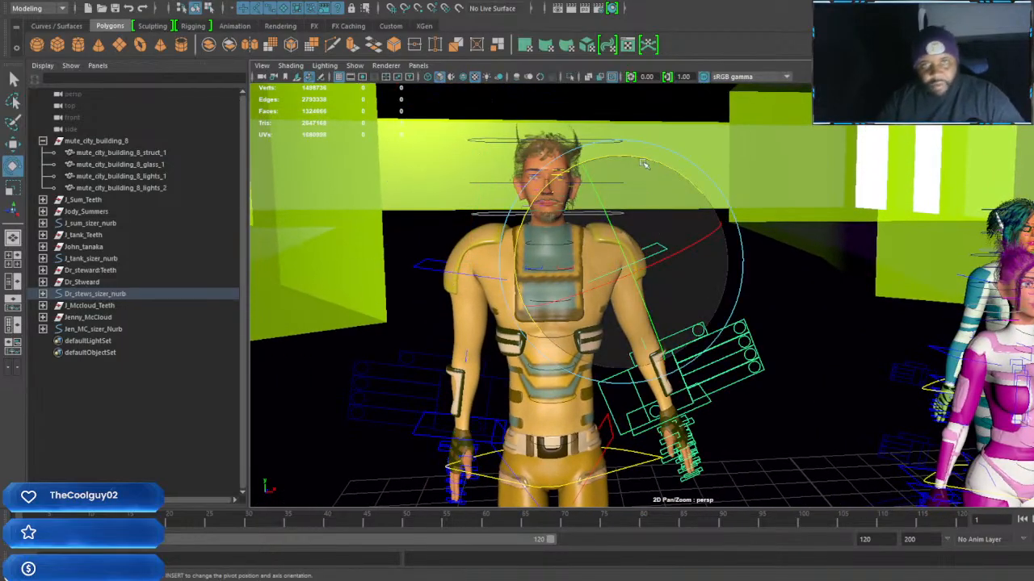
pyautogui.moveTo(644, 164); pyautogui.dragTo(672, 168)
pyautogui.keyDown('alt'); pyautogui.moveTo(667, 284); pyautogui.dragTo(622, 302); pyautogui.keyUp('alt')
pyautogui.keyDown('alt'); pyautogui.moveTo(622, 302); pyautogui.dragTo(641, 327, button='right'); pyautogui.keyUp('alt')
pyautogui.moveTo(706, 205); pyautogui.dragTo(706, 205)
pyautogui.press('w')
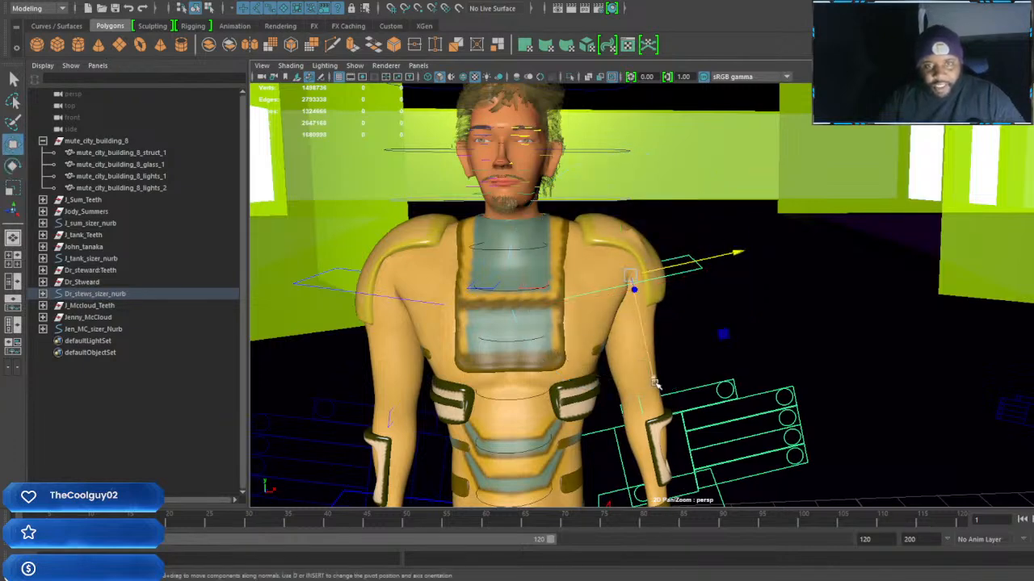
# Start Paint Skin Weights on Dr_Stweard's shoulder pad mesh and choose the Dr_Stew:L_should_jnt influence
pyautogui.click(638, 240)
pyautogui.keyDown('alt'); pyautogui.moveTo(638, 240); pyautogui.dragTo(627, 270, button='middle'); pyautogui.keyUp('alt')
pyautogui.keyDown('alt'); pyautogui.moveTo(628, 270); pyautogui.dragTo(638, 318, button='right'); pyautogui.keyUp('alt')
pyautogui.keyDown('alt'); pyautogui.moveTo(638, 318); pyautogui.dragTo(643, 313, button='middle'); pyautogui.keyUp('alt')
pyautogui.moveTo(526, 297); pyautogui.dragTo(468, 255, button='right')
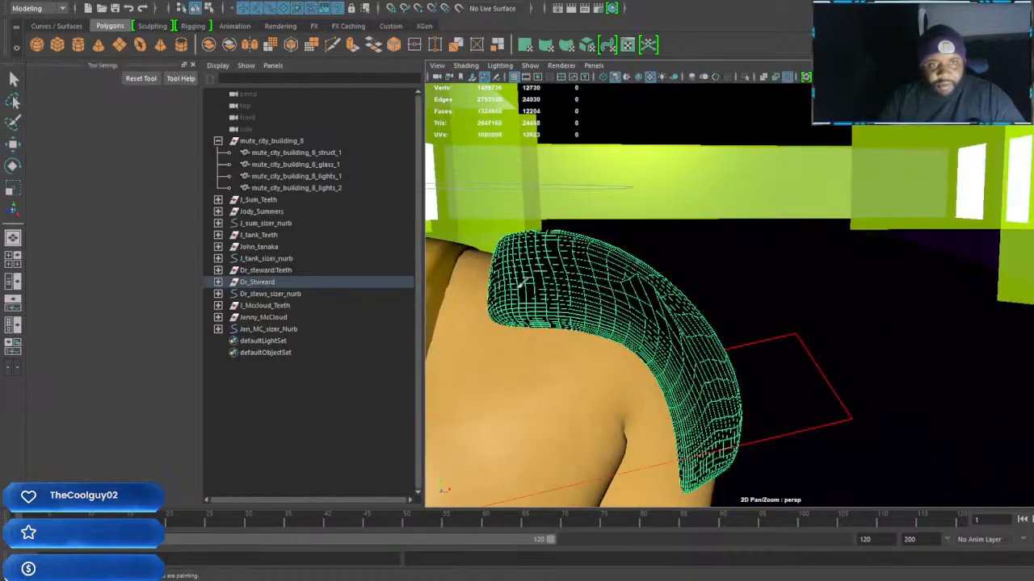
pyautogui.click(128, 164)
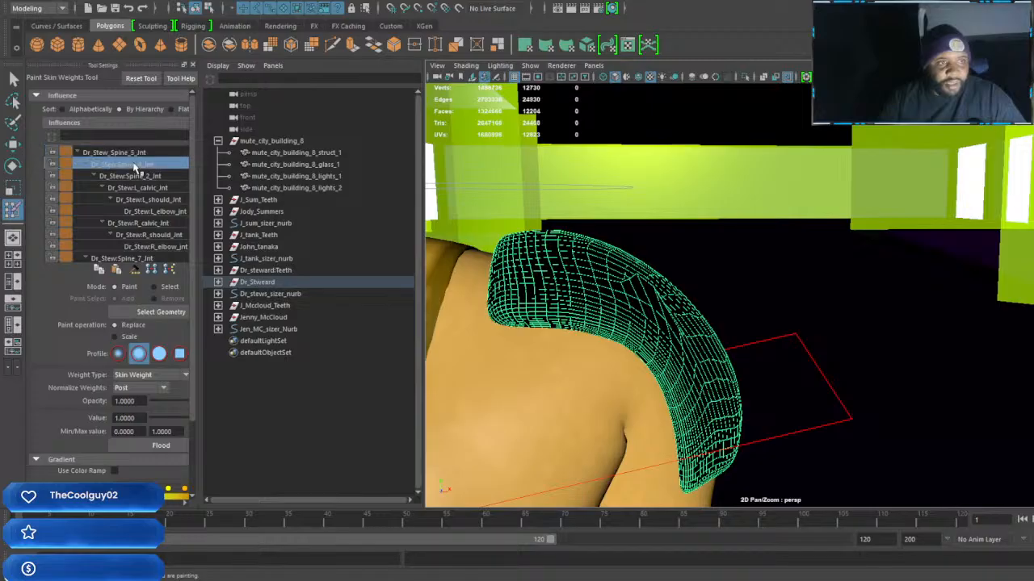
pyautogui.click(139, 176)
pyautogui.click(142, 188)
pyautogui.click(152, 200)
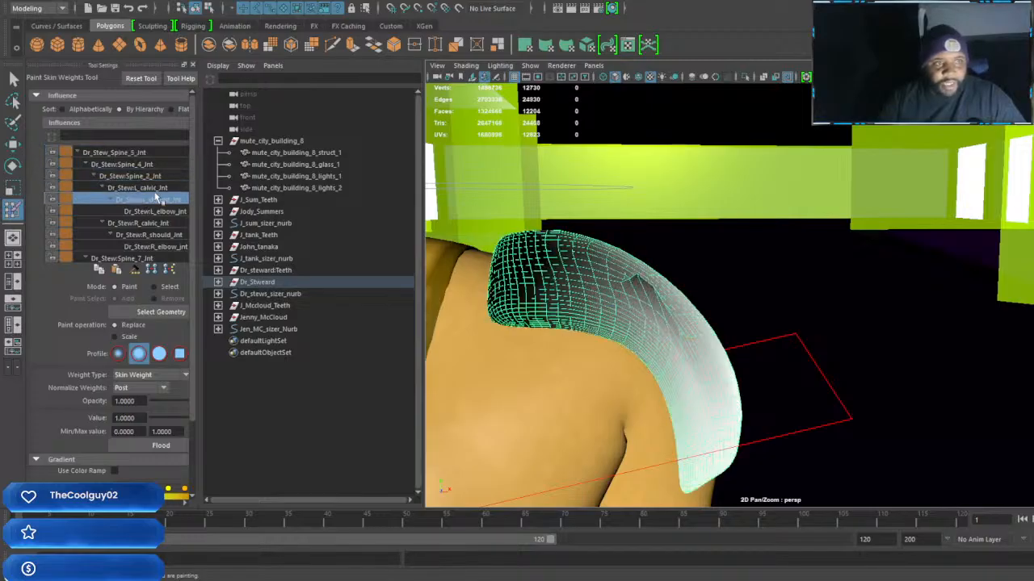
# Paint the Dr_Stew:L_should_jnt skin weights on the upper part of the left shoulder pad to smooth out its dent
pyautogui.moveTo(661, 284)
pyautogui.keyDown('shift'); pyautogui.mouseDown()
pyautogui.moveTo(641, 305)
pyautogui.moveTo(646, 288)
pyautogui.moveTo(632, 293)
pyautogui.moveTo(662, 284)
pyautogui.moveTo(648, 294)
pyautogui.moveTo(656, 302)
pyautogui.moveTo(642, 300)
pyautogui.mouseUp(); pyautogui.keyUp('shift')
pyautogui.moveTo(481, 294); pyautogui.dragTo(546, 295)
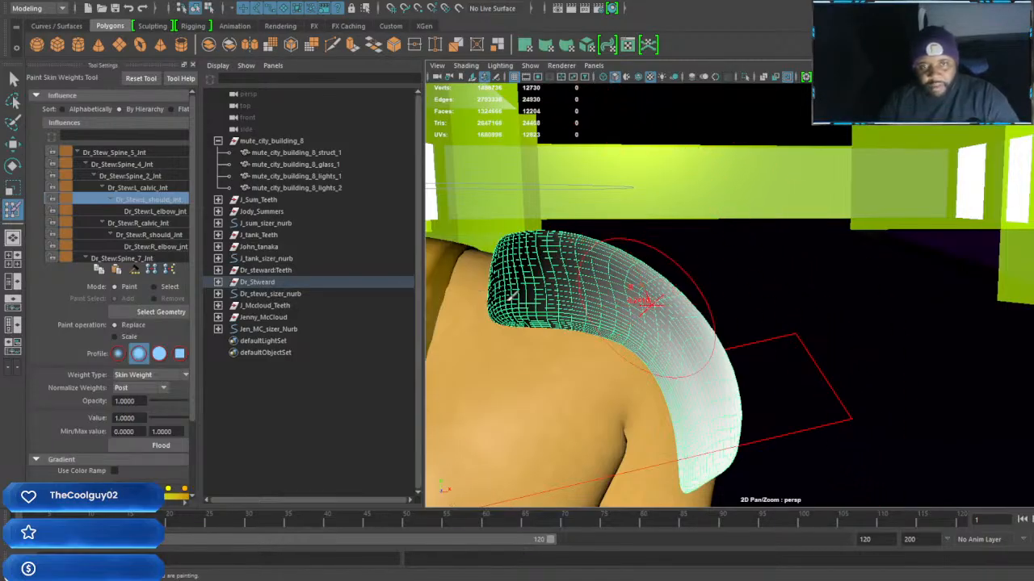
pyautogui.keyDown('alt'); pyautogui.moveTo(641, 293); pyautogui.dragTo(654, 298, button='middle'); pyautogui.keyUp('alt')
pyautogui.keyDown('alt'); pyautogui.moveTo(653, 298); pyautogui.dragTo(654, 293); pyautogui.keyUp('alt')
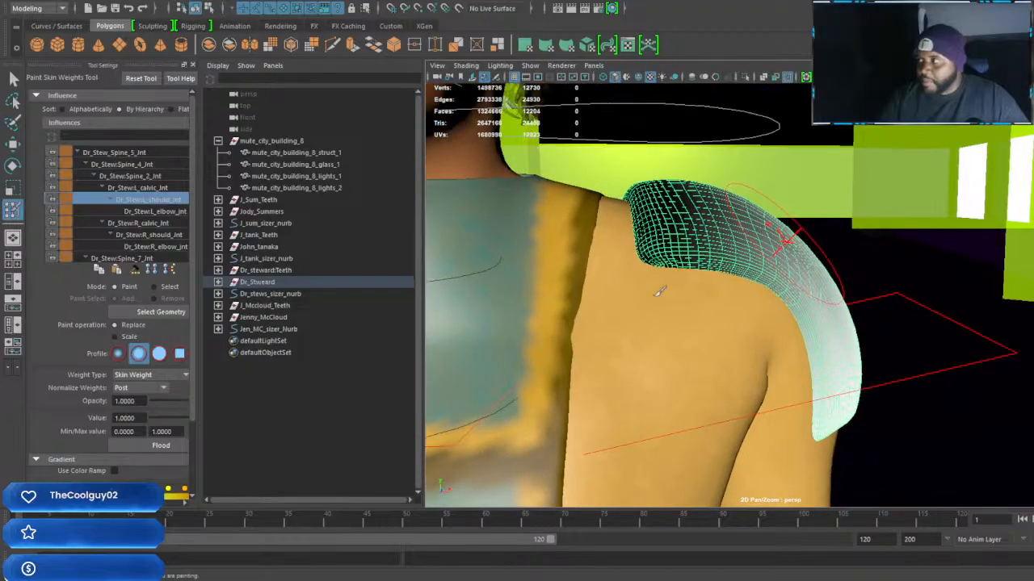
pyautogui.scroll(-5, 722, 309)
pyautogui.keyDown('alt'); pyautogui.moveTo(715, 293); pyautogui.dragTo(743, 293); pyautogui.keyUp('alt')
pyautogui.moveTo(743, 293)
pyautogui.keyDown('alt'); pyautogui.mouseDown(button='middle')
pyautogui.moveTo(717, 331)
pyautogui.moveTo(758, 290)
pyautogui.mouseUp(button='middle'); pyautogui.keyUp('alt')
pyautogui.moveTo(759, 289)
pyautogui.mouseDown()
pyautogui.moveTo(751, 299)
pyautogui.moveTo(749, 289)
pyautogui.moveTo(761, 300)
pyautogui.moveTo(750, 297)
pyautogui.moveTo(762, 283)
pyautogui.moveTo(746, 291)
pyautogui.moveTo(758, 319)
pyautogui.mouseUp()
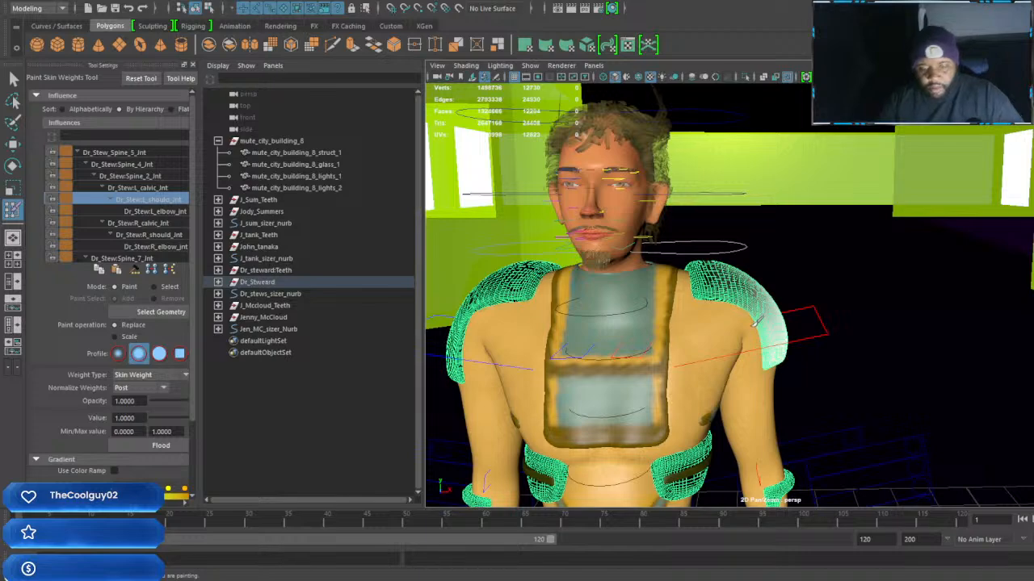
# Select both of Dr_Stweard's arm controls and lower them together vertically with the Move tool's axis orientation set to World
pyautogui.press('w')
pyautogui.keyDown('alt'); pyautogui.moveTo(754, 476); pyautogui.dragTo(773, 352, button='middle'); pyautogui.keyUp('alt')
pyautogui.scroll(-5, 773, 352)
pyautogui.scroll(6, 773, 352)
pyautogui.scroll(-3, 774, 351)
pyautogui.scroll(2, 776, 351)
pyautogui.keyDown('alt'); pyautogui.moveTo(776, 351); pyautogui.dragTo(635, 330); pyautogui.keyUp('alt')
pyautogui.keyDown('alt'); pyautogui.moveTo(635, 330); pyautogui.dragTo(667, 347, button='middle'); pyautogui.keyUp('alt')
pyautogui.click(718, 249)
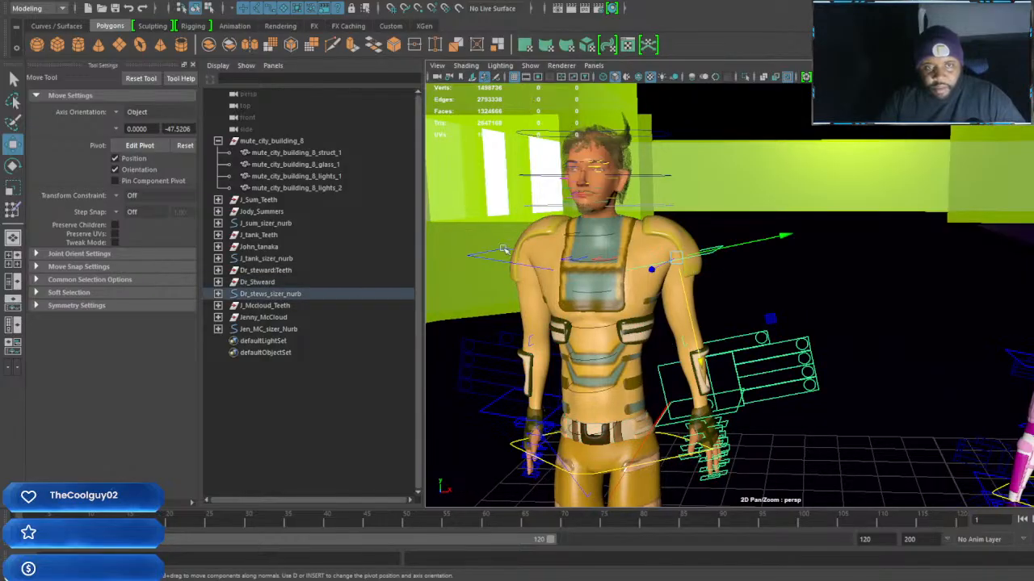
pyautogui.moveTo(539, 153); pyautogui.dragTo(539, 156)
pyautogui.hotkey('ctrl', 'z')
pyautogui.keyDown('ctrl'); pyautogui.keyDown('shift'); pyautogui.moveTo(543, 226); pyautogui.dragTo(486, 226, button='right'); pyautogui.keyUp('shift'); pyautogui.keyUp('ctrl')
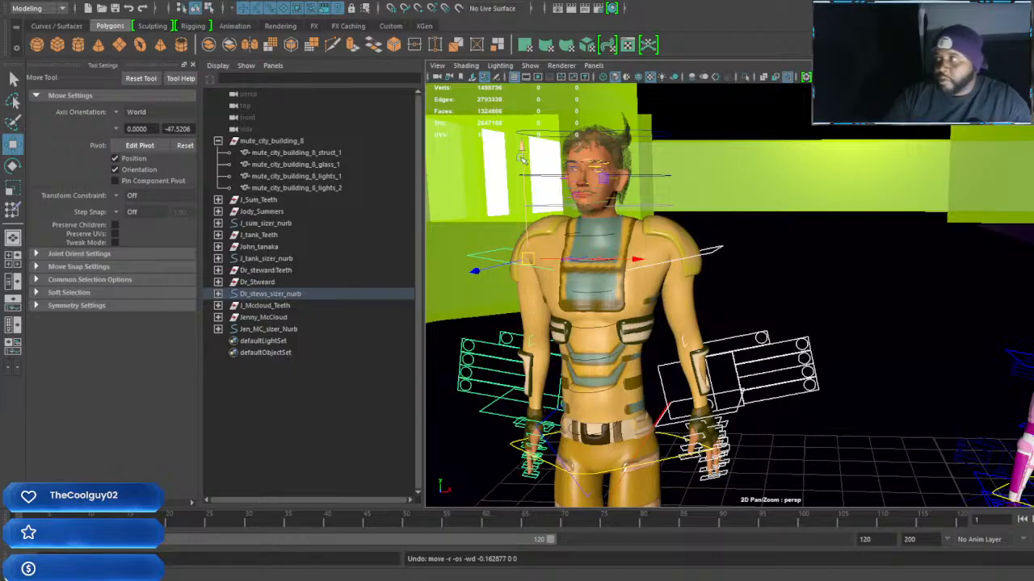
pyautogui.moveTo(523, 145); pyautogui.dragTo(528, 154)
# Examine Dr_Stweard's lowered shoulders and hanging hands from the side and up close
pyautogui.keyDown('alt'); pyautogui.moveTo(677, 280); pyautogui.dragTo(584, 283); pyautogui.keyUp('alt')
pyautogui.keyDown('alt'); pyautogui.moveTo(584, 283); pyautogui.dragTo(824, 297, button='middle'); pyautogui.keyUp('alt')
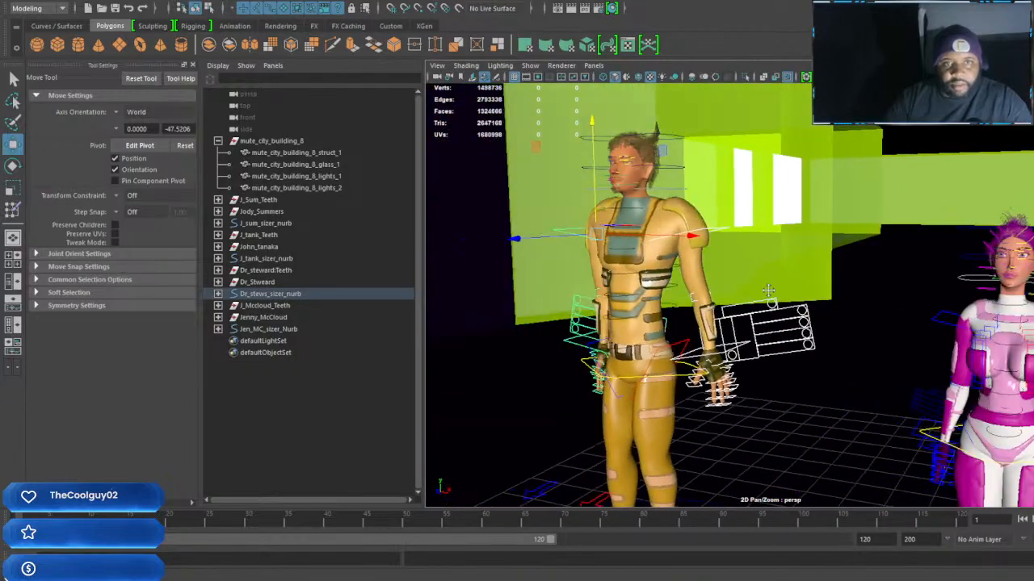
pyautogui.keyDown('alt'); pyautogui.moveTo(823, 297); pyautogui.dragTo(904, 311); pyautogui.keyUp('alt')
pyautogui.keyDown('alt'); pyautogui.moveTo(905, 311); pyautogui.dragTo(959, 334, button='middle'); pyautogui.keyUp('alt')
pyautogui.keyDown('alt'); pyautogui.moveTo(930, 329); pyautogui.dragTo(965, 352, button='right'); pyautogui.keyUp('alt')
pyautogui.keyDown('alt'); pyautogui.moveTo(995, 328); pyautogui.dragTo(929, 355, button='middle'); pyautogui.keyUp('alt')
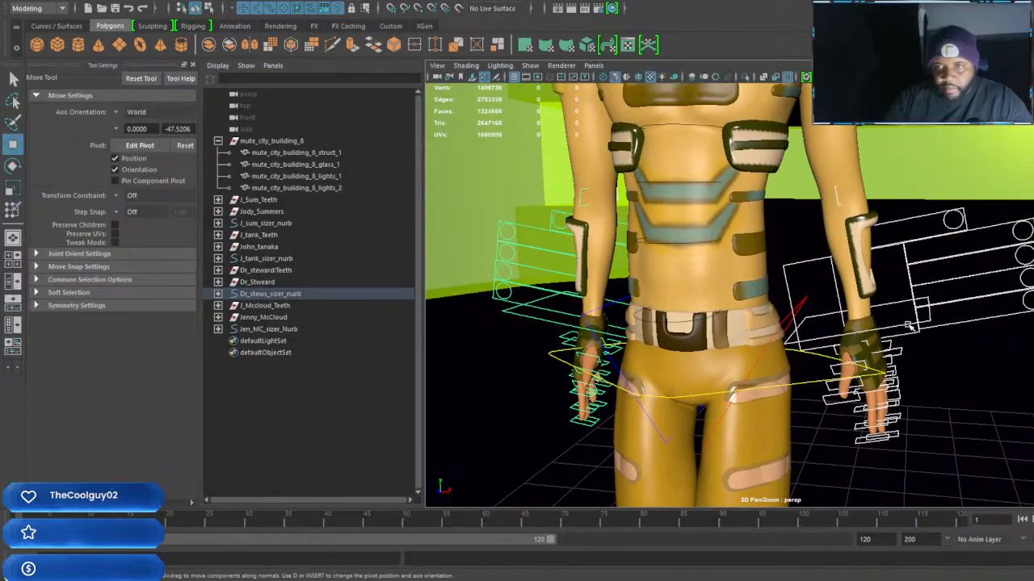
# Rotate both of Dr_Stweard's hand controls with the Rotate tool so that his hands hang straight down beside his hips
pyautogui.click(908, 327)
pyautogui.keyDown('alt'); pyautogui.moveTo(561, 340); pyautogui.dragTo(599, 333, button='middle'); pyautogui.keyUp('alt')
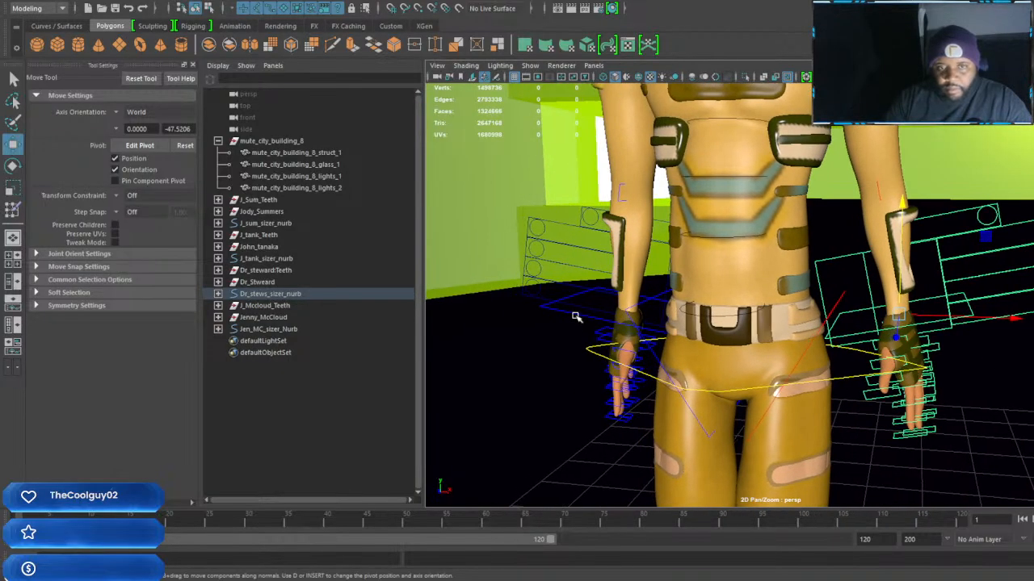
pyautogui.click(575, 315)
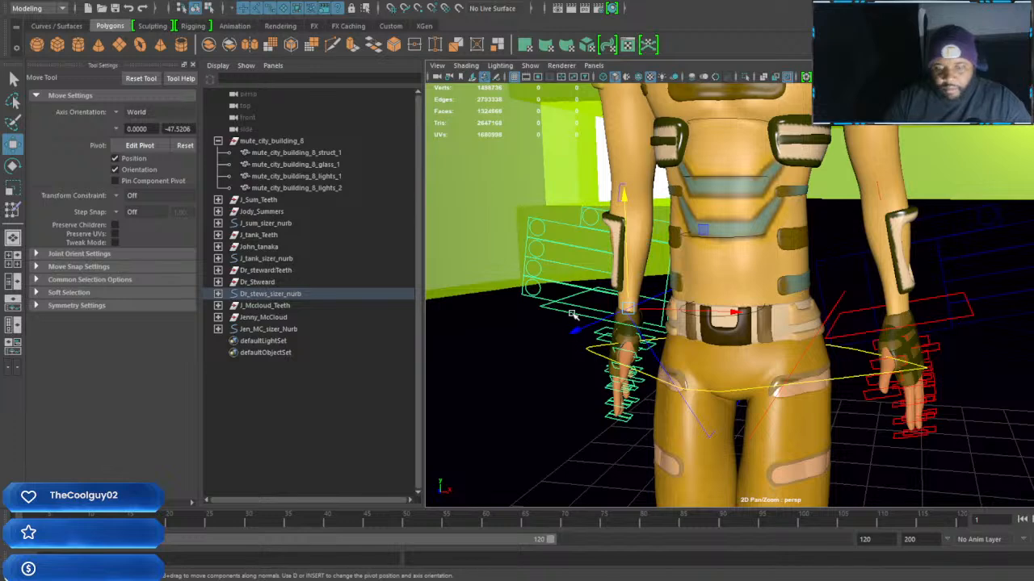
pyautogui.press('e')
pyautogui.moveTo(718, 261); pyautogui.dragTo(704, 239)
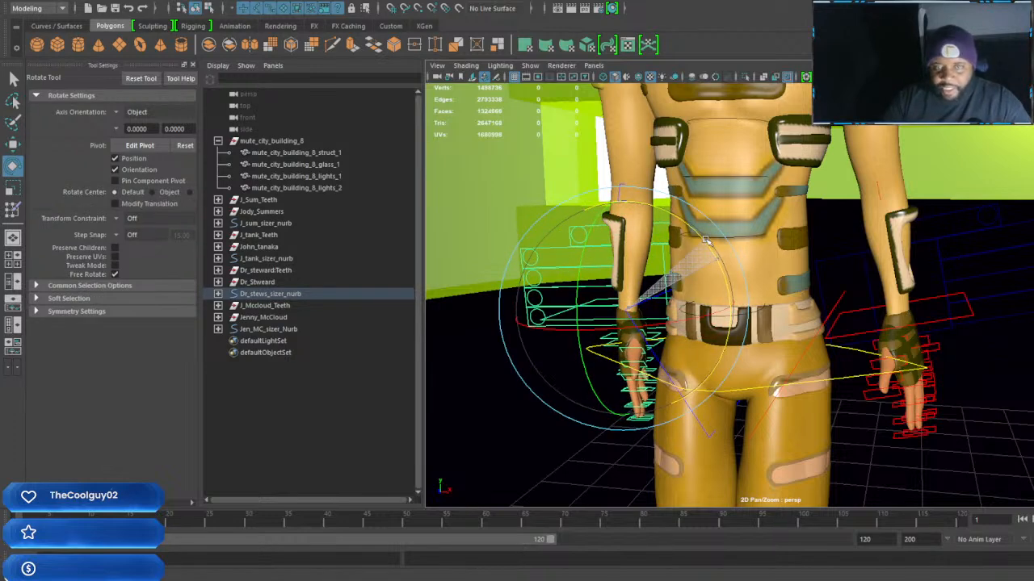
pyautogui.click(971, 319)
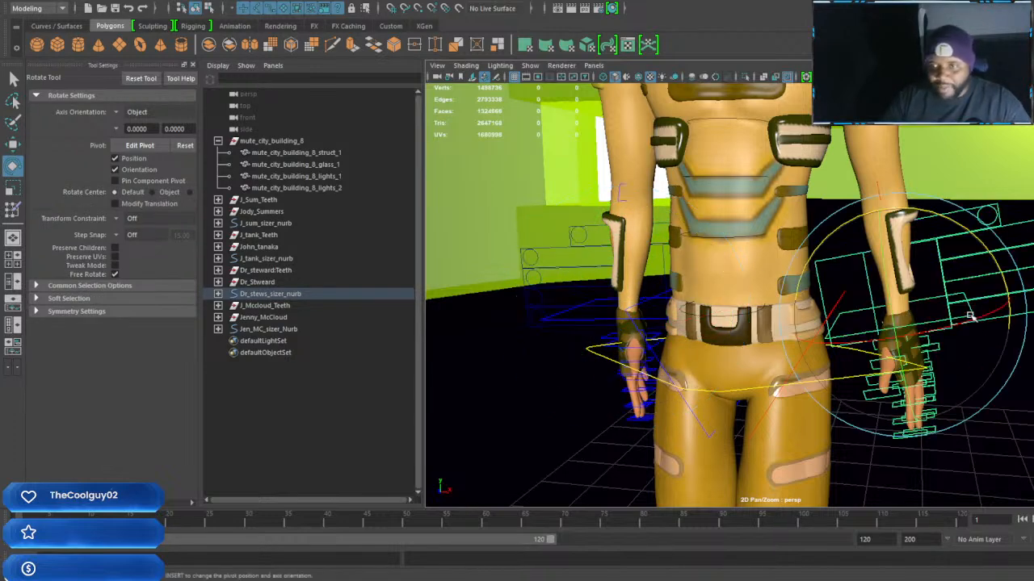
pyautogui.moveTo(966, 229); pyautogui.dragTo(973, 238)
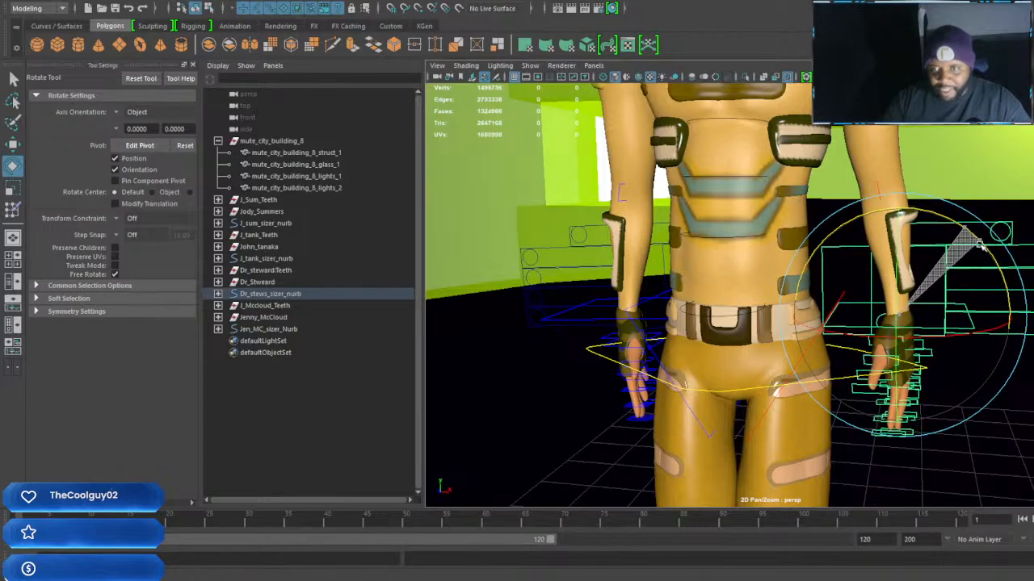
# Examine Dr_Stweard's adjusted pose and compare all four character rigs standing together inside the building
pyautogui.scroll(-10, 861, 295)
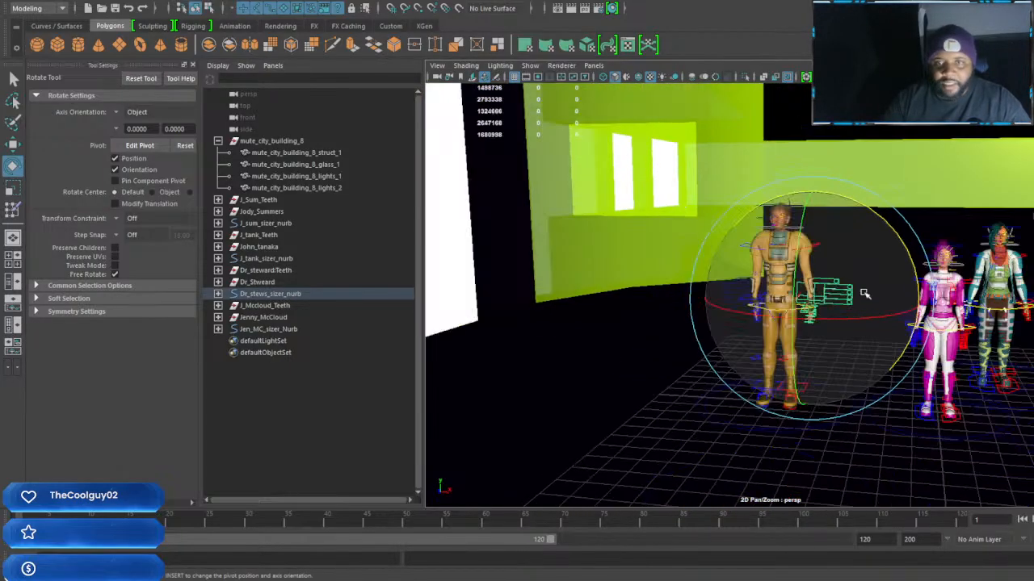
pyautogui.moveTo(864, 293)
pyautogui.keyDown('alt'); pyautogui.mouseDown()
pyautogui.moveTo(837, 295)
pyautogui.moveTo(888, 300)
pyautogui.moveTo(795, 301)
pyautogui.moveTo(856, 300)
pyautogui.mouseUp(); pyautogui.keyUp('alt')
pyautogui.keyDown('alt'); pyautogui.moveTo(856, 300); pyautogui.dragTo(800, 350, button='middle'); pyautogui.keyUp('alt')
pyautogui.scroll(8, 805, 302)
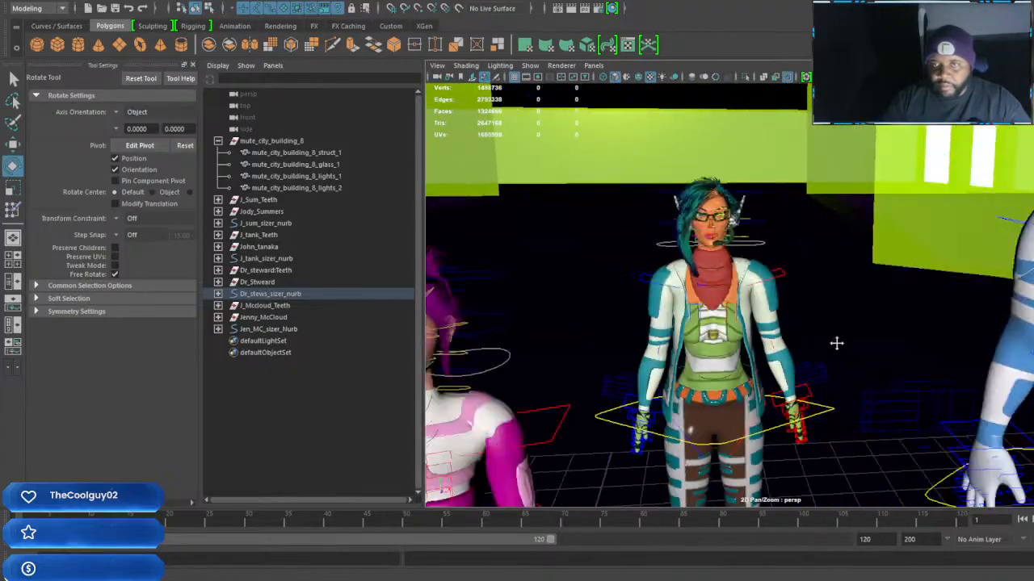
pyautogui.scroll(-8, 861, 325)
pyautogui.scroll(8, 860, 325)
pyautogui.scroll(-8, 850, 329)
pyautogui.scroll(4, 841, 343)
pyautogui.scroll(-6, 817, 357)
pyautogui.scroll(-3, 800, 351)
pyautogui.keyDown('alt'); pyautogui.moveTo(801, 350); pyautogui.dragTo(777, 303); pyautogui.keyUp('alt')
pyautogui.scroll(-3, 766, 343)
pyautogui.scroll(-8, 914, 309)
pyautogui.moveTo(816, 153)
pyautogui.keyDown('alt'); pyautogui.mouseDown()
pyautogui.moveTo(791, 125)
pyautogui.moveTo(814, 153)
pyautogui.mouseUp(); pyautogui.keyUp('alt')
pyautogui.keyDown('alt'); pyautogui.moveTo(763, 242); pyautogui.dragTo(796, 253); pyautogui.keyUp('alt')
pyautogui.keyDown('alt'); pyautogui.moveTo(796, 253); pyautogui.dragTo(882, 317, button='right'); pyautogui.keyUp('alt')
pyautogui.keyDown('alt'); pyautogui.moveTo(888, 322); pyautogui.dragTo(751, 323); pyautogui.keyUp('alt')
pyautogui.keyDown('alt'); pyautogui.moveTo(751, 323); pyautogui.dragTo(839, 360, button='right'); pyautogui.keyUp('alt')
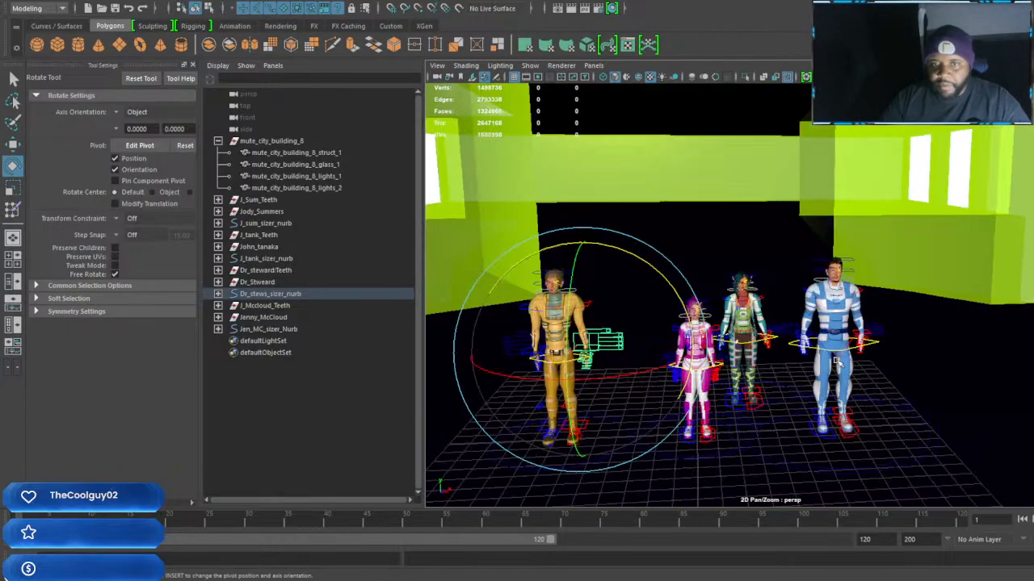
pyautogui.keyDown('alt'); pyautogui.moveTo(839, 360); pyautogui.dragTo(856, 389); pyautogui.keyUp('alt')
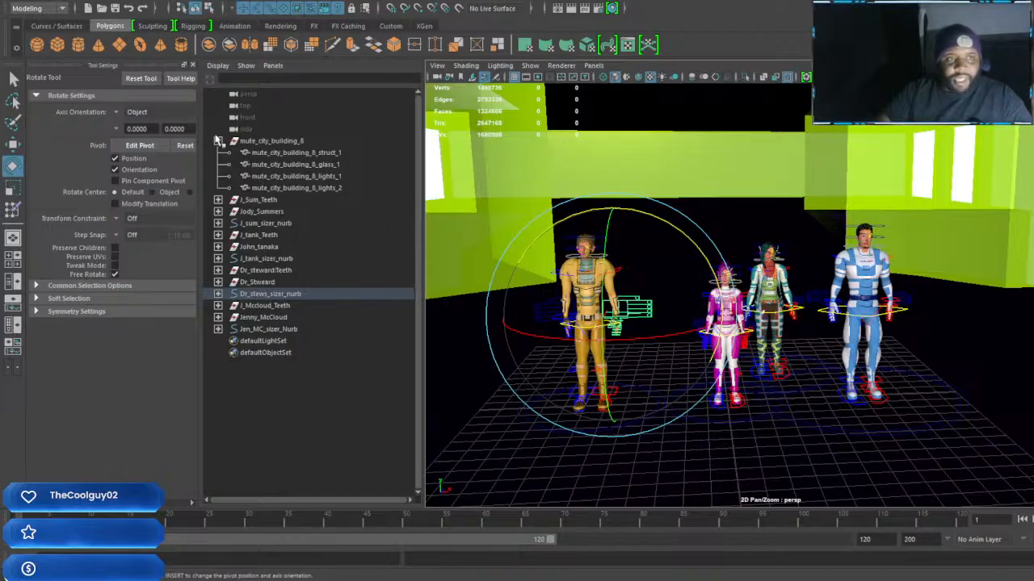
# Collapse the mute_city_building_8 group's hierarchy and view the four characters against the interior walls
pyautogui.click(218, 141)
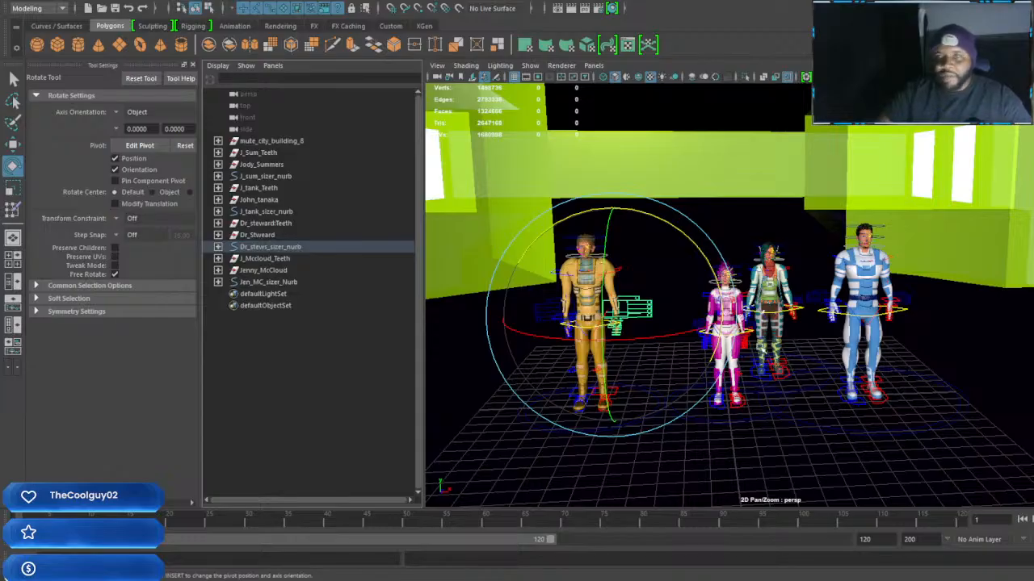
pyautogui.keyDown('alt'); pyautogui.moveTo(840, 387); pyautogui.dragTo(818, 396); pyautogui.keyUp('alt')
pyautogui.keyDown('alt'); pyautogui.moveTo(818, 396); pyautogui.dragTo(891, 376, button='middle'); pyautogui.keyUp('alt')
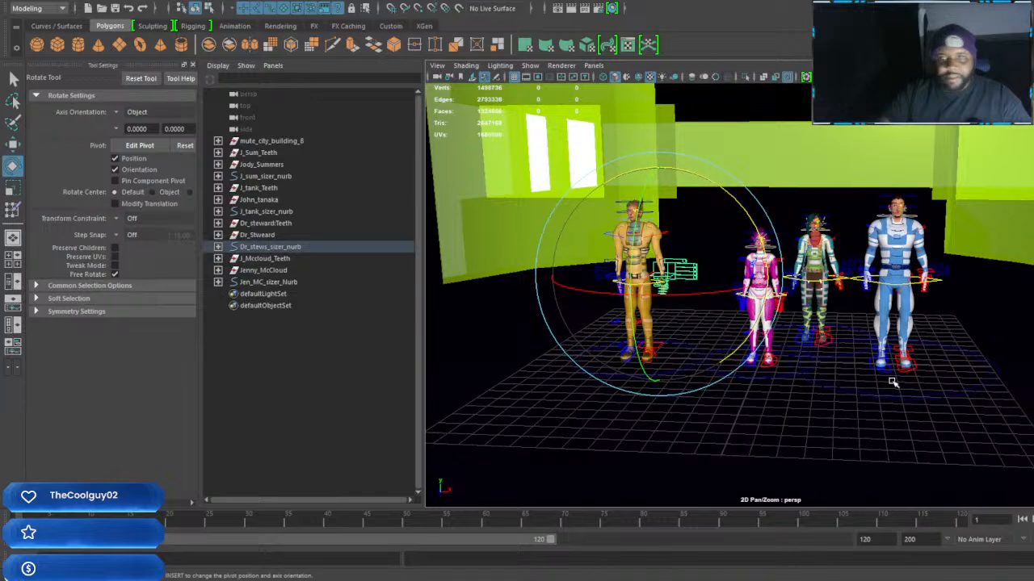
pyautogui.scroll(5, 891, 379)
pyautogui.scroll(-5, 892, 380)
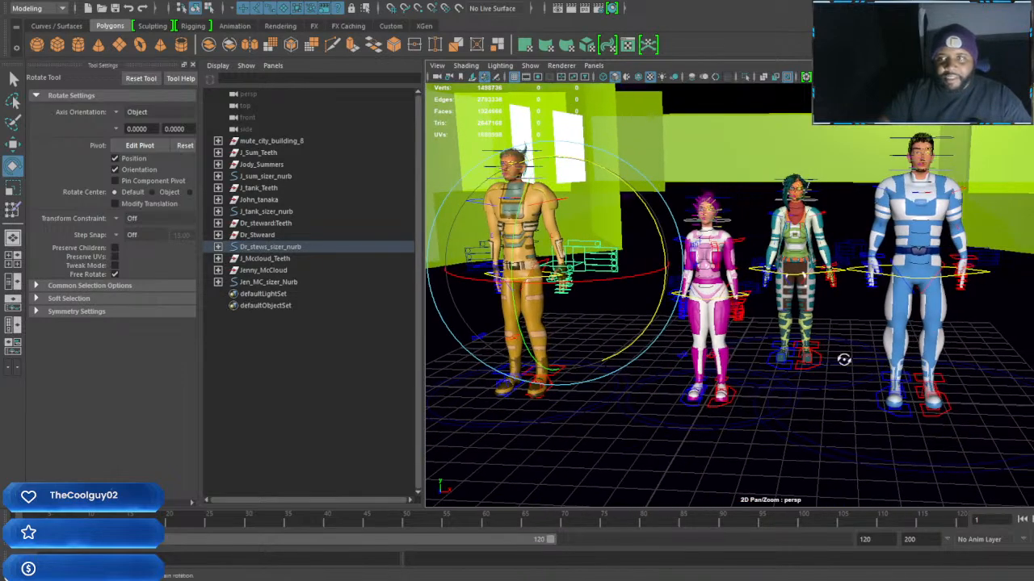
pyautogui.scroll(2, 848, 361)
pyautogui.keyDown('alt'); pyautogui.moveTo(866, 373); pyautogui.dragTo(856, 367, button='middle'); pyautogui.keyUp('alt')
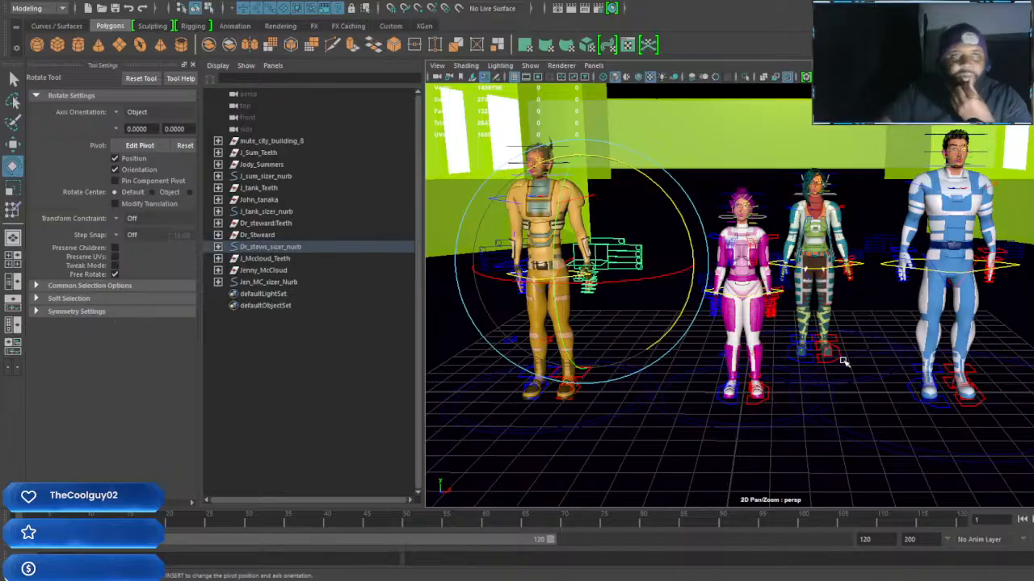
# Create a polygon cube at the grid's centre and rename it building_8_wall__01
pyautogui.click(56, 45)
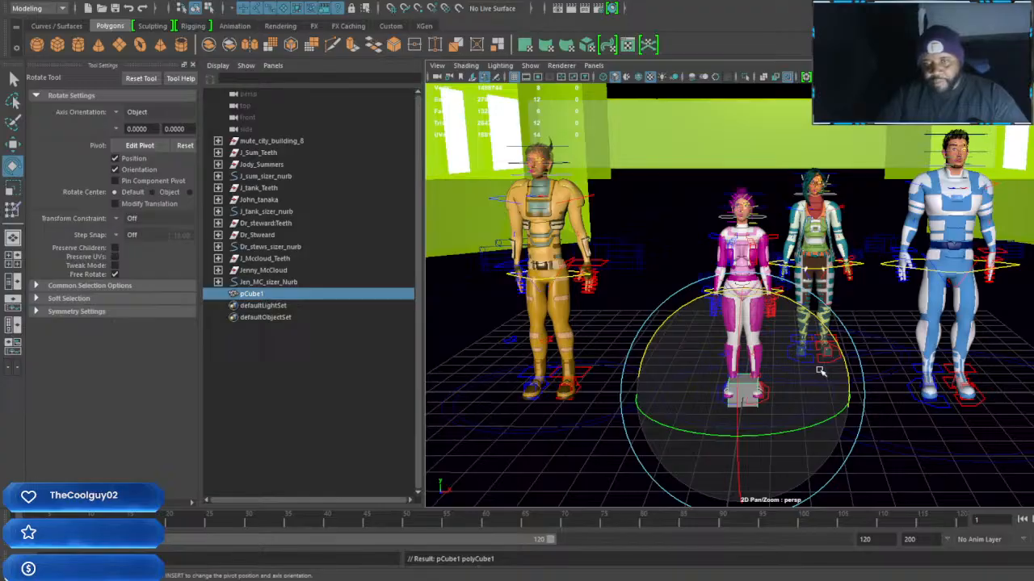
pyautogui.moveTo(1032, 160); pyautogui.dragTo(898, 71)
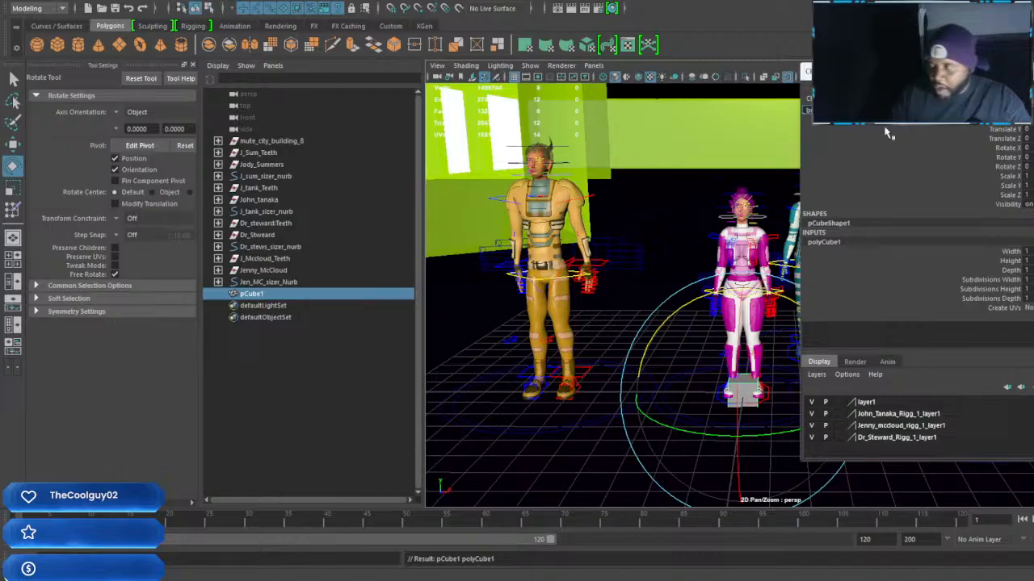
pyautogui.press('Return')
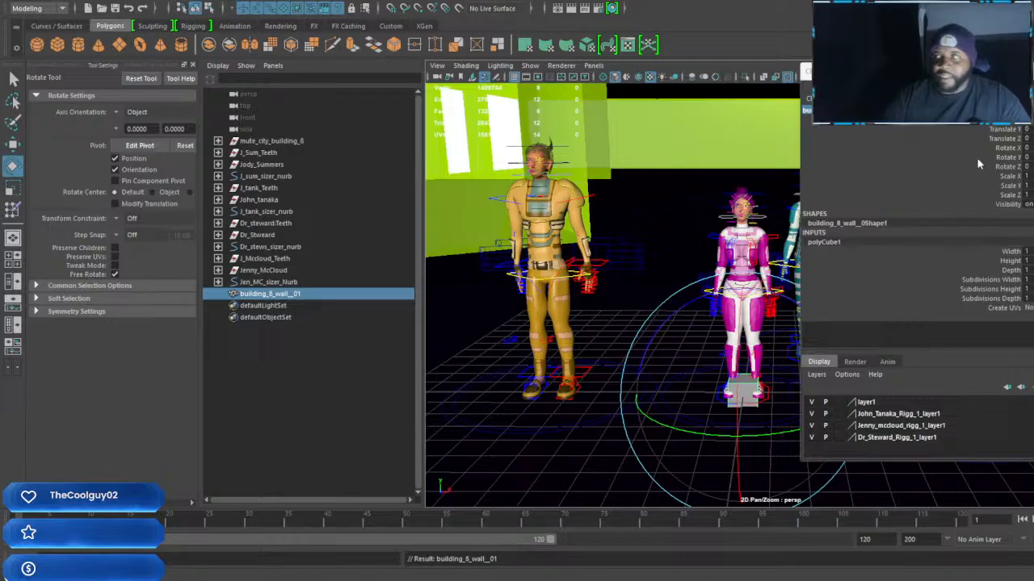
# Open the Hypershade and browse through the scene's existing materials
pyautogui.moveTo(1032, 162); pyautogui.dragTo(832, 70)
pyautogui.scroll(-3, 636, 170)
pyautogui.scroll(-4, 633, 170)
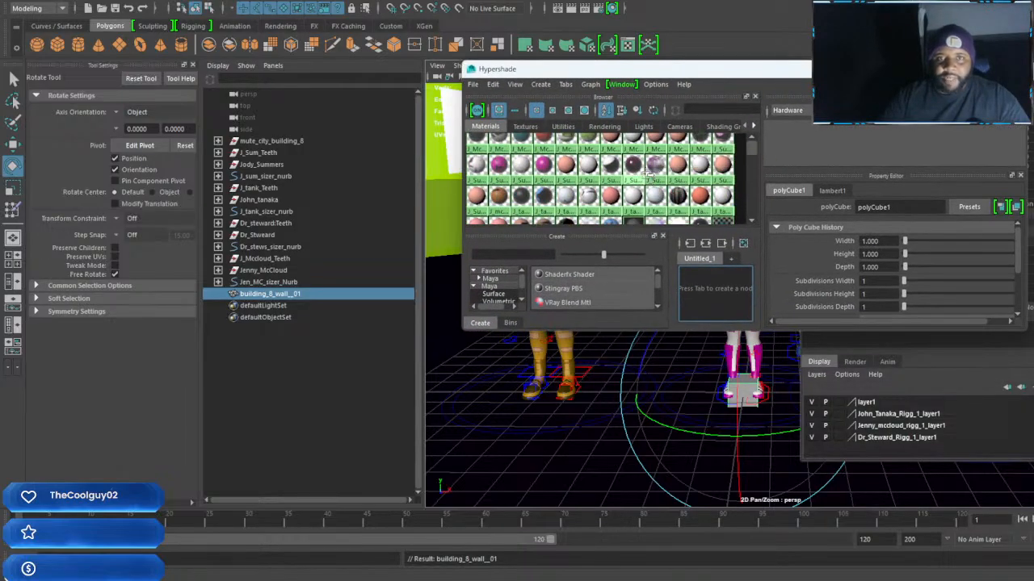
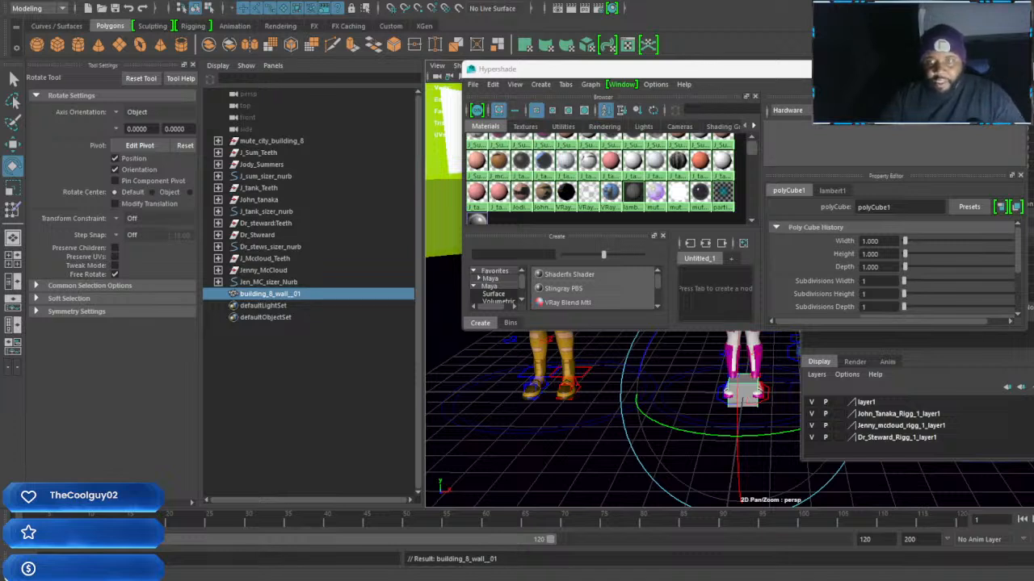
# Delete the building_8_wall__01 cube's construction history and create a new VRay Mtl material in the Hypershade
pyautogui.hotkey('alt', 'shift', 'd')
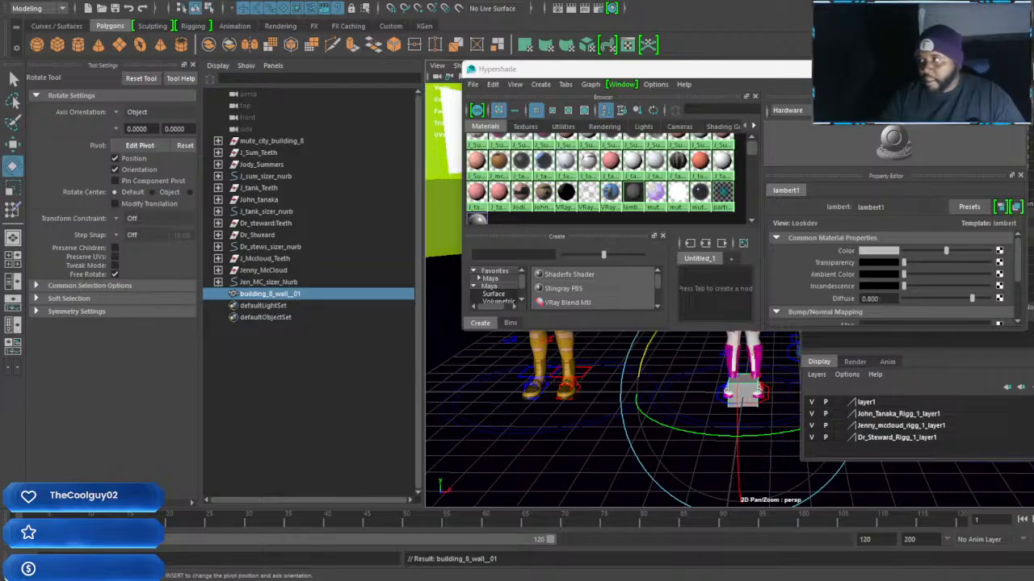
pyautogui.click(1015, 69)
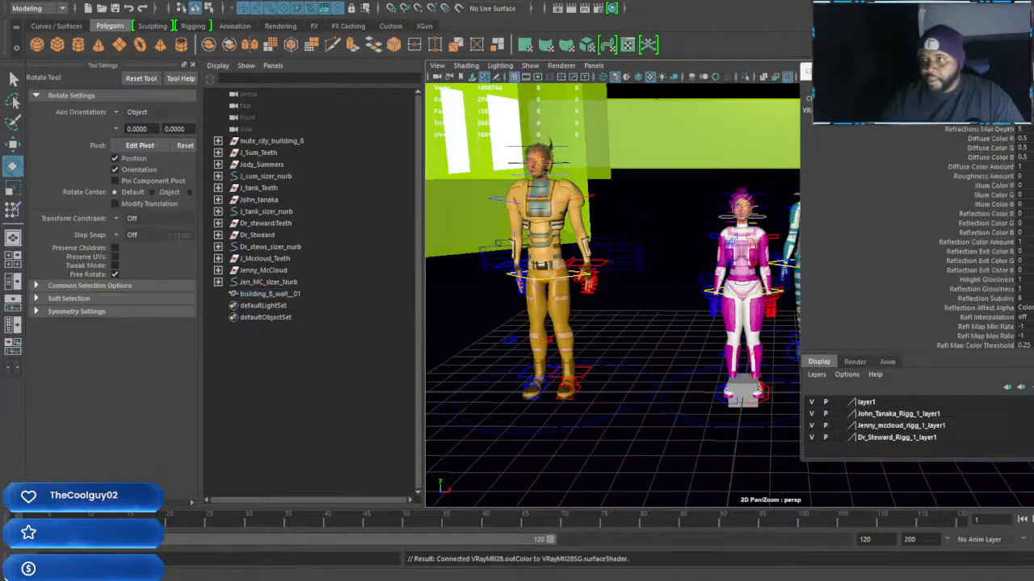
pyautogui.moveTo(1033, 46); pyautogui.dragTo(888, 46)
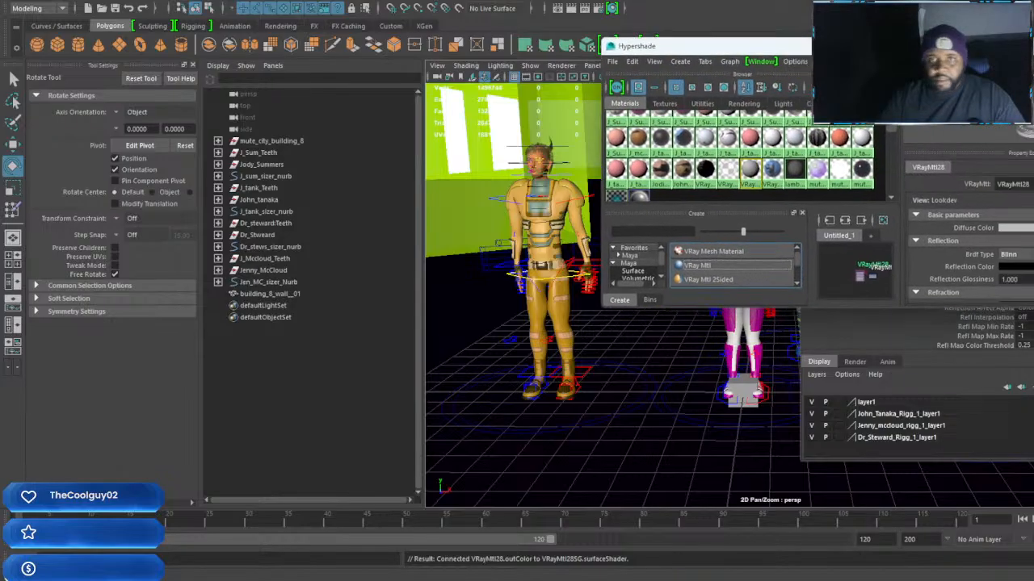
# Rename the VRayMtl2 material TRansparent_hair
pyautogui.click(728, 169)
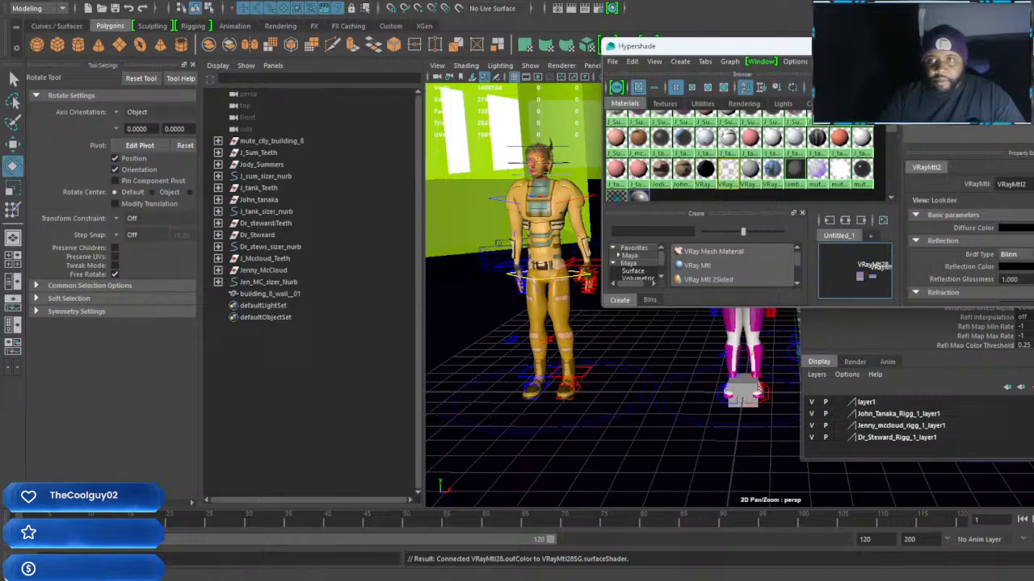
pyautogui.click(1026, 184)
pyautogui.moveTo(1026, 184); pyautogui.dragTo(942, 197)
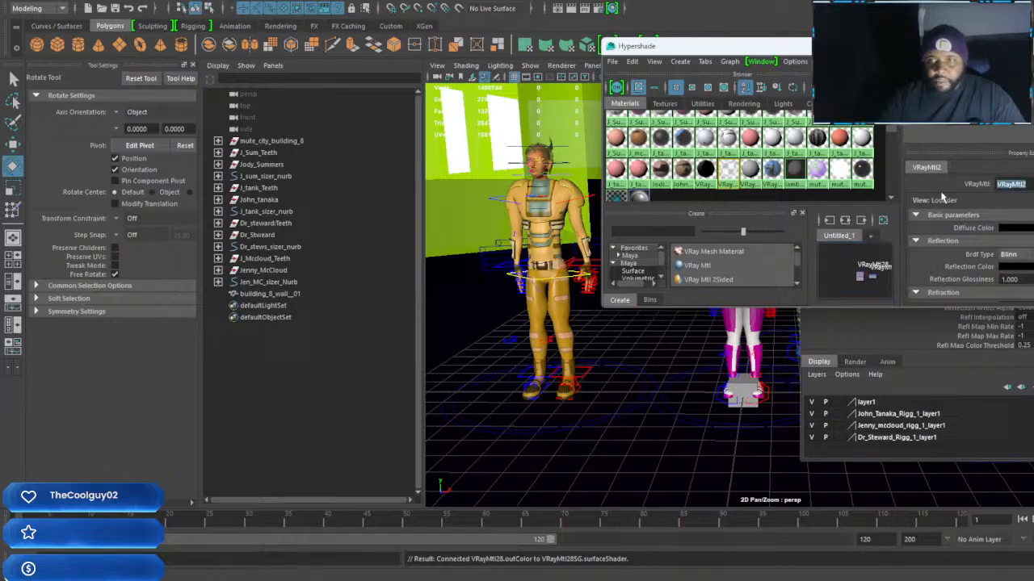
pyautogui.write('TRansparent')
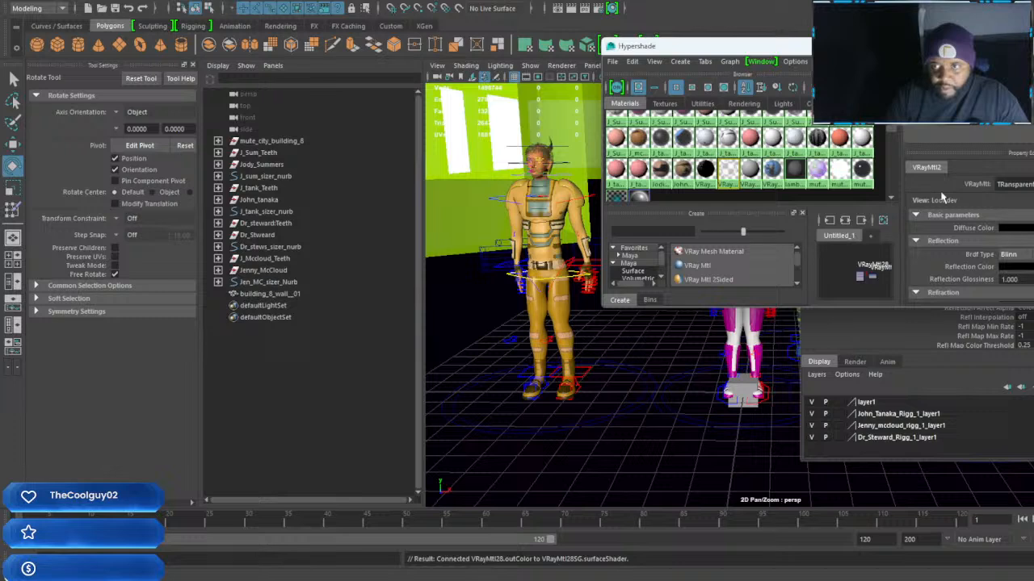
pyautogui.press('Return')
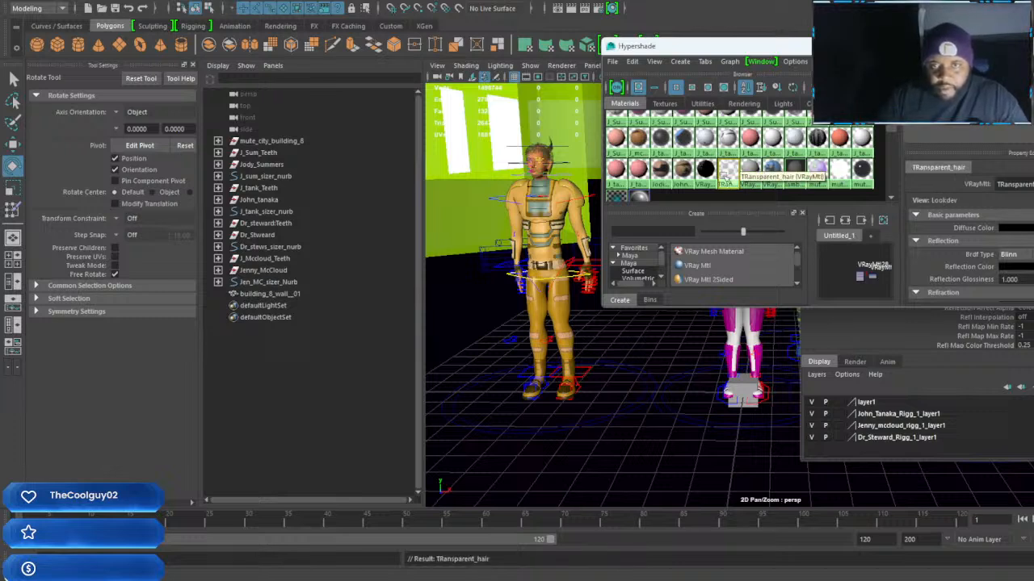
# Rename the new VRay material Building_8_wall_mat_01 and close the Hypershade
pyautogui.click(749, 169)
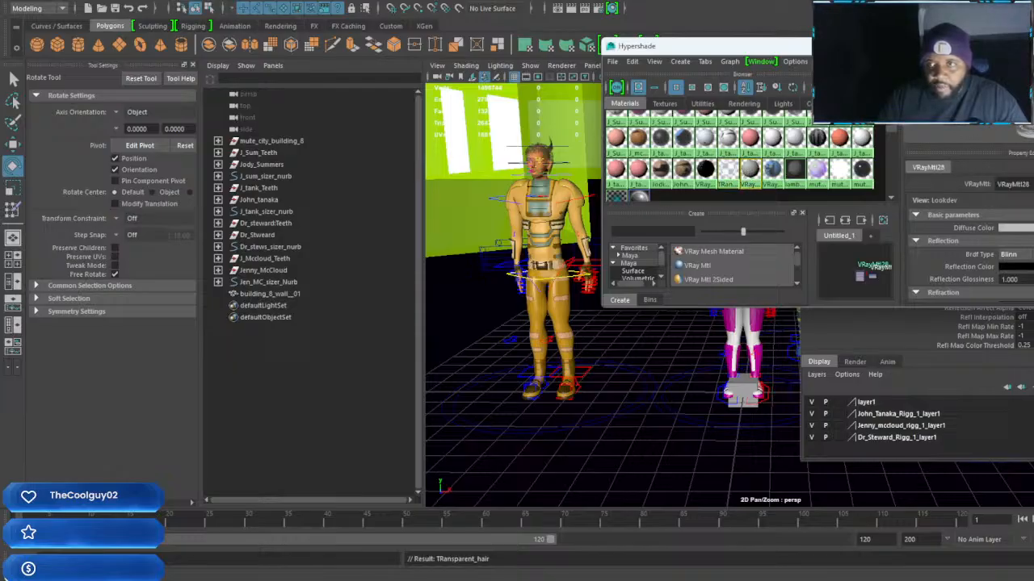
pyautogui.moveTo(1030, 185); pyautogui.dragTo(884, 197)
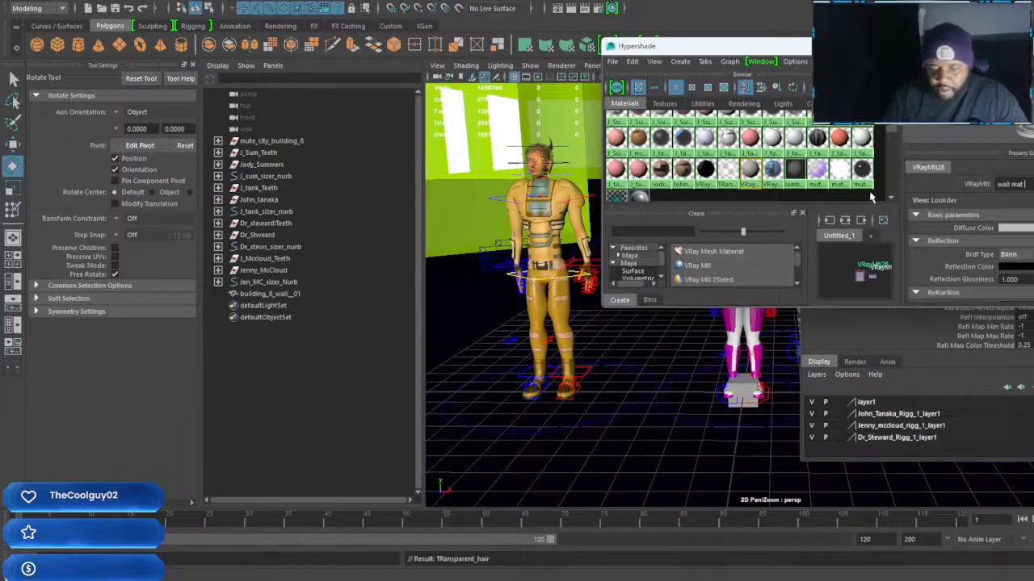
pyautogui.write('wall_mat_01')
pyautogui.press('Return')
pyautogui.scroll(-1, 869, 191)
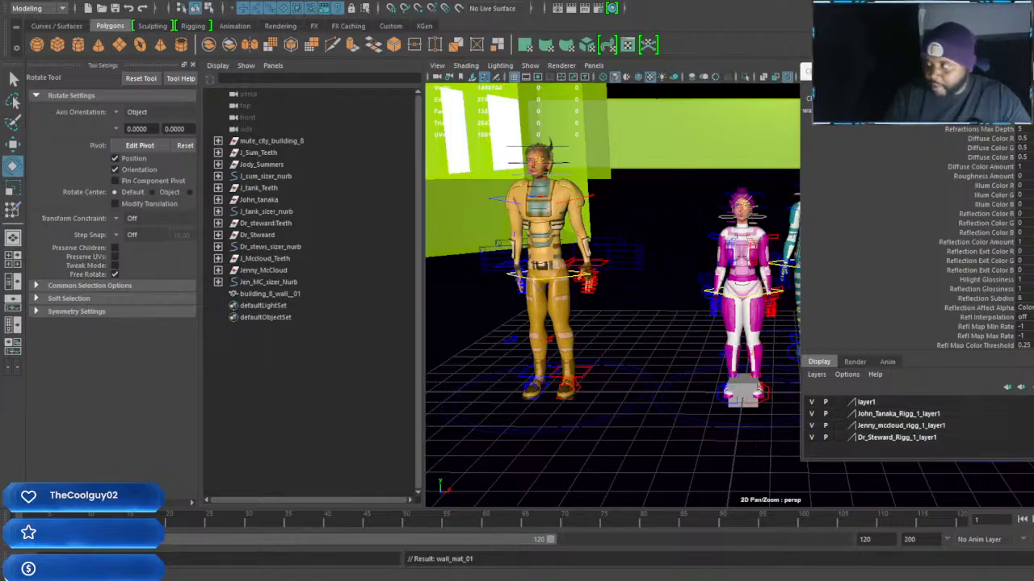
pyautogui.press('Return')
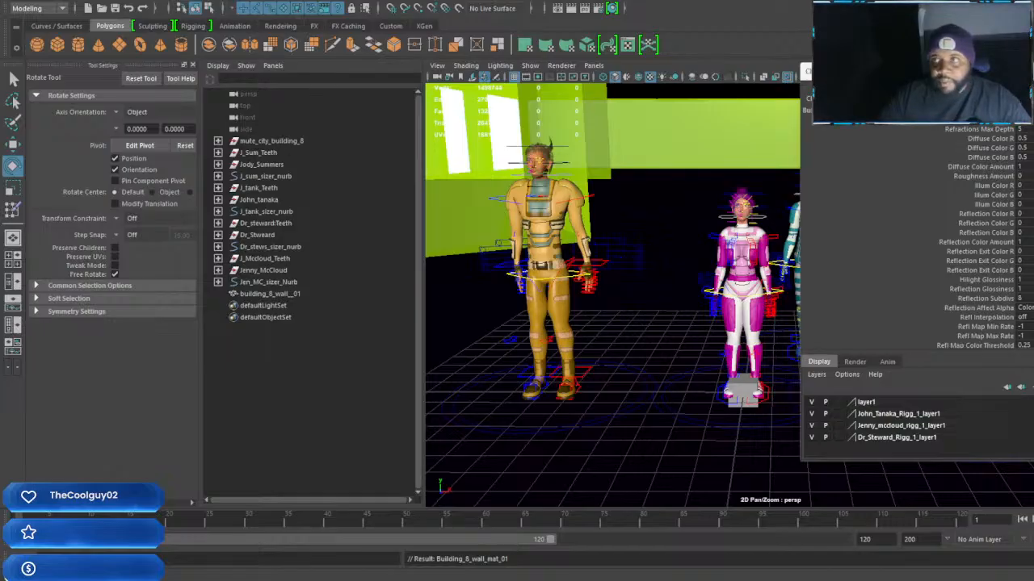
pyautogui.click(1030, 71)
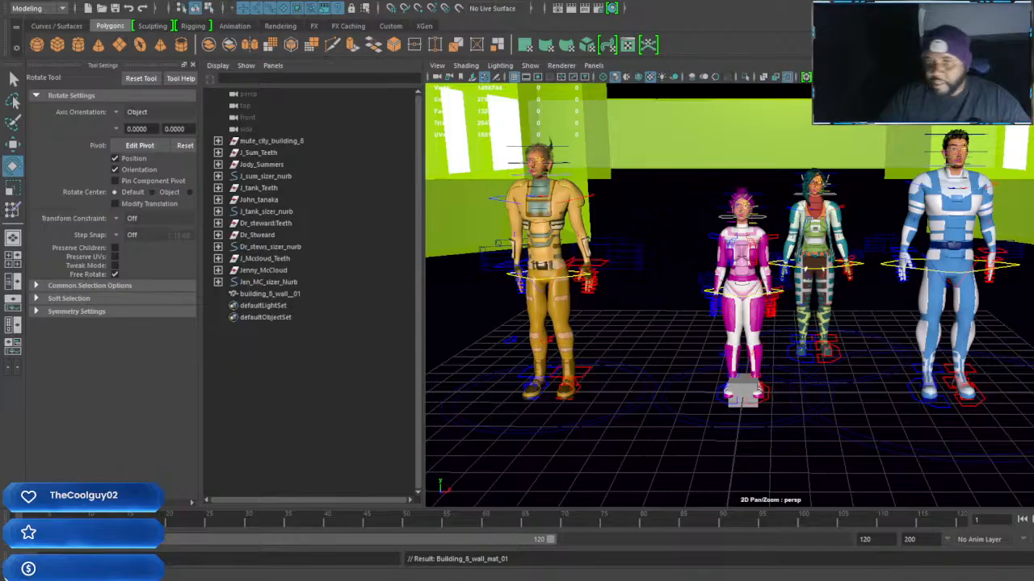
# Examine the wall cube and characters from several angles inside the building, and select the mute_city_building_8 group
pyautogui.scroll(-3, 770, 369)
pyautogui.keyDown('alt'); pyautogui.moveTo(771, 370); pyautogui.dragTo(980, 321); pyautogui.keyUp('alt')
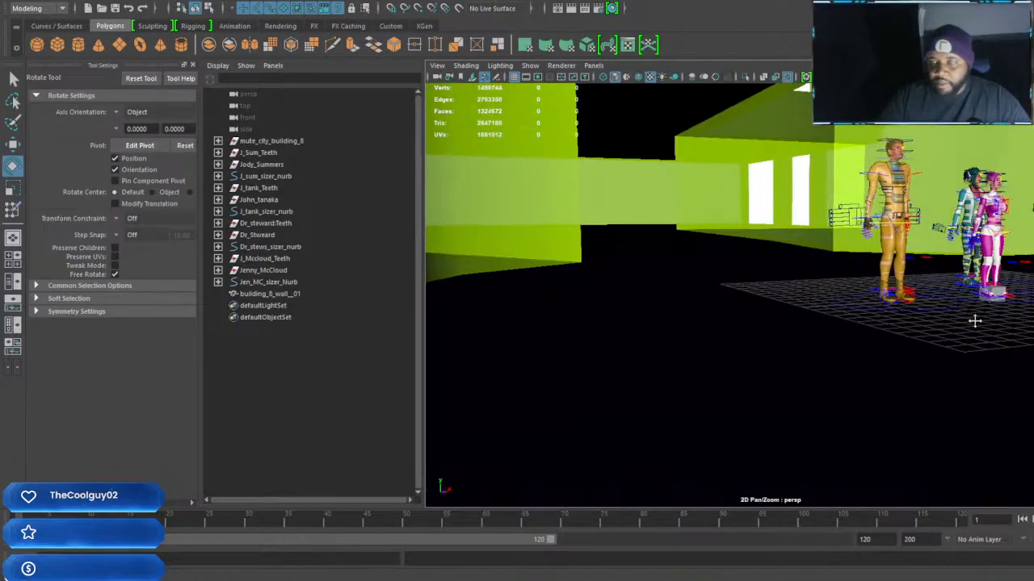
pyautogui.keyDown('alt'); pyautogui.moveTo(980, 320); pyautogui.dragTo(872, 322, button='middle'); pyautogui.keyUp('alt')
pyautogui.scroll(5, 872, 324)
pyautogui.keyDown('alt'); pyautogui.moveTo(872, 324); pyautogui.dragTo(884, 282); pyautogui.keyUp('alt')
pyautogui.click(904, 335)
pyautogui.scroll(-5, 894, 339)
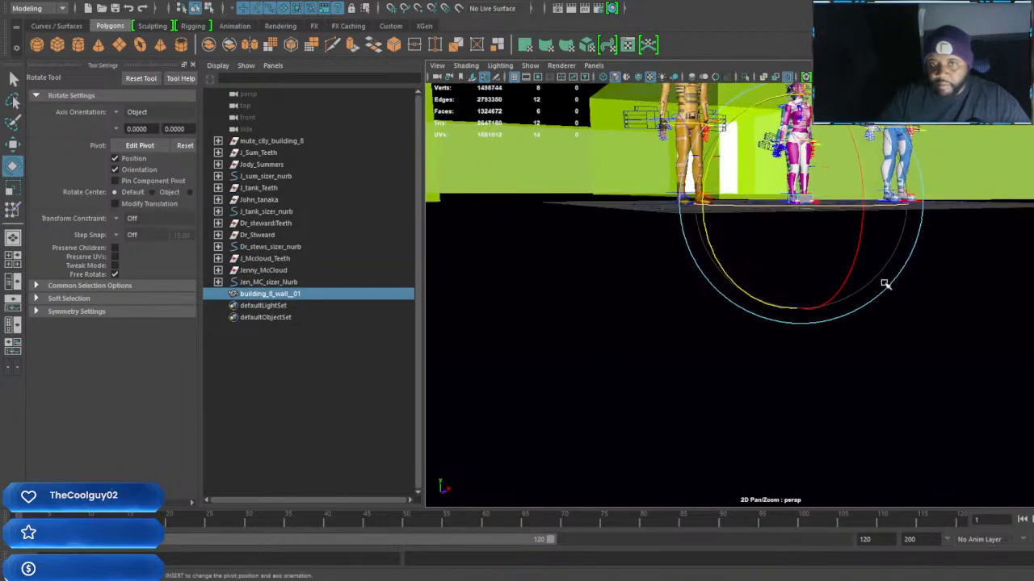
pyautogui.click(1001, 272)
pyautogui.keyDown('alt'); pyautogui.moveTo(994, 272); pyautogui.dragTo(932, 288); pyautogui.keyUp('alt')
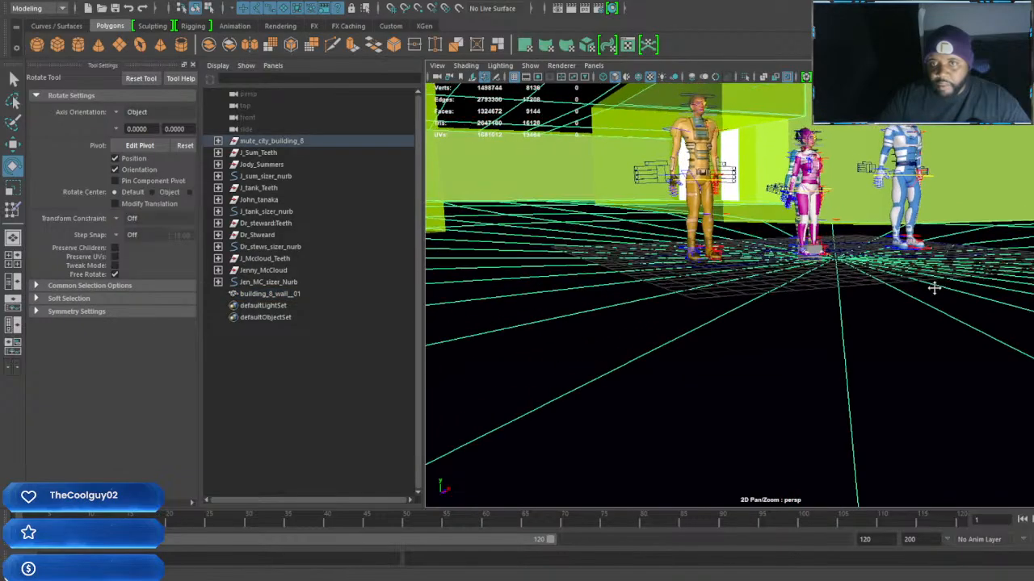
pyautogui.click(933, 288)
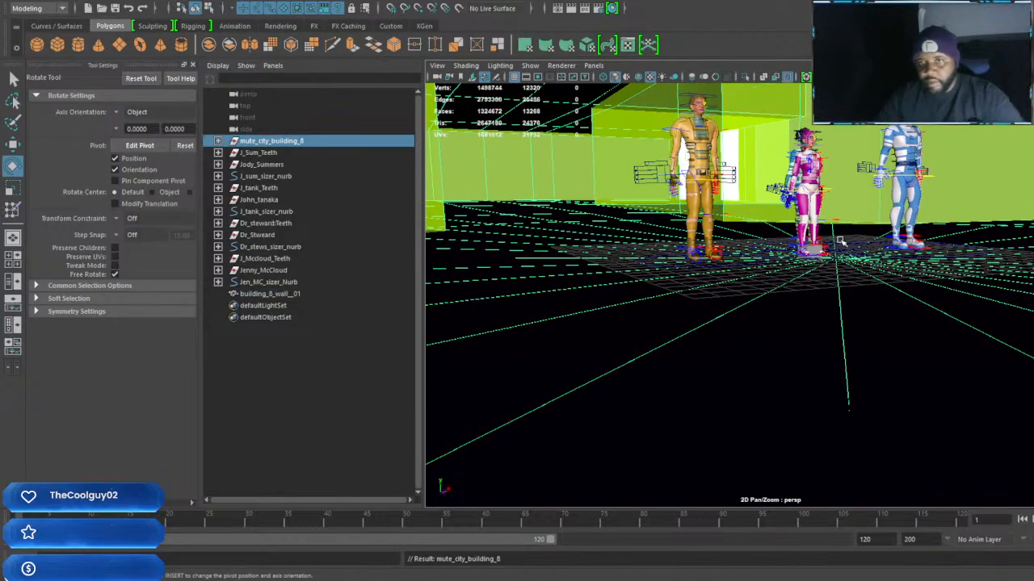
# Frame mute_city_building_8 and examine how the wall cube and the characters' feet sit against the building floor
pyautogui.press('w')
pyautogui.press('f')
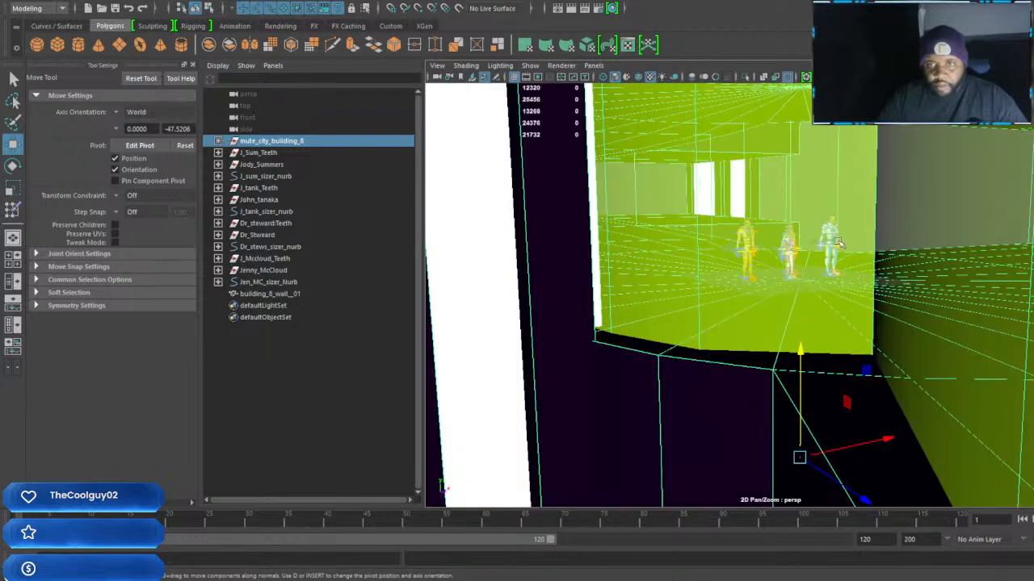
pyautogui.keyDown('alt'); pyautogui.moveTo(840, 282); pyautogui.dragTo(817, 395); pyautogui.keyUp('alt')
pyautogui.keyDown('alt'); pyautogui.moveTo(816, 395); pyautogui.dragTo(831, 414, button='middle'); pyautogui.keyUp('alt')
pyautogui.moveTo(760, 411); pyautogui.dragTo(761, 400)
pyautogui.keyDown('alt'); pyautogui.moveTo(780, 280); pyautogui.dragTo(817, 289); pyautogui.keyUp('alt')
pyautogui.keyDown('alt'); pyautogui.moveTo(818, 289); pyautogui.dragTo(862, 348, button='right'); pyautogui.keyUp('alt')
pyautogui.scroll(-10, 870, 345)
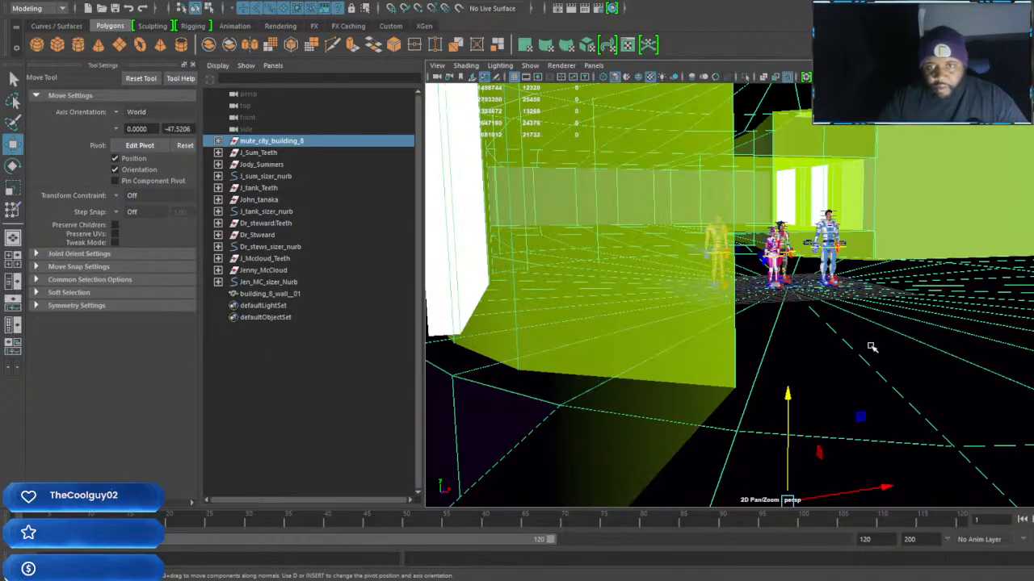
pyautogui.keyDown('alt'); pyautogui.moveTo(871, 347); pyautogui.dragTo(776, 424); pyautogui.keyUp('alt')
pyautogui.scroll(-5, 777, 323)
pyautogui.scroll(8, 809, 227)
pyautogui.scroll(10, 833, 272)
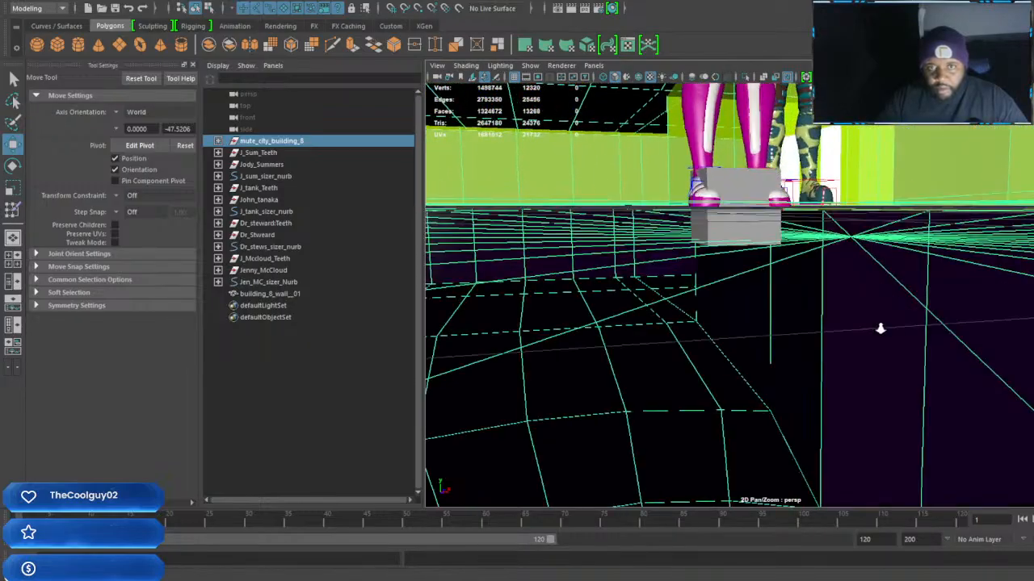
pyautogui.scroll(8, 872, 276)
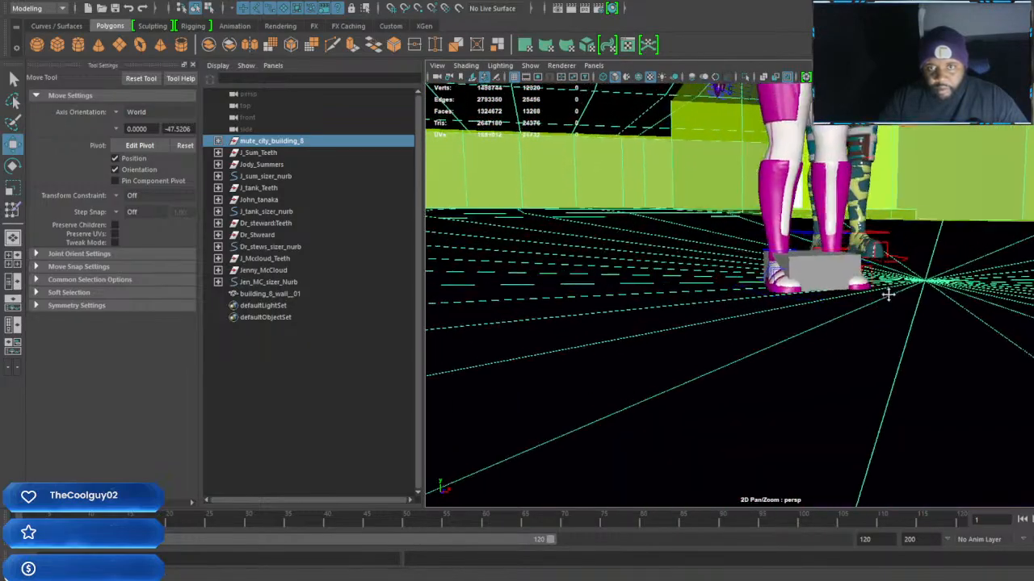
pyautogui.scroll(4, 896, 319)
pyautogui.scroll(-7, 886, 281)
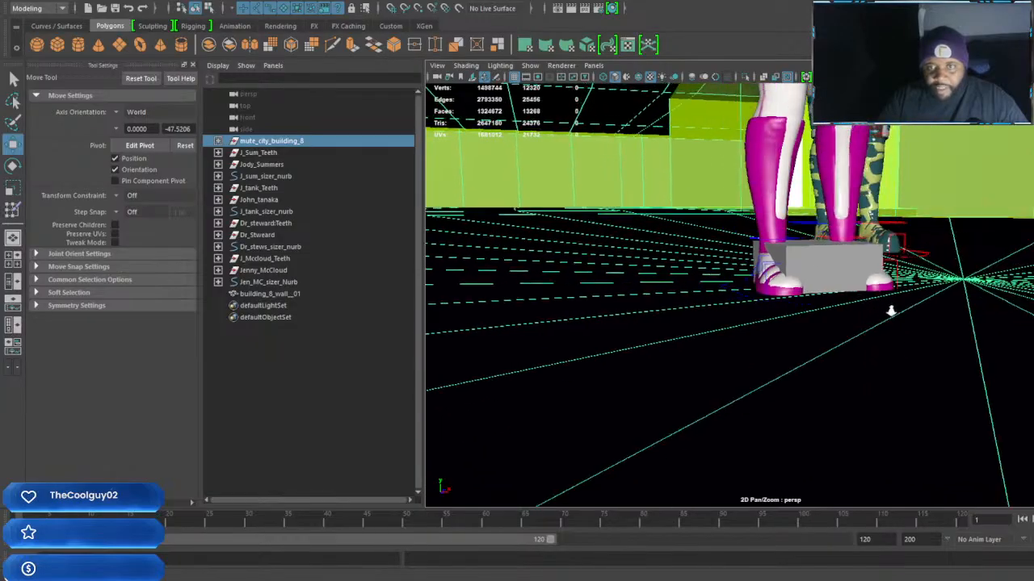
pyautogui.scroll(1, 880, 294)
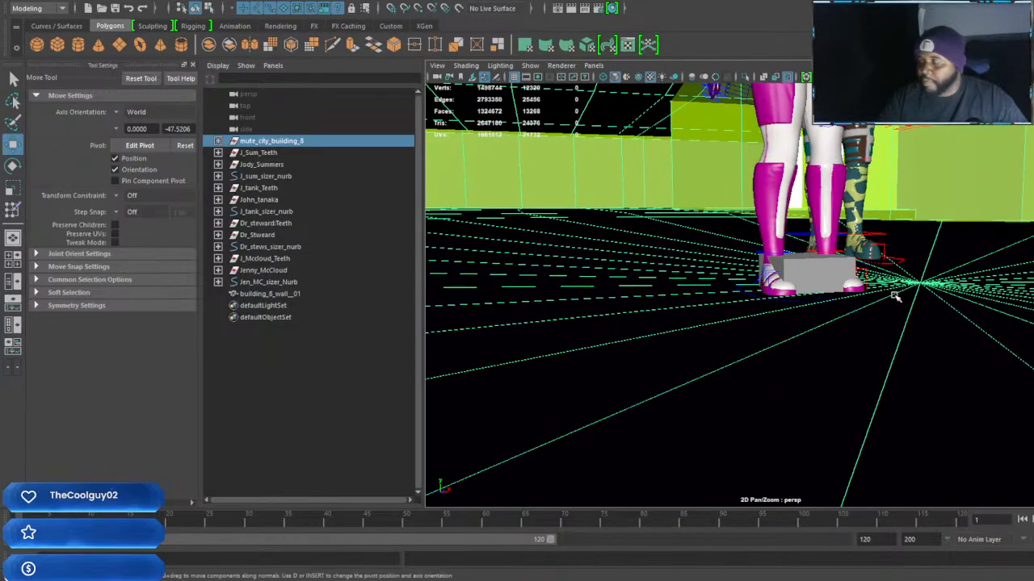
pyautogui.scroll(-1, 913, 287)
# Move the building_8_wall__01 cube out in front of the characters and raise it above the floor
pyautogui.keyDown('alt'); pyautogui.moveTo(910, 286); pyautogui.dragTo(874, 319, button='middle'); pyautogui.keyUp('alt')
pyautogui.click(769, 303)
pyautogui.scroll(-7, 791, 305)
pyautogui.scroll(-5, 791, 305)
pyautogui.keyDown('alt'); pyautogui.moveTo(928, 296); pyautogui.dragTo(1006, 394); pyautogui.keyUp('alt')
pyautogui.click(885, 207)
pyautogui.click(751, 357)
pyautogui.scroll(-3, 780, 360)
pyautogui.moveTo(864, 275); pyautogui.dragTo(867, 185)
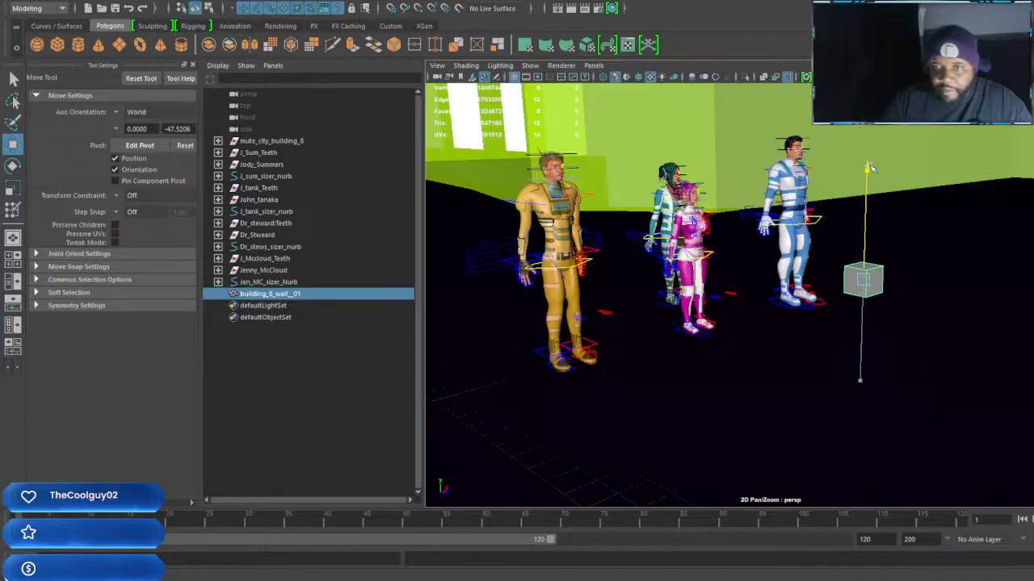
# Apply an automatic UV projection to the wall cube and reselect the cube as an object
pyautogui.press('r')
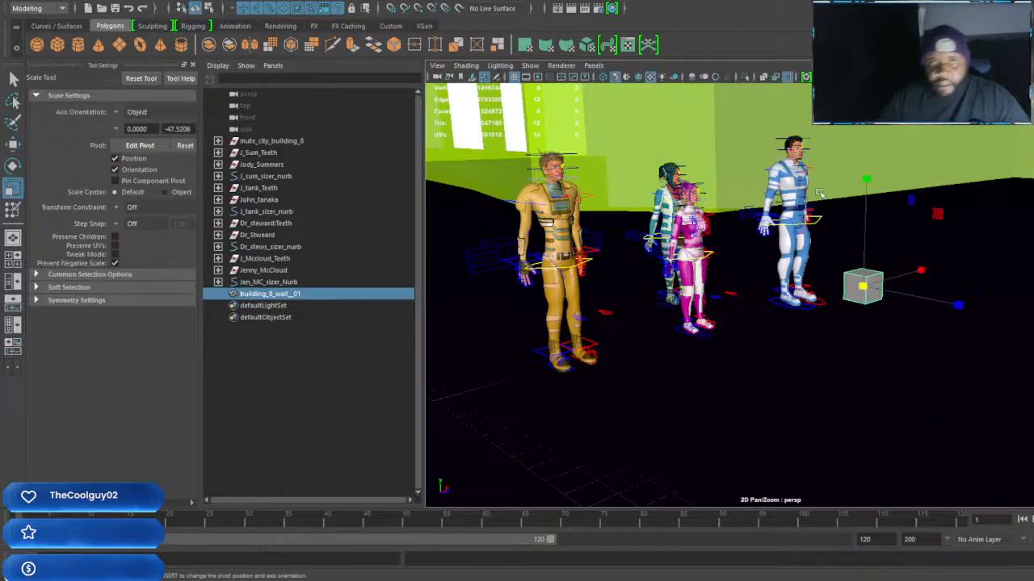
pyautogui.click(587, 45)
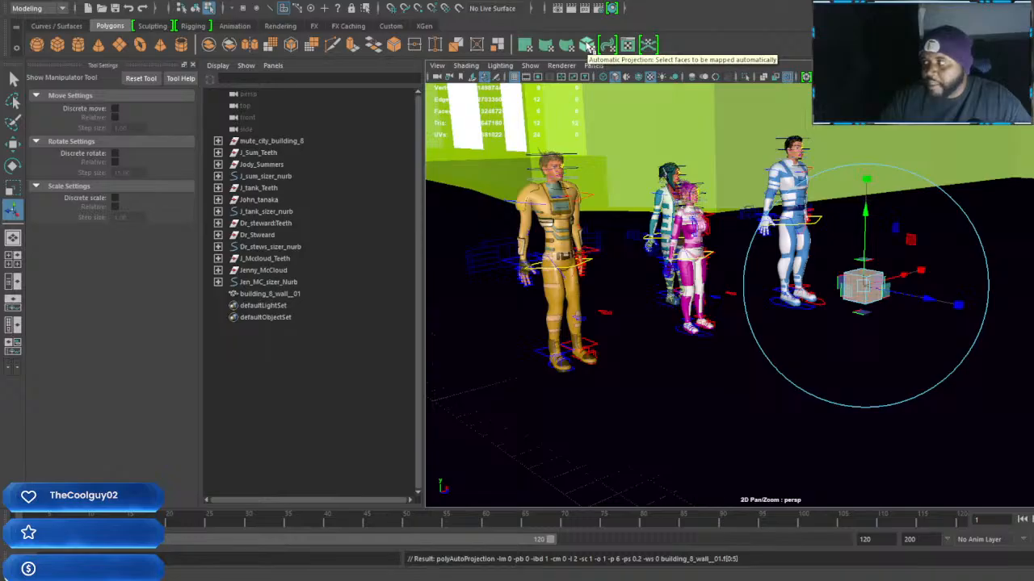
pyautogui.keyDown('alt'); pyautogui.moveTo(865, 321); pyautogui.dragTo(798, 305); pyautogui.keyUp('alt')
pyautogui.press('w')
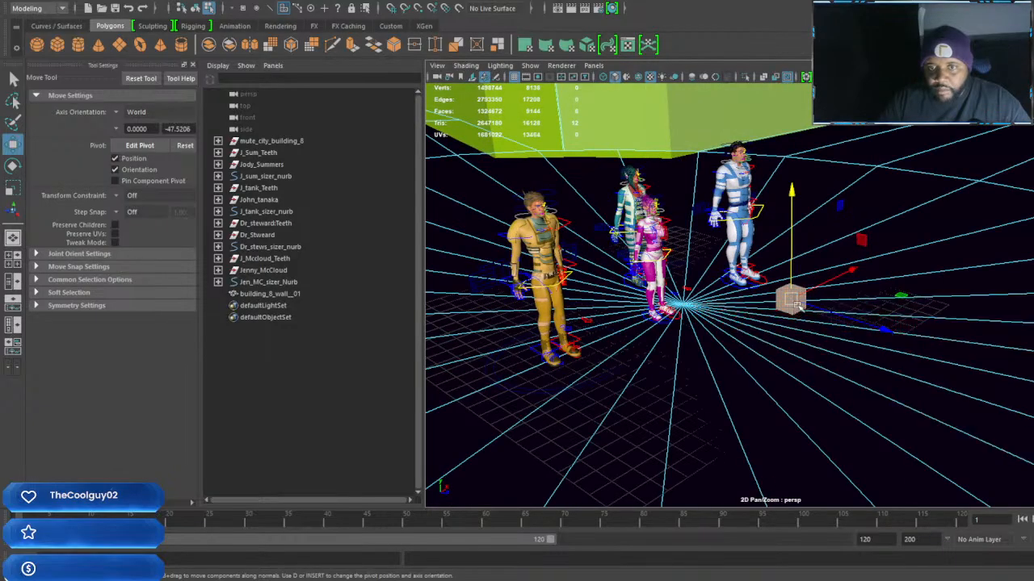
pyautogui.moveTo(867, 272); pyautogui.dragTo(945, 252, button='right')
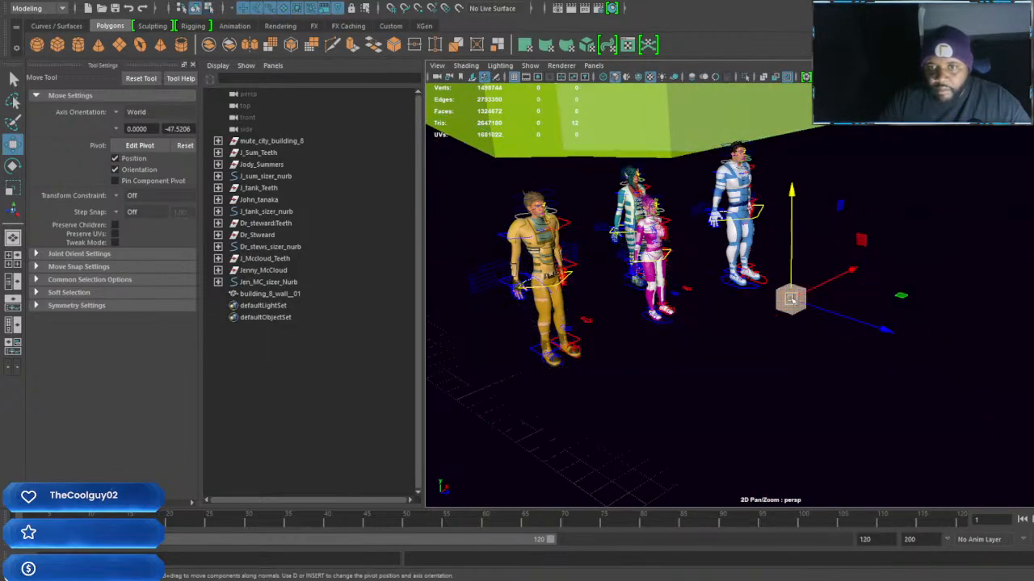
pyautogui.click(795, 349)
pyautogui.click(788, 298)
pyautogui.keyDown('alt'); pyautogui.moveTo(824, 330); pyautogui.dragTo(778, 327); pyautogui.keyUp('alt')
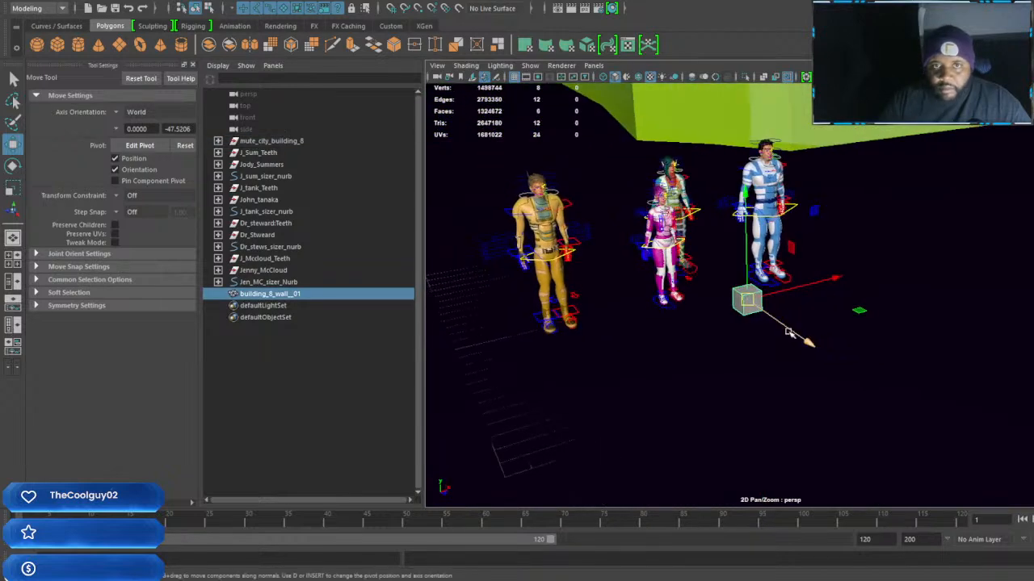
# Open the wall cube's layout in the UV Editor and turn on shaded UV shells
pyautogui.click(627, 45)
pyautogui.click(541, 207)
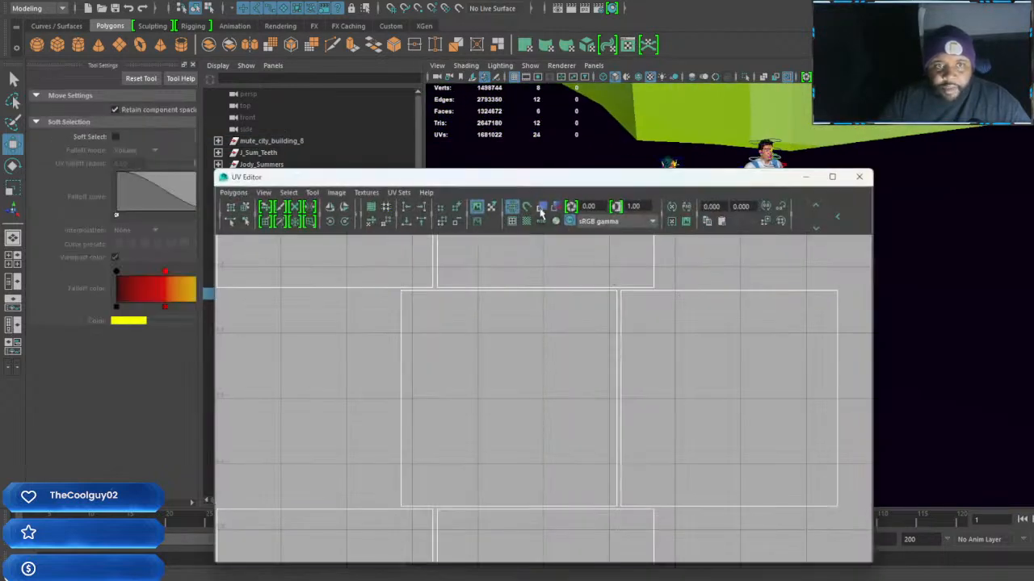
pyautogui.scroll(-5, 658, 365)
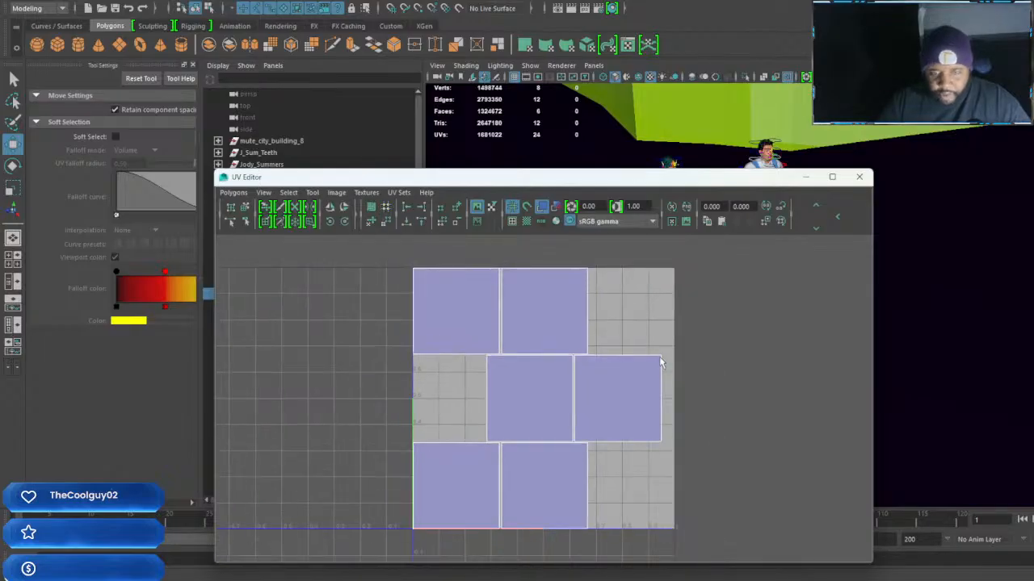
# Place the UV Editor beside the characters and compare the UV layouts of mute_city_building_8 and the wall cube
pyautogui.hotkey('ctrl', 'z')
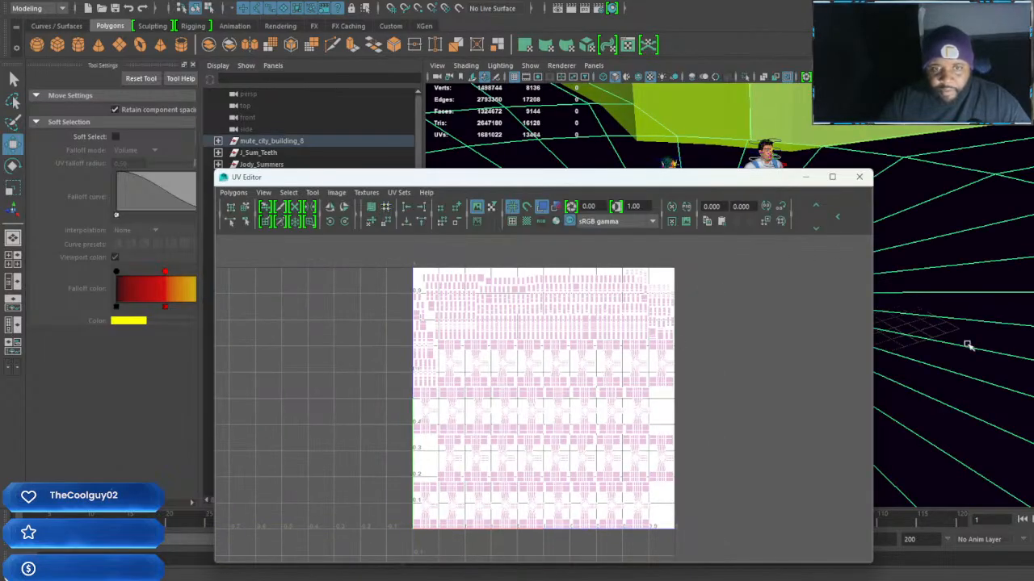
pyautogui.press('w')
pyautogui.keyDown('alt'); pyautogui.moveTo(883, 311); pyautogui.dragTo(834, 314); pyautogui.keyUp('alt')
pyautogui.moveTo(771, 181); pyautogui.dragTo(398, 144)
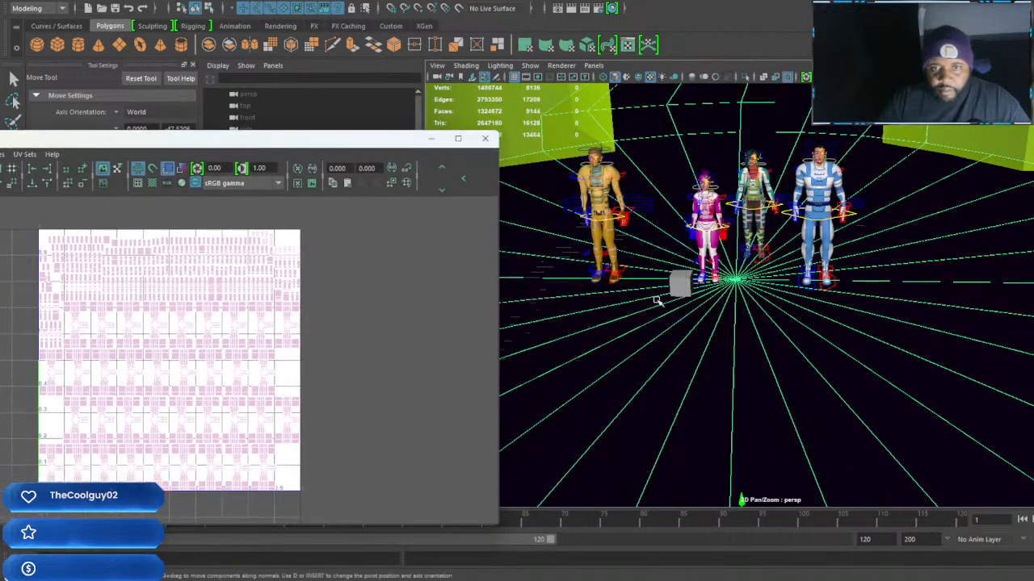
pyautogui.moveTo(757, 348); pyautogui.dragTo(737, 403, button='right')
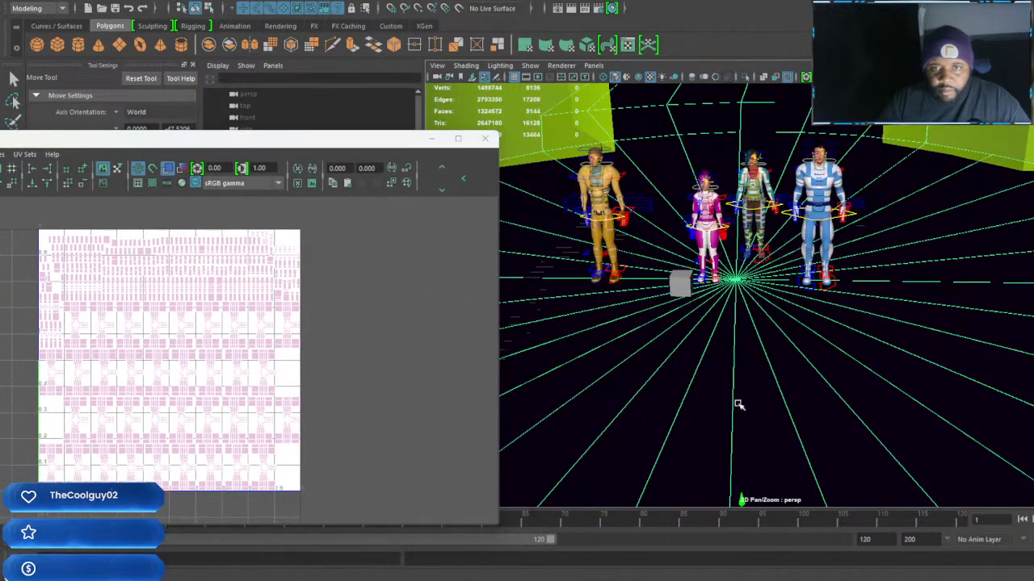
pyautogui.click(684, 296)
pyautogui.scroll(2, 683, 295)
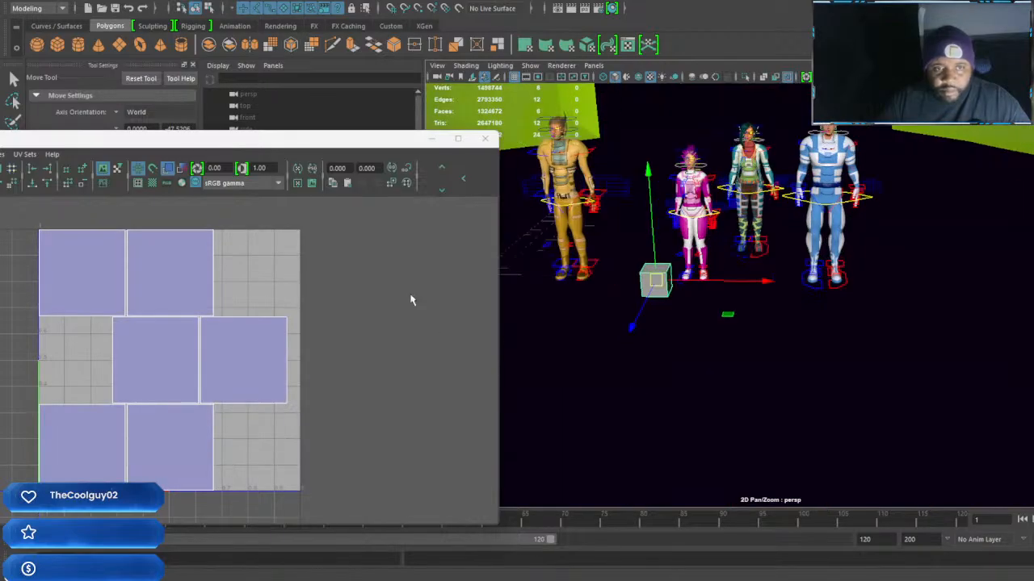
pyautogui.hotkey('ctrl', 'z')
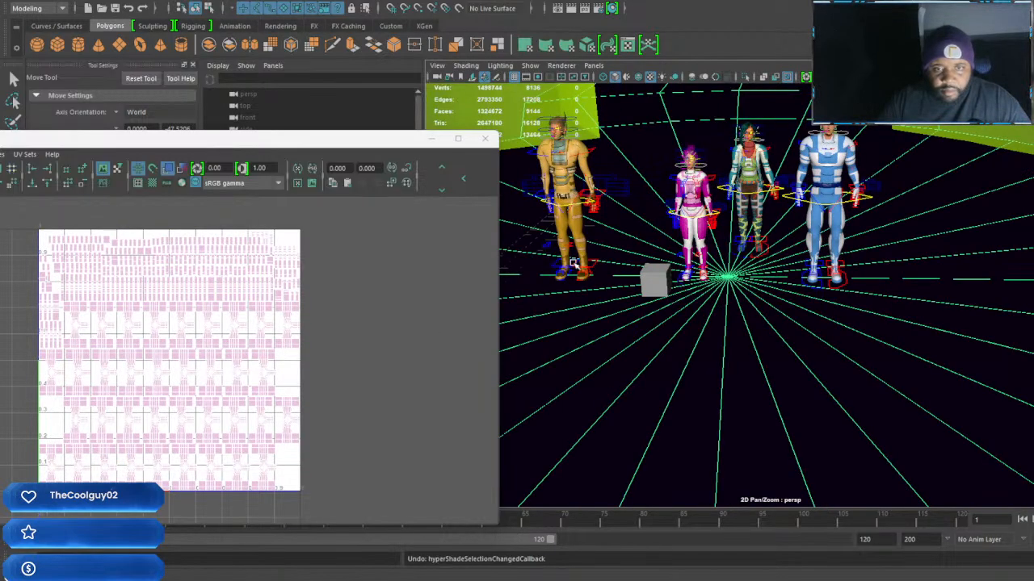
# Undo the recent selection changes, then reselect the wall cube with its UV layout shown and shift the UV Editor aside
pyautogui.hotkey('ctrl', 'z')
pyautogui.keyDown('alt'); pyautogui.moveTo(679, 328); pyautogui.dragTo(753, 307); pyautogui.keyUp('alt')
pyautogui.hotkey('ctrl', 'z')
pyautogui.click(687, 281)
pyautogui.keyDown('alt'); pyautogui.moveTo(749, 305); pyautogui.dragTo(785, 323, button='middle'); pyautogui.keyUp('alt')
pyautogui.moveTo(374, 143); pyautogui.dragTo(490, 114)
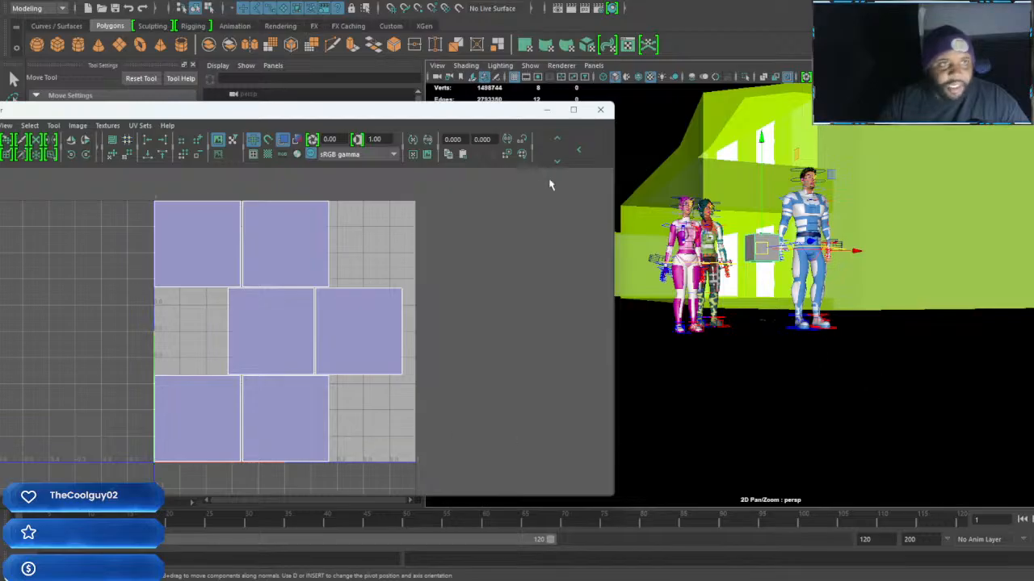
# Create a default polygon cube to compare its UV layout with the wall cube's, and delete it
pyautogui.click(58, 46)
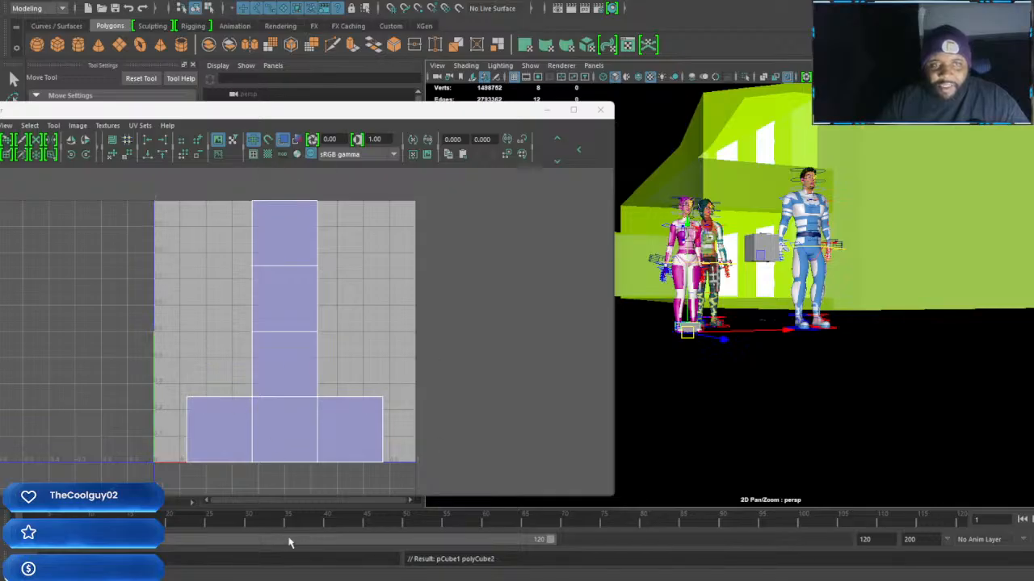
pyautogui.click(844, 449)
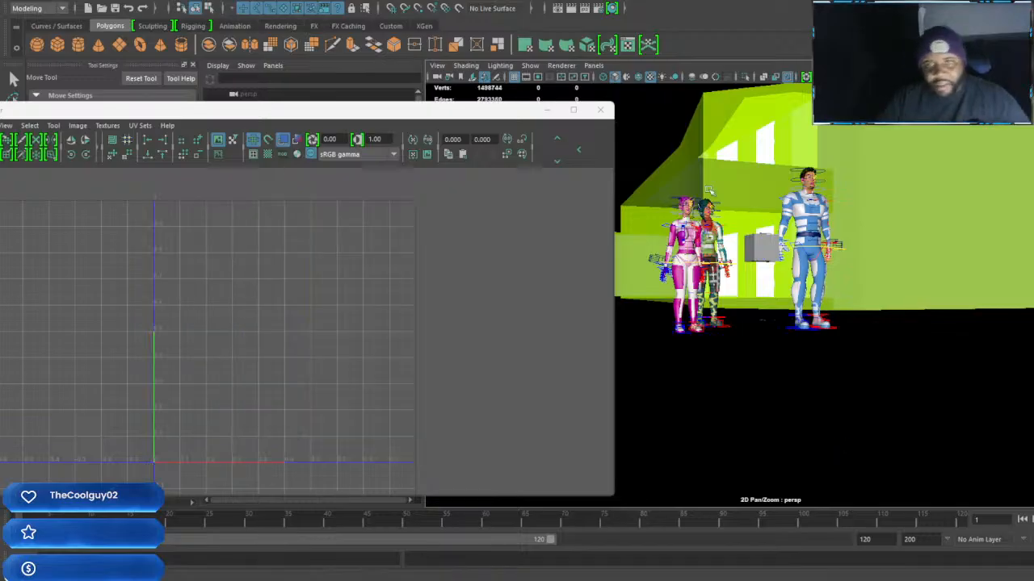
# Scale the building_8_wall__01 cube into a thin upright panel with a Z scale of about 0.45
pyautogui.click(752, 252)
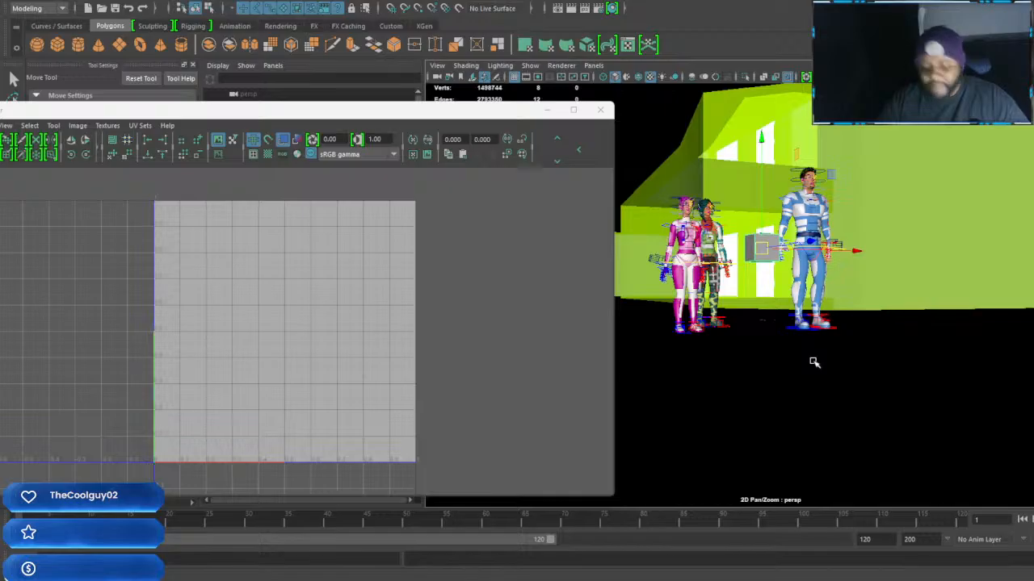
pyautogui.press('r')
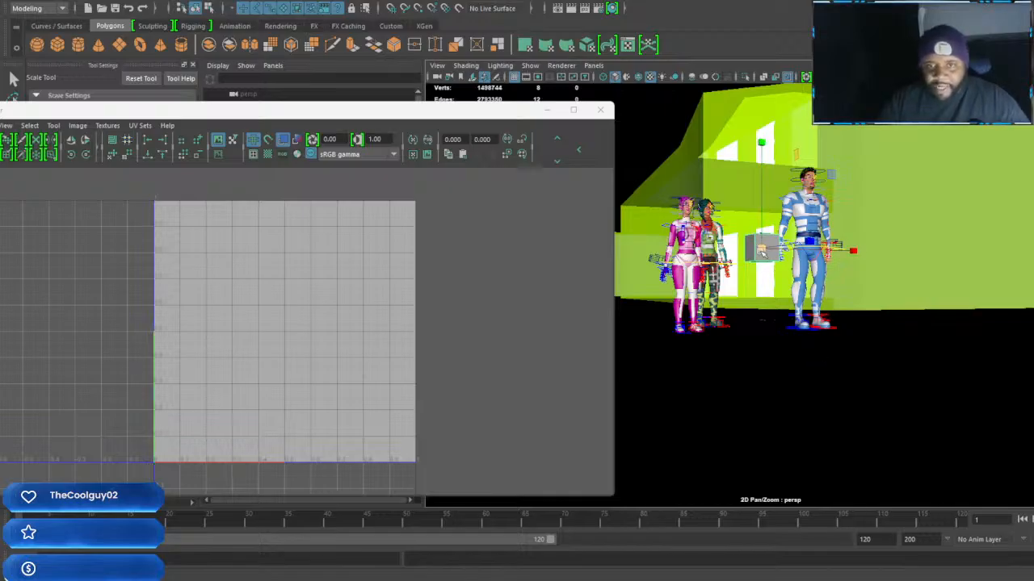
pyautogui.keyDown('alt'); pyautogui.moveTo(835, 301); pyautogui.dragTo(875, 365); pyautogui.keyUp('alt')
pyautogui.moveTo(920, 335); pyautogui.dragTo(861, 328)
pyautogui.press('w')
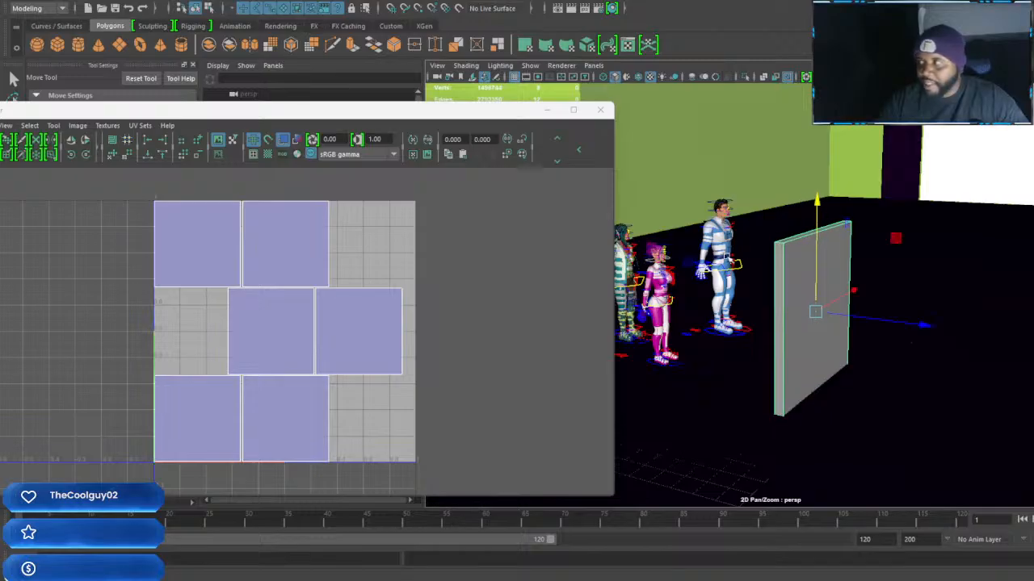
# Stretch the wall panel to a Y scale of about 19.8 and raise it to about 9.9 in Y
pyautogui.keyDown('alt'); pyautogui.moveTo(928, 348); pyautogui.dragTo(963, 370); pyautogui.keyUp('alt')
pyautogui.press('r')
pyautogui.moveTo(1013, 234); pyautogui.dragTo(1013, 110)
pyautogui.scroll(-1, 972, 213)
pyautogui.keyDown('alt'); pyautogui.moveTo(969, 215); pyautogui.dragTo(904, 300); pyautogui.keyUp('alt')
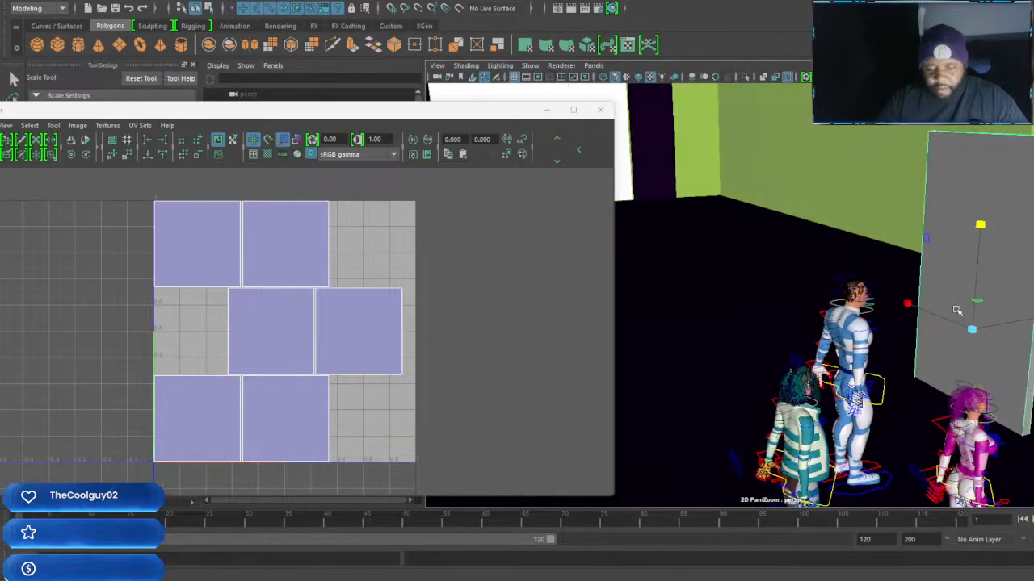
pyautogui.press('w')
pyautogui.moveTo(986, 187); pyautogui.dragTo(993, 106)
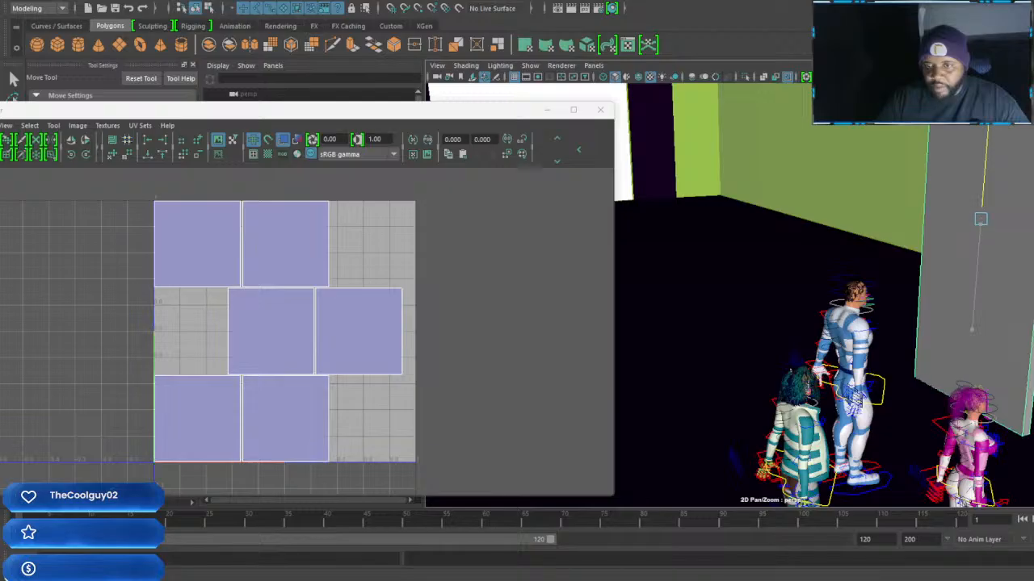
pyautogui.keyDown('alt'); pyautogui.moveTo(957, 219); pyautogui.dragTo(969, 286); pyautogui.keyUp('alt')
# Rotate the wall panel to 90 degrees in Y and check its transform values
pyautogui.press('e')
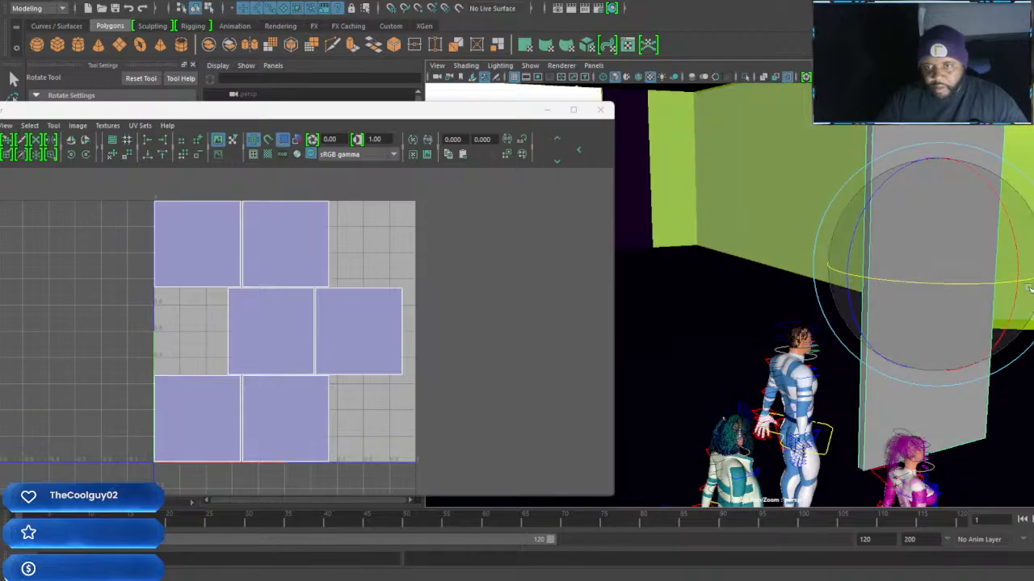
pyautogui.keyDown('alt'); pyautogui.moveTo(962, 326); pyautogui.dragTo(923, 338); pyautogui.keyUp('alt')
pyautogui.keyDown('alt'); pyautogui.moveTo(1028, 324); pyautogui.dragTo(830, 349); pyautogui.keyUp('alt')
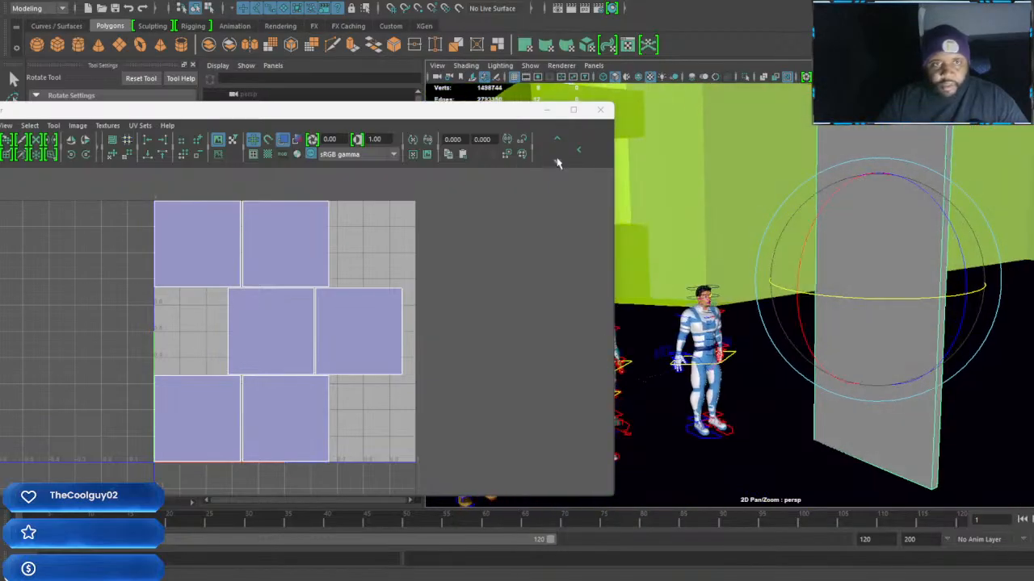
pyautogui.click(546, 110)
pyautogui.keyDown('alt'); pyautogui.moveTo(883, 392); pyautogui.dragTo(776, 408); pyautogui.keyUp('alt')
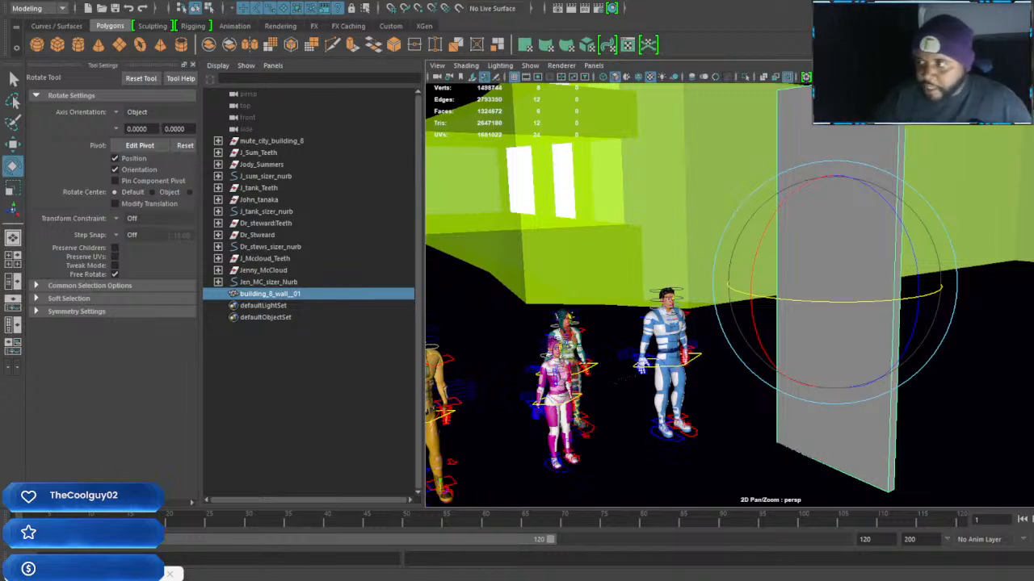
pyautogui.moveTo(1033, 95); pyautogui.dragTo(858, 90)
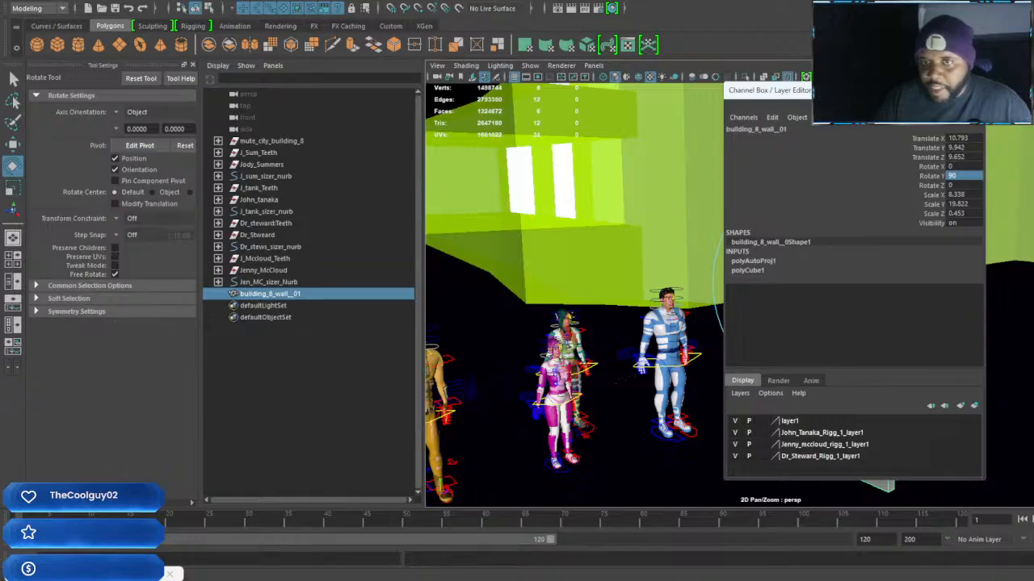
pyautogui.moveTo(857, 91); pyautogui.dragTo(1032, 95)
# Move the wall panel along X, away from the characters, and check its placement inside the building
pyautogui.keyDown('alt'); pyautogui.moveTo(983, 314); pyautogui.dragTo(777, 342); pyautogui.keyUp('alt')
pyautogui.press('w')
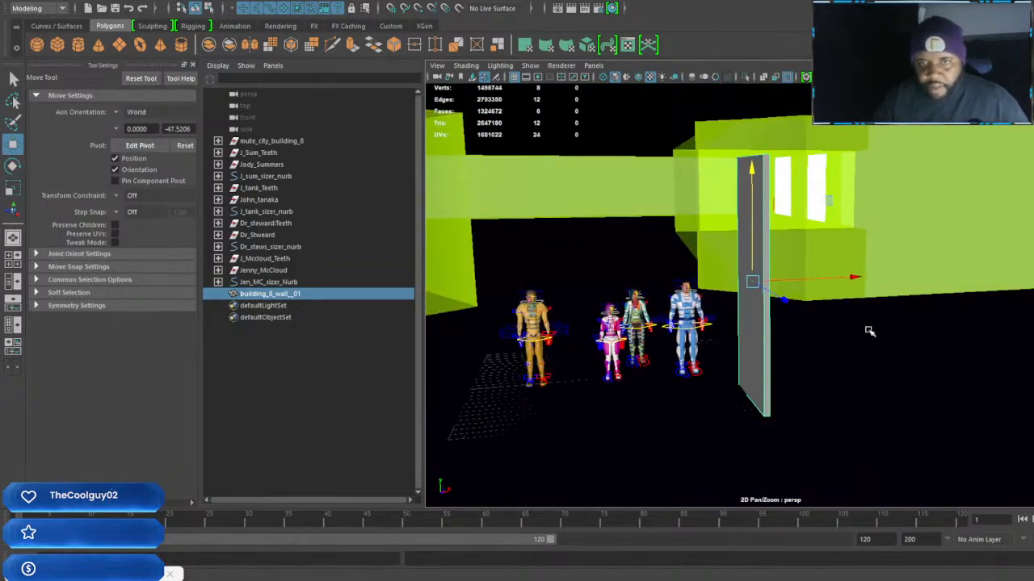
pyautogui.keyDown('alt'); pyautogui.moveTo(869, 331); pyautogui.dragTo(856, 322); pyautogui.keyUp('alt')
pyautogui.moveTo(847, 283); pyautogui.dragTo(999, 278)
pyautogui.keyDown('alt'); pyautogui.moveTo(973, 319); pyautogui.dragTo(845, 334); pyautogui.keyUp('alt')
pyautogui.keyDown('alt'); pyautogui.moveTo(845, 334); pyautogui.dragTo(1006, 393, button='middle'); pyautogui.keyUp('alt')
pyautogui.keyDown('alt'); pyautogui.moveTo(1006, 392); pyautogui.dragTo(969, 383); pyautogui.keyUp('alt')
pyautogui.keyDown('alt'); pyautogui.moveTo(979, 353); pyautogui.dragTo(998, 369, button='middle'); pyautogui.keyUp('alt')
pyautogui.keyDown('alt'); pyautogui.moveTo(998, 368); pyautogui.dragTo(983, 361, button='right'); pyautogui.keyUp('alt')
pyautogui.keyDown('alt'); pyautogui.moveTo(982, 360); pyautogui.dragTo(977, 354); pyautogui.keyUp('alt')
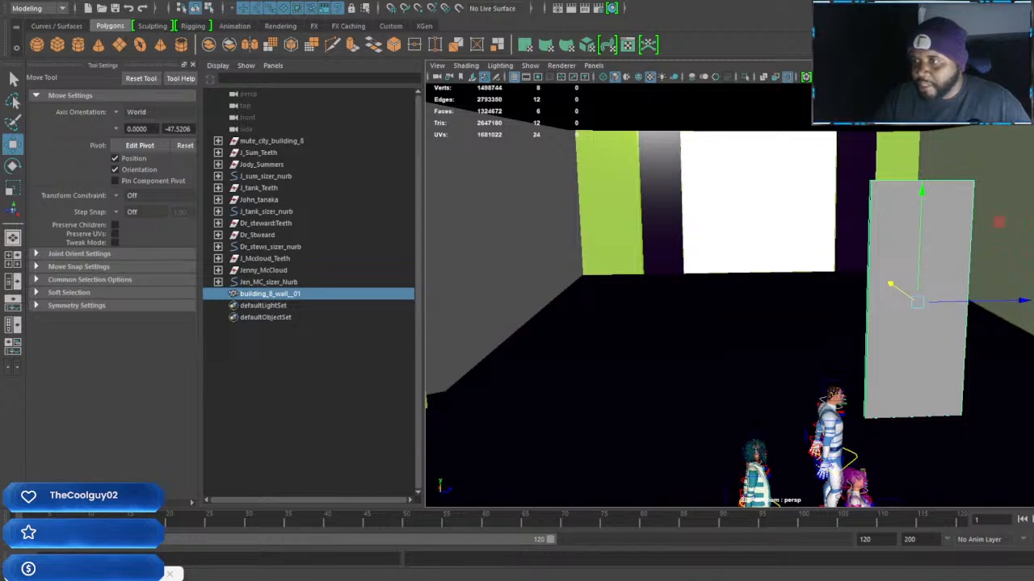
# Select the wall panel and add a File texture node for its VRay wall material
pyautogui.click(323, 395)
pyautogui.click(912, 270)
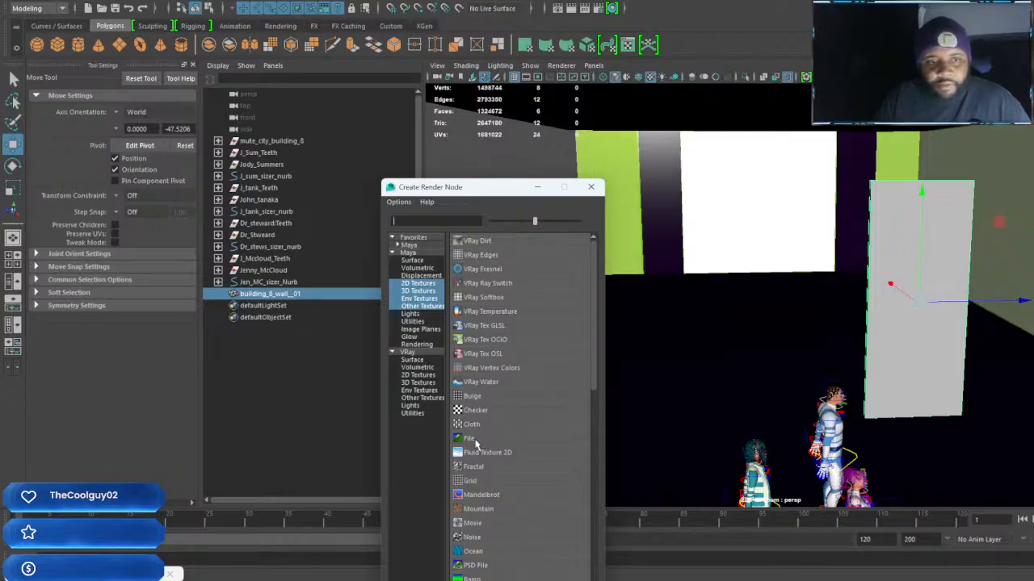
pyautogui.click(475, 441)
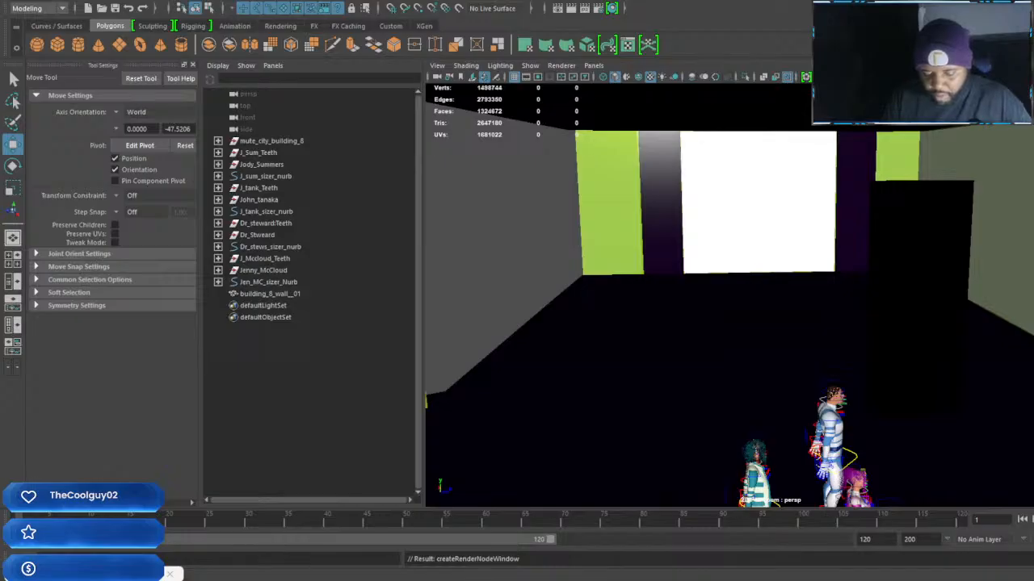
# Rename the wall's file texture node to Building_8_wall_text_01 and move the Attribute Editor out of the way
pyautogui.press('Return')
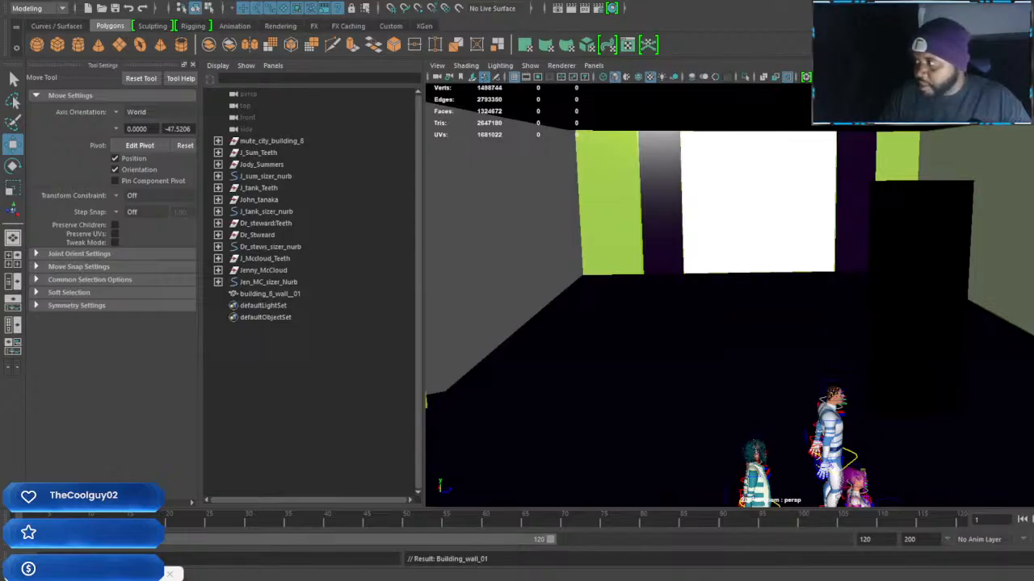
pyautogui.press('Return')
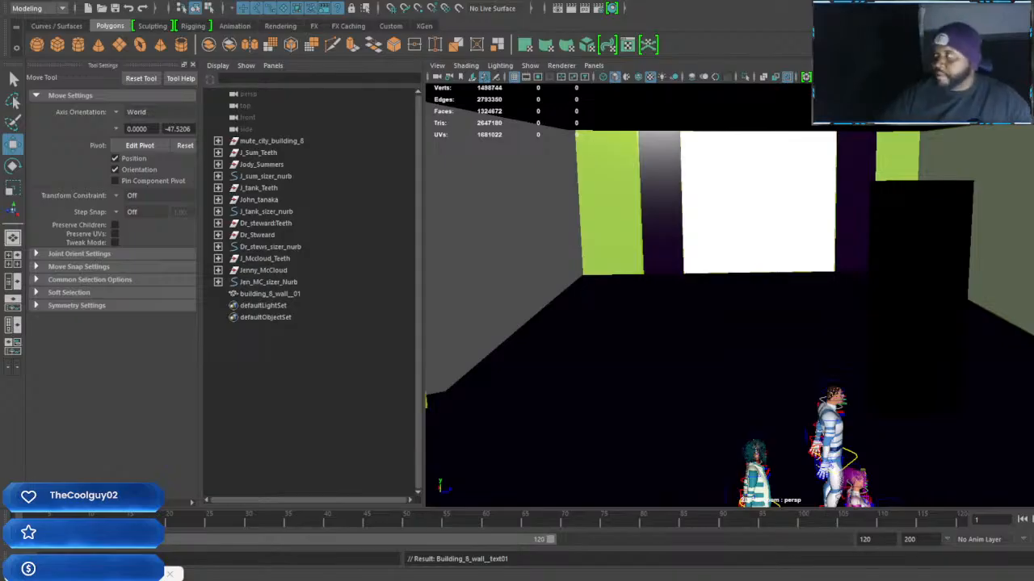
pyautogui.moveTo(1033, 202); pyautogui.dragTo(800, 79)
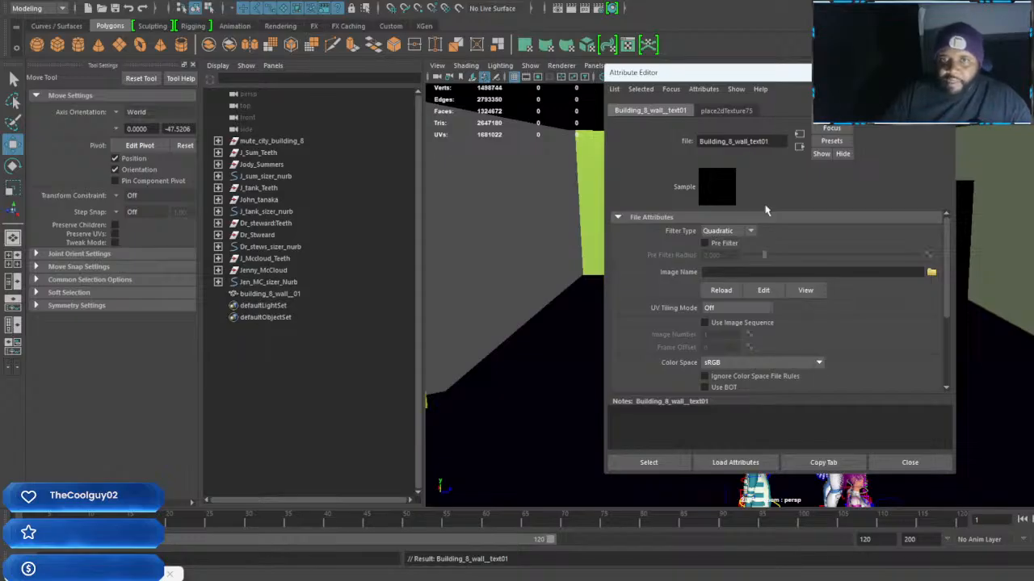
pyautogui.press('Return')
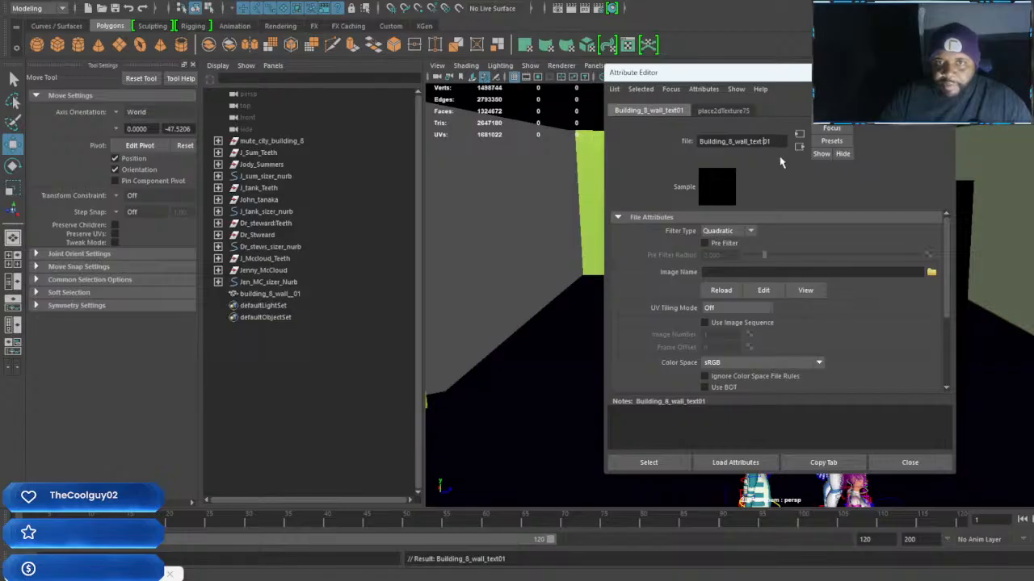
pyautogui.write('_')
pyautogui.press('Return')
pyautogui.moveTo(820, 77); pyautogui.dragTo(1033, 76)
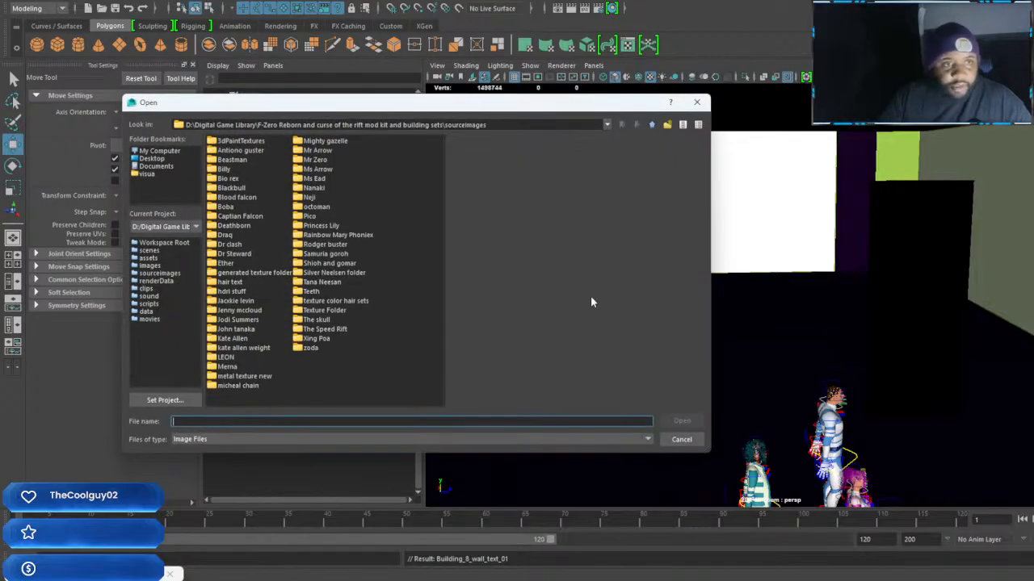
# Browse Texture Folder in sourceimages for a wall image, previewing the brownstone, terrazzo, fiberglass and rough earth textures
pyautogui.doubleClick(329, 312)
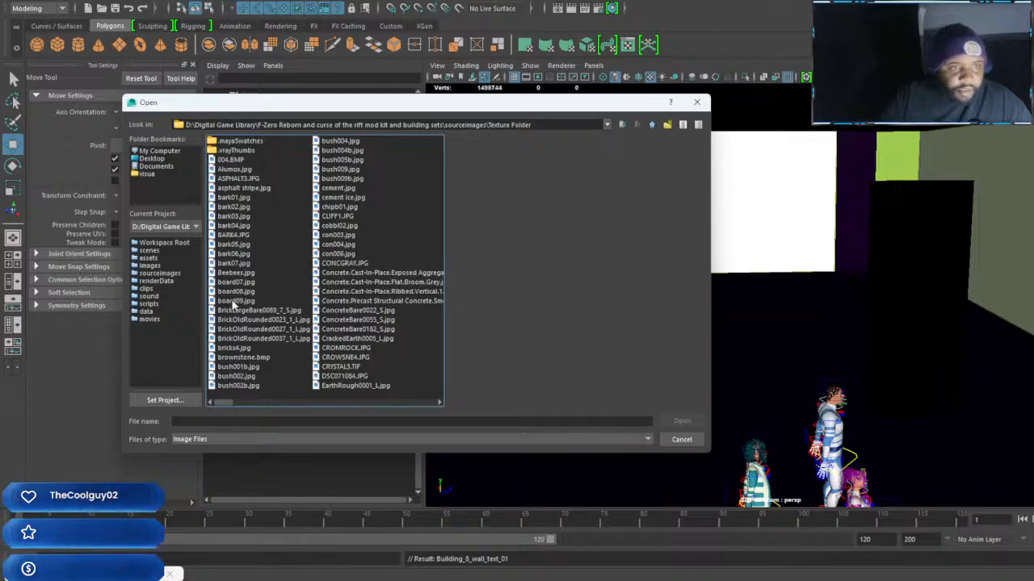
pyautogui.click(238, 367)
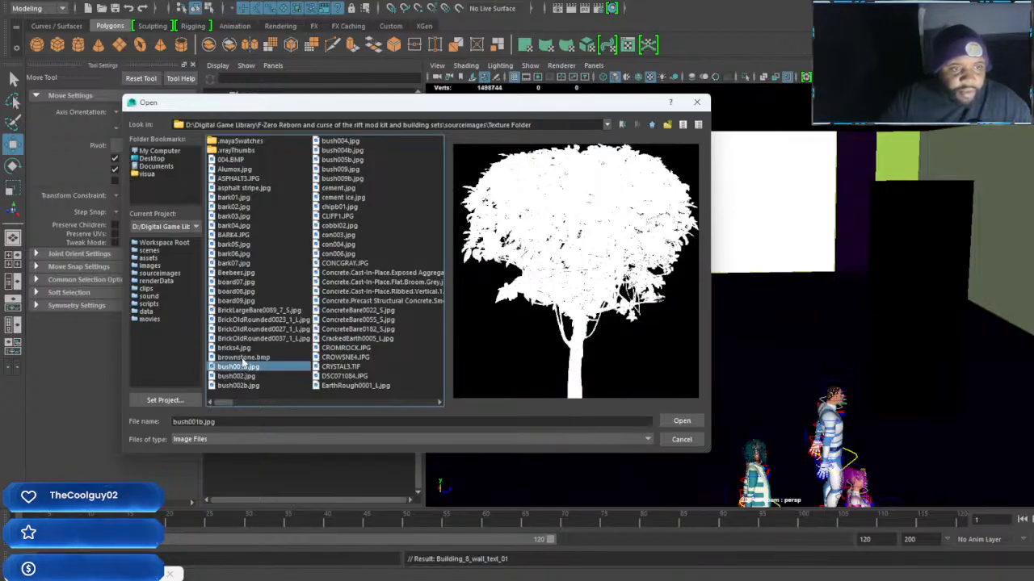
pyautogui.click(242, 357)
pyautogui.click(344, 360)
pyautogui.click(344, 367)
pyautogui.click(345, 349)
pyautogui.click(424, 282)
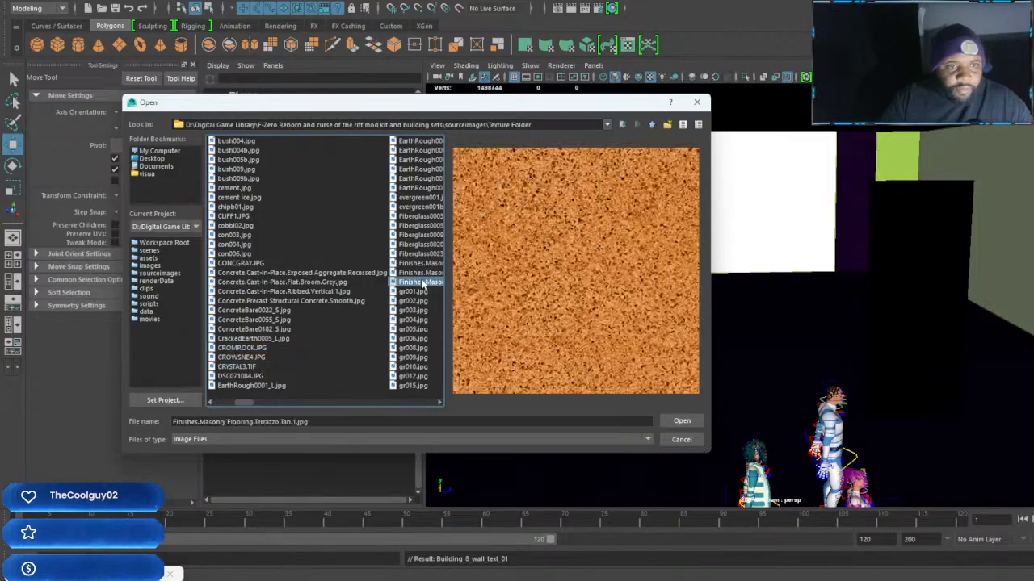
pyautogui.click(423, 272)
pyautogui.click(421, 263)
pyautogui.click(420, 235)
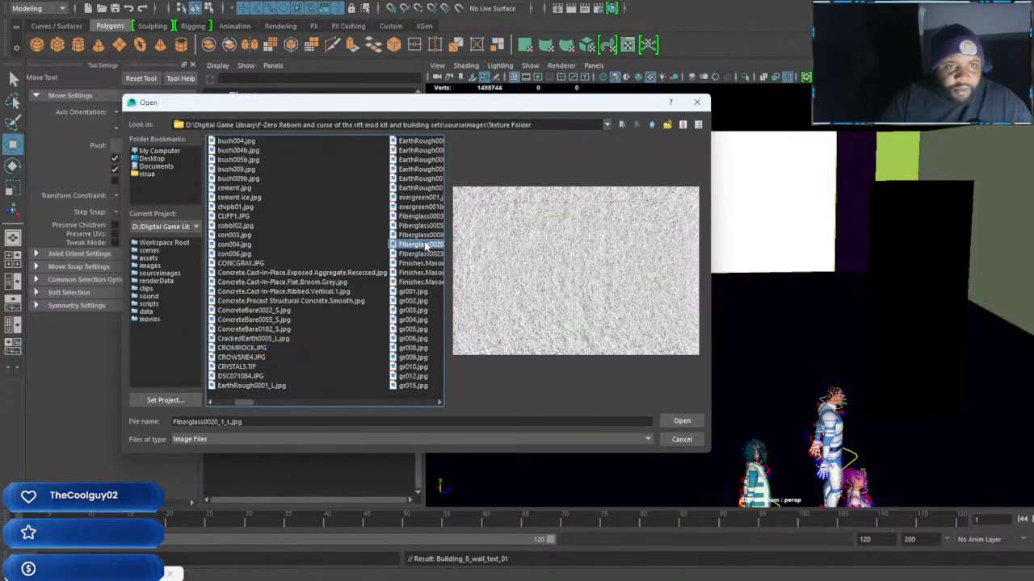
pyautogui.click(420, 223)
pyautogui.click(420, 207)
pyautogui.click(420, 160)
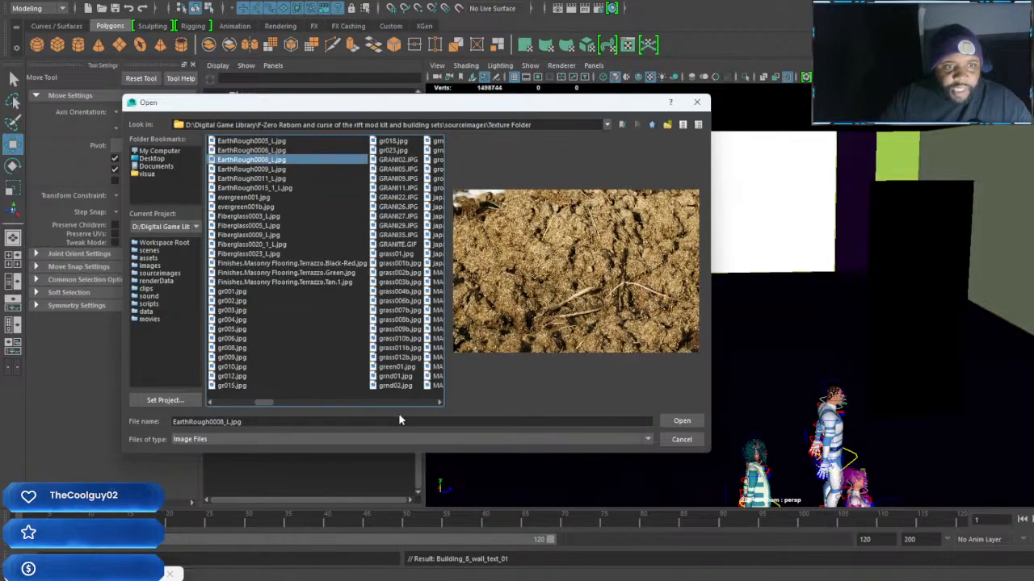
# Preview the marble images further along in Texture Folder, from MARBL35.JPG through MARBLE95.JPG, as candidates for the wall
pyautogui.moveTo(262, 403); pyautogui.dragTo(280, 403)
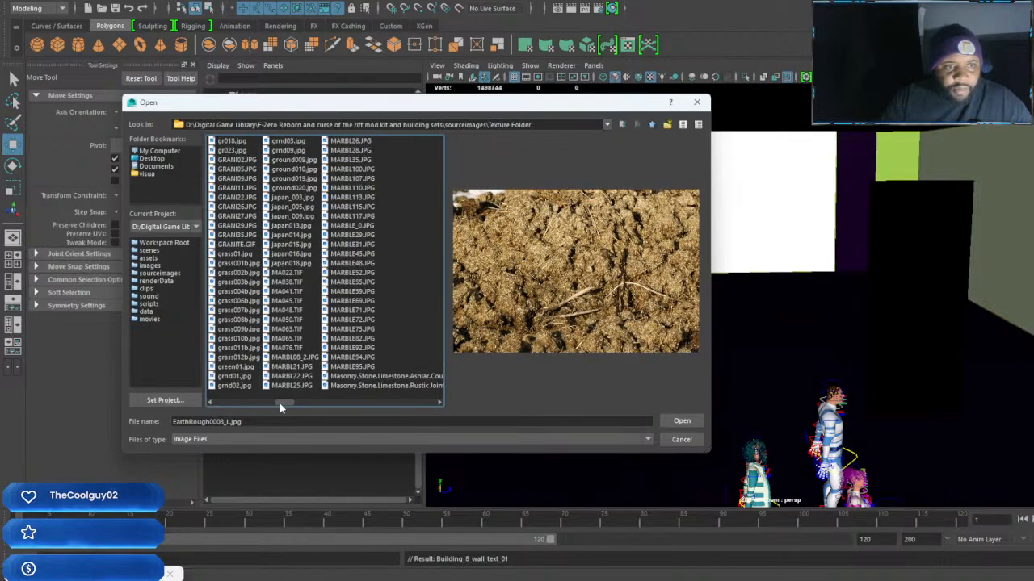
pyautogui.click(352, 282)
pyautogui.click(352, 273)
pyautogui.click(352, 263)
pyautogui.click(352, 244)
pyautogui.click(354, 226)
pyautogui.press('Up')
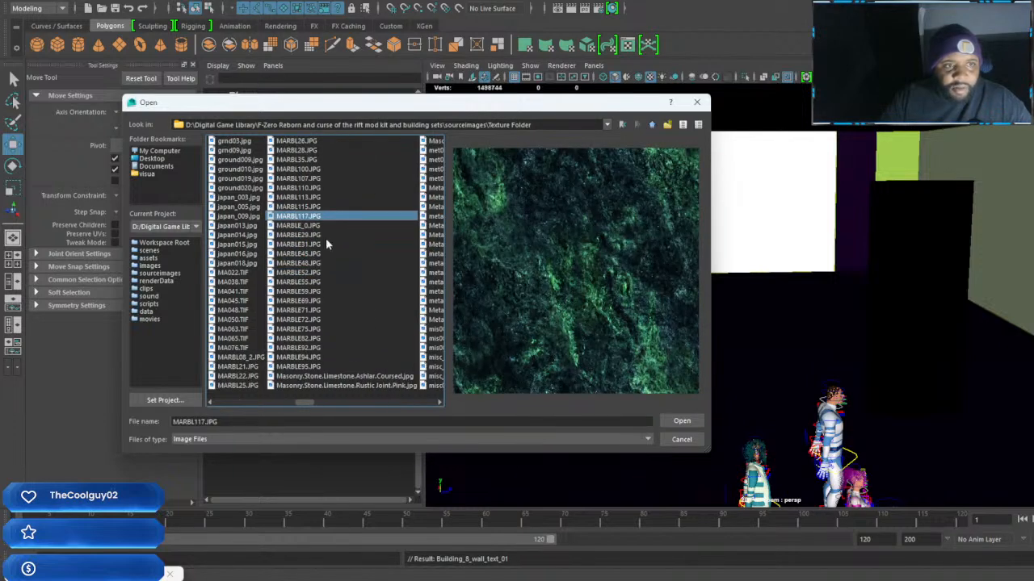
pyautogui.click(297, 245)
pyautogui.click(297, 226)
pyautogui.click(295, 197)
pyautogui.click(296, 187)
pyautogui.click(296, 178)
pyautogui.click(297, 169)
pyautogui.click(297, 160)
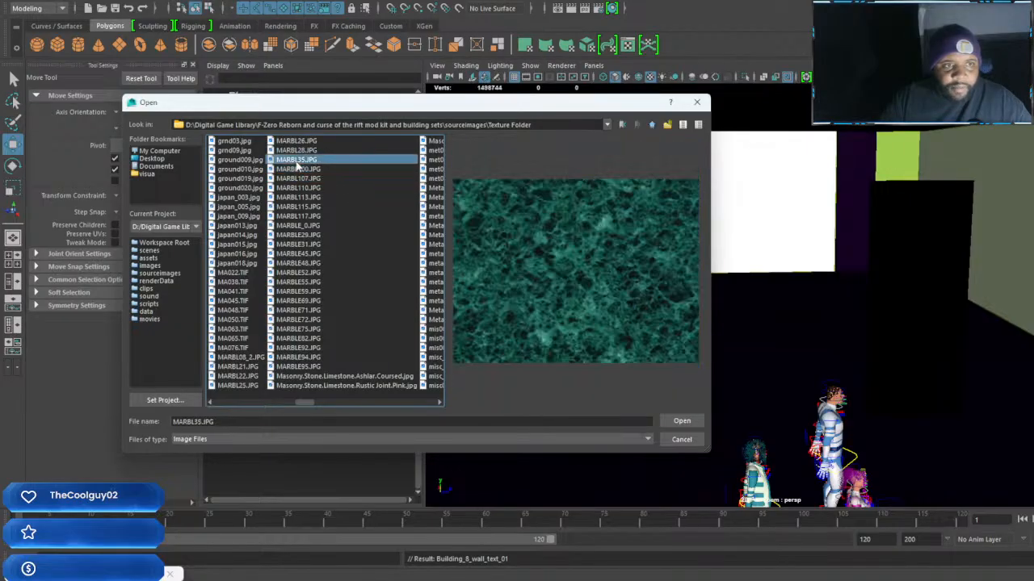
pyautogui.click(297, 244)
pyautogui.click(299, 300)
pyautogui.click(299, 320)
pyautogui.click(299, 367)
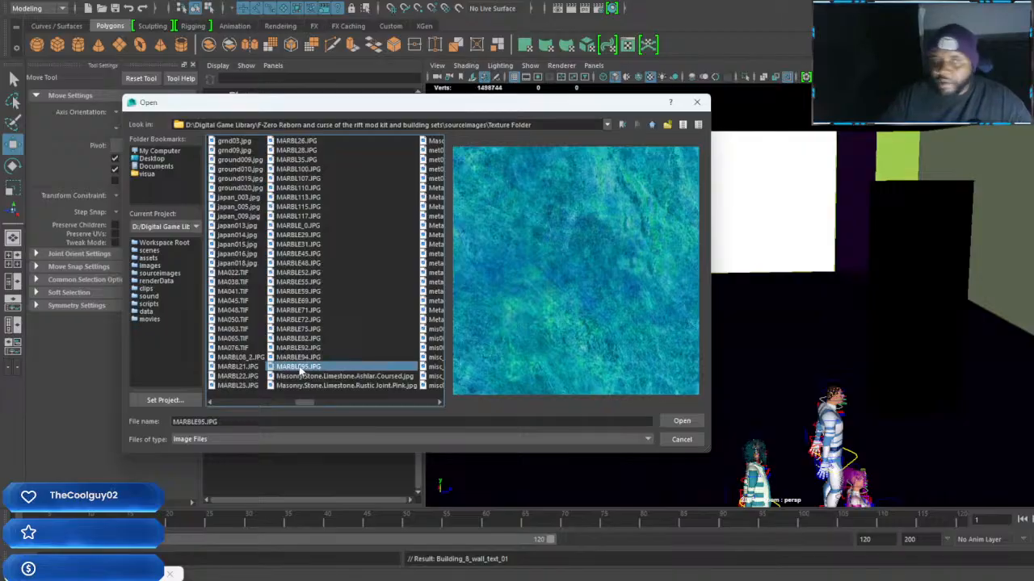
# Preview more marble images in Texture Folder, including MARBL21.JPG, MARBLE71.JPG, MARBL110.JPG and MARBL35.JPG, as wall candidates
pyautogui.click(237, 367)
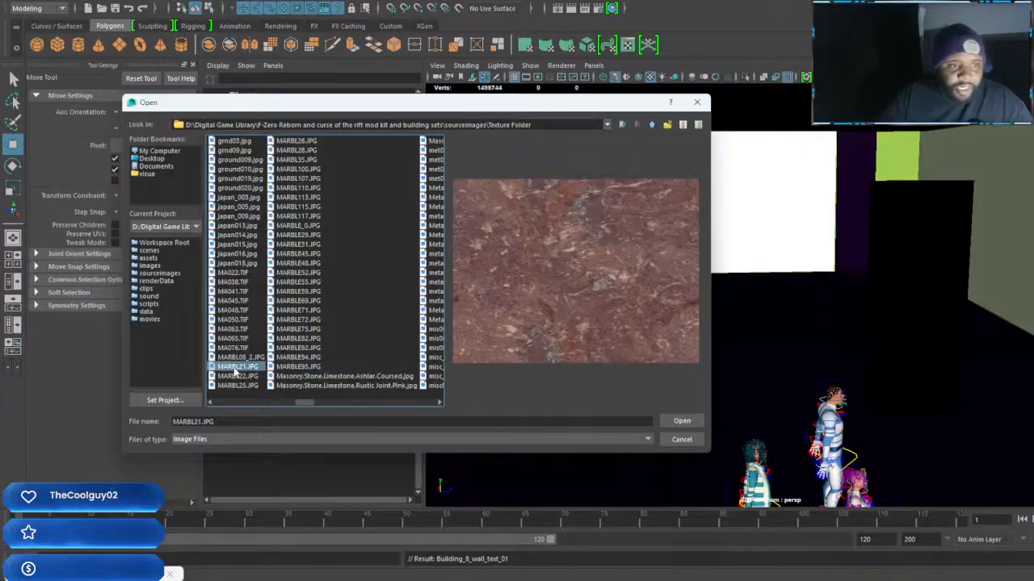
pyautogui.click(236, 377)
pyautogui.click(236, 386)
pyautogui.click(303, 310)
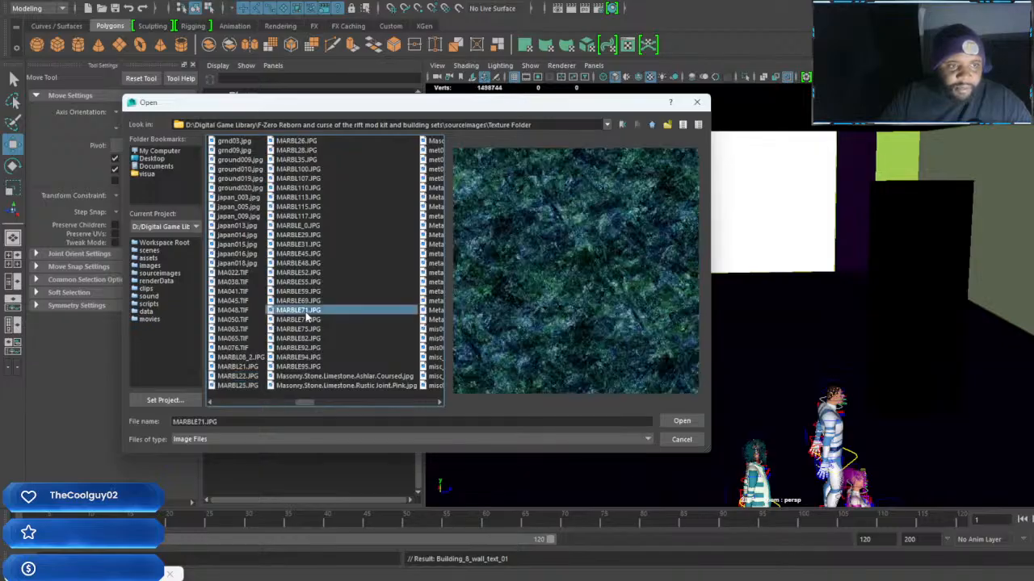
pyautogui.click(303, 282)
pyautogui.click(301, 243)
pyautogui.click(301, 225)
pyautogui.click(304, 197)
pyautogui.click(306, 188)
pyautogui.click(304, 159)
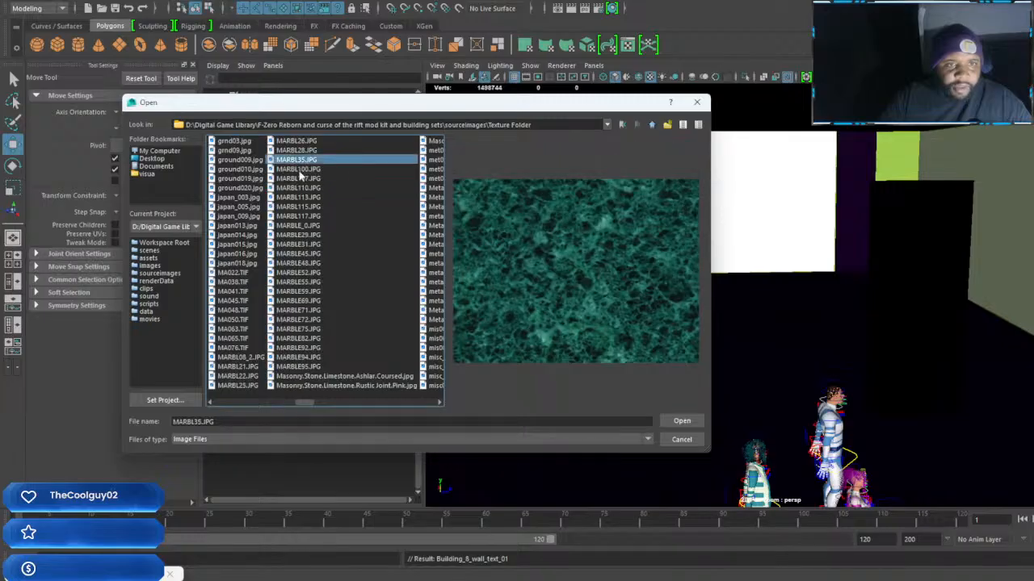
# Compare the MARBL26, MARBL28 and MARBL35 images, then load MARBL100.JPG as the wall panel's texture
pyautogui.click(300, 177)
pyautogui.click(299, 161)
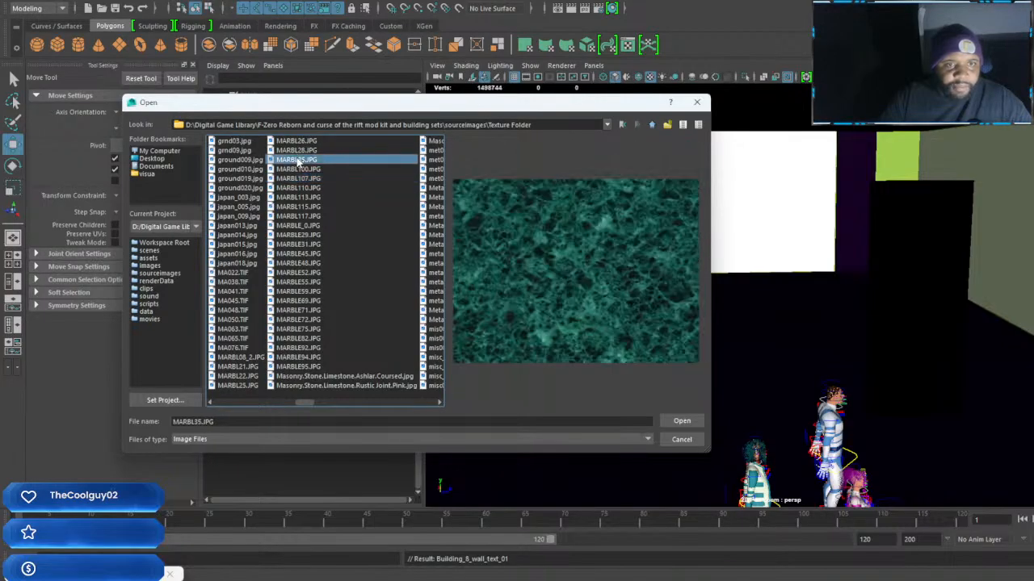
pyautogui.click(297, 150)
pyautogui.click(297, 141)
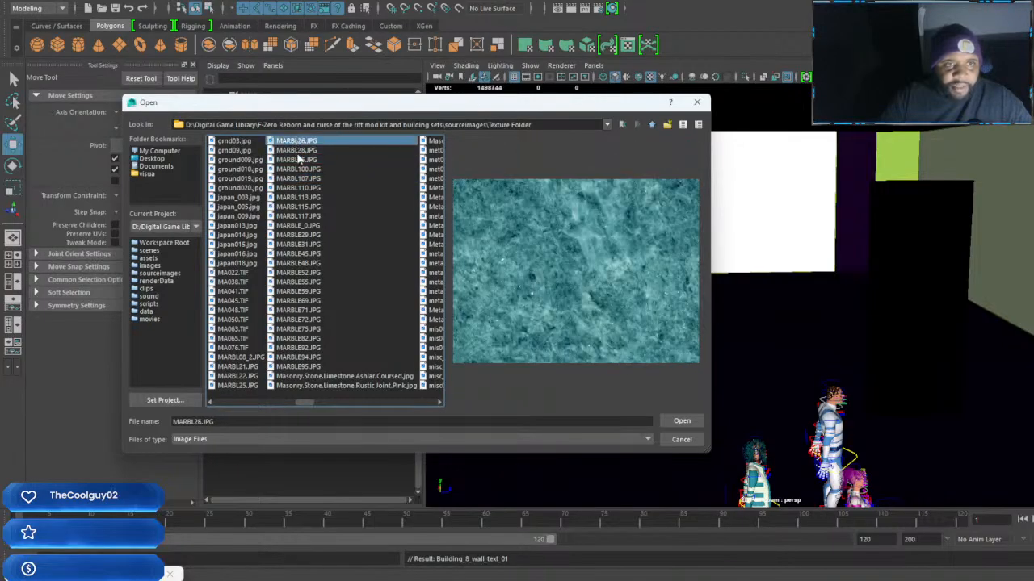
pyautogui.click(298, 153)
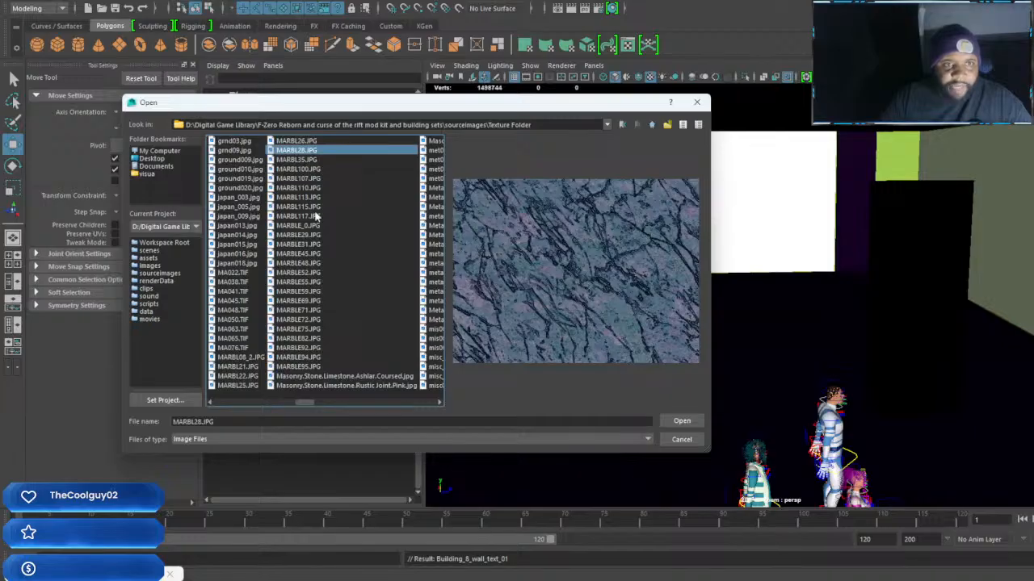
pyautogui.click(299, 160)
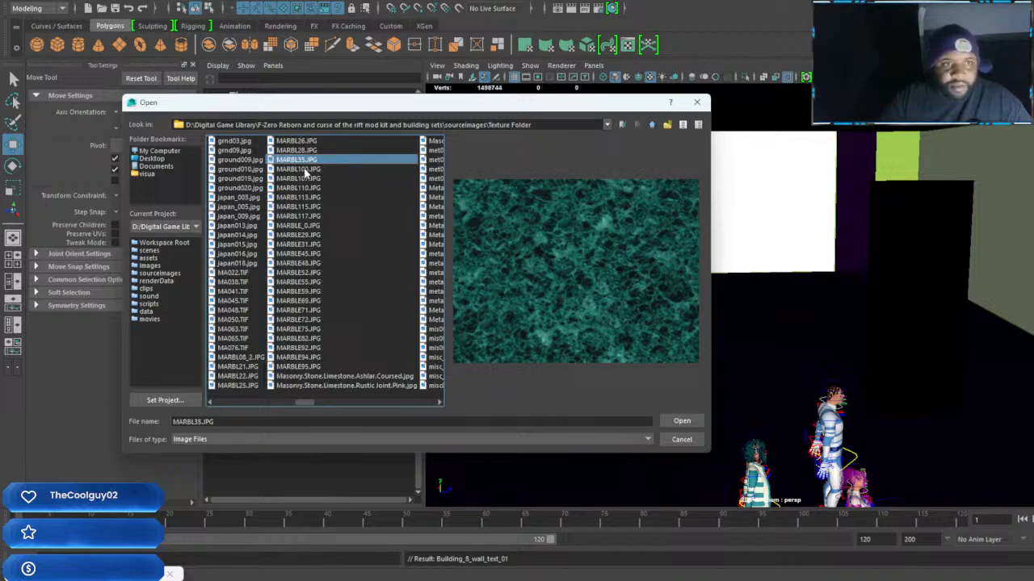
pyautogui.click(306, 169)
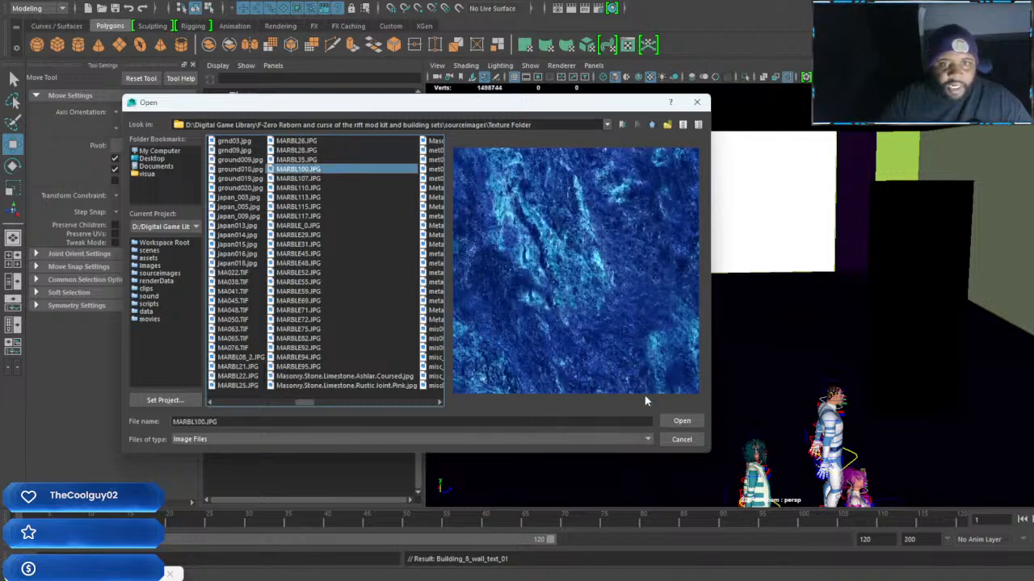
pyautogui.click(681, 421)
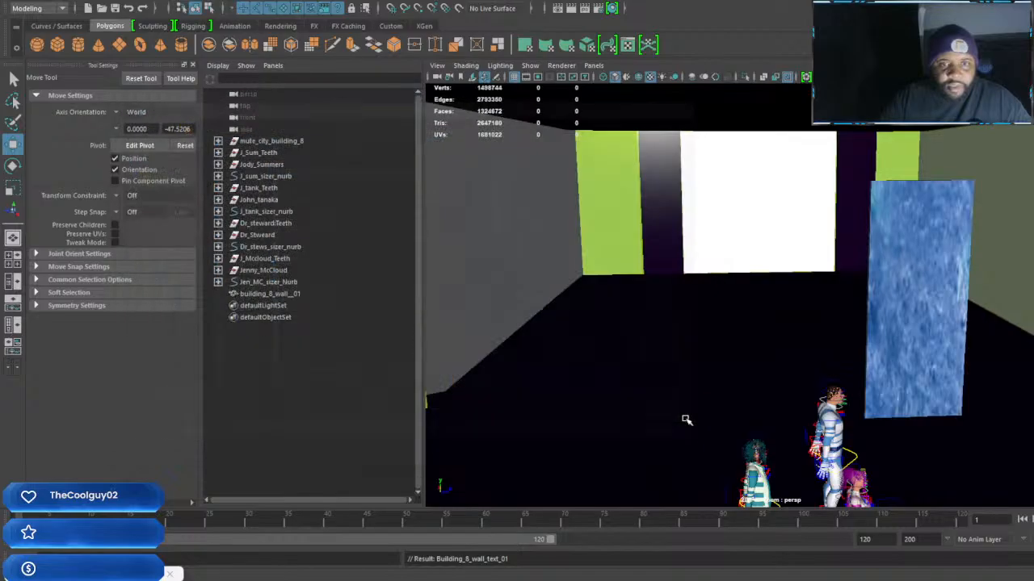
# Scale up all the wall panel's UV shells in the UV Editor until one face nearly fills the texture tile, then return to object mode
pyautogui.click(937, 346)
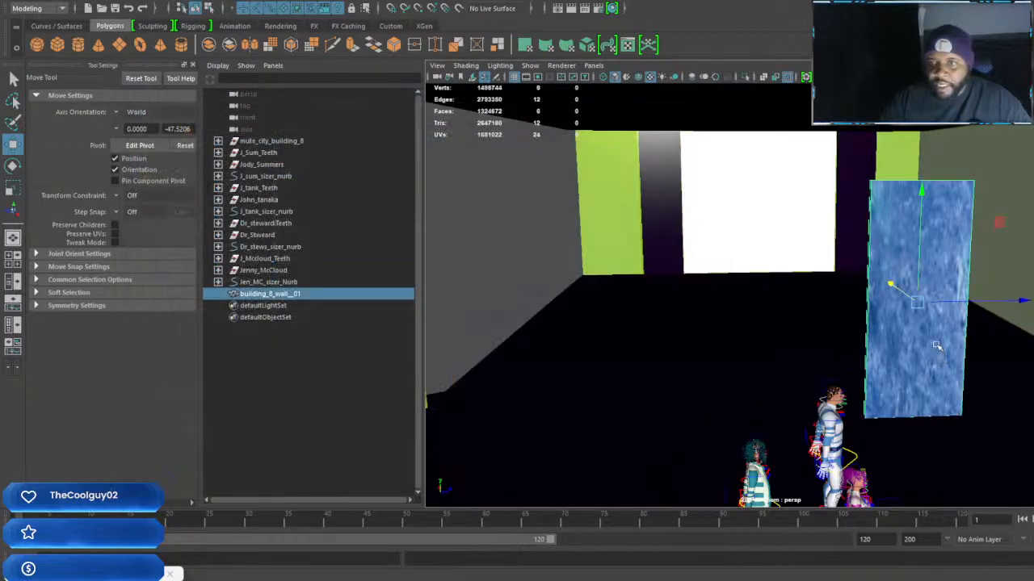
pyautogui.click(628, 45)
pyautogui.scroll(-2, 323, 359)
pyautogui.moveTo(323, 331); pyautogui.dragTo(372, 331, button='right')
pyautogui.moveTo(162, 219); pyautogui.dragTo(477, 473)
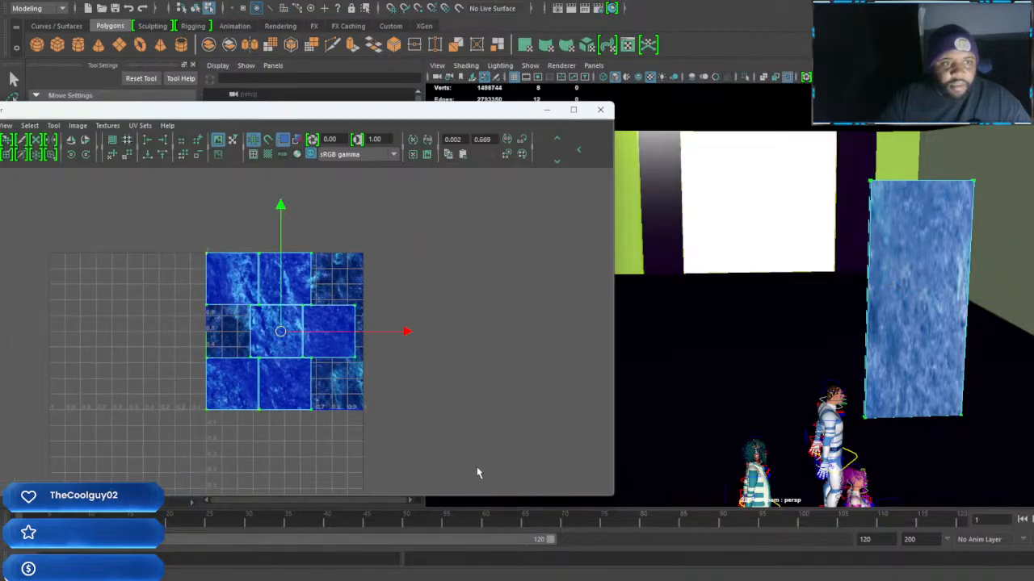
pyautogui.press('r')
pyautogui.moveTo(284, 333); pyautogui.dragTo(552, 453)
pyautogui.keyDown('alt'); pyautogui.moveTo(882, 384); pyautogui.dragTo(859, 386); pyautogui.keyUp('alt')
pyautogui.keyDown('alt'); pyautogui.moveTo(859, 386); pyautogui.dragTo(846, 387, button='middle'); pyautogui.keyUp('alt')
pyautogui.scroll(4, 846, 387)
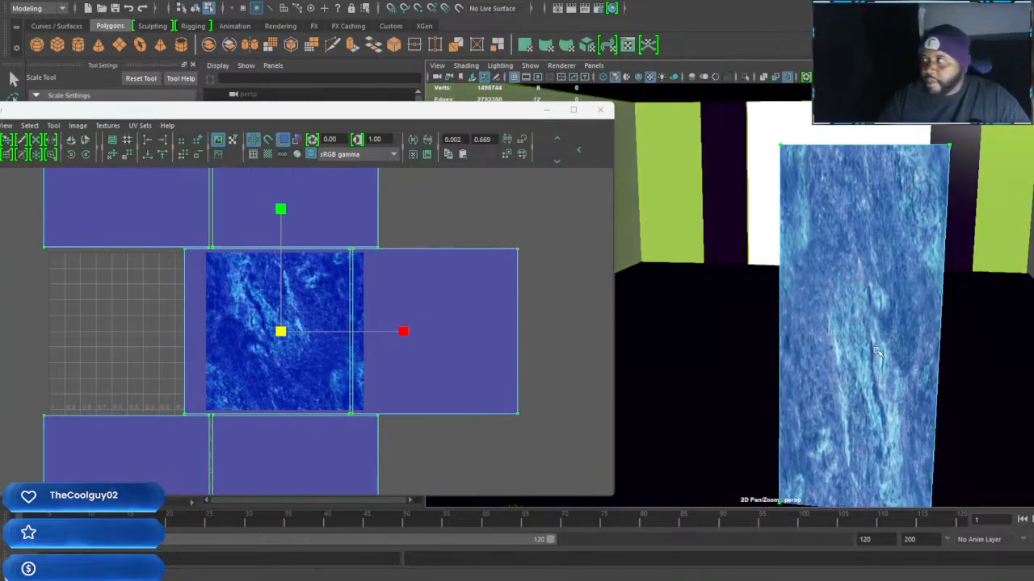
pyautogui.moveTo(888, 258); pyautogui.dragTo(938, 242, button='right')
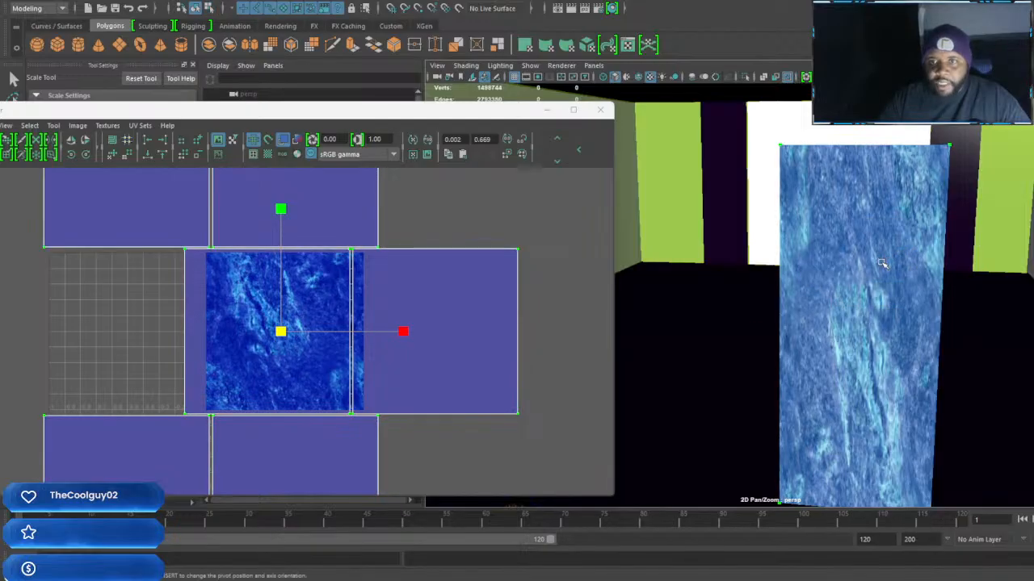
# Create a new VRay material for the wall's border and name it Building_8_Boarder_wall_for_wall_mat
pyautogui.scroll(-4, 881, 264)
pyautogui.scroll(-2, 880, 275)
pyautogui.scroll(5, 877, 327)
pyautogui.keyDown('alt'); pyautogui.moveTo(874, 331); pyautogui.dragTo(882, 302); pyautogui.keyUp('alt')
pyautogui.keyDown('alt'); pyautogui.moveTo(881, 301); pyautogui.dragTo(845, 328, button='middle'); pyautogui.keyUp('alt')
pyautogui.scroll(-2, 845, 328)
pyautogui.keyDown('alt'); pyautogui.moveTo(845, 328); pyautogui.dragTo(885, 321); pyautogui.keyUp('alt')
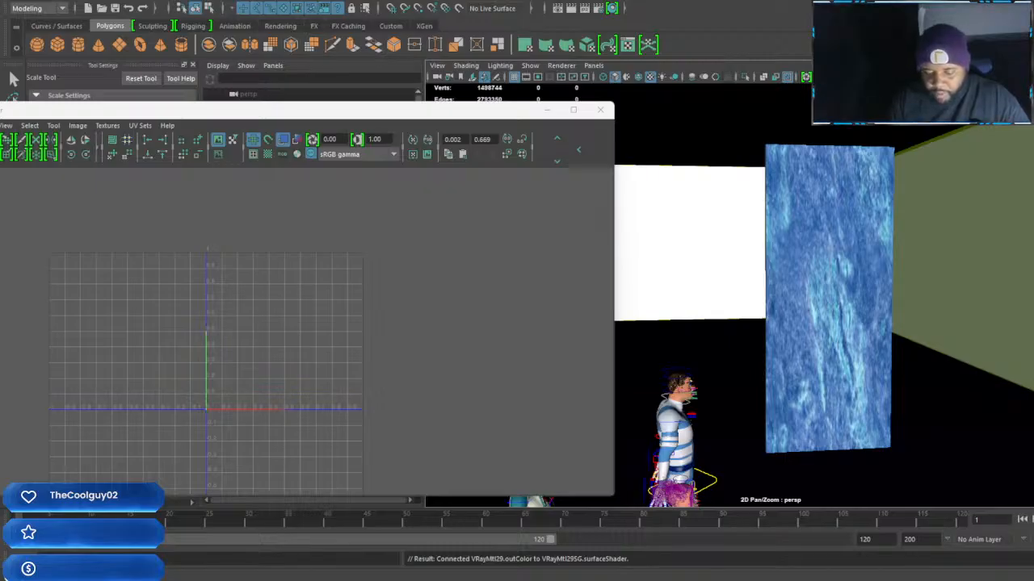
pyautogui.press('Return')
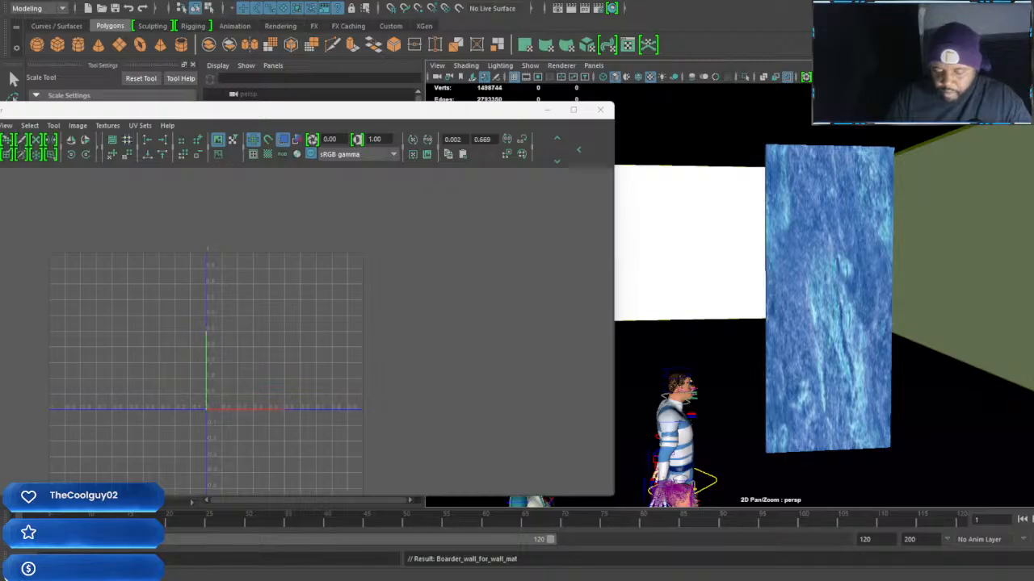
pyautogui.press('Return')
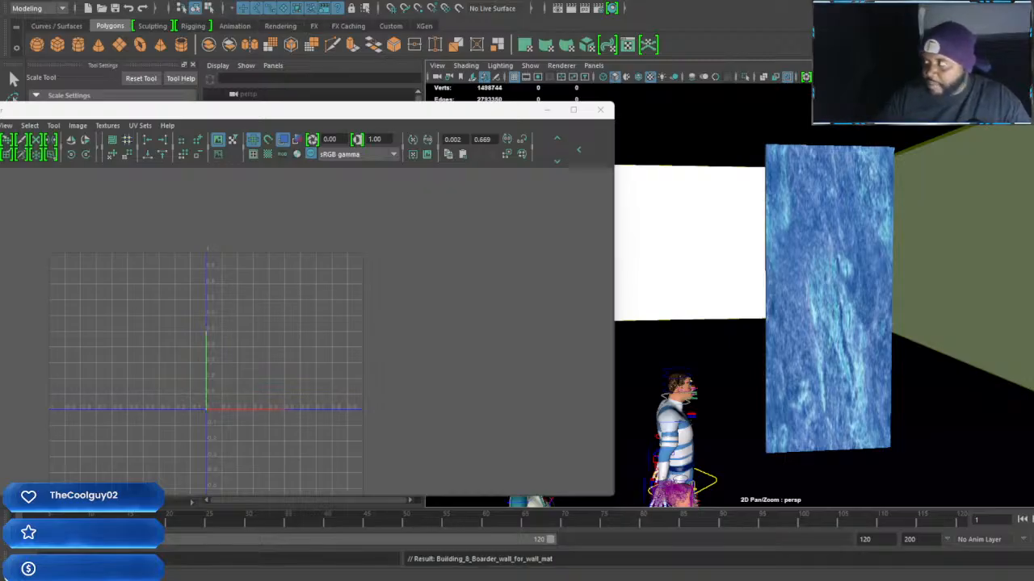
# Duplicate the blue wall panel and scale the copy's width down to a narrow full-height strip
pyautogui.click(843, 273)
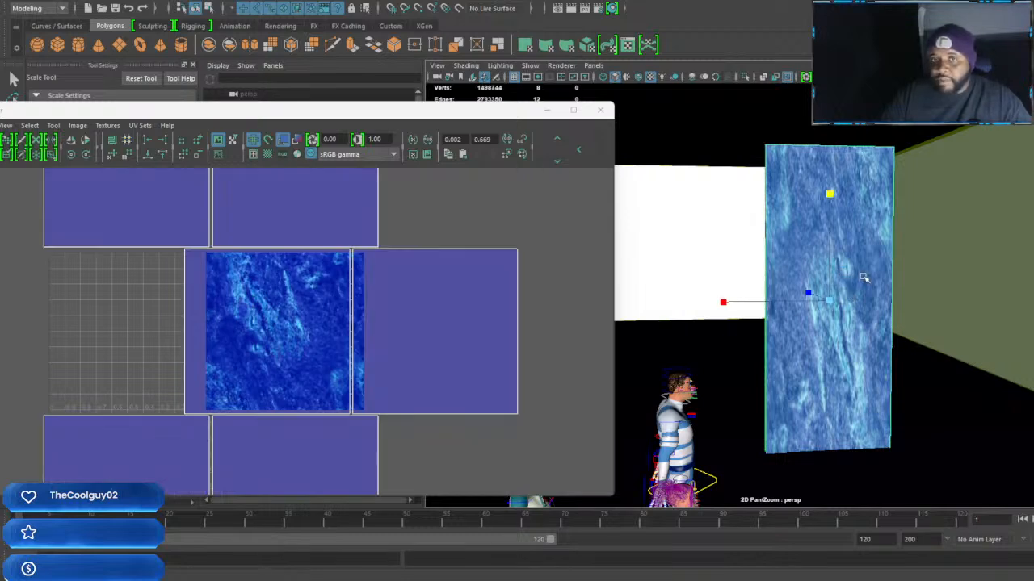
pyautogui.keyDown('alt'); pyautogui.moveTo(910, 298); pyautogui.dragTo(861, 298); pyautogui.keyUp('alt')
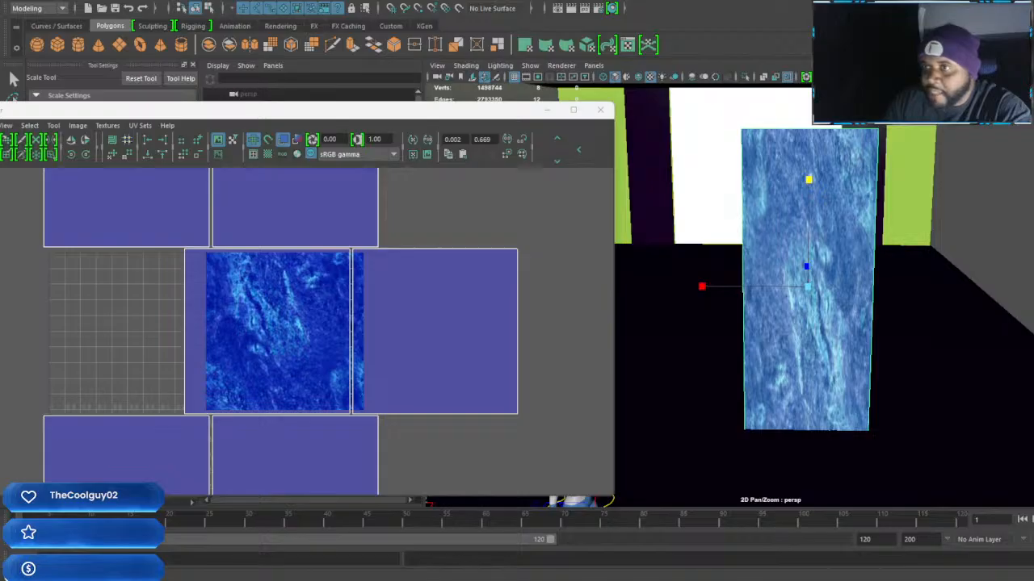
pyautogui.hotkey('ctrl', 'z')
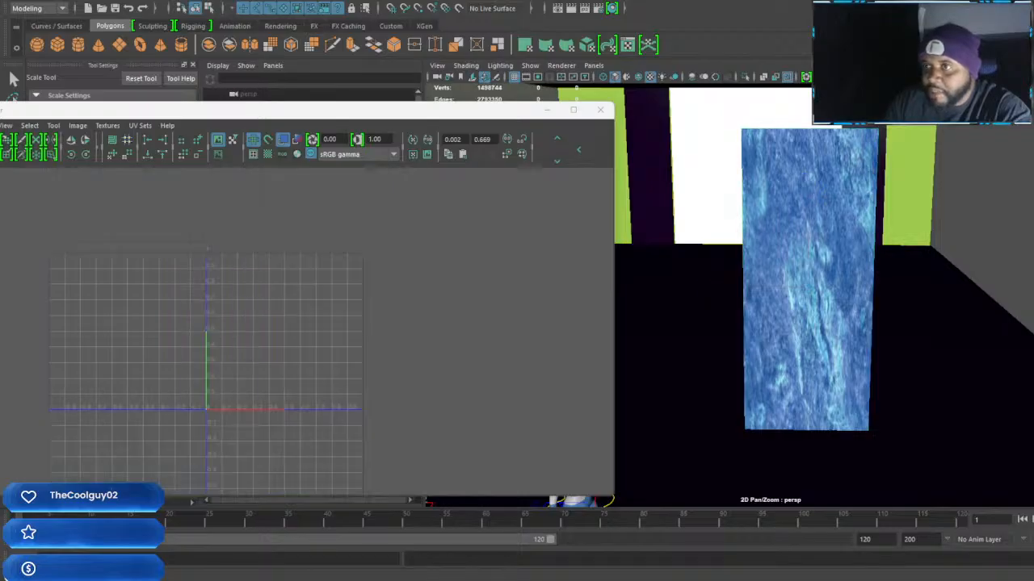
pyautogui.click(812, 340)
pyautogui.press('w')
pyautogui.press('r')
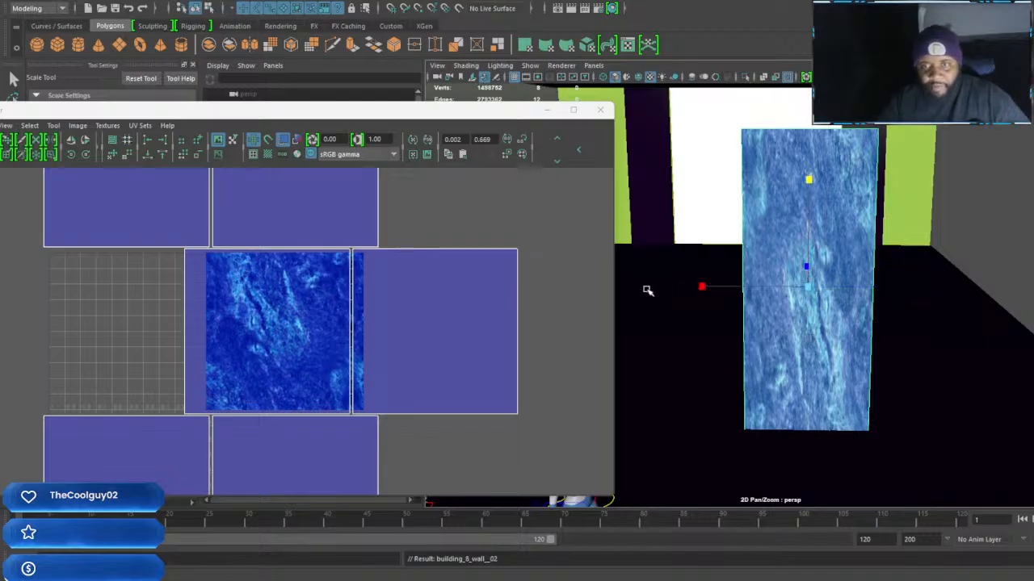
pyautogui.moveTo(701, 288); pyautogui.dragTo(887, 373)
# Scale the narrow strip's depth so it stands out from the panel and assign it the grey border material
pyautogui.press('w')
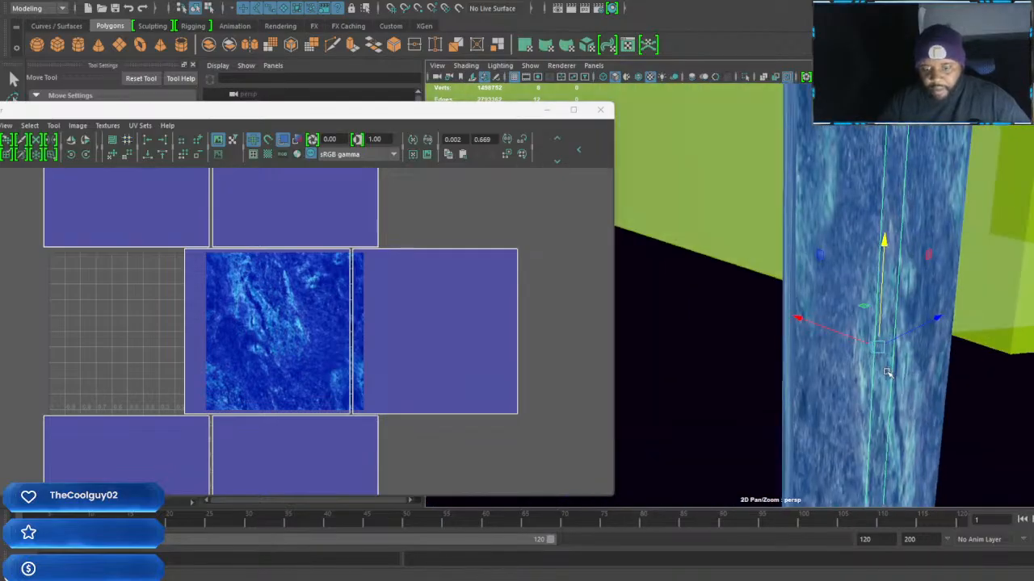
pyautogui.press('r')
pyautogui.moveTo(804, 320); pyautogui.dragTo(694, 297)
pyautogui.keyDown('alt'); pyautogui.moveTo(837, 296); pyautogui.dragTo(1000, 162); pyautogui.keyUp('alt')
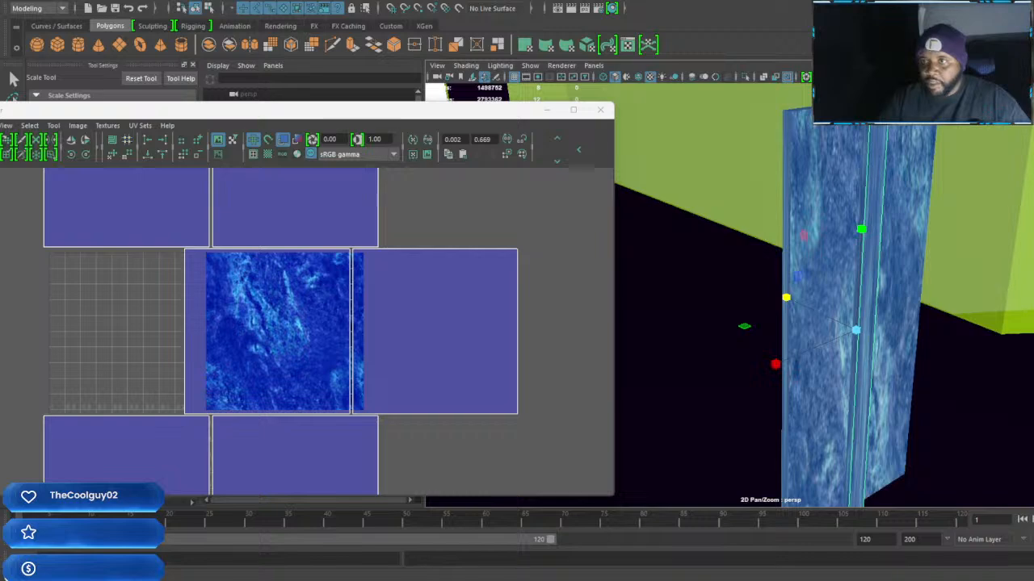
pyautogui.keyDown('alt'); pyautogui.moveTo(861, 289); pyautogui.dragTo(806, 288); pyautogui.keyUp('alt')
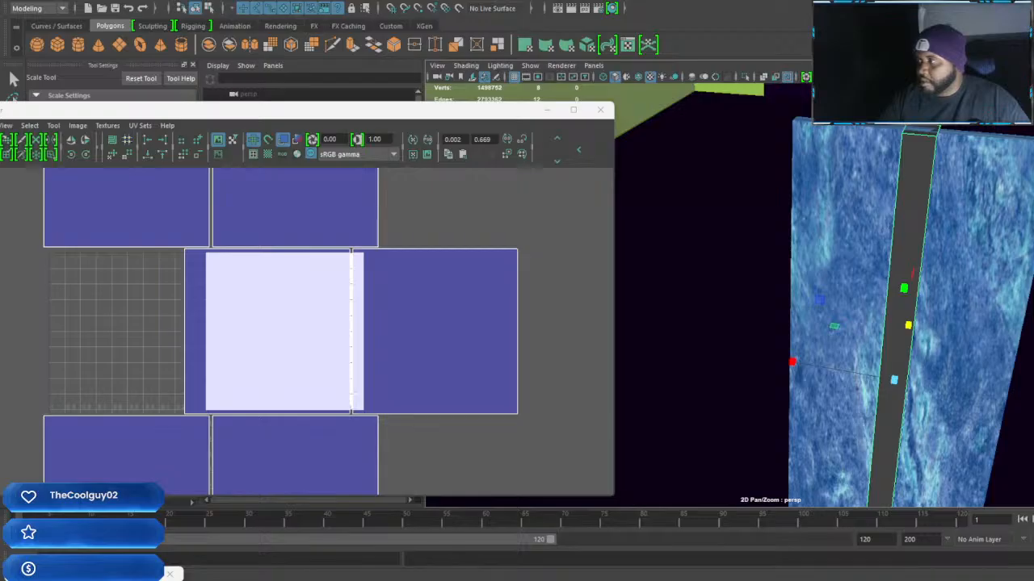
# Move the grey border strip sideways from the middle of the wall panel to its side edge
pyautogui.keyDown('alt'); pyautogui.moveTo(894, 277); pyautogui.dragTo(877, 334); pyautogui.keyUp('alt')
pyautogui.scroll(2, 877, 335)
pyautogui.keyDown('alt'); pyautogui.moveTo(877, 335); pyautogui.dragTo(897, 302, button='middle'); pyautogui.keyUp('alt')
pyautogui.keyDown('alt'); pyautogui.moveTo(897, 302); pyautogui.dragTo(886, 302); pyautogui.keyUp('alt')
pyautogui.press('w')
pyautogui.moveTo(985, 299); pyautogui.dragTo(902, 304)
pyautogui.keyDown('alt'); pyautogui.moveTo(907, 300); pyautogui.dragTo(862, 335); pyautogui.keyUp('alt')
pyautogui.scroll(3, 943, 324)
pyautogui.scroll(-3, 858, 309)
# Duplicate the border strip and move the copy across to the panel's opposite side edge
pyautogui.hotkey('shift', 'd')
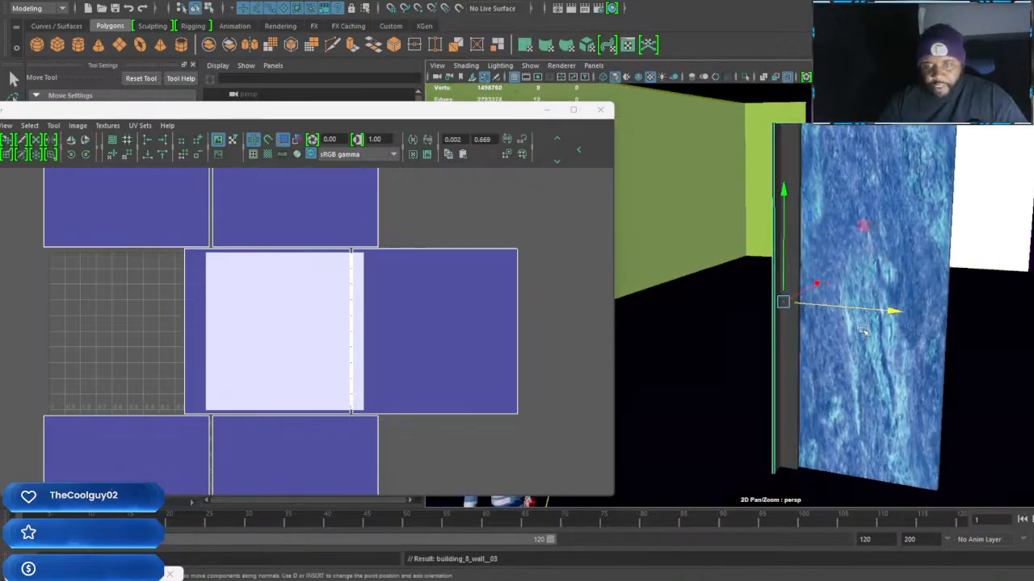
pyautogui.hotkey('ctrl', 'z')
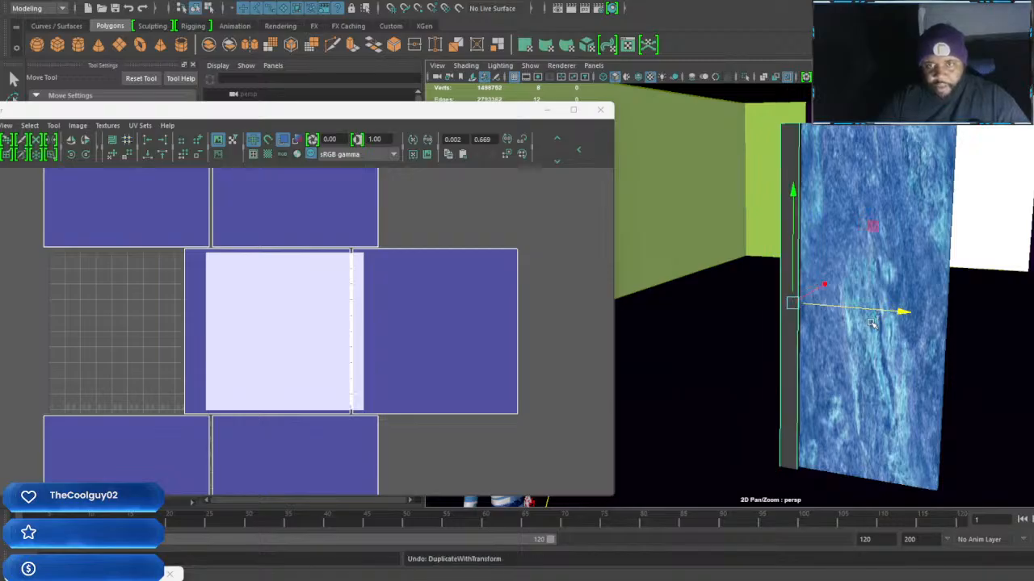
pyautogui.moveTo(900, 311); pyautogui.dragTo(1022, 319)
pyautogui.keyDown('alt'); pyautogui.moveTo(955, 315); pyautogui.dragTo(958, 359); pyautogui.keyUp('alt')
# Select both vertical border strips and scale them together in depth
pyautogui.click(782, 187)
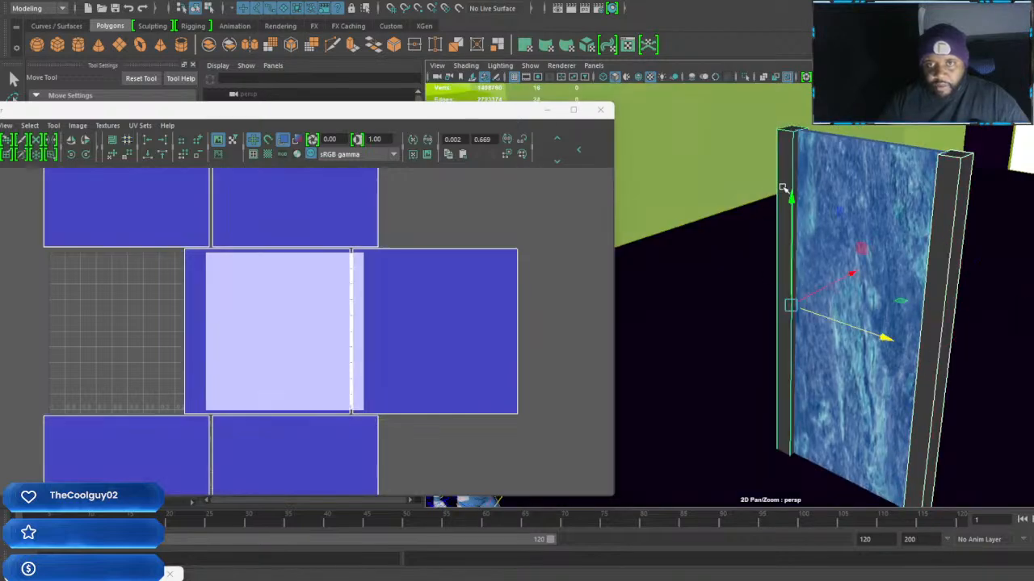
pyautogui.press('r')
pyautogui.keyDown('alt'); pyautogui.moveTo(850, 275); pyautogui.dragTo(887, 251); pyautogui.keyUp('alt')
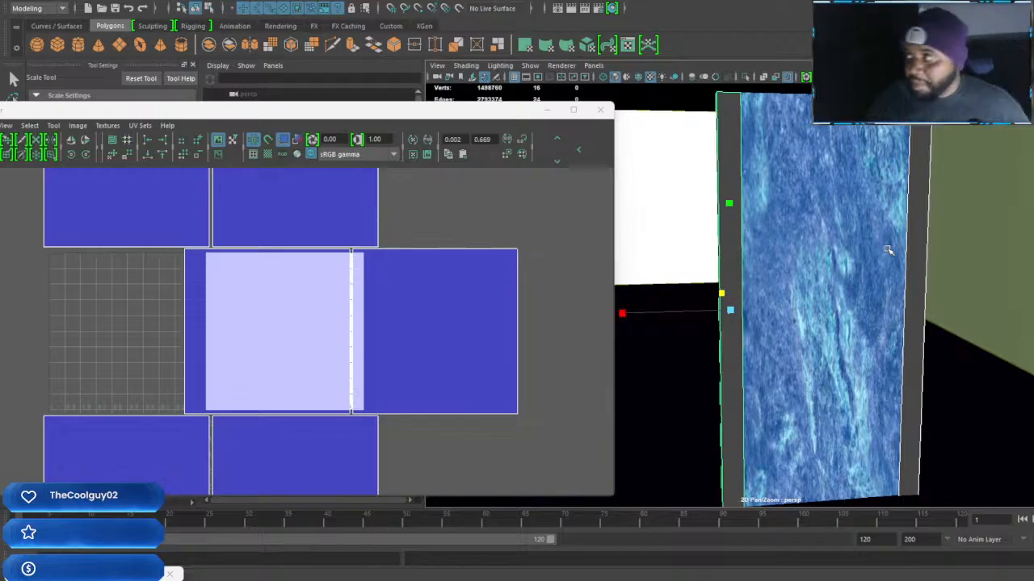
pyautogui.scroll(-3, 896, 255)
pyautogui.keyDown('alt'); pyautogui.moveTo(893, 258); pyautogui.dragTo(857, 296); pyautogui.keyUp('alt')
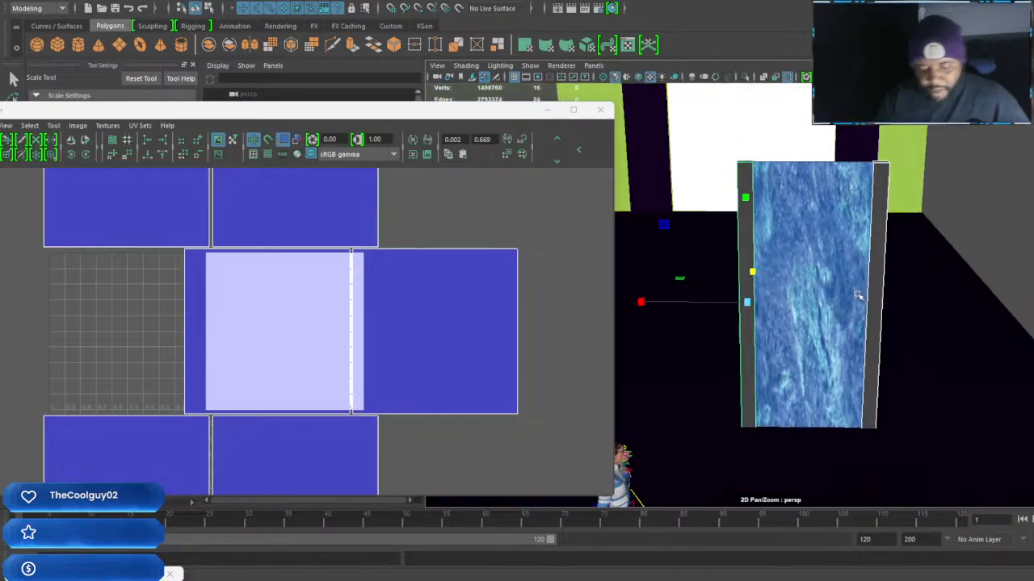
# Duplicate both border strips, rotate the copies to horizontal and raise them to the wall panel's upper end
pyautogui.press('e')
pyautogui.moveTo(830, 238); pyautogui.dragTo(679, 244)
pyautogui.press('w')
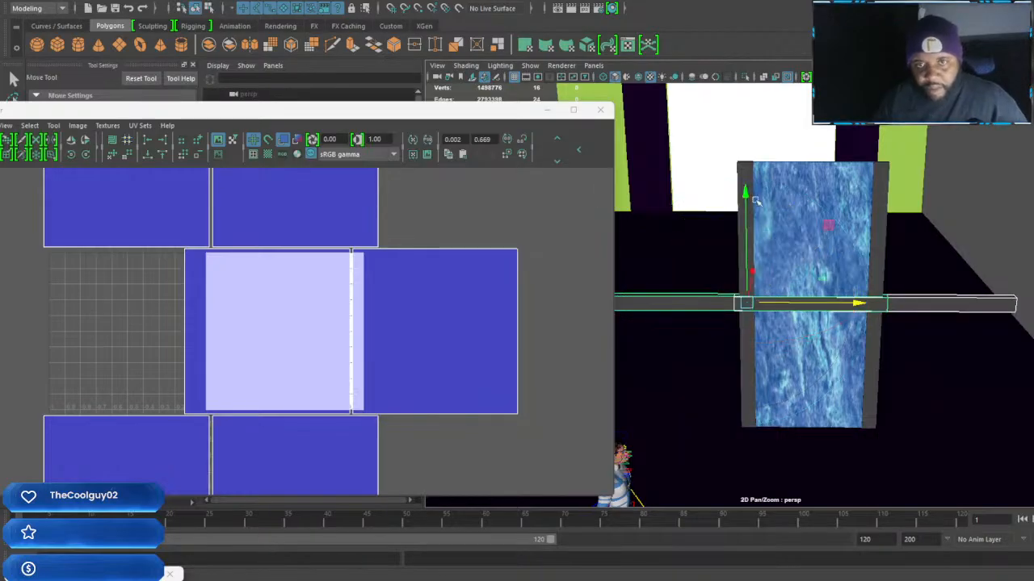
pyautogui.moveTo(741, 192); pyautogui.dragTo(748, 35)
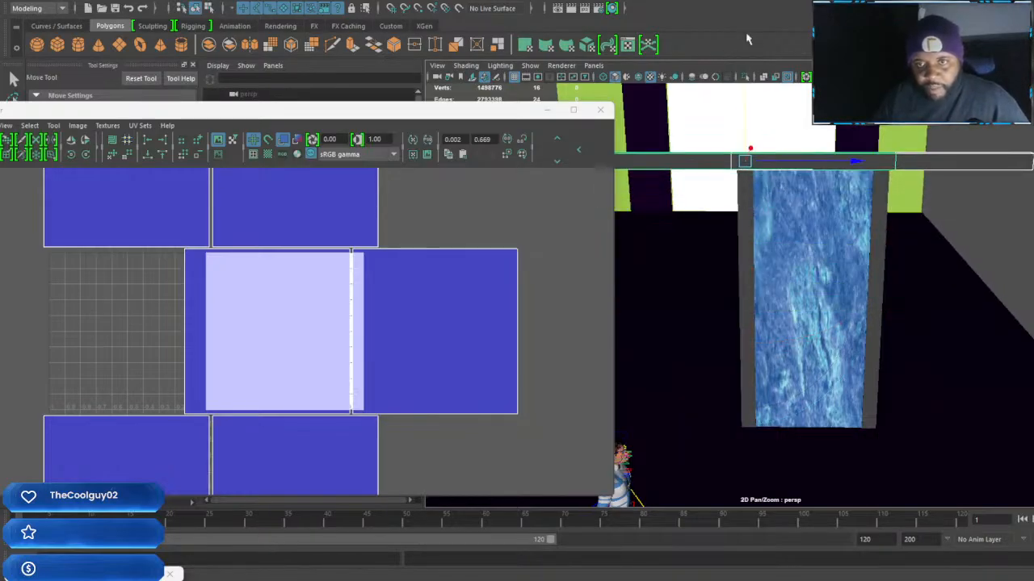
# Lower one horizontal border bar to the wall panel's base and centre it under the panel
pyautogui.click(712, 161)
pyautogui.moveTo(745, 108); pyautogui.dragTo(729, 380)
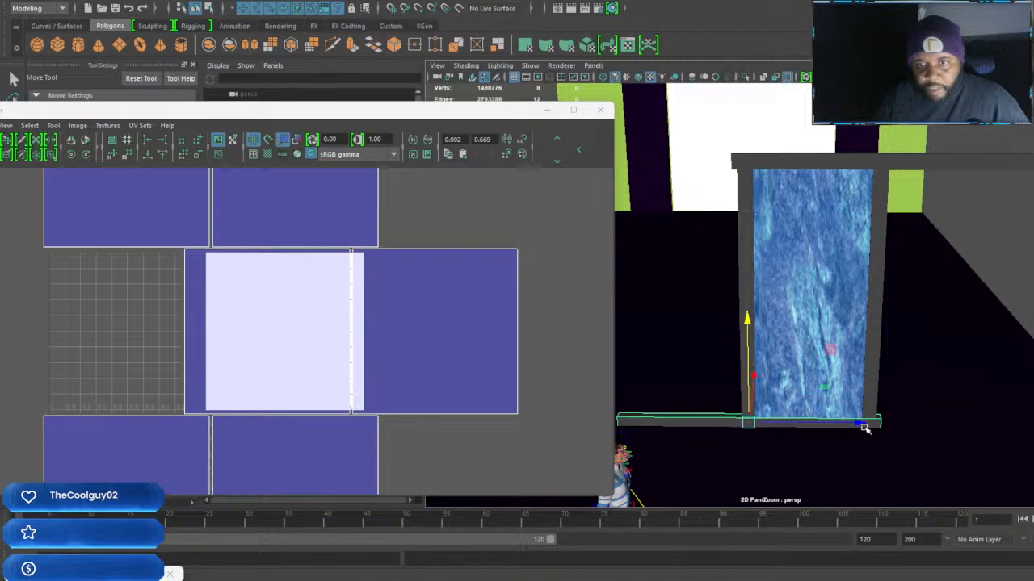
pyautogui.moveTo(860, 426); pyautogui.dragTo(925, 427)
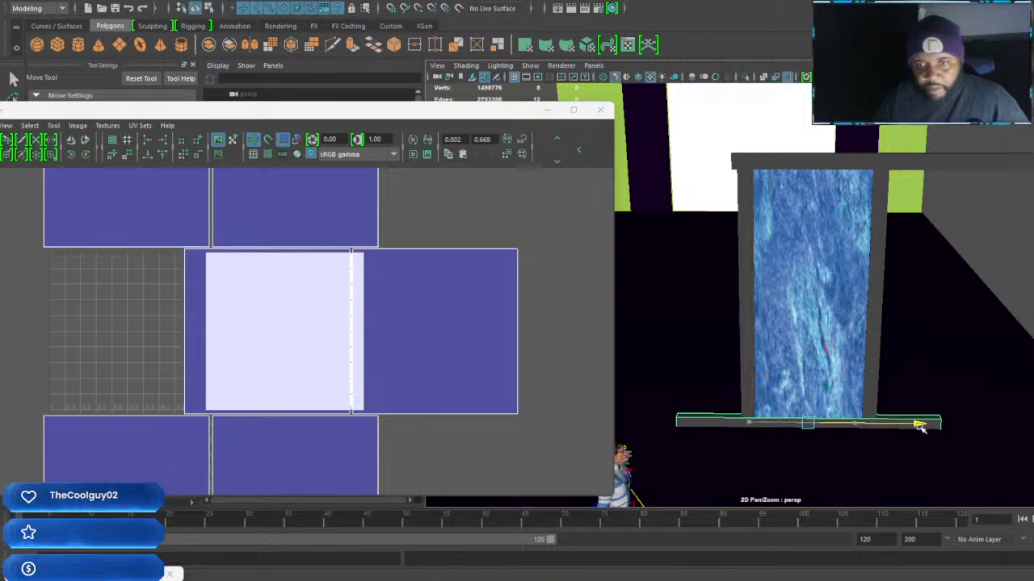
# Slide the remaining horizontal border bar sideways until it is centred over the wall panel's upper end
pyautogui.click(888, 166)
pyautogui.moveTo(985, 168); pyautogui.dragTo(895, 151)
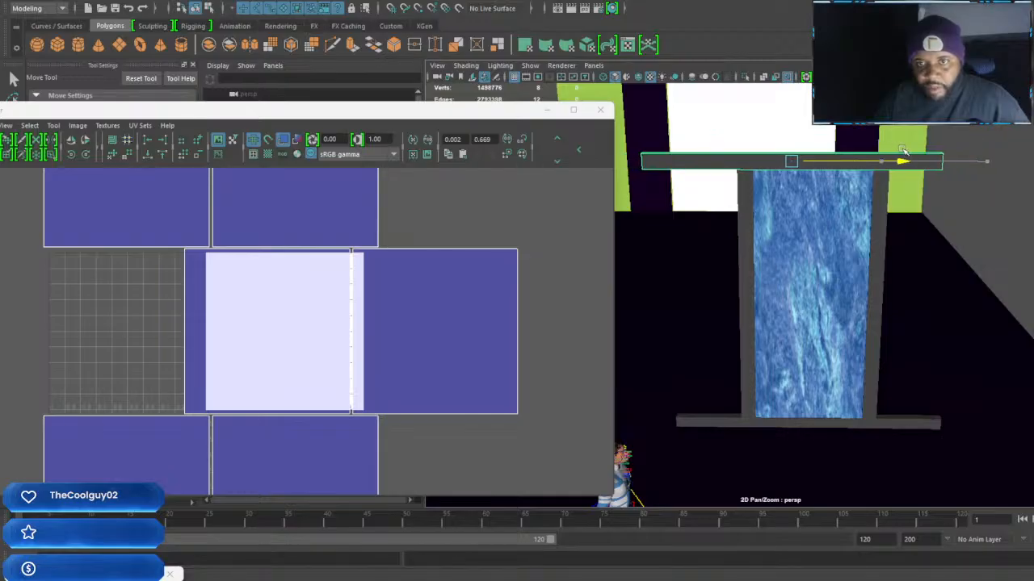
pyautogui.press('r')
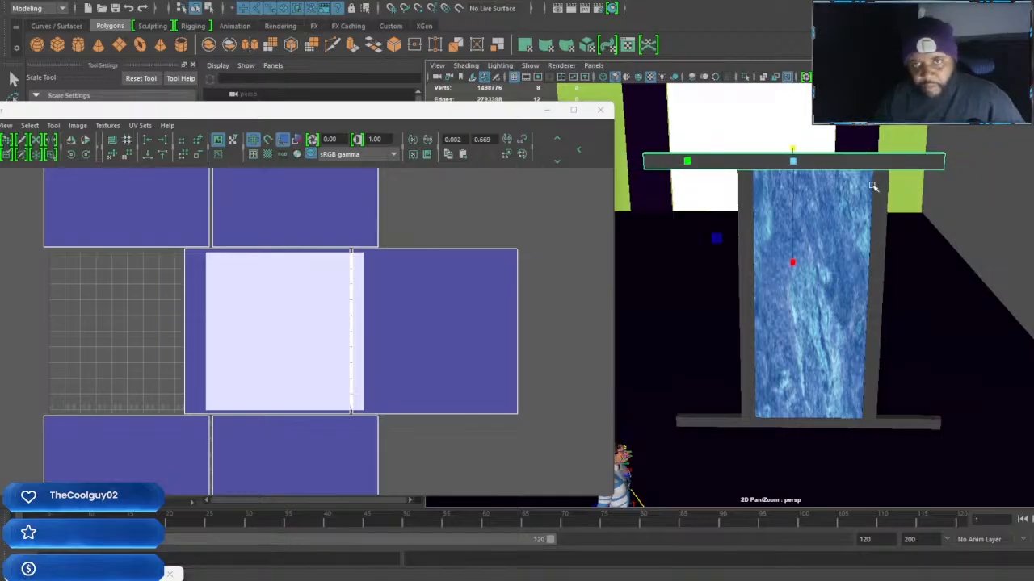
pyautogui.press('w')
pyautogui.moveTo(907, 163); pyautogui.dragTo(910, 163)
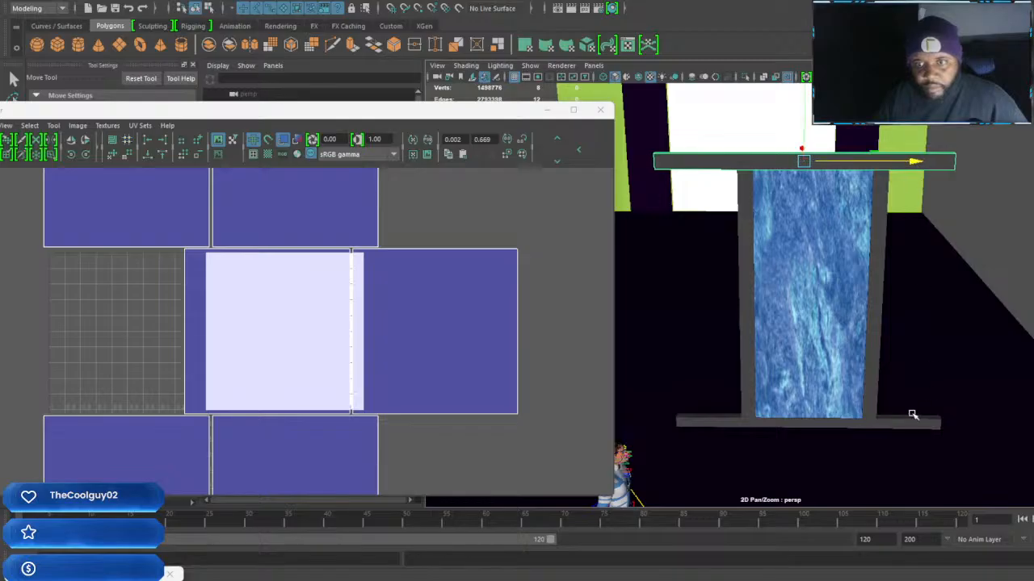
# Shorten both horizontal border bars to the width of the framed panel and centre the upper bar over it
pyautogui.click(910, 420)
pyautogui.press('r')
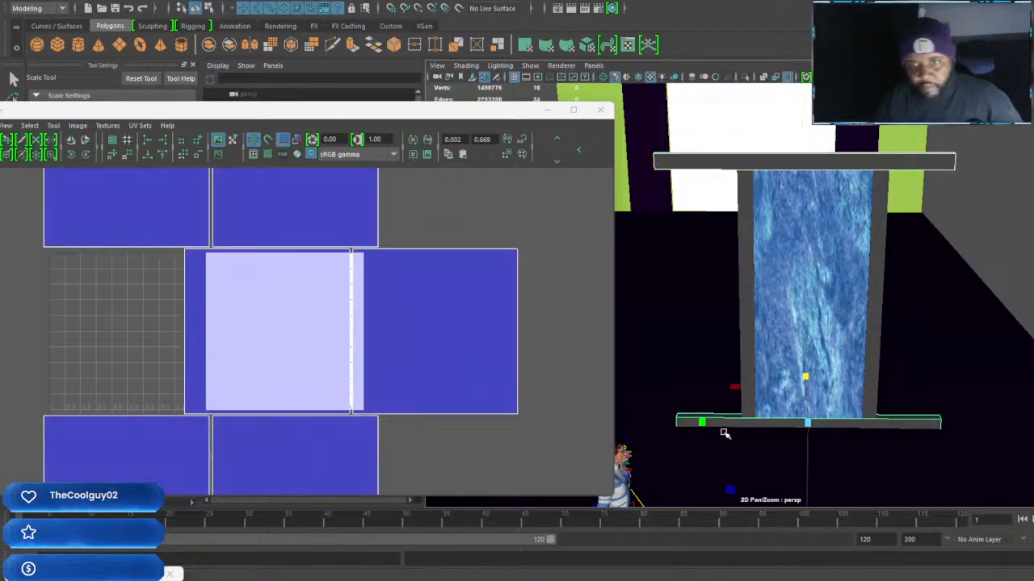
pyautogui.moveTo(711, 424); pyautogui.dragTo(755, 425)
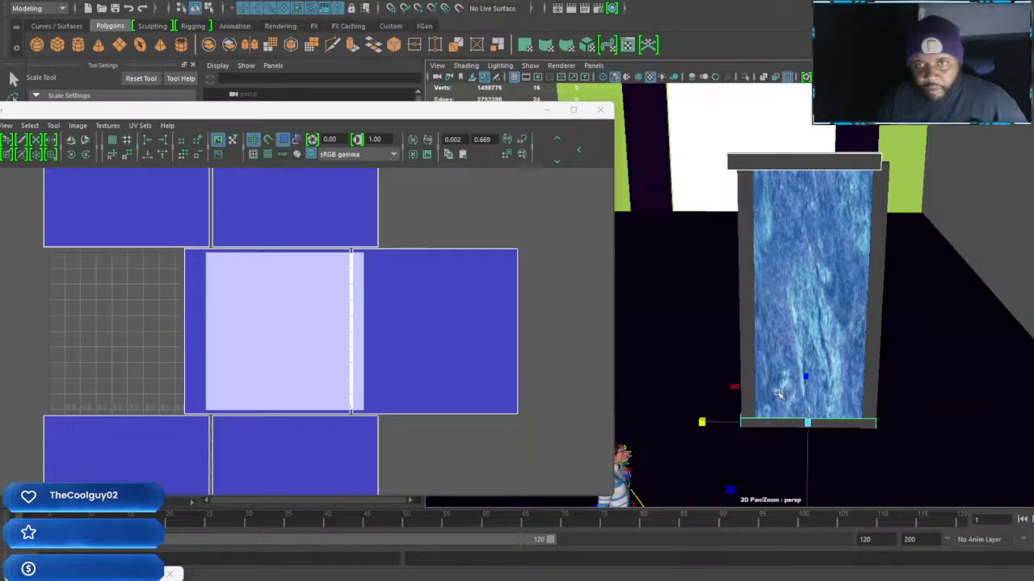
pyautogui.click(815, 158)
pyautogui.press('w')
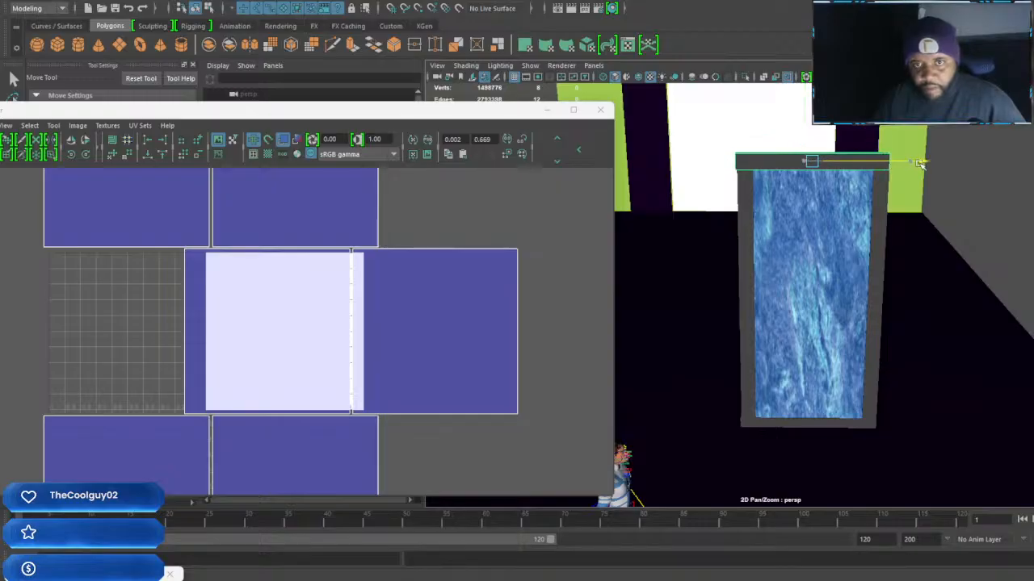
pyautogui.click(812, 424)
pyautogui.keyDown('alt'); pyautogui.moveTo(810, 422); pyautogui.dragTo(910, 388); pyautogui.keyUp('alt')
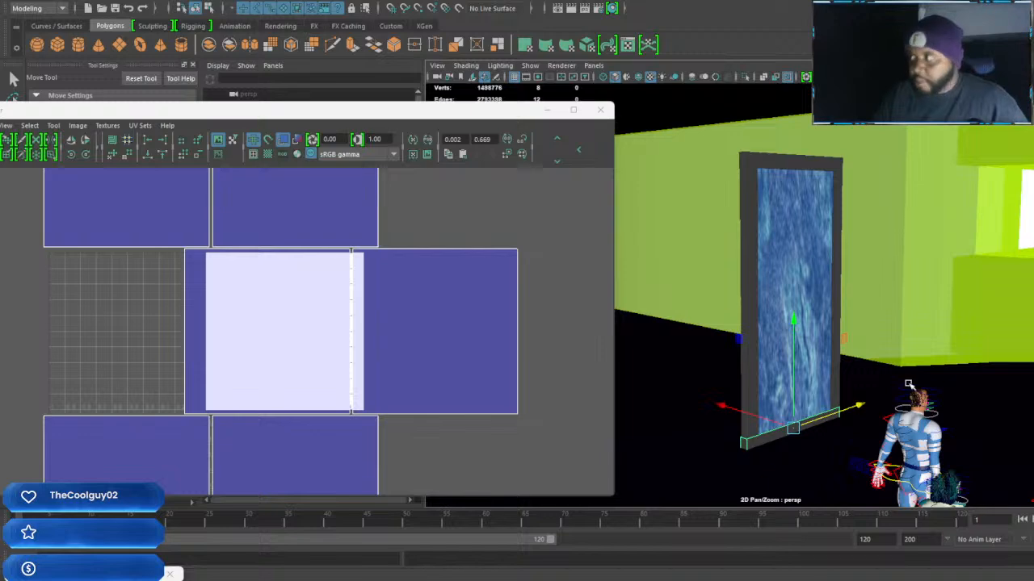
pyautogui.scroll(2, 908, 384)
pyautogui.keyDown('alt'); pyautogui.moveTo(910, 384); pyautogui.dragTo(861, 375); pyautogui.keyUp('alt')
pyautogui.scroll(-1, 876, 310)
pyautogui.keyDown('alt'); pyautogui.moveTo(876, 310); pyautogui.dragTo(857, 213); pyautogui.keyUp('alt')
pyautogui.keyDown('shift'); pyautogui.click(866, 151); pyautogui.keyUp('shift')
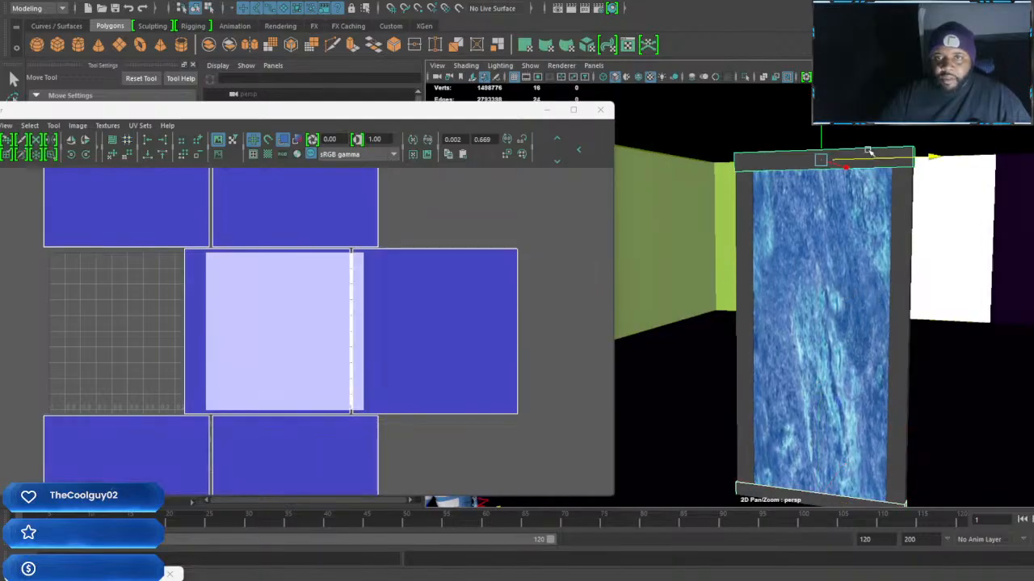
pyautogui.keyDown('shift'); pyautogui.click(904, 234); pyautogui.keyUp('shift')
pyautogui.keyDown('shift'); pyautogui.click(824, 280); pyautogui.keyUp('shift')
pyautogui.keyDown('shift'); pyautogui.click(742, 314); pyautogui.keyUp('shift')
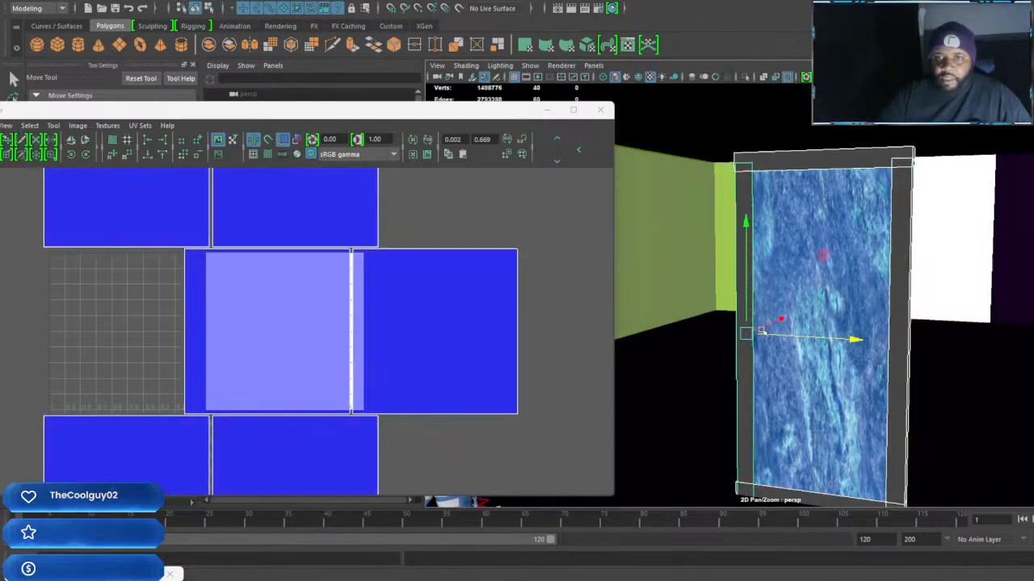
pyautogui.keyDown('alt'); pyautogui.moveTo(835, 357); pyautogui.dragTo(839, 290, button='middle'); pyautogui.keyUp('alt')
pyautogui.keyDown('alt'); pyautogui.moveTo(838, 289); pyautogui.dragTo(845, 305); pyautogui.keyUp('alt')
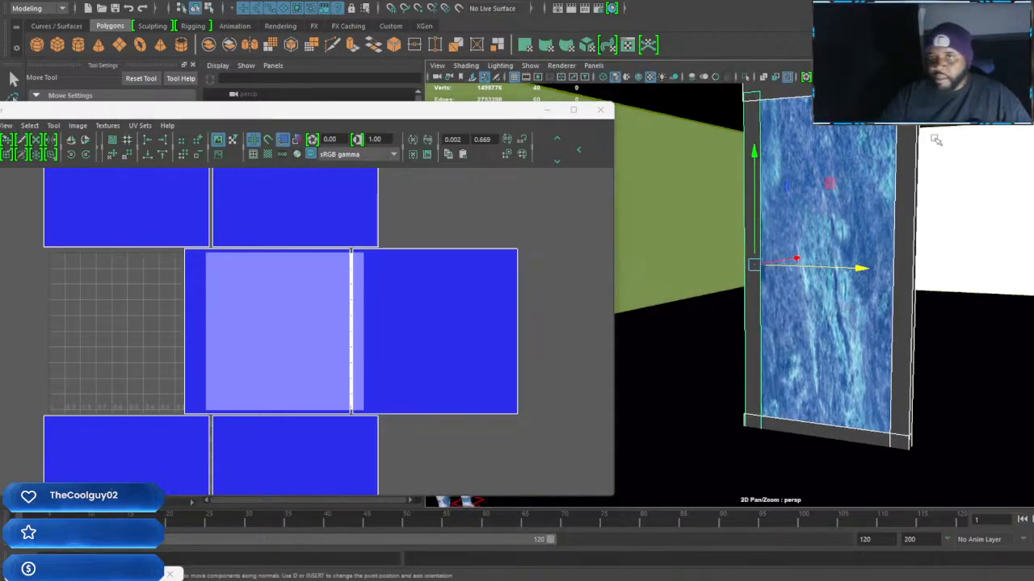
pyautogui.click(906, 151)
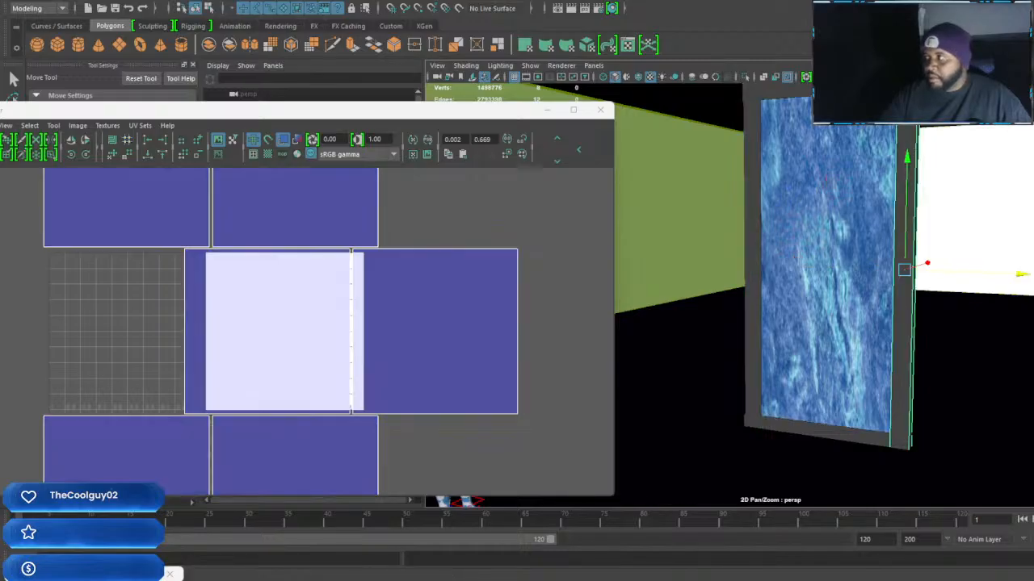
pyautogui.keyDown('alt'); pyautogui.moveTo(978, 235); pyautogui.dragTo(975, 272); pyautogui.keyUp('alt')
# Select the marble panel with its two horizontal bars and two vertical strips, and group them
pyautogui.click(835, 164)
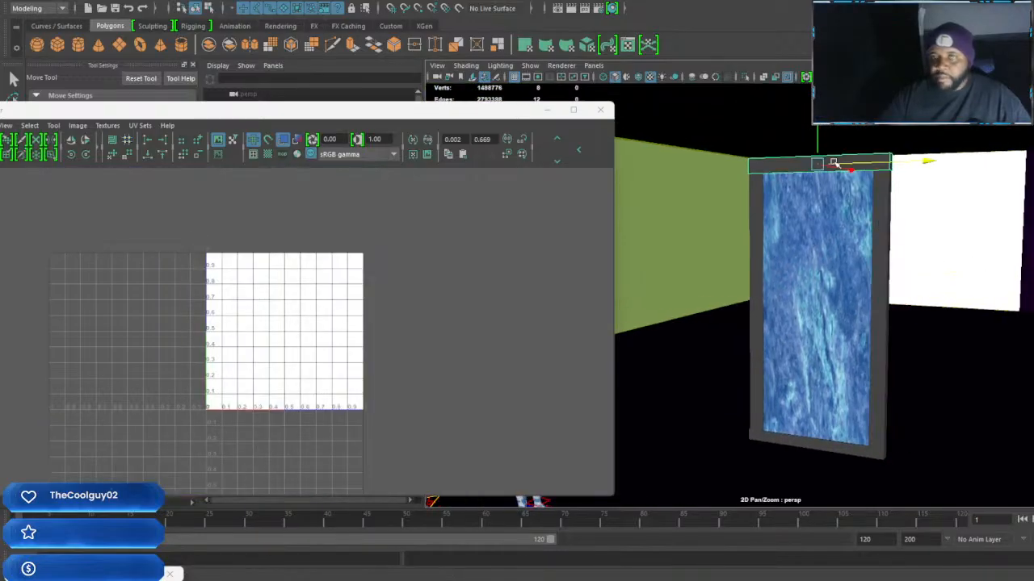
pyautogui.click(752, 307)
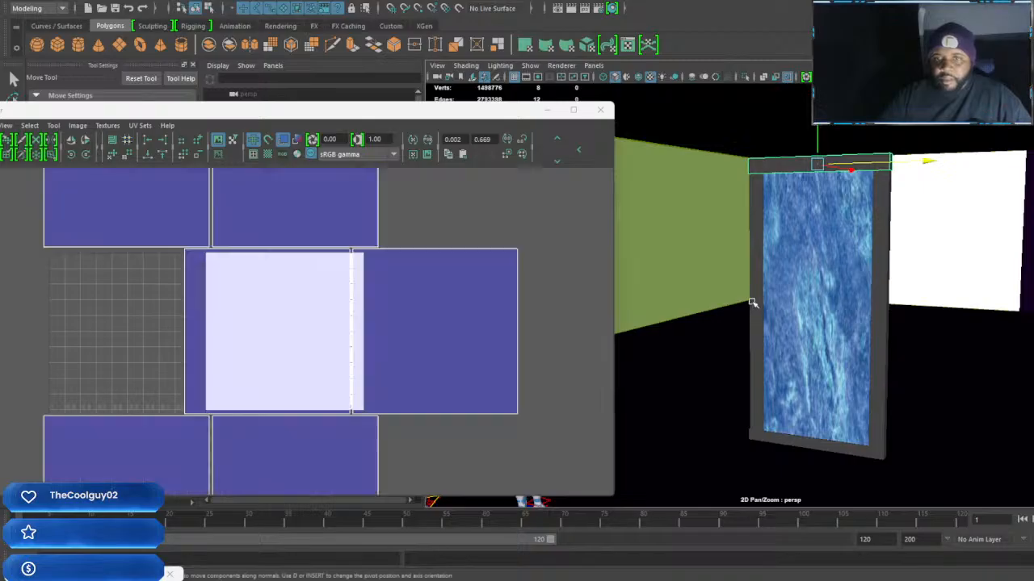
pyautogui.click(818, 447)
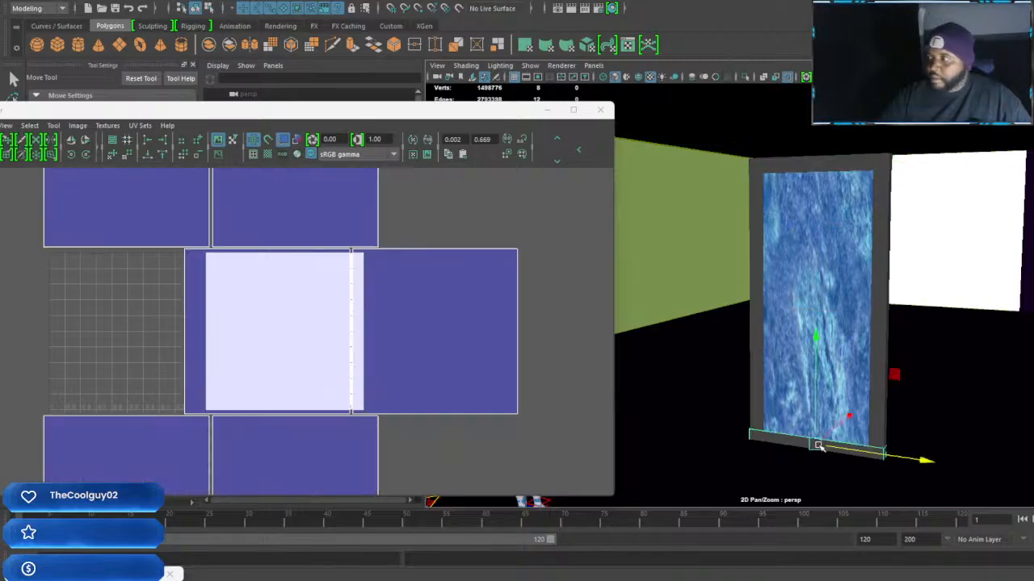
pyautogui.keyDown('shift'); pyautogui.click(875, 432); pyautogui.keyUp('shift')
pyautogui.keyDown('shift'); pyautogui.click(756, 398); pyautogui.keyUp('shift')
pyautogui.keyDown('shift'); pyautogui.click(802, 396); pyautogui.keyUp('shift')
pyautogui.keyDown('shift'); pyautogui.click(849, 164); pyautogui.keyUp('shift')
pyautogui.scroll(-3, 851, 236)
pyautogui.scroll(3, 856, 241)
pyautogui.keyDown('alt'); pyautogui.moveTo(863, 241); pyautogui.dragTo(901, 284); pyautogui.keyUp('alt')
pyautogui.keyDown('alt'); pyautogui.moveTo(963, 299); pyautogui.dragTo(946, 306); pyautogui.keyUp('alt')
pyautogui.hotkey('ctrl', 'g')
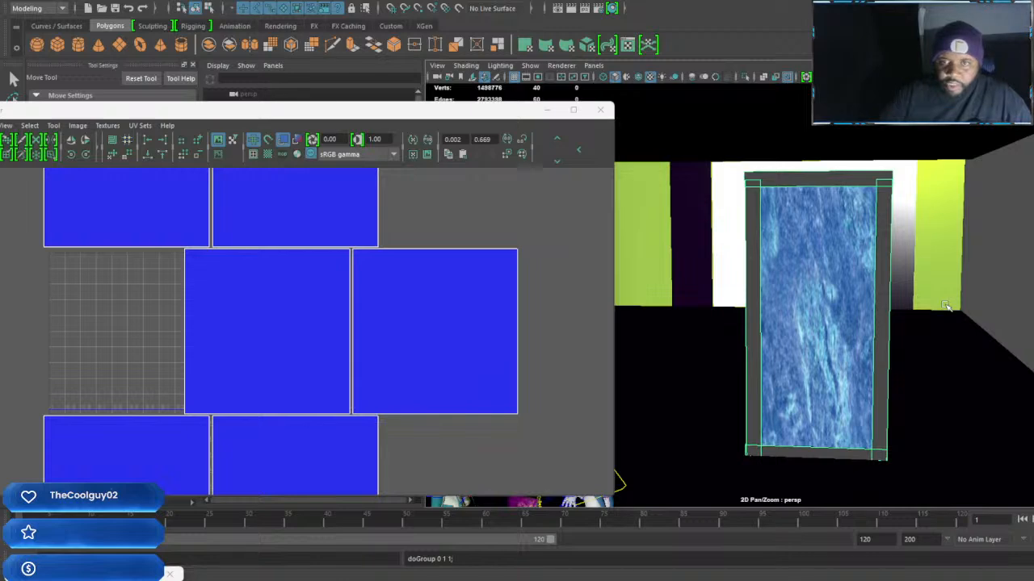
# Minimize the UV editor and centre the pivot of the new panel group
pyautogui.click(545, 110)
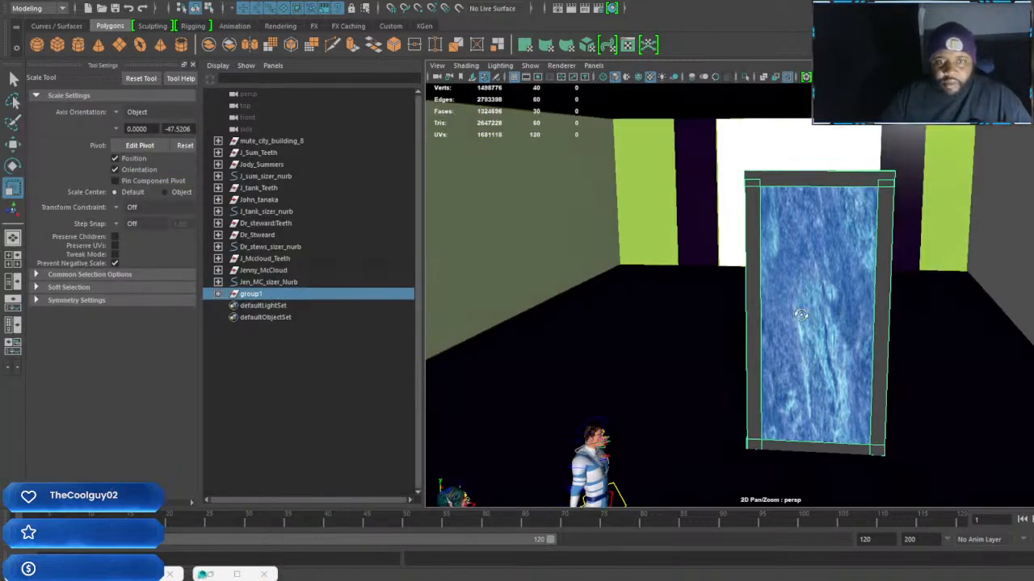
pyautogui.scroll(6, 809, 302)
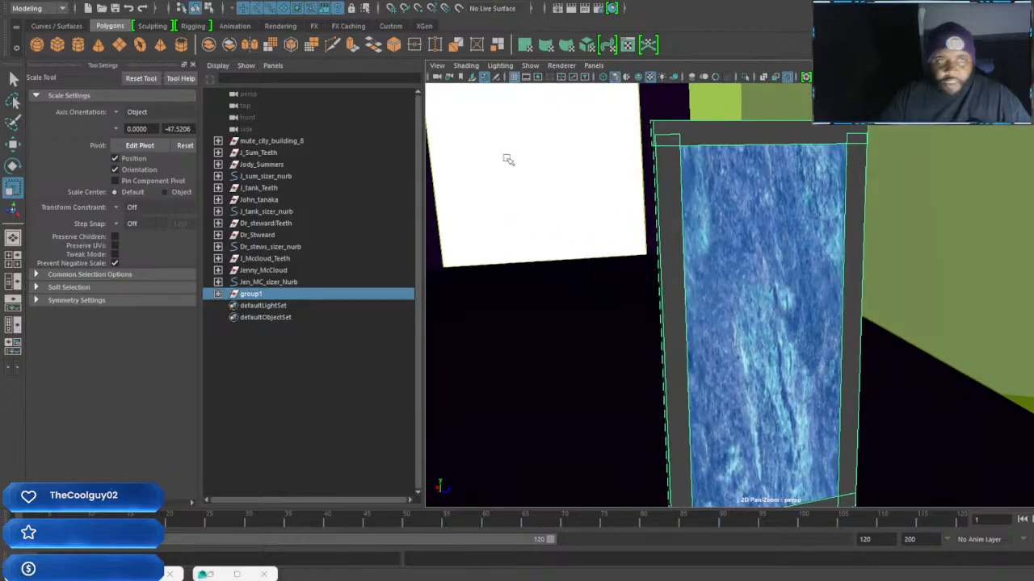
pyautogui.click(111, 1)
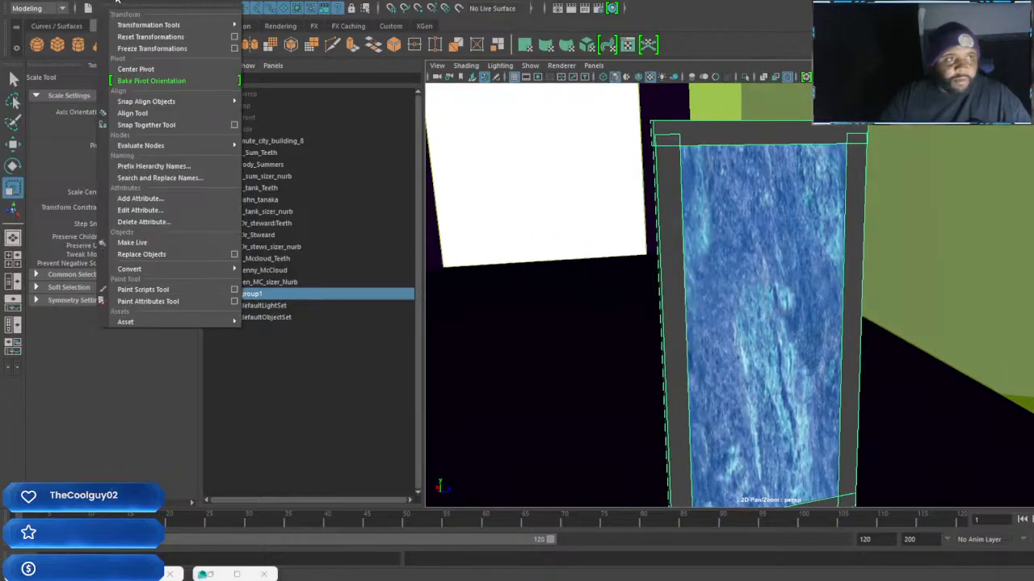
pyautogui.click(138, 69)
pyautogui.scroll(-5, 695, 348)
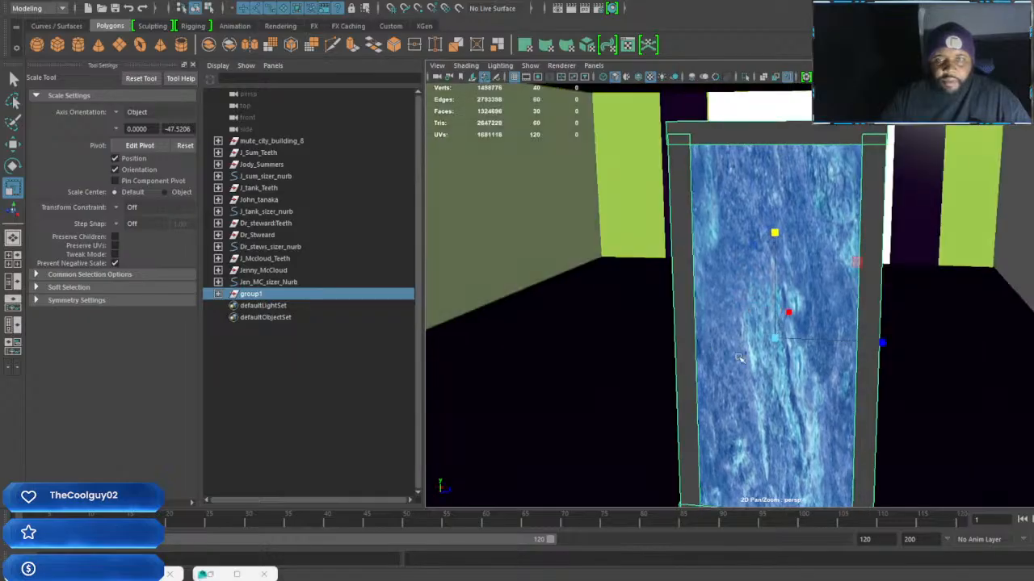
# Slide the framed panel group sideways and rescale it into a lower, wider landscape panel
pyautogui.press('w')
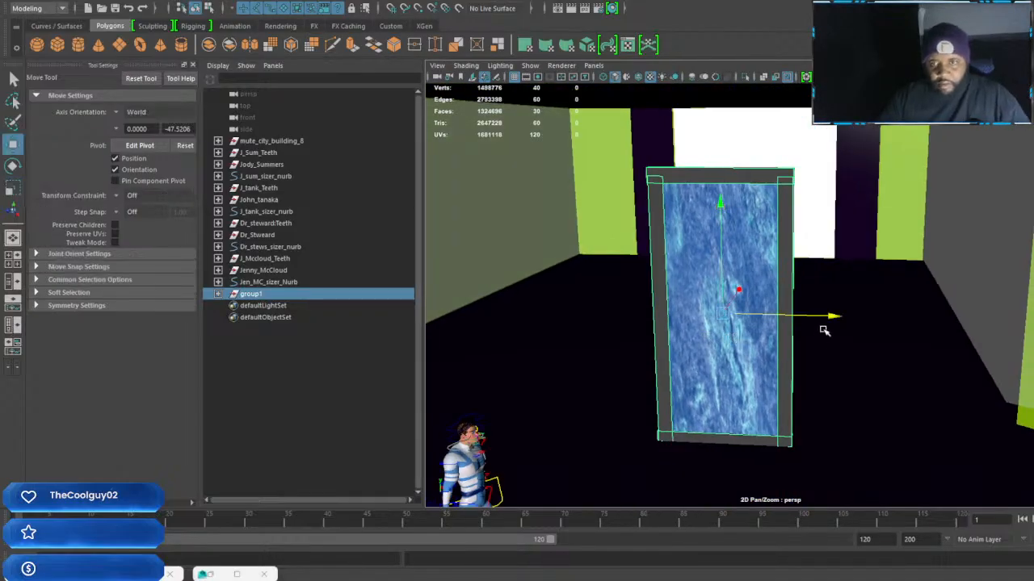
pyautogui.moveTo(834, 320); pyautogui.dragTo(1026, 339)
pyautogui.press('r')
pyautogui.hotkey('ctrl', 'z')
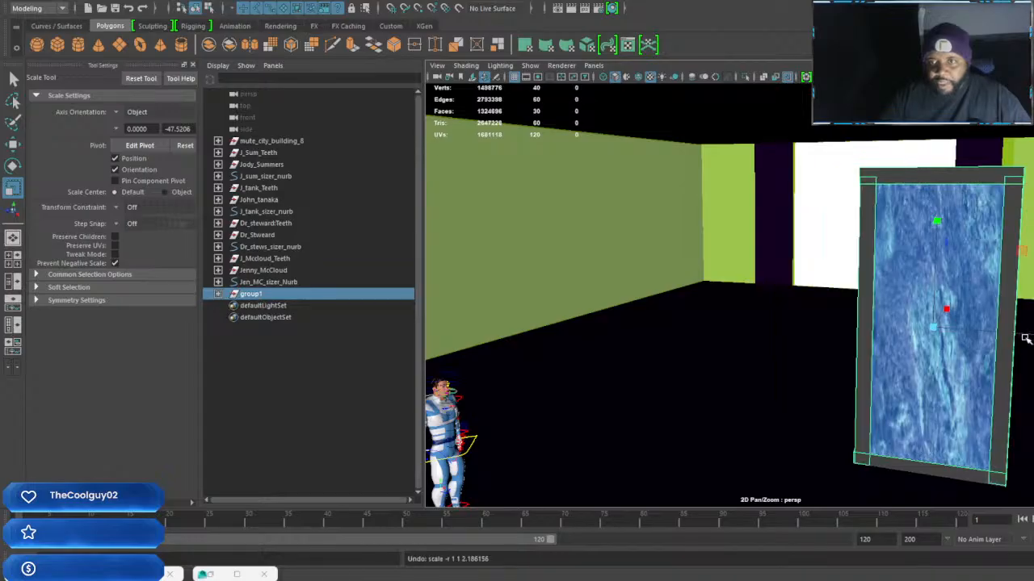
pyautogui.moveTo(939, 222); pyautogui.dragTo(765, 339)
pyautogui.keyDown('alt'); pyautogui.moveTo(773, 304); pyautogui.dragTo(820, 360); pyautogui.keyUp('alt')
# Move the framed panel group along its depth axis toward the green wall
pyautogui.press('w')
pyautogui.scroll(-3, 819, 313)
pyautogui.scroll(3, 763, 317)
pyautogui.keyDown('alt'); pyautogui.moveTo(763, 318); pyautogui.dragTo(809, 351, button='middle'); pyautogui.keyUp('alt')
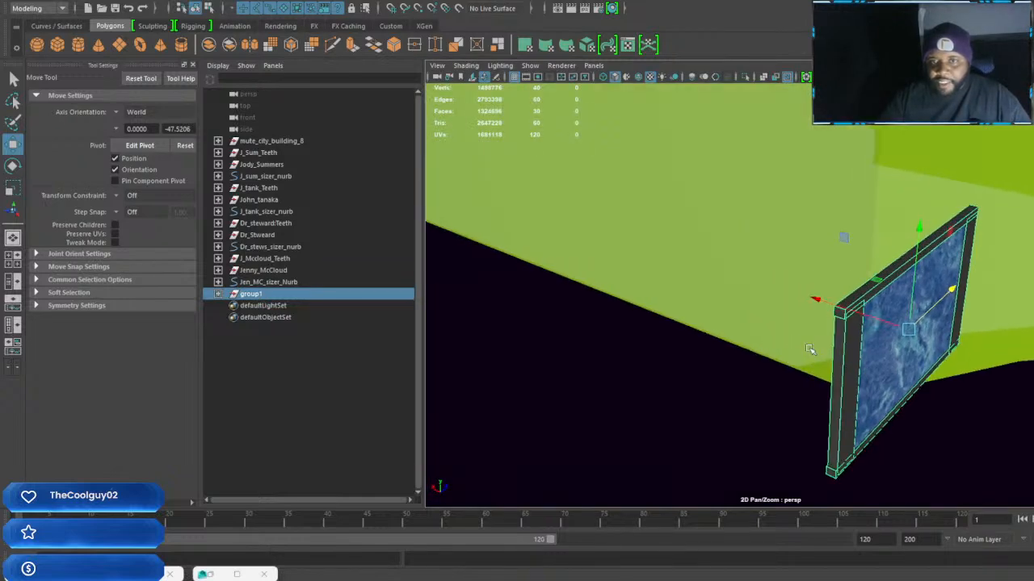
pyautogui.moveTo(817, 301); pyautogui.dragTo(724, 267)
pyautogui.keyDown('alt'); pyautogui.moveTo(845, 321); pyautogui.dragTo(936, 327); pyautogui.keyUp('alt')
pyautogui.moveTo(945, 278); pyautogui.dragTo(942, 295, button='right')
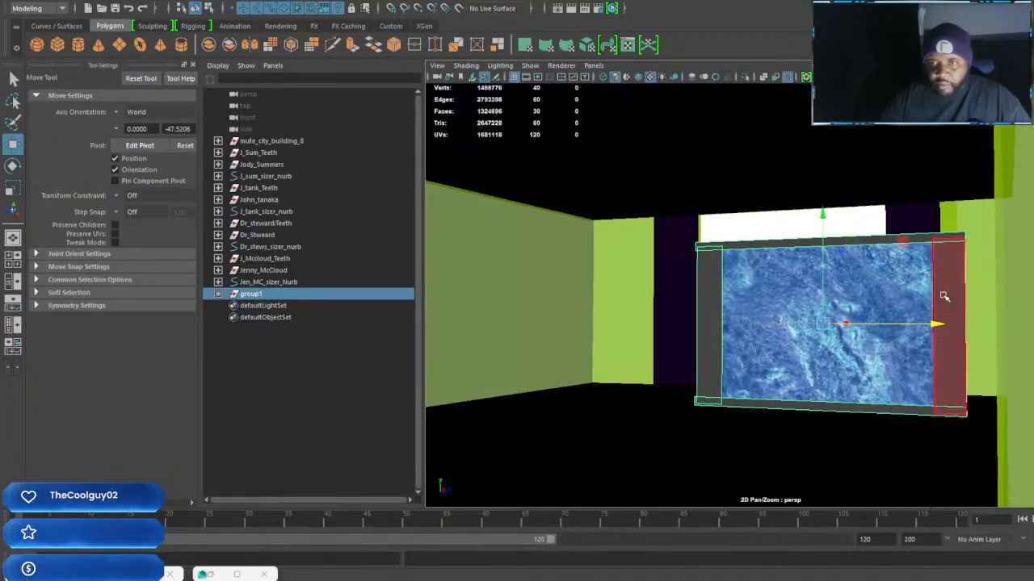
pyautogui.keyDown('alt'); pyautogui.moveTo(828, 287); pyautogui.dragTo(852, 291); pyautogui.keyUp('alt')
# Select the four border pieces around the marble panel and switch each of them to face selection
pyautogui.click(861, 245)
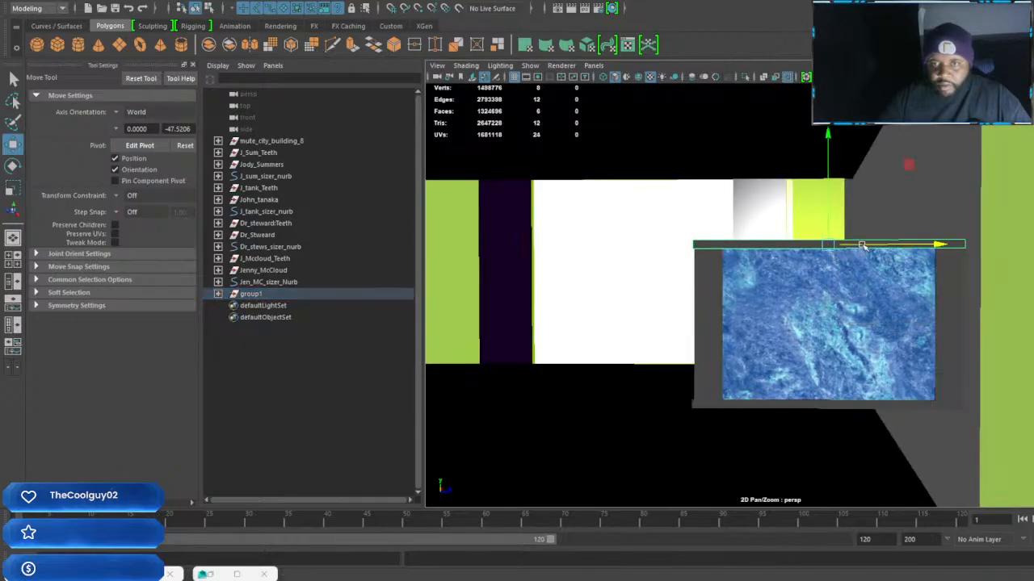
pyautogui.keyDown('shift'); pyautogui.click(943, 310); pyautogui.keyUp('shift')
pyautogui.keyDown('shift'); pyautogui.click(711, 331); pyautogui.keyUp('shift')
pyautogui.keyDown('shift'); pyautogui.click(806, 406); pyautogui.keyUp('shift')
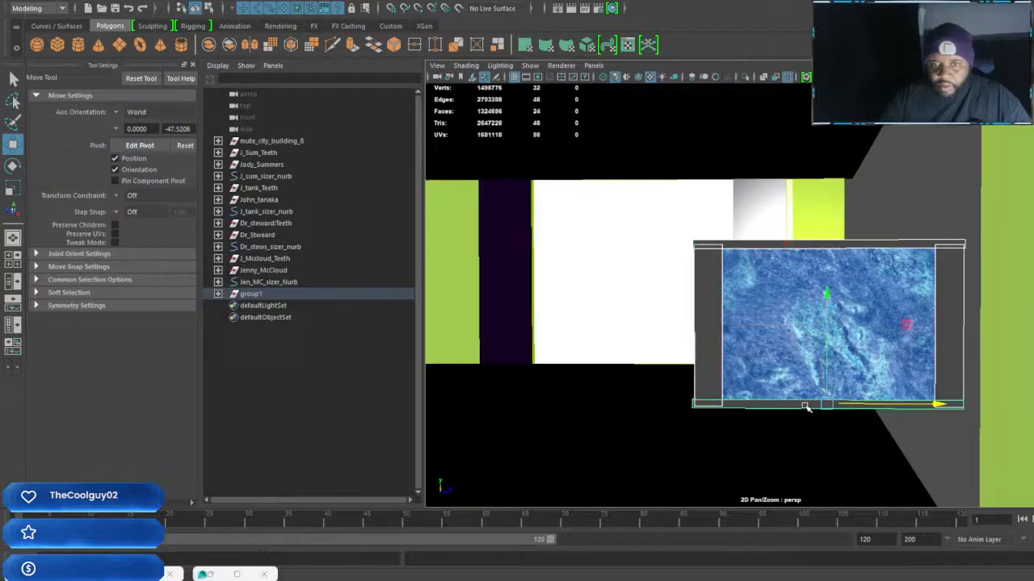
pyautogui.keyDown('shift'); pyautogui.rightClick(713, 365); pyautogui.keyUp('shift')
pyautogui.moveTo(712, 273); pyautogui.dragTo(715, 302, button='right')
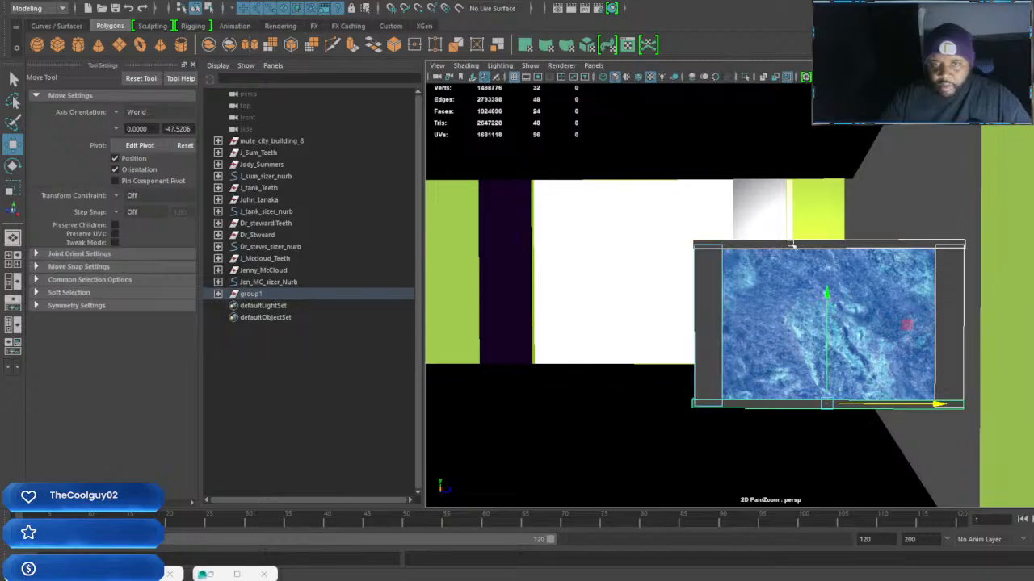
pyautogui.moveTo(800, 244); pyautogui.dragTo(801, 262, button='right')
pyautogui.moveTo(942, 285); pyautogui.dragTo(913, 380, button='right')
pyautogui.moveTo(794, 404); pyautogui.dragTo(787, 307, button='right')
# Extrude the front face of the right vertical border strip, inset it with Offset and scale the inset face shorter
pyautogui.click(953, 355)
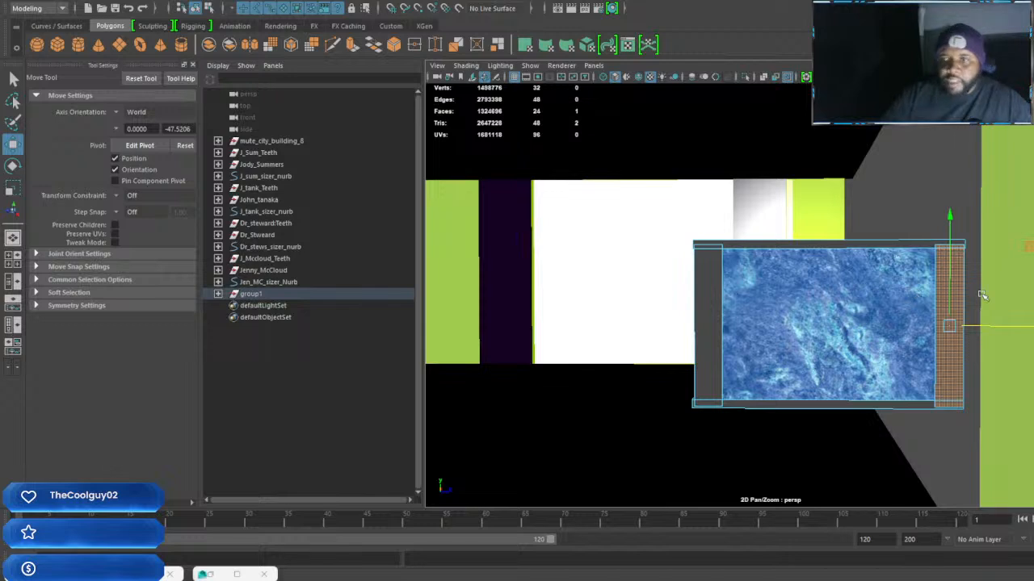
pyautogui.keyDown('shift'); pyautogui.moveTo(956, 307); pyautogui.dragTo(956, 339, button='right'); pyautogui.keyUp('shift')
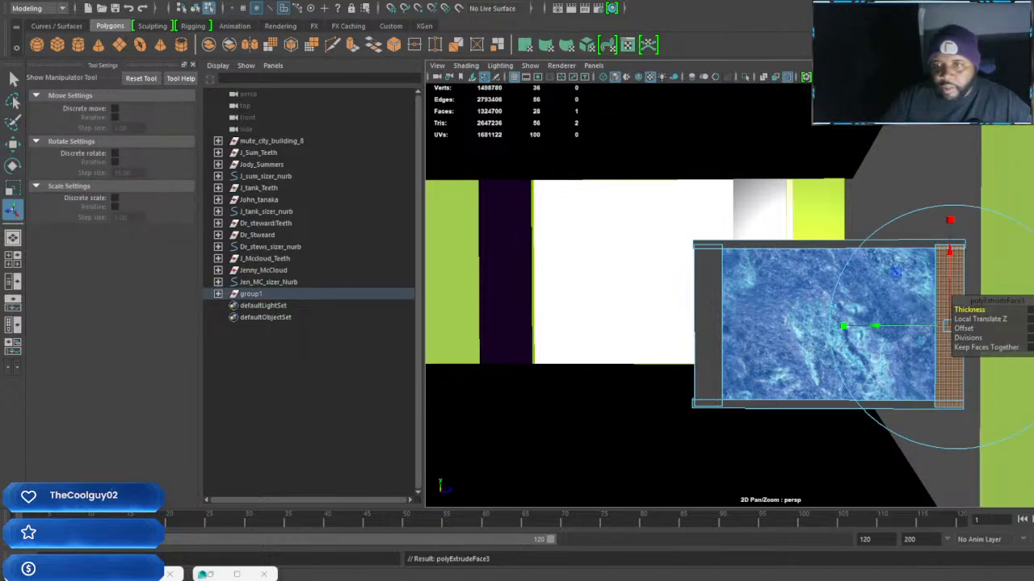
pyautogui.moveTo(963, 329); pyautogui.dragTo(966, 330)
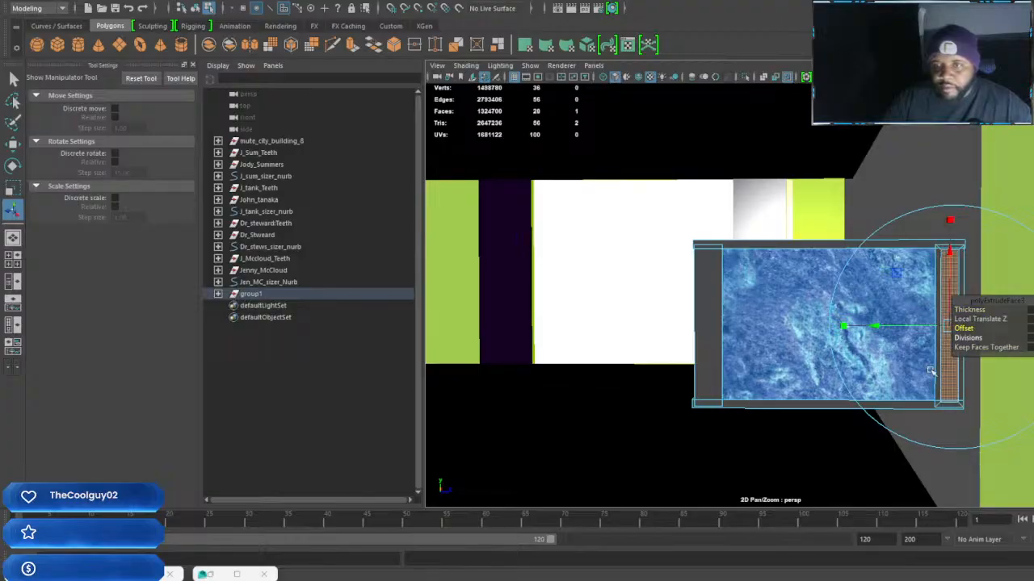
pyautogui.scroll(5, 939, 365)
pyautogui.keyDown('alt'); pyautogui.moveTo(939, 365); pyautogui.dragTo(827, 351); pyautogui.keyUp('alt')
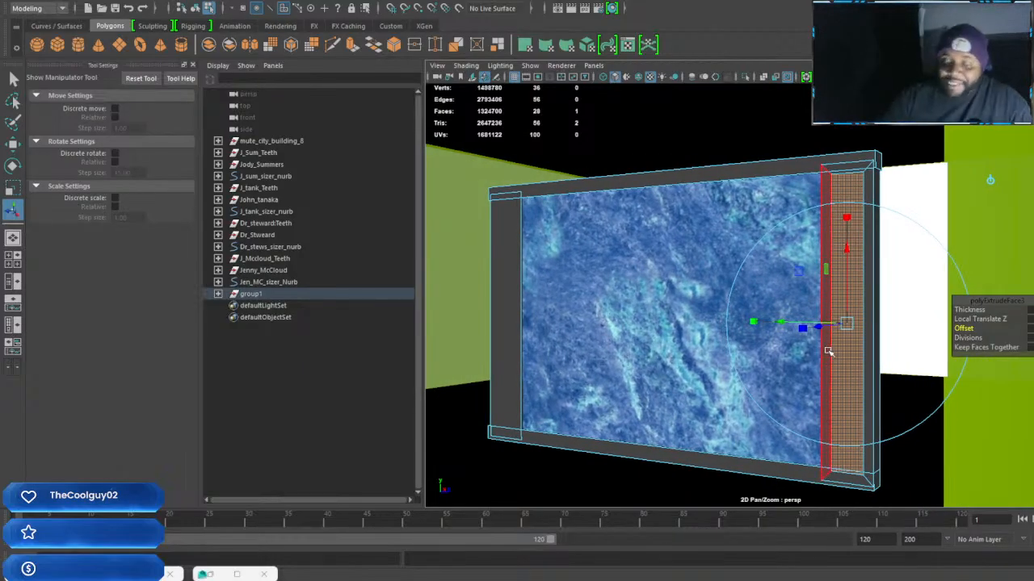
pyautogui.keyDown('alt'); pyautogui.moveTo(827, 352); pyautogui.dragTo(783, 350); pyautogui.keyUp('alt')
pyautogui.moveTo(706, 307)
pyautogui.mouseDown()
pyautogui.moveTo(723, 309)
pyautogui.moveTo(707, 306)
pyautogui.mouseUp()
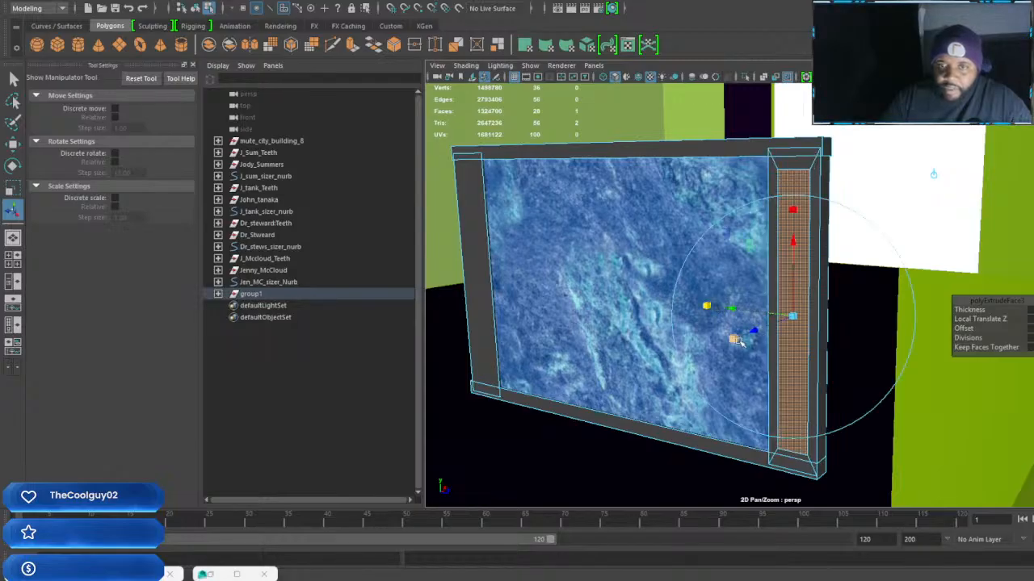
pyautogui.keyDown('alt'); pyautogui.moveTo(737, 341); pyautogui.dragTo(846, 363); pyautogui.keyUp('alt')
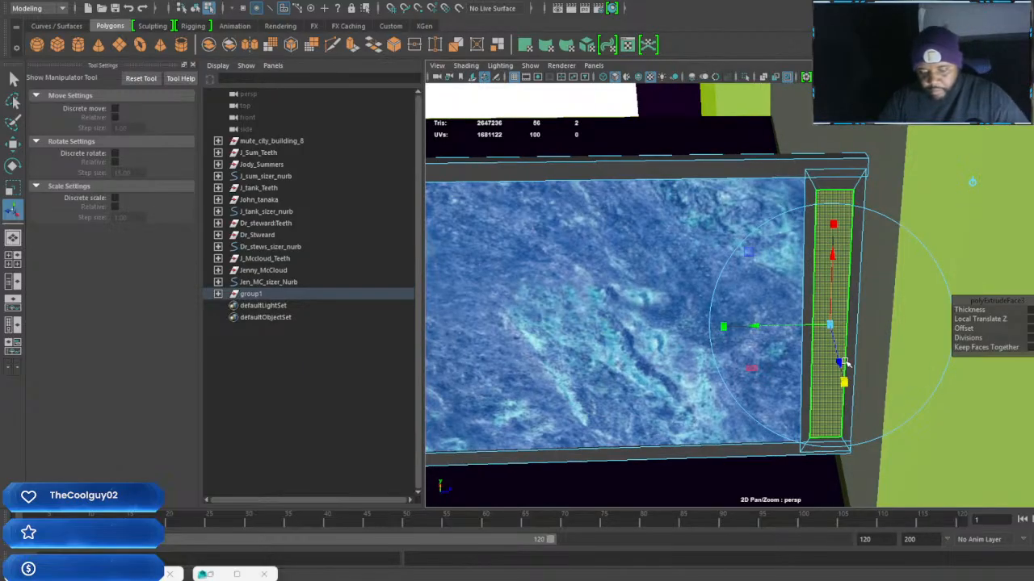
# Extrude the right border's inset face again and scale it down in height and width to a narrow strip
pyautogui.press('w')
pyautogui.hotkey('ctrl', 'e')
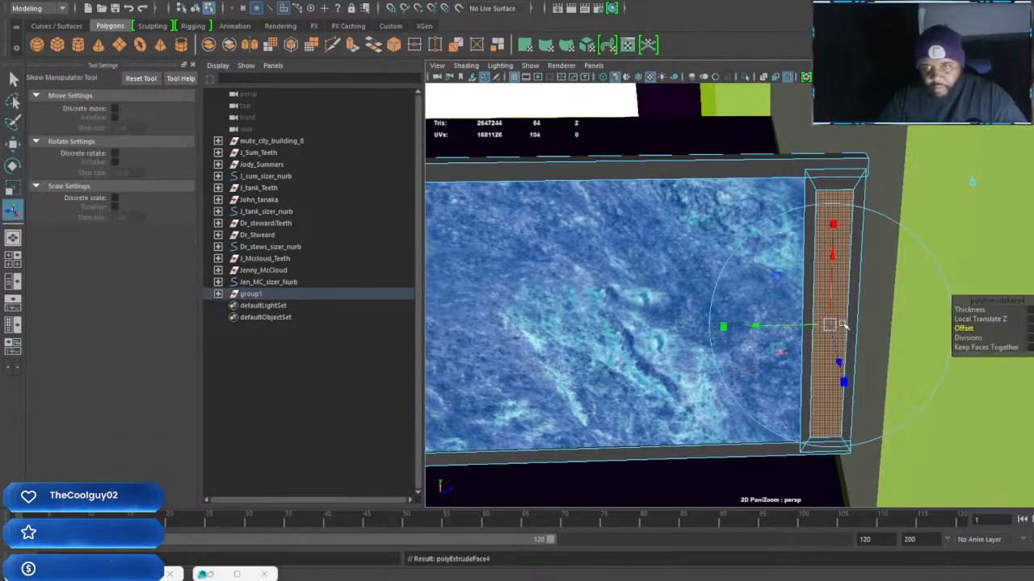
pyautogui.moveTo(729, 331); pyautogui.dragTo(723, 327)
pyautogui.moveTo(844, 380); pyautogui.dragTo(837, 361)
pyautogui.hotkey('ctrl', 'z')
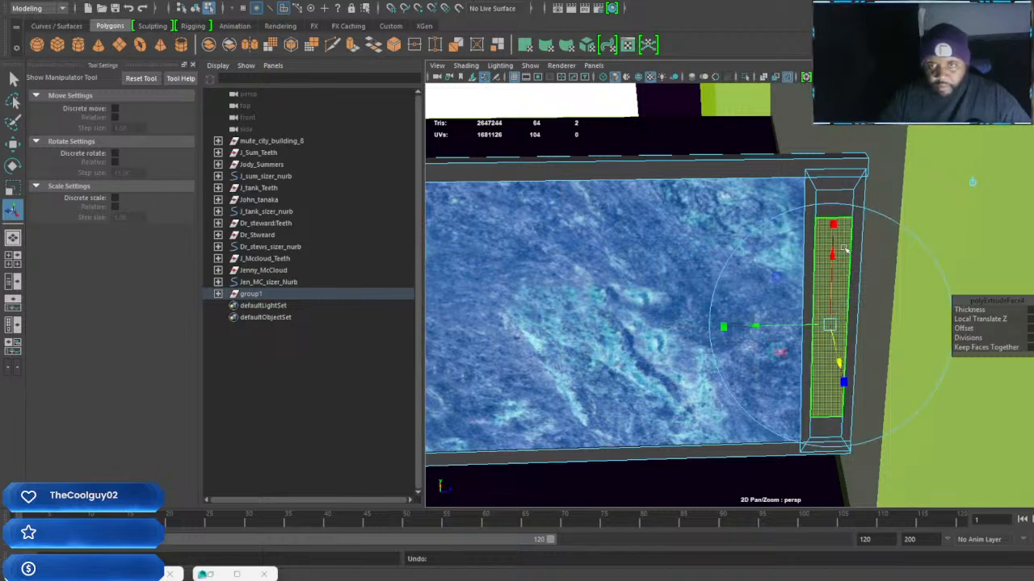
pyautogui.moveTo(834, 223); pyautogui.dragTo(836, 240)
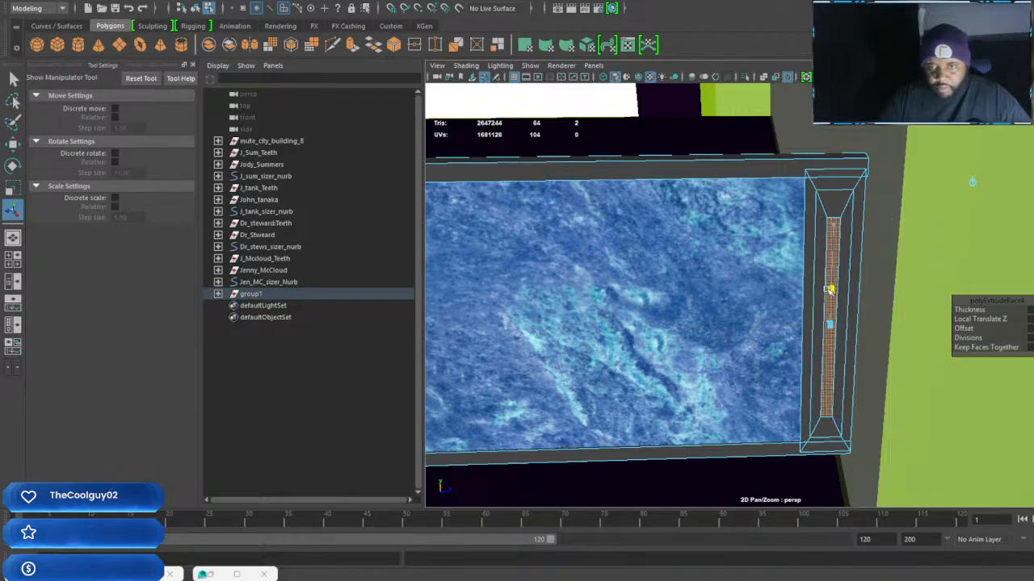
pyautogui.moveTo(828, 289); pyautogui.dragTo(880, 301)
# Add the flared faces above and below the right border's central strip to the selection and extrude them slightly outward together
pyautogui.scroll(-4, 835, 299)
pyautogui.keyDown('alt'); pyautogui.moveTo(880, 301); pyautogui.dragTo(794, 299, button='middle'); pyautogui.keyUp('alt')
pyautogui.scroll(4, 795, 300)
pyautogui.keyDown('alt'); pyautogui.moveTo(785, 292); pyautogui.dragTo(775, 289); pyautogui.keyUp('alt')
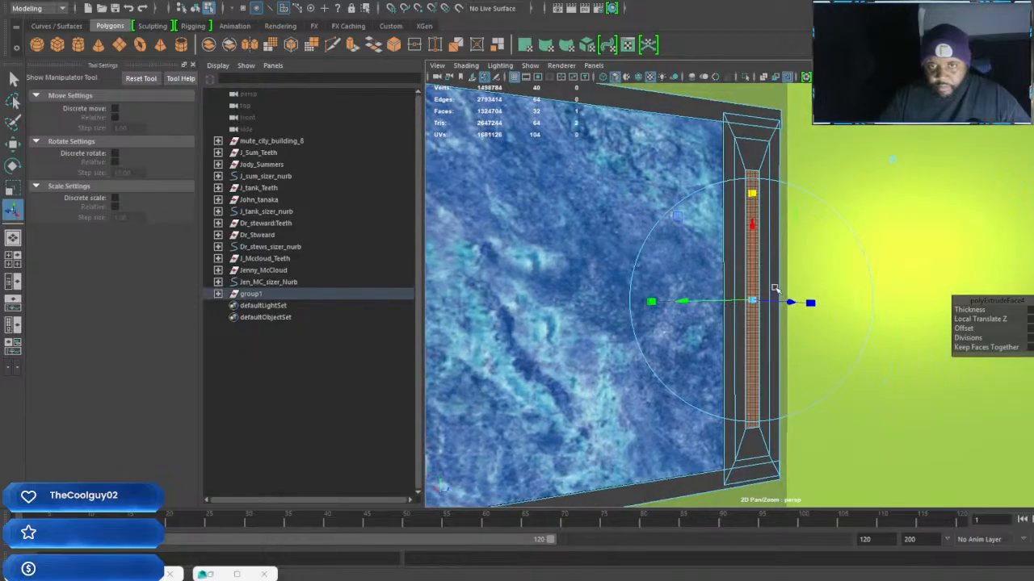
pyautogui.click(754, 160)
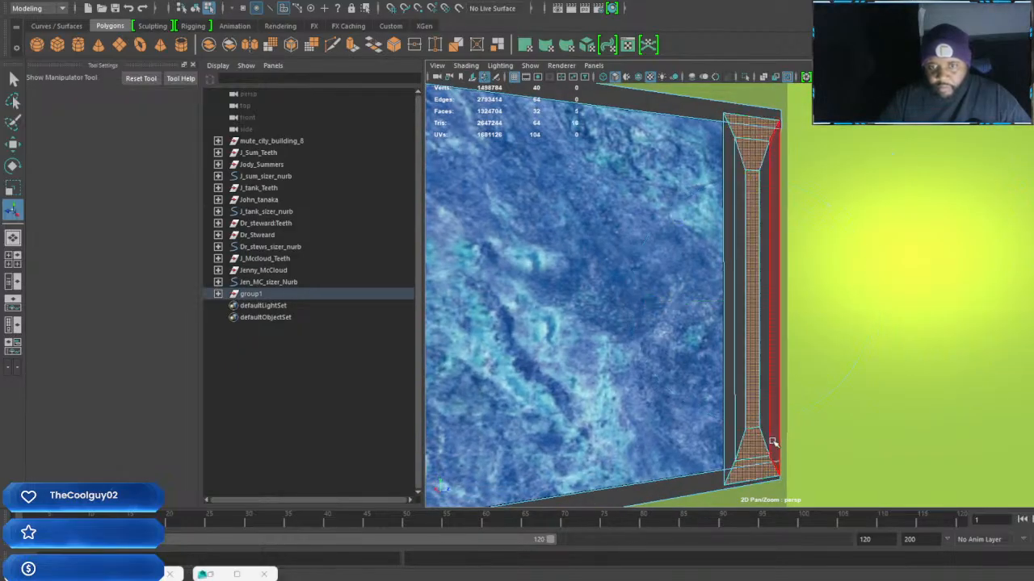
pyautogui.scroll(-4, 769, 449)
pyautogui.keyDown('alt'); pyautogui.moveTo(740, 397); pyautogui.dragTo(768, 395); pyautogui.keyUp('alt')
pyautogui.scroll(4, 768, 395)
pyautogui.keyDown('alt'); pyautogui.moveTo(768, 395); pyautogui.dragTo(759, 350, button='middle'); pyautogui.keyUp('alt')
pyautogui.scroll(3, 810, 425)
pyautogui.scroll(-3, 760, 350)
pyautogui.keyDown('alt'); pyautogui.moveTo(760, 350); pyautogui.dragTo(766, 330); pyautogui.keyUp('alt')
pyautogui.keyDown('shift'); pyautogui.moveTo(766, 329); pyautogui.dragTo(769, 373, button='right'); pyautogui.keyUp('shift')
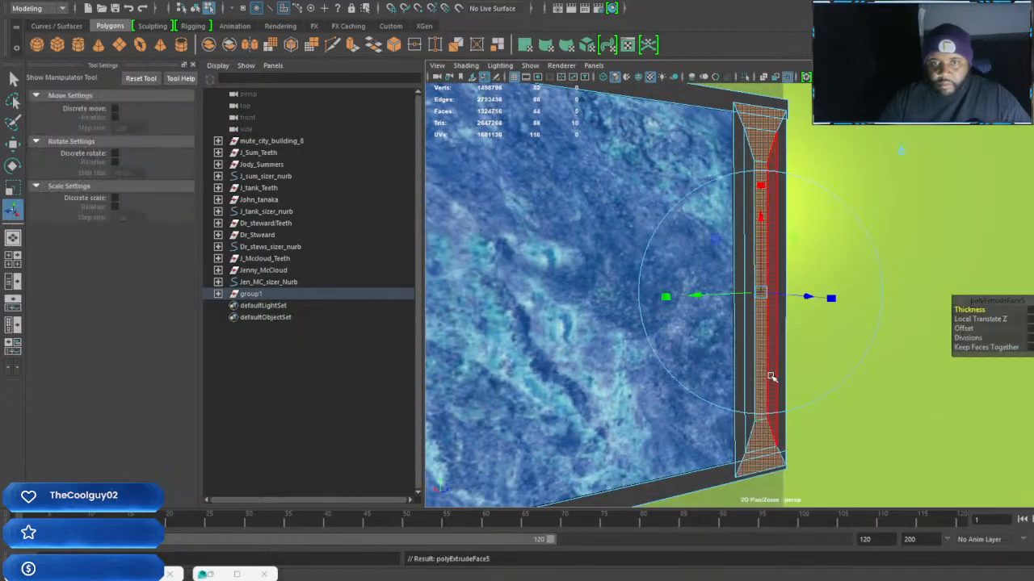
pyautogui.click(813, 307)
pyautogui.moveTo(816, 308); pyautogui.dragTo(699, 325)
pyautogui.scroll(-4, 759, 297)
pyautogui.scroll(5, 764, 291)
pyautogui.scroll(-1, 767, 291)
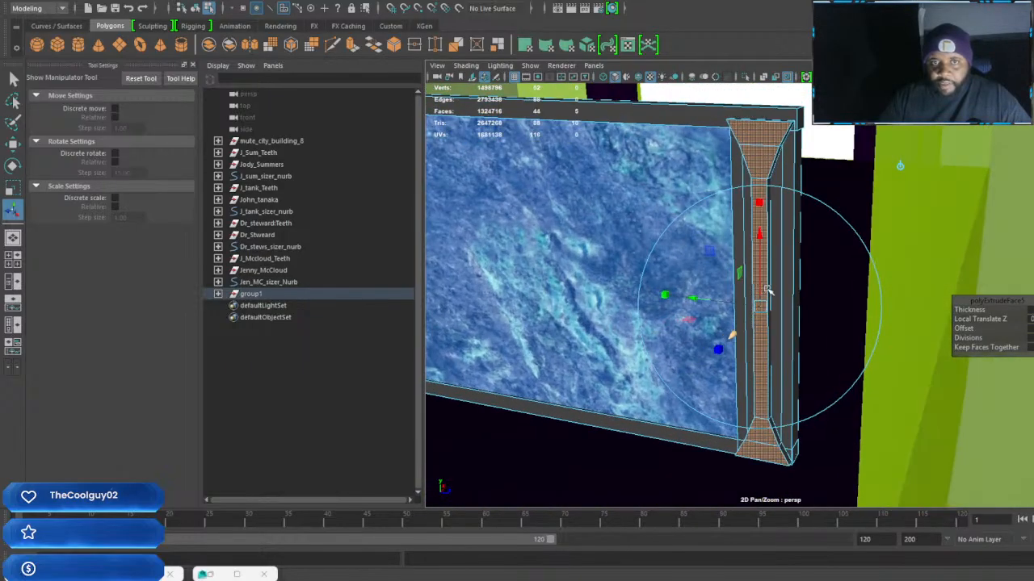
# Extrude the right border's front strip and flared end faces again, then scale the new faces narrower and shorter
pyautogui.hotkey('ctrl', 'e')
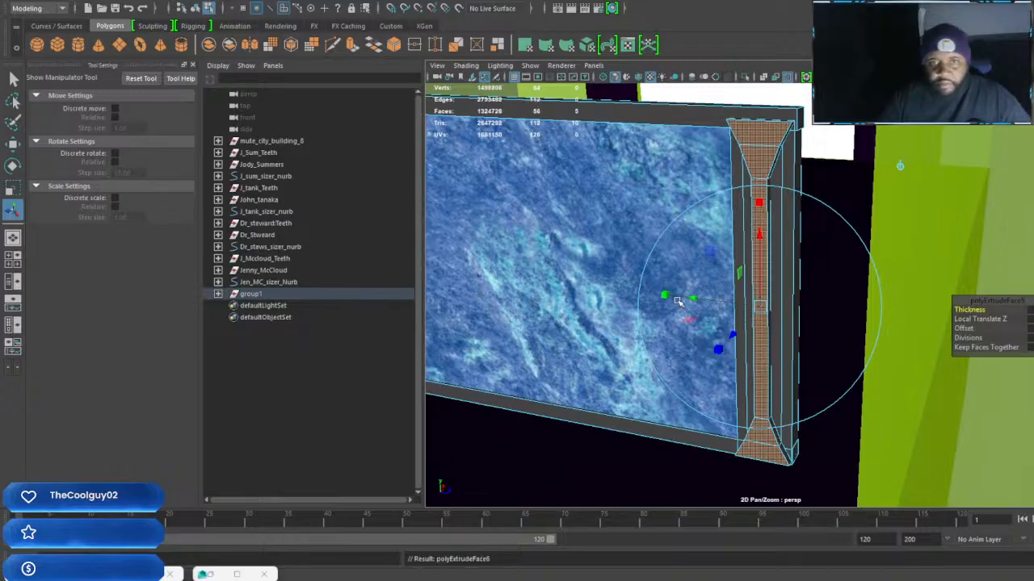
pyautogui.moveTo(665, 295); pyautogui.dragTo(689, 303)
pyautogui.keyDown('alt'); pyautogui.moveTo(727, 313); pyautogui.dragTo(773, 318); pyautogui.keyUp('alt')
pyautogui.moveTo(762, 205); pyautogui.dragTo(763, 216)
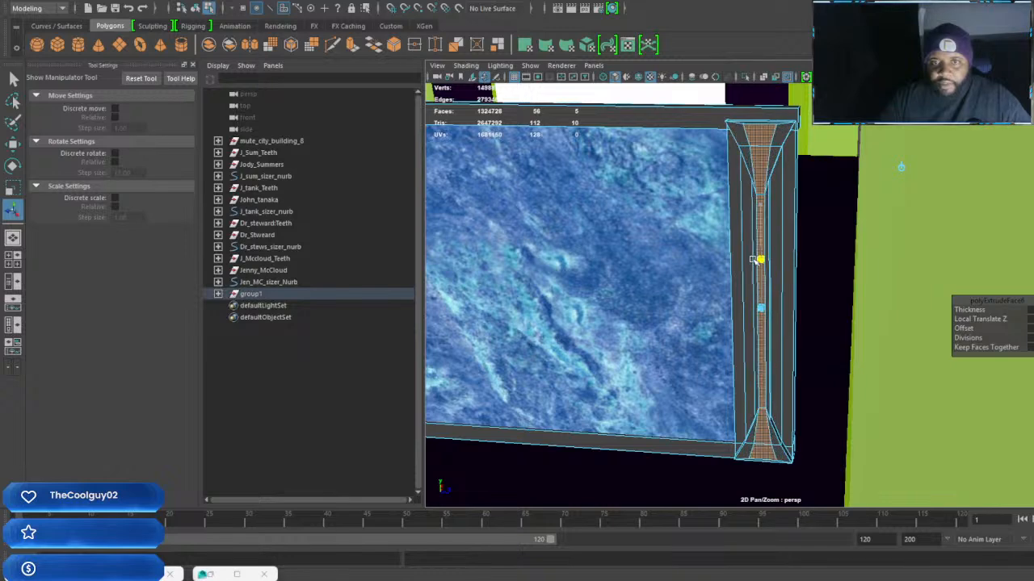
pyautogui.moveTo(754, 264); pyautogui.dragTo(755, 265)
# Extrude the narrowed front faces of the right border once more and push them inward as a recess
pyautogui.keyDown('alt'); pyautogui.moveTo(759, 290); pyautogui.dragTo(845, 298); pyautogui.keyUp('alt')
pyautogui.scroll(3, 819, 312)
pyautogui.scroll(-4, 810, 290)
pyautogui.scroll(3, 811, 295)
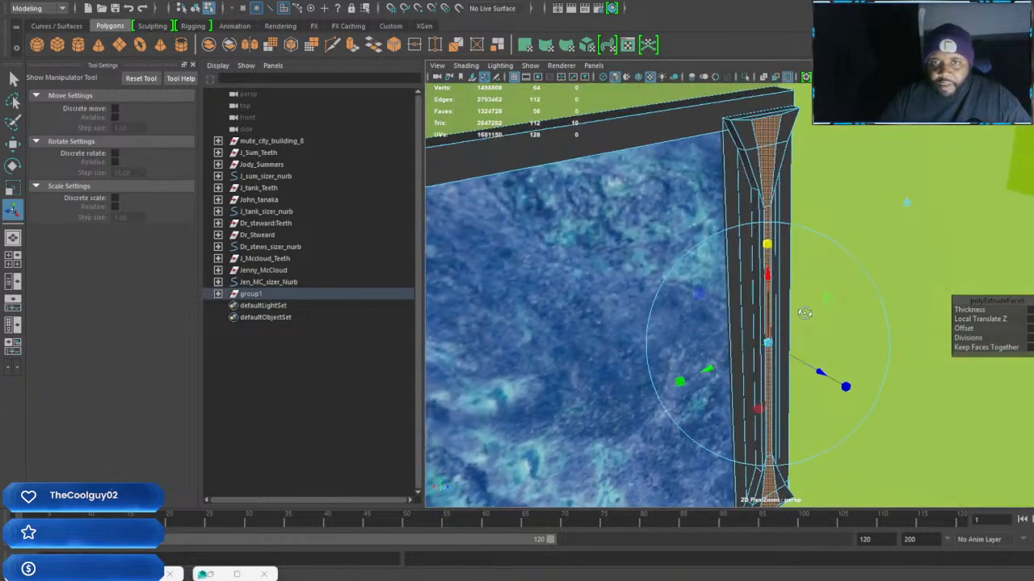
pyautogui.hotkey('ctrl', 'e')
pyautogui.moveTo(820, 371); pyautogui.dragTo(690, 381)
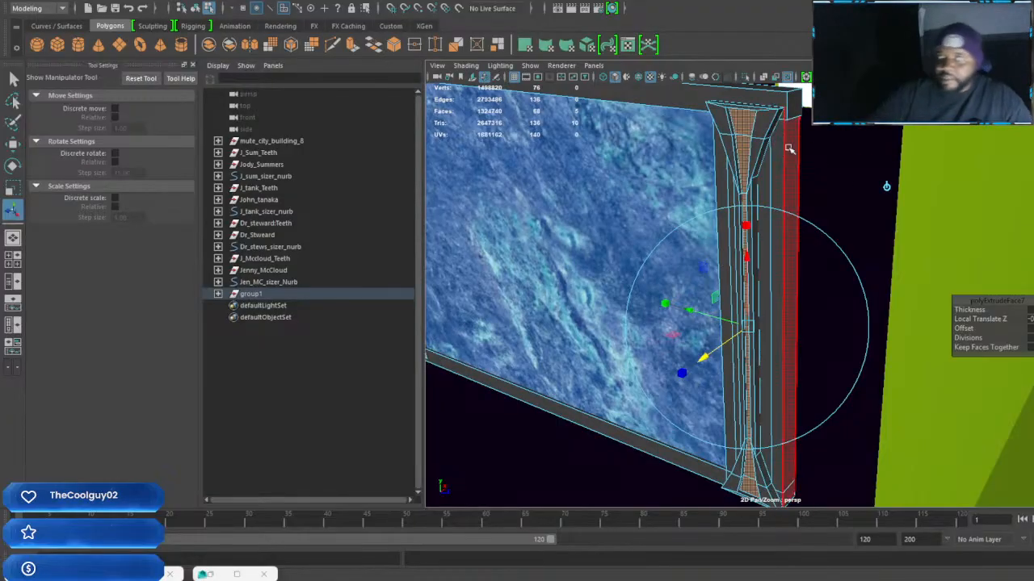
# Select the eight slanted side faces on both flared ends of the right border, extrude them and inset them with Offset
pyautogui.moveTo(788, 149)
pyautogui.keyDown('alt'); pyautogui.mouseDown()
pyautogui.moveTo(761, 184)
pyautogui.moveTo(769, 174)
pyautogui.moveTo(767, 295)
pyautogui.moveTo(776, 161)
pyautogui.mouseUp(); pyautogui.keyUp('alt')
pyautogui.click(776, 162)
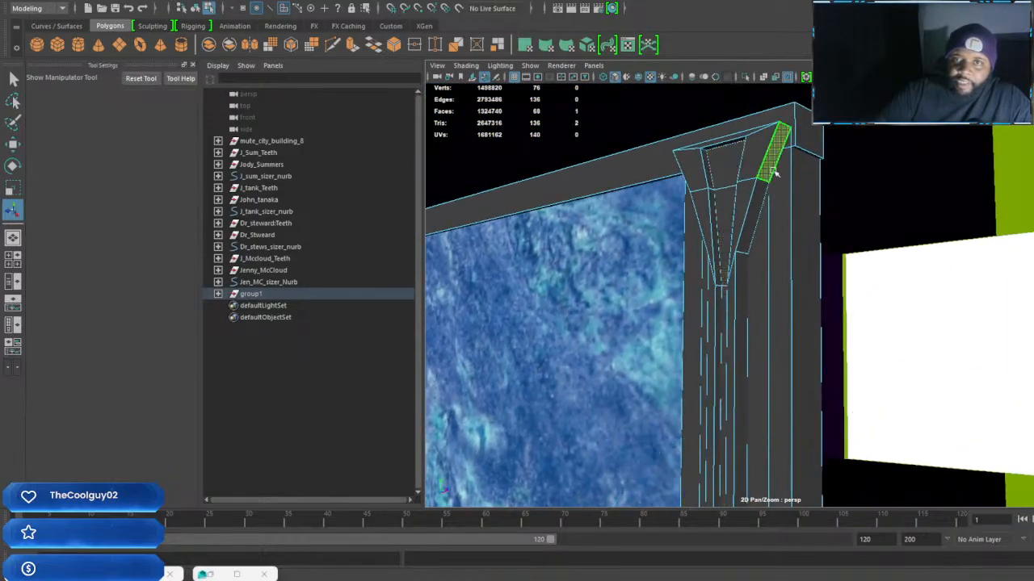
pyautogui.keyDown('alt'); pyautogui.moveTo(741, 204); pyautogui.dragTo(850, 205); pyautogui.keyUp('alt')
pyautogui.keyDown('shift'); pyautogui.click(739, 147); pyautogui.keyUp('shift')
pyautogui.keyDown('shift'); pyautogui.click(759, 204); pyautogui.keyUp('shift')
pyautogui.keyDown('alt'); pyautogui.moveTo(815, 242); pyautogui.dragTo(684, 243); pyautogui.keyUp('alt')
pyautogui.keyDown('shift'); pyautogui.click(776, 209); pyautogui.keyUp('shift')
pyautogui.keyDown('alt'); pyautogui.moveTo(776, 208); pyautogui.dragTo(747, 186); pyautogui.keyUp('alt')
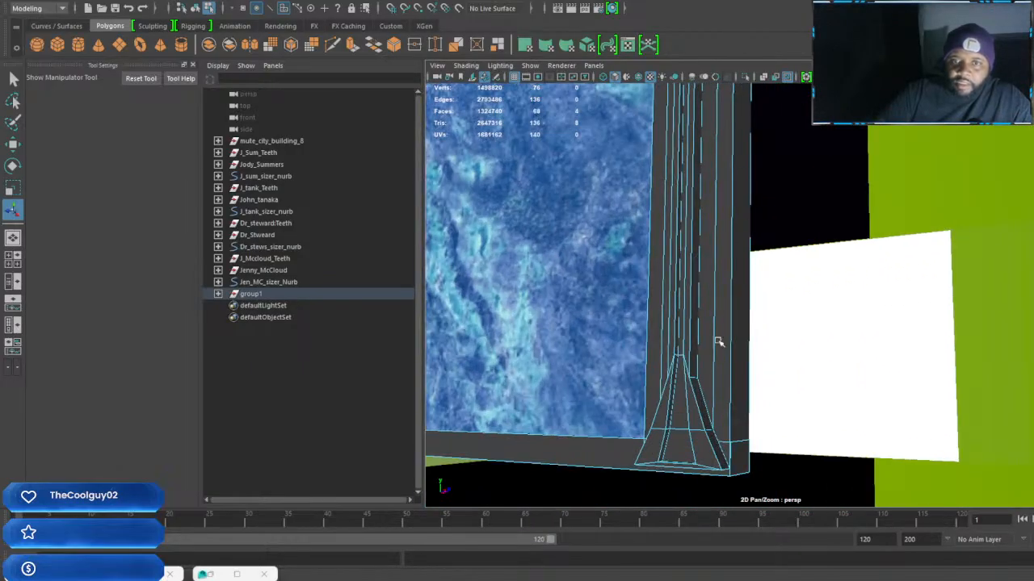
pyautogui.keyDown('alt'); pyautogui.moveTo(724, 326); pyautogui.dragTo(710, 302, button='middle'); pyautogui.keyUp('alt')
pyautogui.keyDown('shift'); pyautogui.click(697, 348); pyautogui.keyUp('shift')
pyautogui.keyDown('shift'); pyautogui.click(715, 401); pyautogui.keyUp('shift')
pyautogui.keyDown('alt'); pyautogui.moveTo(705, 400); pyautogui.dragTo(764, 387); pyautogui.keyUp('alt')
pyautogui.keyDown('shift'); pyautogui.click(759, 394); pyautogui.keyUp('shift')
pyautogui.keyDown('shift'); pyautogui.click(759, 394); pyautogui.keyUp('shift')
pyautogui.keyDown('shift'); pyautogui.moveTo(766, 388); pyautogui.dragTo(765, 399, button='right'); pyautogui.keyUp('shift')
pyautogui.click(965, 348)
pyautogui.click(963, 329)
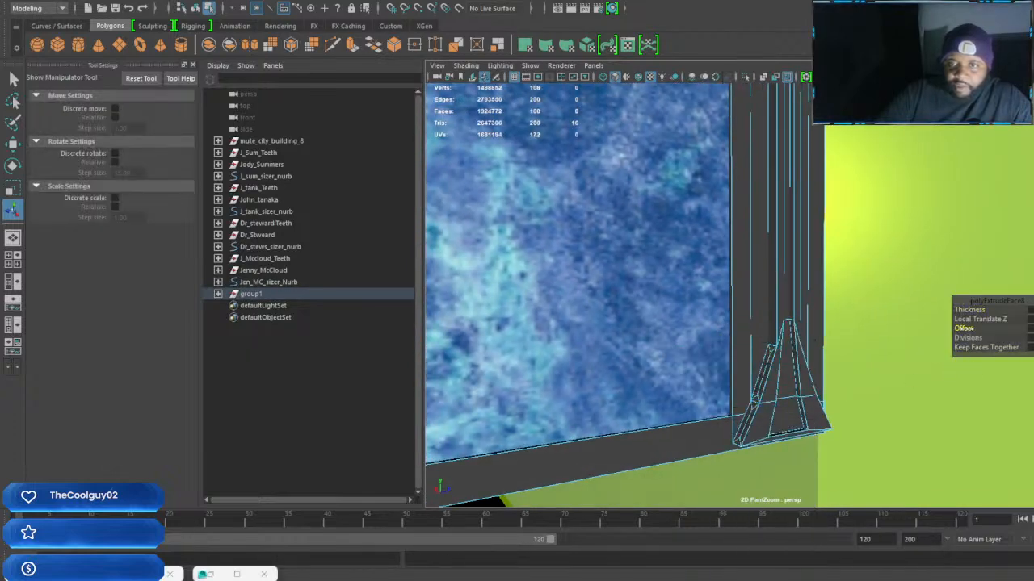
pyautogui.moveTo(972, 329); pyautogui.dragTo(964, 328)
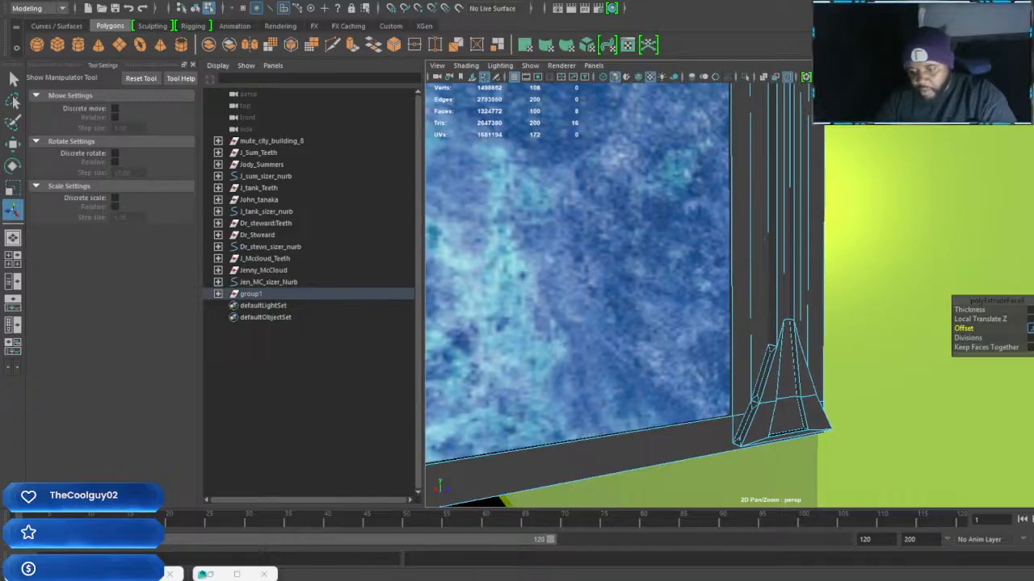
pyautogui.press('Return')
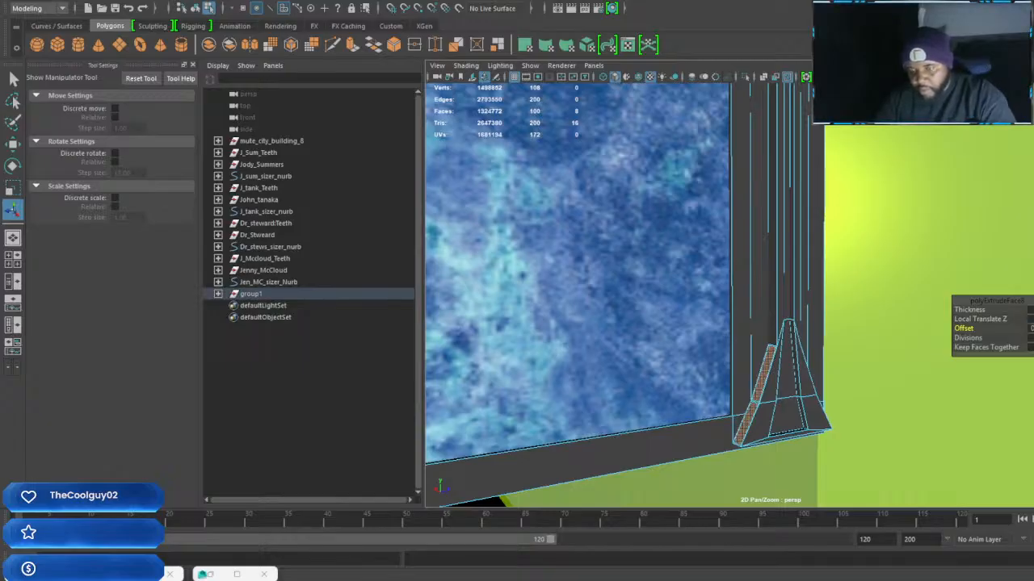
# Extrude the eight inset side faces again and pull them outward from the flared ends
pyautogui.scroll(4, 803, 387)
pyautogui.keyDown('alt'); pyautogui.moveTo(800, 396); pyautogui.dragTo(867, 296, button='middle'); pyautogui.keyUp('alt')
pyautogui.keyDown('alt'); pyautogui.moveTo(866, 295); pyautogui.dragTo(886, 333, button='right'); pyautogui.keyUp('alt')
pyautogui.keyDown('alt'); pyautogui.moveTo(837, 300); pyautogui.dragTo(834, 353); pyautogui.keyUp('alt')
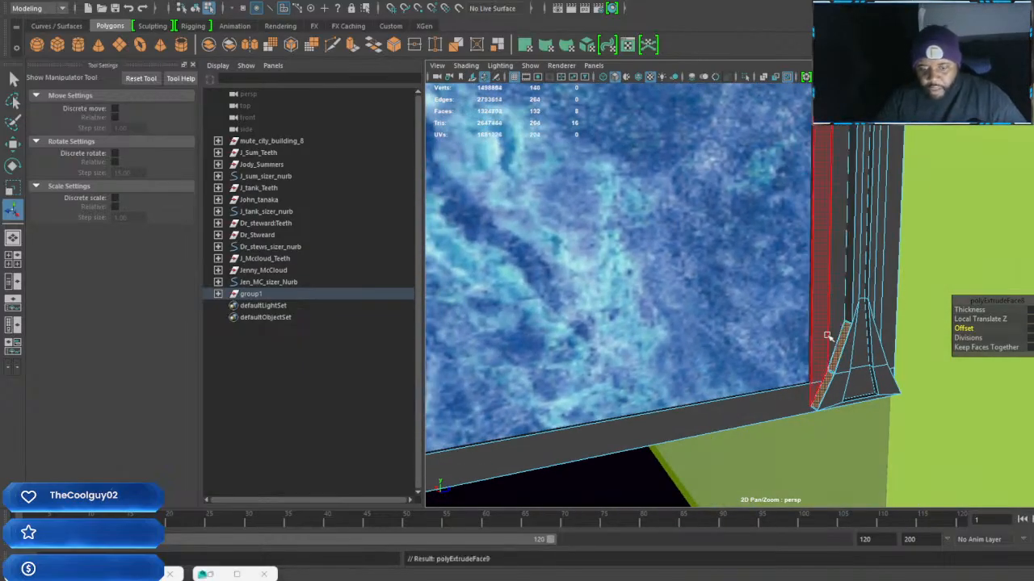
pyautogui.keyDown('alt'); pyautogui.moveTo(827, 337); pyautogui.dragTo(821, 234, button='right'); pyautogui.keyUp('alt')
pyautogui.keyDown('alt'); pyautogui.moveTo(821, 234); pyautogui.dragTo(812, 307, button='middle'); pyautogui.keyUp('alt')
pyautogui.scroll(10, 808, 310)
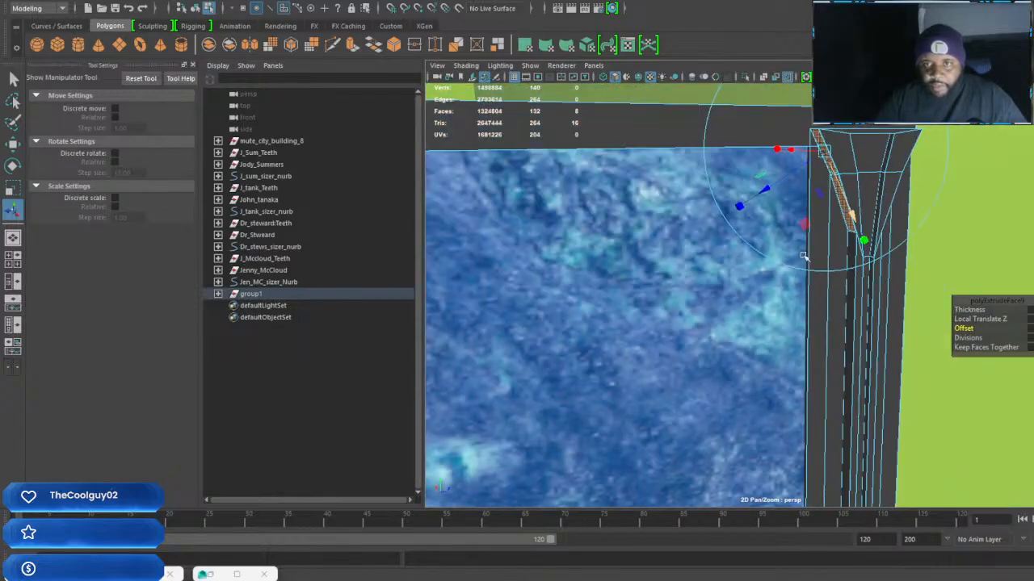
pyautogui.scroll(-3, 802, 259)
pyautogui.keyDown('alt'); pyautogui.moveTo(803, 258); pyautogui.dragTo(801, 286, button='middle'); pyautogui.keyUp('alt')
pyautogui.scroll(5, 803, 283)
pyautogui.keyDown('alt'); pyautogui.moveTo(819, 249); pyautogui.dragTo(815, 269, button='middle'); pyautogui.keyUp('alt')
pyautogui.moveTo(798, 175); pyautogui.dragTo(763, 200)
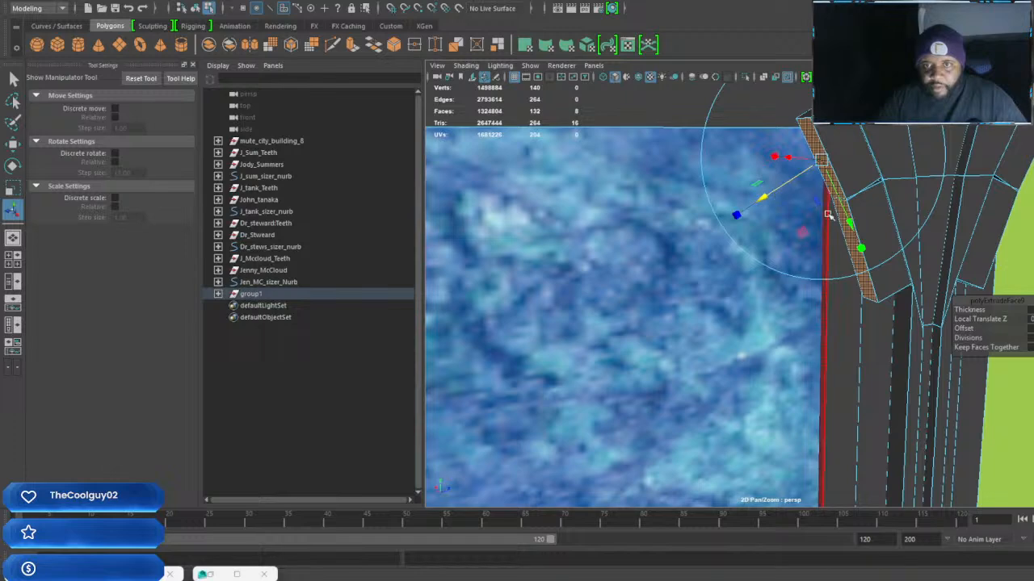
# Scale the extruded side faces smaller and shorten how far they project from the flared ends
pyautogui.moveTo(862, 248); pyautogui.dragTo(945, 188)
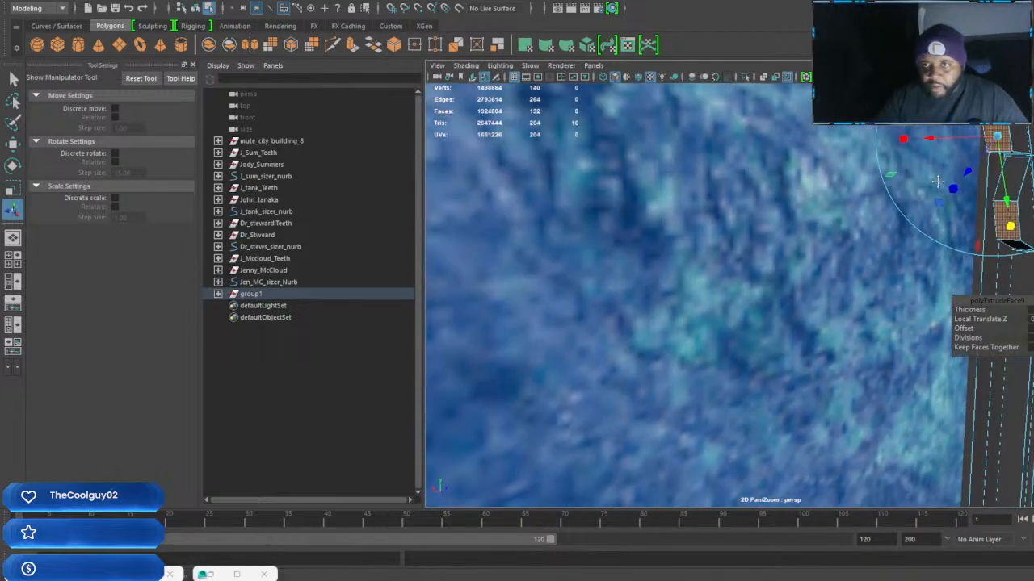
pyautogui.keyDown('alt'); pyautogui.moveTo(945, 187); pyautogui.dragTo(889, 211, button='middle'); pyautogui.keyUp('alt')
pyautogui.moveTo(830, 181); pyautogui.dragTo(705, 245)
pyautogui.scroll(3, 738, 234)
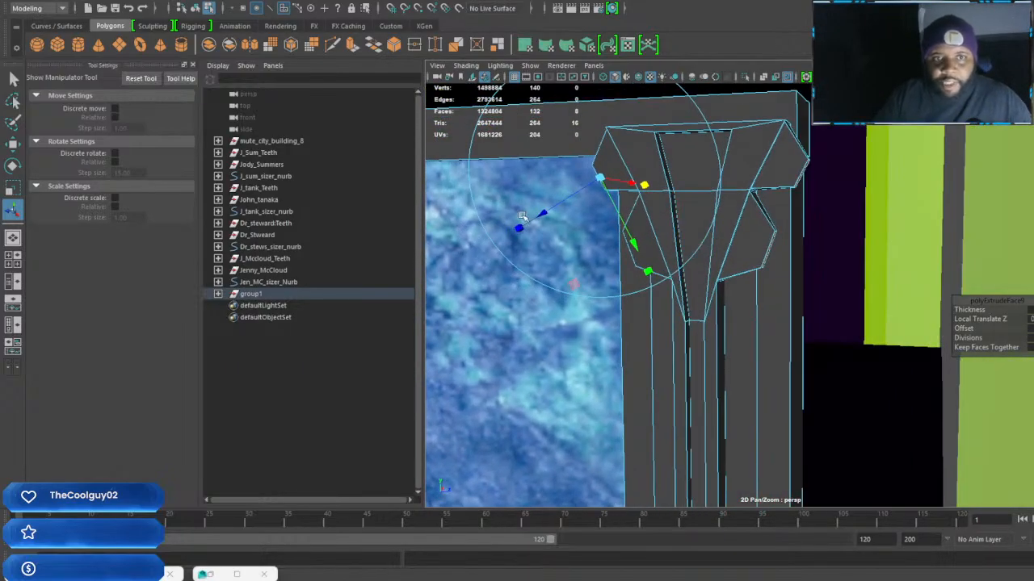
pyautogui.moveTo(539, 216); pyautogui.dragTo(558, 216)
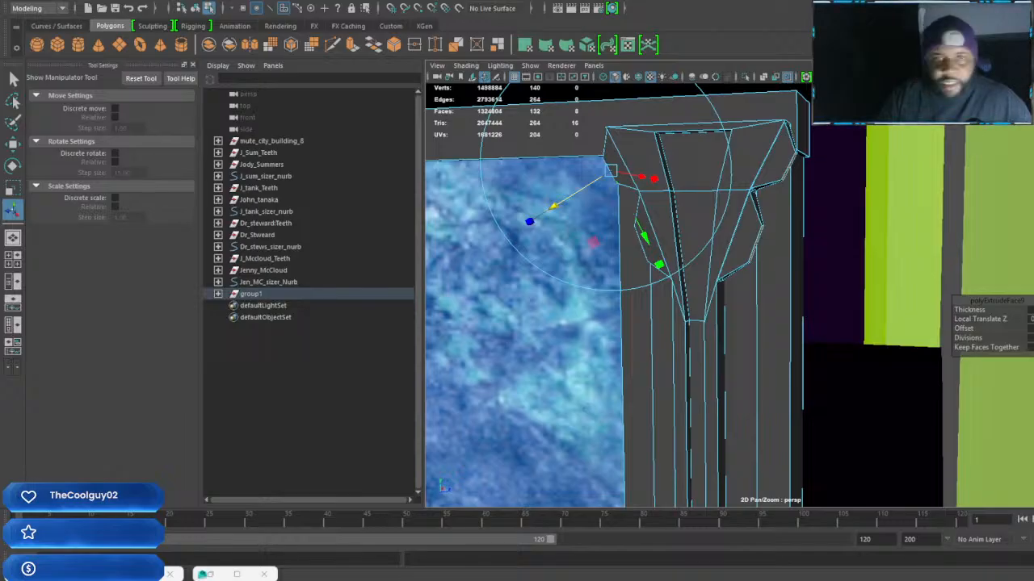
pyautogui.moveTo(550, 209); pyautogui.dragTo(549, 211)
# Extrude the tips of the side projections once more and pull them slightly outward
pyautogui.keyDown('alt'); pyautogui.moveTo(681, 228); pyautogui.dragTo(821, 232); pyautogui.keyUp('alt')
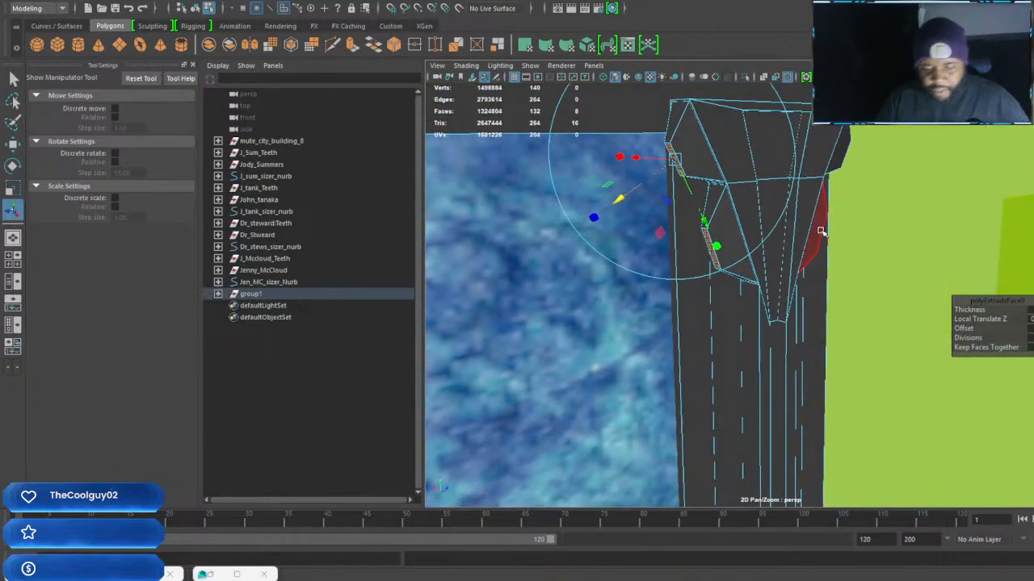
pyautogui.hotkey('ctrl', 'e')
pyautogui.moveTo(611, 208); pyautogui.dragTo(606, 210)
# Return the right border to object mode and examine its extruded column details from several angles
pyautogui.scroll(-8, 733, 410)
pyautogui.keyDown('alt'); pyautogui.moveTo(735, 413); pyautogui.dragTo(685, 261, button='middle'); pyautogui.keyUp('alt')
pyautogui.keyDown('alt'); pyautogui.moveTo(685, 261); pyautogui.dragTo(712, 326); pyautogui.keyUp('alt')
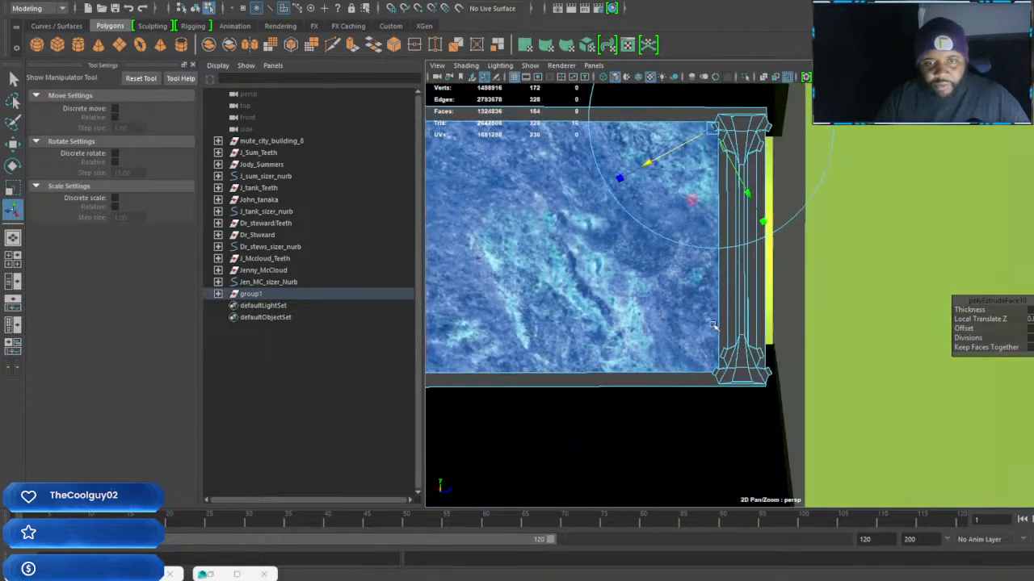
pyautogui.scroll(5, 749, 315)
pyautogui.keyDown('alt'); pyautogui.moveTo(750, 315); pyautogui.dragTo(746, 405, button='middle'); pyautogui.keyUp('alt')
pyautogui.moveTo(748, 265); pyautogui.dragTo(810, 243, button='right')
pyautogui.scroll(-10, 759, 246)
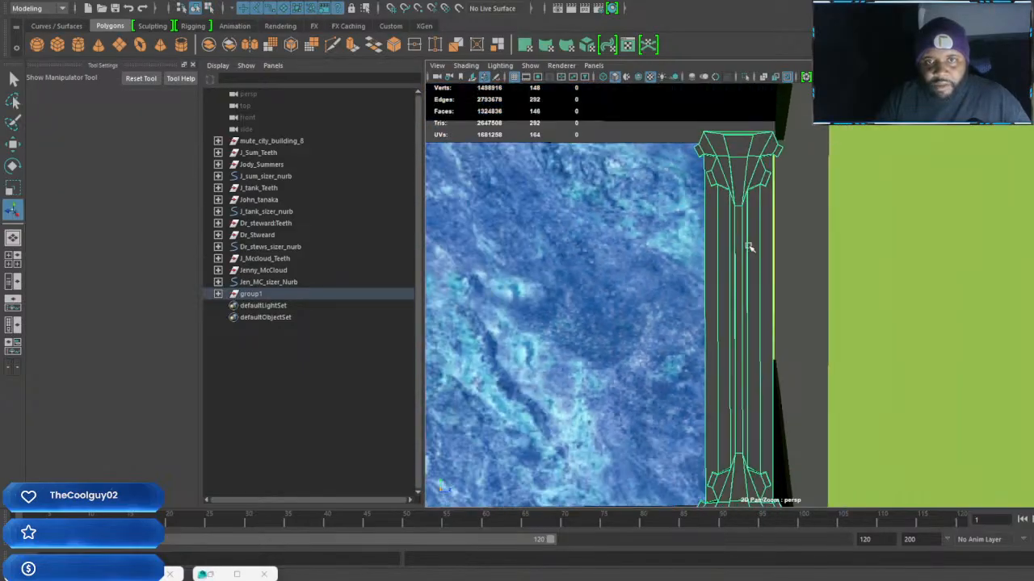
pyautogui.scroll(5, 767, 252)
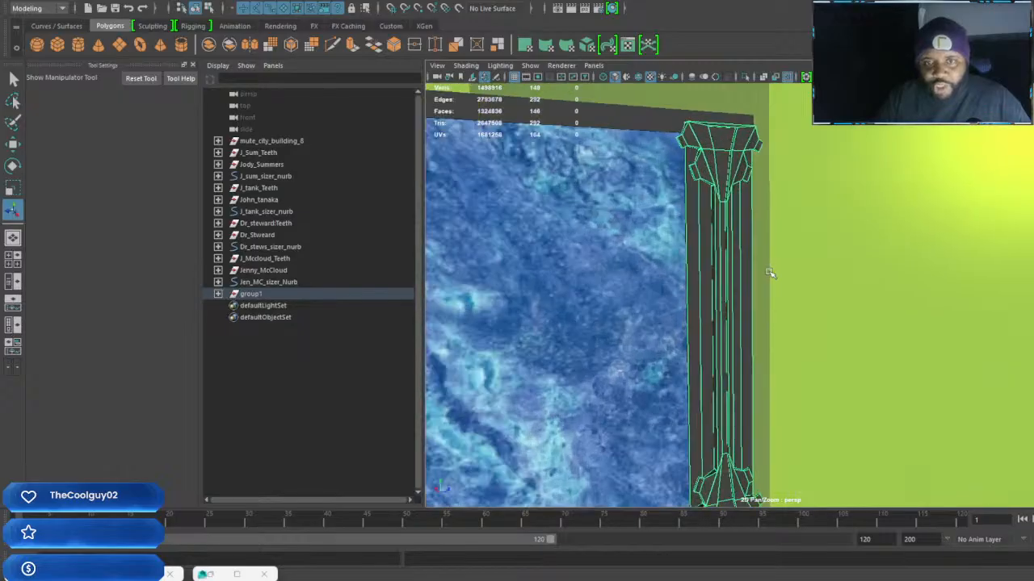
pyautogui.keyDown('alt'); pyautogui.moveTo(711, 255); pyautogui.dragTo(754, 351, button='middle'); pyautogui.keyUp('alt')
pyautogui.scroll(-2, 754, 350)
pyautogui.moveTo(728, 281)
pyautogui.keyDown('alt'); pyautogui.mouseDown()
pyautogui.moveTo(778, 280)
pyautogui.moveTo(712, 280)
pyautogui.mouseUp(); pyautogui.keyUp('alt')
pyautogui.moveTo(722, 146); pyautogui.dragTo(721, 178, button='right')
pyautogui.click(744, 145)
pyautogui.keyDown('shift'); pyautogui.click(743, 202); pyautogui.keyUp('shift')
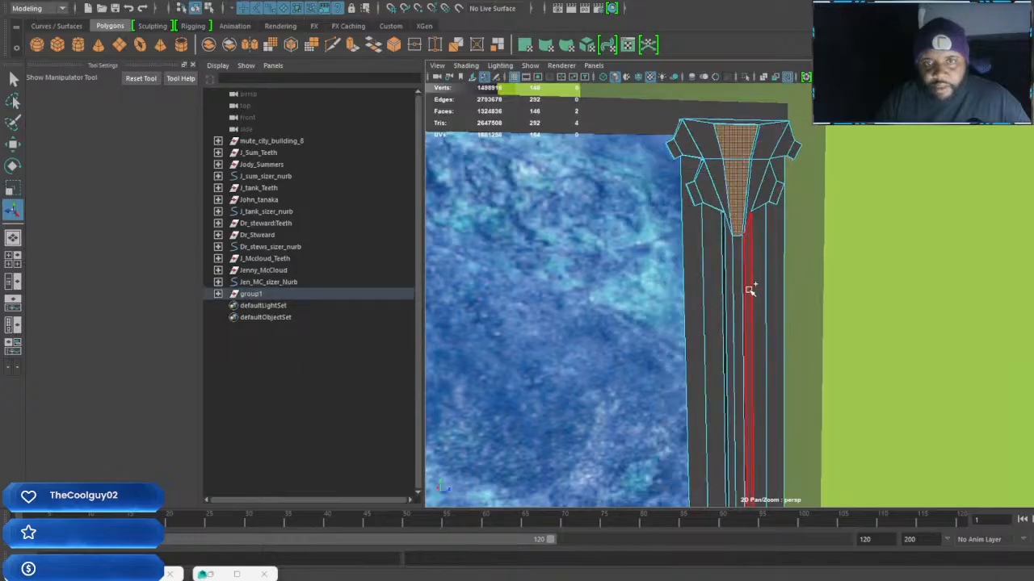
pyautogui.keyDown('shift'); pyautogui.click(740, 292); pyautogui.keyUp('shift')
pyautogui.keyDown('alt'); pyautogui.moveTo(737, 415); pyautogui.dragTo(724, 81, button='middle'); pyautogui.keyUp('alt')
pyautogui.keyDown('shift'); pyautogui.click(731, 305); pyautogui.keyUp('shift')
pyautogui.keyDown('shift'); pyautogui.click(730, 351); pyautogui.keyUp('shift')
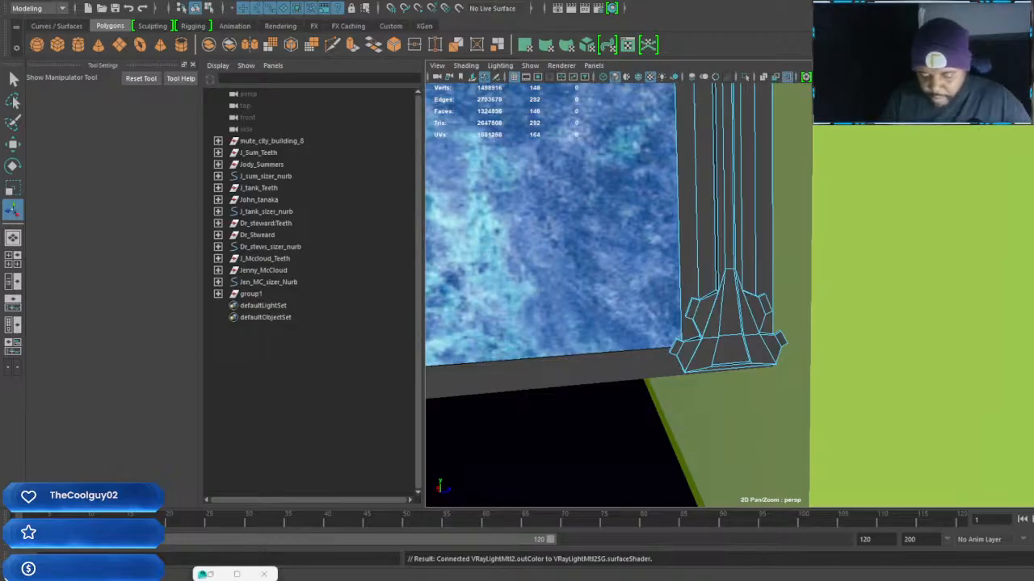
# Name the V-Ray light material Building_8_Light_for_wall_mat_01 and assign it to the five recessed front faces of the right border
pyautogui.press('Return')
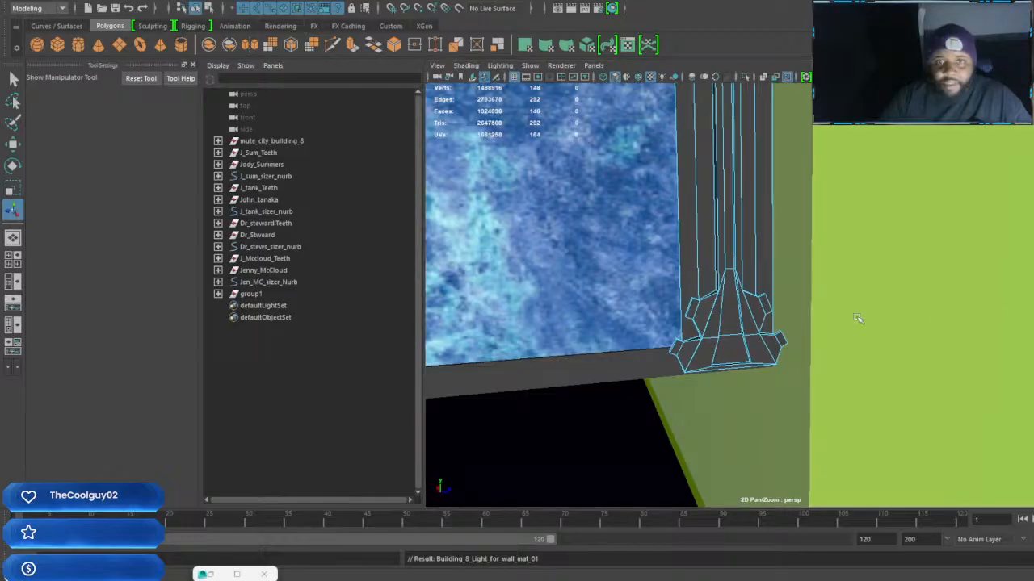
pyautogui.keyDown('alt'); pyautogui.moveTo(656, 292); pyautogui.dragTo(722, 313); pyautogui.keyUp('alt')
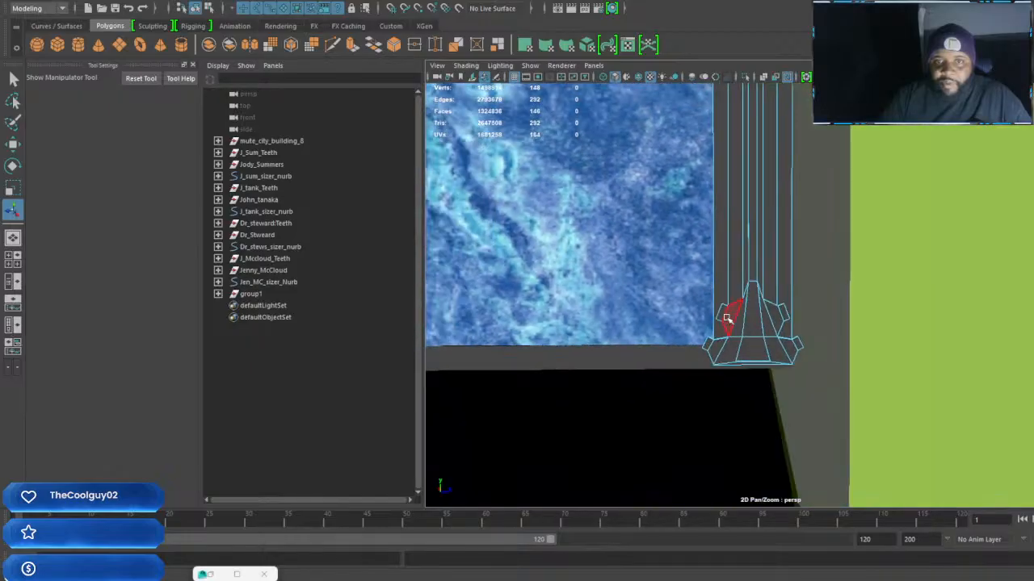
pyautogui.scroll(3, 722, 314)
pyautogui.click(712, 415)
pyautogui.keyDown('shift'); pyautogui.click(722, 359); pyautogui.keyUp('shift')
pyautogui.keyDown('shift'); pyautogui.click(730, 236); pyautogui.keyUp('shift')
pyautogui.keyDown('alt'); pyautogui.moveTo(729, 230); pyautogui.dragTo(743, 156); pyautogui.keyUp('alt')
pyautogui.keyDown('alt'); pyautogui.moveTo(742, 156); pyautogui.dragTo(743, 249, button='middle'); pyautogui.keyUp('alt')
pyautogui.scroll(1, 731, 248)
pyautogui.keyDown('shift'); pyautogui.click(716, 231); pyautogui.keyUp('shift')
pyautogui.keyDown('shift'); pyautogui.click(723, 178); pyautogui.keyUp('shift')
pyautogui.scroll(-3, 725, 182)
pyautogui.keyDown('alt'); pyautogui.moveTo(726, 186); pyautogui.dragTo(748, 220); pyautogui.keyUp('alt')
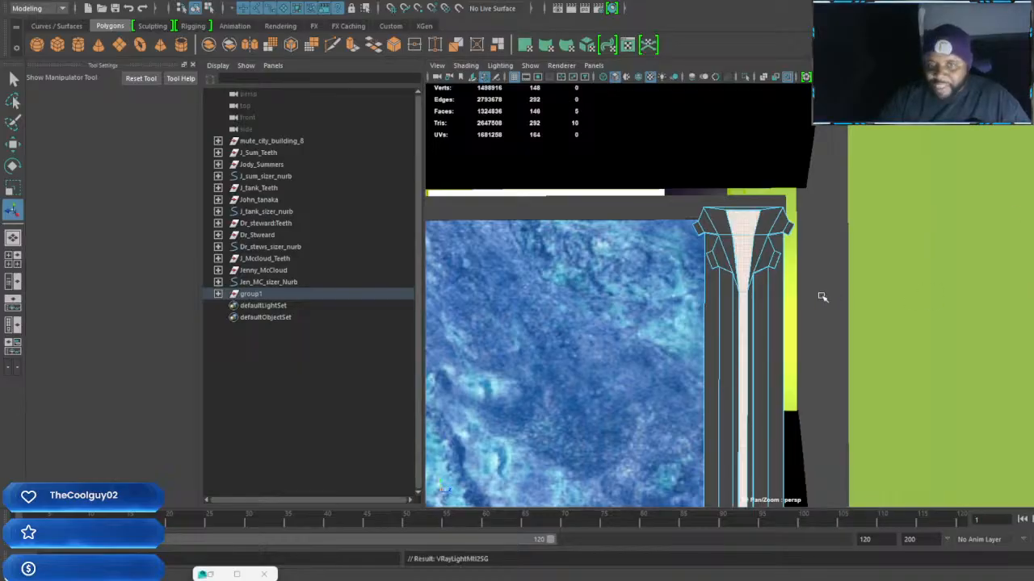
# Inspect the white light strip on the right border, return the piece to object mode and clear the selection
pyautogui.moveTo(742, 323); pyautogui.dragTo(776, 311, button='middle')
pyautogui.keyDown('alt'); pyautogui.moveTo(781, 336); pyautogui.dragTo(779, 313); pyautogui.keyUp('alt')
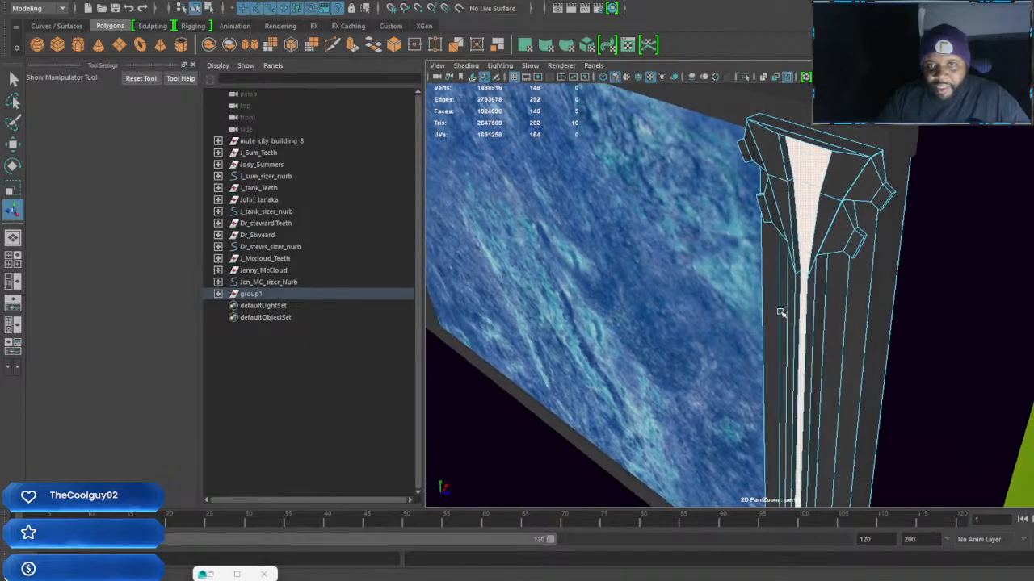
pyautogui.keyDown('alt'); pyautogui.moveTo(823, 231); pyautogui.dragTo(802, 227); pyautogui.keyUp('alt')
pyautogui.keyDown('shift'); pyautogui.rightClick(802, 227); pyautogui.keyUp('shift')
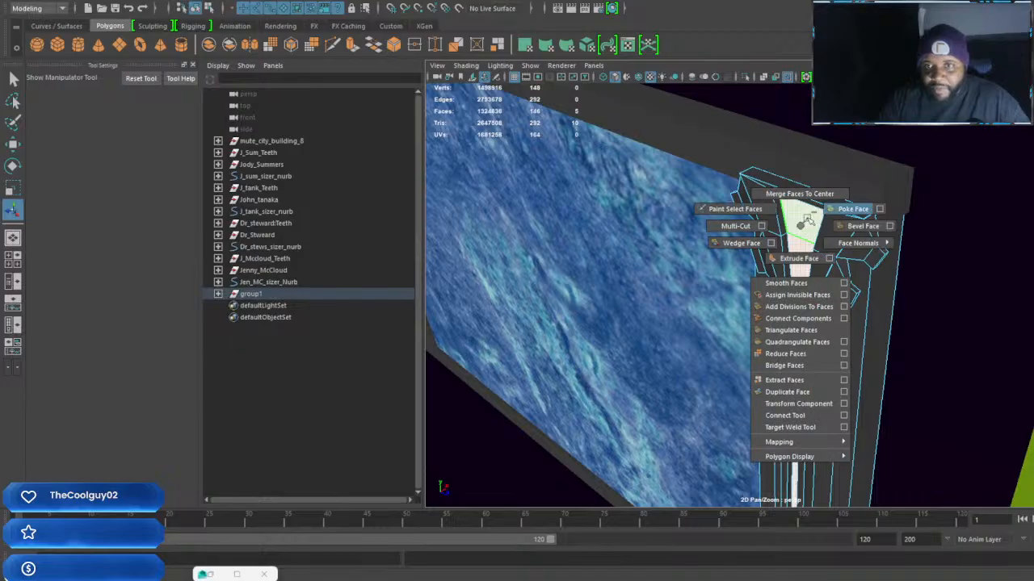
pyautogui.moveTo(802, 227); pyautogui.dragTo(840, 204, button='right')
pyautogui.click(802, 248)
pyautogui.keyDown('alt'); pyautogui.moveTo(802, 248); pyautogui.dragTo(774, 365); pyautogui.keyUp('alt')
pyautogui.keyDown('alt'); pyautogui.moveTo(775, 365); pyautogui.dragTo(791, 346, button='middle'); pyautogui.keyUp('alt')
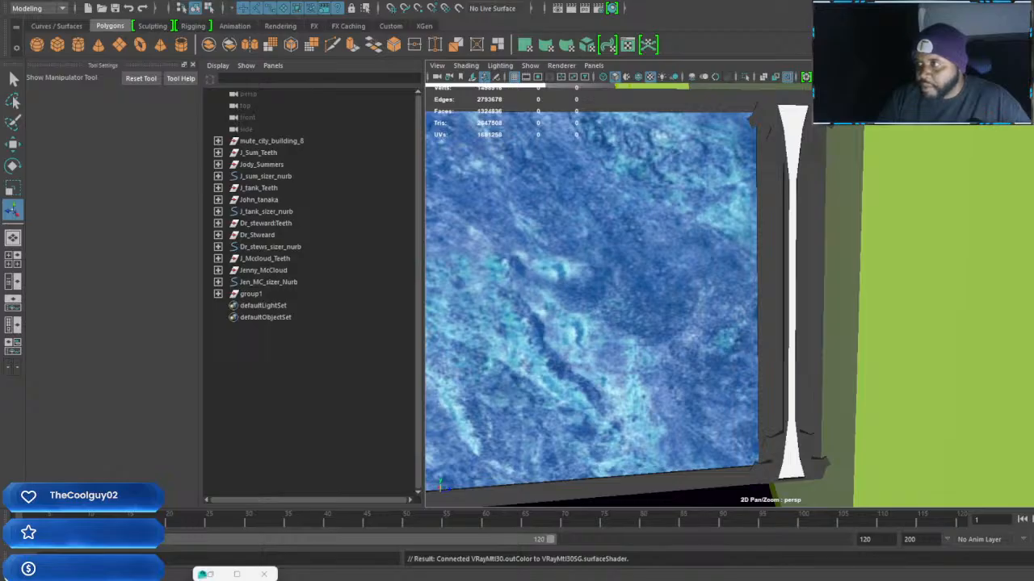
# Rename the new V-Ray material as Building_8_blue_material_01 and close its attributes
pyautogui.moveTo(1033, 96); pyautogui.dragTo(858, 76)
pyautogui.doubleClick(812, 144)
pyautogui.write('Building 8 blue mat')
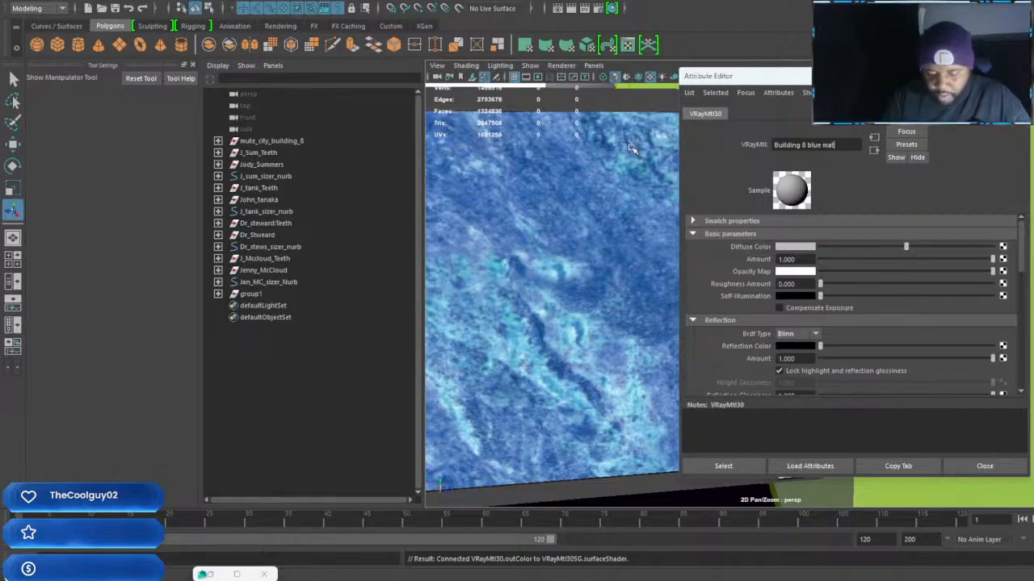
pyautogui.write('erial')
pyautogui.press('Return')
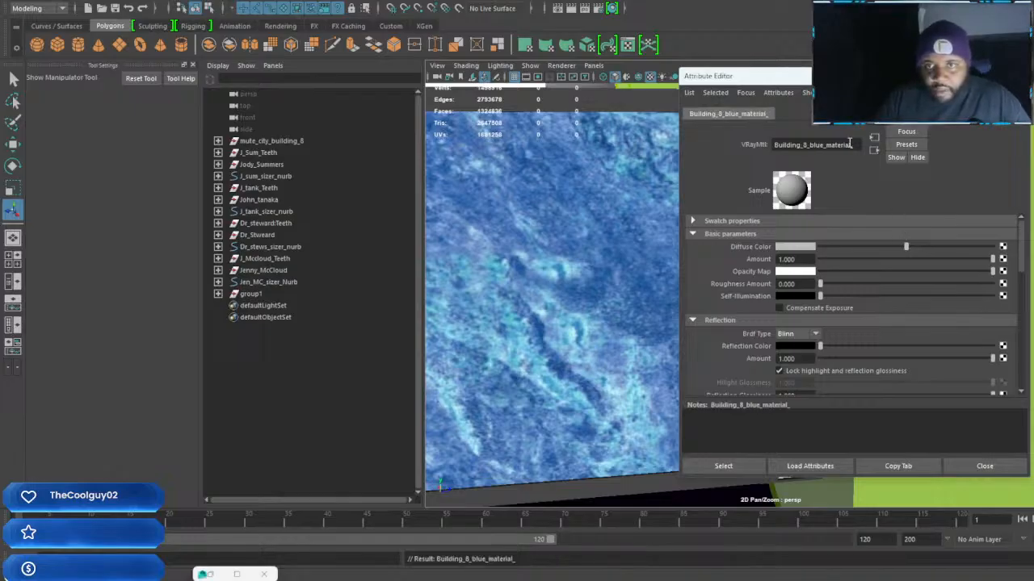
pyautogui.write('1')
pyautogui.press('Return')
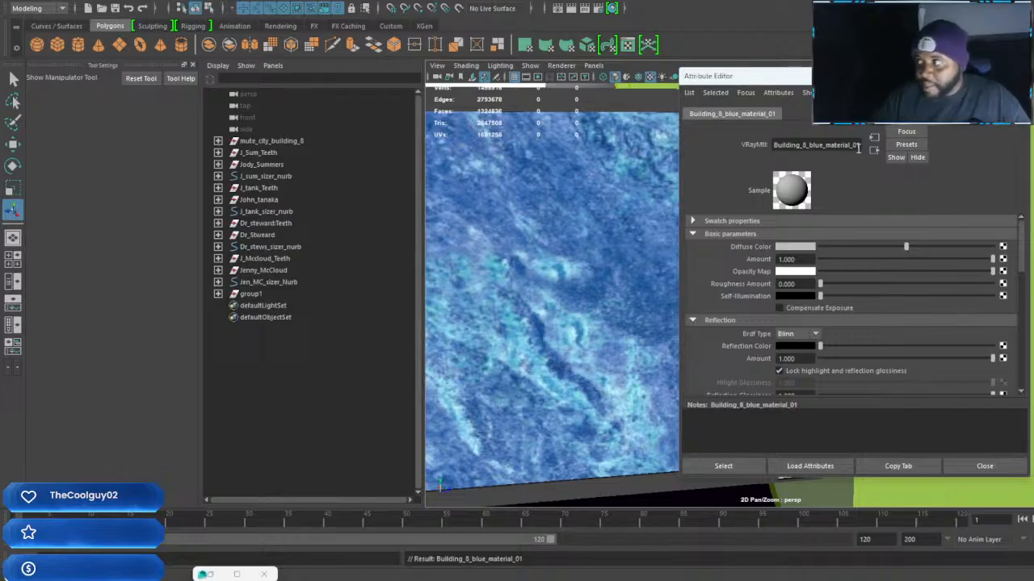
pyautogui.click(1017, 76)
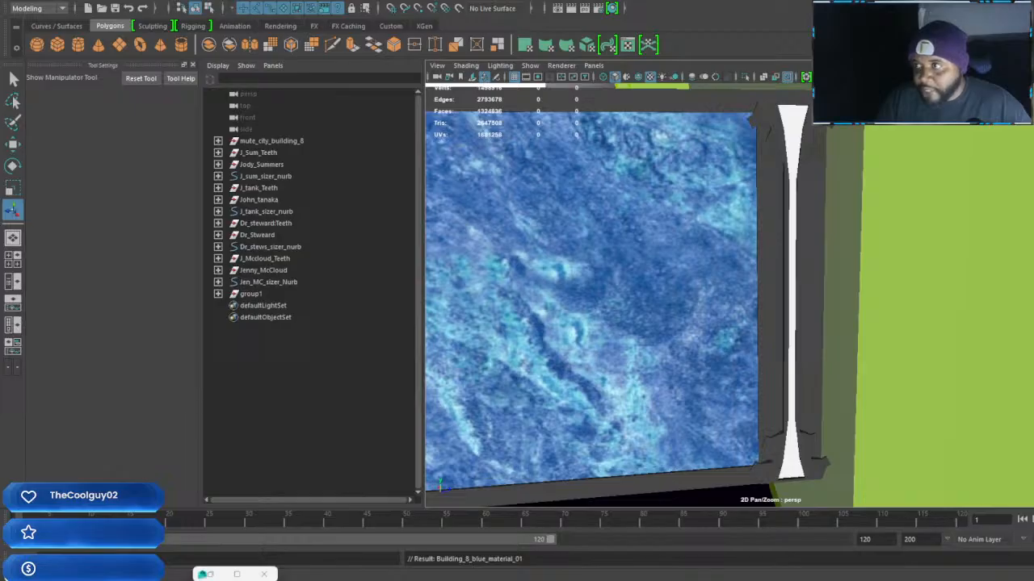
# Select the front faces of the right border's upper capital on both sides of the white light strip
pyautogui.click(809, 285)
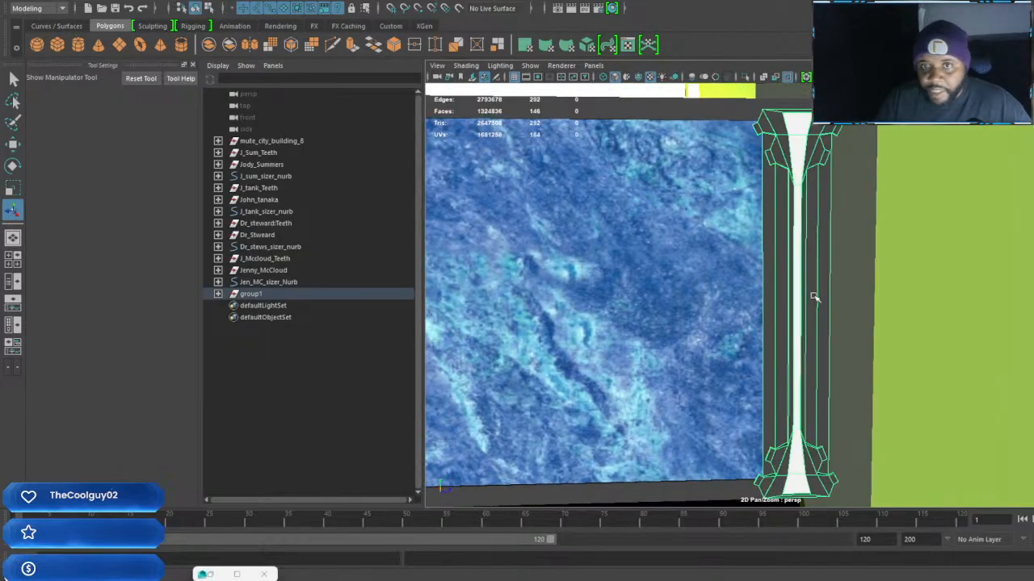
pyautogui.scroll(5, 813, 296)
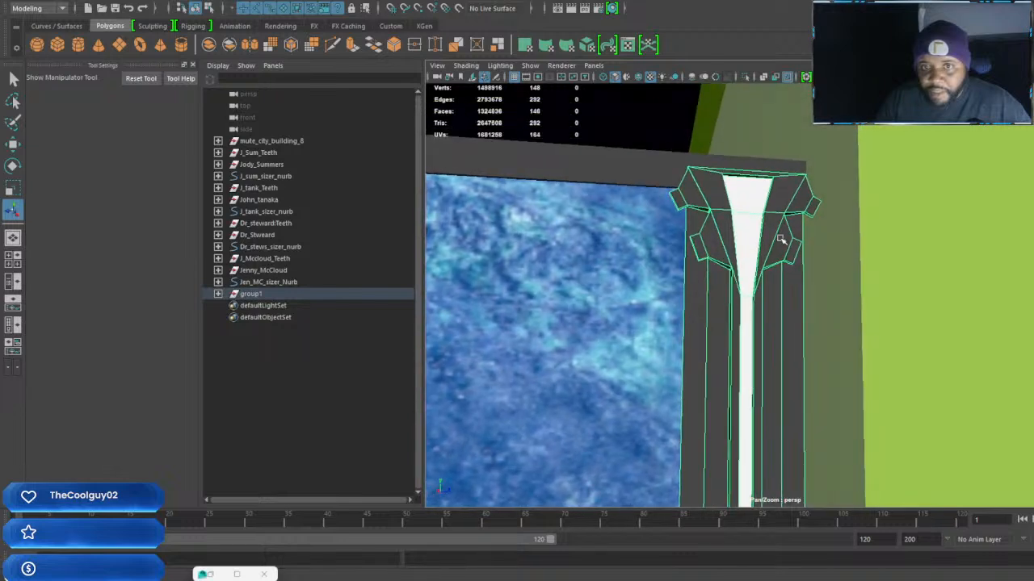
pyautogui.moveTo(776, 216); pyautogui.dragTo(774, 242, button='right')
pyautogui.click(781, 193)
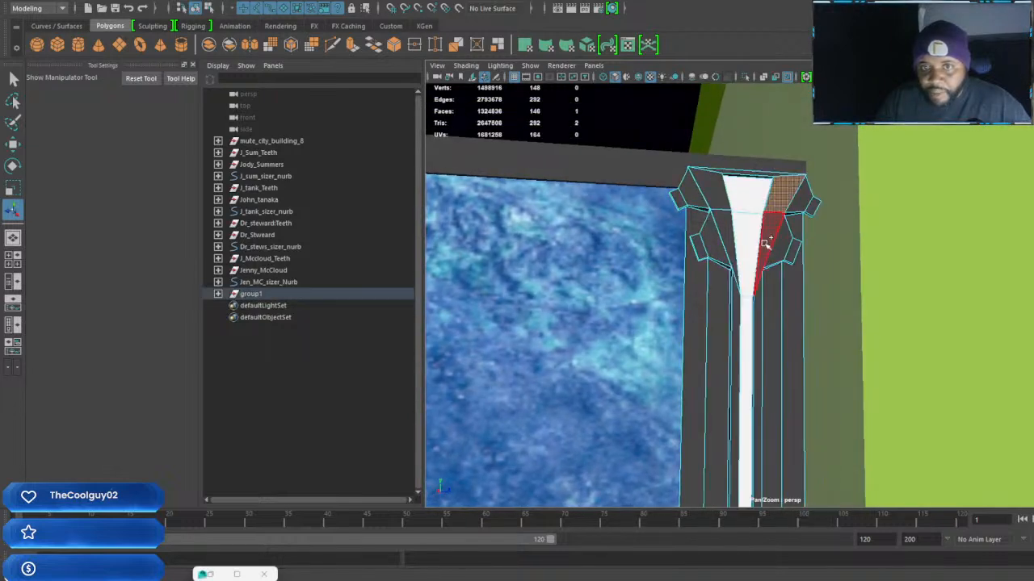
pyautogui.keyDown('shift'); pyautogui.click(764, 244); pyautogui.keyUp('shift')
pyautogui.keyDown('shift'); pyautogui.click(720, 198); pyautogui.keyUp('shift')
pyautogui.keyDown('shift'); pyautogui.click(728, 244); pyautogui.keyUp('shift')
pyautogui.keyDown('shift'); pyautogui.click(709, 251); pyautogui.keyUp('shift')
pyautogui.keyDown('shift'); pyautogui.click(699, 248); pyautogui.keyUp('shift')
pyautogui.keyDown('shift'); pyautogui.click(787, 241); pyautogui.keyUp('shift')
pyautogui.keyDown('shift'); pyautogui.click(794, 226); pyautogui.keyUp('shift')
pyautogui.hotkey('ctrl', 'z')
pyautogui.keyDown('shift'); pyautogui.click(795, 251); pyautogui.keyUp('shift')
pyautogui.keyDown('shift'); pyautogui.click(800, 196); pyautogui.keyUp('shift')
pyautogui.keyDown('shift'); pyautogui.click(812, 207); pyautogui.keyUp('shift')
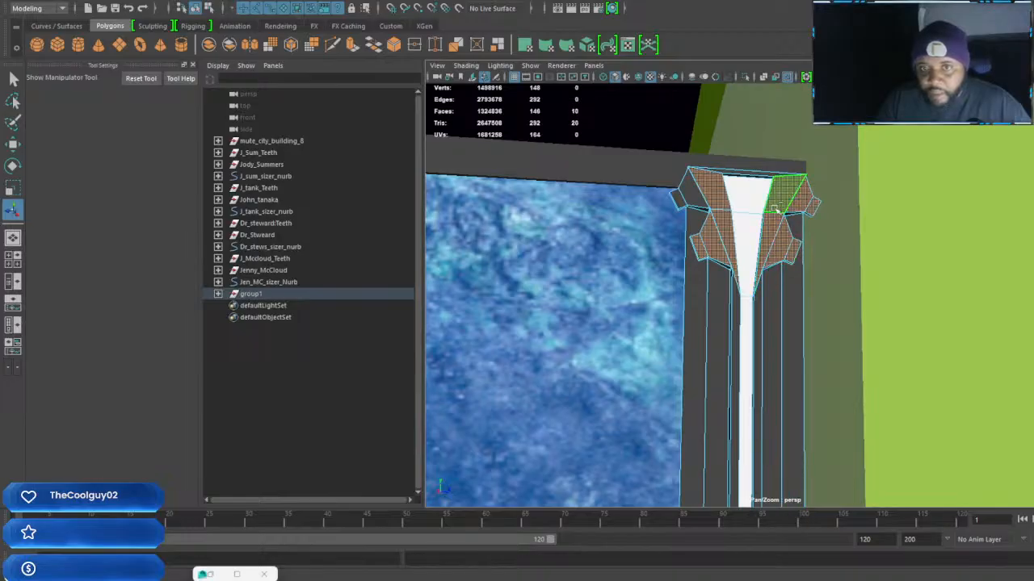
pyautogui.keyDown('shift'); pyautogui.click(695, 201); pyautogui.keyUp('shift')
pyautogui.keyDown('shift'); pyautogui.click(680, 200); pyautogui.keyUp('shift')
# Add the matching faces around the border's base to the selection and assign Building_8_blue_material_01 to all of them
pyautogui.scroll(-3, 741, 293)
pyautogui.keyDown('alt'); pyautogui.moveTo(741, 297); pyautogui.dragTo(740, 98, button='middle'); pyautogui.keyUp('alt')
pyautogui.scroll(3, 755, 226)
pyautogui.keyDown('shift'); pyautogui.click(739, 359); pyautogui.keyUp('shift')
pyautogui.keyDown('shift'); pyautogui.click(699, 370); pyautogui.keyUp('shift')
pyautogui.keyDown('shift'); pyautogui.click(685, 417); pyautogui.keyUp('shift')
pyautogui.keyDown('shift'); pyautogui.click(750, 409); pyautogui.keyUp('shift')
pyautogui.keyDown('shift'); pyautogui.click(736, 427); pyautogui.keyUp('shift')
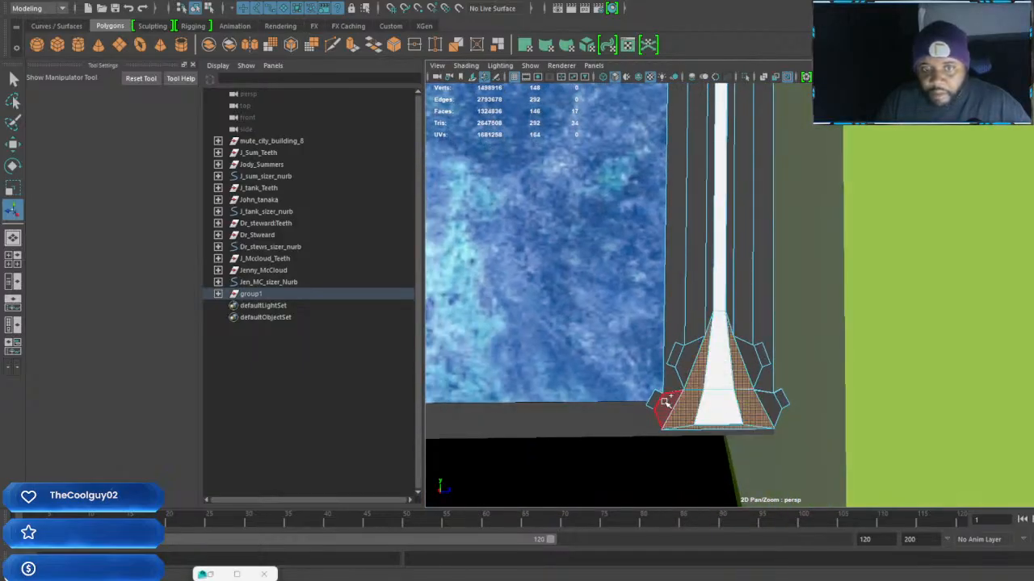
pyautogui.keyDown('shift'); pyautogui.click(666, 407); pyautogui.keyUp('shift')
pyautogui.keyDown('shift'); pyautogui.click(654, 402); pyautogui.keyUp('shift')
pyautogui.keyDown('shift'); pyautogui.click(690, 363); pyautogui.keyUp('shift')
pyautogui.keyDown('shift'); pyautogui.click(676, 358); pyautogui.keyUp('shift')
pyautogui.keyDown('shift'); pyautogui.click(750, 350); pyautogui.keyUp('shift')
pyautogui.keyDown('shift'); pyautogui.click(761, 353); pyautogui.keyUp('shift')
pyautogui.keyDown('shift'); pyautogui.click(771, 408); pyautogui.keyUp('shift')
pyautogui.keyDown('shift'); pyautogui.click(783, 398); pyautogui.keyUp('shift')
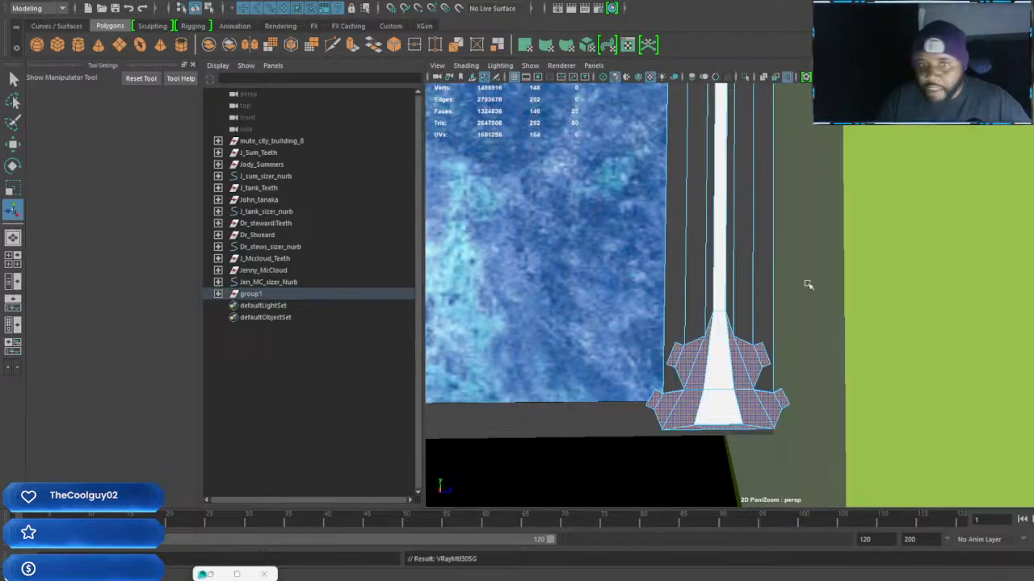
# Inspect the blue capital and base from several angles, with the right border back in object mode
pyautogui.scroll(-4, 717, 307)
pyautogui.keyDown('alt'); pyautogui.moveTo(743, 323); pyautogui.dragTo(786, 337); pyautogui.keyUp('alt')
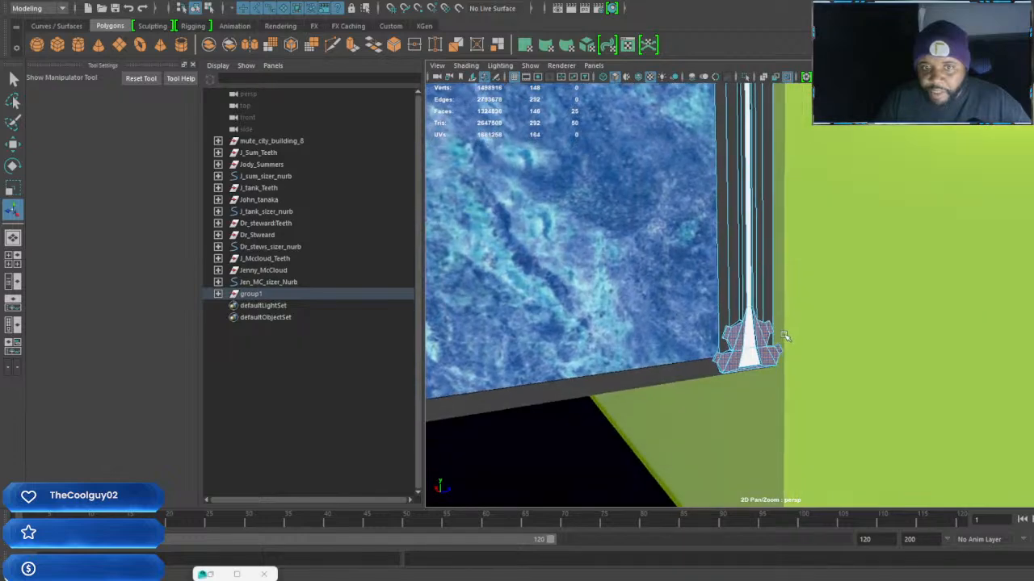
pyautogui.scroll(7, 750, 330)
pyautogui.keyDown('alt'); pyautogui.moveTo(757, 331); pyautogui.dragTo(809, 318, button='middle'); pyautogui.keyUp('alt')
pyautogui.scroll(-8, 810, 318)
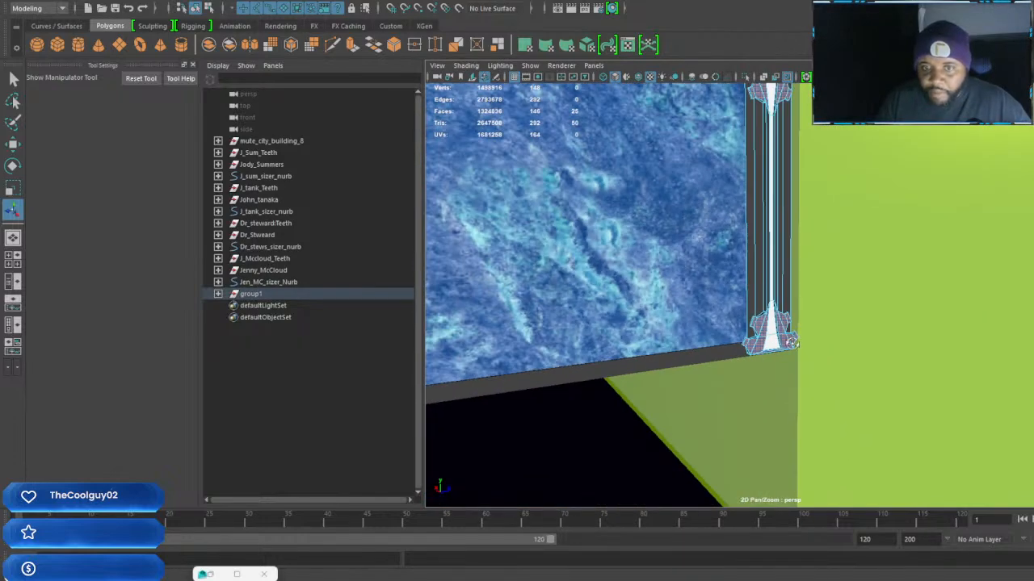
pyautogui.keyDown('alt'); pyautogui.moveTo(795, 343); pyautogui.dragTo(784, 347); pyautogui.keyUp('alt')
pyautogui.click(771, 411)
pyautogui.keyDown('alt'); pyautogui.moveTo(768, 411); pyautogui.dragTo(714, 412); pyautogui.keyUp('alt')
pyautogui.keyDown('alt'); pyautogui.moveTo(771, 293); pyautogui.dragTo(760, 357, button='middle'); pyautogui.keyUp('alt')
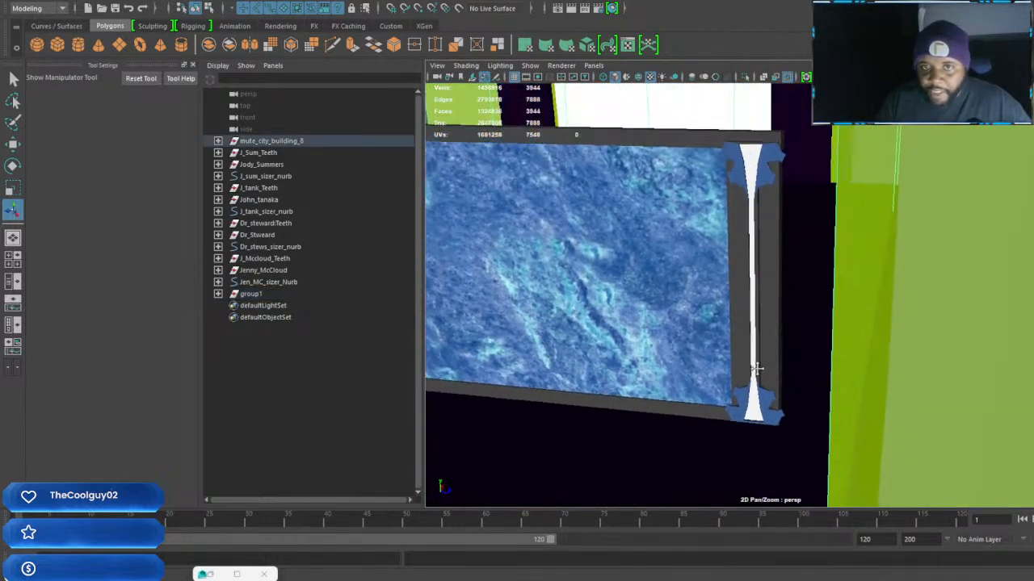
pyautogui.scroll(5, 760, 358)
pyautogui.click(751, 300)
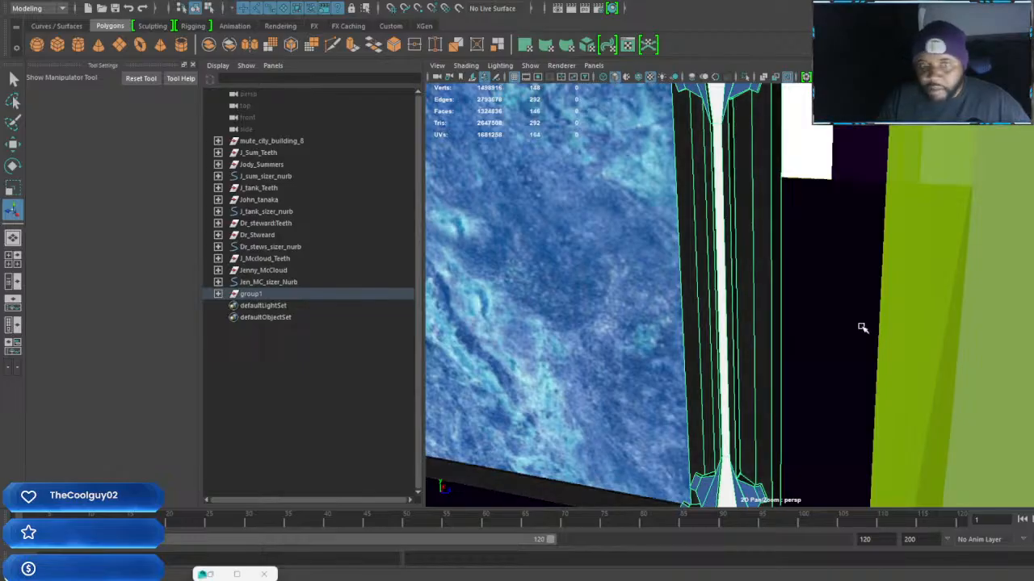
# Assign the V-Ray light material to the two long faces flanking the right border's central strip and colour the light pink
pyautogui.scroll(-4, 796, 337)
pyautogui.keyDown('alt'); pyautogui.moveTo(775, 333); pyautogui.dragTo(823, 312); pyautogui.keyUp('alt')
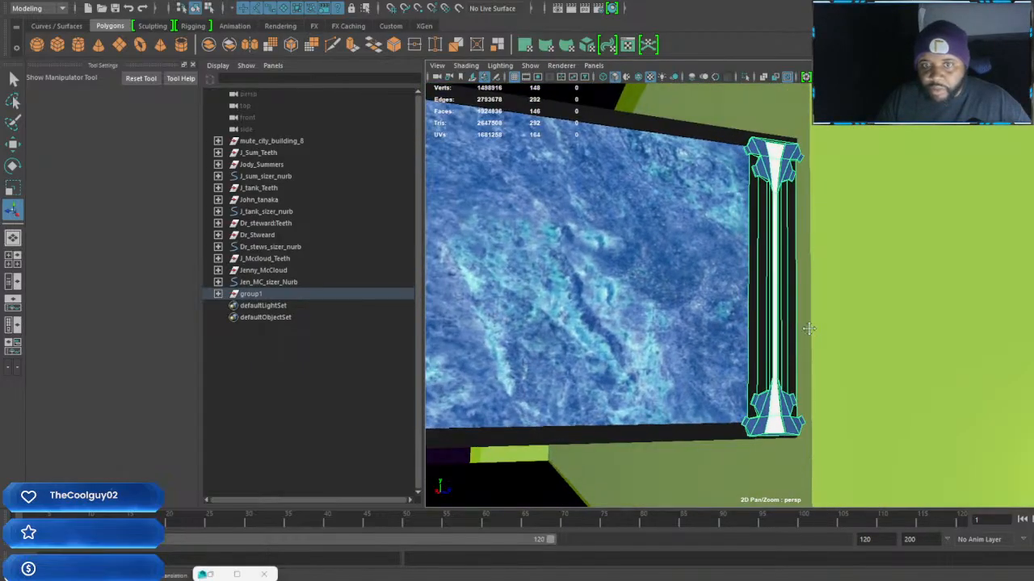
pyautogui.scroll(4, 814, 329)
pyautogui.moveTo(817, 322); pyautogui.dragTo(820, 313, button='right')
pyautogui.scroll(-3, 809, 327)
pyautogui.keyDown('alt'); pyautogui.moveTo(810, 331); pyautogui.dragTo(751, 341); pyautogui.keyUp('alt')
pyautogui.scroll(4, 750, 354)
pyautogui.moveTo(750, 340); pyautogui.dragTo(747, 302, button='right')
pyautogui.click(748, 302)
pyautogui.keyDown('alt'); pyautogui.moveTo(749, 301); pyautogui.dragTo(738, 394); pyautogui.keyUp('alt')
pyautogui.keyDown('shift'); pyautogui.click(737, 394); pyautogui.keyUp('shift')
pyautogui.keyDown('alt'); pyautogui.moveTo(807, 420); pyautogui.dragTo(781, 395); pyautogui.keyUp('alt')
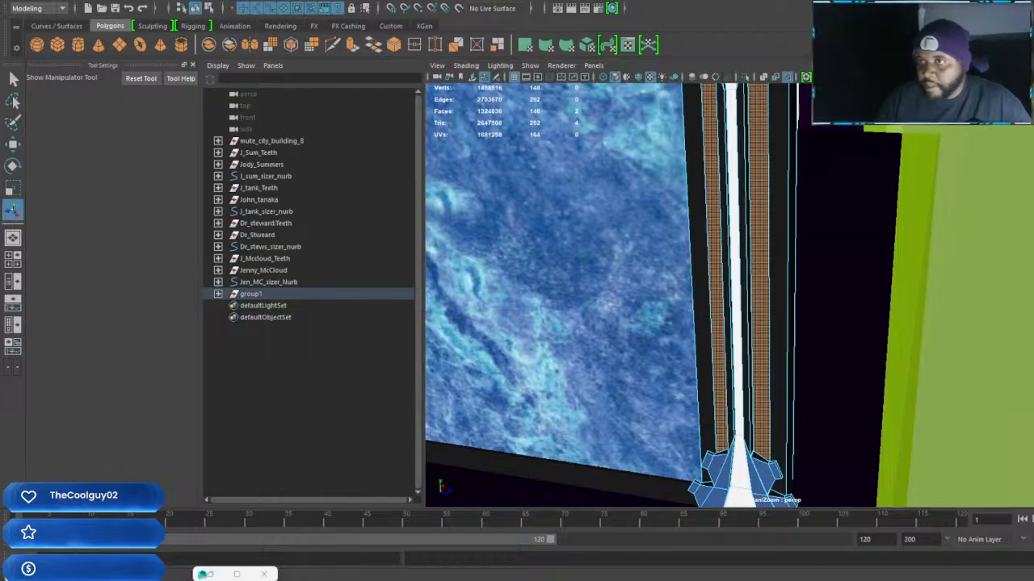
pyautogui.press('g')
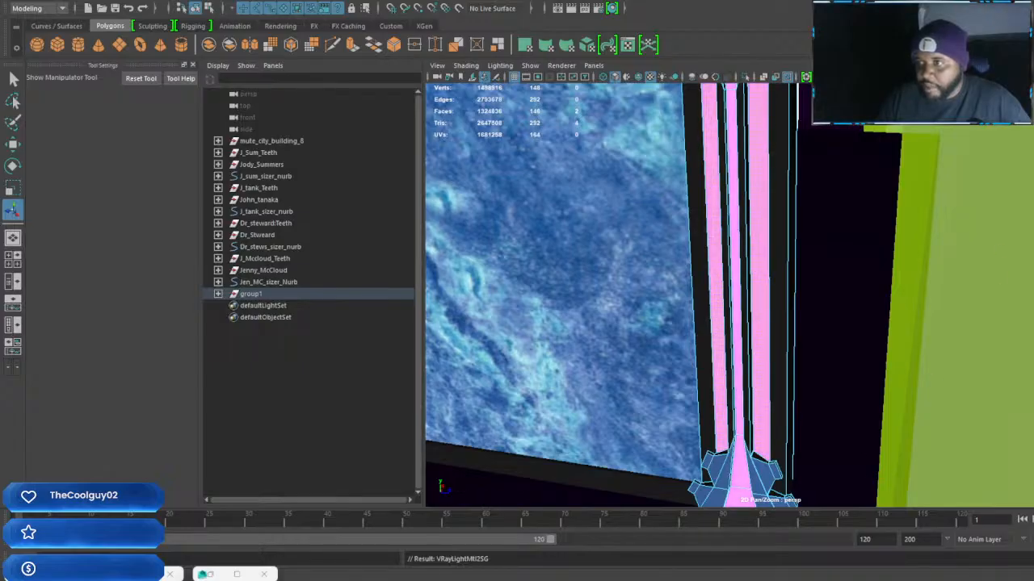
# Inspect the pink light strips on the right border from several angles and clear the selection
pyautogui.scroll(-5, 736, 432)
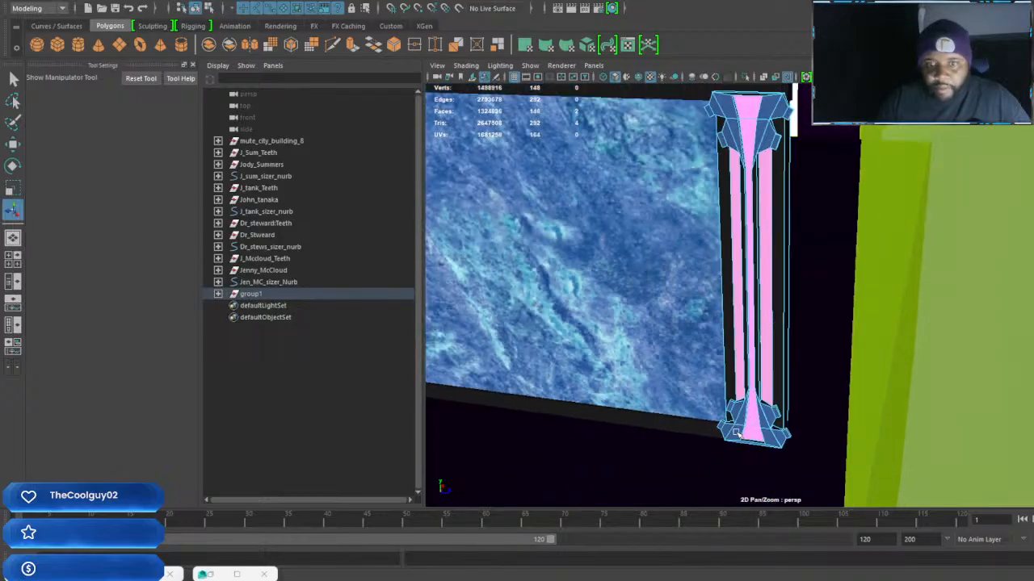
pyautogui.keyDown('alt'); pyautogui.moveTo(737, 432); pyautogui.dragTo(822, 322); pyautogui.keyUp('alt')
pyautogui.scroll(4, 813, 318)
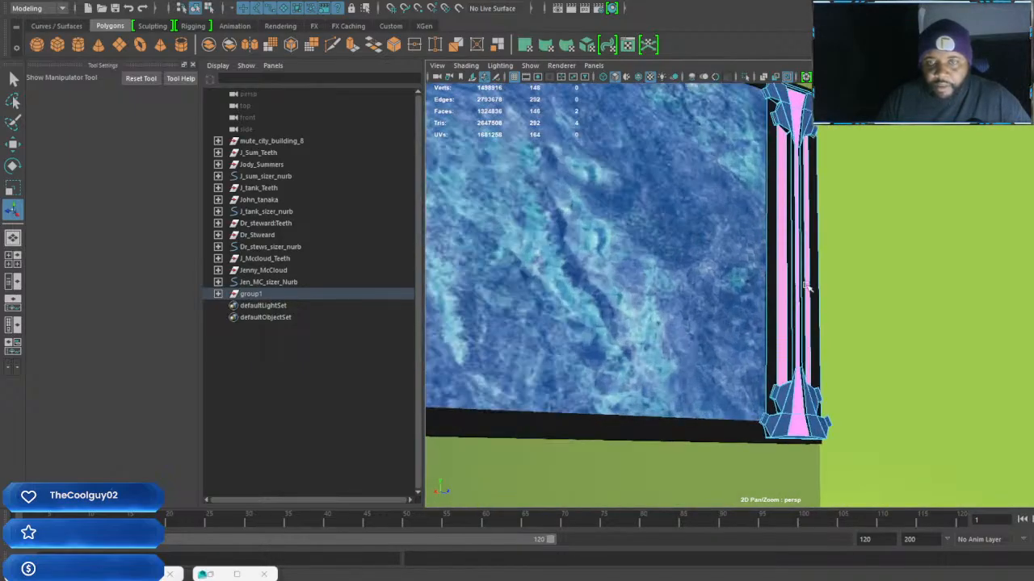
pyautogui.keyDown('alt'); pyautogui.moveTo(793, 196); pyautogui.dragTo(789, 249, button='middle'); pyautogui.keyUp('alt')
pyautogui.keyDown('alt'); pyautogui.moveTo(789, 249); pyautogui.dragTo(763, 273); pyautogui.keyUp('alt')
pyautogui.moveTo(787, 214); pyautogui.dragTo(812, 204, button='right')
pyautogui.click(789, 220)
pyautogui.scroll(-5, 789, 221)
# Delete the marble panel's plain left border and replace it with a moved duplicate of the detailed right column
pyautogui.keyDown('alt'); pyautogui.moveTo(791, 230); pyautogui.dragTo(551, 288); pyautogui.keyUp('alt')
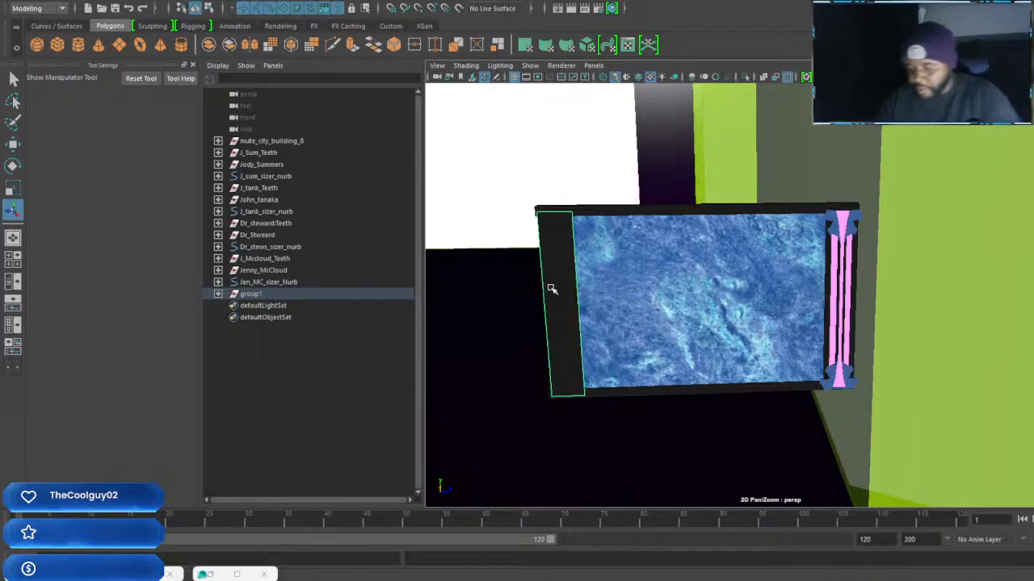
pyautogui.press('Delete')
pyautogui.click(868, 231)
pyautogui.click(849, 232)
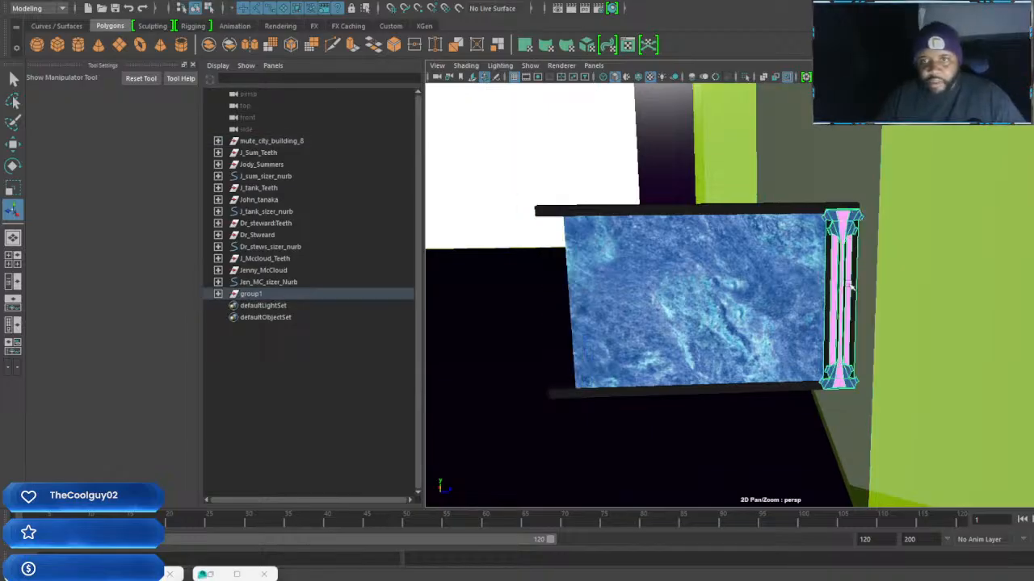
pyautogui.keyDown('alt'); pyautogui.moveTo(849, 232); pyautogui.dragTo(820, 307); pyautogui.keyUp('alt')
pyautogui.press('w')
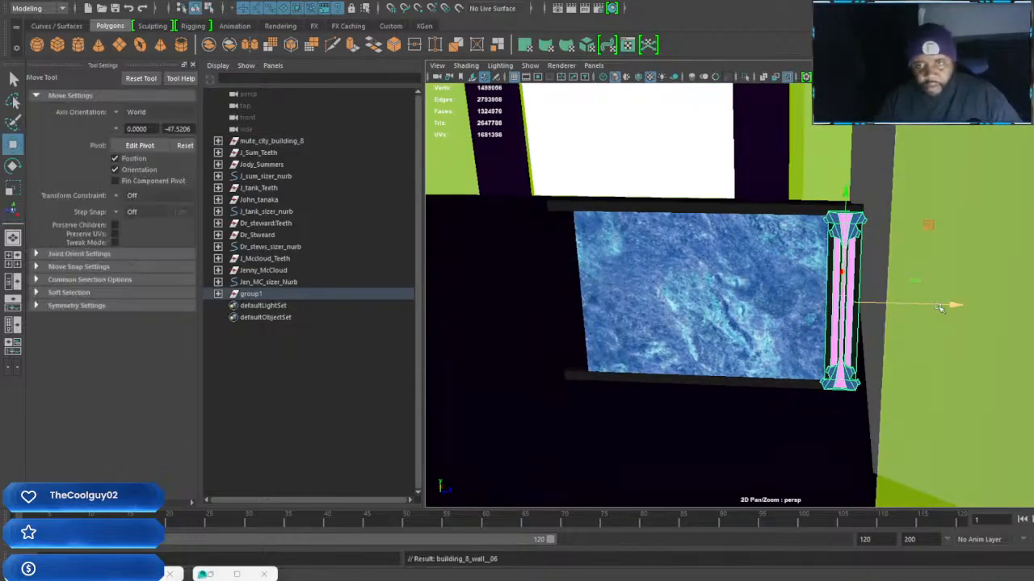
pyautogui.hotkey('ctrl', 'd')
pyautogui.moveTo(959, 306); pyautogui.dragTo(736, 324)
pyautogui.keyDown('alt'); pyautogui.moveTo(832, 301); pyautogui.dragTo(955, 295); pyautogui.keyUp('alt')
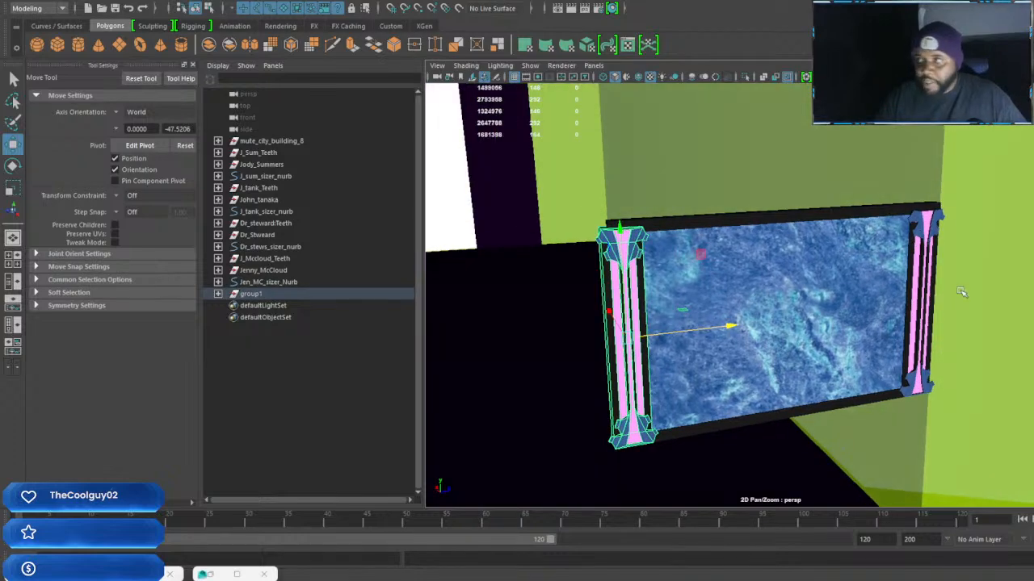
# Scale the left column thinner in depth, to a Scale Z of about 0.35
pyautogui.keyDown('shift'); pyautogui.click(917, 276); pyautogui.keyUp('shift')
pyautogui.keyDown('alt'); pyautogui.moveTo(890, 319); pyautogui.dragTo(1020, 320); pyautogui.keyUp('alt')
pyautogui.scroll(2, 959, 334)
pyautogui.keyDown('alt'); pyautogui.moveTo(960, 334); pyautogui.dragTo(851, 334); pyautogui.keyUp('alt')
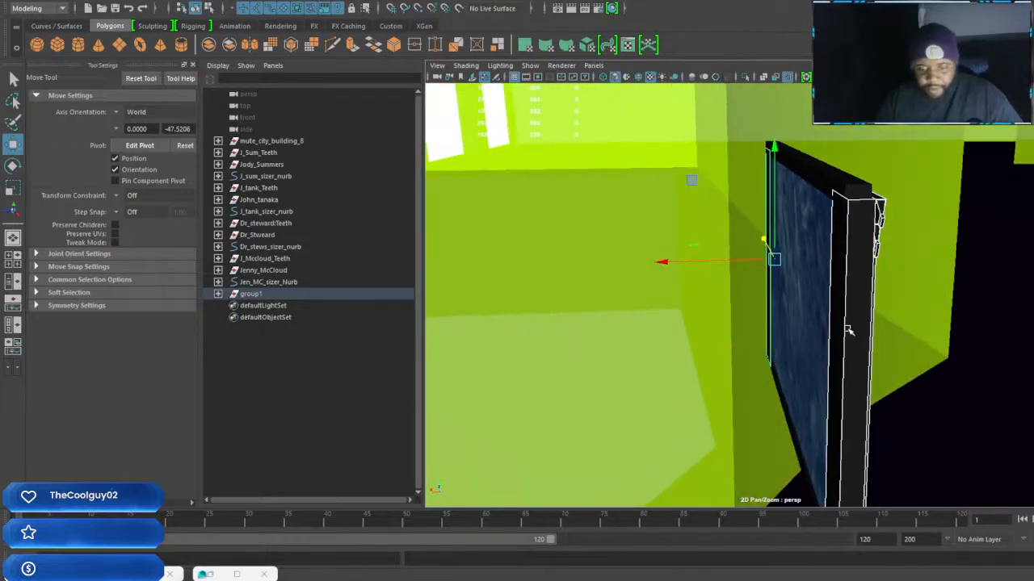
pyautogui.press('r')
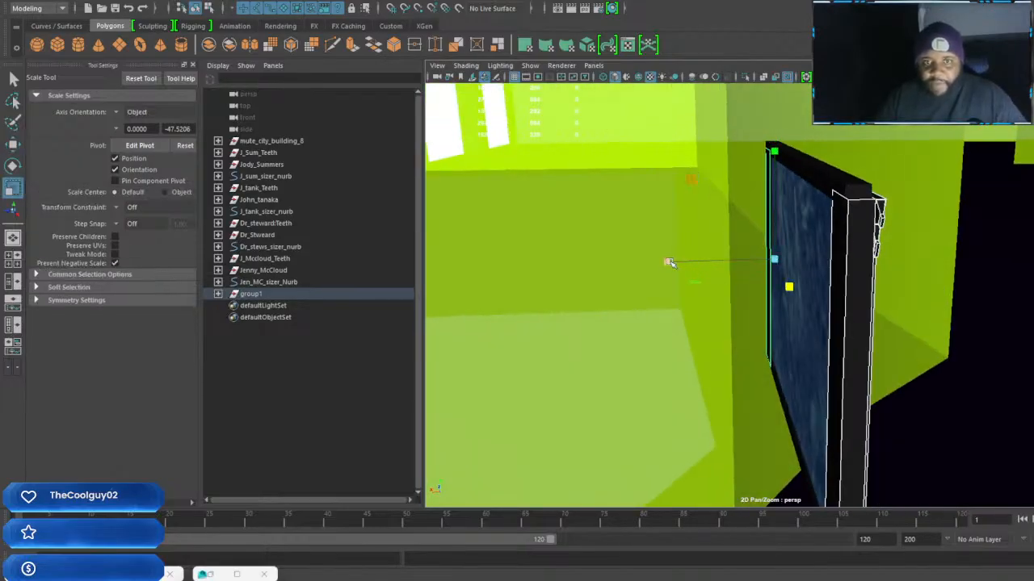
pyautogui.keyDown('alt'); pyautogui.moveTo(829, 306); pyautogui.dragTo(849, 310); pyautogui.keyUp('alt')
pyautogui.click(826, 334)
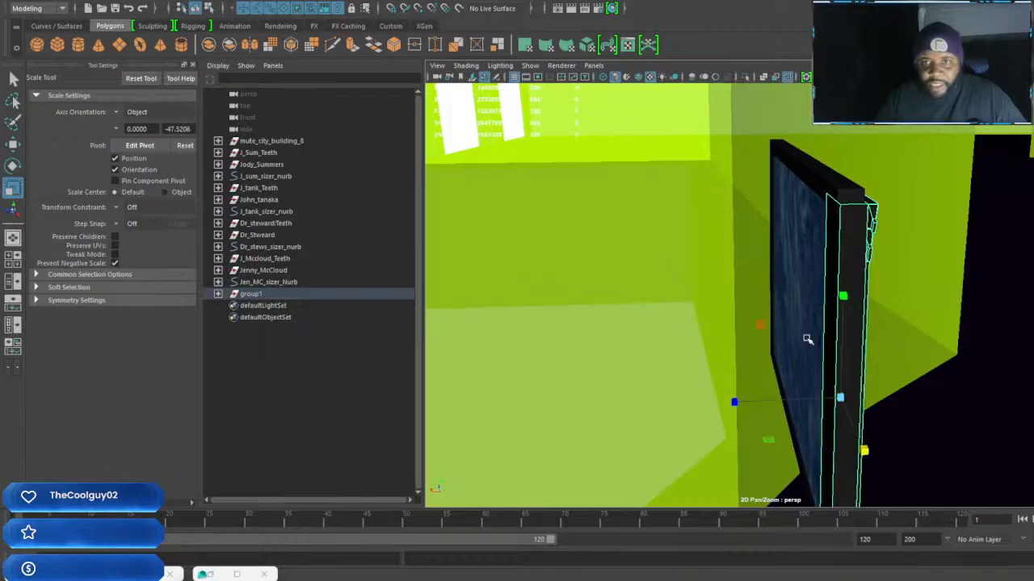
pyautogui.moveTo(733, 398); pyautogui.dragTo(781, 314)
# Duplicate the thinned left column, set the copy's Rotate Y to -90 and move it toward the panel's back side
pyautogui.press('w')
pyautogui.press('e')
pyautogui.moveTo(820, 373); pyautogui.dragTo(697, 350)
pyautogui.press('w')
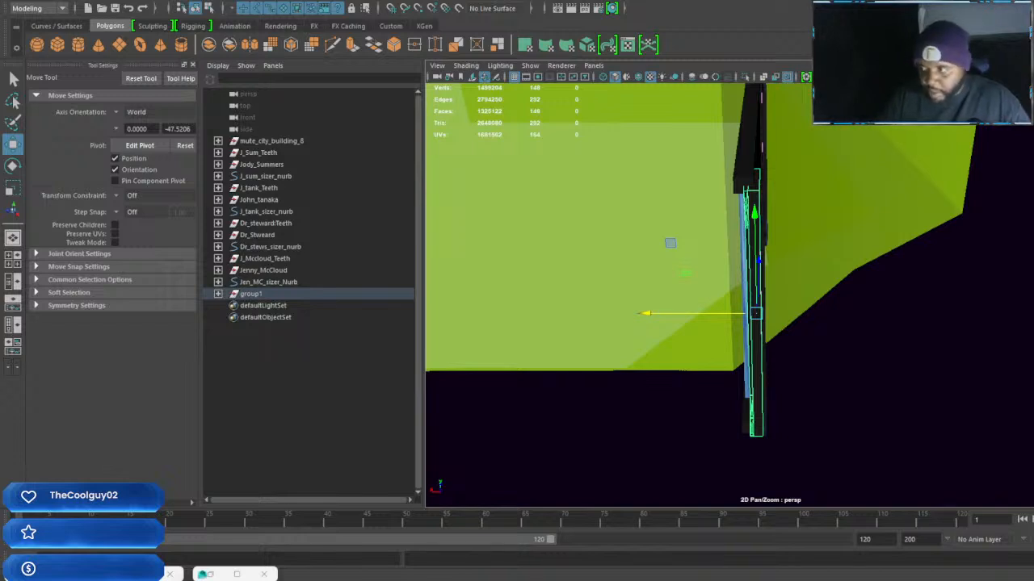
pyautogui.moveTo(1033, 137); pyautogui.dragTo(929, 104)
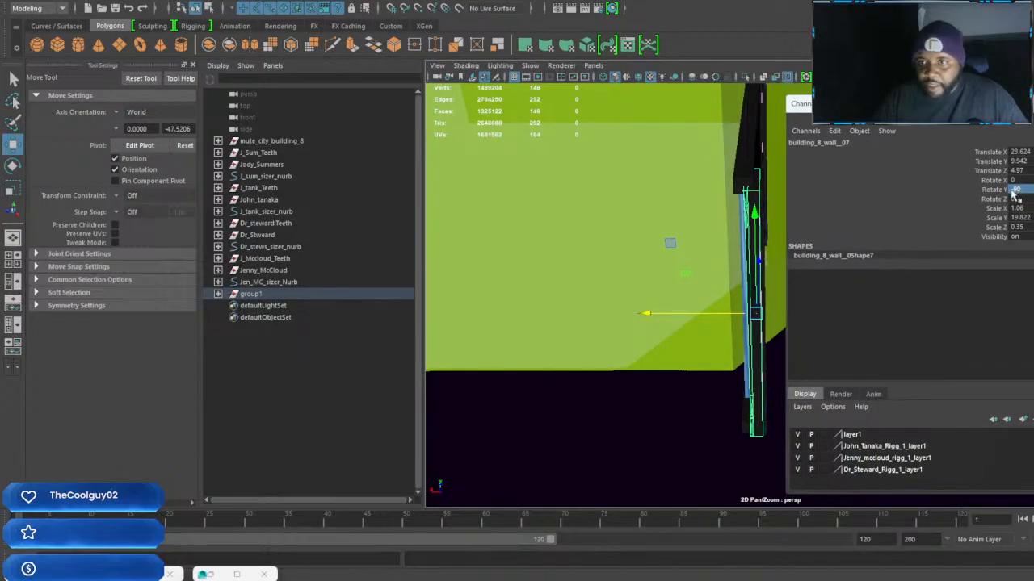
pyautogui.moveTo(646, 314); pyautogui.dragTo(632, 314)
# Align the two left columns back to back, moving the front one to Translate X 23.707 and the rotated copy to 24.061
pyautogui.click(750, 265)
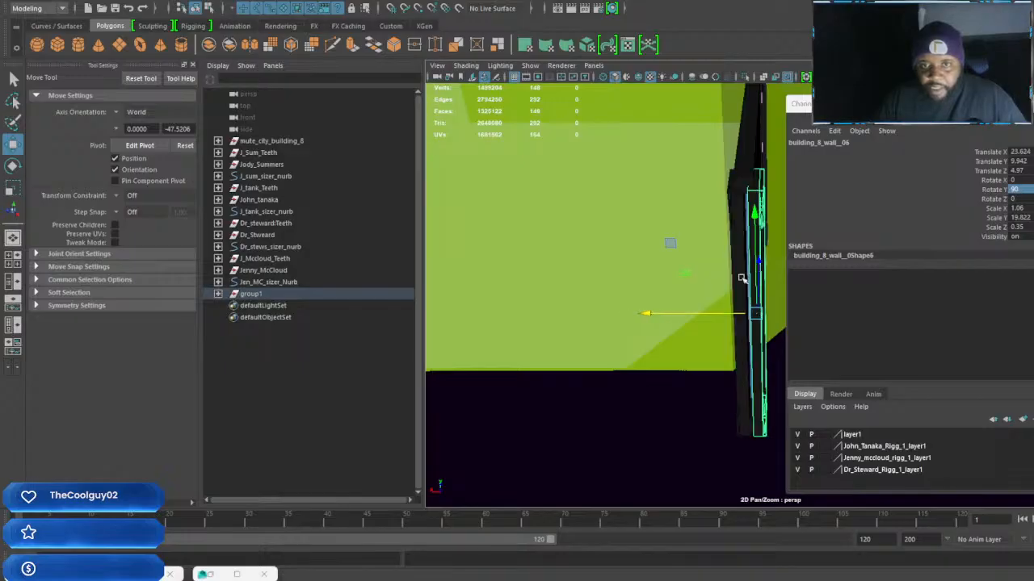
pyautogui.moveTo(654, 314); pyautogui.dragTo(643, 313)
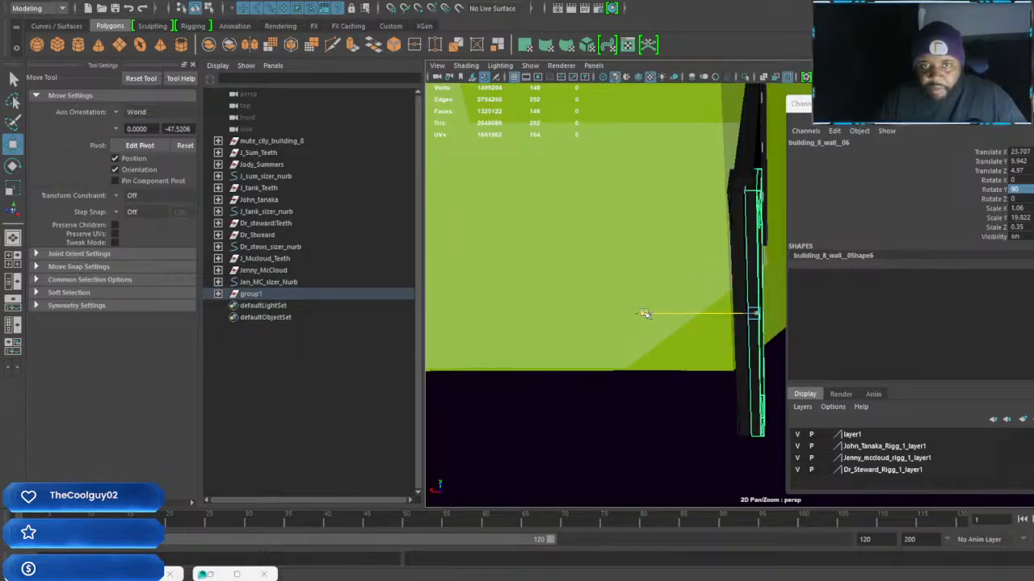
pyautogui.click(737, 267)
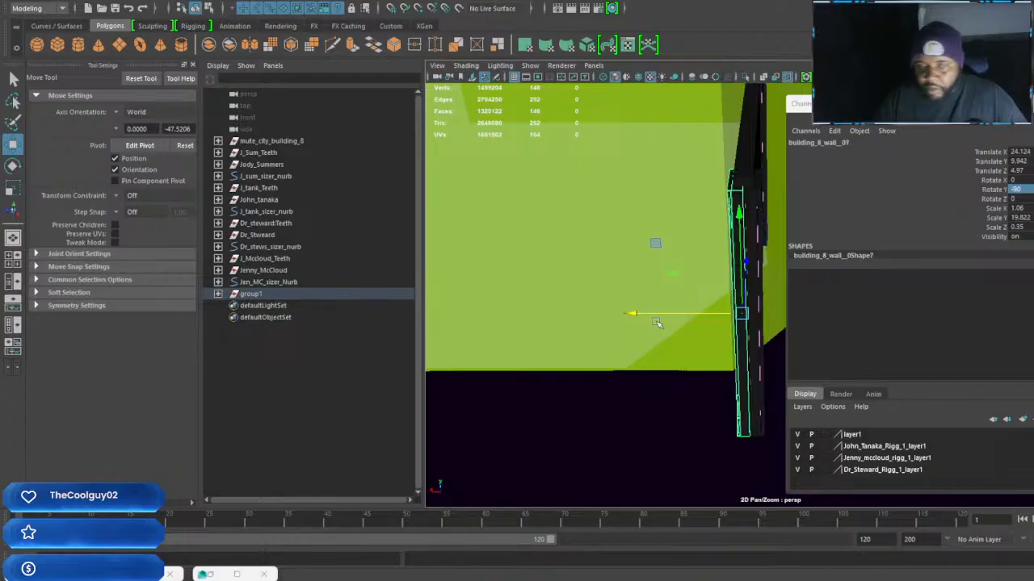
pyautogui.moveTo(642, 316); pyautogui.dragTo(647, 315)
# Scale the original right column thinner in depth, to a Scale Z of about 0.387
pyautogui.keyDown('alt'); pyautogui.moveTo(739, 289); pyautogui.dragTo(667, 283); pyautogui.keyUp('alt')
pyautogui.keyDown('alt'); pyautogui.moveTo(734, 268); pyautogui.dragTo(595, 316); pyautogui.keyUp('alt')
pyautogui.click(698, 301)
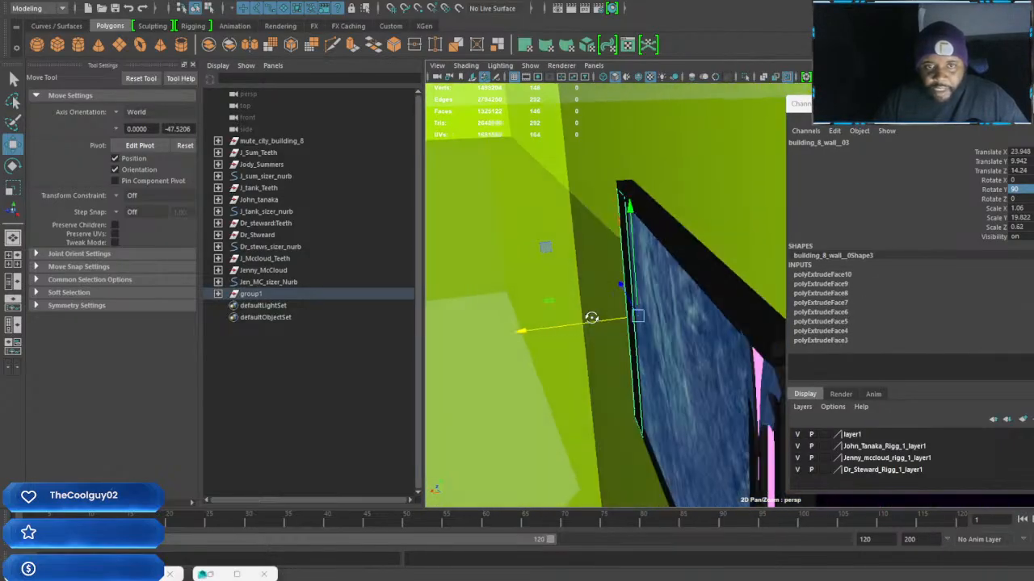
pyautogui.press('r')
pyautogui.moveTo(526, 330); pyautogui.dragTo(628, 294)
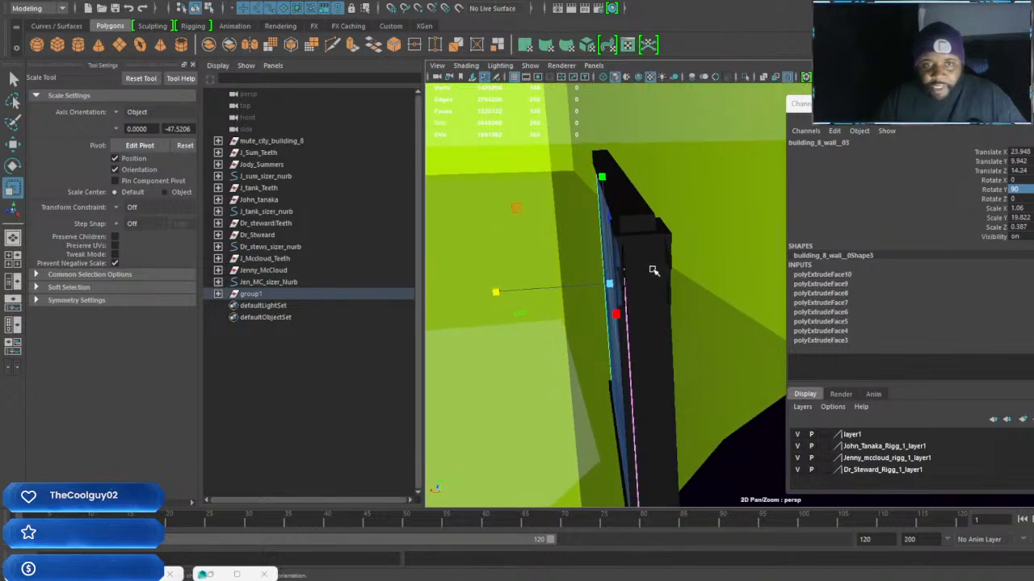
# Move the back-to-back pair of left columns together along X until the rotated copy is at Translate X 24.114
pyautogui.click(652, 272)
pyautogui.keyDown('shift'); pyautogui.click(637, 286); pyautogui.keyUp('shift')
pyautogui.press('w')
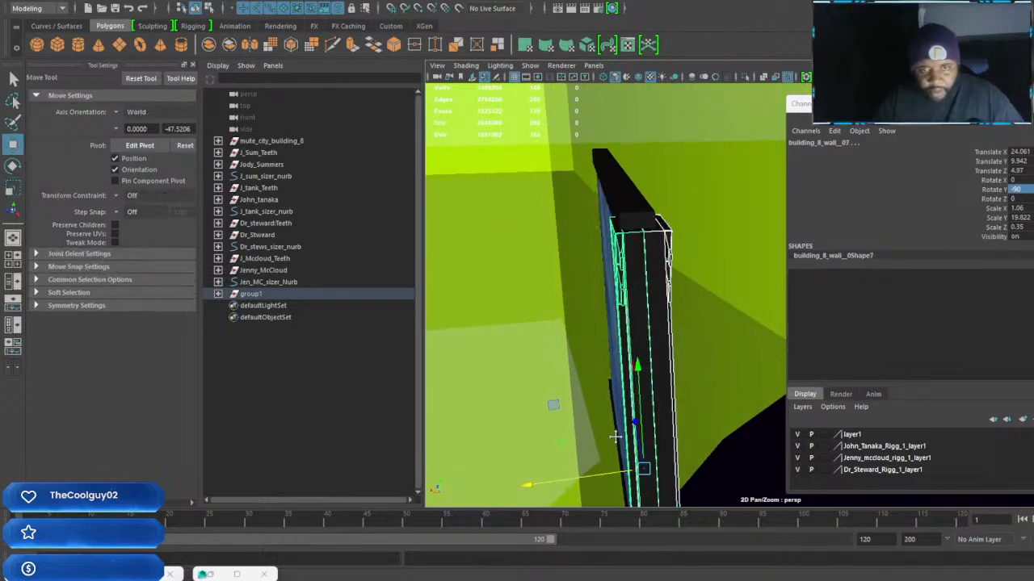
pyautogui.keyDown('alt'); pyautogui.moveTo(616, 440); pyautogui.dragTo(617, 408); pyautogui.keyUp('alt')
pyautogui.moveTo(531, 409); pyautogui.dragTo(527, 409)
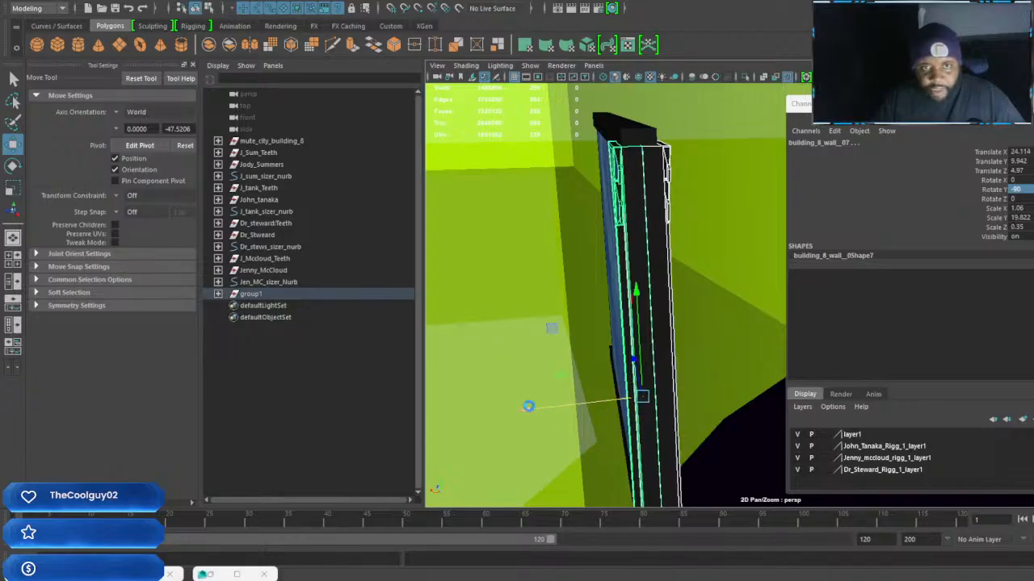
# Duplicate the thinned right column in place and set the copy's Rotate Y to -90 so it faces the panel's back side
pyautogui.keyDown('alt'); pyautogui.moveTo(611, 369); pyautogui.dragTo(678, 309); pyautogui.keyUp('alt')
pyautogui.keyDown('alt'); pyautogui.moveTo(678, 309); pyautogui.dragTo(625, 270, button='middle'); pyautogui.keyUp('alt')
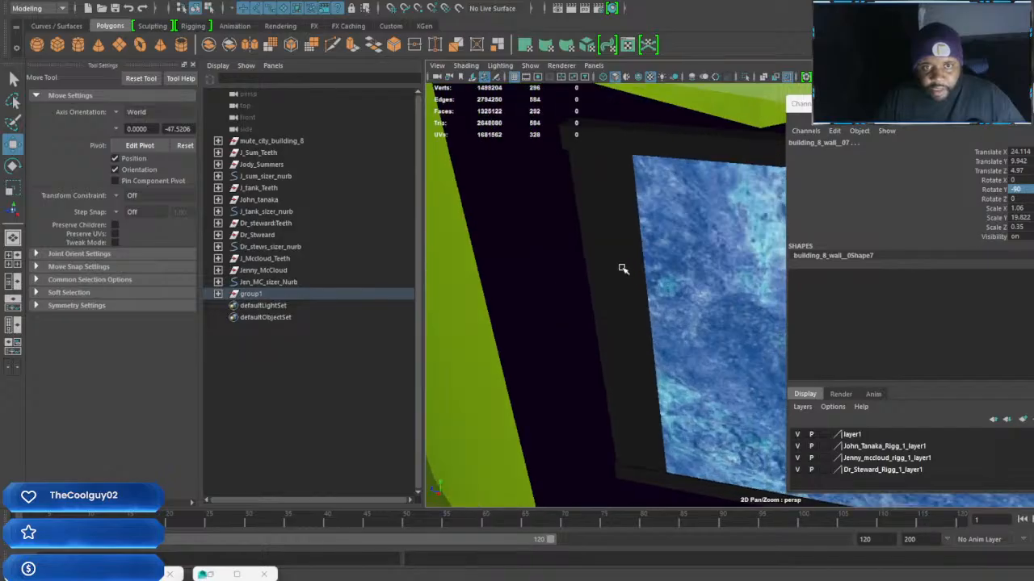
pyautogui.click(591, 252)
pyautogui.moveTo(591, 251)
pyautogui.keyDown('alt'); pyautogui.mouseDown()
pyautogui.moveTo(635, 261)
pyautogui.moveTo(603, 267)
pyautogui.mouseUp(); pyautogui.keyUp('alt')
pyautogui.click(602, 265)
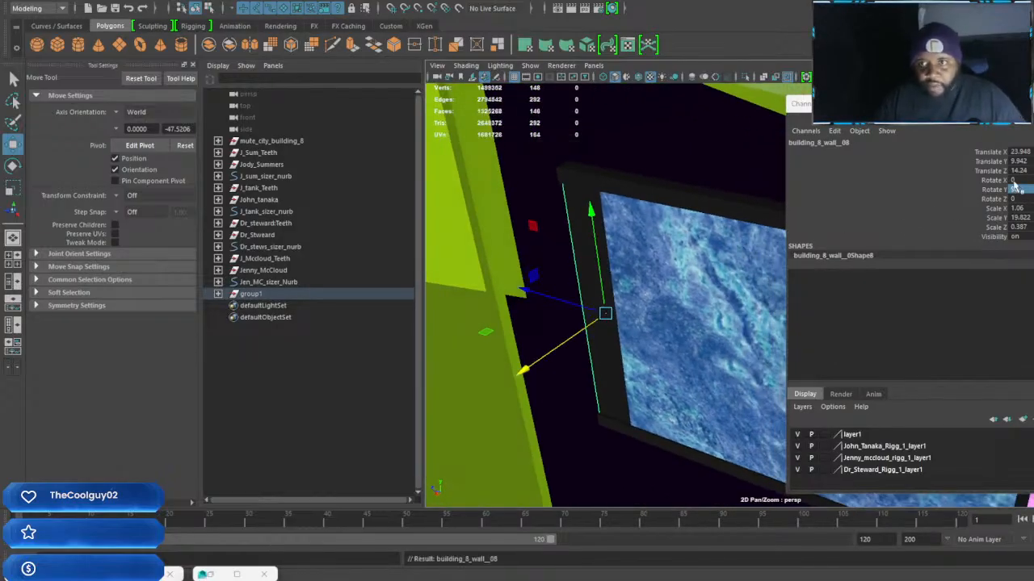
pyautogui.press('Return')
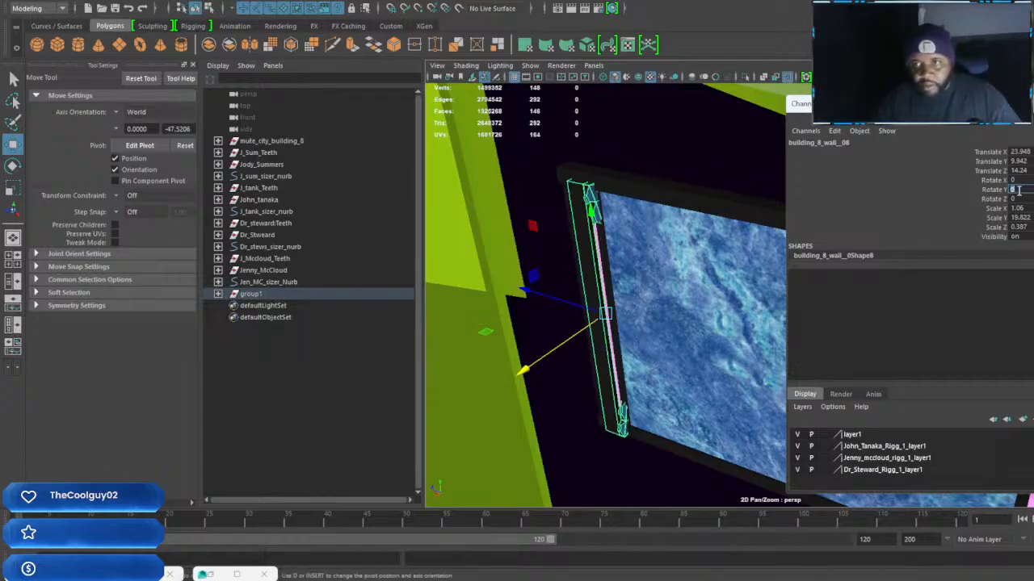
pyautogui.press('Return')
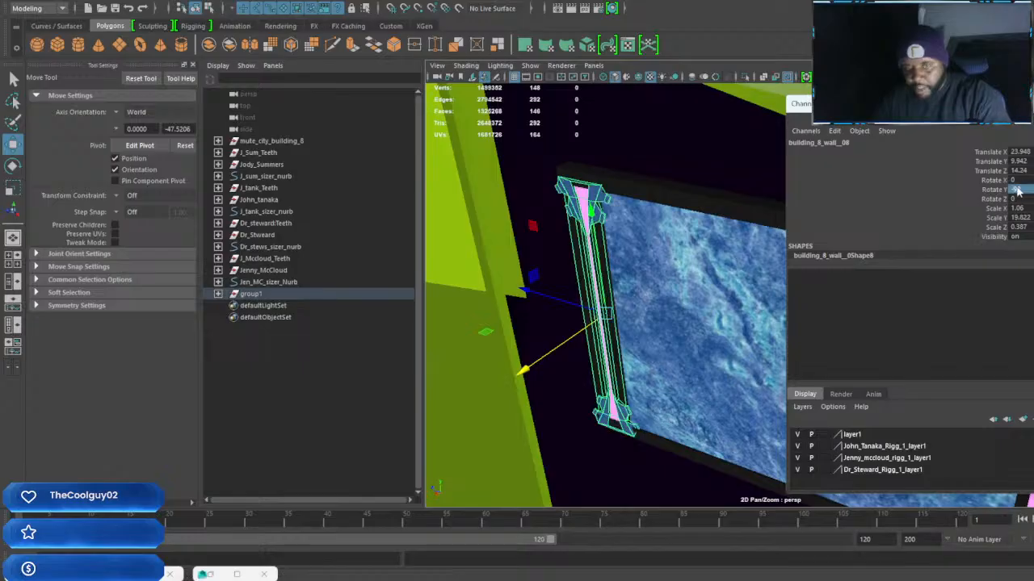
# Scale the marble panel's top frame bar to a Scale Y of about 10.468 and Scale Z of about 0.69
pyautogui.keyDown('alt'); pyautogui.moveTo(631, 345); pyautogui.dragTo(576, 282); pyautogui.keyUp('alt')
pyautogui.keyDown('alt'); pyautogui.moveTo(576, 282); pyautogui.dragTo(626, 323, button='right'); pyautogui.keyUp('alt')
pyautogui.keyDown('alt'); pyautogui.moveTo(551, 267); pyautogui.dragTo(570, 305, button='right'); pyautogui.keyUp('alt')
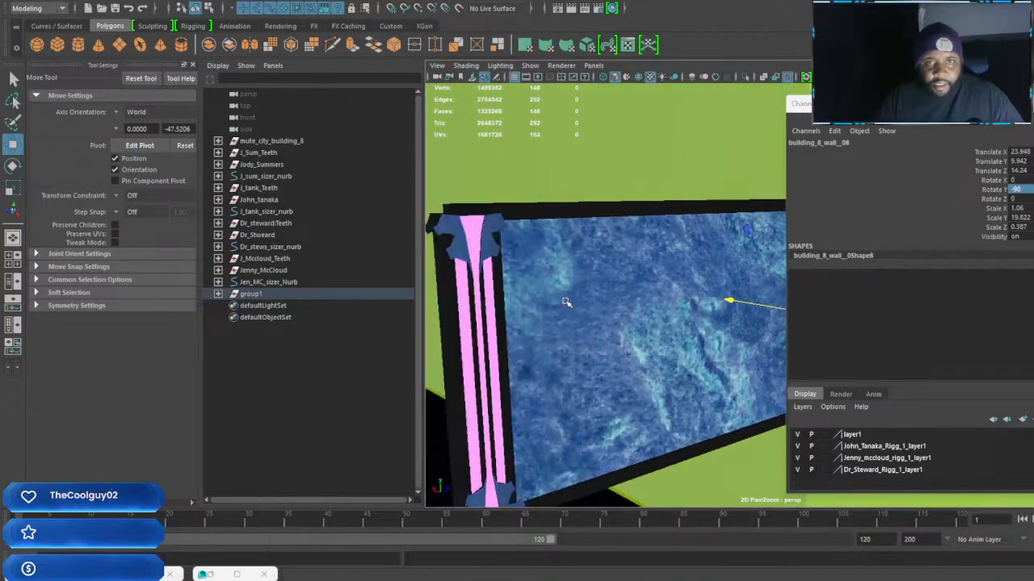
pyautogui.keyDown('alt'); pyautogui.moveTo(570, 305); pyautogui.dragTo(587, 300); pyautogui.keyUp('alt')
pyautogui.keyDown('alt'); pyautogui.moveTo(586, 299); pyautogui.dragTo(607, 302, button='middle'); pyautogui.keyUp('alt')
pyautogui.click(556, 222)
pyautogui.keyDown('alt'); pyautogui.moveTo(593, 236); pyautogui.dragTo(648, 252); pyautogui.keyUp('alt')
pyautogui.keyDown('alt'); pyautogui.moveTo(649, 253); pyautogui.dragTo(643, 252, button='middle'); pyautogui.keyUp('alt')
pyautogui.keyDown('alt'); pyautogui.moveTo(644, 252); pyautogui.dragTo(618, 247); pyautogui.keyUp('alt')
pyautogui.press('r')
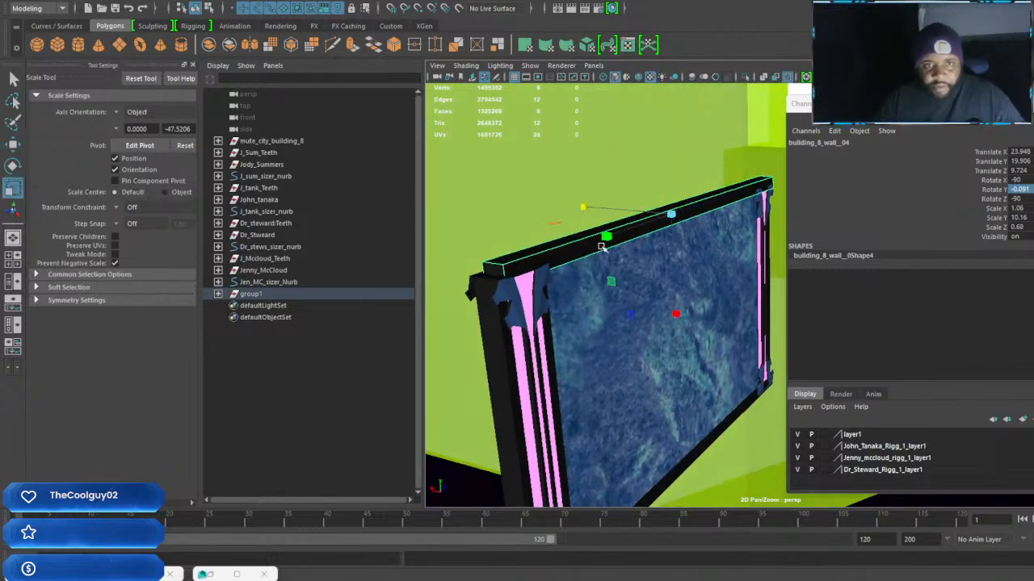
pyautogui.keyDown('alt'); pyautogui.moveTo(604, 239); pyautogui.dragTo(632, 335); pyautogui.keyUp('alt')
# Move the rotated back copy of the right column outward along X to Translate X 24.01
pyautogui.click(637, 377)
pyautogui.click(560, 321)
pyautogui.keyDown('alt'); pyautogui.moveTo(560, 320); pyautogui.dragTo(761, 312); pyautogui.keyUp('alt')
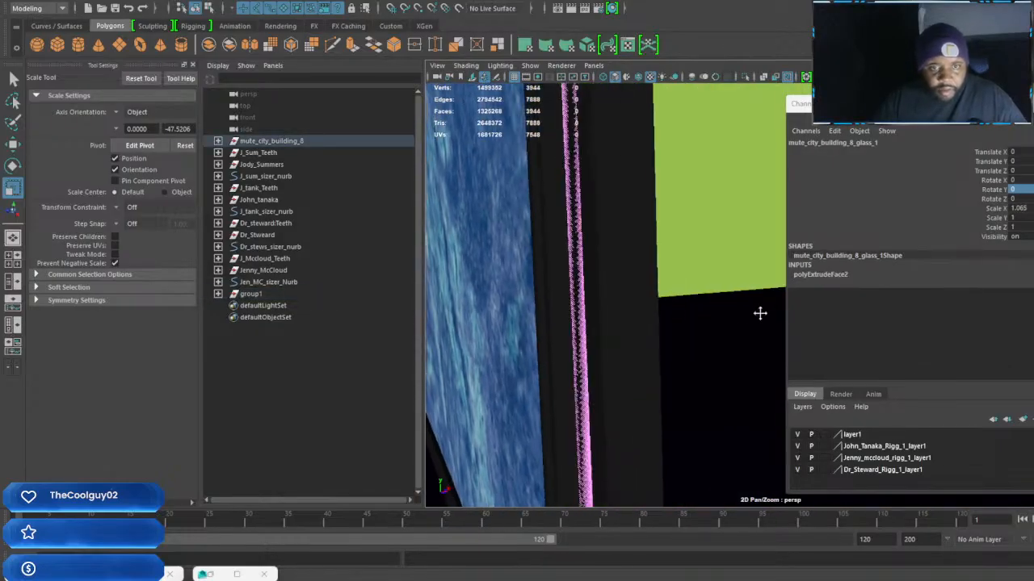
pyautogui.click(643, 319)
pyautogui.press('w')
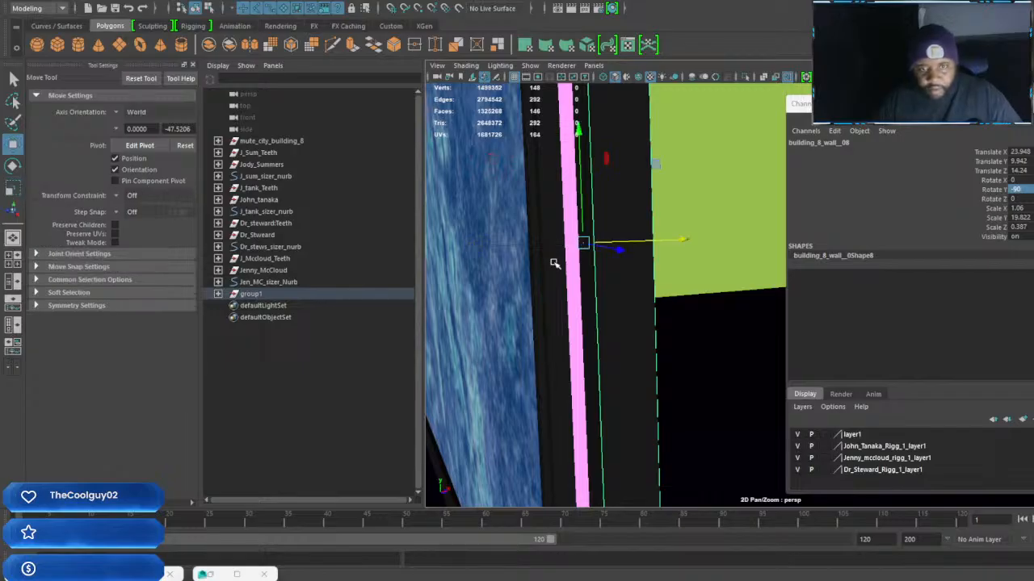
pyautogui.moveTo(686, 236)
pyautogui.mouseDown()
pyautogui.moveTo(743, 238)
pyautogui.moveTo(689, 248)
pyautogui.mouseUp()
pyautogui.scroll(-3, 687, 247)
pyautogui.keyDown('alt'); pyautogui.moveTo(678, 247); pyautogui.dragTo(635, 353, button='middle'); pyautogui.keyUp('alt')
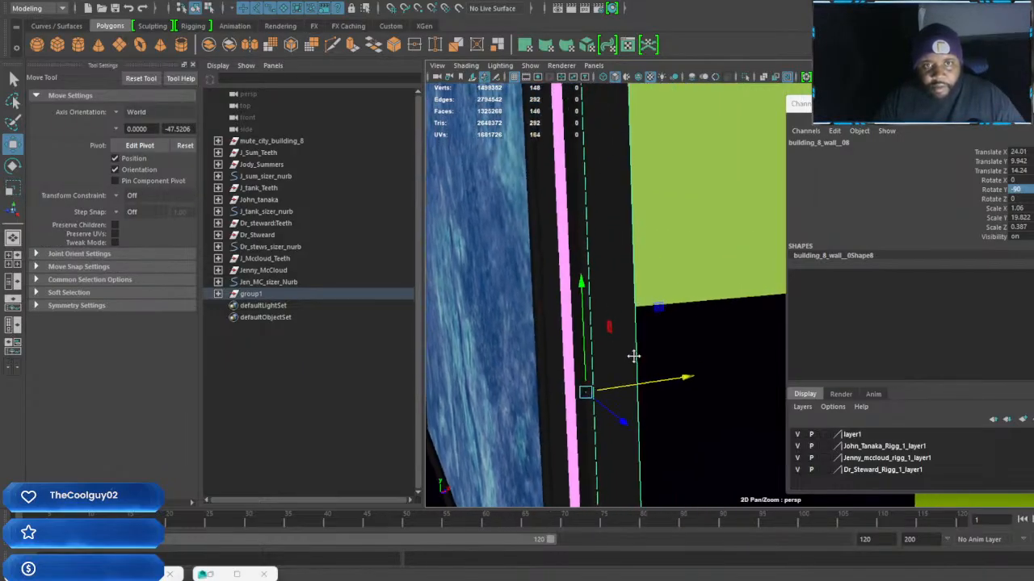
pyautogui.scroll(-3, 635, 353)
pyautogui.keyDown('alt'); pyautogui.moveTo(639, 283); pyautogui.dragTo(735, 395); pyautogui.keyUp('alt')
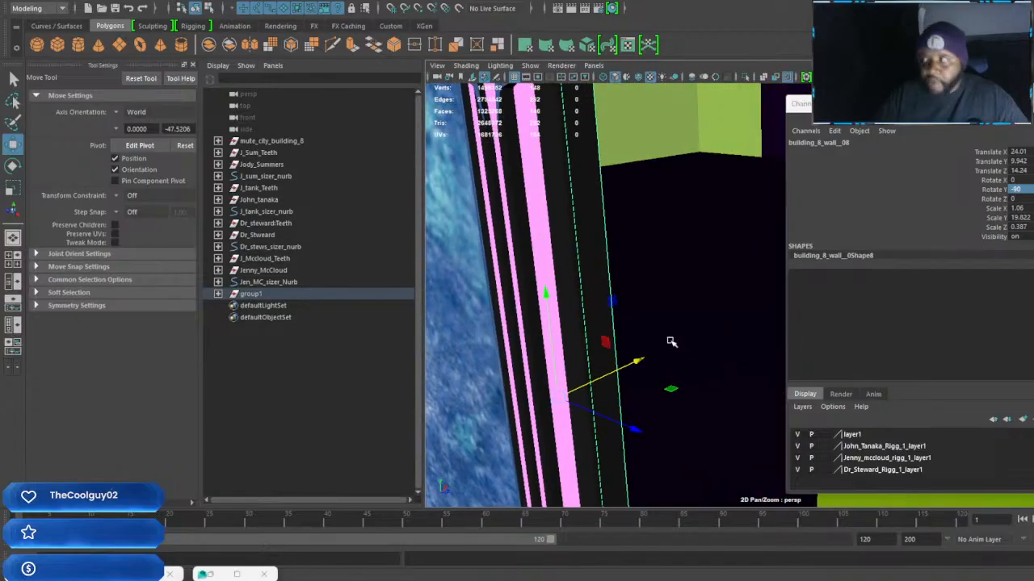
pyautogui.moveTo(655, 329)
pyautogui.keyDown('alt'); pyautogui.mouseDown()
pyautogui.moveTo(713, 321)
pyautogui.moveTo(695, 331)
pyautogui.moveTo(633, 325)
pyautogui.moveTo(642, 331)
pyautogui.moveTo(632, 337)
pyautogui.moveTo(610, 306)
pyautogui.moveTo(710, 335)
pyautogui.moveTo(636, 335)
pyautogui.mouseUp(); pyautogui.keyUp('alt')
pyautogui.keyDown('alt'); pyautogui.moveTo(701, 315); pyautogui.dragTo(686, 315); pyautogui.keyUp('alt')
pyautogui.click(505, 292)
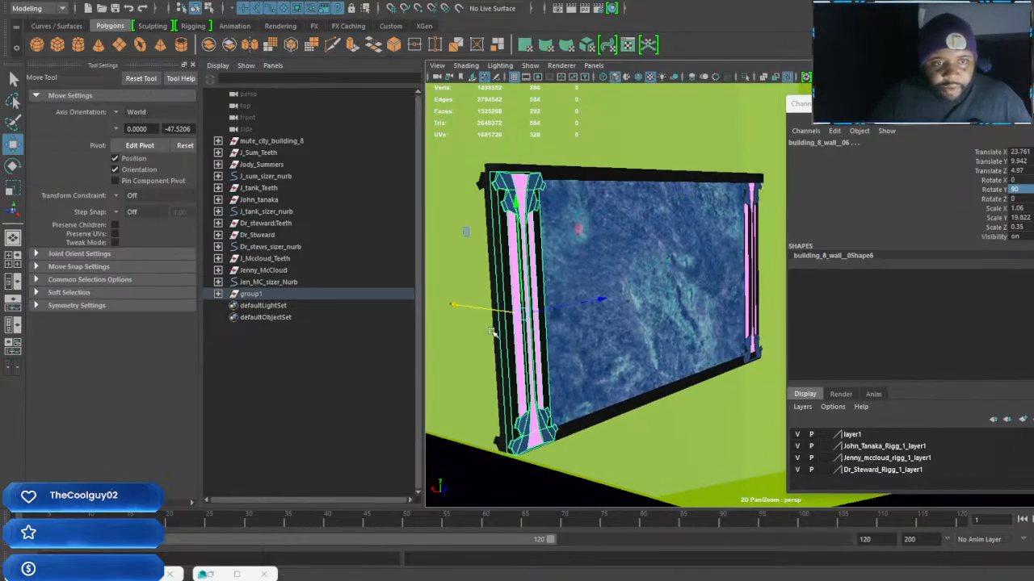
pyautogui.keyDown('shift'); pyautogui.click(497, 379); pyautogui.keyUp('shift')
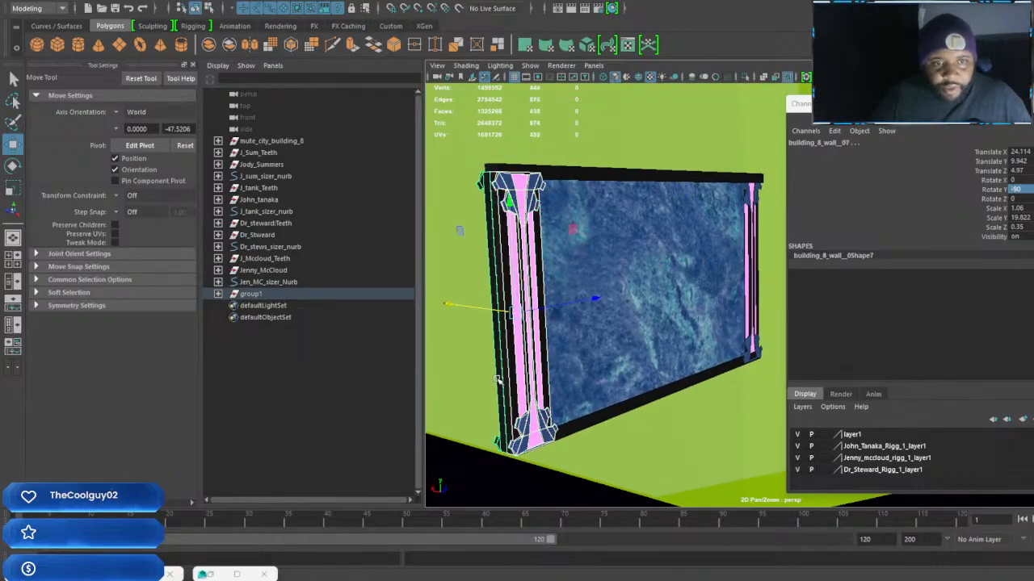
pyautogui.click(622, 338)
pyautogui.click(611, 175)
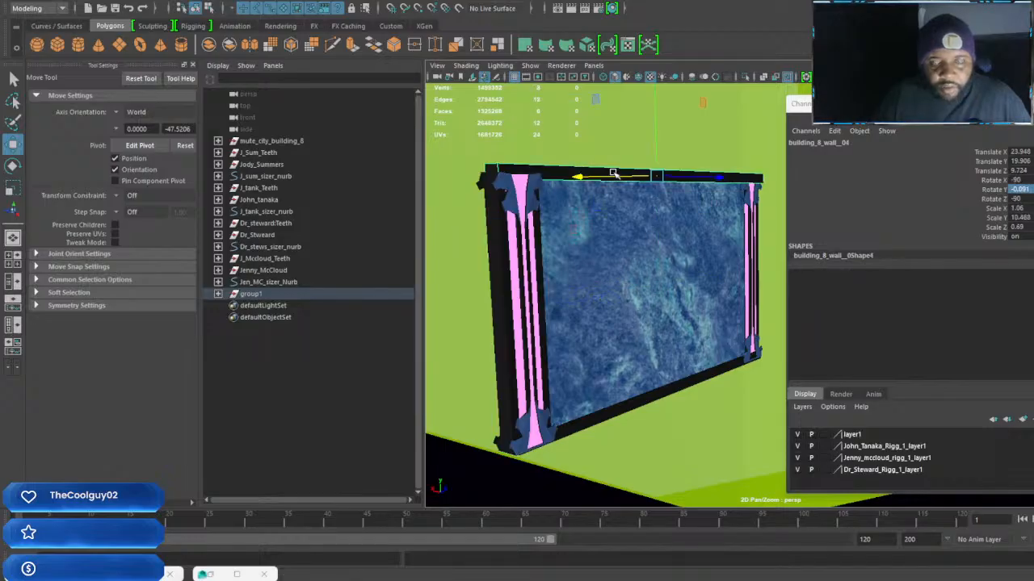
pyautogui.scroll(8, 658, 198)
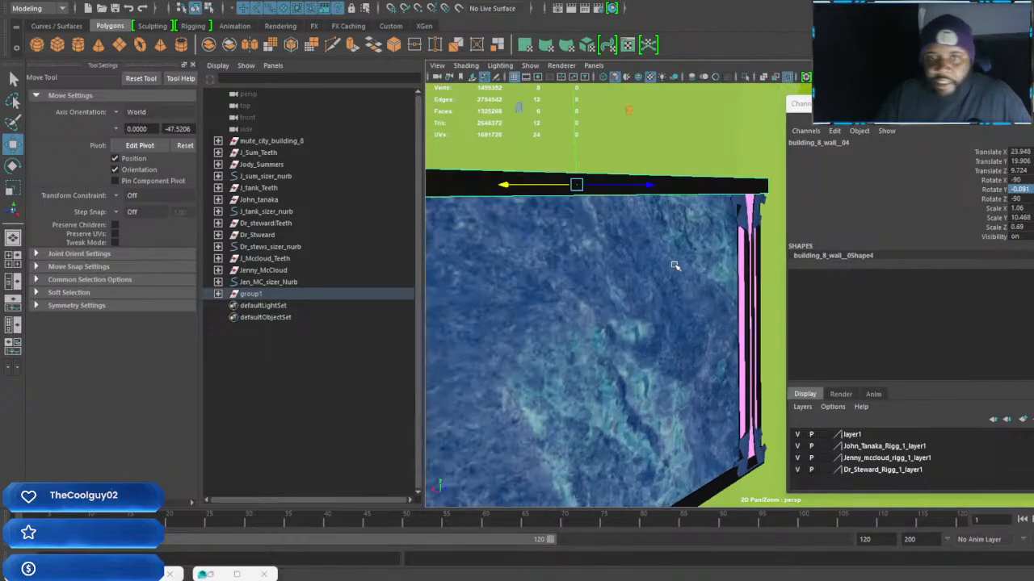
pyautogui.keyDown('alt'); pyautogui.moveTo(744, 260); pyautogui.dragTo(630, 241); pyautogui.keyUp('alt')
pyautogui.keyDown('shift'); pyautogui.moveTo(537, 207); pyautogui.dragTo(541, 218, button='right'); pyautogui.keyUp('shift')
pyautogui.hotkey('ctrl', 'z')
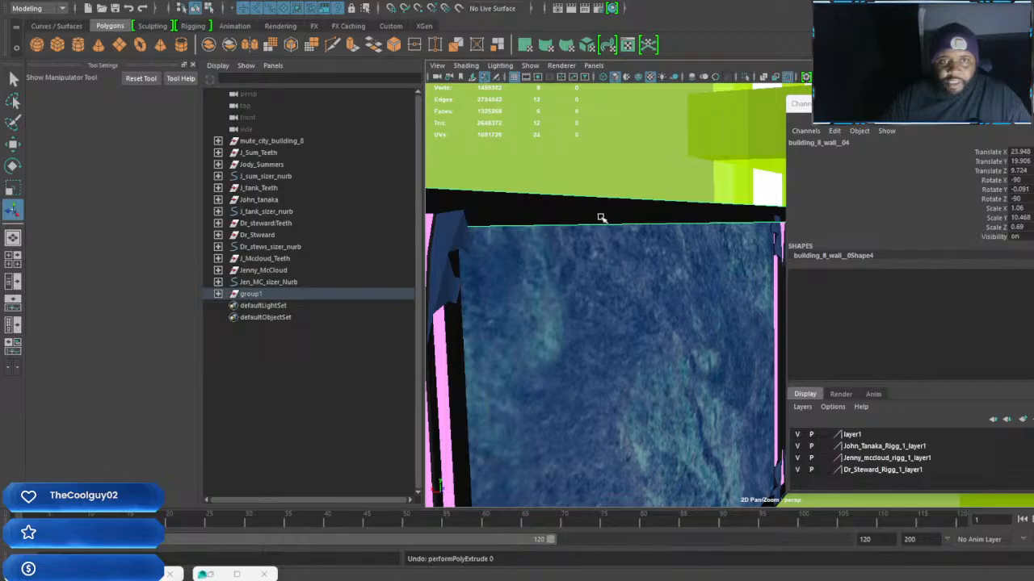
# Extrude an inset pink light strip into the top bar's front face, recessed to a Local Translate Z of -0.071
pyautogui.keyDown('alt'); pyautogui.moveTo(603, 219); pyautogui.dragTo(618, 234); pyautogui.keyUp('alt')
pyautogui.moveTo(619, 233); pyautogui.dragTo(656, 214, button='right')
pyautogui.moveTo(626, 257); pyautogui.dragTo(632, 265, button='right')
pyautogui.click(623, 253)
pyautogui.keyDown('shift'); pyautogui.rightClick(629, 243); pyautogui.keyUp('shift')
pyautogui.keyDown('alt'); pyautogui.moveTo(683, 265); pyautogui.dragTo(589, 238); pyautogui.keyUp('alt')
pyautogui.keyDown('alt'); pyautogui.moveTo(630, 300); pyautogui.dragTo(704, 290); pyautogui.keyUp('alt')
pyautogui.hotkey('ctrl', 'e')
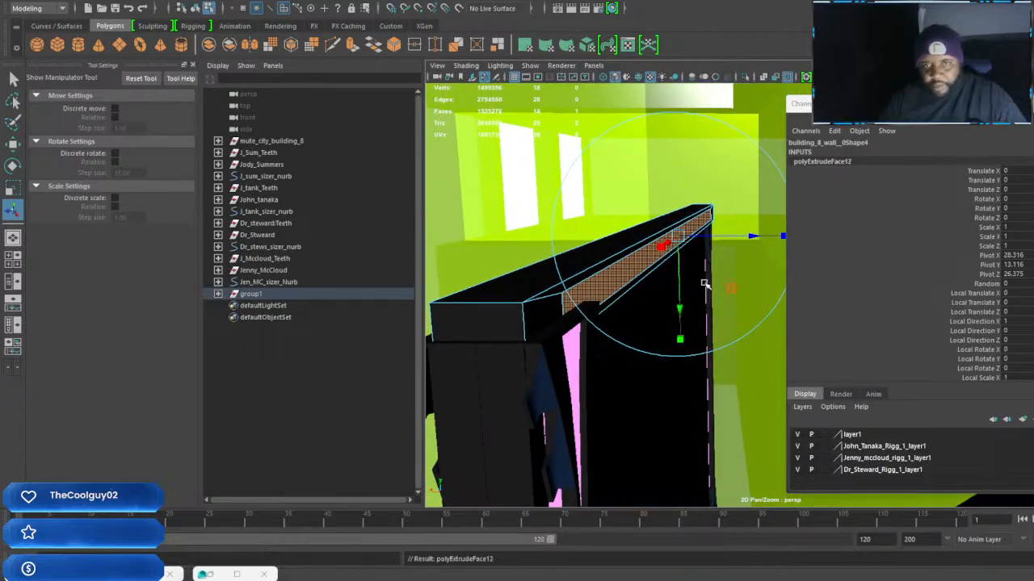
pyautogui.moveTo(752, 237); pyautogui.dragTo(745, 236)
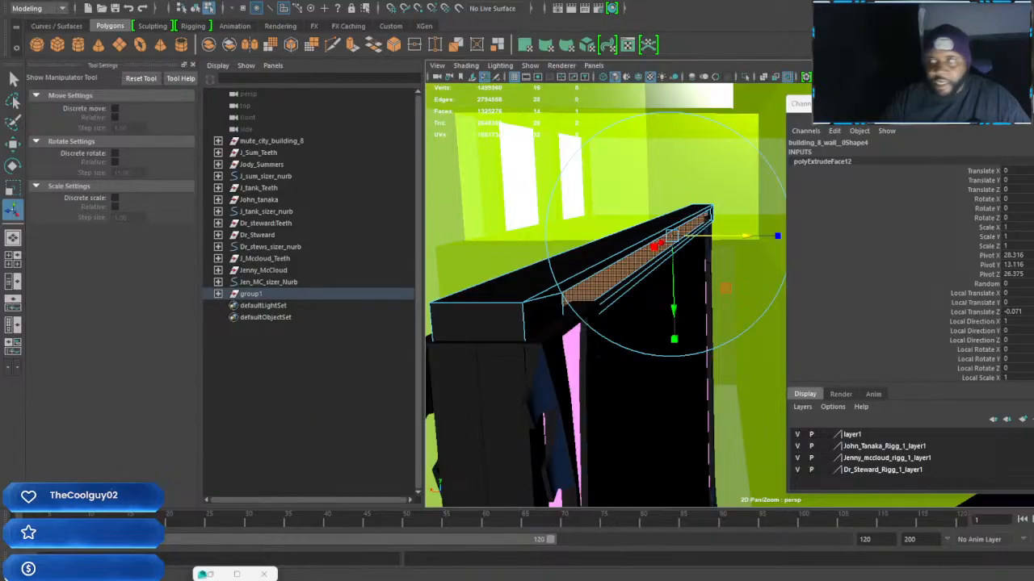
pyautogui.keyDown('alt'); pyautogui.moveTo(642, 291); pyautogui.dragTo(591, 275); pyautogui.keyUp('alt')
pyautogui.keyDown('alt'); pyautogui.moveTo(591, 275); pyautogui.dragTo(605, 270, button='middle'); pyautogui.keyUp('alt')
pyautogui.moveTo(549, 222); pyautogui.dragTo(578, 202, button='right')
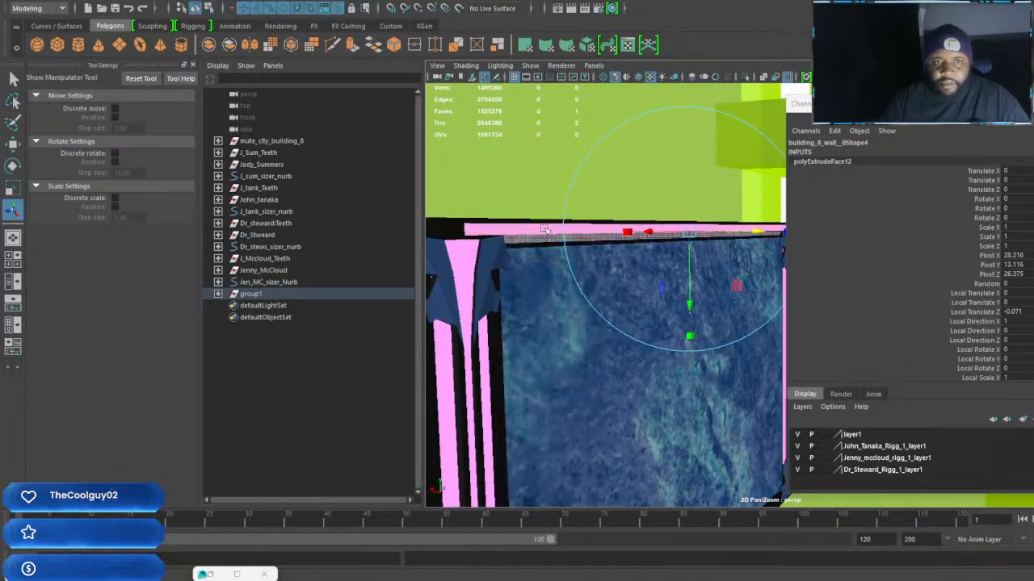
# Resize the whole top bar to Scale X 0.964 and Scale Z 0.793, and raise it to Translate Y 20.139
pyautogui.click(546, 231)
pyautogui.keyDown('alt'); pyautogui.moveTo(546, 231); pyautogui.dragTo(639, 280); pyautogui.keyUp('alt')
pyautogui.press('r')
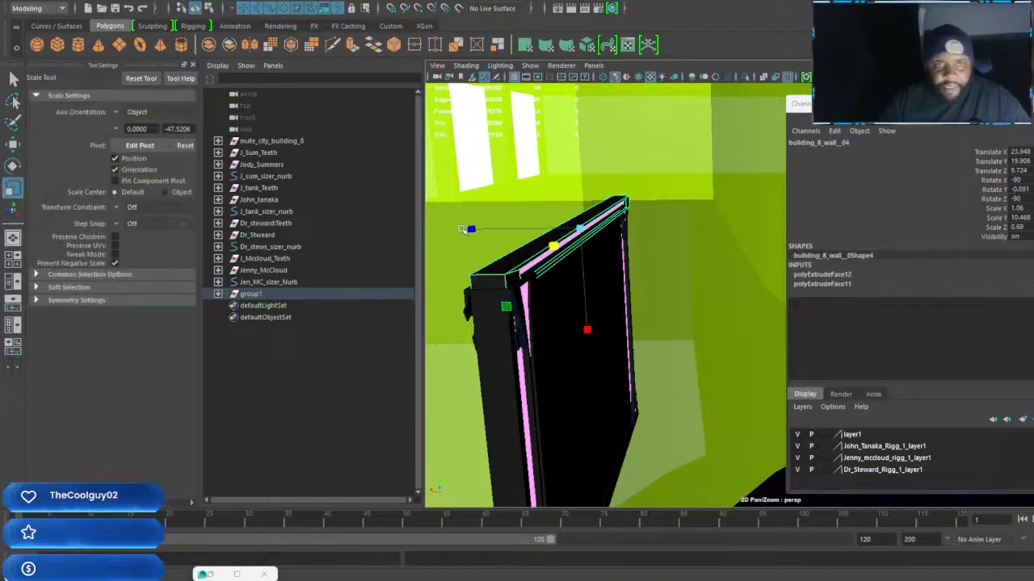
pyautogui.moveTo(468, 225); pyautogui.dragTo(664, 323)
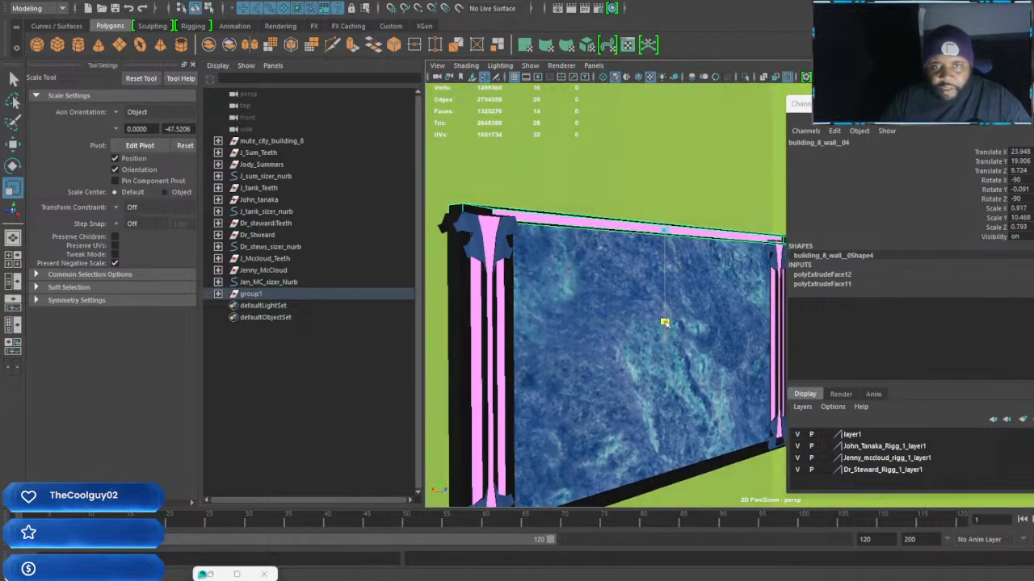
pyautogui.press('w')
pyautogui.moveTo(665, 119); pyautogui.dragTo(666, 118)
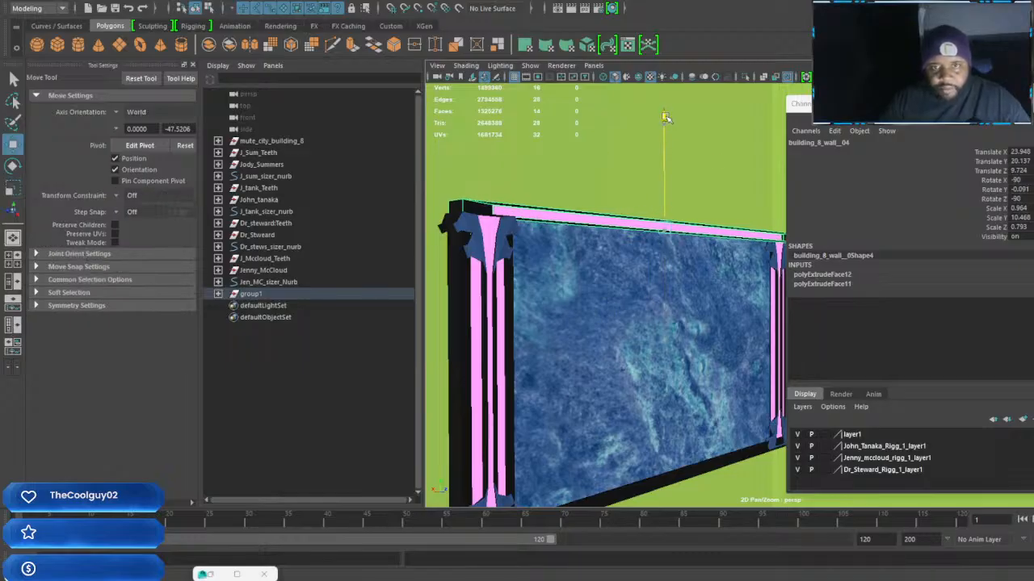
pyautogui.keyDown('alt'); pyautogui.moveTo(675, 258); pyautogui.dragTo(679, 282); pyautogui.keyUp('alt')
pyautogui.keyDown('alt'); pyautogui.moveTo(599, 296); pyautogui.dragTo(589, 294, button='middle'); pyautogui.keyUp('alt')
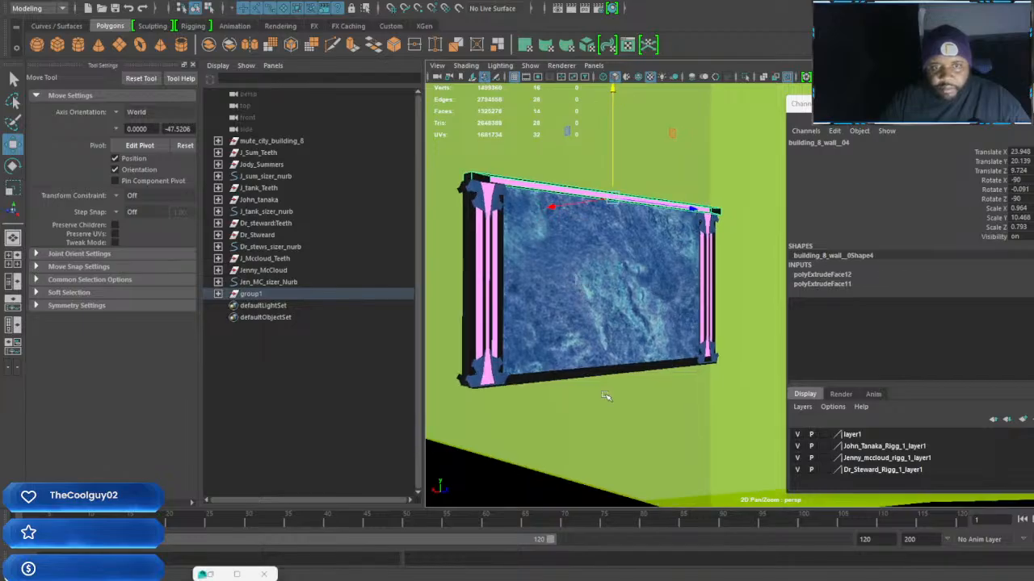
# Delete the plain bottom bar and thin the top bar's depth to a Scale Z of about 0.254
pyautogui.click(613, 375)
pyautogui.press('Delete')
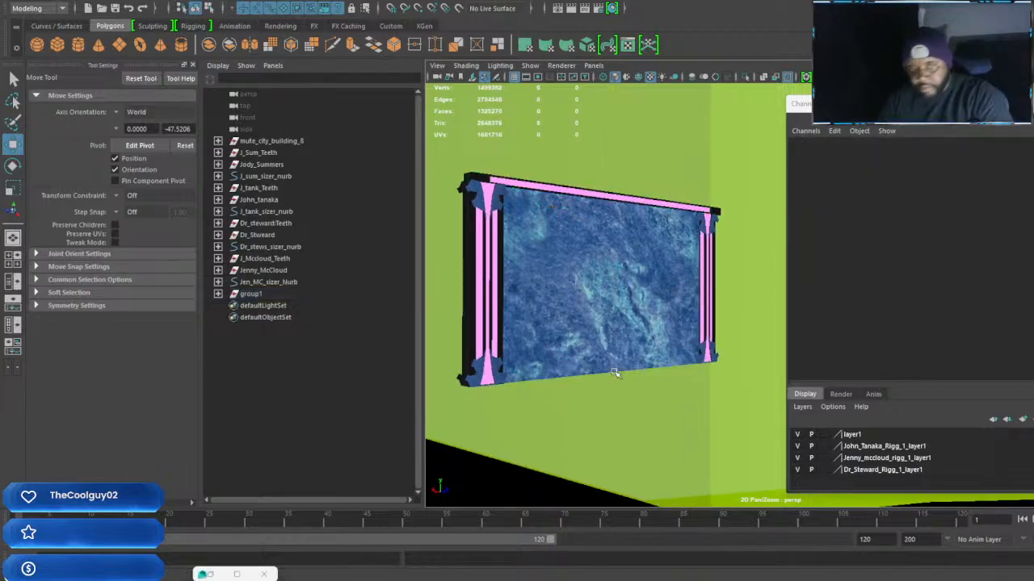
pyautogui.click(638, 222)
pyautogui.keyDown('alt'); pyautogui.moveTo(638, 222); pyautogui.dragTo(655, 268); pyautogui.keyUp('alt')
pyautogui.keyDown('alt'); pyautogui.moveTo(655, 268); pyautogui.dragTo(645, 284, button='middle'); pyautogui.keyUp('alt')
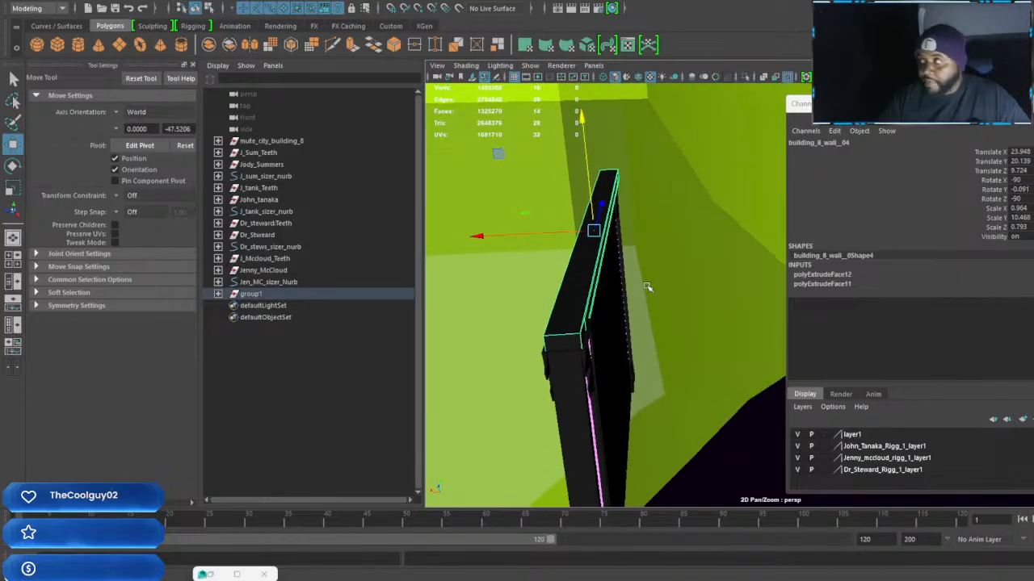
pyautogui.press('r')
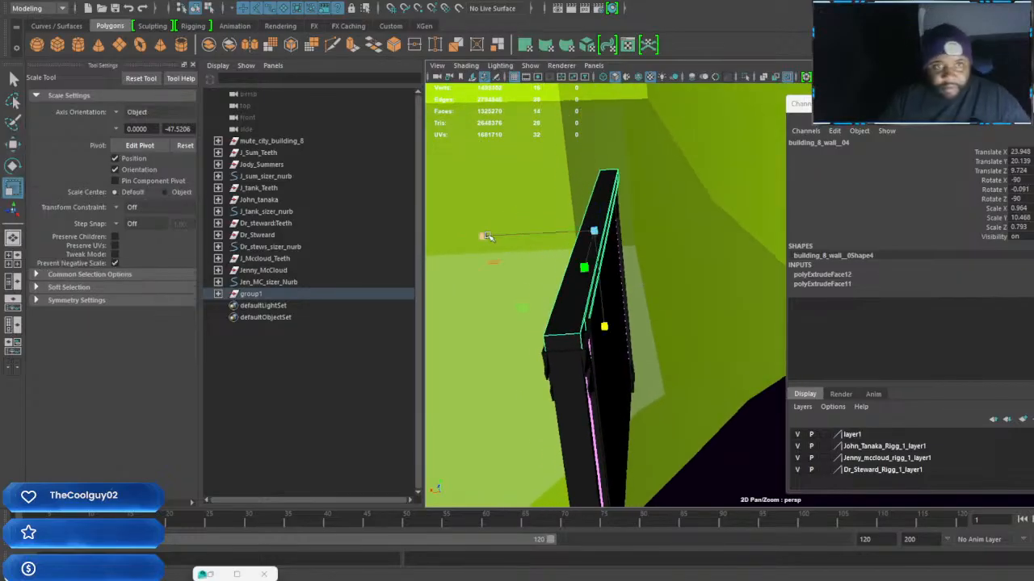
pyautogui.moveTo(488, 237); pyautogui.dragTo(558, 233)
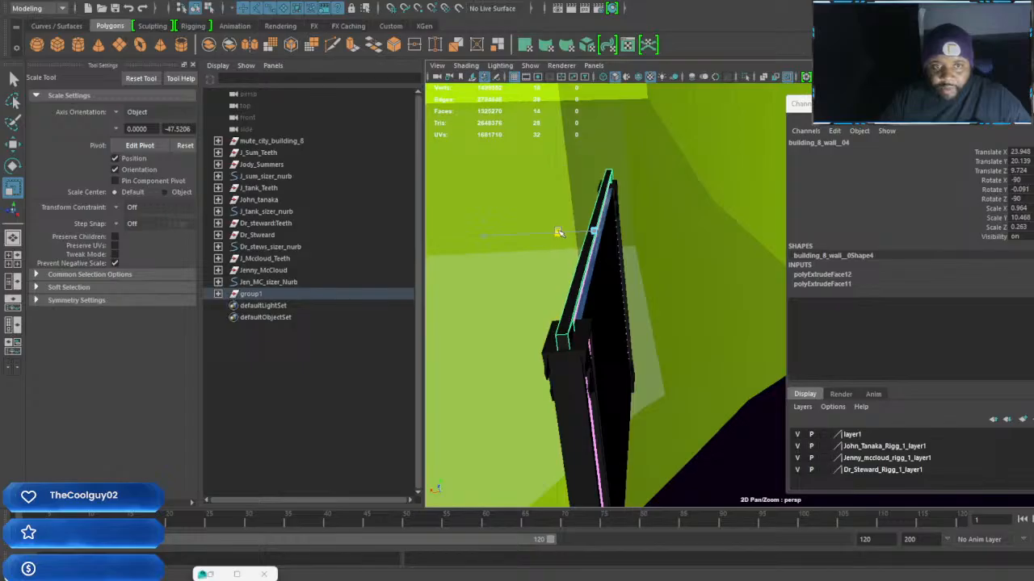
# Place the thinned top bar at Translate X 23.626 and Translate Y 20.297, and straighten it with Rotate Y 0
pyautogui.press('w')
pyautogui.moveTo(477, 237); pyautogui.dragTo(677, 285)
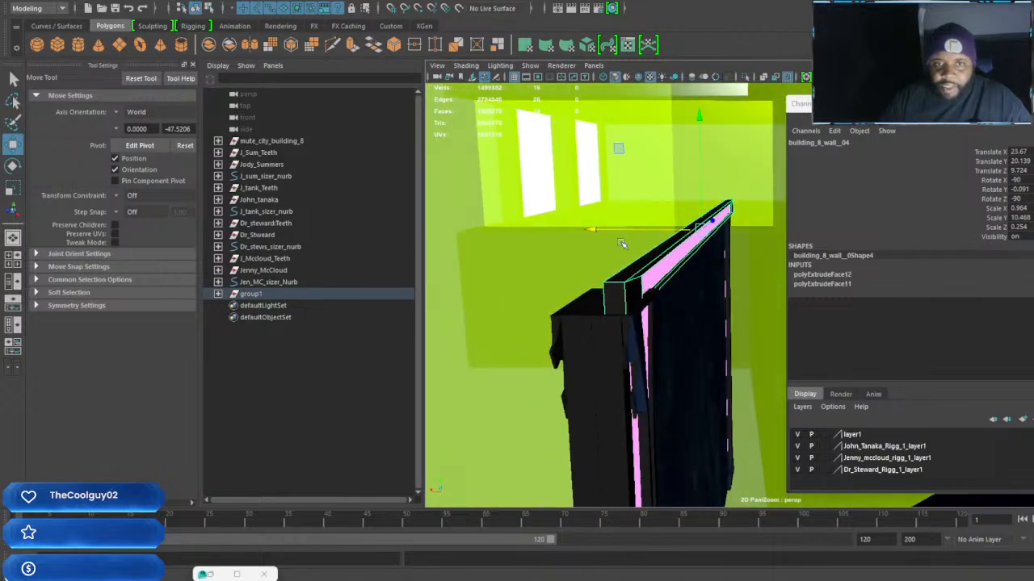
pyautogui.moveTo(593, 230); pyautogui.dragTo(602, 227)
pyautogui.moveTo(702, 117); pyautogui.dragTo(703, 110)
pyautogui.keyDown('alt'); pyautogui.moveTo(696, 196); pyautogui.dragTo(653, 259); pyautogui.keyUp('alt')
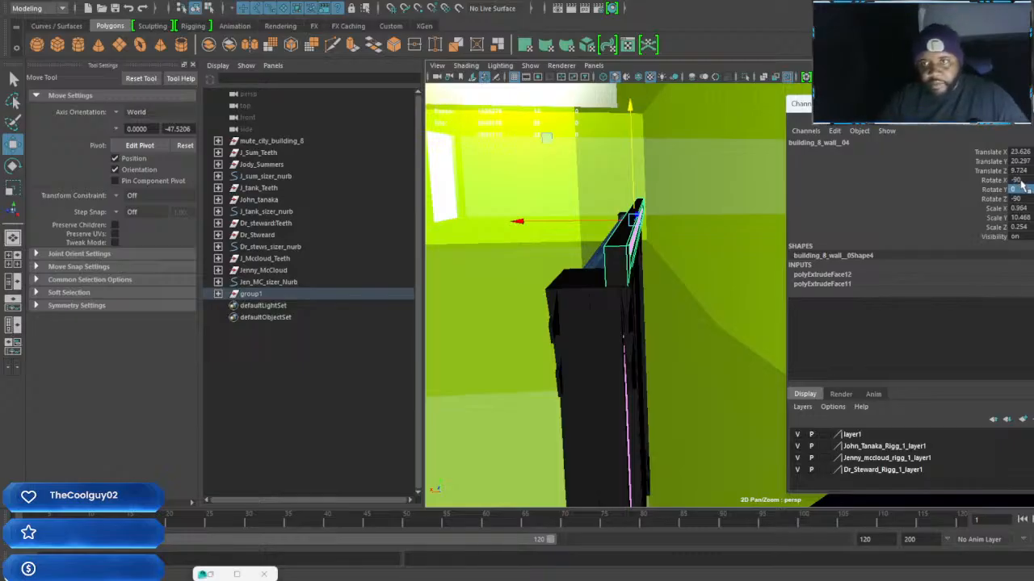
# Duplicate the top bar, set the copy's Rotate X to 90, and move it to the back side at Translate X 24.307
pyautogui.hotkey('ctrl', 'd')
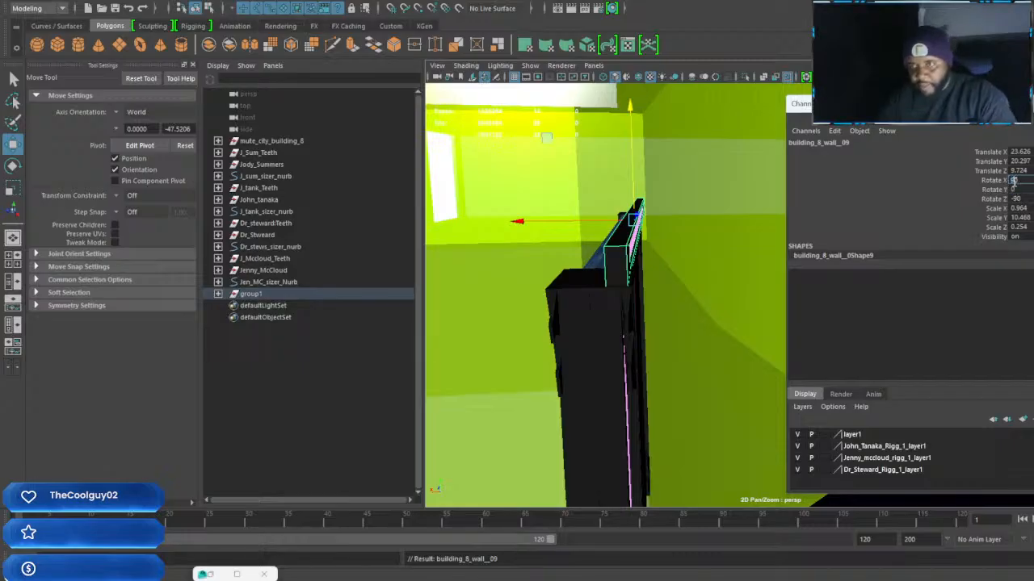
pyautogui.press('Return')
pyautogui.click(1018, 200)
pyautogui.moveTo(515, 221); pyautogui.dragTo(485, 217)
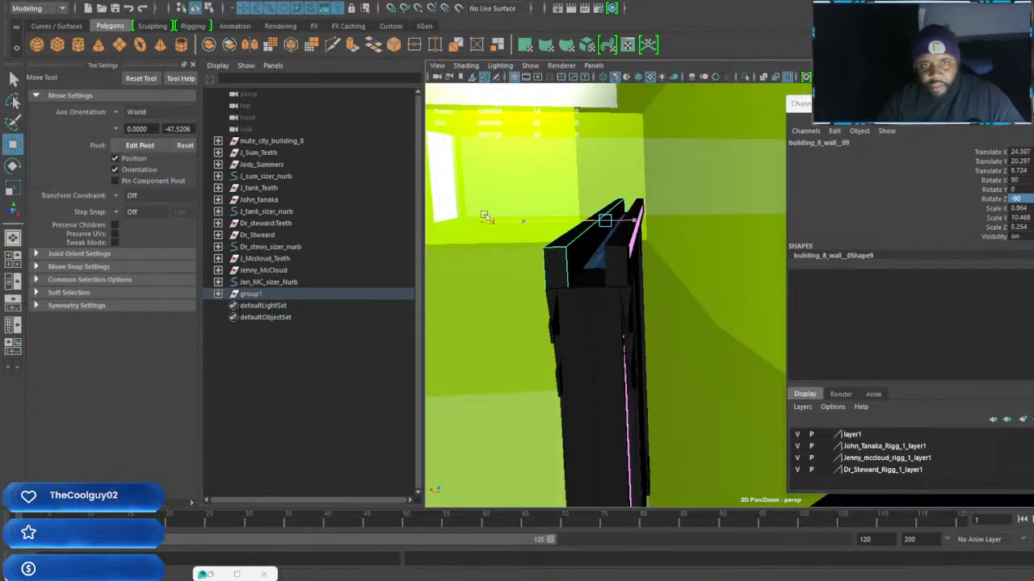
pyautogui.moveTo(581, 252)
pyautogui.keyDown('alt'); pyautogui.mouseDown()
pyautogui.moveTo(693, 279)
pyautogui.moveTo(584, 269)
pyautogui.mouseUp(); pyautogui.keyUp('alt')
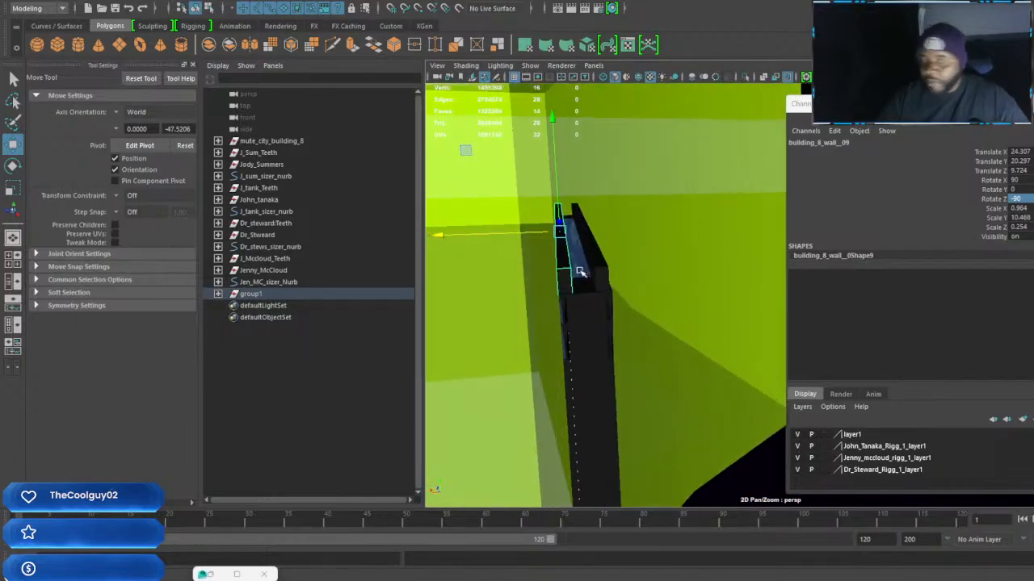
# Duplicate both top bars together and lower the copies to the panel's bottom edge at Translate Y -0.436
pyautogui.keyDown('shift'); pyautogui.click(600, 272); pyautogui.keyUp('shift')
pyautogui.scroll(-5, 598, 274)
pyautogui.keyDown('alt'); pyautogui.moveTo(584, 286); pyautogui.dragTo(514, 279); pyautogui.keyUp('alt')
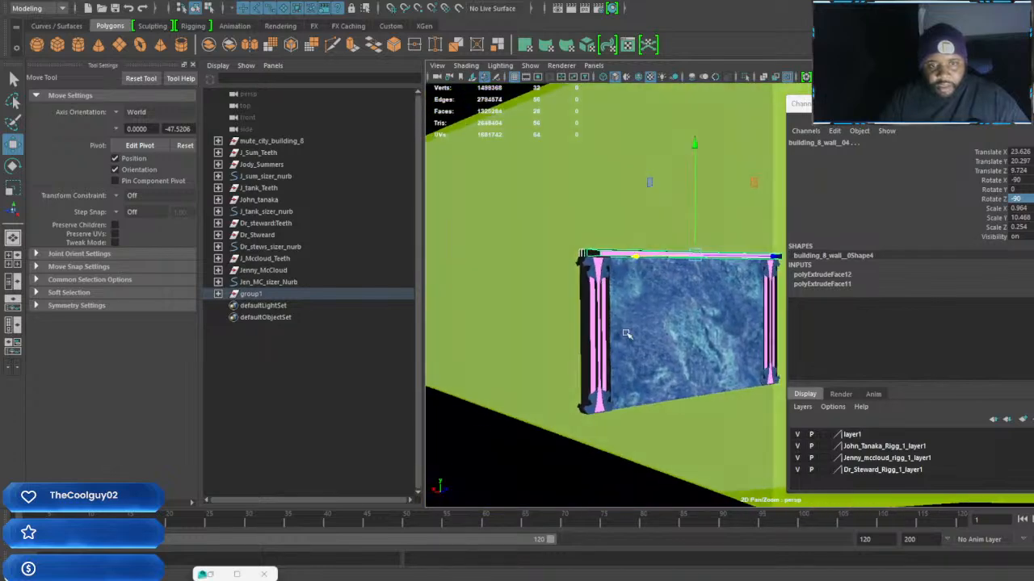
pyautogui.scroll(3, 638, 344)
pyautogui.keyDown('alt'); pyautogui.moveTo(640, 345); pyautogui.dragTo(679, 351); pyautogui.keyUp('alt')
pyautogui.scroll(3, 677, 330)
pyautogui.keyDown('alt'); pyautogui.moveTo(678, 351); pyautogui.dragTo(682, 327, button='middle'); pyautogui.keyUp('alt')
pyautogui.keyDown('alt'); pyautogui.moveTo(682, 327); pyautogui.dragTo(681, 334); pyautogui.keyUp('alt')
pyautogui.hotkey('ctrl', 'd')
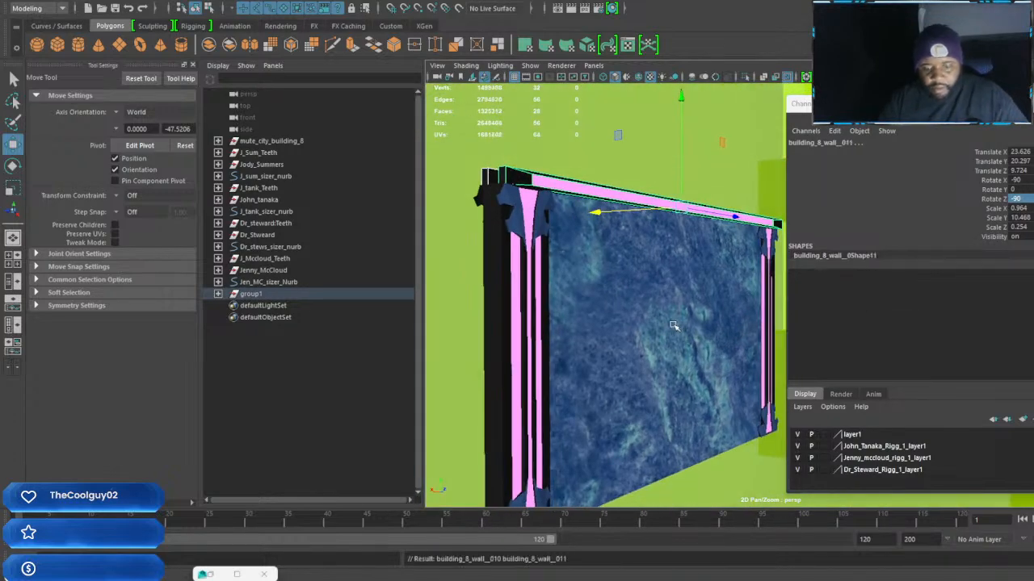
pyautogui.moveTo(682, 99); pyautogui.dragTo(641, 371)
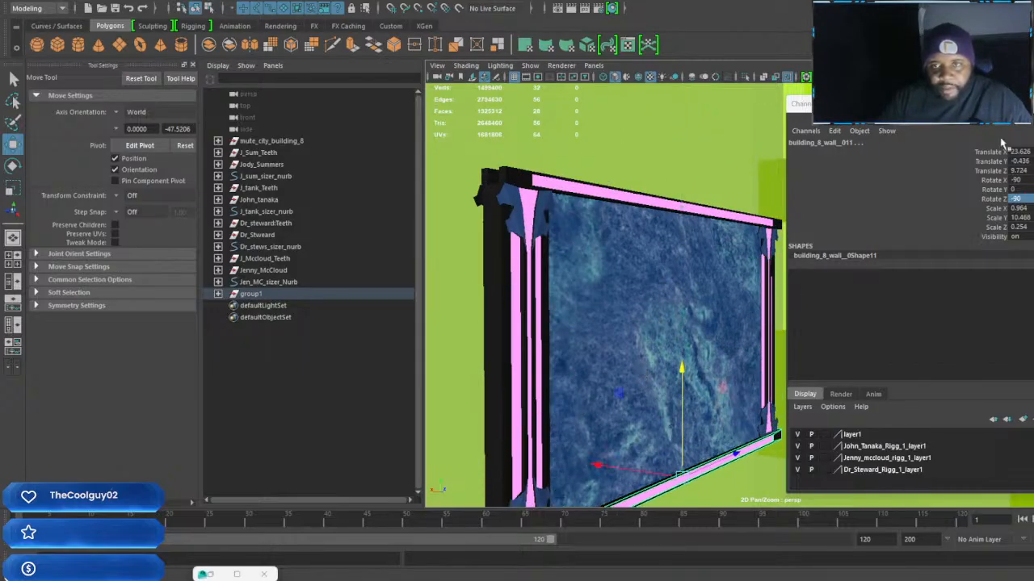
# Align the two bottom bars along Z beneath the columns, and select their parent group1
pyautogui.moveTo(912, 103); pyautogui.dragTo(1032, 142)
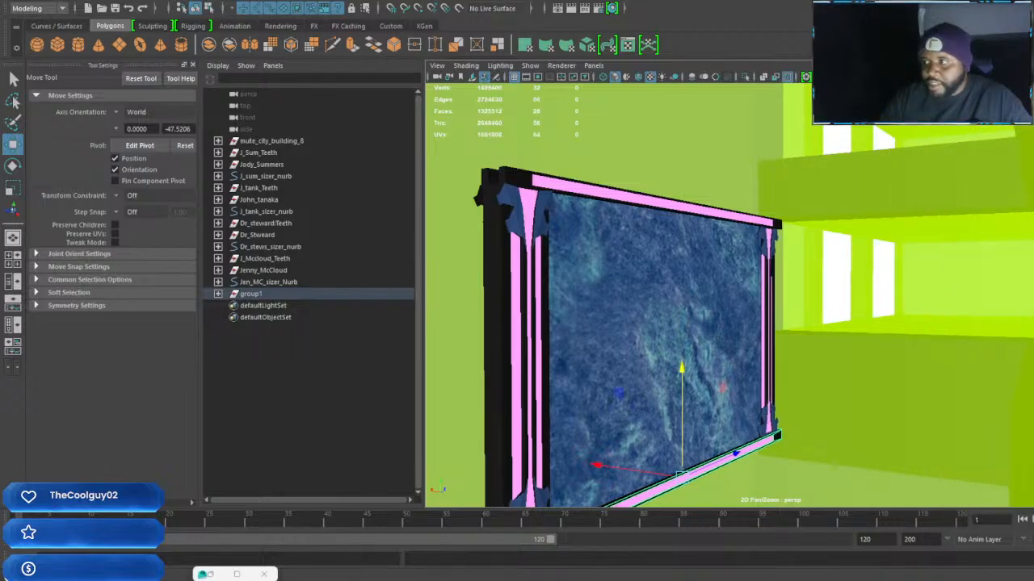
pyautogui.keyDown('alt'); pyautogui.moveTo(815, 363); pyautogui.dragTo(856, 203, button='middle'); pyautogui.keyUp('alt')
pyautogui.scroll(3, 856, 203)
pyautogui.keyDown('alt'); pyautogui.moveTo(724, 333); pyautogui.dragTo(766, 312); pyautogui.keyUp('alt')
pyautogui.scroll(-1, 779, 313)
pyautogui.keyDown('alt'); pyautogui.moveTo(868, 319); pyautogui.dragTo(725, 334, button='middle'); pyautogui.keyUp('alt')
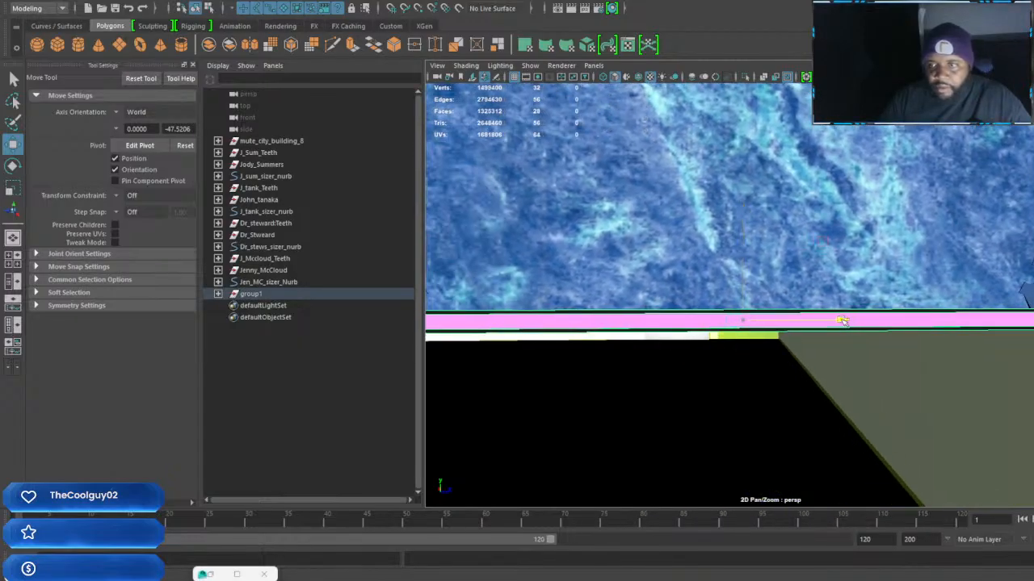
pyautogui.scroll(-5, 840, 317)
pyautogui.keyDown('alt'); pyautogui.moveTo(824, 313); pyautogui.dragTo(856, 321); pyautogui.keyUp('alt')
pyautogui.scroll(3, 841, 328)
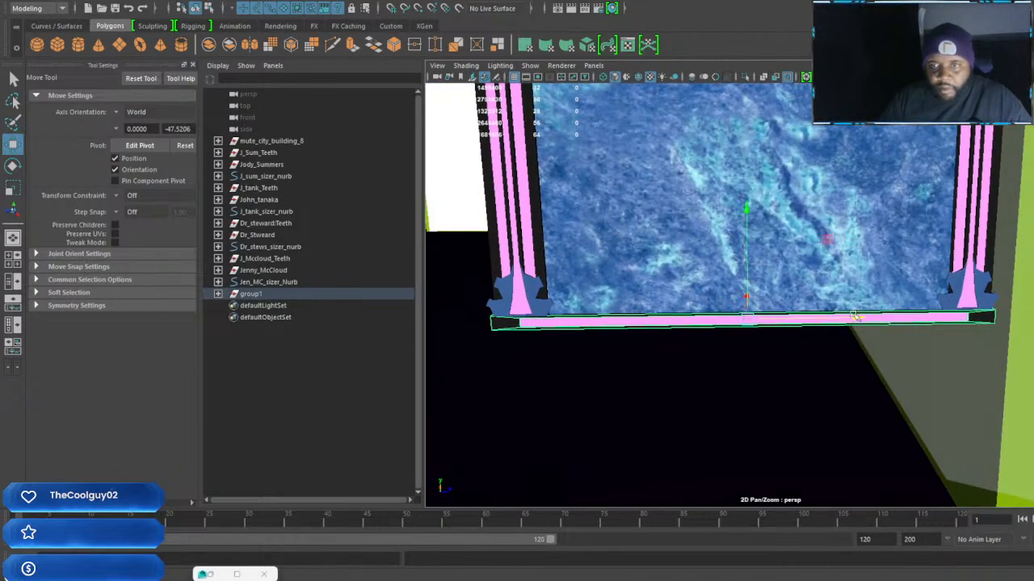
pyautogui.scroll(-5, 854, 319)
pyautogui.keyDown('alt'); pyautogui.moveTo(831, 279); pyautogui.dragTo(808, 260); pyautogui.keyUp('alt')
pyautogui.scroll(3, 856, 268)
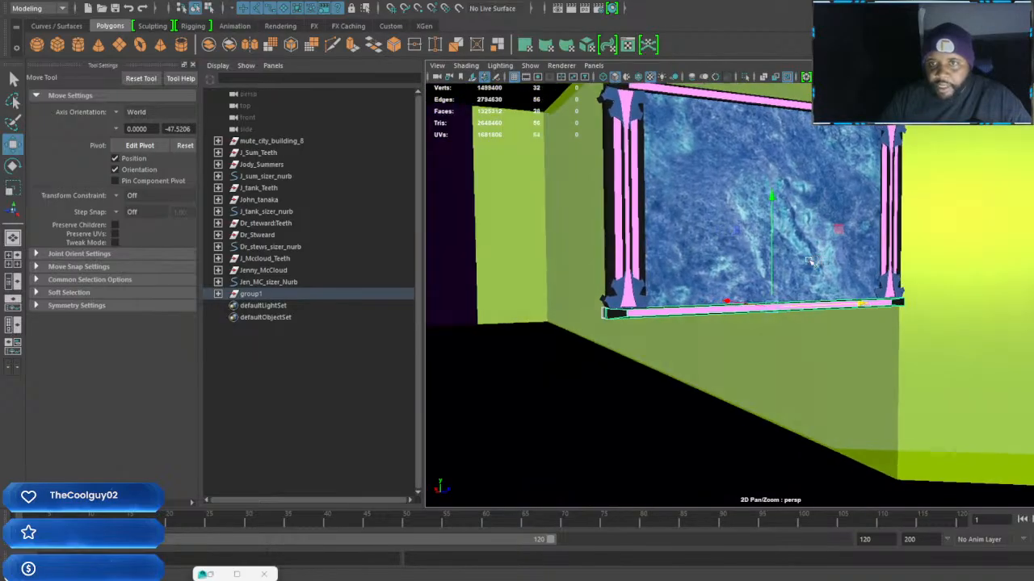
pyautogui.press('Up')
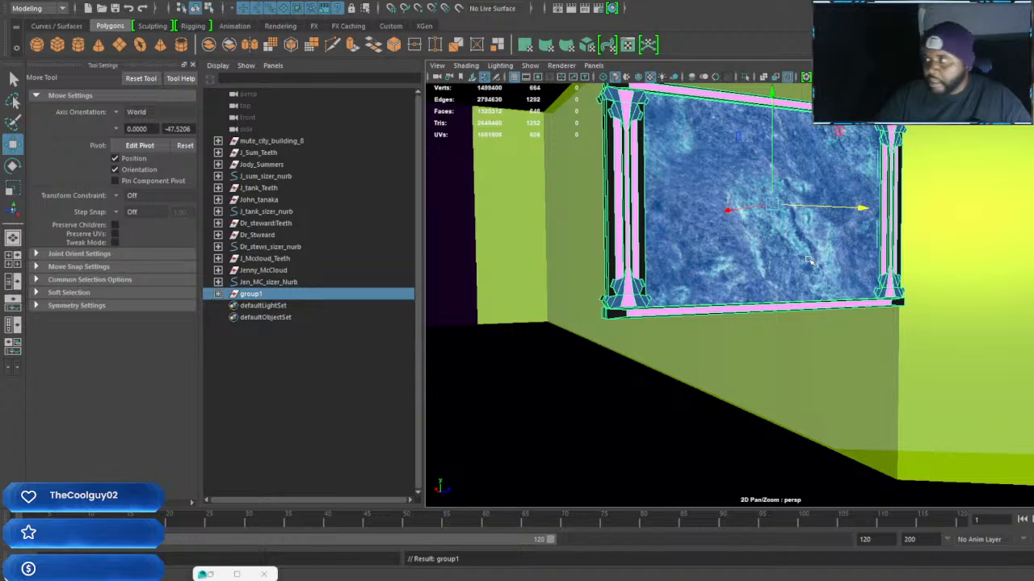
# Narrow the framed panel group1 along its width, then move it toward the side wall and lower it to the floor
pyautogui.keyDown('alt'); pyautogui.moveTo(818, 261); pyautogui.dragTo(796, 289); pyautogui.keyUp('alt')
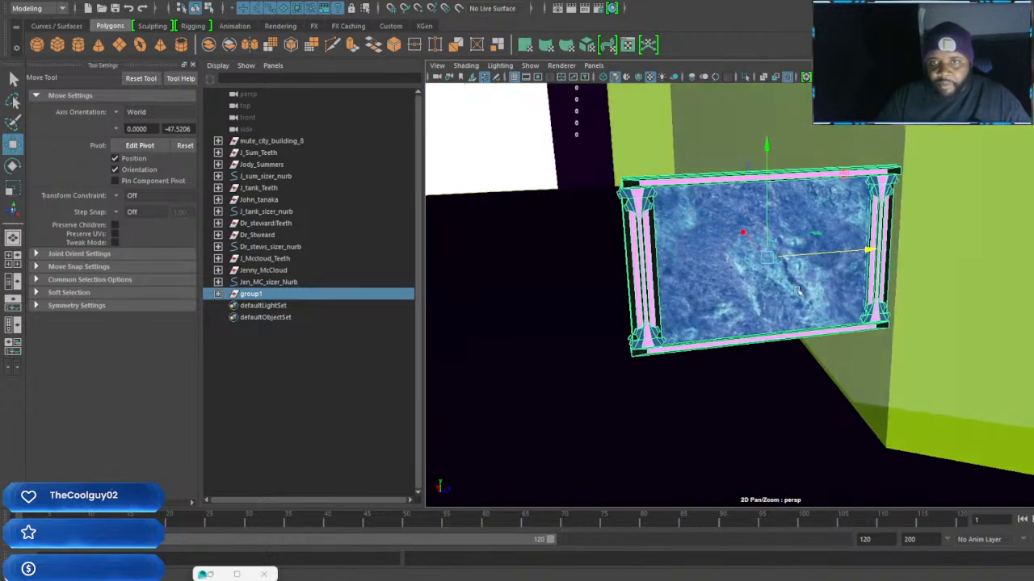
pyautogui.press('r')
pyautogui.moveTo(866, 252); pyautogui.dragTo(902, 248)
pyautogui.press('w')
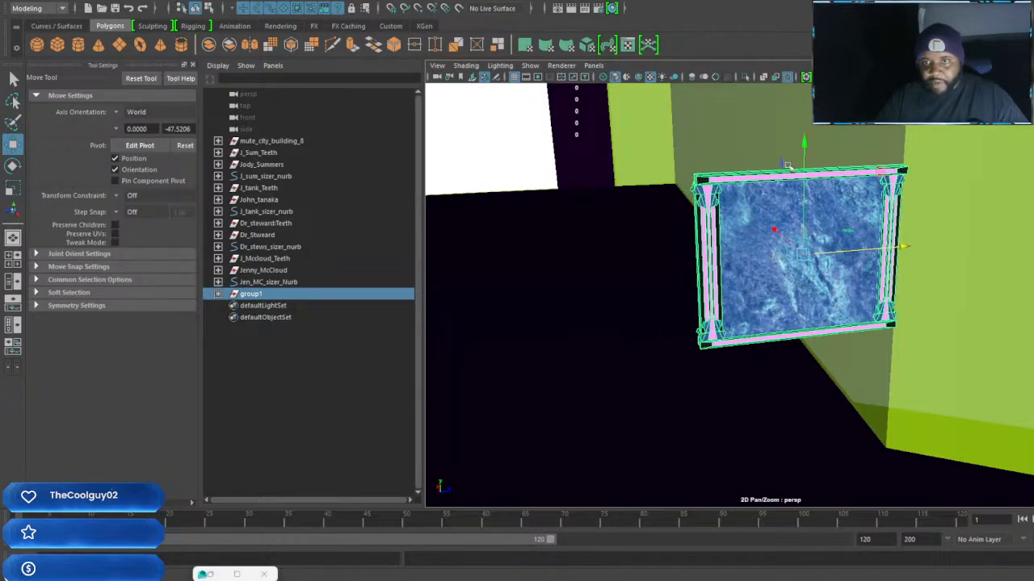
pyautogui.moveTo(803, 142); pyautogui.dragTo(786, 294)
pyautogui.moveTo(801, 360)
pyautogui.keyDown('alt'); pyautogui.mouseDown()
pyautogui.moveTo(863, 420)
pyautogui.moveTo(798, 340)
pyautogui.mouseUp(); pyautogui.keyUp('alt')
pyautogui.moveTo(846, 275); pyautogui.dragTo(885, 278)
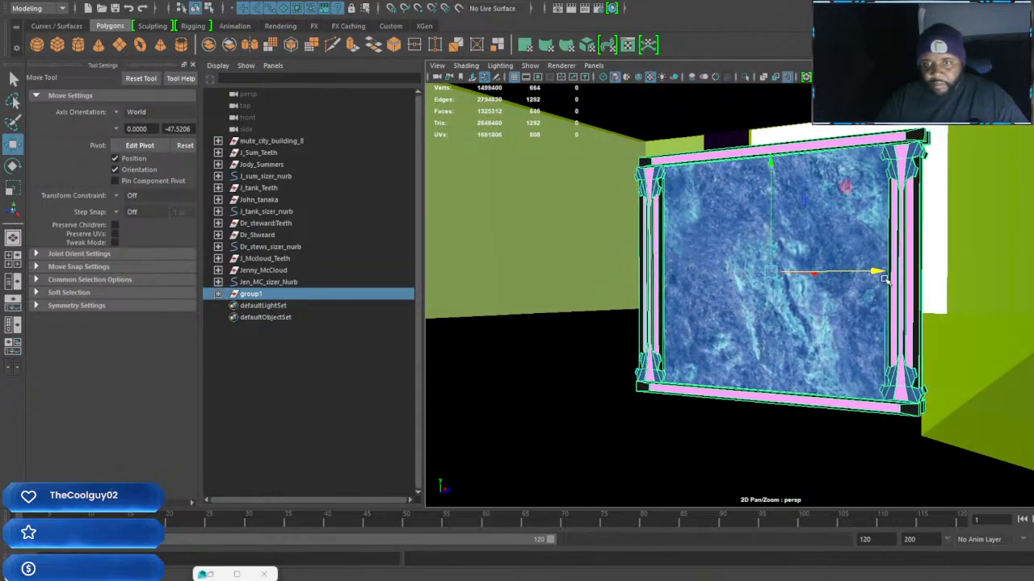
pyautogui.moveTo(771, 164); pyautogui.dragTo(772, 188)
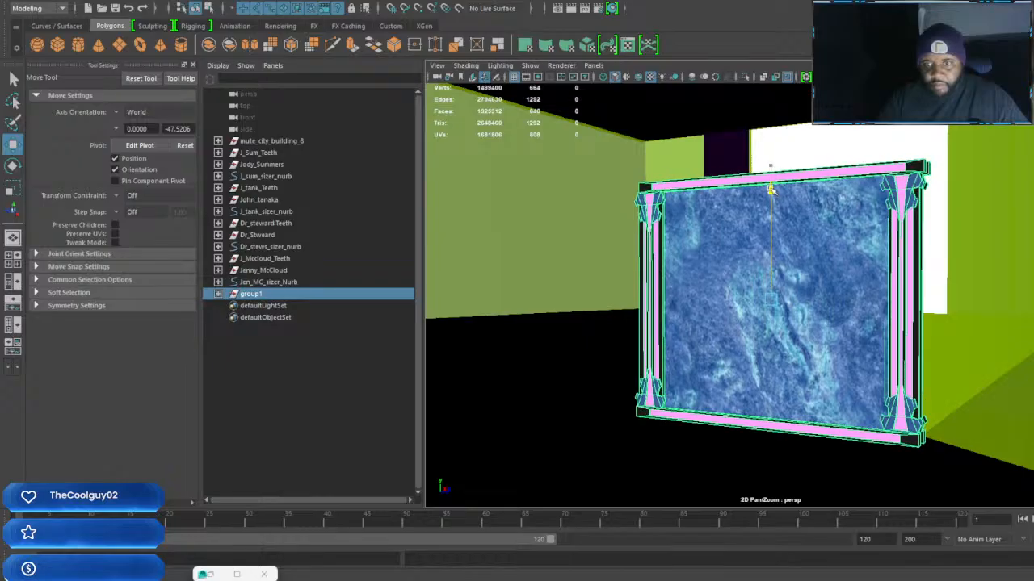
# Duplicate the framed panel group upward three times at equal spacing to build a four-panel stack
pyautogui.keyDown('alt'); pyautogui.moveTo(783, 252); pyautogui.dragTo(848, 280); pyautogui.keyUp('alt')
pyautogui.hotkey('ctrl', 'd')
pyautogui.moveTo(794, 185); pyautogui.dragTo(794, 12)
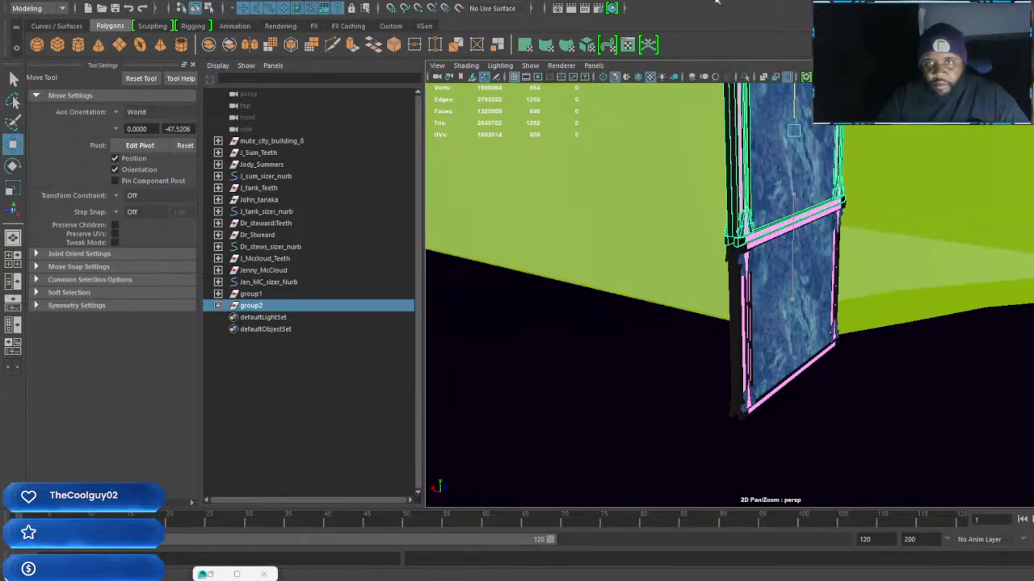
pyautogui.keyDown('alt'); pyautogui.moveTo(807, 136); pyautogui.dragTo(836, 272, button='middle'); pyautogui.keyUp('alt')
pyautogui.scroll(-5, 847, 275)
pyautogui.keyDown('alt'); pyautogui.moveTo(877, 287); pyautogui.dragTo(840, 303); pyautogui.keyUp('alt')
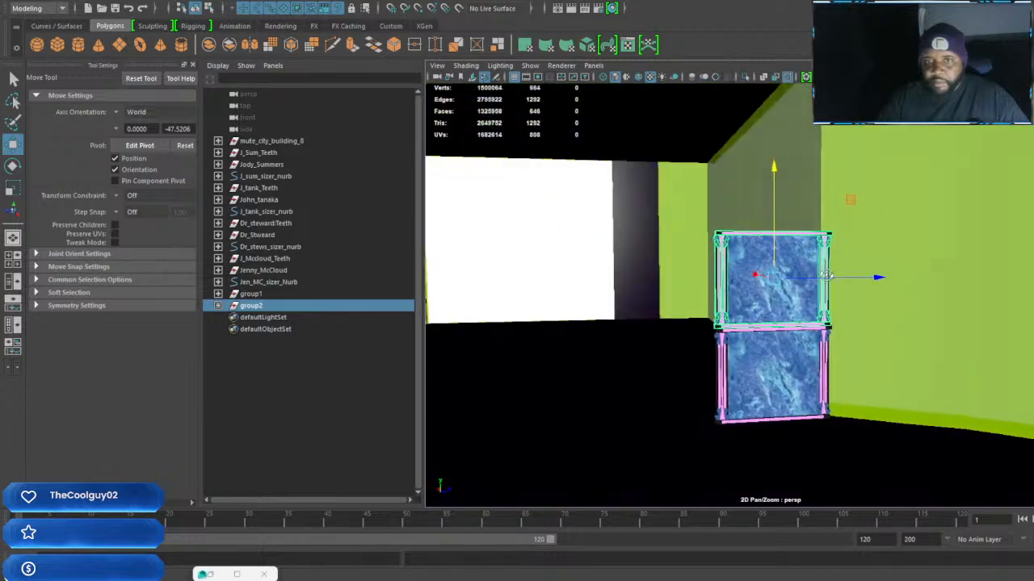
pyautogui.hotkey('shift', 'd')
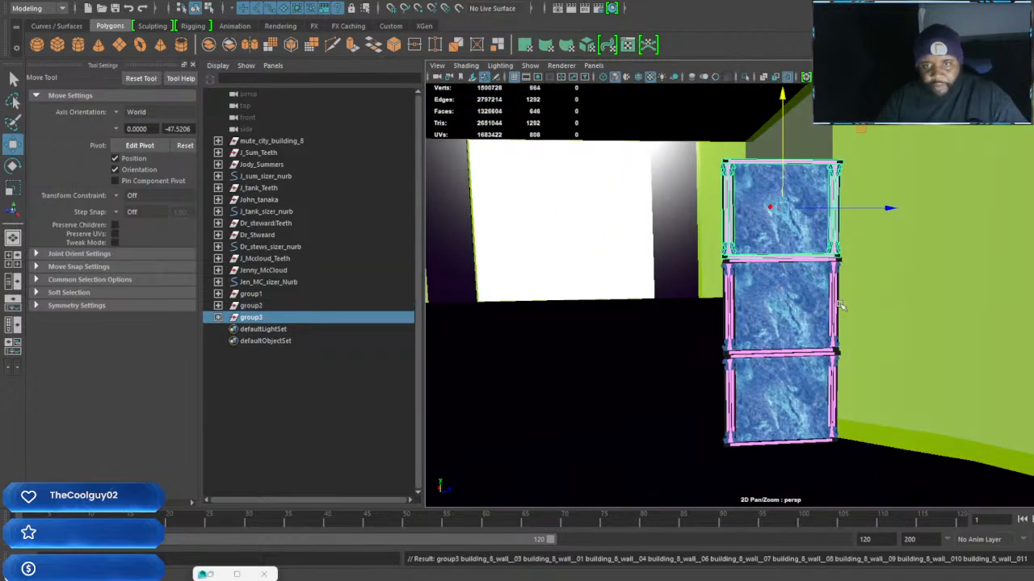
pyautogui.hotkey('shift', 'd')
pyautogui.keyDown('alt'); pyautogui.moveTo(836, 193); pyautogui.dragTo(846, 285, button='middle'); pyautogui.keyUp('alt')
pyautogui.keyDown('alt'); pyautogui.moveTo(848, 283); pyautogui.dragTo(818, 315); pyautogui.keyUp('alt')
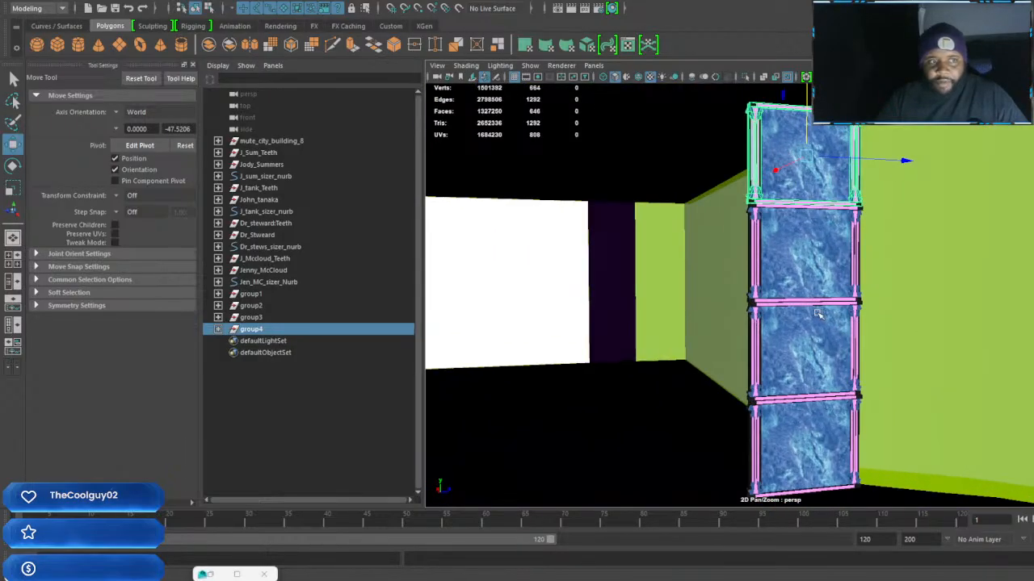
# Group group1 through group4 together and rename the new parent group Wall_group
pyautogui.click(257, 295)
pyautogui.keyDown('shift'); pyautogui.click(260, 331); pyautogui.keyUp('shift')
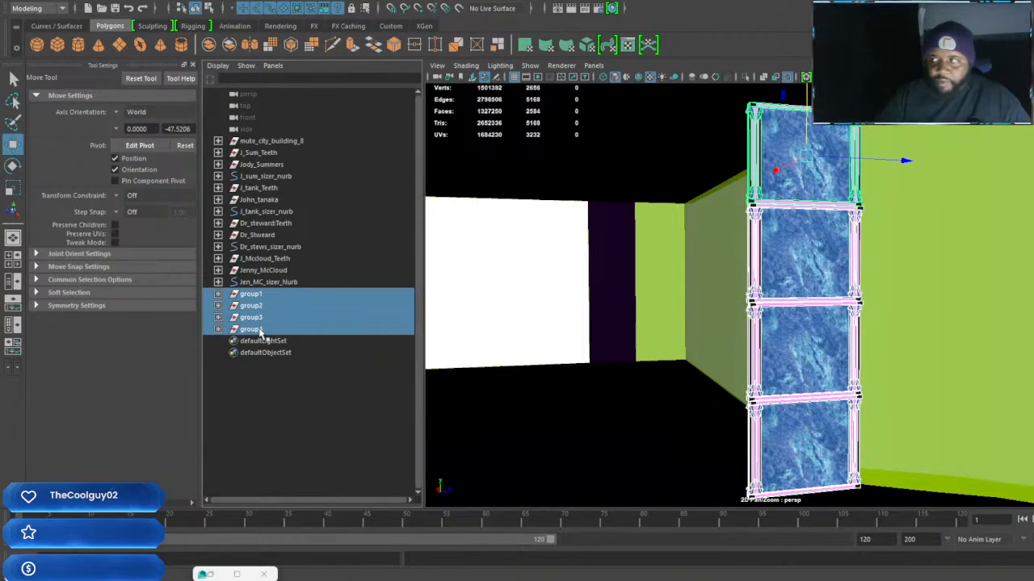
pyautogui.hotkey('ctrl', 'g')
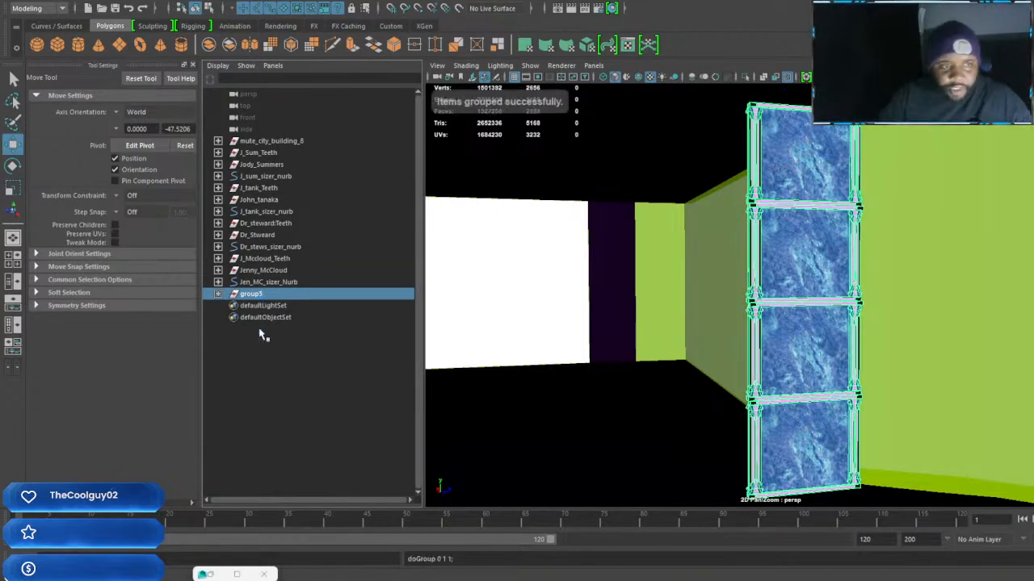
pyautogui.doubleClick(259, 297)
pyautogui.write('Wall')
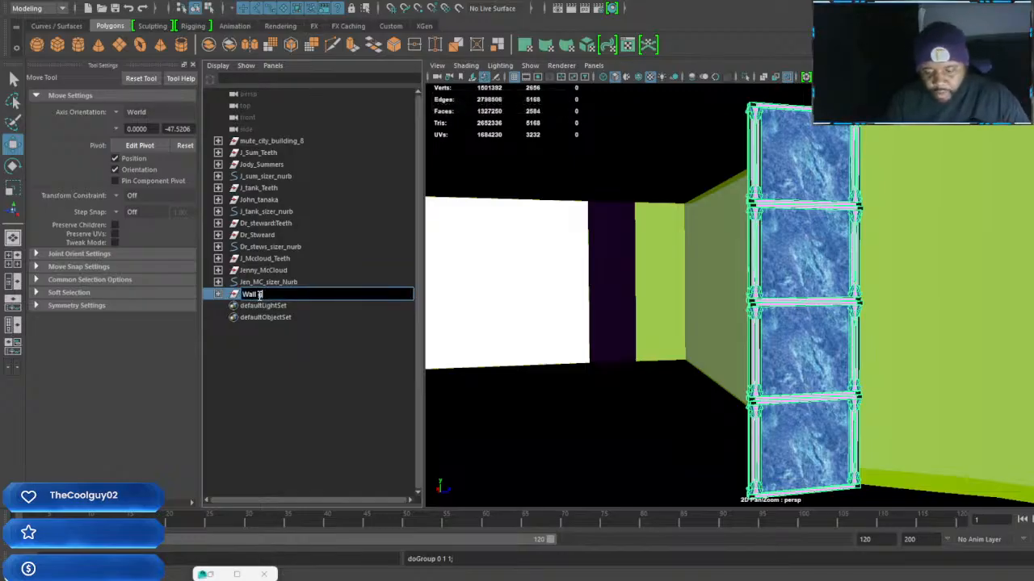
pyautogui.press('Return')
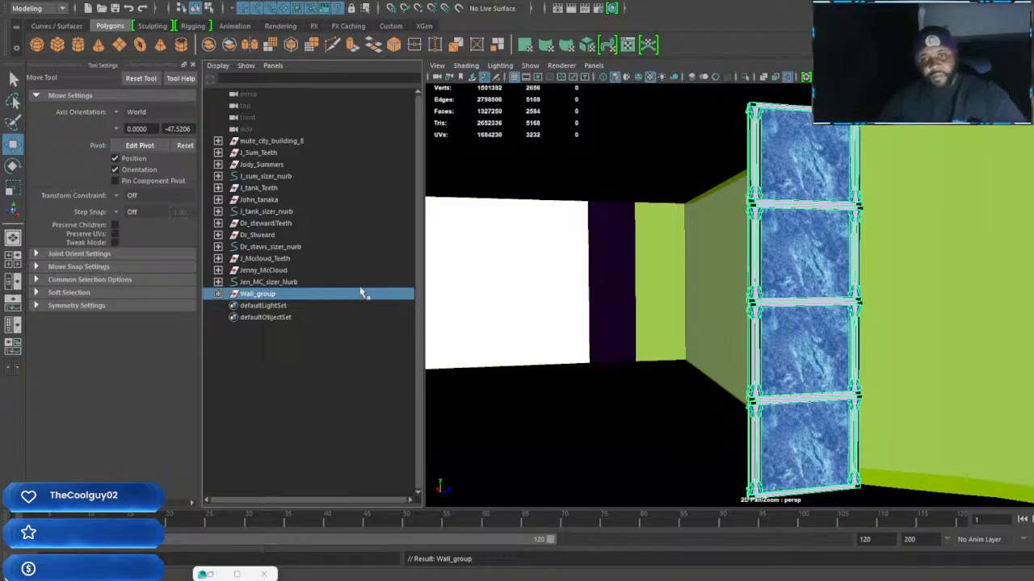
# Center the pivot of Wall_group and nudge the stack slightly along X
pyautogui.keyDown('alt'); pyautogui.moveTo(757, 278); pyautogui.dragTo(788, 251, button='middle'); pyautogui.keyUp('alt')
pyautogui.keyDown('alt'); pyautogui.moveTo(789, 250); pyautogui.dragTo(750, 298); pyautogui.keyUp('alt')
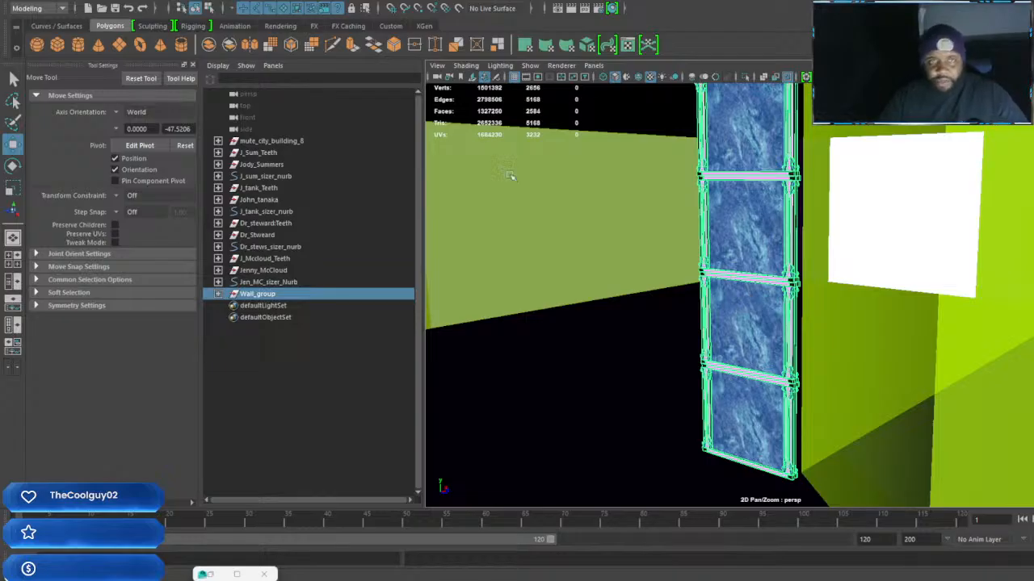
pyautogui.click(102, 7)
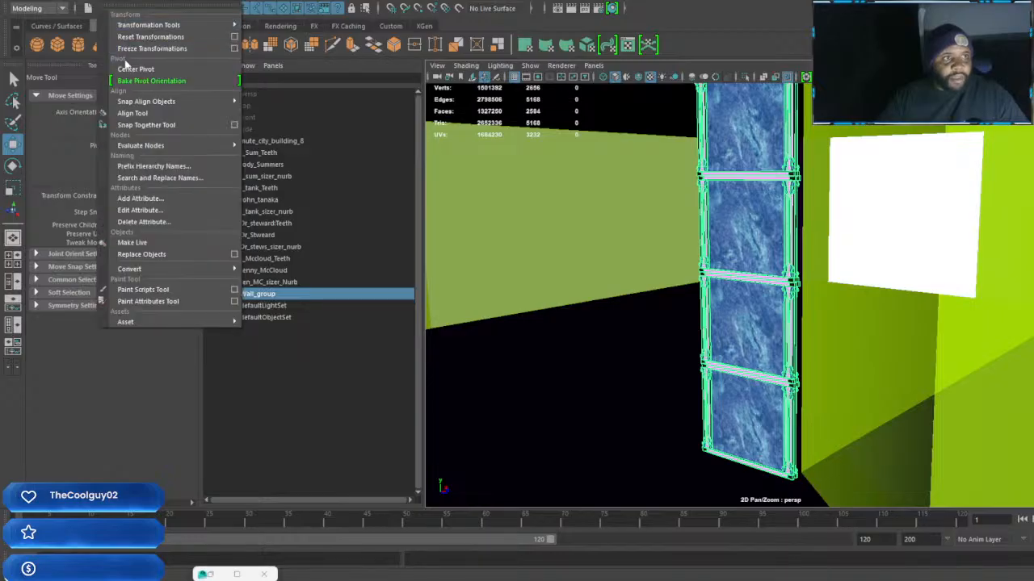
pyautogui.click(147, 71)
pyautogui.keyDown('alt'); pyautogui.moveTo(546, 295); pyautogui.dragTo(805, 317); pyautogui.keyUp('alt')
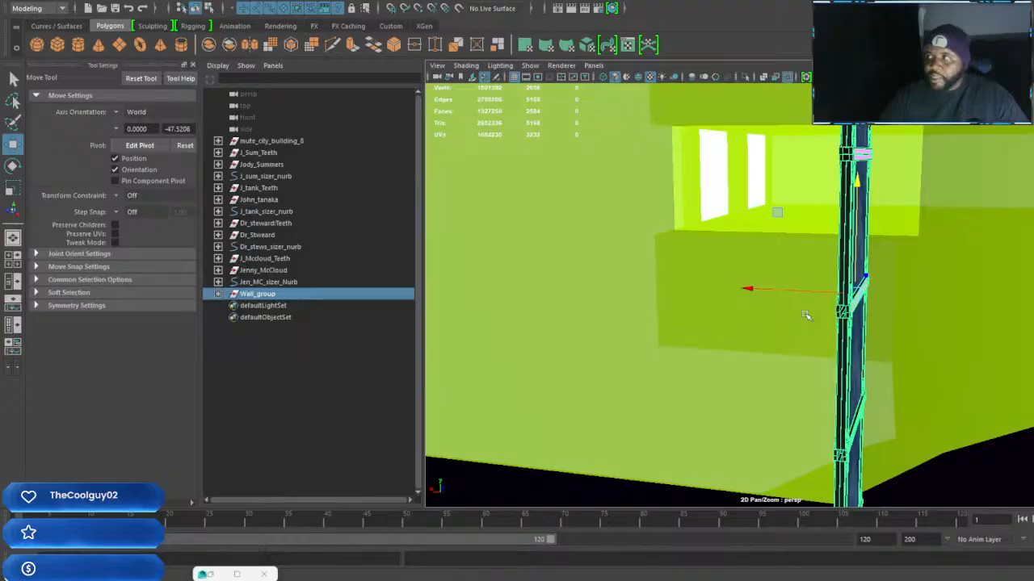
pyautogui.moveTo(746, 299); pyautogui.dragTo(724, 294)
# Shift Wall_group slightly along Z to leave a narrow gap between the stack and the side wall
pyautogui.keyDown('alt'); pyautogui.moveTo(896, 304); pyautogui.dragTo(824, 310); pyautogui.keyUp('alt')
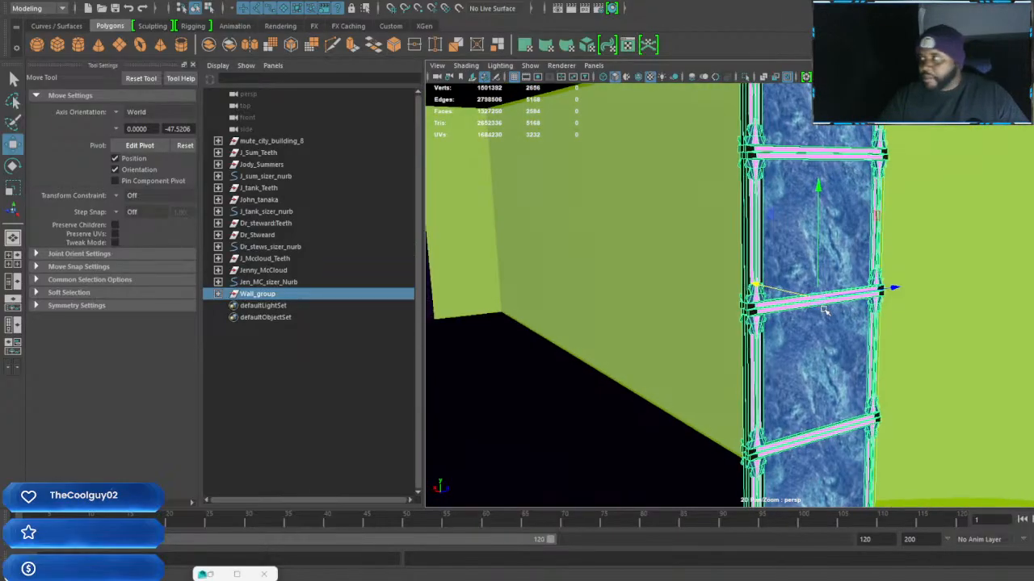
pyautogui.keyDown('alt'); pyautogui.moveTo(886, 328); pyautogui.dragTo(923, 317, button='middle'); pyautogui.keyUp('alt')
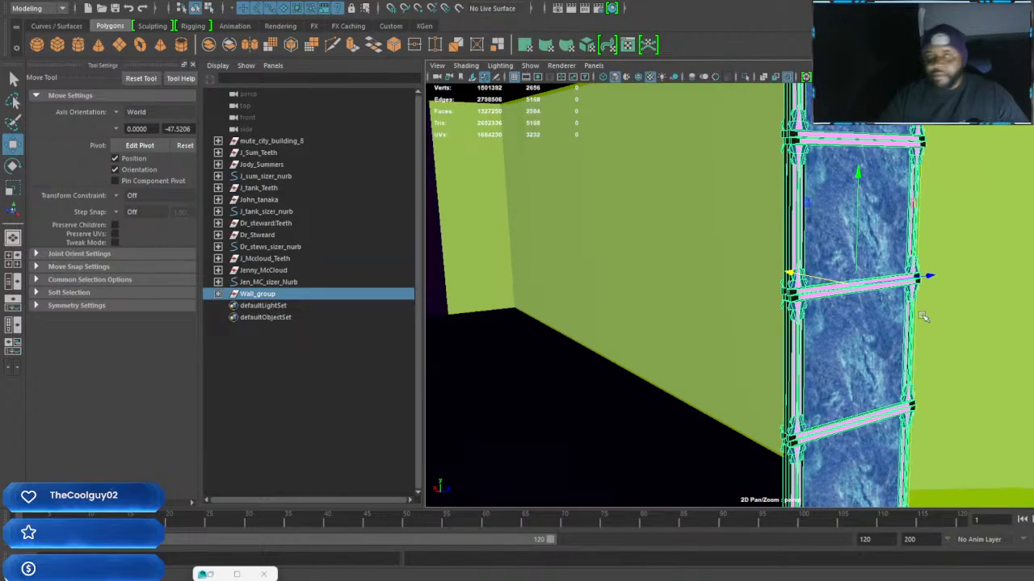
pyautogui.keyDown('alt'); pyautogui.moveTo(917, 343); pyautogui.dragTo(866, 334); pyautogui.keyUp('alt')
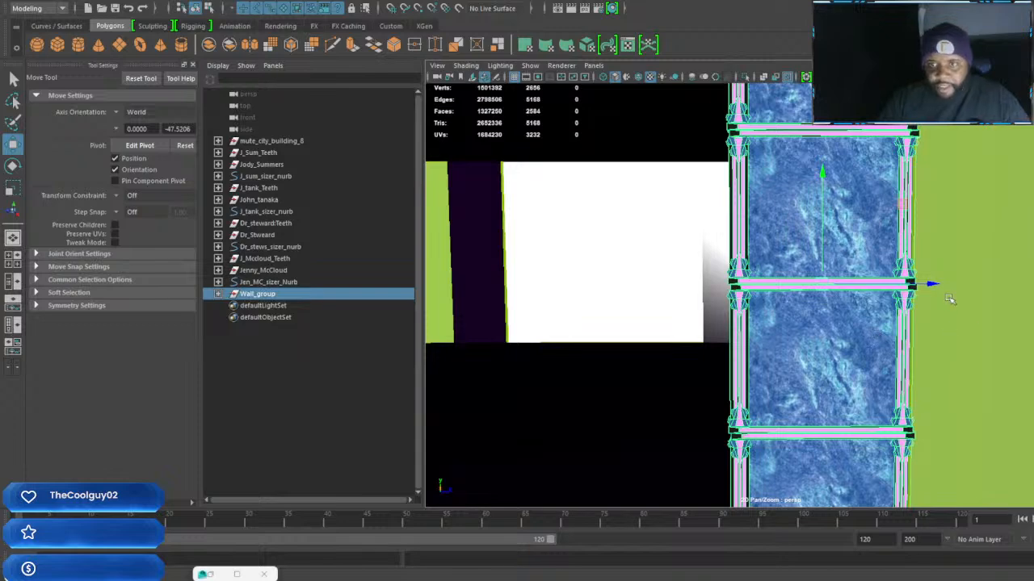
pyautogui.moveTo(937, 286); pyautogui.dragTo(928, 294)
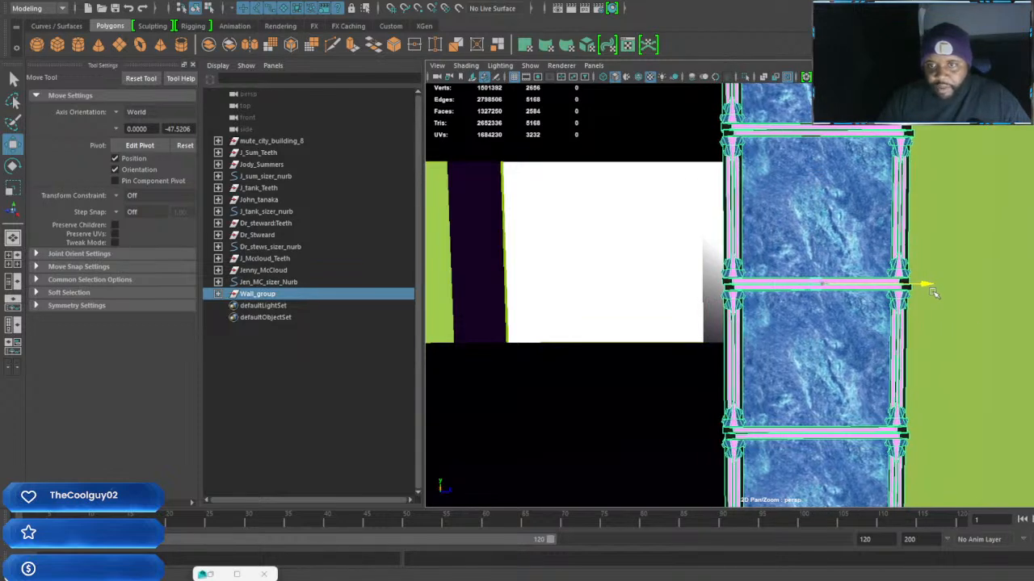
pyautogui.scroll(-3, 914, 290)
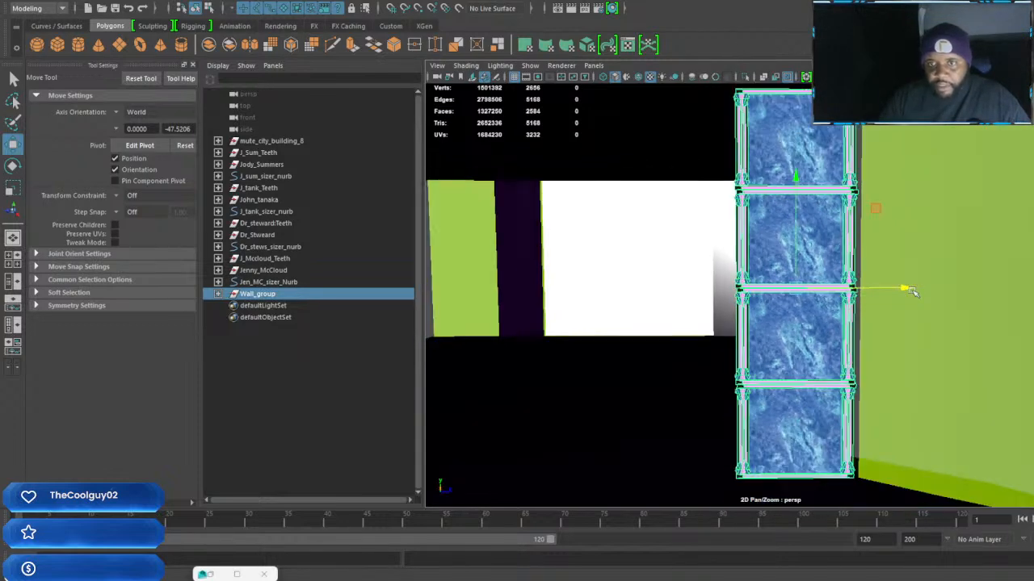
pyautogui.keyDown('alt'); pyautogui.moveTo(910, 292); pyautogui.dragTo(898, 294); pyautogui.keyUp('alt')
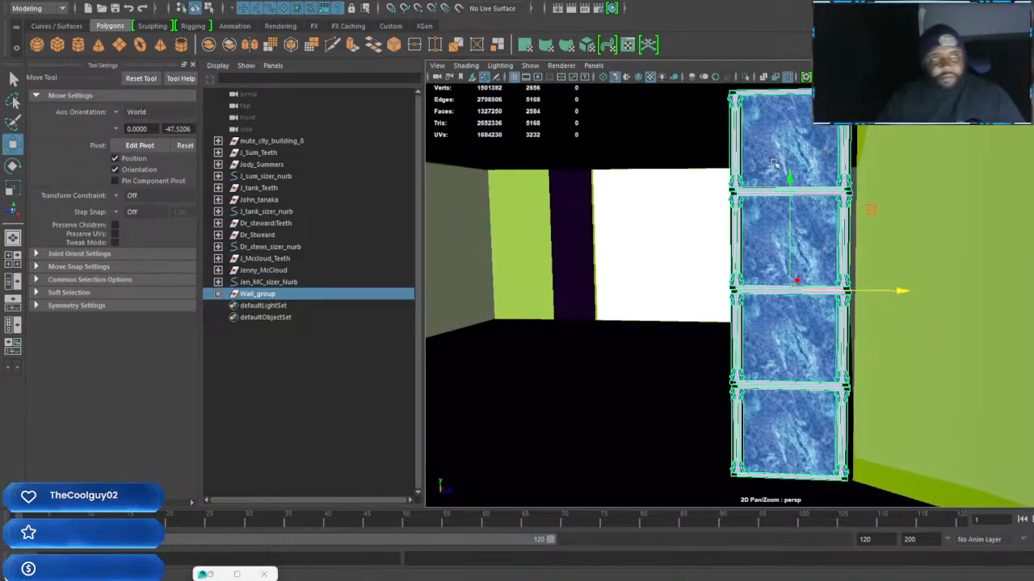
# Duplicate the bottom marble panel, move the copy beside the stack, narrow it into a thin strip and give it the black V-Ray material
pyautogui.keyDown('alt'); pyautogui.moveTo(781, 283); pyautogui.dragTo(711, 182); pyautogui.keyUp('alt')
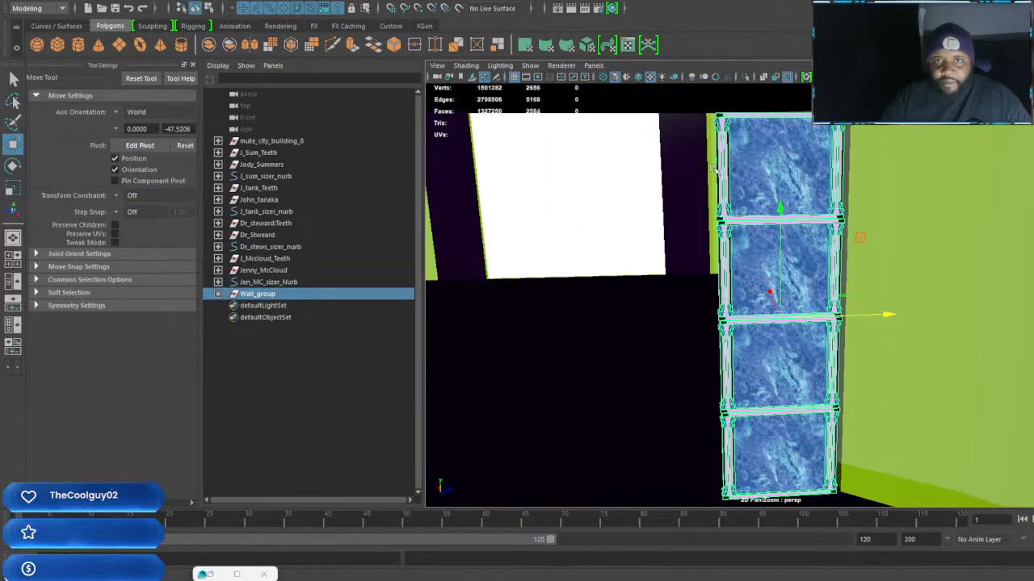
pyautogui.keyDown('alt'); pyautogui.moveTo(752, 346); pyautogui.dragTo(765, 274, button='middle'); pyautogui.keyUp('alt')
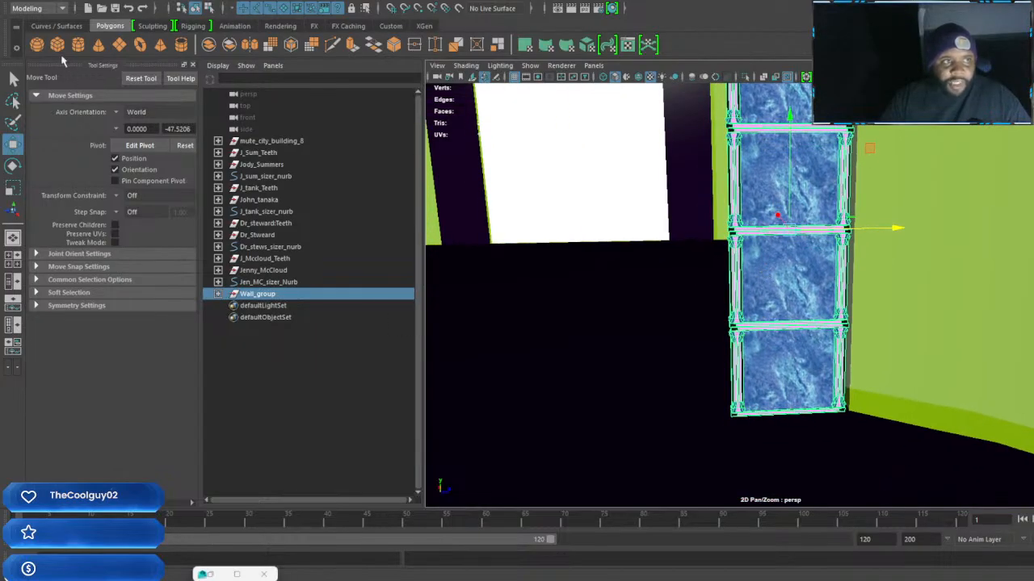
pyautogui.scroll(2, 836, 355)
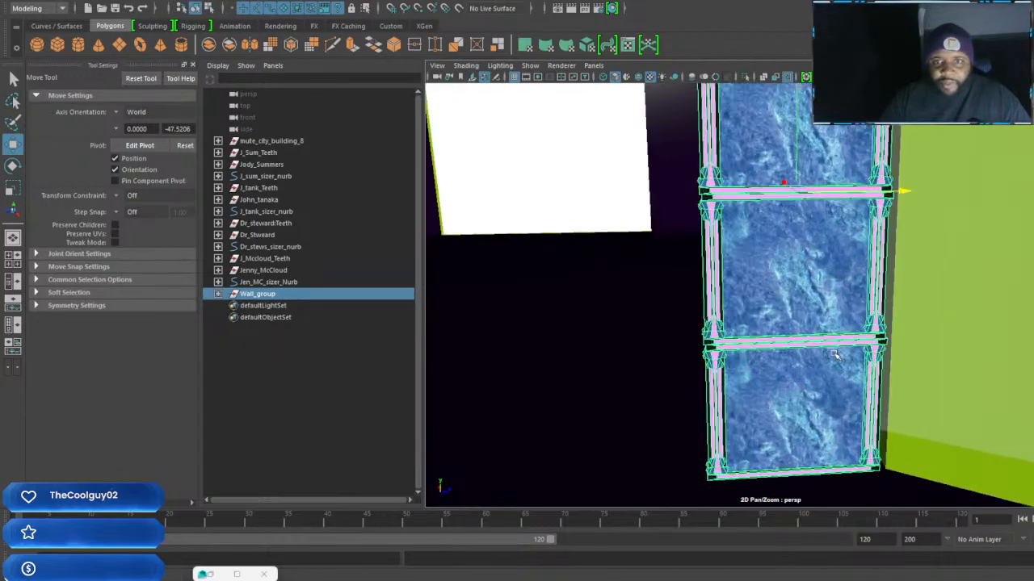
pyautogui.click(808, 406)
pyautogui.keyDown('alt'); pyautogui.moveTo(837, 427); pyautogui.dragTo(856, 408); pyautogui.keyUp('alt')
pyautogui.hotkey('ctrl', 'd')
pyautogui.moveTo(929, 408); pyautogui.dragTo(767, 401)
pyautogui.press('r')
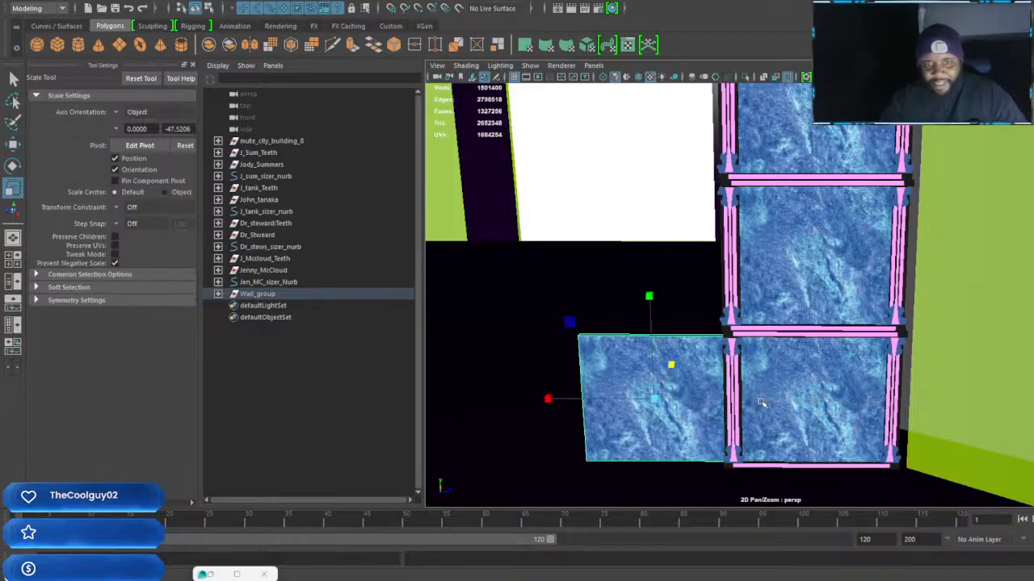
pyautogui.moveTo(549, 398); pyautogui.dragTo(631, 401)
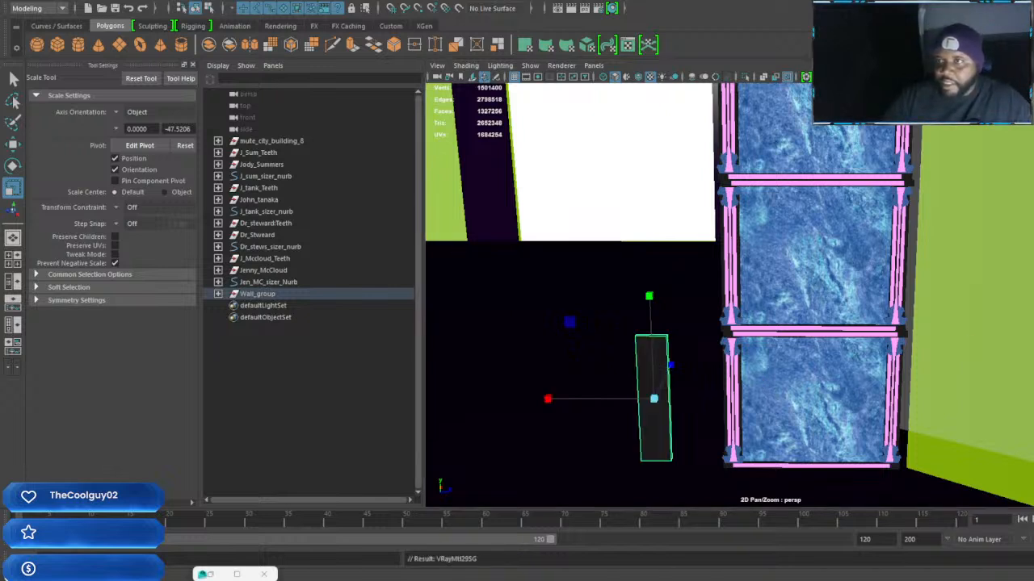
# Move the black strip along Z until it sits against the side edge of the bottom framed panel
pyautogui.press('w')
pyautogui.moveTo(759, 402); pyautogui.dragTo(819, 401)
pyautogui.scroll(3, 711, 394)
pyautogui.keyDown('alt'); pyautogui.moveTo(705, 396); pyautogui.dragTo(775, 398); pyautogui.keyUp('alt')
pyautogui.scroll(2, 777, 398)
pyautogui.moveTo(775, 399); pyautogui.dragTo(781, 307, button='right')
# Raise the black strip's top face to the top of the four-panel stack
pyautogui.click(777, 400)
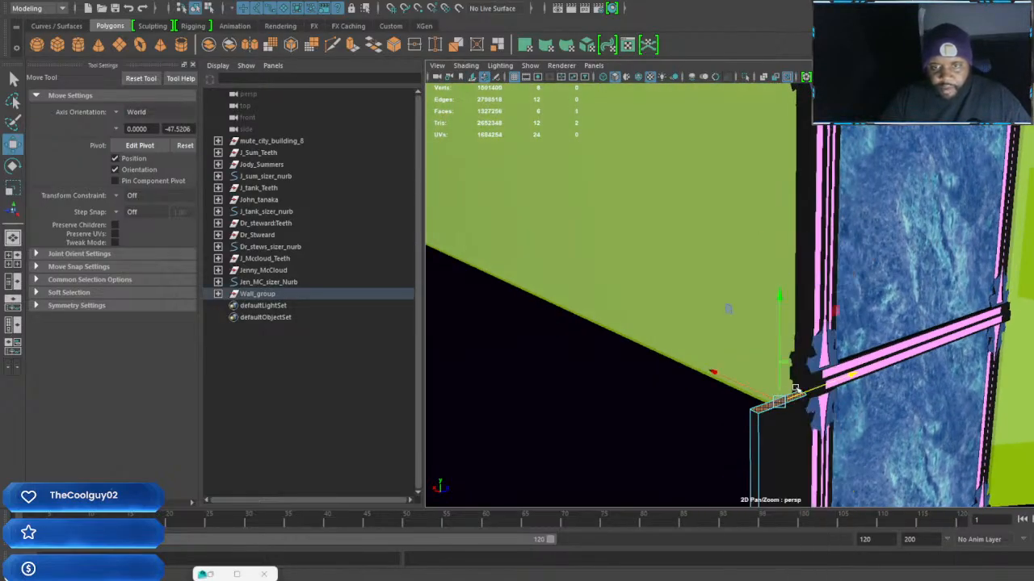
pyautogui.scroll(-6, 777, 400)
pyautogui.keyDown('alt'); pyautogui.moveTo(777, 398); pyautogui.dragTo(769, 343); pyautogui.keyUp('alt')
pyautogui.moveTo(759, 295); pyautogui.dragTo(759, 84)
pyautogui.keyDown('alt'); pyautogui.moveTo(759, 84); pyautogui.dragTo(767, 115, button='middle'); pyautogui.keyUp('alt')
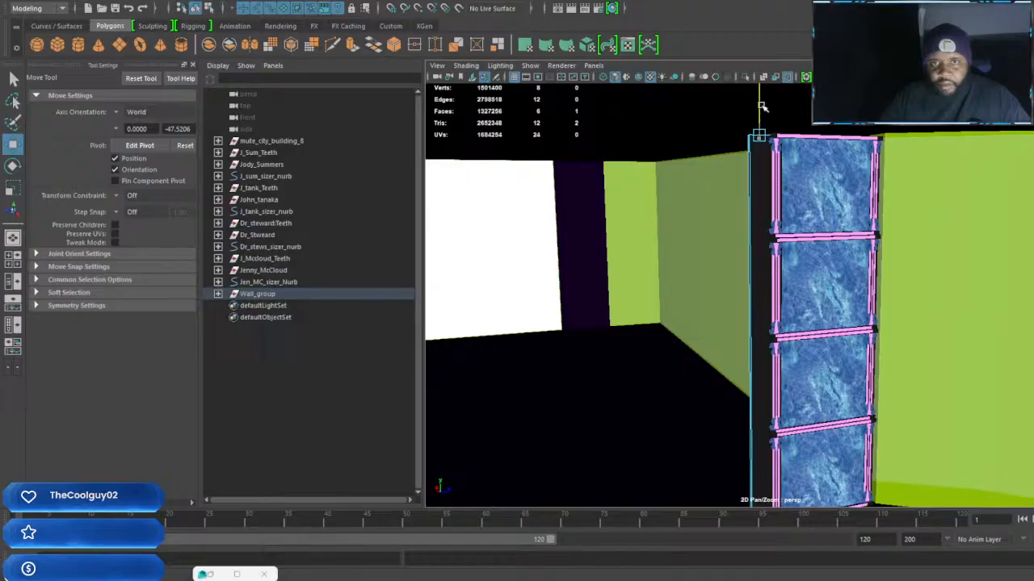
pyautogui.keyDown('alt'); pyautogui.moveTo(759, 121); pyautogui.dragTo(728, 162); pyautogui.keyUp('alt')
# Duplicate the tall black strip and move the copy along Z to the opposite side of the stack, beside the wall
pyautogui.scroll(-5, 748, 321)
pyautogui.scroll(3, 764, 335)
pyautogui.keyDown('alt'); pyautogui.moveTo(767, 338); pyautogui.dragTo(782, 344); pyautogui.keyUp('alt')
pyautogui.click(784, 438)
pyautogui.click(787, 389)
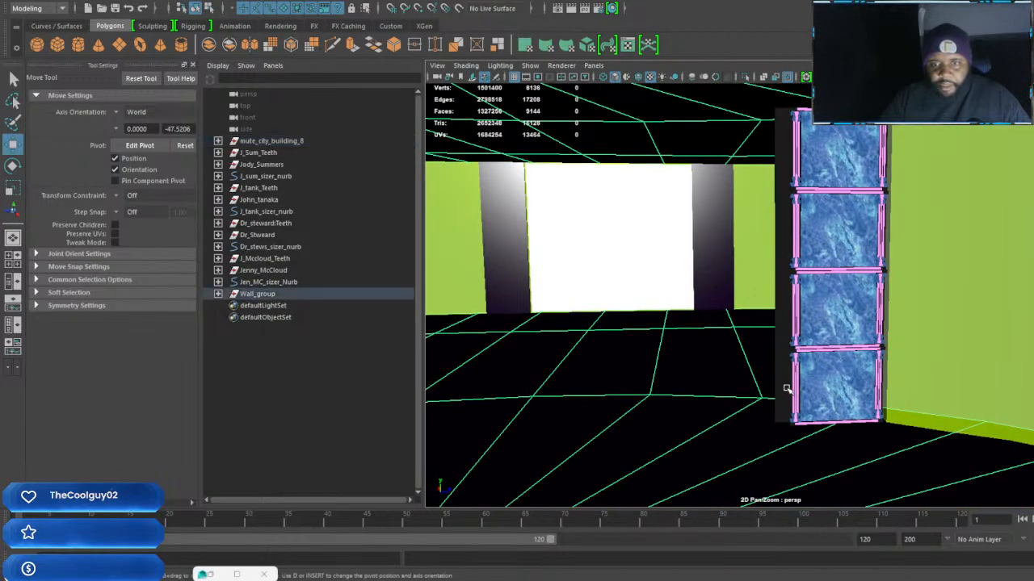
pyautogui.press('f')
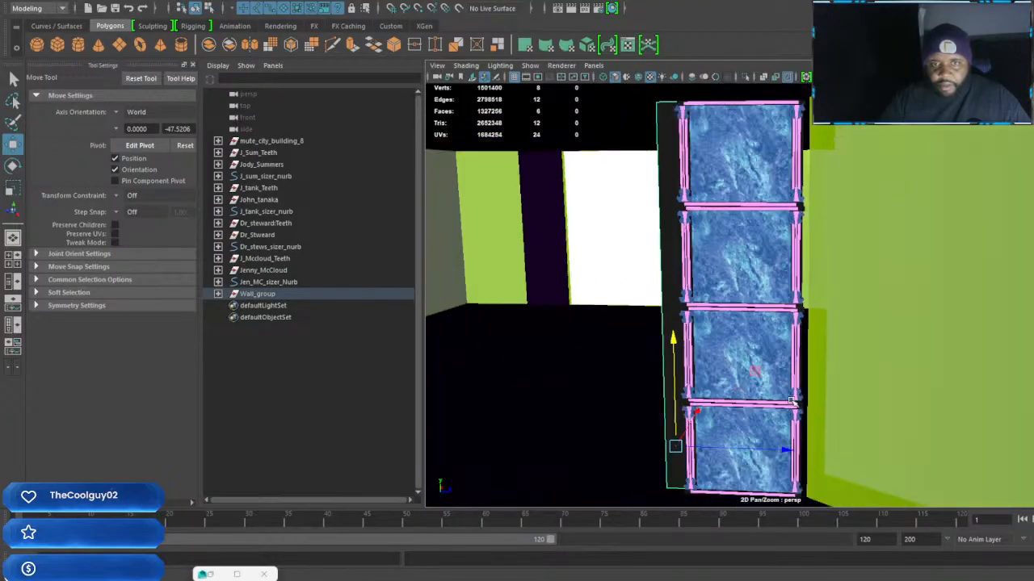
pyautogui.hotkey('ctrl', 'd')
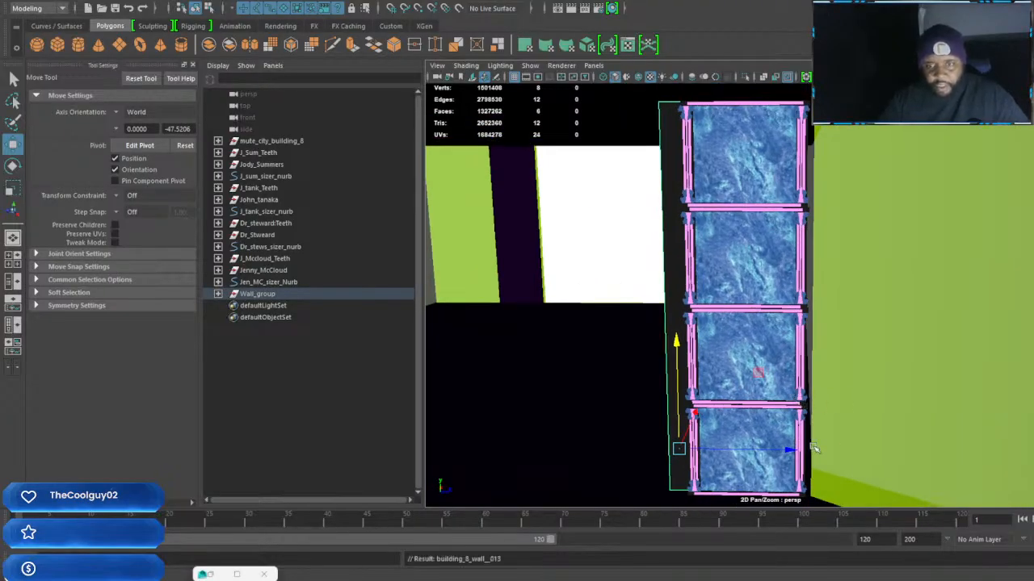
pyautogui.moveTo(791, 452); pyautogui.dragTo(929, 459)
pyautogui.keyDown('alt'); pyautogui.moveTo(866, 455); pyautogui.dragTo(870, 457); pyautogui.keyUp('alt')
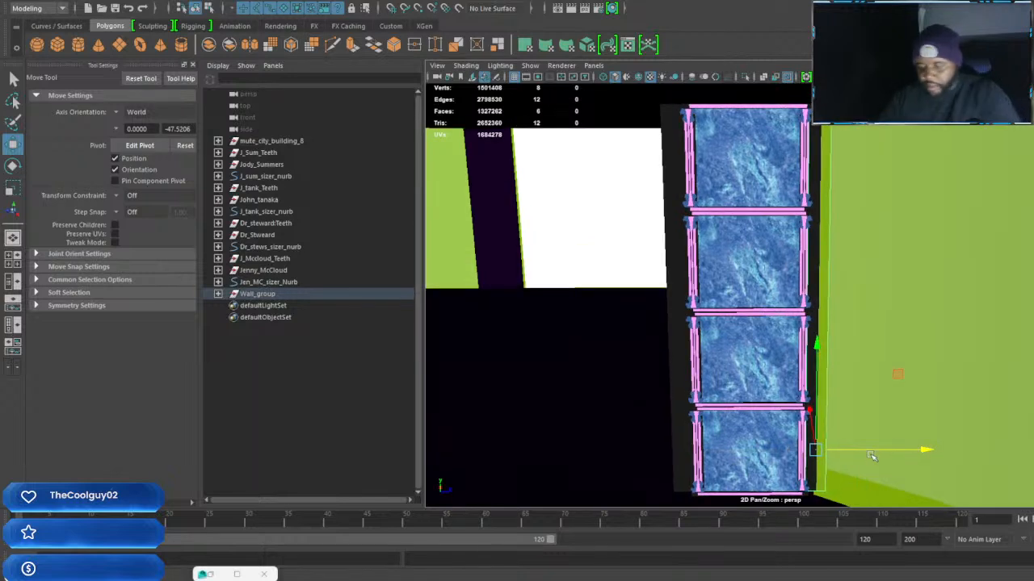
# Select the whole Wall_group together with both black strips, and shift them along Z until the outer strip meets the side wall
pyautogui.hotkey('ctrl', 'g')
pyautogui.hotkey('ctrl', 'z')
pyautogui.hotkey('ctrl', 'z')
pyautogui.hotkey('ctrl', 'z')
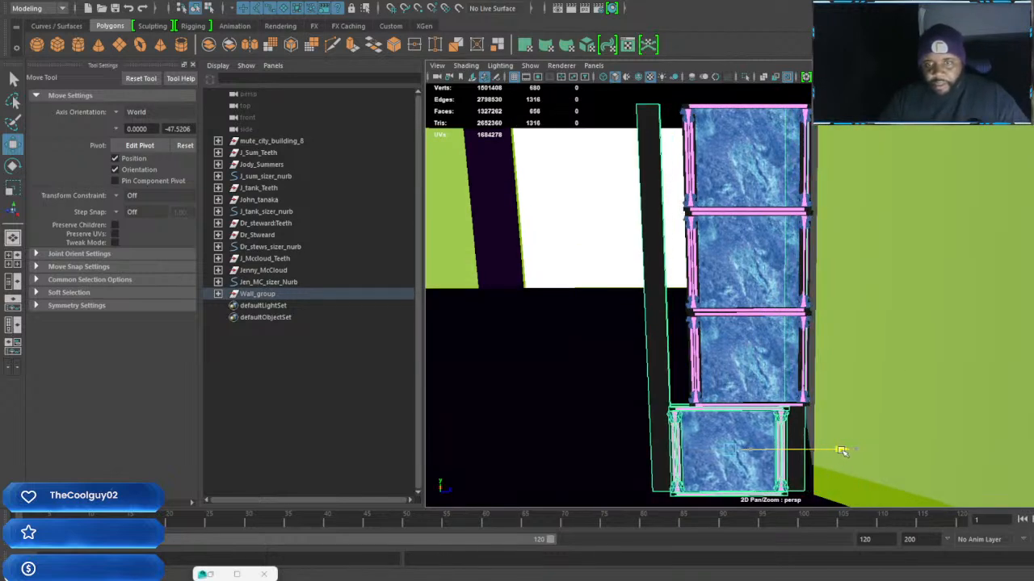
pyautogui.press('Up')
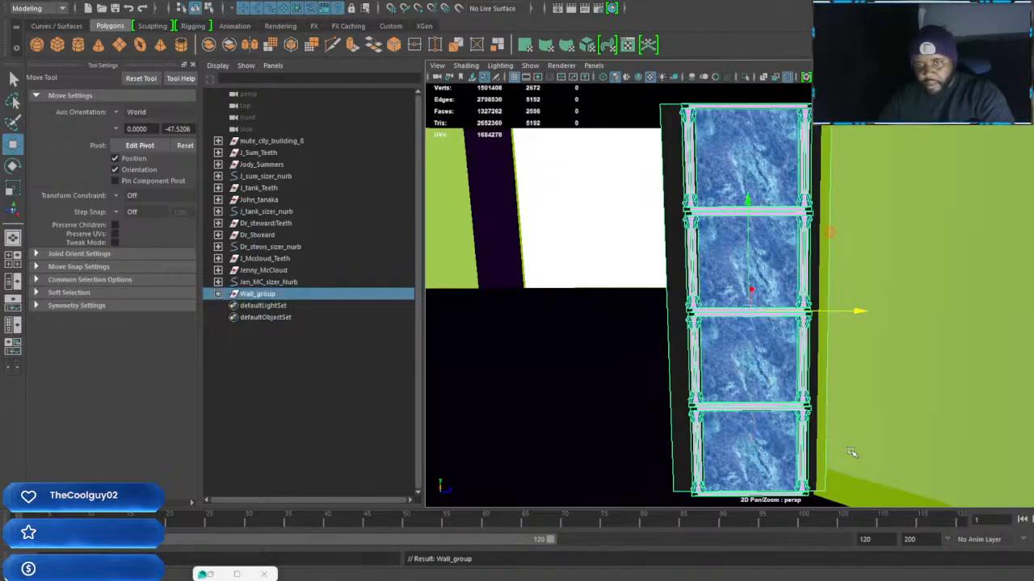
pyautogui.moveTo(862, 311); pyautogui.dragTo(846, 315)
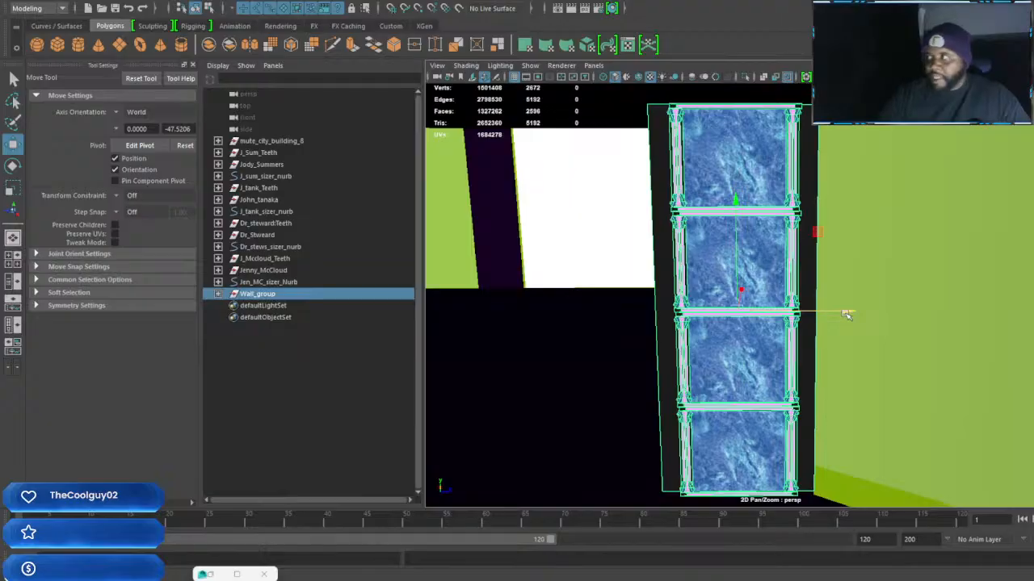
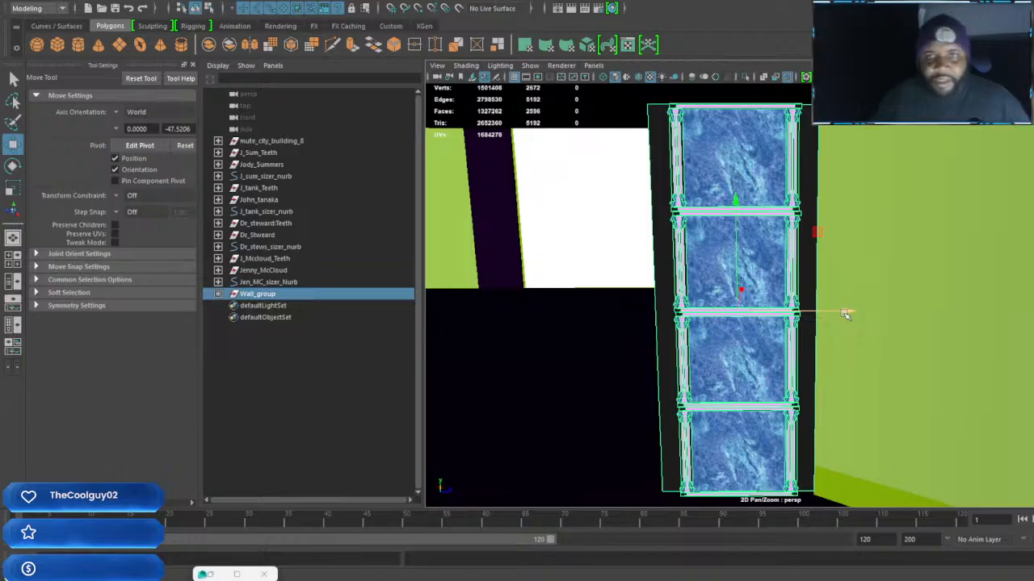
# Duplicate Wall_group and move the copy along Z so the second column stands directly beside the first
pyautogui.keyDown('alt'); pyautogui.moveTo(831, 320); pyautogui.dragTo(900, 301, button='middle'); pyautogui.keyUp('alt')
pyautogui.scroll(-3, 832, 318)
pyautogui.scroll(3, 845, 302)
pyautogui.hotkey('ctrl', 'd')
pyautogui.moveTo(969, 304); pyautogui.dragTo(812, 317)
pyautogui.scroll(-2, 797, 308)
pyautogui.keyDown('alt'); pyautogui.moveTo(812, 317); pyautogui.dragTo(907, 288, button='middle'); pyautogui.keyUp('alt')
pyautogui.keyDown('alt'); pyautogui.moveTo(907, 288); pyautogui.dragTo(732, 344); pyautogui.keyUp('alt')
pyautogui.scroll(3, 832, 276)
pyautogui.scroll(-2, 732, 344)
pyautogui.keyDown('alt'); pyautogui.moveTo(732, 344); pyautogui.dragTo(816, 339, button='middle'); pyautogui.keyUp('alt')
pyautogui.keyDown('alt'); pyautogui.moveTo(816, 339); pyautogui.dragTo(908, 355); pyautogui.keyUp('alt')
# Duplicate the wall column once more and rotate the new copy about Y until it is perpendicular to the first two
pyautogui.hotkey('ctrl', 'd')
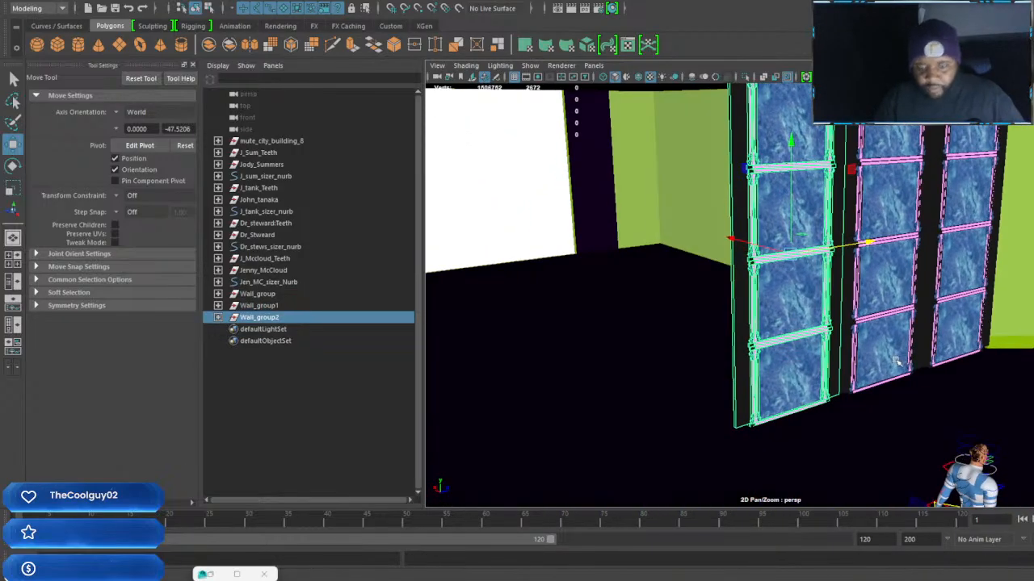
pyautogui.press('e')
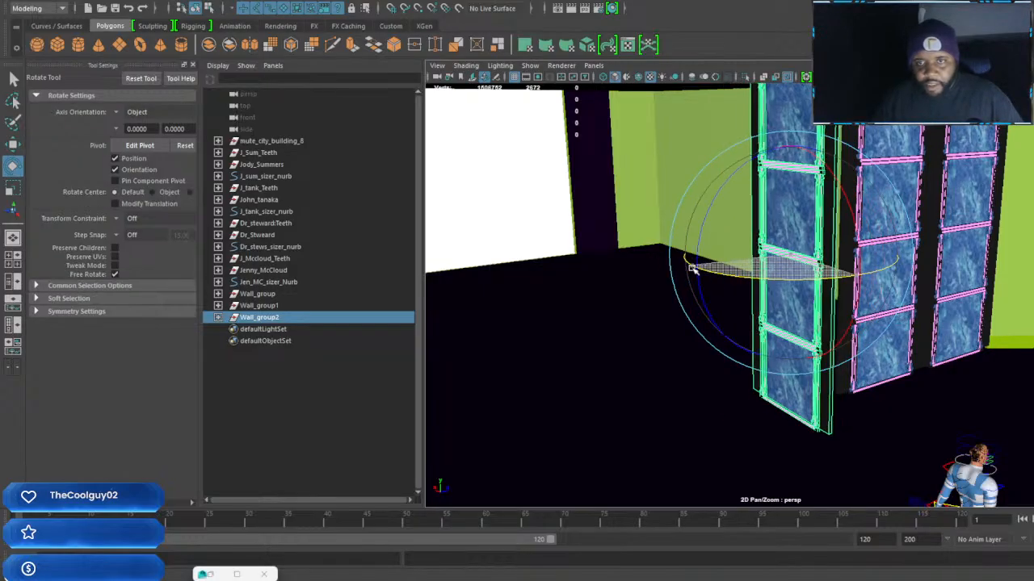
pyautogui.keyDown('alt'); pyautogui.moveTo(696, 270); pyautogui.dragTo(875, 388); pyautogui.keyUp('alt')
pyautogui.press('w')
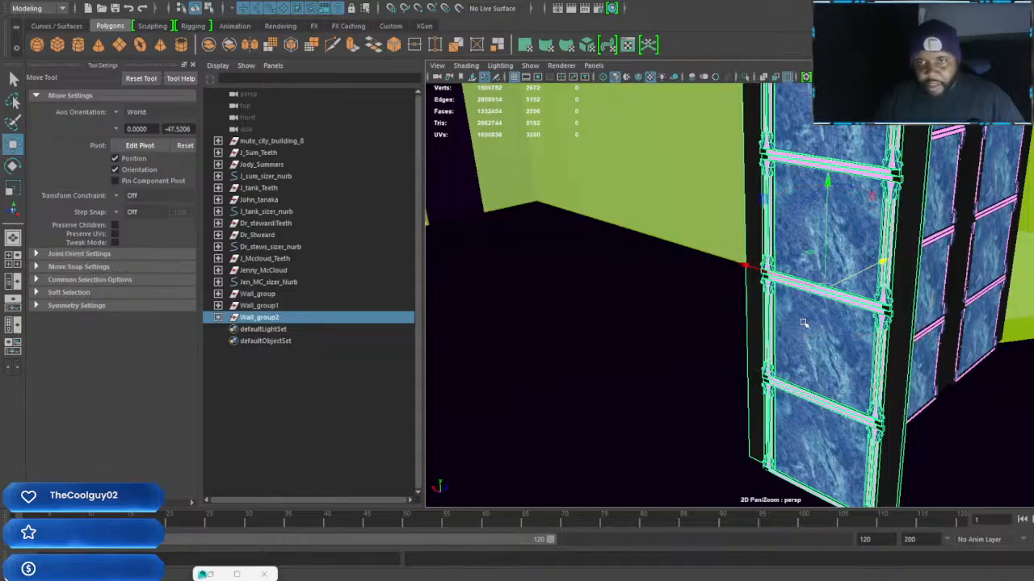
# Move the rotated column Wall_group2 along X and Z into the corner so it meets the neighbouring column's edge
pyautogui.moveTo(737, 272); pyautogui.dragTo(704, 250, button='middle')
pyautogui.keyDown('alt'); pyautogui.moveTo(824, 279); pyautogui.dragTo(867, 292); pyautogui.keyUp('alt')
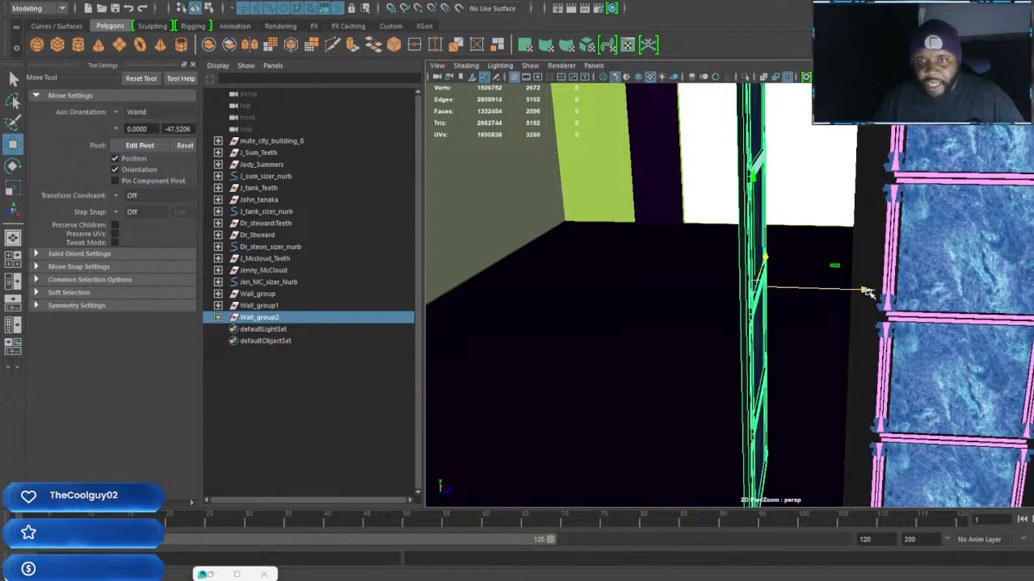
pyautogui.keyDown('alt'); pyautogui.moveTo(949, 291); pyautogui.dragTo(989, 311); pyautogui.keyUp('alt')
pyautogui.keyDown('alt'); pyautogui.moveTo(736, 308); pyautogui.dragTo(836, 361, button='middle'); pyautogui.keyUp('alt')
pyautogui.keyDown('alt'); pyautogui.moveTo(725, 316); pyautogui.dragTo(752, 326, button='middle'); pyautogui.keyUp('alt')
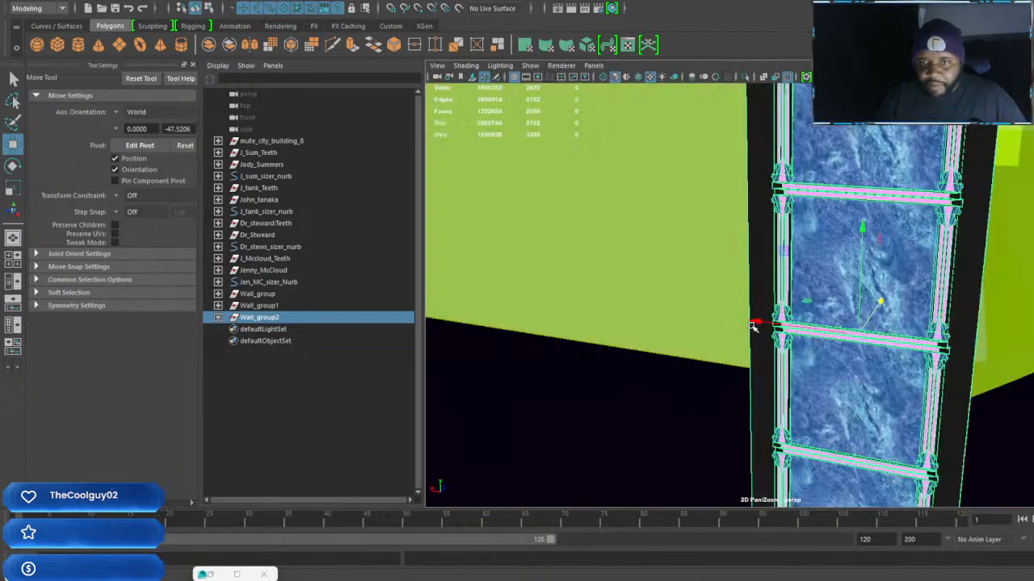
pyautogui.keyDown('alt'); pyautogui.moveTo(756, 319); pyautogui.dragTo(794, 264); pyautogui.keyUp('alt')
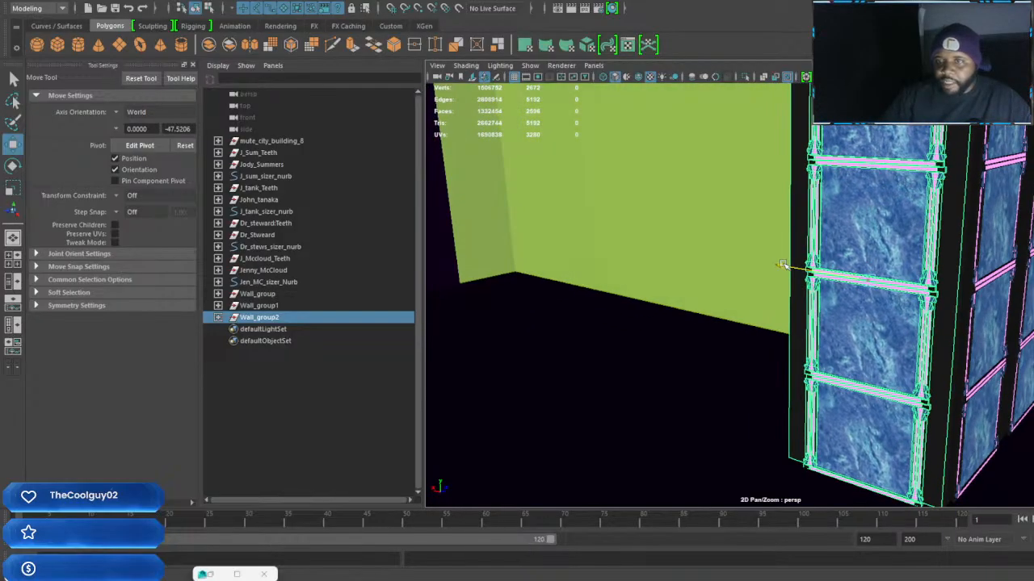
pyautogui.keyDown('alt'); pyautogui.moveTo(793, 271); pyautogui.dragTo(817, 273); pyautogui.keyUp('alt')
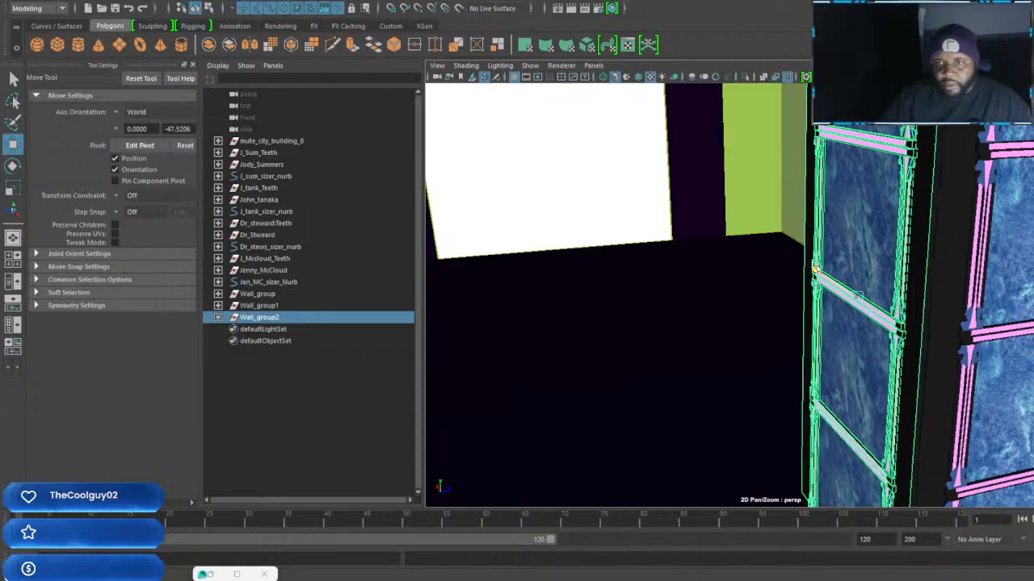
pyautogui.keyDown('alt'); pyautogui.moveTo(817, 277); pyautogui.dragTo(752, 297); pyautogui.keyUp('alt')
# Duplicate Wall_group2 and move the copy along X so it stands beside the original along the adjoining wall
pyautogui.hotkey('shift', 'd')
pyautogui.hotkey('ctrl', 'z')
pyautogui.hotkey('ctrl', 'd')
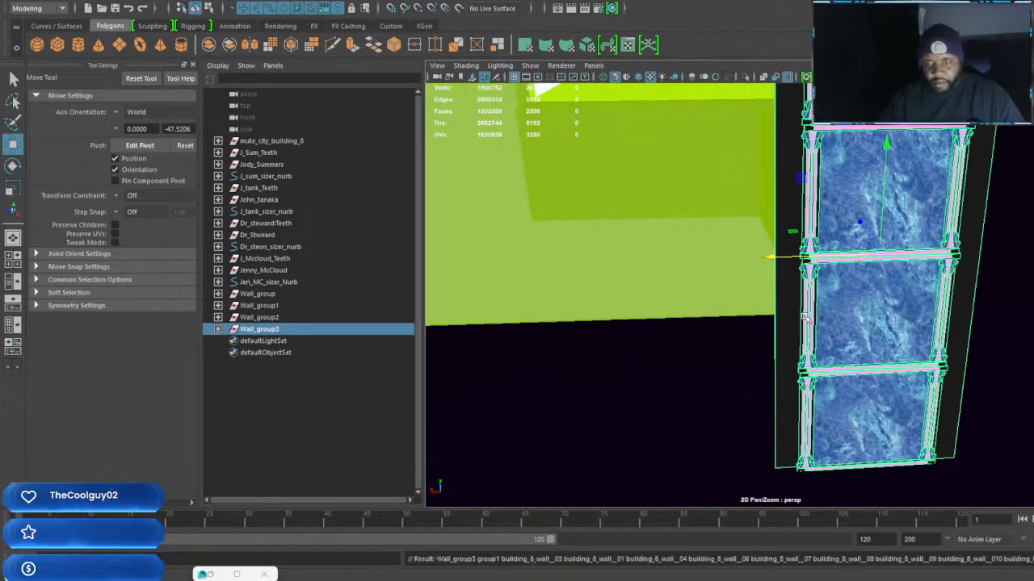
pyautogui.moveTo(767, 259); pyautogui.dragTo(606, 291)
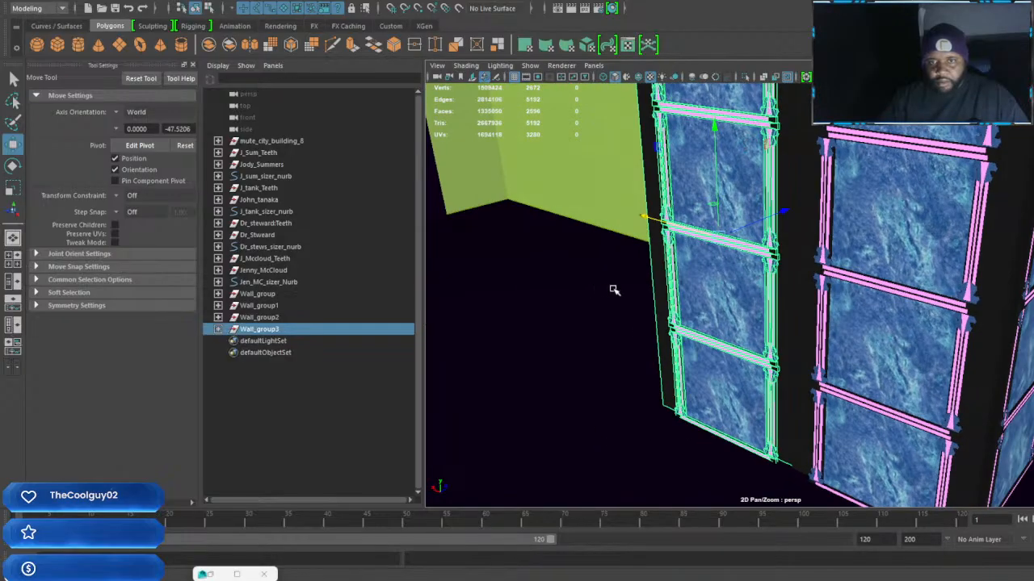
# Repeat the duplicate with the same offset three times to extend the row of wall columns along X
pyautogui.hotkey('shift', 'd')
pyautogui.keyDown('alt'); pyautogui.moveTo(670, 305); pyautogui.dragTo(834, 302); pyautogui.keyUp('alt')
pyautogui.hotkey('shift', 'd')
pyautogui.hotkey('shift', 'd')
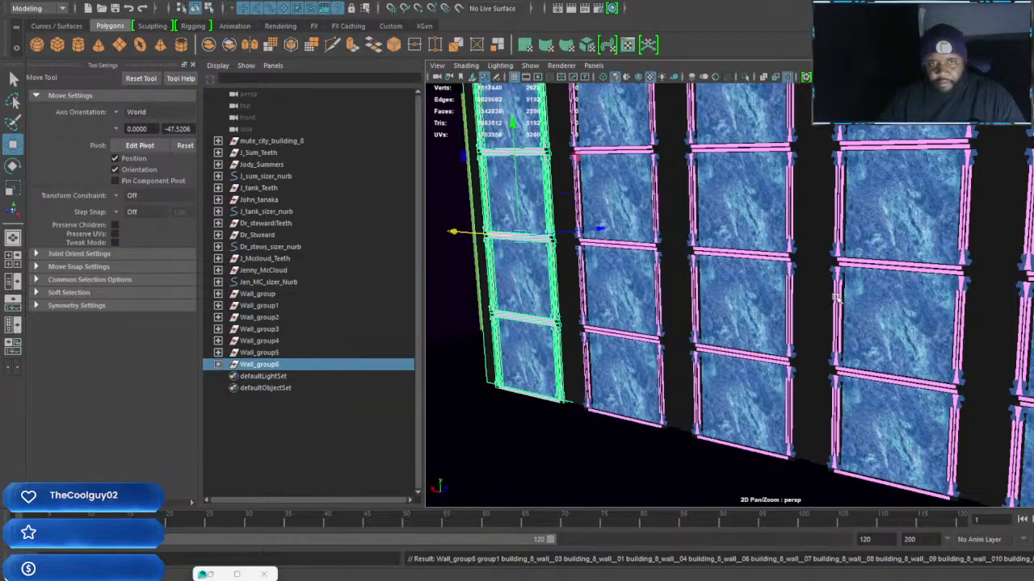
# Duplicate one more wall column and place the copy on the far side of the doorway opening
pyautogui.keyDown('alt'); pyautogui.moveTo(687, 329); pyautogui.dragTo(526, 286); pyautogui.keyUp('alt')
pyautogui.hotkey('shift', 'd')
pyautogui.keyDown('alt'); pyautogui.moveTo(785, 431); pyautogui.dragTo(740, 365); pyautogui.keyUp('alt')
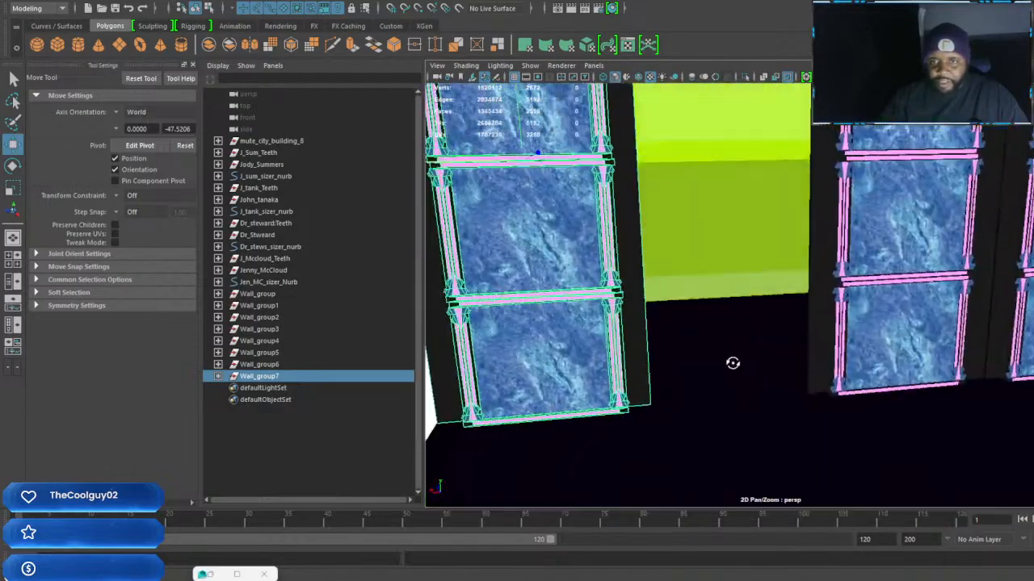
pyautogui.keyDown('alt'); pyautogui.moveTo(923, 347); pyautogui.dragTo(638, 384); pyautogui.keyUp('alt')
pyautogui.keyDown('alt'); pyautogui.moveTo(775, 382); pyautogui.dragTo(708, 347); pyautogui.keyUp('alt')
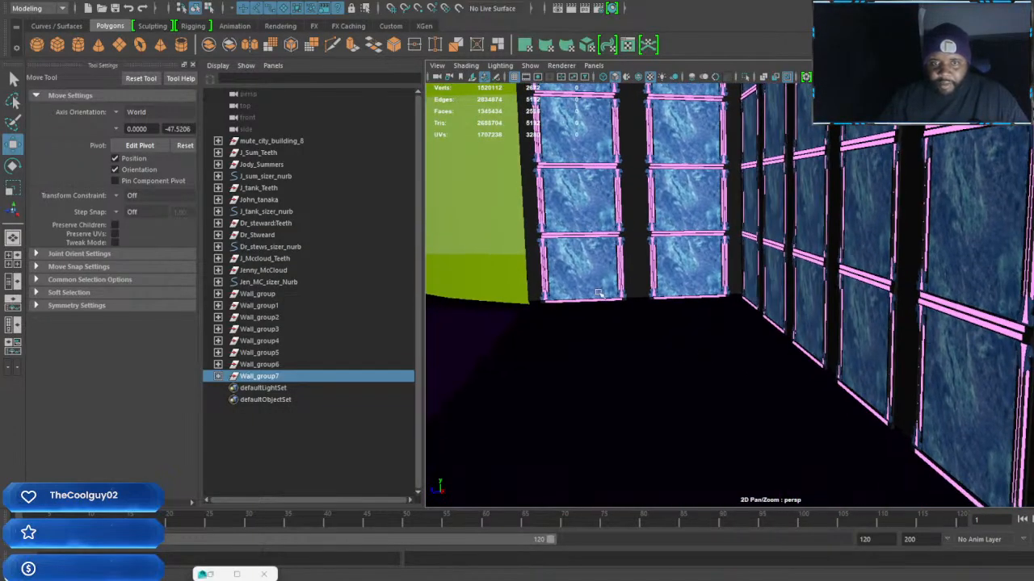
# Try to duplicate Wall_group7 once more with the previous offset
pyautogui.keyDown('alt'); pyautogui.moveTo(880, 389); pyautogui.dragTo(638, 318); pyautogui.keyUp('alt')
pyautogui.hotkey('ctrl', 'd')
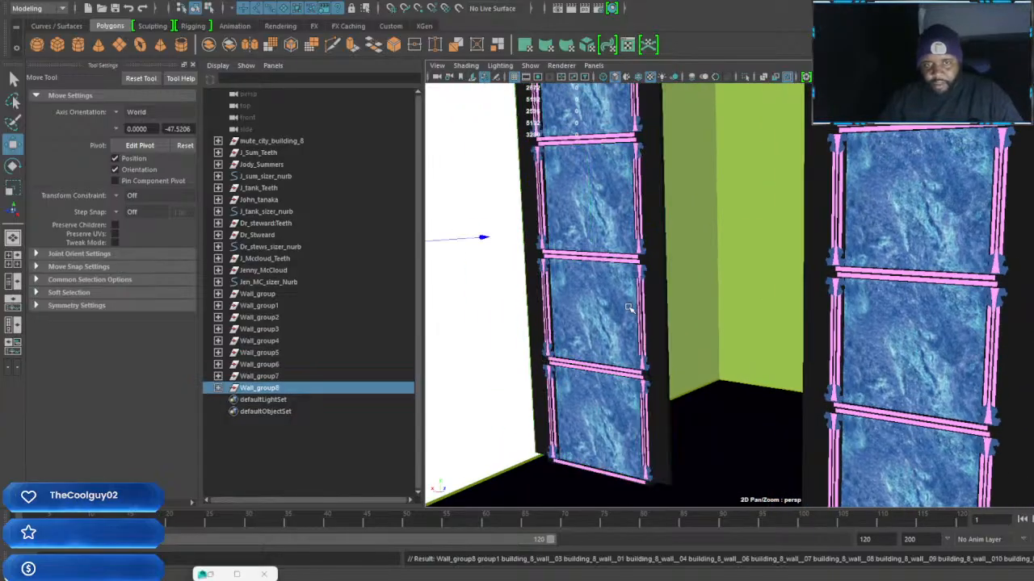
pyautogui.hotkey('ctrl', 'z')
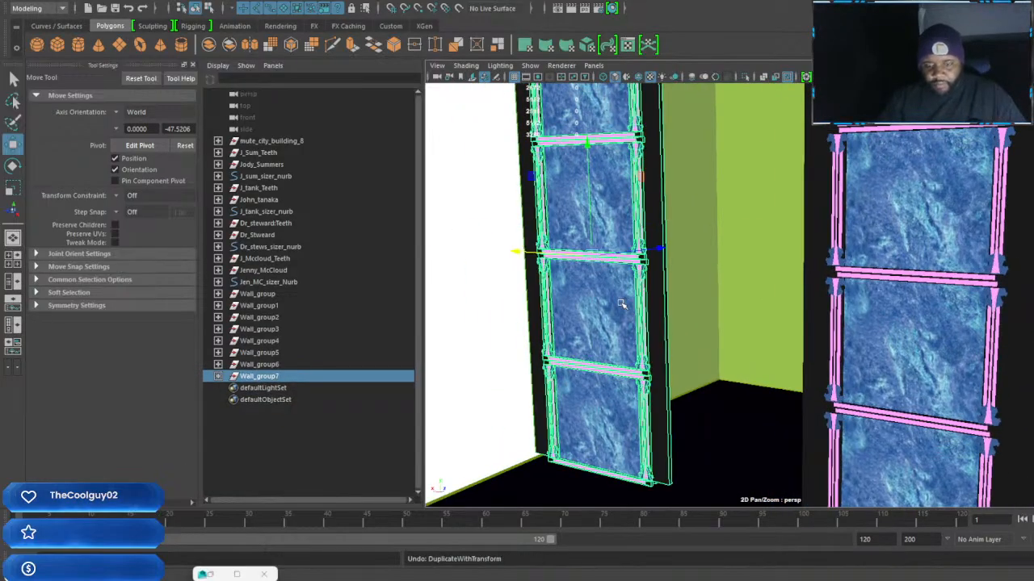
# Move a copy of Wall_group7's doorway-side black strip into the opening, and scale it into a shorter, wider block spanning the gap
pyautogui.keyDown('alt'); pyautogui.moveTo(621, 304); pyautogui.dragTo(700, 347); pyautogui.keyUp('alt')
pyautogui.click(663, 292)
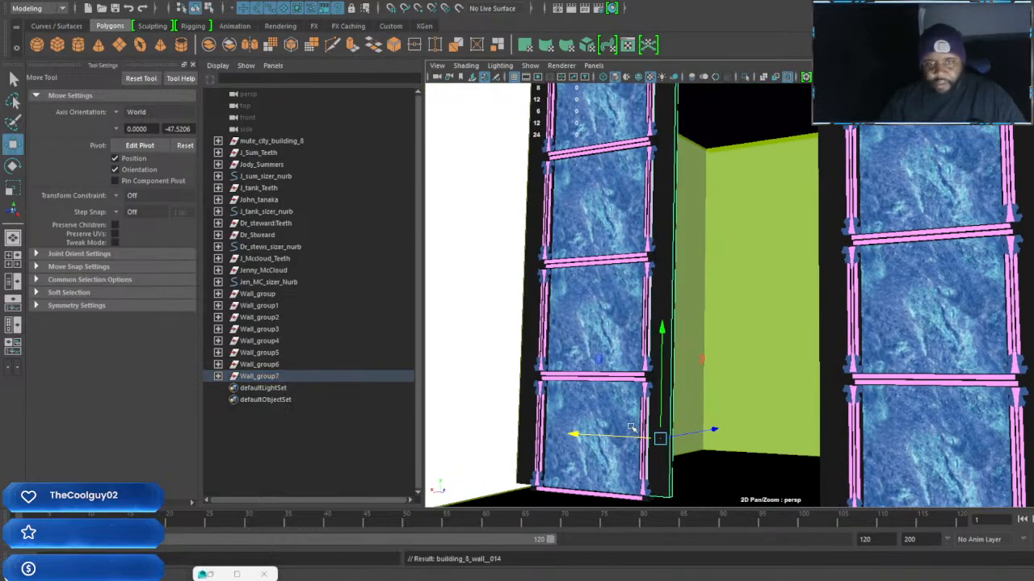
pyautogui.moveTo(575, 433); pyautogui.dragTo(646, 439)
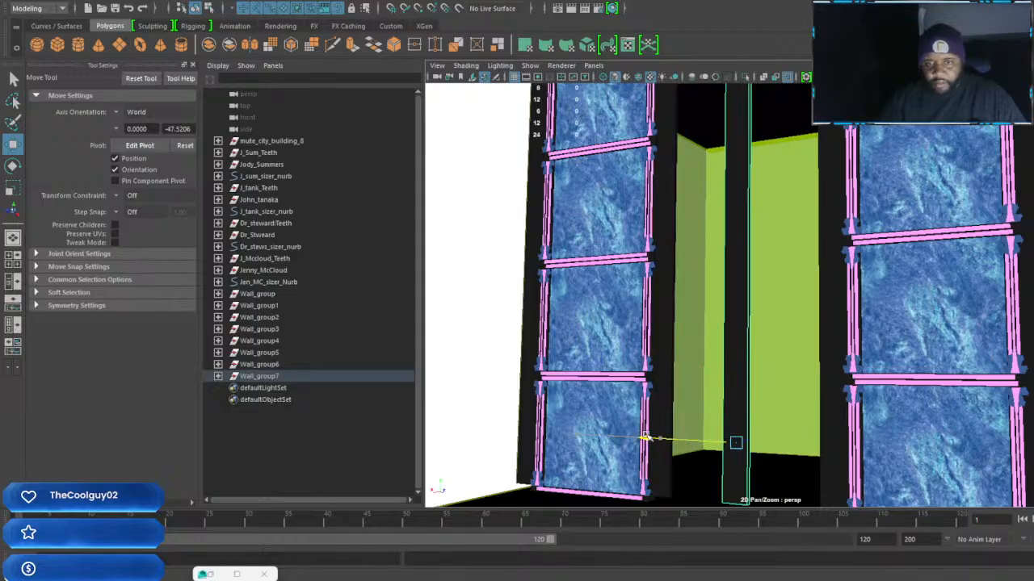
pyautogui.press('r')
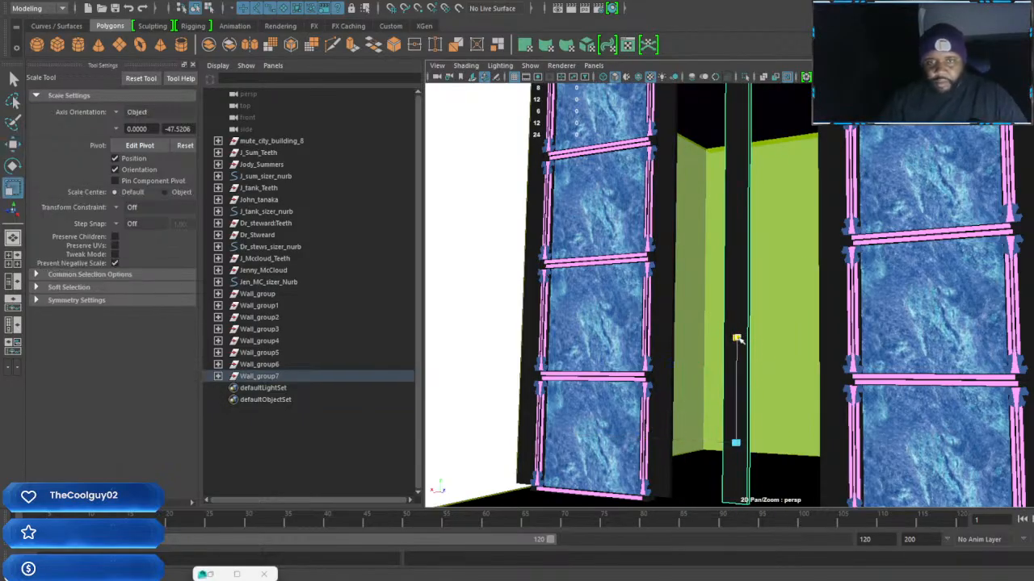
pyautogui.moveTo(737, 338); pyautogui.dragTo(740, 400)
pyautogui.moveTo(638, 438); pyautogui.dragTo(266, 401)
pyautogui.keyDown('alt'); pyautogui.moveTo(516, 399); pyautogui.dragTo(791, 397); pyautogui.keyUp('alt')
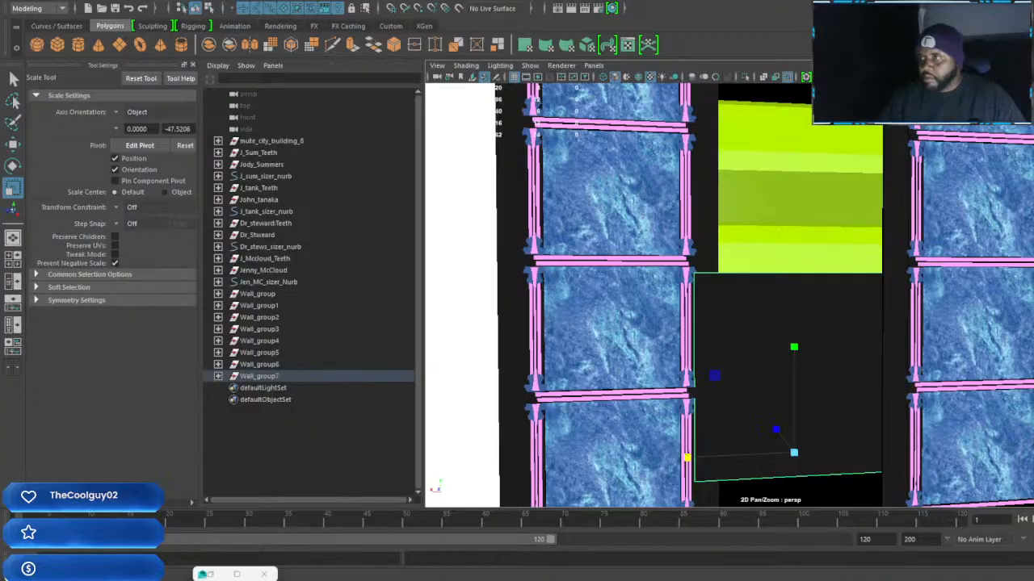
# Raise the black filler block until its top lines up with the tops of the adjacent wall columns
pyautogui.keyDown('alt'); pyautogui.moveTo(818, 329); pyautogui.dragTo(772, 119); pyautogui.keyUp('alt')
pyautogui.press('w')
pyautogui.keyDown('alt'); pyautogui.moveTo(811, 165); pyautogui.dragTo(831, 325, button='middle'); pyautogui.keyUp('alt')
pyautogui.moveTo(800, 275); pyautogui.dragTo(800, 233)
# Delete the black filler block above the doorway
pyautogui.click(652, 319)
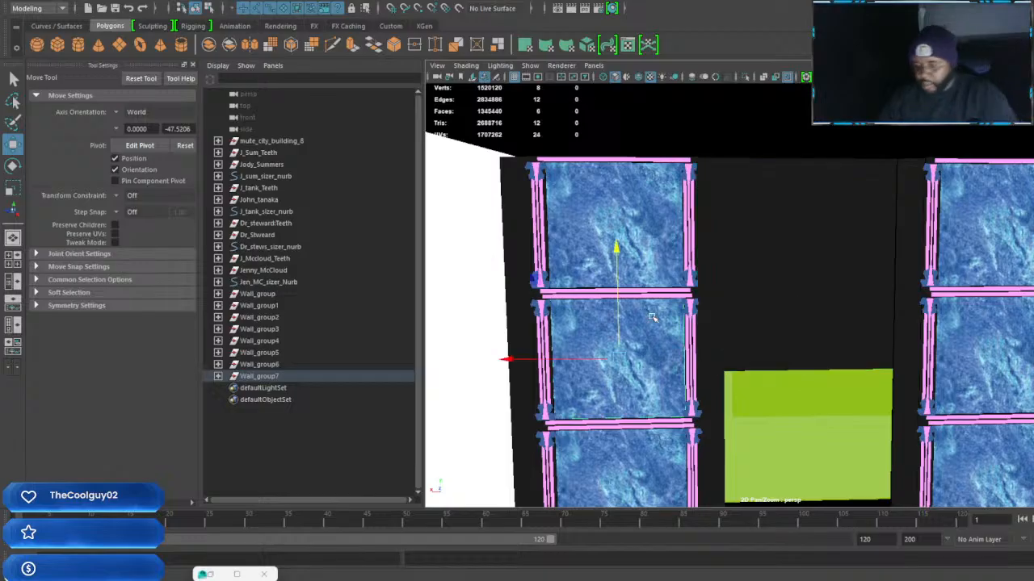
pyautogui.press('Up')
pyautogui.press('Up')
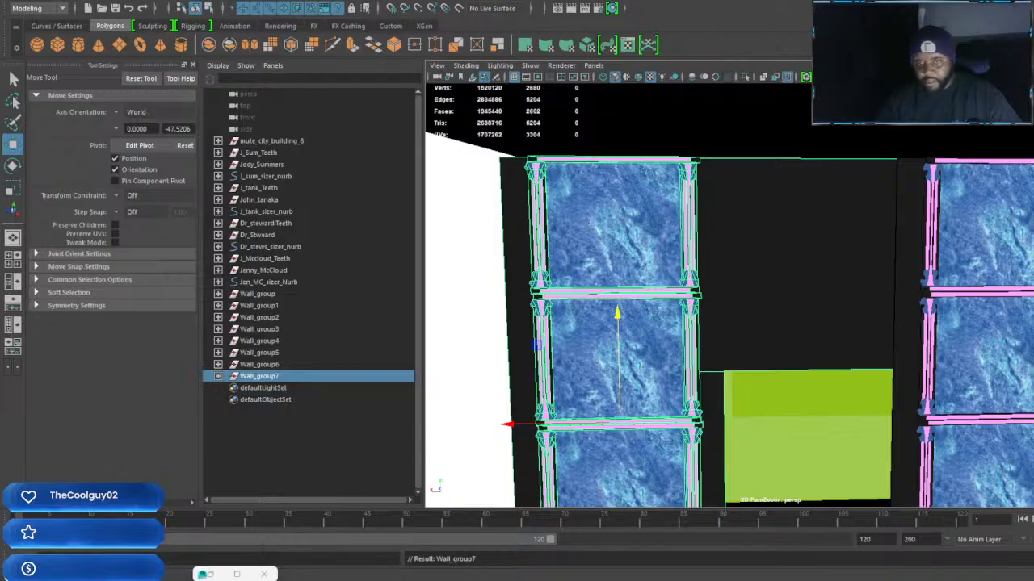
pyautogui.click(790, 299)
pyautogui.press('Delete')
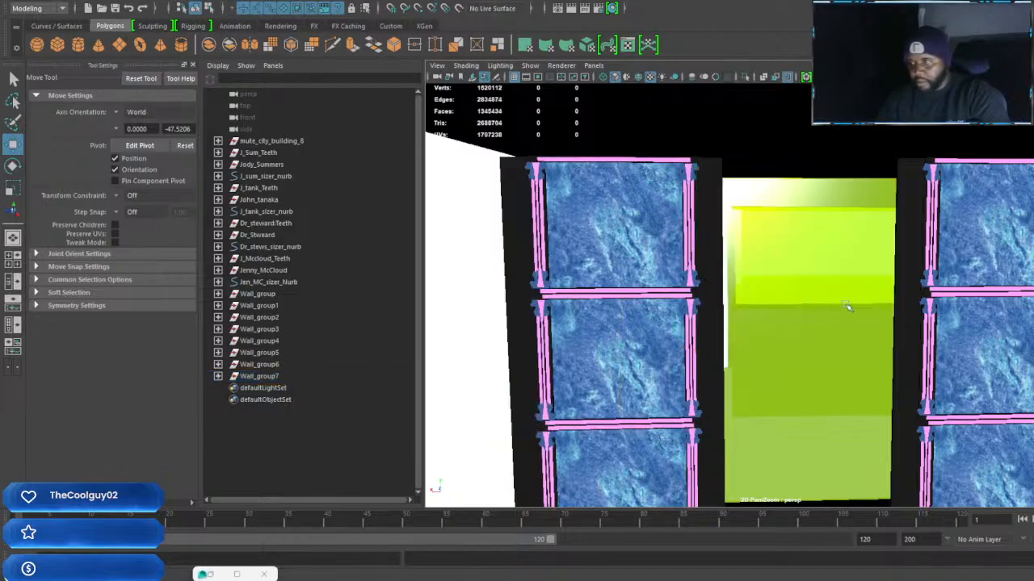
# Select the wall columns Wall_group2 through Wall_group7 together
pyautogui.click(614, 283)
pyautogui.press('Up')
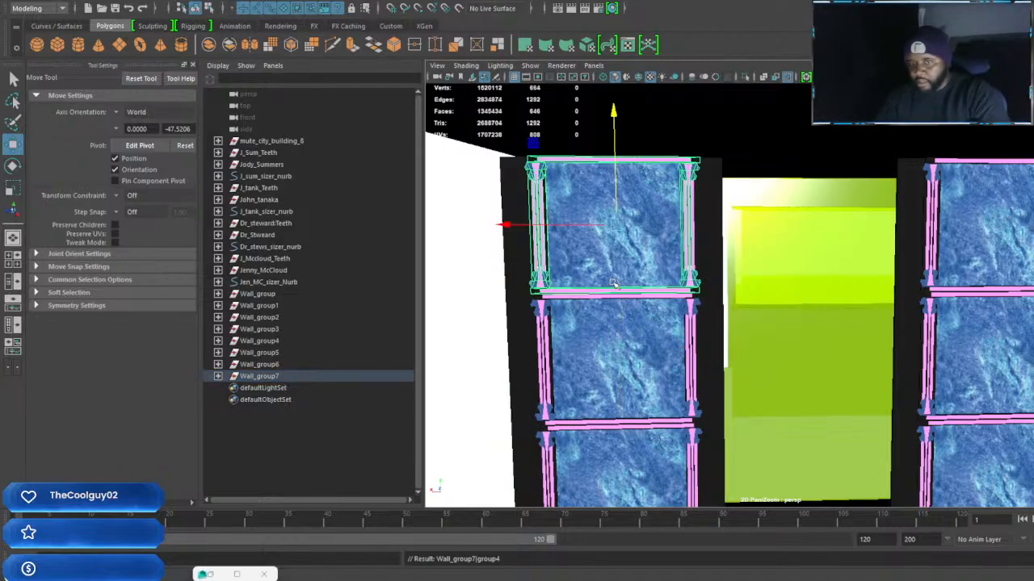
pyautogui.press('Up')
pyautogui.keyDown('alt'); pyautogui.moveTo(815, 377); pyautogui.dragTo(643, 328, button='middle'); pyautogui.keyUp('alt')
pyautogui.keyDown('alt'); pyautogui.moveTo(644, 328); pyautogui.dragTo(669, 339); pyautogui.keyUp('alt')
pyautogui.moveTo(273, 371); pyautogui.dragTo(275, 326)
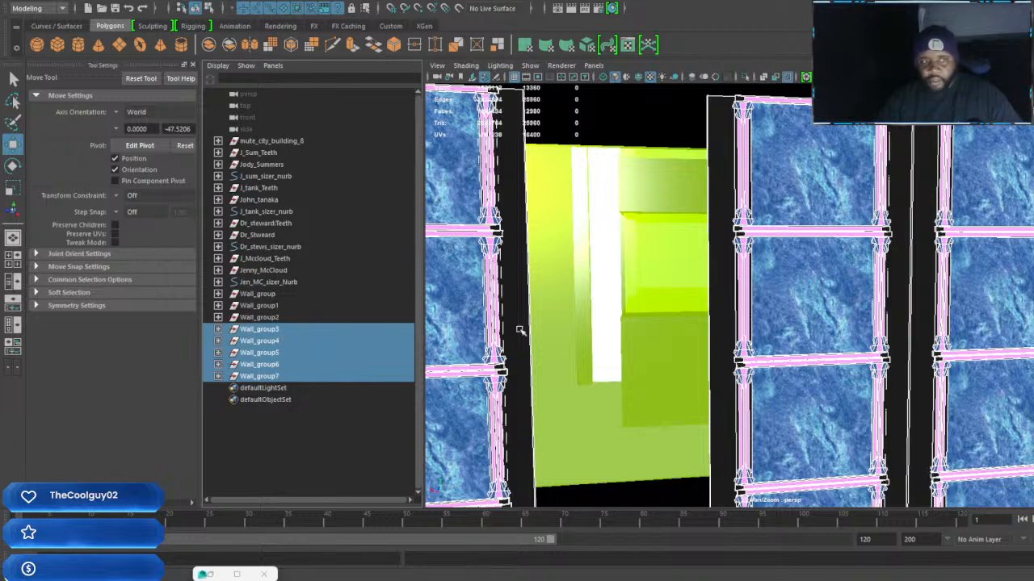
pyautogui.press('f')
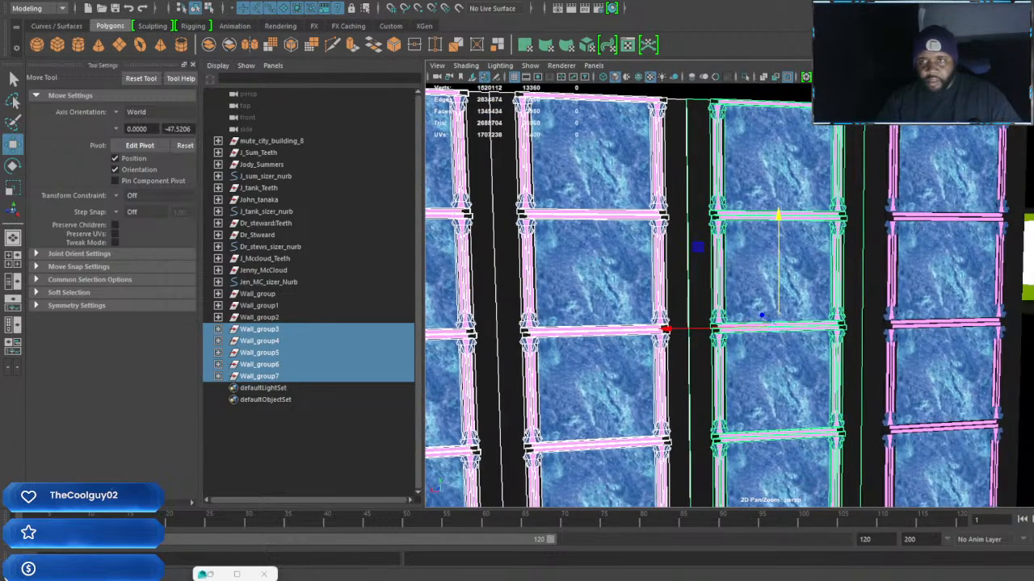
pyautogui.keyDown('shift'); pyautogui.click(277, 319); pyautogui.keyUp('shift')
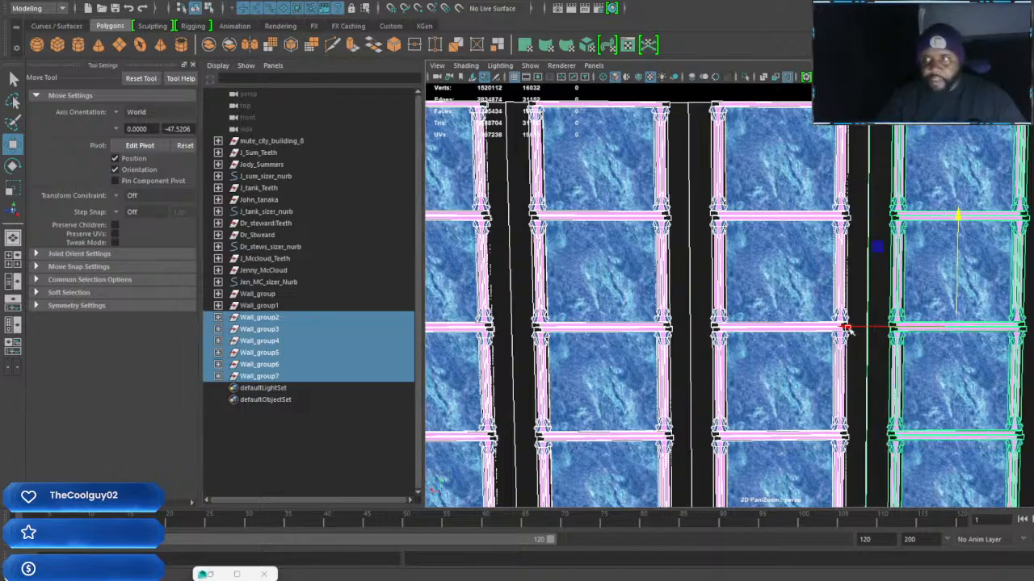
pyautogui.keyDown('alt'); pyautogui.moveTo(630, 301); pyautogui.dragTo(724, 295, button='middle'); pyautogui.keyUp('alt')
pyautogui.keyDown('alt'); pyautogui.moveTo(724, 295); pyautogui.dragTo(748, 336); pyautogui.keyUp('alt')
pyautogui.keyDown('alt'); pyautogui.moveTo(767, 376); pyautogui.dragTo(755, 396); pyautogui.keyUp('alt')
pyautogui.click(752, 437)
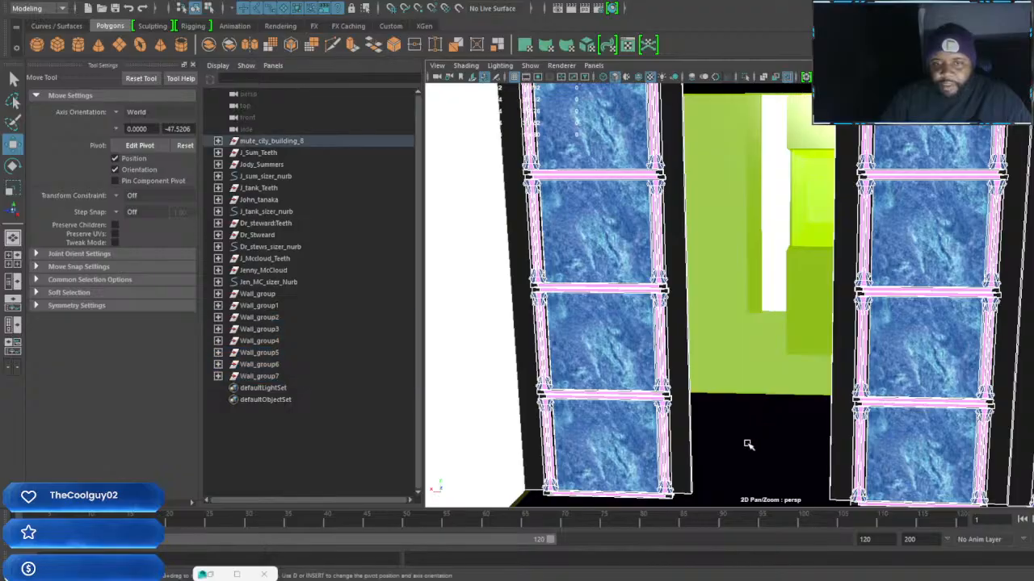
# Duplicate Wall_group7's doorway-side black strip, move the copy into the opening, and scale it shorter and wide enough to span the gap
pyautogui.keyDown('alt'); pyautogui.moveTo(753, 437); pyautogui.dragTo(708, 468); pyautogui.keyUp('alt')
pyautogui.click(682, 426)
pyautogui.keyDown('alt'); pyautogui.moveTo(683, 426); pyautogui.dragTo(712, 434); pyautogui.keyUp('alt')
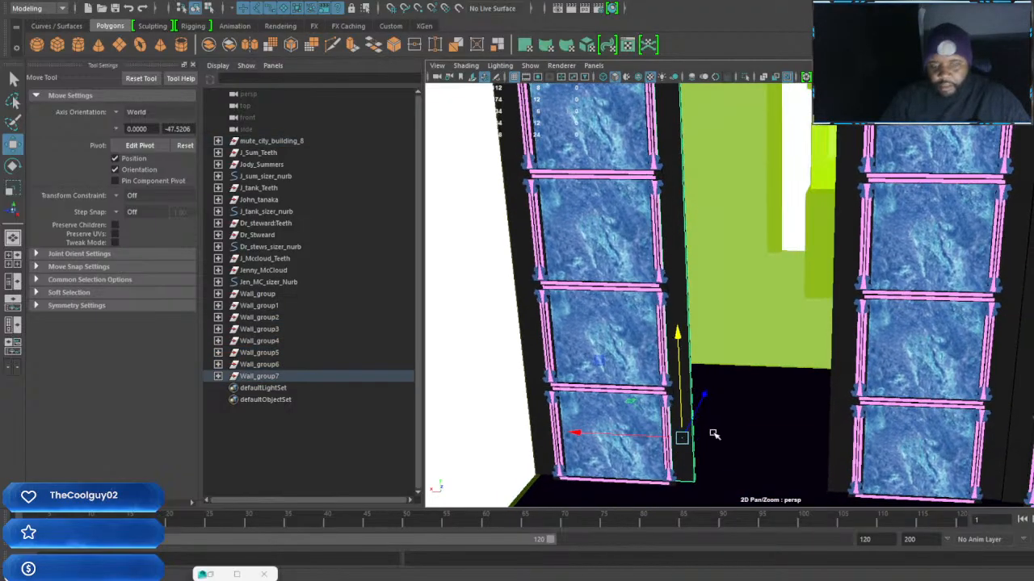
pyautogui.hotkey('ctrl', 'd')
pyautogui.moveTo(570, 434); pyautogui.dragTo(654, 444)
pyautogui.keyDown('alt'); pyautogui.moveTo(794, 424); pyautogui.dragTo(797, 420); pyautogui.keyUp('alt')
pyautogui.press('r')
pyautogui.moveTo(768, 350); pyautogui.dragTo(761, 424)
pyautogui.moveTo(657, 451); pyautogui.dragTo(621, 450)
# Raise the new black block to the upper part of the doorway opening, between the two neighbouring columns
pyautogui.keyDown('alt'); pyautogui.moveTo(739, 442); pyautogui.dragTo(888, 323); pyautogui.keyUp('alt')
pyautogui.scroll(-3, 802, 424)
pyautogui.press('w')
# Select the whole wall columns Wall_group6, Wall_group5 and Wall_group4 one after another to check their grouping
pyautogui.click(888, 323)
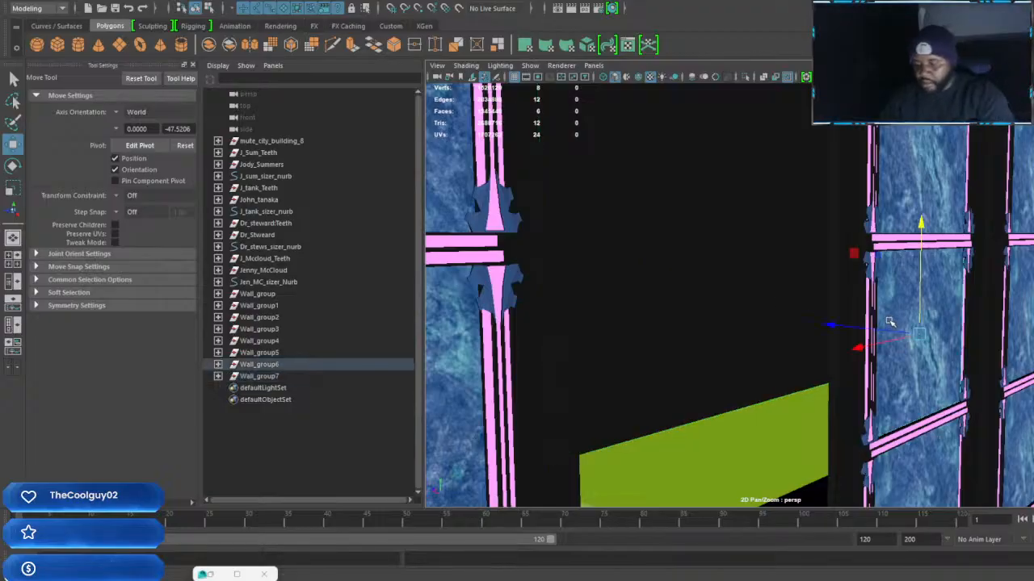
pyautogui.press('Up')
pyautogui.press('Up')
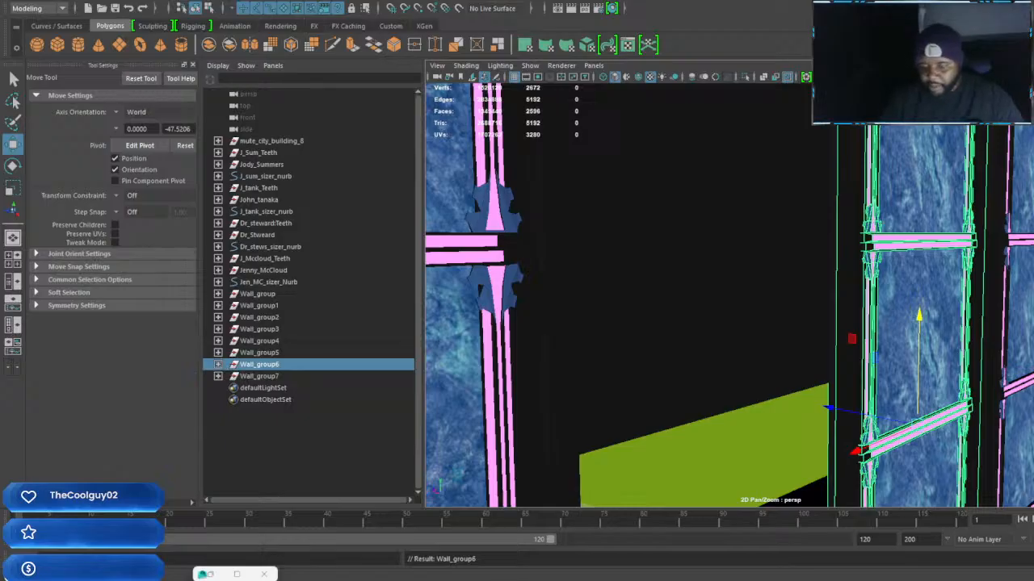
pyautogui.keyDown('alt'); pyautogui.moveTo(978, 340); pyautogui.dragTo(879, 330, button='middle'); pyautogui.keyUp('alt')
pyautogui.click(884, 332)
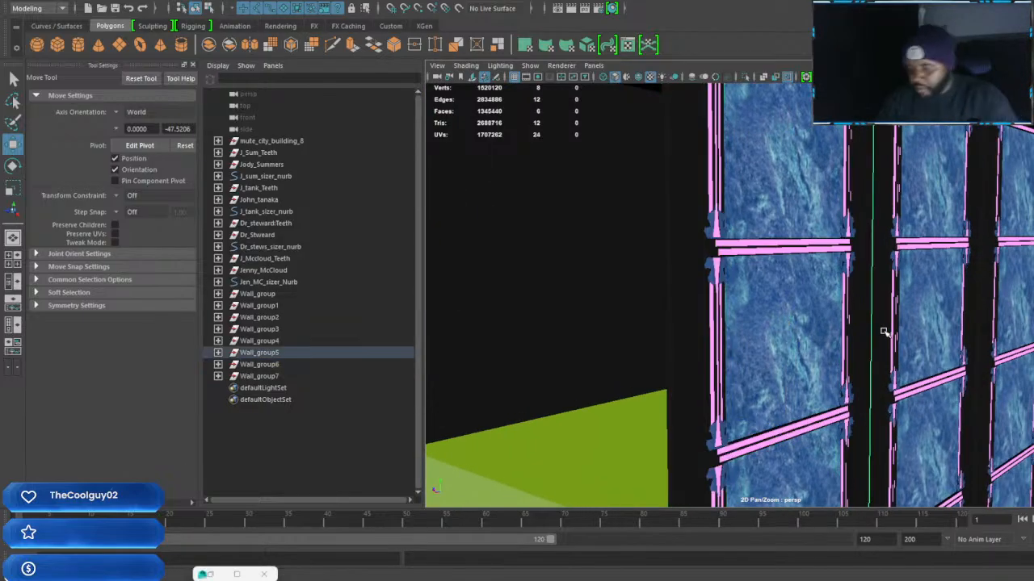
pyautogui.press('Up')
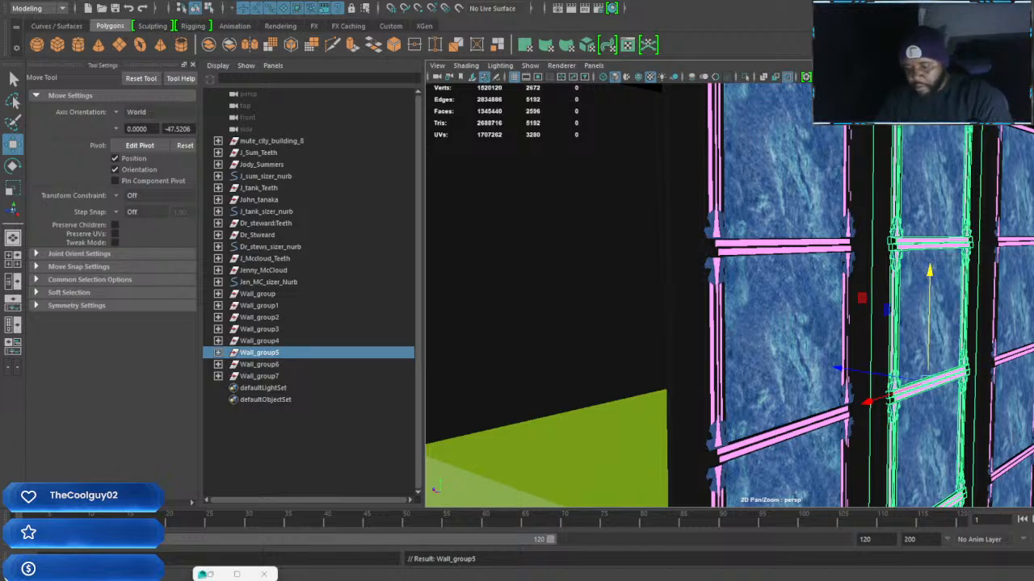
pyautogui.click(1018, 297)
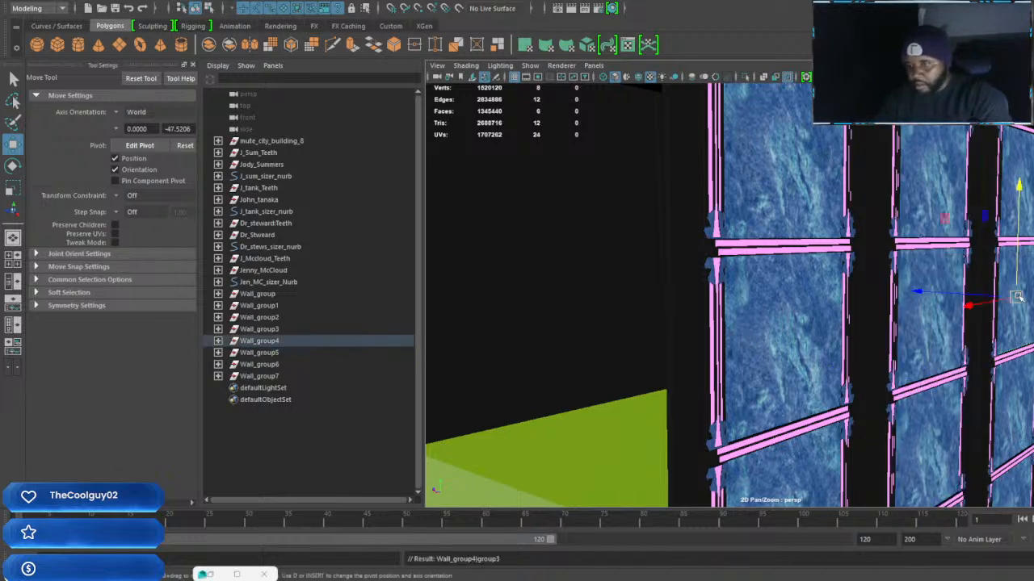
pyautogui.press('Up')
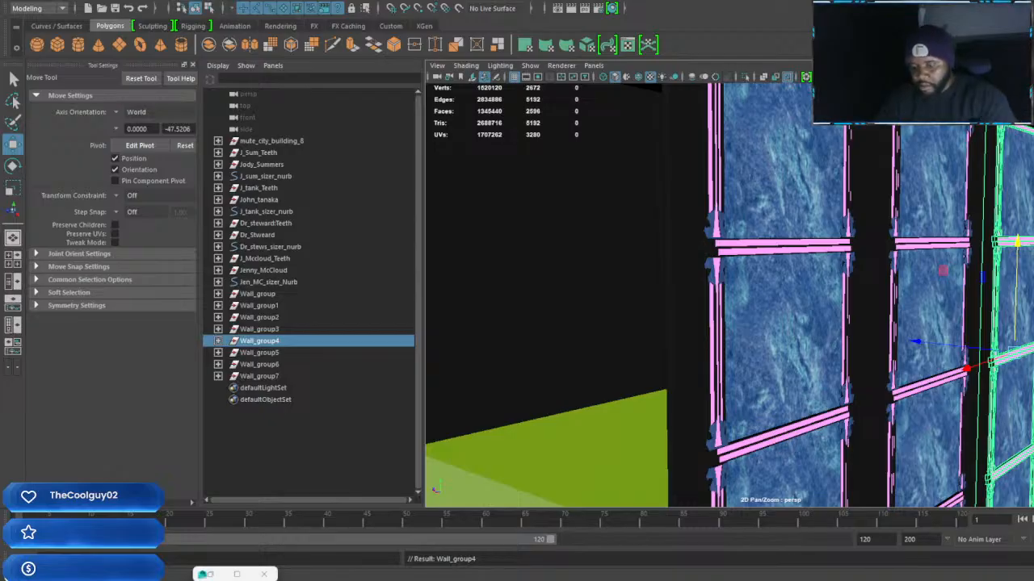
# Check the grouping of the remaining columns by selecting Wall_group3, Wall_group2 and Wall_group7 in turn
pyautogui.press('f')
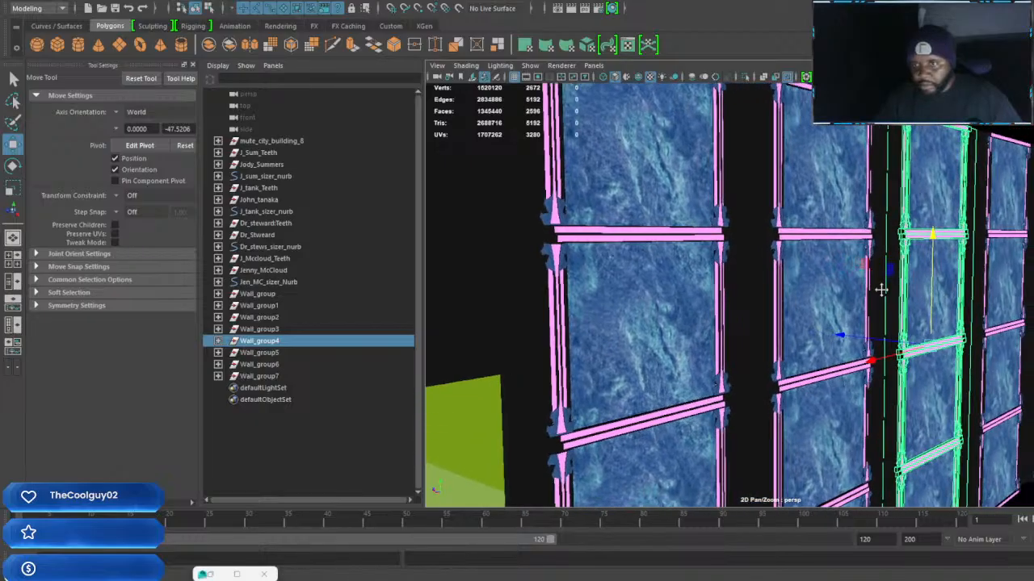
pyautogui.click(866, 280)
pyautogui.press('Up')
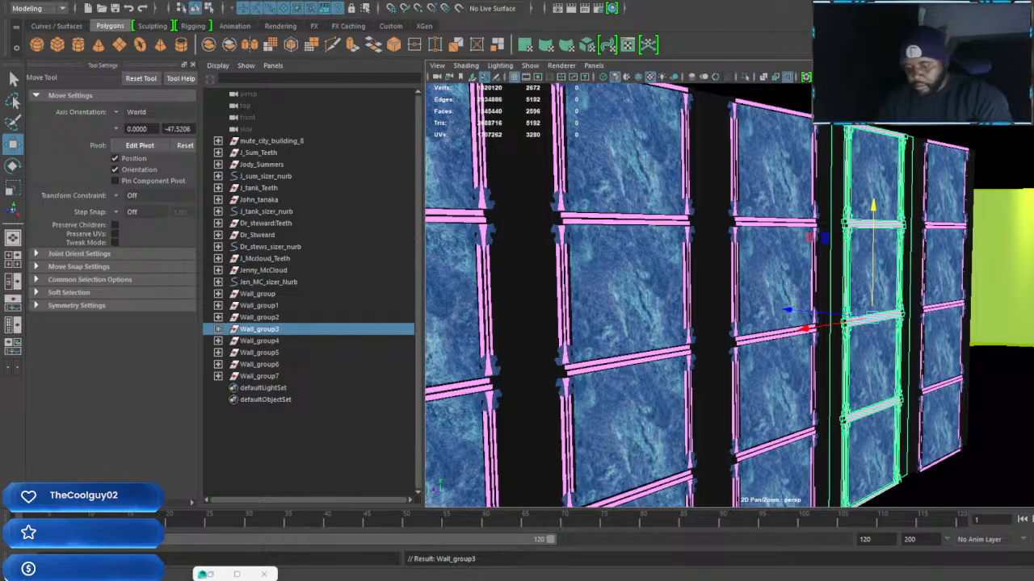
pyautogui.click(954, 310)
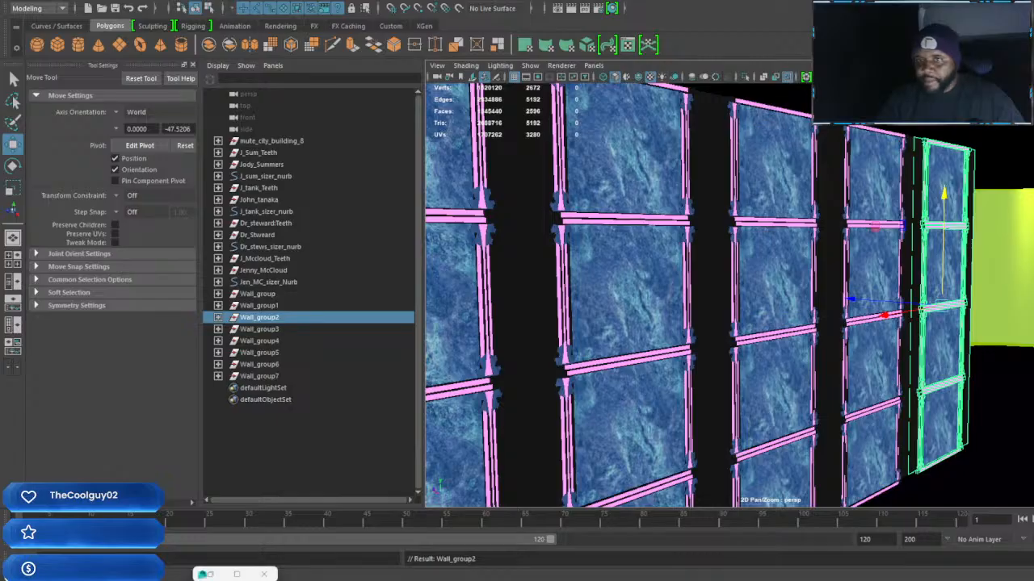
pyautogui.keyDown('alt'); pyautogui.moveTo(517, 363); pyautogui.dragTo(735, 393); pyautogui.keyUp('alt')
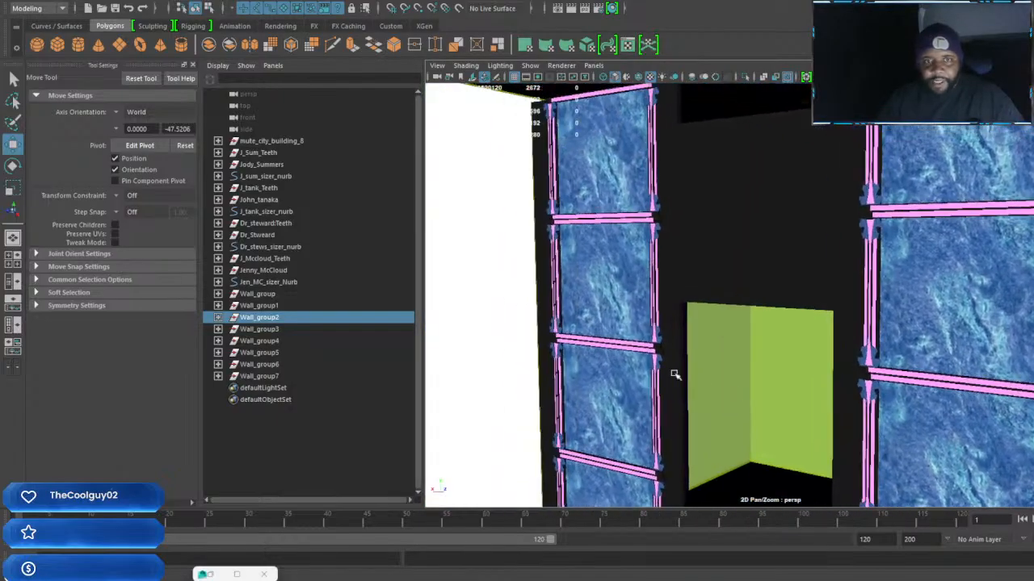
pyautogui.click(639, 336)
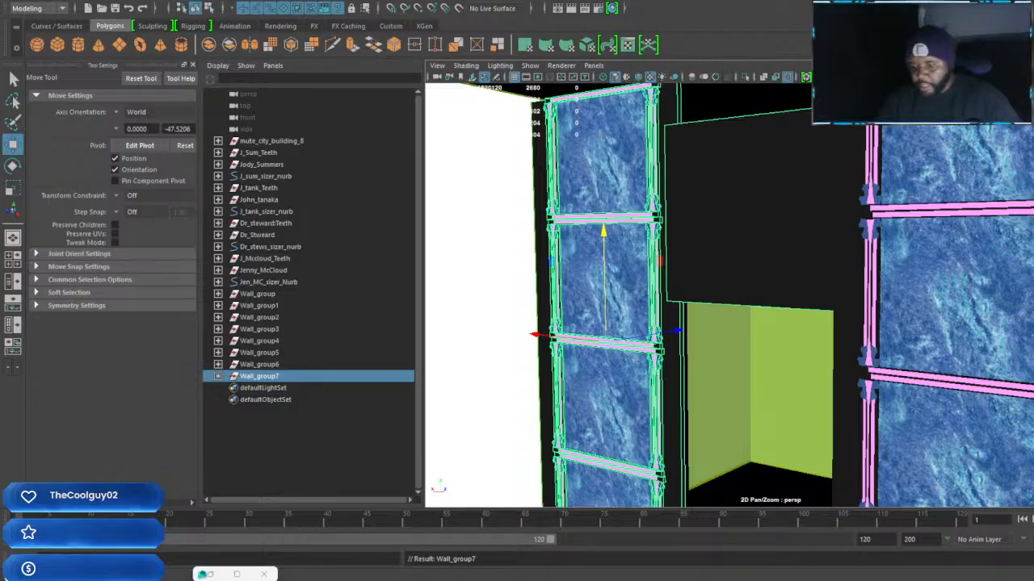
# Raise the black block in the doorway opening until its upper edge meets the tops of the neighbouring columns
pyautogui.moveTo(815, 286)
pyautogui.keyDown('alt'); pyautogui.mouseDown()
pyautogui.moveTo(786, 293)
pyautogui.moveTo(877, 282)
pyautogui.moveTo(884, 331)
pyautogui.moveTo(853, 323)
pyautogui.moveTo(838, 288)
pyautogui.mouseUp(); pyautogui.keyUp('alt')
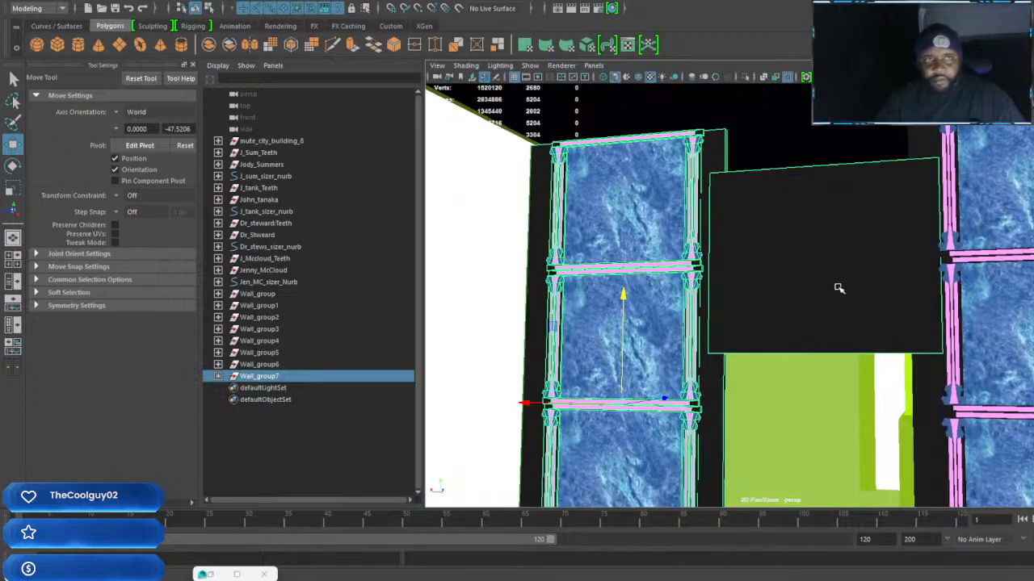
pyautogui.click(837, 288)
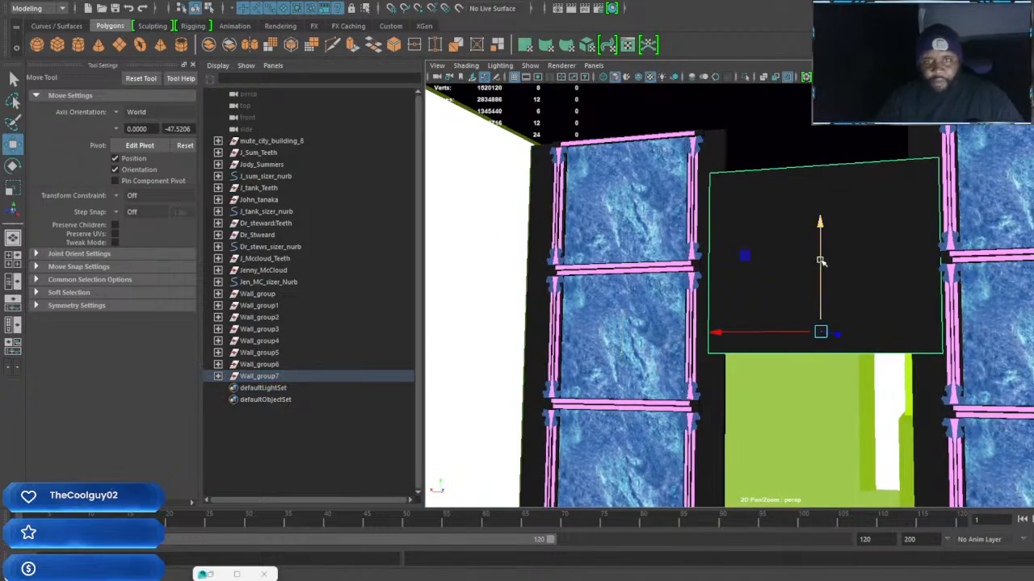
pyautogui.moveTo(821, 223); pyautogui.dragTo(822, 174)
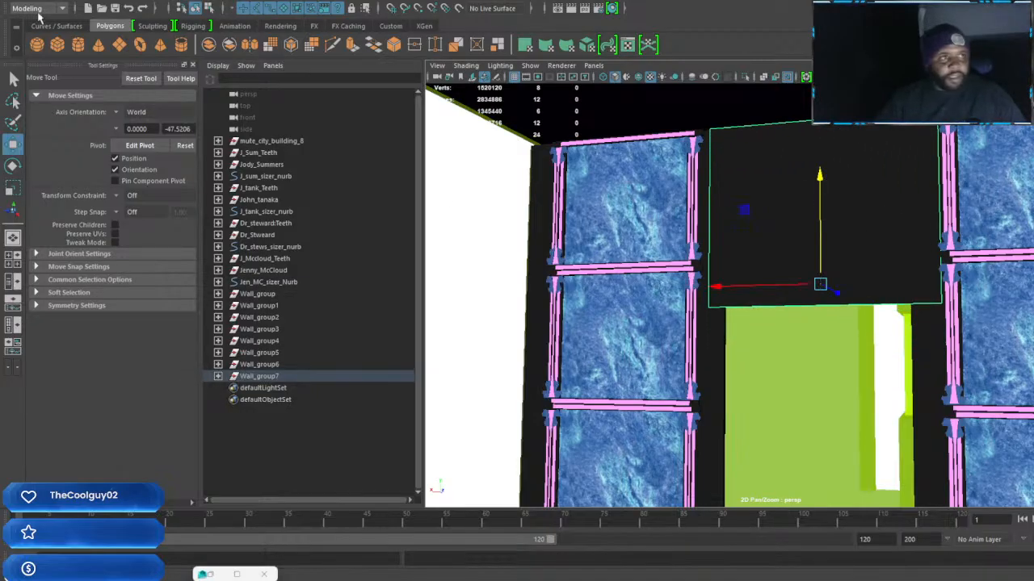
# Save the scene under a new FRZR building file name as Maya Binary in the story mode placement folder
pyautogui.click(14, 1)
pyautogui.click(37, 50)
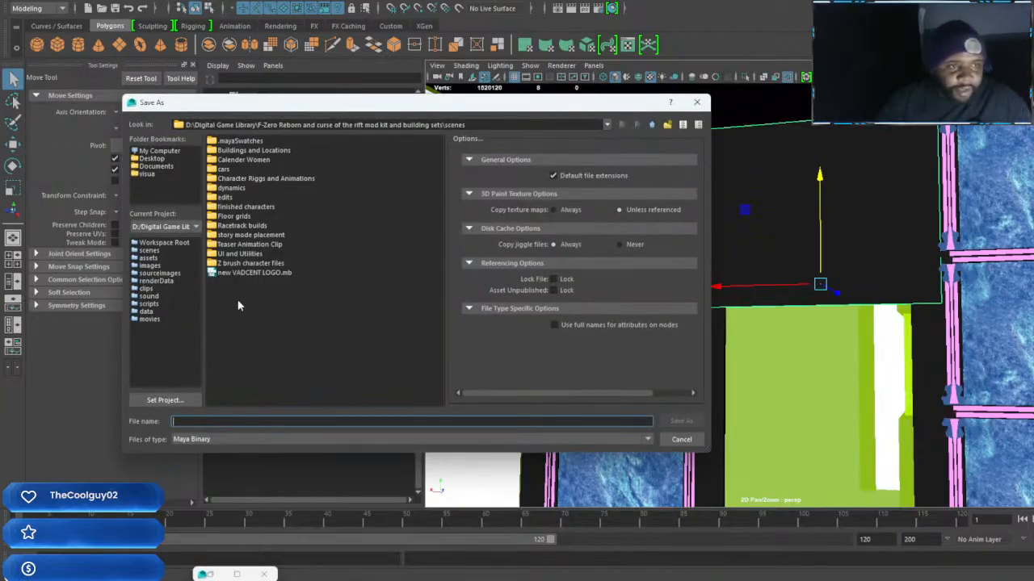
pyautogui.doubleClick(261, 236)
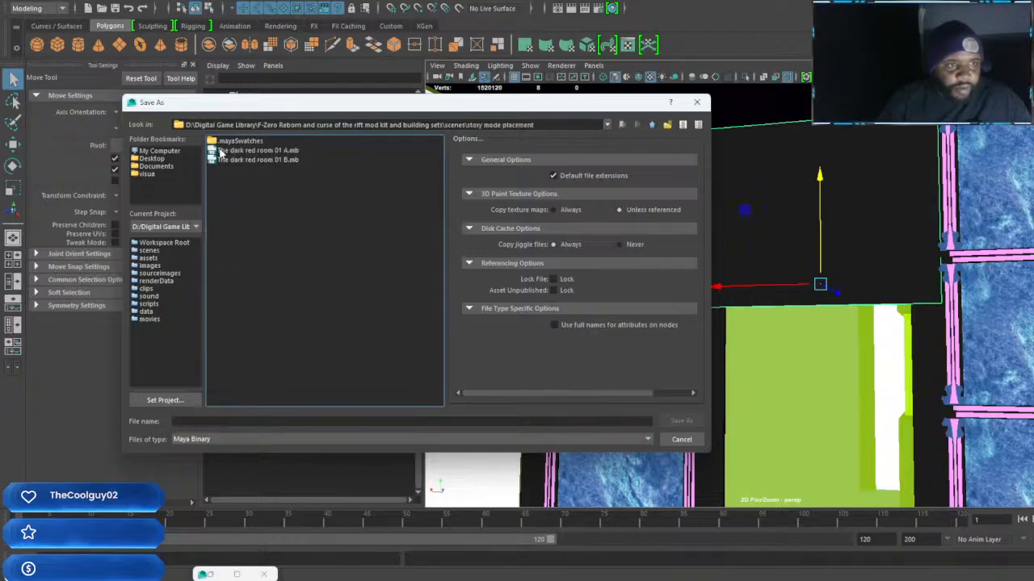
pyautogui.click(194, 420)
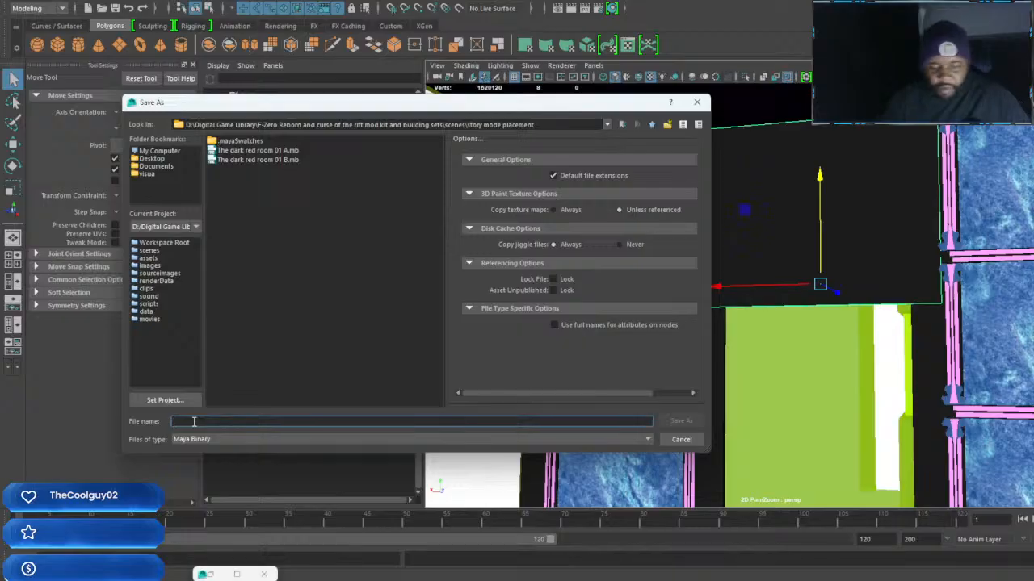
pyautogui.write('FRZR Building 0')
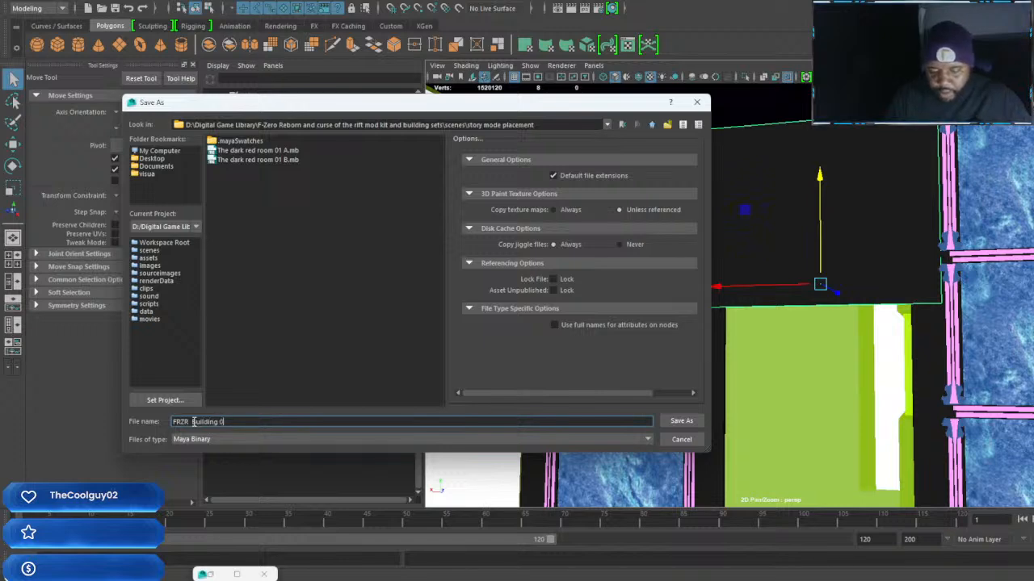
pyautogui.press('Return')
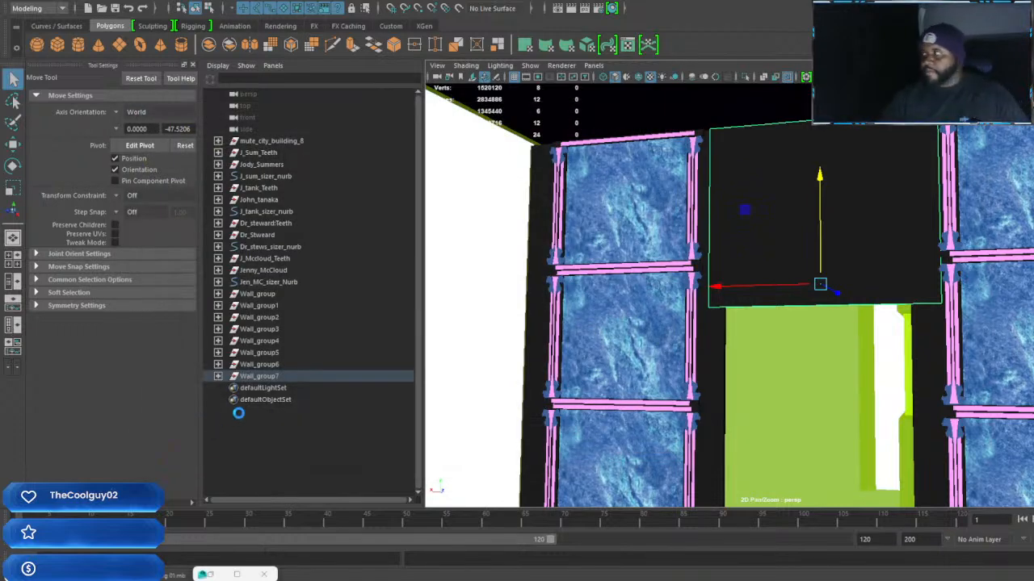
# Duplicate the black block above the doorway and move the copy straight down below the original
pyautogui.keyDown('alt'); pyautogui.moveTo(788, 380); pyautogui.dragTo(618, 275, button='middle'); pyautogui.keyUp('alt')
pyautogui.keyDown('alt'); pyautogui.moveTo(619, 275); pyautogui.dragTo(681, 277); pyautogui.keyUp('alt')
pyautogui.keyDown('alt'); pyautogui.moveTo(681, 277); pyautogui.dragTo(745, 316, button='middle'); pyautogui.keyUp('alt')
pyautogui.keyDown('alt'); pyautogui.moveTo(745, 316); pyautogui.dragTo(764, 304); pyautogui.keyUp('alt')
pyautogui.keyDown('alt'); pyautogui.moveTo(764, 304); pyautogui.dragTo(645, 204, button='middle'); pyautogui.keyUp('alt')
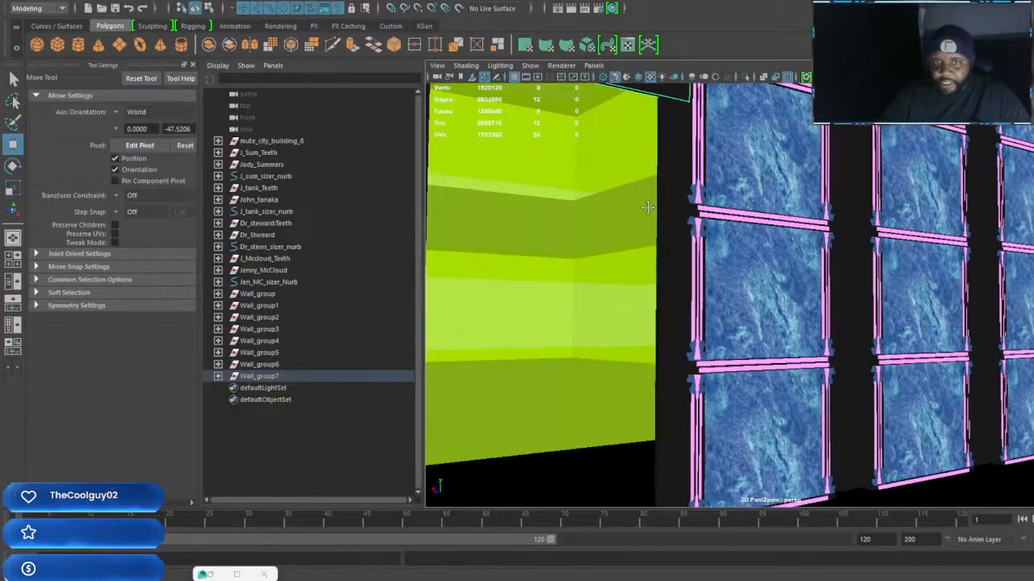
pyautogui.keyDown('alt'); pyautogui.moveTo(646, 203); pyautogui.dragTo(721, 270); pyautogui.keyUp('alt')
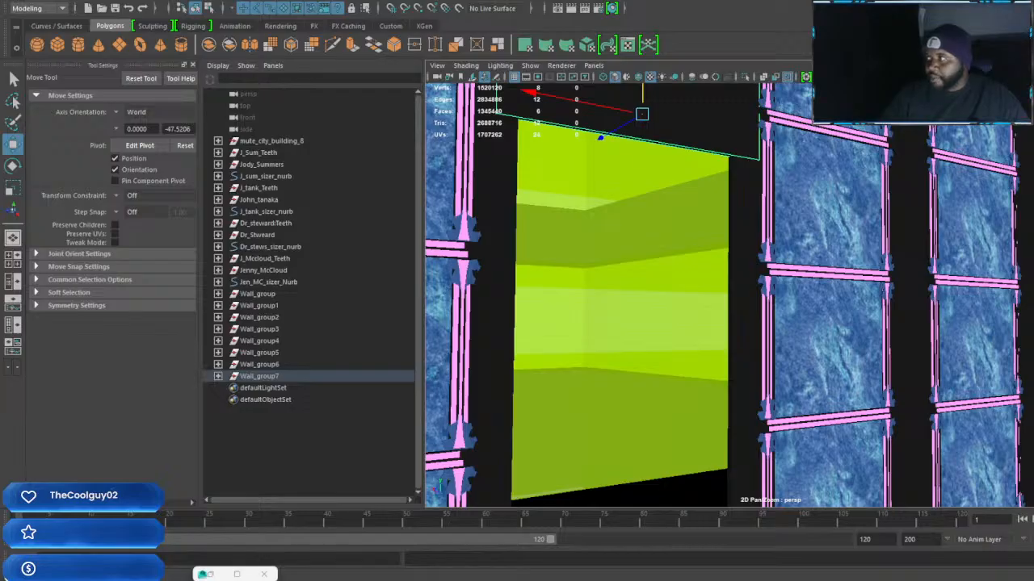
pyautogui.keyDown('alt'); pyautogui.moveTo(746, 212); pyautogui.dragTo(805, 251); pyautogui.keyUp('alt')
pyautogui.hotkey('ctrl', 'd')
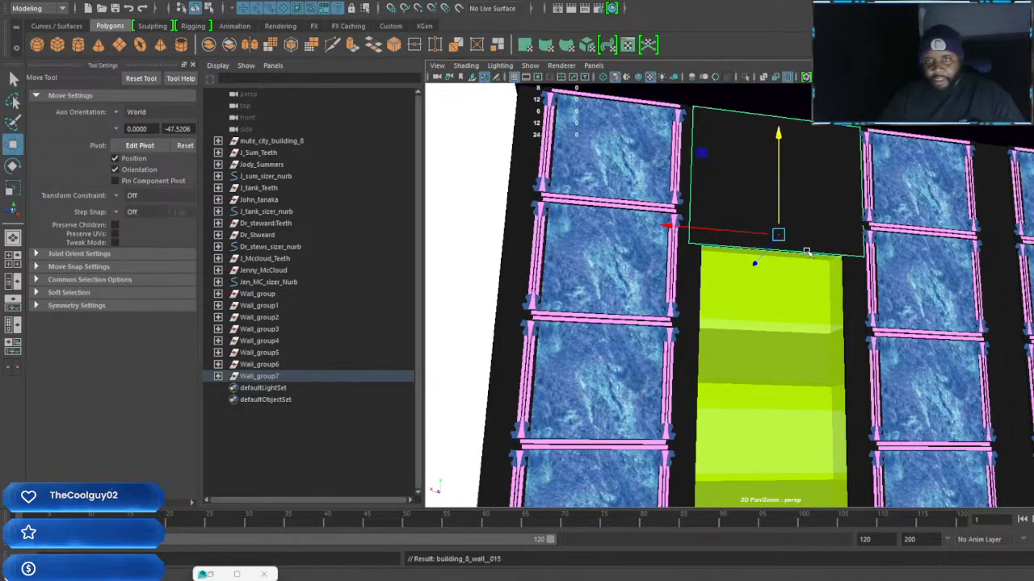
pyautogui.moveTo(780, 133); pyautogui.dragTo(776, 266)
# Scale the copied black block shorter and position it vertically against the underside of the upper block
pyautogui.keyDown('alt'); pyautogui.moveTo(824, 349); pyautogui.dragTo(831, 302, button='middle'); pyautogui.keyUp('alt')
pyautogui.keyDown('alt'); pyautogui.moveTo(831, 302); pyautogui.dragTo(863, 320); pyautogui.keyUp('alt')
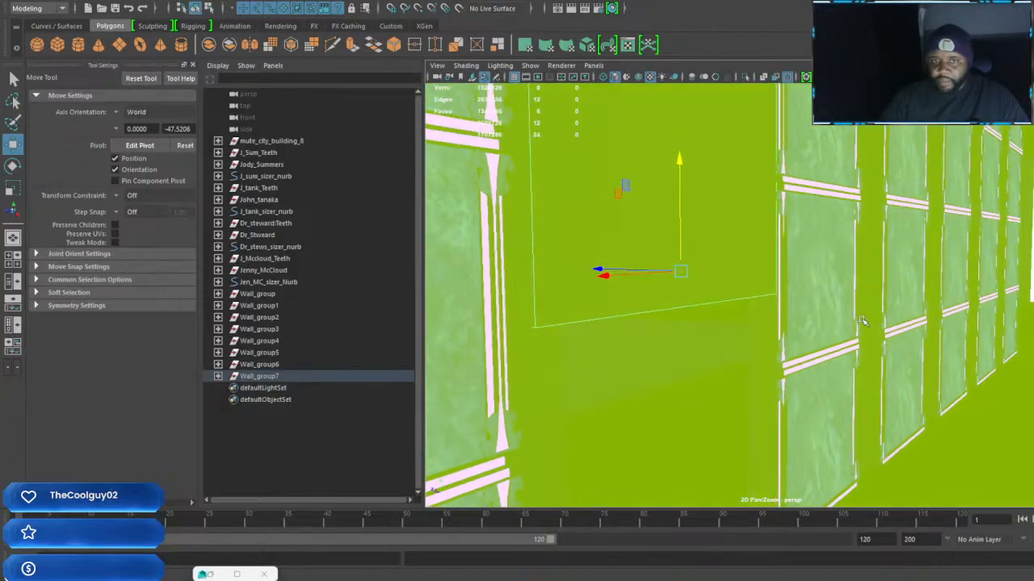
pyautogui.press('r')
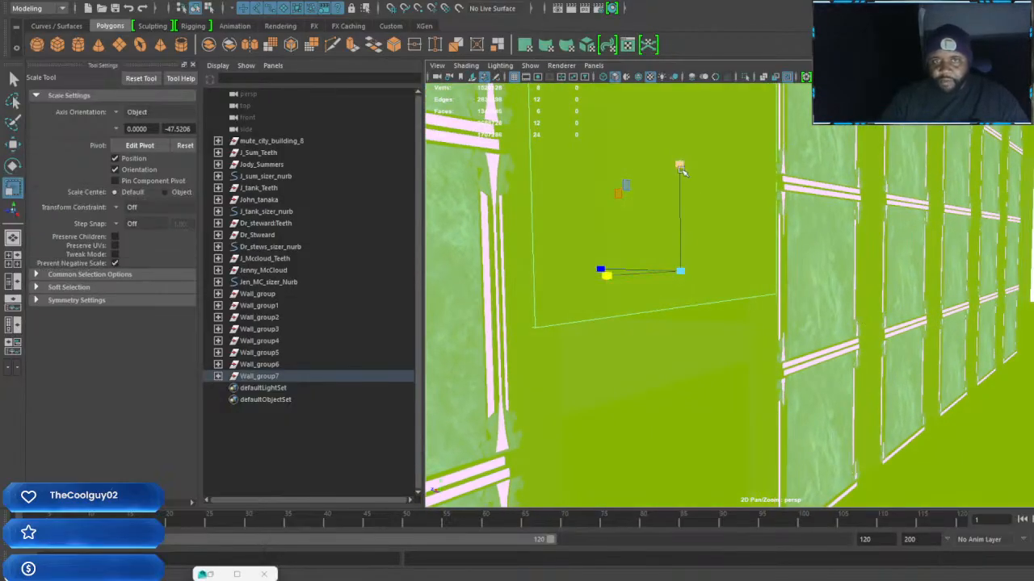
pyautogui.keyDown('alt'); pyautogui.moveTo(681, 207); pyautogui.dragTo(768, 302); pyautogui.keyUp('alt')
pyautogui.press('w')
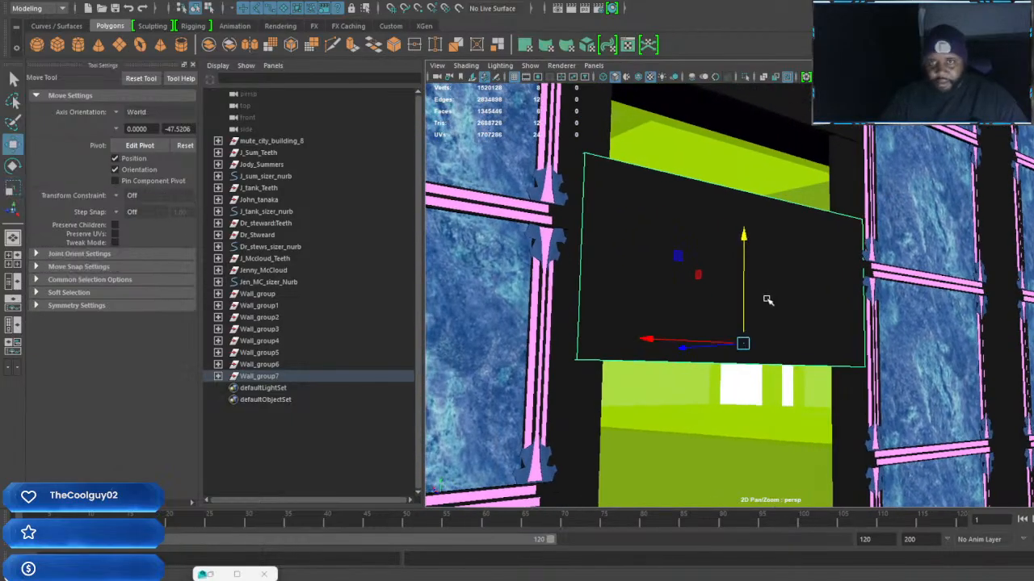
pyautogui.moveTo(744, 251); pyautogui.dragTo(775, 326)
# Duplicate the lower black block, move the copy down into the doorway, stretch it to door height and narrow it slightly
pyautogui.hotkey('shift', 'd')
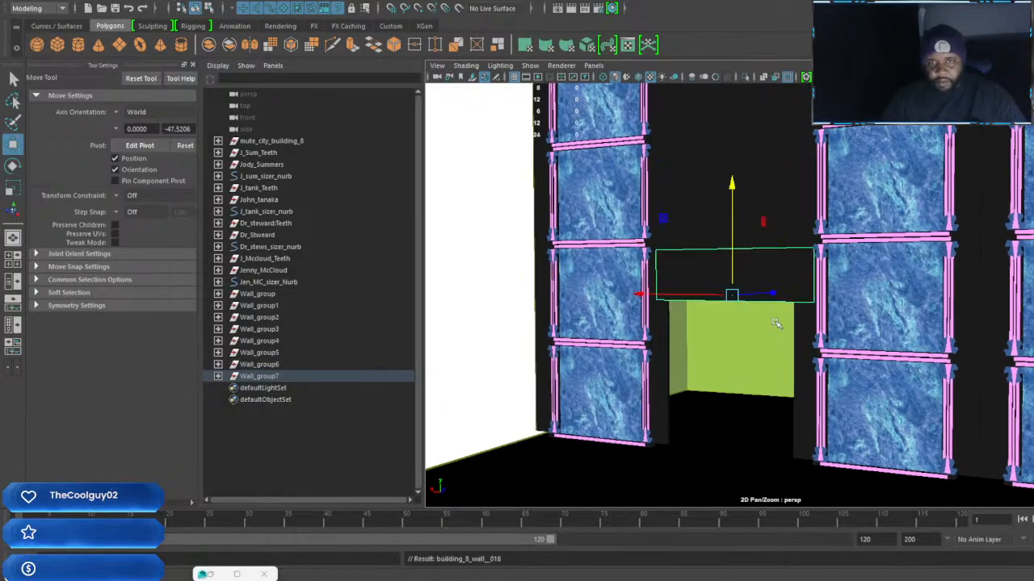
pyautogui.hotkey('ctrl', 'z')
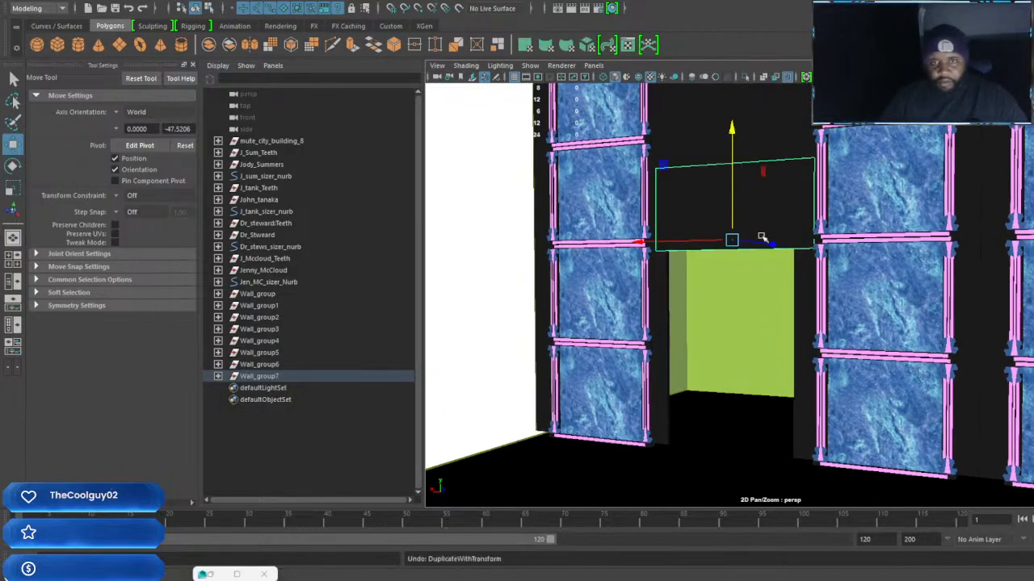
pyautogui.click(729, 328)
pyautogui.click(753, 243)
pyautogui.keyDown('alt'); pyautogui.moveTo(774, 288); pyautogui.dragTo(758, 295); pyautogui.keyUp('alt')
pyautogui.hotkey('ctrl', 'd')
pyautogui.moveTo(738, 127); pyautogui.dragTo(730, 158)
pyautogui.press('r')
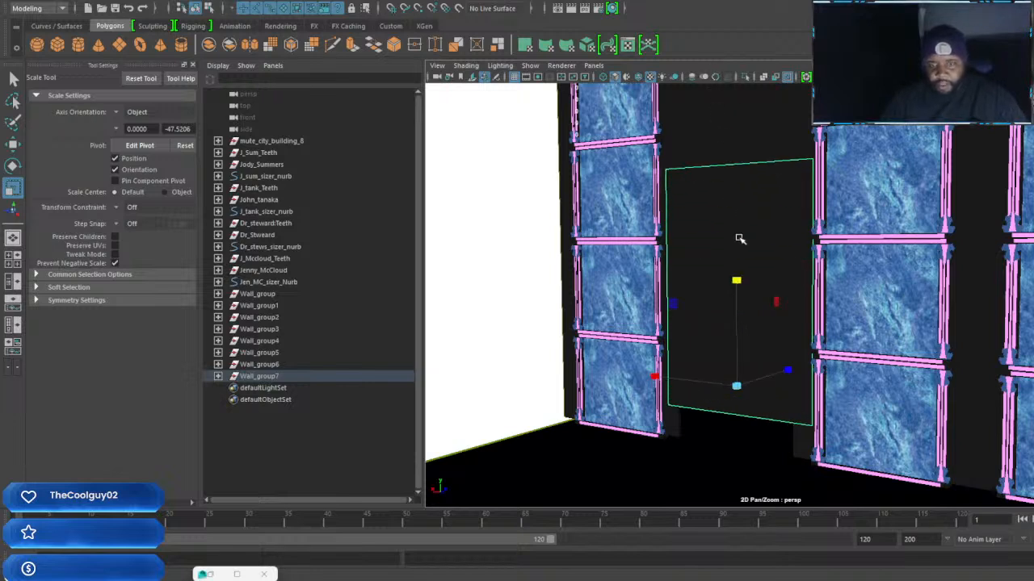
pyautogui.moveTo(654, 377); pyautogui.dragTo(667, 380)
pyautogui.press('w')
pyautogui.moveTo(734, 274); pyautogui.dragTo(714, 314)
# Try to narrow the black door block slightly further in width
pyautogui.keyDown('alt'); pyautogui.moveTo(802, 391); pyautogui.dragTo(801, 350, button='middle'); pyautogui.keyUp('alt')
pyautogui.scroll(3, 800, 351)
pyautogui.keyDown('alt'); pyautogui.moveTo(800, 351); pyautogui.dragTo(790, 348); pyautogui.keyUp('alt')
pyautogui.keyDown('alt'); pyautogui.moveTo(789, 348); pyautogui.dragTo(819, 324, button='middle'); pyautogui.keyUp('alt')
pyautogui.scroll(-2, 807, 341)
pyautogui.keyDown('alt'); pyautogui.moveTo(808, 342); pyautogui.dragTo(779, 355); pyautogui.keyUp('alt')
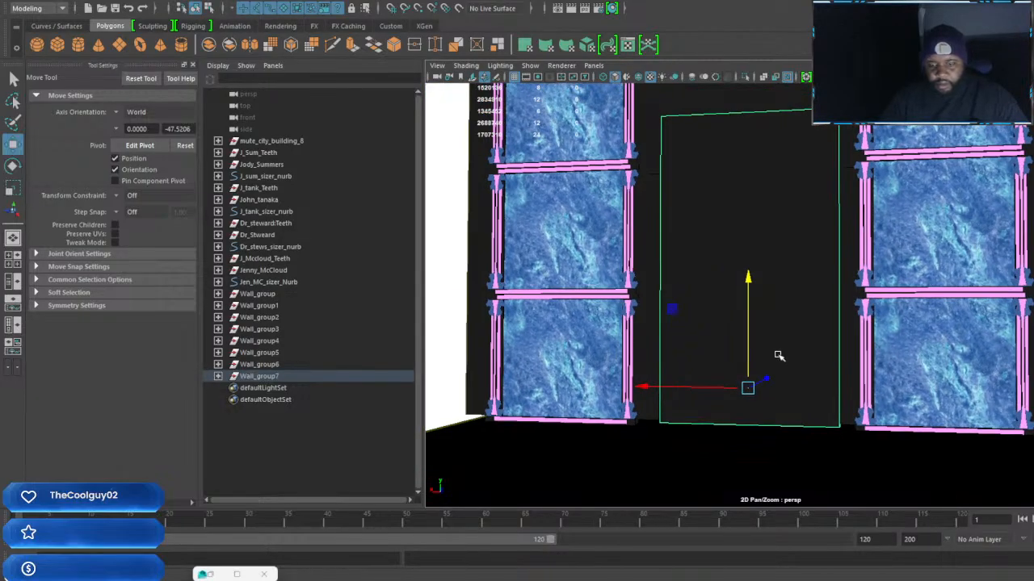
pyautogui.press('r')
pyautogui.moveTo(648, 387); pyautogui.dragTo(654, 389)
pyautogui.hotkey('ctrl', 'z')
# Shift the black door block sideways and adjust its height position to fit the opening between the two columns
pyautogui.keyDown('alt'); pyautogui.moveTo(736, 378); pyautogui.dragTo(771, 376); pyautogui.keyUp('alt')
pyautogui.press('w')
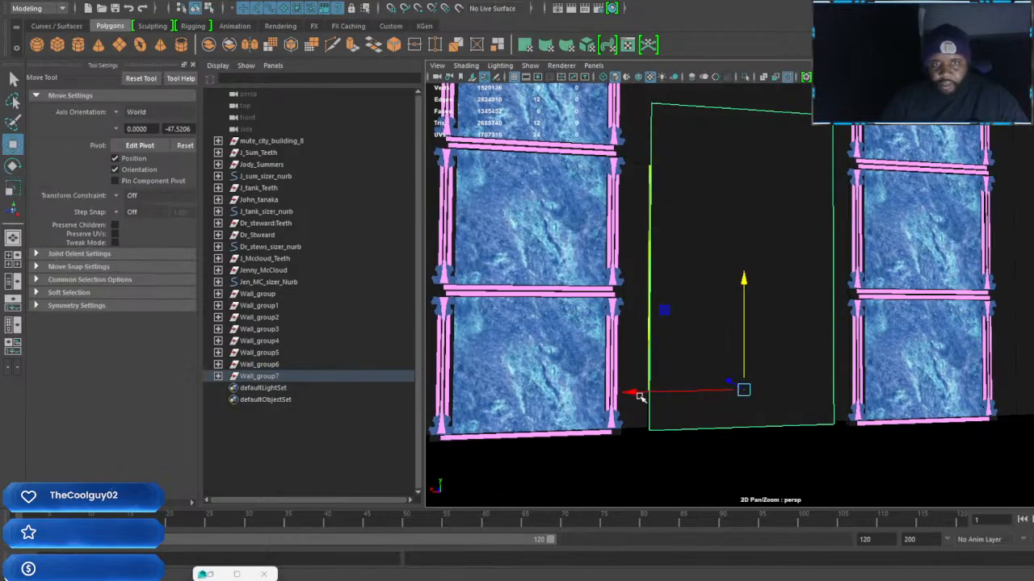
pyautogui.keyDown('alt'); pyautogui.moveTo(623, 392); pyautogui.dragTo(751, 382); pyautogui.keyUp('alt')
pyautogui.moveTo(741, 282)
pyautogui.mouseDown()
pyautogui.moveTo(740, 358)
pyautogui.moveTo(734, 261)
pyautogui.moveTo(731, 288)
pyautogui.mouseUp()
pyautogui.press('r')
pyautogui.press('w')
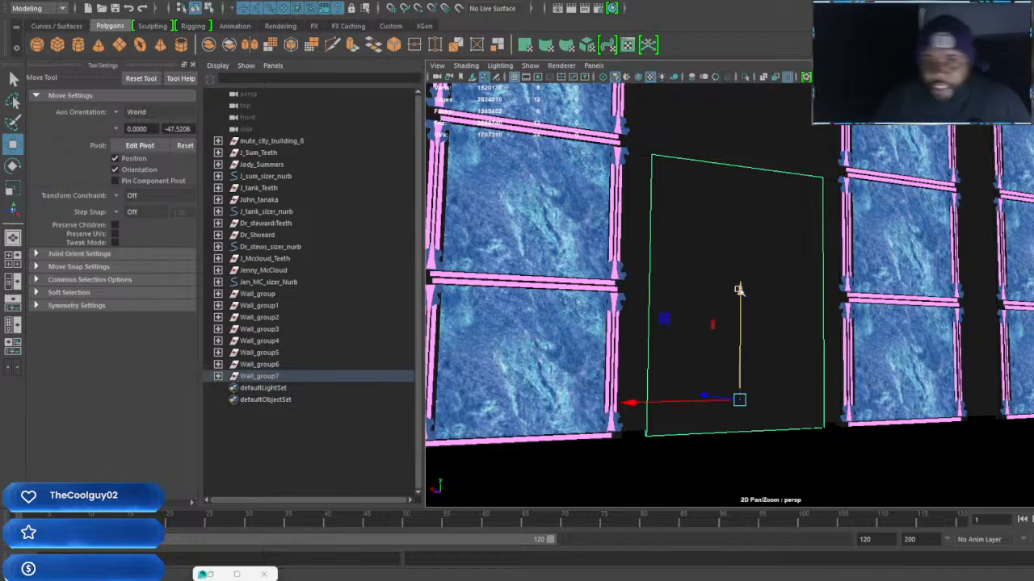
pyautogui.moveTo(765, 330)
pyautogui.keyDown('alt'); pyautogui.mouseDown()
pyautogui.moveTo(678, 332)
pyautogui.moveTo(734, 340)
pyautogui.moveTo(740, 362)
pyautogui.moveTo(750, 335)
pyautogui.mouseUp(); pyautogui.keyUp('alt')
pyautogui.keyDown('shift'); pyautogui.moveTo(769, 270); pyautogui.dragTo(769, 294, button='right'); pyautogui.keyUp('shift')
pyautogui.click(770, 293)
pyautogui.keyDown('alt'); pyautogui.moveTo(775, 323); pyautogui.dragTo(624, 315); pyautogui.keyUp('alt')
# Extrude the front and back faces of the door block and scale them inward in width and height to form a border
pyautogui.keyDown('shift'); pyautogui.click(830, 335); pyautogui.keyUp('shift')
pyautogui.keyDown('alt'); pyautogui.moveTo(825, 342); pyautogui.dragTo(784, 369); pyautogui.keyUp('alt')
pyautogui.scroll(2, 785, 370)
pyautogui.keyDown('shift'); pyautogui.rightClick(825, 354); pyautogui.keyUp('shift')
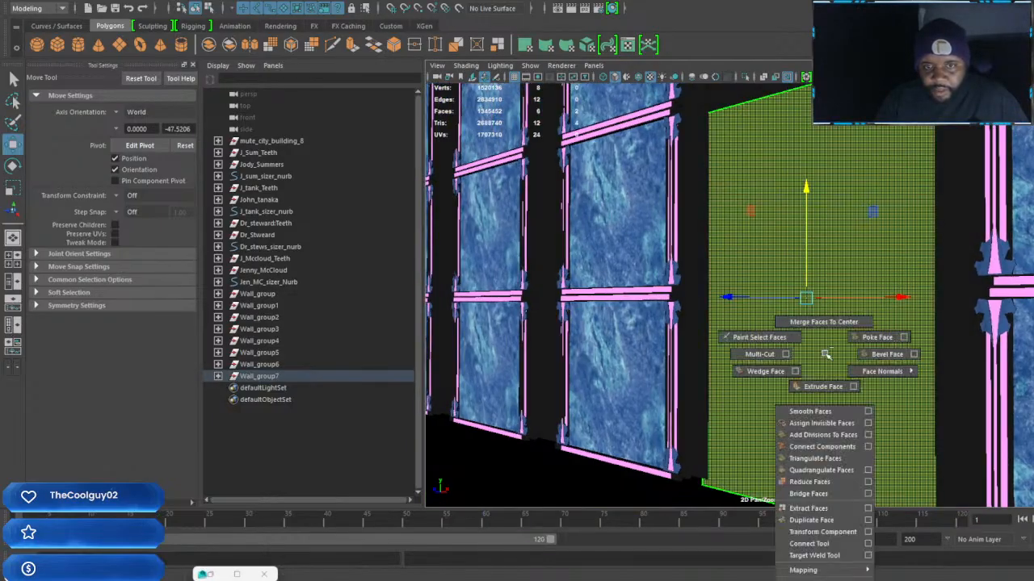
pyautogui.keyDown('shift'); pyautogui.moveTo(824, 376); pyautogui.dragTo(823, 377, button='right'); pyautogui.keyUp('shift')
pyautogui.keyDown('alt'); pyautogui.moveTo(823, 372); pyautogui.dragTo(660, 267); pyautogui.keyUp('alt')
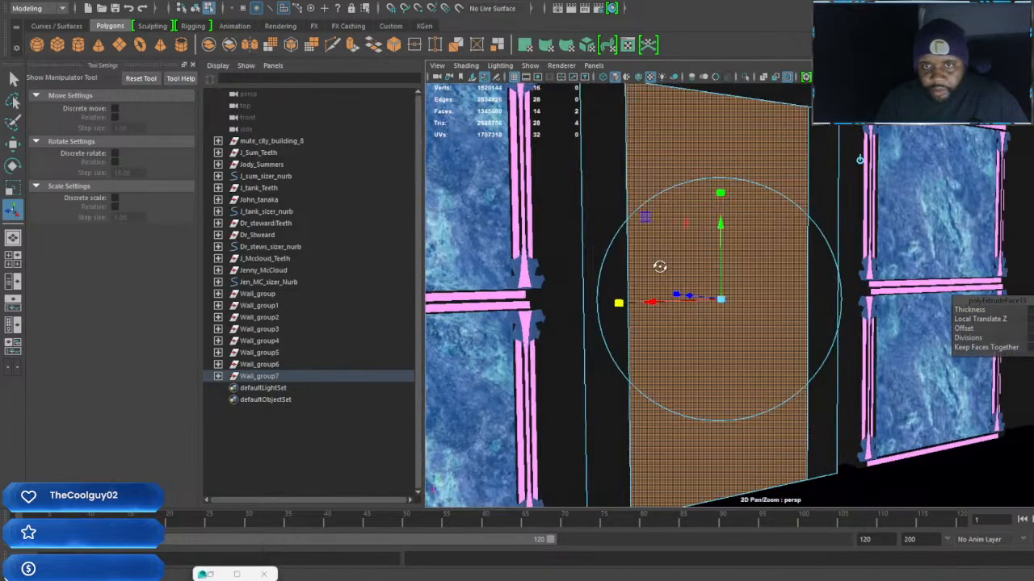
pyautogui.moveTo(720, 193); pyautogui.dragTo(774, 276)
# Extrude the door block's inset faces again and scale them inward in width and height for a second border
pyautogui.hotkey('ctrl', 'e')
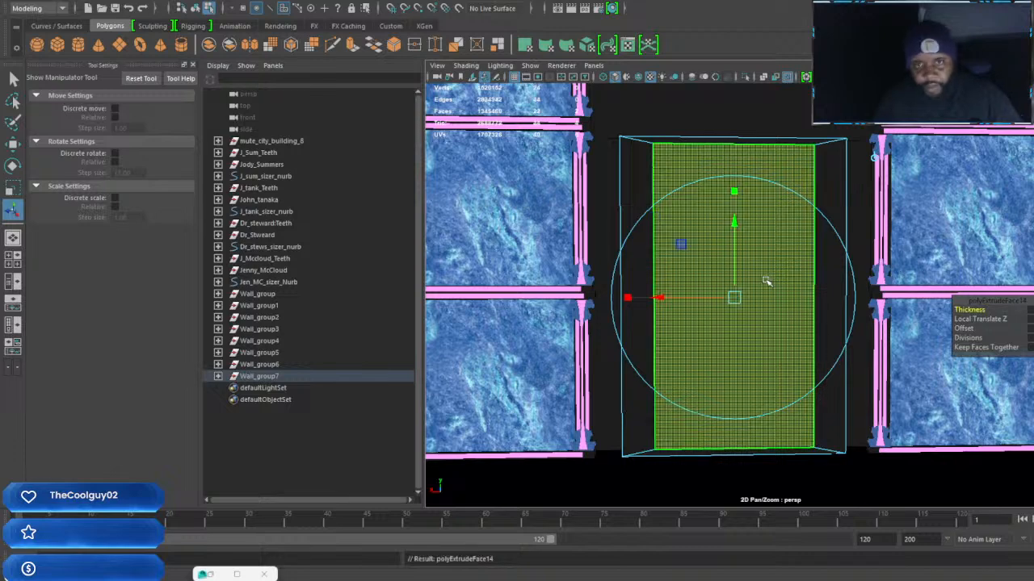
pyautogui.moveTo(629, 297); pyautogui.dragTo(671, 298)
pyautogui.moveTo(732, 192); pyautogui.dragTo(733, 201)
pyautogui.scroll(5, 759, 272)
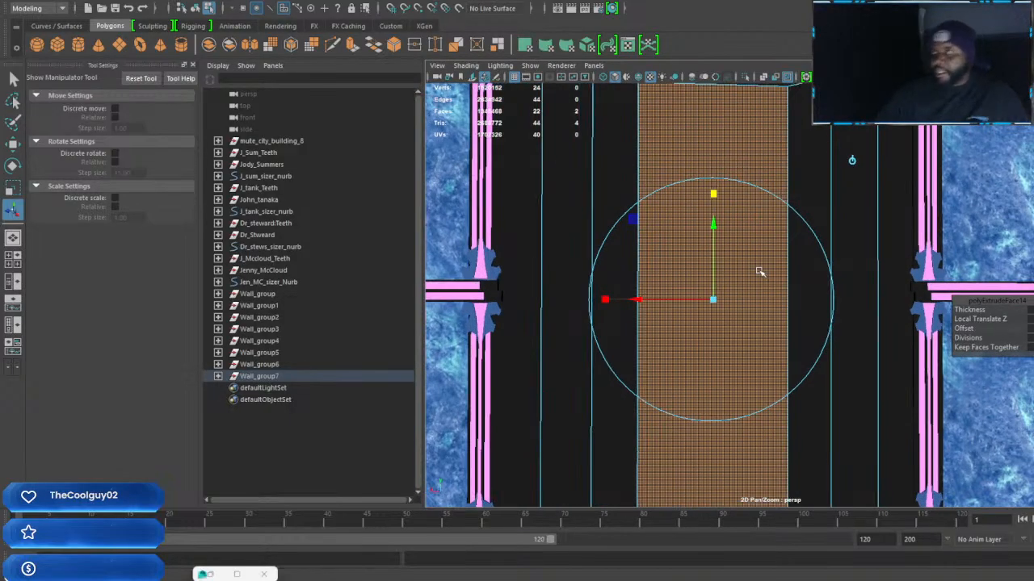
# Extrude the door's inset front and back faces again and scale them inward for a third, innermost border
pyautogui.moveTo(759, 273)
pyautogui.keyDown('alt'); pyautogui.mouseDown()
pyautogui.moveTo(783, 282)
pyautogui.moveTo(754, 277)
pyautogui.mouseUp(); pyautogui.keyUp('alt')
pyautogui.hotkey('ctrl', 'e')
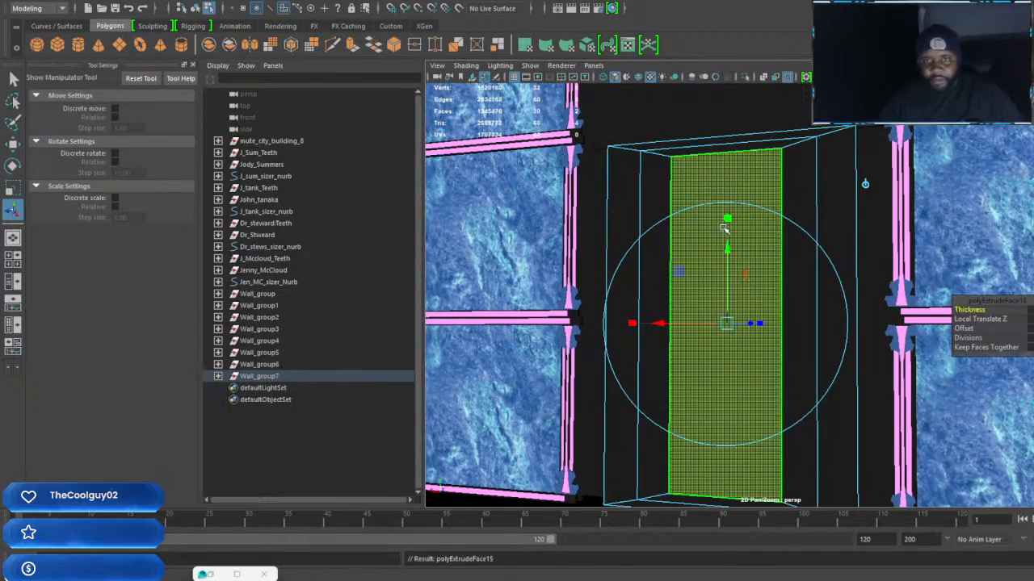
pyautogui.moveTo(727, 218); pyautogui.dragTo(726, 249)
pyautogui.keyDown('alt'); pyautogui.moveTo(732, 300); pyautogui.dragTo(806, 383); pyautogui.keyUp('alt')
# Select the seven vertical strip faces plus the innermost upper and lower border faces on both sides of the door
pyautogui.click(825, 399)
pyautogui.keyDown('shift'); pyautogui.click(797, 394); pyautogui.keyUp('shift')
pyautogui.keyDown('shift'); pyautogui.click(750, 386); pyautogui.keyUp('shift')
pyautogui.keyDown('shift'); pyautogui.click(721, 372); pyautogui.keyUp('shift')
pyautogui.keyDown('shift'); pyautogui.click(683, 388); pyautogui.keyUp('shift')
pyautogui.keyDown('shift'); pyautogui.click(634, 410); pyautogui.keyUp('shift')
pyautogui.keyDown('shift'); pyautogui.click(611, 415); pyautogui.keyUp('shift')
pyautogui.keyDown('alt'); pyautogui.moveTo(794, 397); pyautogui.dragTo(731, 367); pyautogui.keyUp('alt')
pyautogui.keyDown('shift'); pyautogui.click(726, 364); pyautogui.keyUp('shift')
pyautogui.keyDown('shift'); pyautogui.click(751, 363); pyautogui.keyUp('shift')
pyautogui.keyDown('shift'); pyautogui.click(793, 369); pyautogui.keyUp('shift')
pyautogui.keyDown('shift'); pyautogui.click(837, 369); pyautogui.keyUp('shift')
pyautogui.keyDown('shift'); pyautogui.click(884, 379); pyautogui.keyUp('shift')
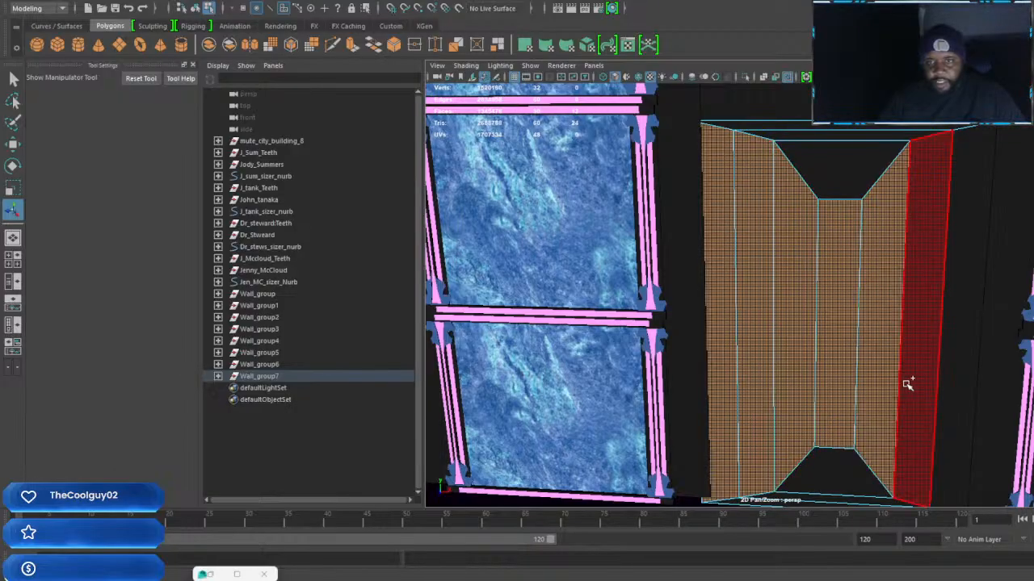
pyautogui.keyDown('shift'); pyautogui.click(948, 418); pyautogui.keyUp('shift')
pyautogui.keyDown('alt'); pyautogui.moveTo(928, 404); pyautogui.dragTo(909, 383); pyautogui.keyUp('alt')
pyautogui.keyDown('shift'); pyautogui.click(831, 180); pyautogui.keyUp('shift')
pyautogui.keyDown('shift'); pyautogui.click(834, 469); pyautogui.keyUp('shift')
pyautogui.keyDown('alt'); pyautogui.moveTo(963, 473); pyautogui.dragTo(745, 428); pyautogui.keyUp('alt')
pyautogui.keyDown('shift'); pyautogui.click(722, 174); pyautogui.keyUp('shift')
pyautogui.keyDown('shift'); pyautogui.click(708, 464); pyautogui.keyUp('shift')
# Extrude the selected door faces with Keep Faces Together off and offset each one inward to leave a frame around it
pyautogui.keyDown('alt'); pyautogui.moveTo(709, 461); pyautogui.dragTo(745, 425); pyautogui.keyUp('alt')
pyautogui.scroll(5, 750, 422)
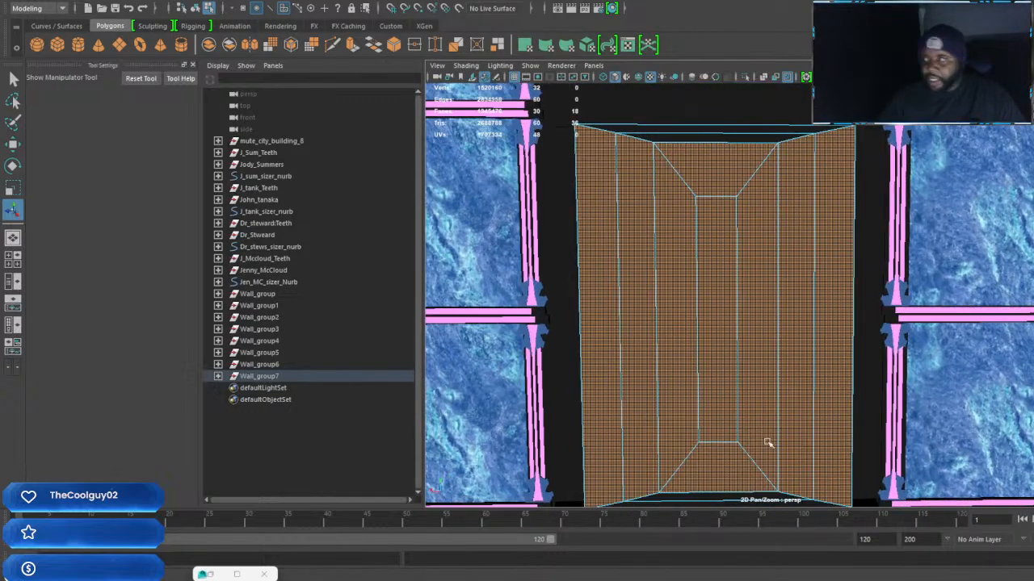
pyautogui.scroll(3, 795, 416)
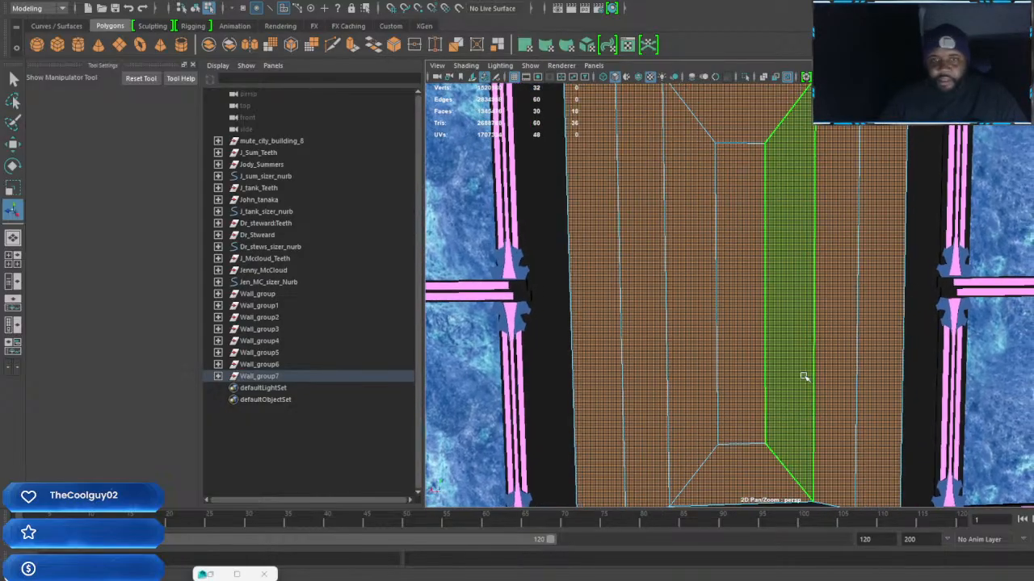
pyautogui.keyDown('shift'); pyautogui.rightClick(799, 343); pyautogui.keyUp('shift')
pyautogui.click(801, 374)
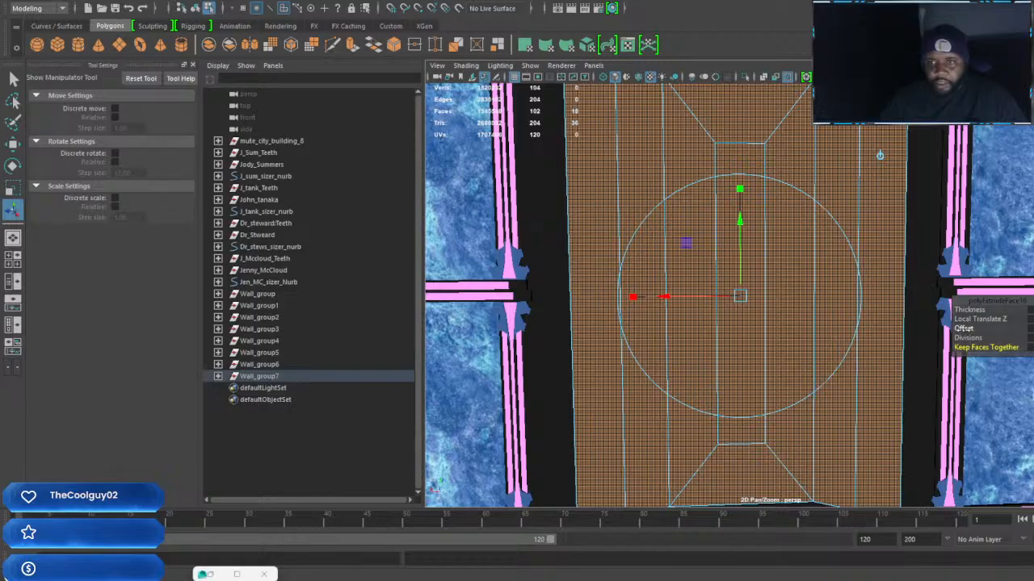
pyautogui.moveTo(963, 328); pyautogui.dragTo(966, 329)
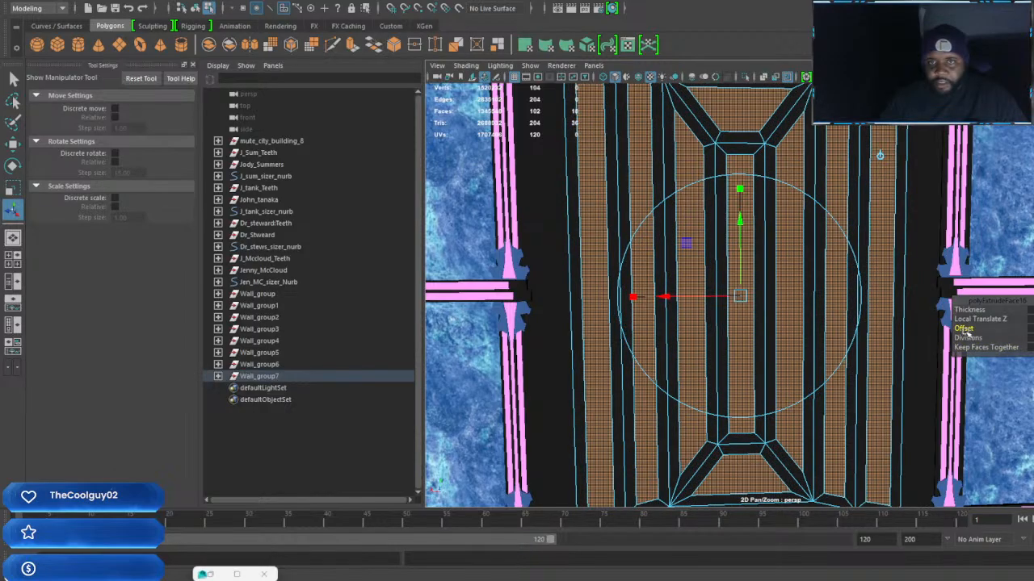
# Extrude the offset door faces once more and push them into the door to form recessed panels
pyautogui.scroll(-3, 839, 326)
pyautogui.keyDown('alt'); pyautogui.moveTo(839, 327); pyautogui.dragTo(787, 313); pyautogui.keyUp('alt')
pyautogui.scroll(3, 786, 313)
pyautogui.keyDown('alt'); pyautogui.moveTo(793, 300); pyautogui.dragTo(779, 300, button='middle'); pyautogui.keyUp('alt')
pyautogui.keyDown('alt'); pyautogui.moveTo(779, 301); pyautogui.dragTo(743, 293); pyautogui.keyUp('alt')
pyautogui.click(739, 287)
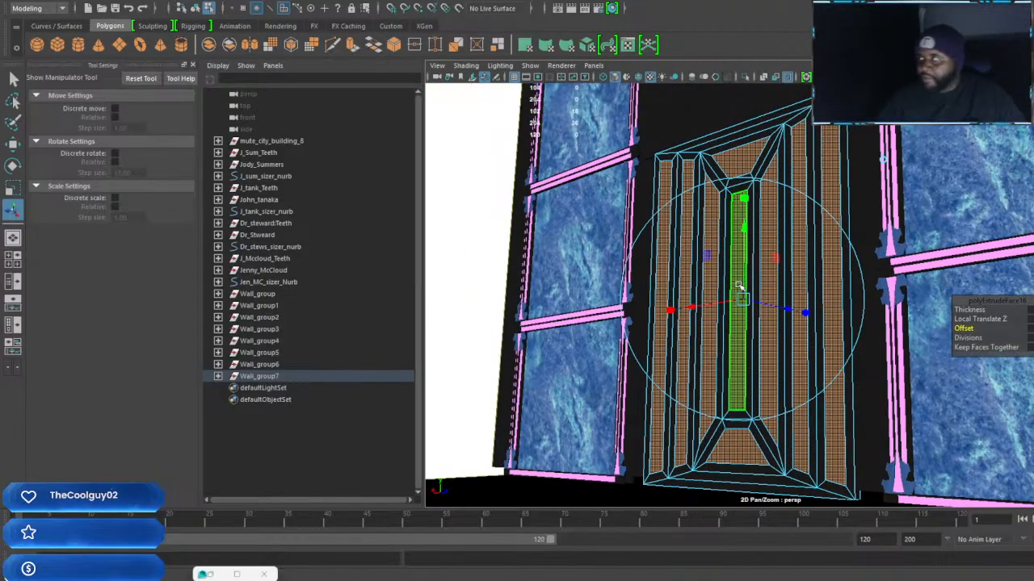
pyautogui.moveTo(758, 323)
pyautogui.keyDown('alt'); pyautogui.mouseDown()
pyautogui.moveTo(722, 331)
pyautogui.moveTo(774, 334)
pyautogui.mouseUp(); pyautogui.keyUp('alt')
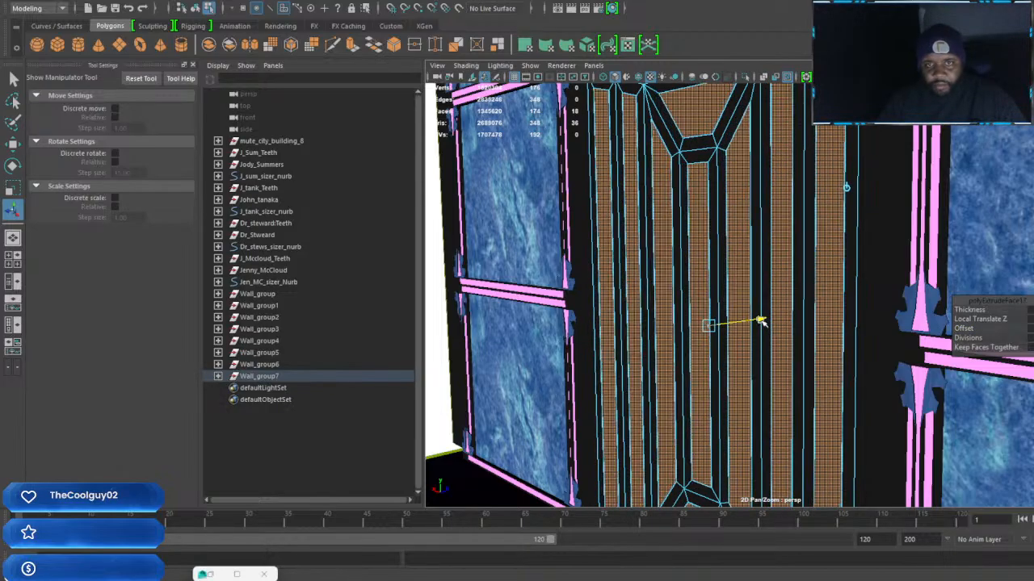
pyautogui.keyDown('alt'); pyautogui.moveTo(765, 302); pyautogui.dragTo(849, 185); pyautogui.keyUp('alt')
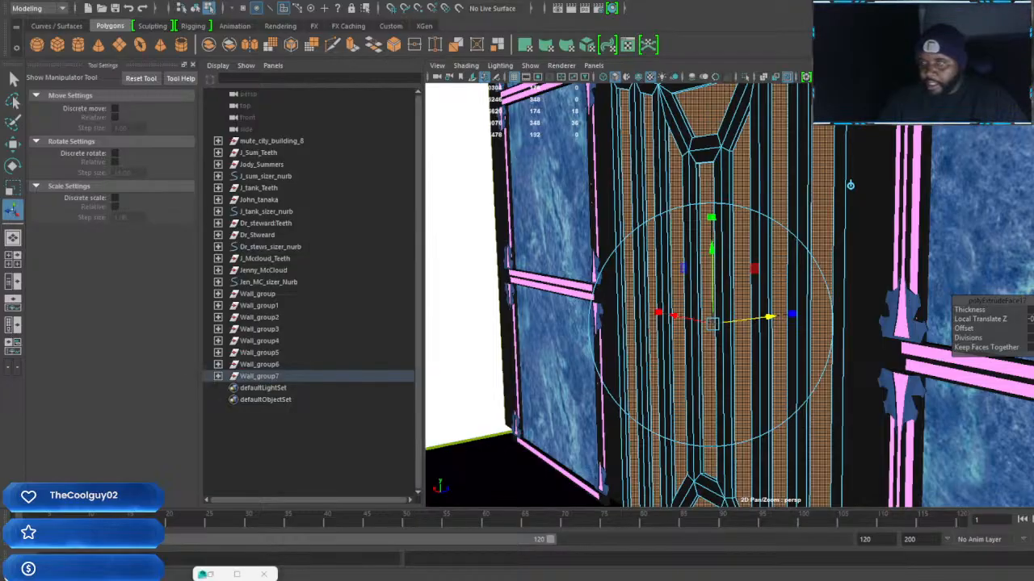
# Assign the pink trim material to the recessed door faces and return to object mode
pyautogui.click(837, 298)
pyautogui.scroll(-2, 837, 298)
pyautogui.keyDown('alt'); pyautogui.moveTo(796, 307); pyautogui.dragTo(882, 316); pyautogui.keyUp('alt')
pyautogui.scroll(-4, 801, 312)
pyautogui.scroll(5, 802, 313)
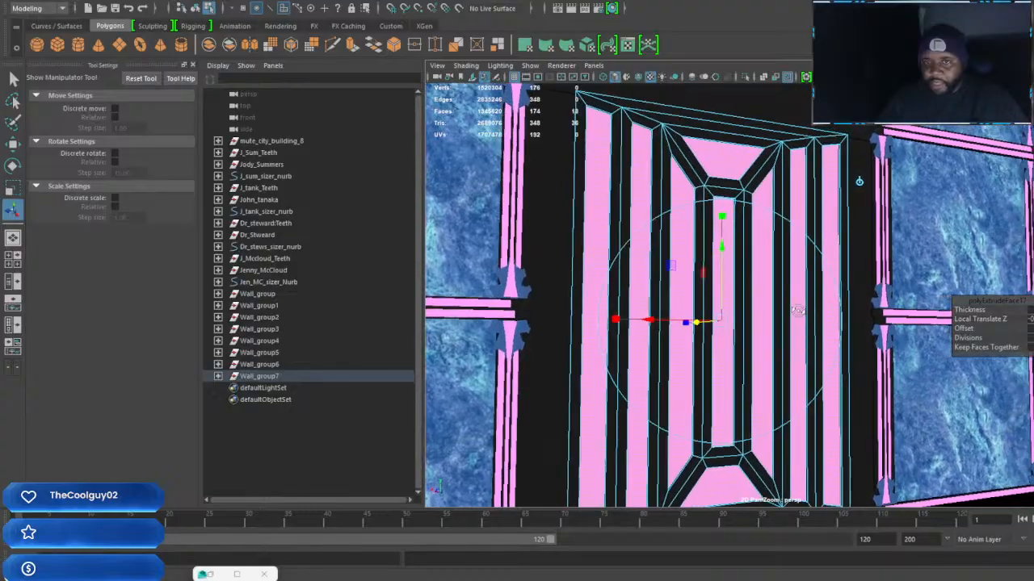
pyautogui.moveTo(797, 309)
pyautogui.keyDown('alt'); pyautogui.mouseDown()
pyautogui.moveTo(812, 316)
pyautogui.moveTo(798, 317)
pyautogui.mouseUp(); pyautogui.keyUp('alt')
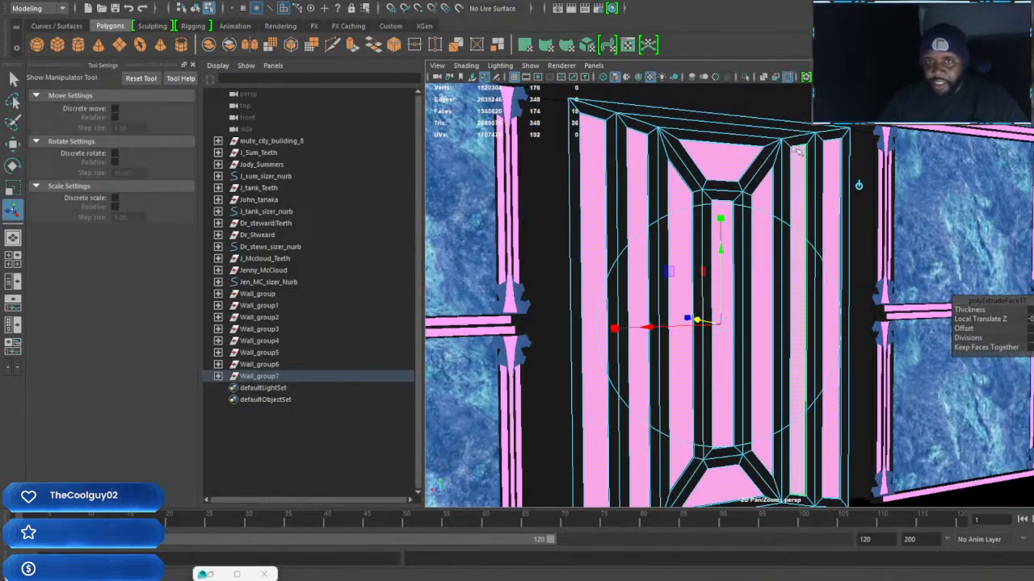
pyautogui.moveTo(809, 133); pyautogui.dragTo(829, 121, button='right')
pyautogui.keyDown('alt'); pyautogui.moveTo(826, 134); pyautogui.dragTo(865, 152); pyautogui.keyUp('alt')
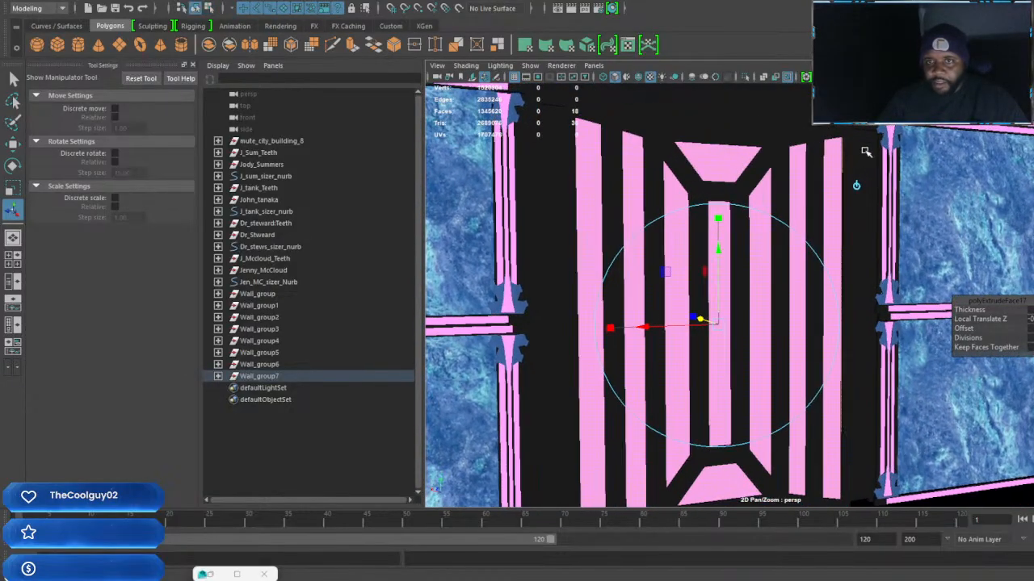
# Select the two plain columns flanking the door and give them the blue material
pyautogui.click(866, 151)
pyautogui.keyDown('alt'); pyautogui.moveTo(863, 217); pyautogui.dragTo(830, 229); pyautogui.keyUp('alt')
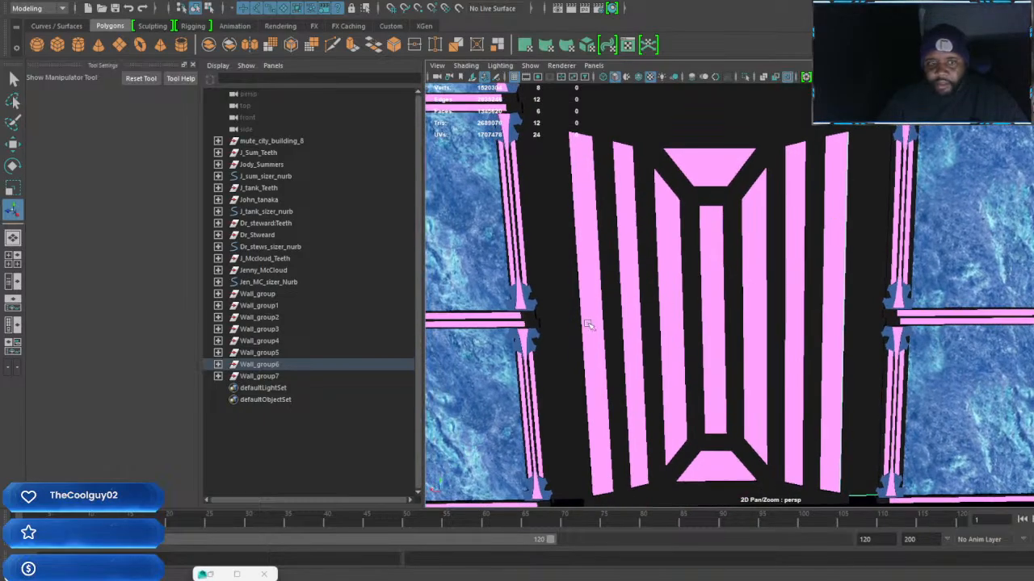
pyautogui.keyDown('shift'); pyautogui.click(560, 317); pyautogui.keyUp('shift')
pyautogui.scroll(-3, 560, 316)
pyautogui.keyDown('alt'); pyautogui.moveTo(560, 316); pyautogui.dragTo(720, 321); pyautogui.keyUp('alt')
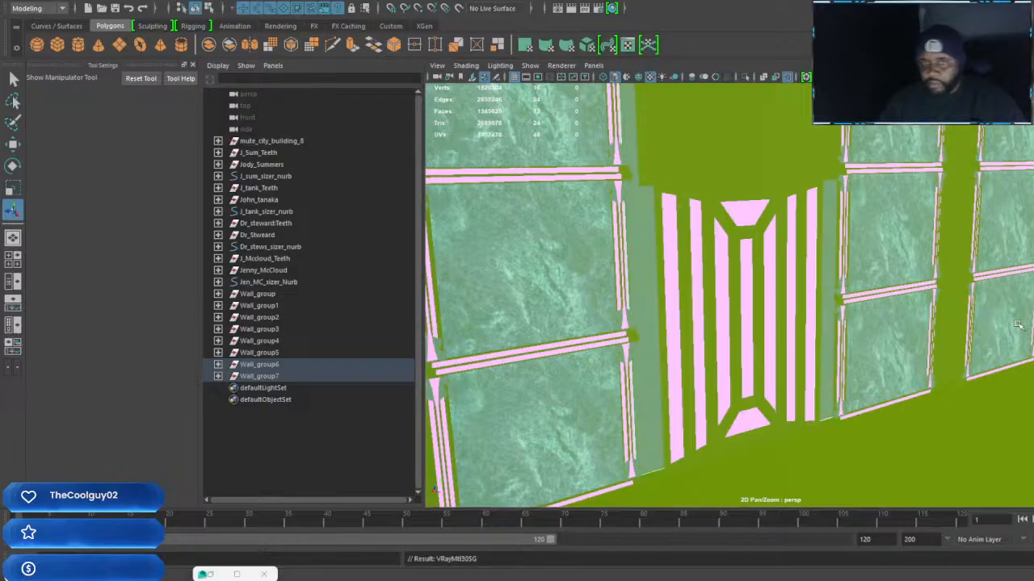
pyautogui.keyDown('alt'); pyautogui.moveTo(850, 334); pyautogui.dragTo(759, 313); pyautogui.keyUp('alt')
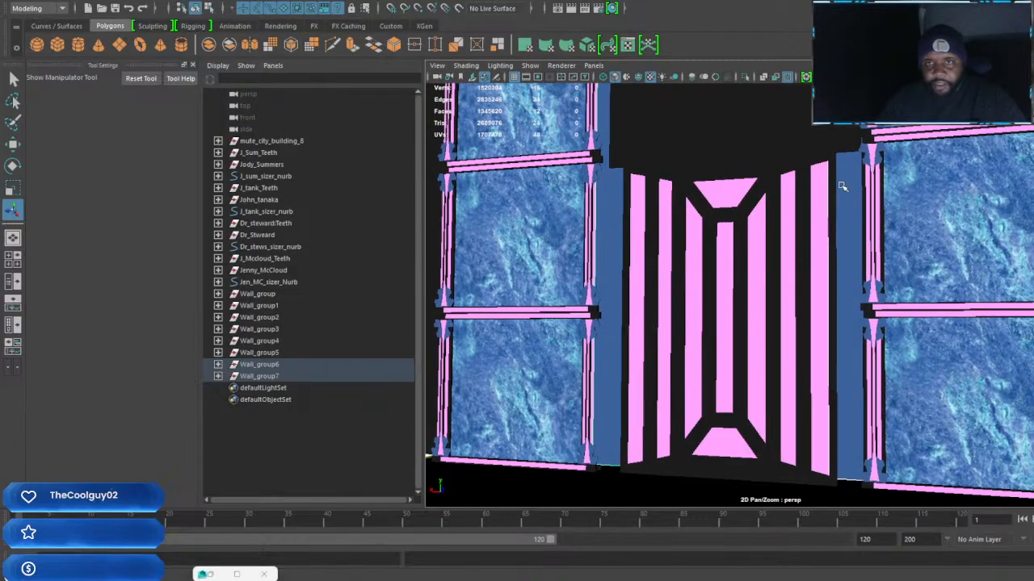
# Examine the panelled door, its blue side columns and the wall section above the doorway from several angles
pyautogui.scroll(2, 840, 194)
pyautogui.keyDown('alt'); pyautogui.moveTo(840, 194); pyautogui.dragTo(834, 312, button='middle'); pyautogui.keyUp('alt')
pyautogui.scroll(-2, 835, 312)
pyautogui.click(805, 288)
pyautogui.keyDown('alt'); pyautogui.moveTo(805, 288); pyautogui.dragTo(766, 303); pyautogui.keyUp('alt')
pyautogui.scroll(-2, 789, 268)
pyautogui.scroll(2, 802, 267)
pyautogui.keyDown('alt'); pyautogui.moveTo(867, 345); pyautogui.dragTo(805, 256); pyautogui.keyUp('alt')
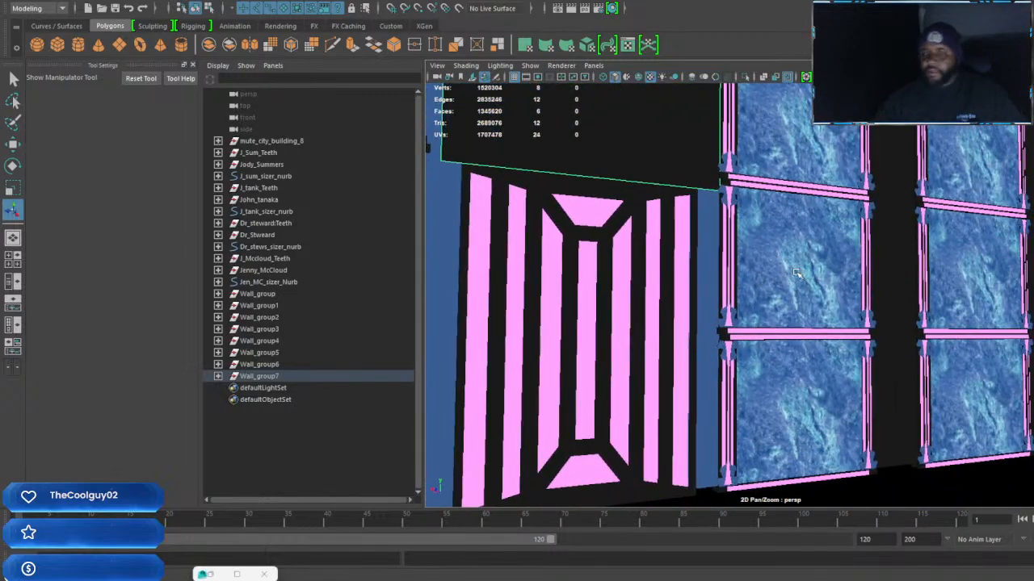
# Scale the door to about half its width and move it against one side of the doorway
pyautogui.keyDown('alt'); pyautogui.moveTo(737, 323); pyautogui.dragTo(700, 362); pyautogui.keyUp('alt')
pyautogui.click(710, 319)
pyautogui.press('r')
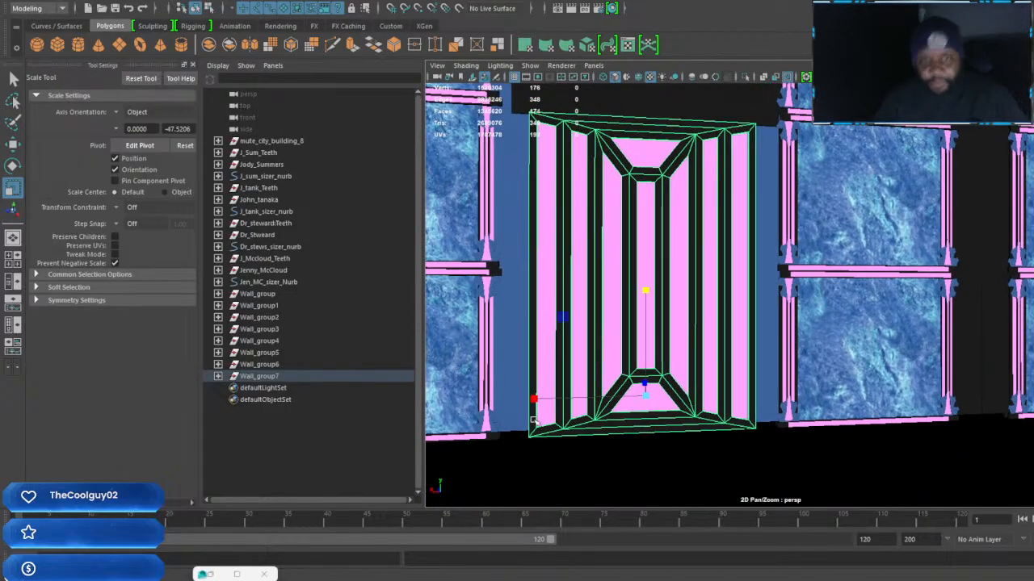
pyautogui.moveTo(534, 402); pyautogui.dragTo(590, 398)
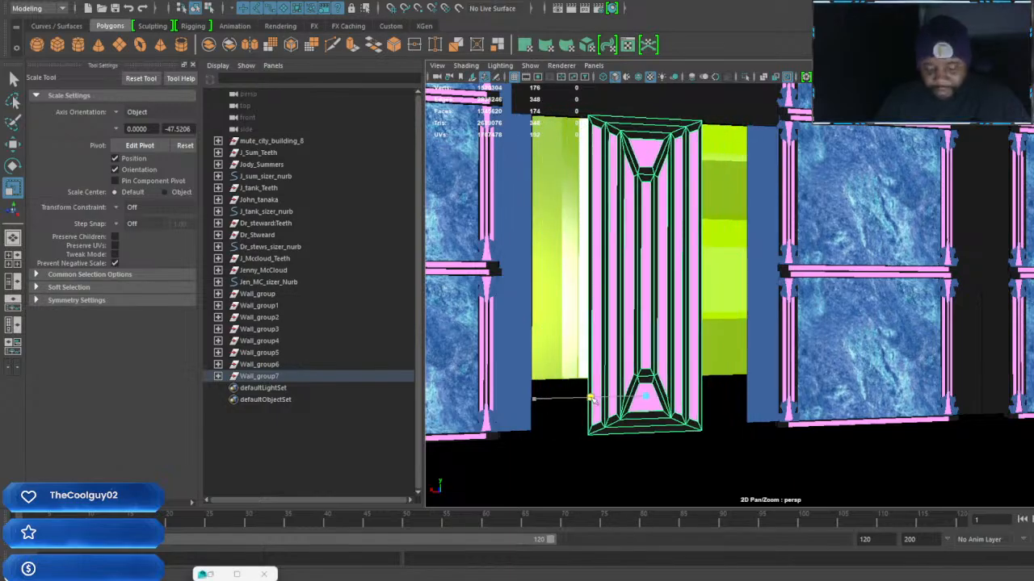
pyautogui.press('w')
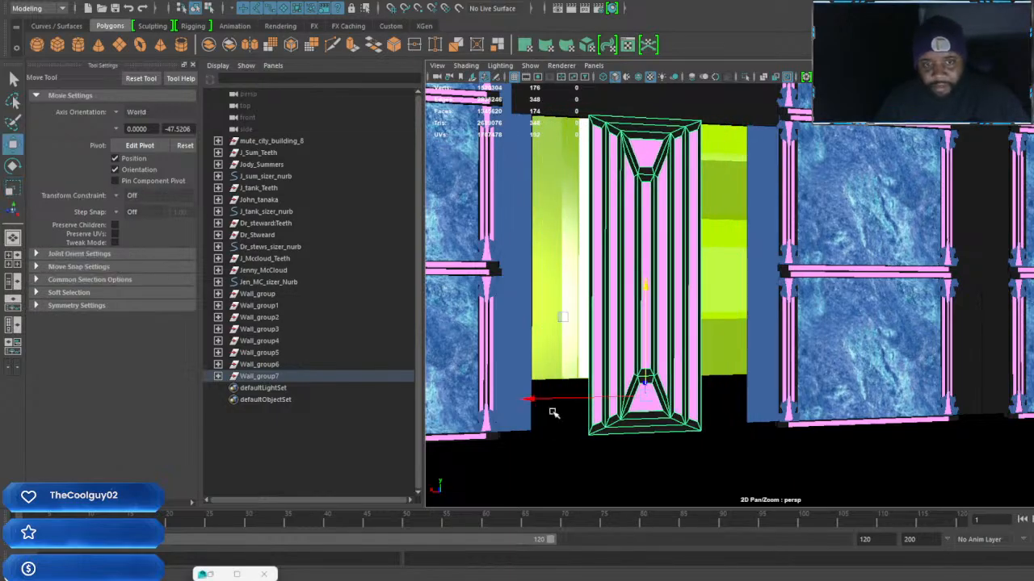
pyautogui.moveTo(534, 401); pyautogui.dragTo(468, 400)
pyautogui.keyDown('alt'); pyautogui.moveTo(565, 395); pyautogui.dragTo(641, 403); pyautogui.keyUp('alt')
pyautogui.keyDown('alt'); pyautogui.moveTo(641, 404); pyautogui.dragTo(605, 439, button='middle'); pyautogui.keyUp('alt')
pyautogui.click(594, 444)
pyautogui.click(568, 386)
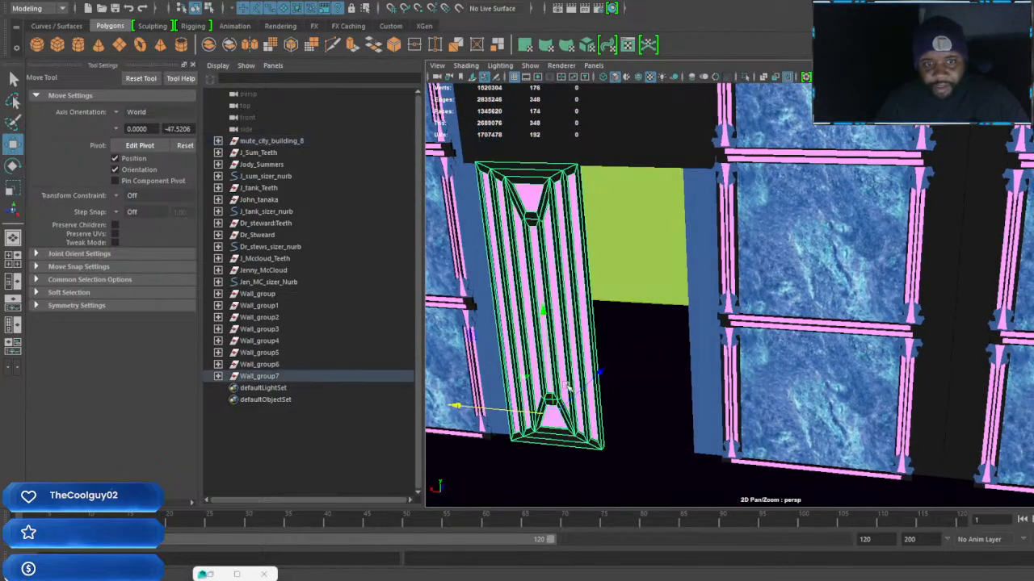
# Duplicate the narrowed door, place the copy in the other half of the doorway, and spread the two doors to leave a central gap
pyautogui.keyDown('alt'); pyautogui.moveTo(610, 447); pyautogui.dragTo(596, 449); pyautogui.keyUp('alt')
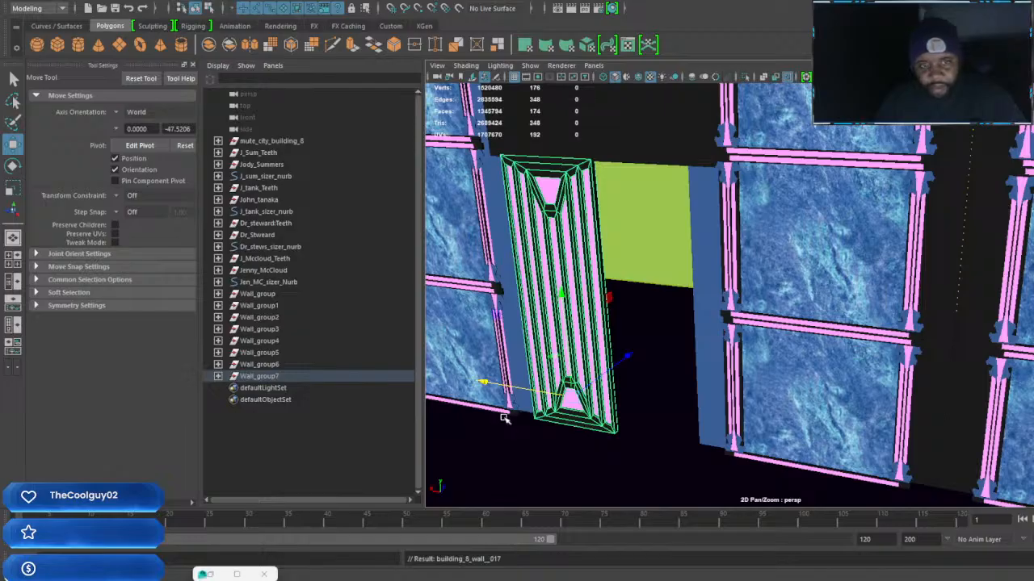
pyautogui.moveTo(492, 384); pyautogui.dragTo(679, 378)
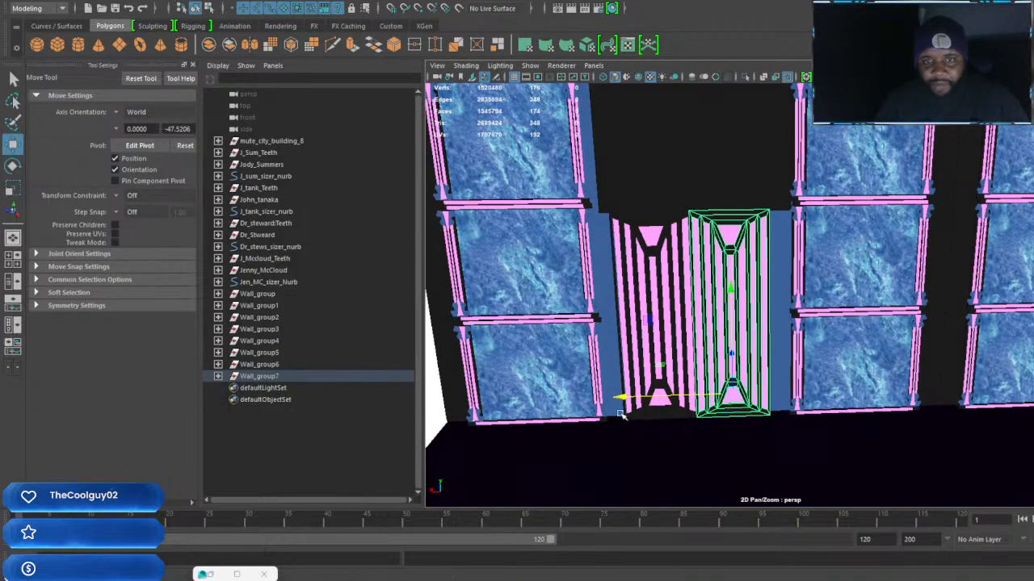
pyautogui.moveTo(621, 397); pyautogui.dragTo(627, 397)
pyautogui.moveTo(640, 359); pyautogui.dragTo(543, 400)
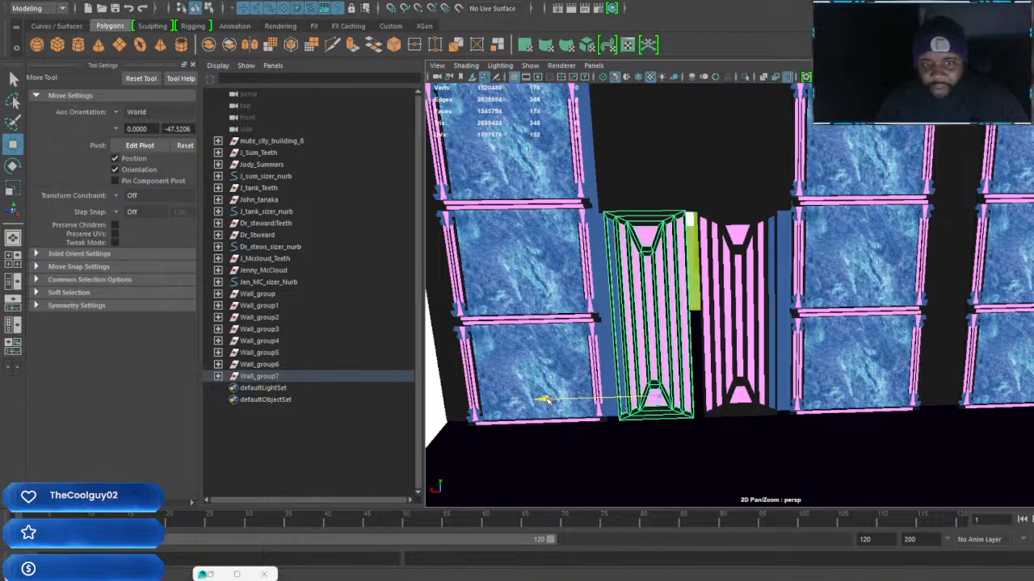
# Duplicate the blue side column and move the copy into the gap between the two doors
pyautogui.click(776, 298)
pyautogui.scroll(5, 747, 355)
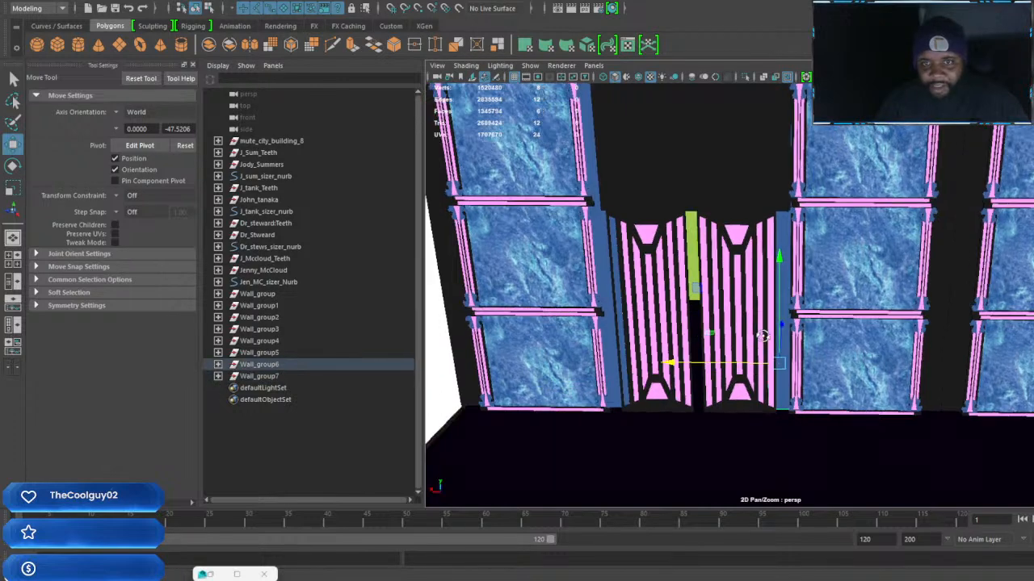
pyautogui.scroll(3, 748, 376)
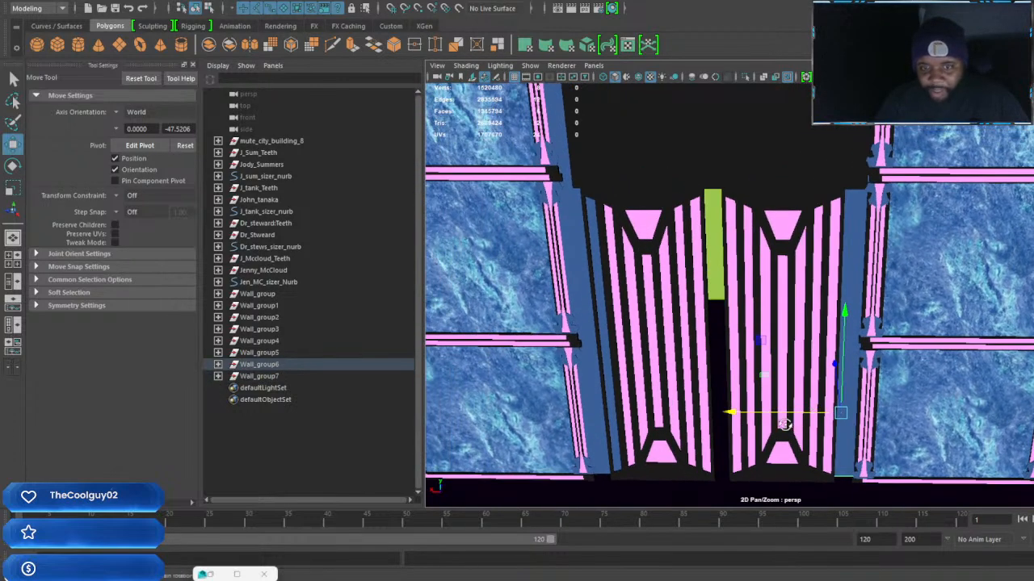
pyautogui.hotkey('ctrl', 'd')
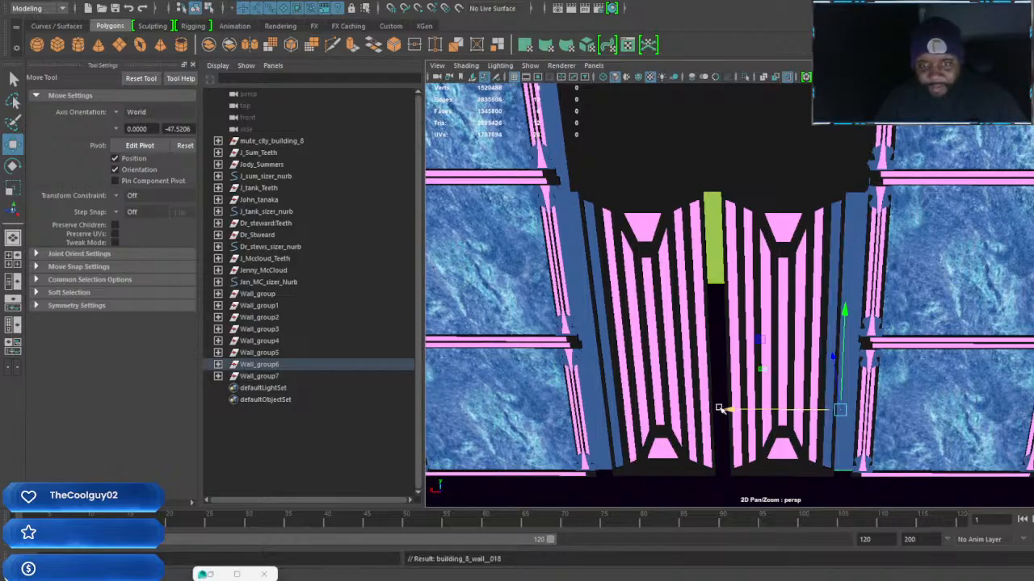
pyautogui.moveTo(727, 409); pyautogui.dragTo(604, 406)
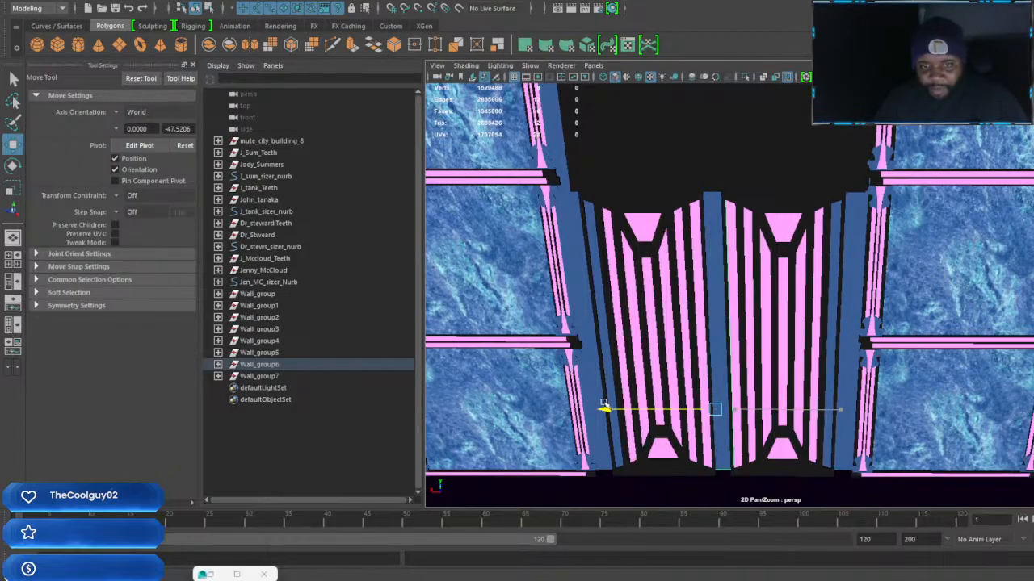
# Scale the central column deeper and narrower, and shift it sideways to centre it between the two doors
pyautogui.keyDown('alt'); pyautogui.moveTo(685, 406); pyautogui.dragTo(690, 434); pyautogui.keyUp('alt')
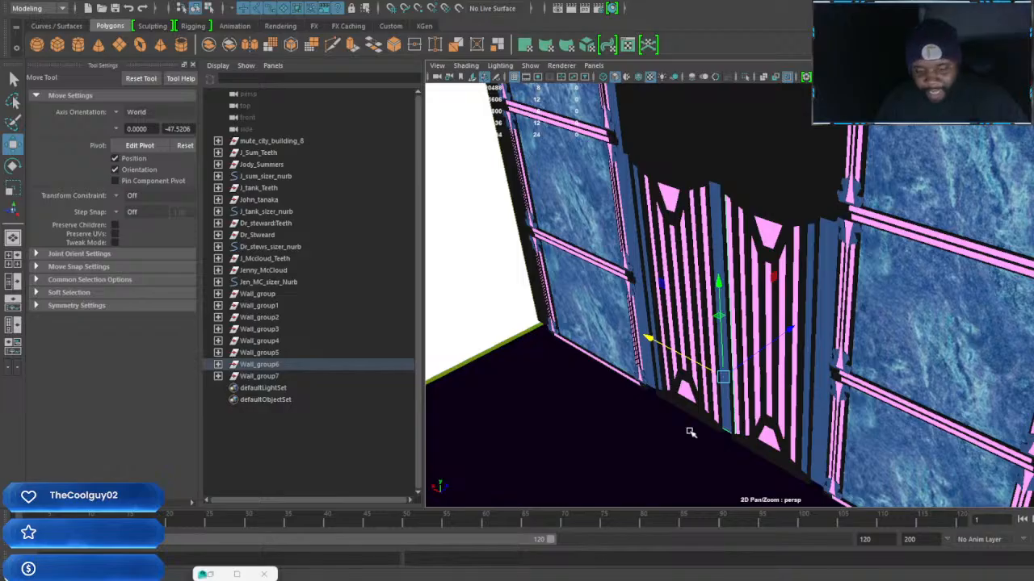
pyautogui.press('r')
pyautogui.moveTo(792, 332); pyautogui.dragTo(826, 305)
pyautogui.keyDown('alt'); pyautogui.moveTo(750, 358); pyautogui.dragTo(786, 360); pyautogui.keyUp('alt')
pyautogui.moveTo(606, 418); pyautogui.dragTo(642, 420)
pyautogui.press('w')
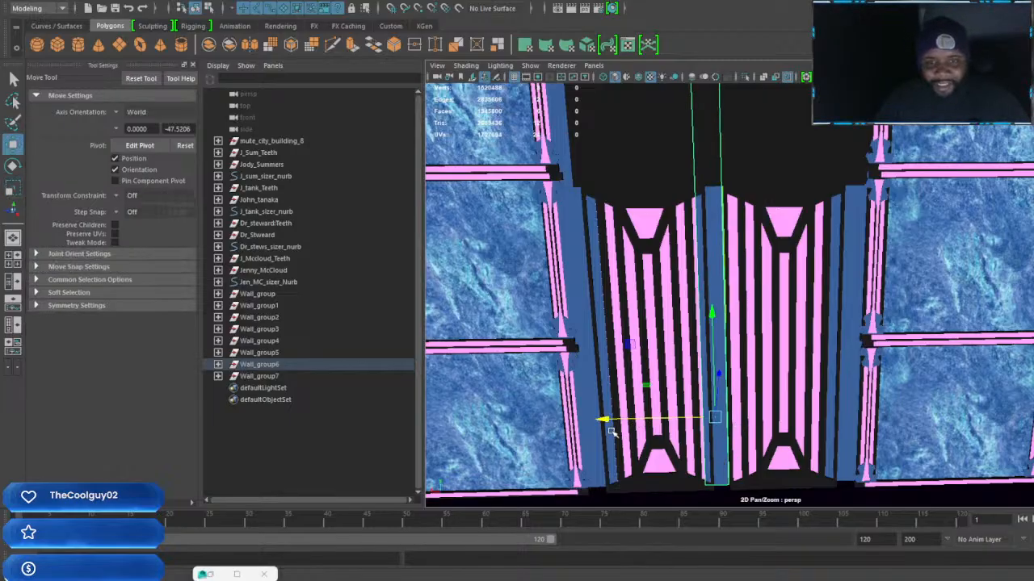
pyautogui.moveTo(606, 419); pyautogui.dragTo(614, 422)
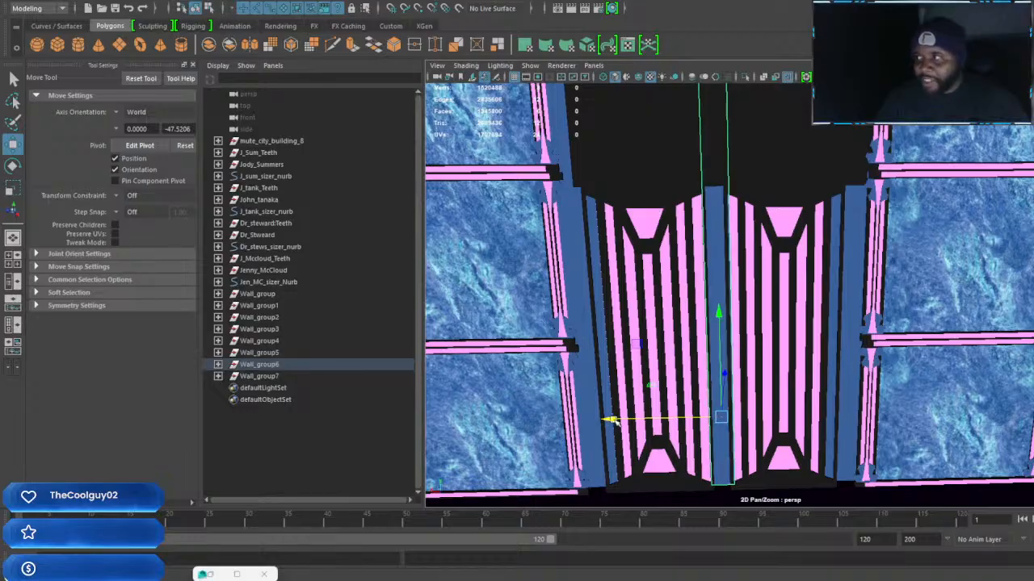
# Scale the central column deeper until it stands out in front of the wall section above the doorway
pyautogui.keyDown('alt'); pyautogui.moveTo(770, 423); pyautogui.dragTo(701, 426); pyautogui.keyUp('alt')
pyautogui.press('r')
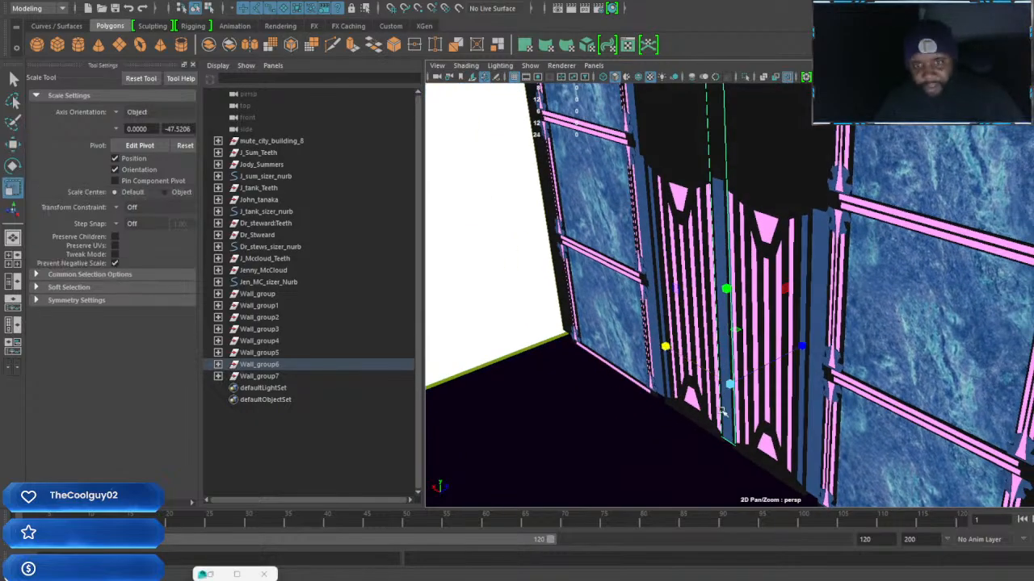
pyautogui.moveTo(802, 347); pyautogui.dragTo(821, 336)
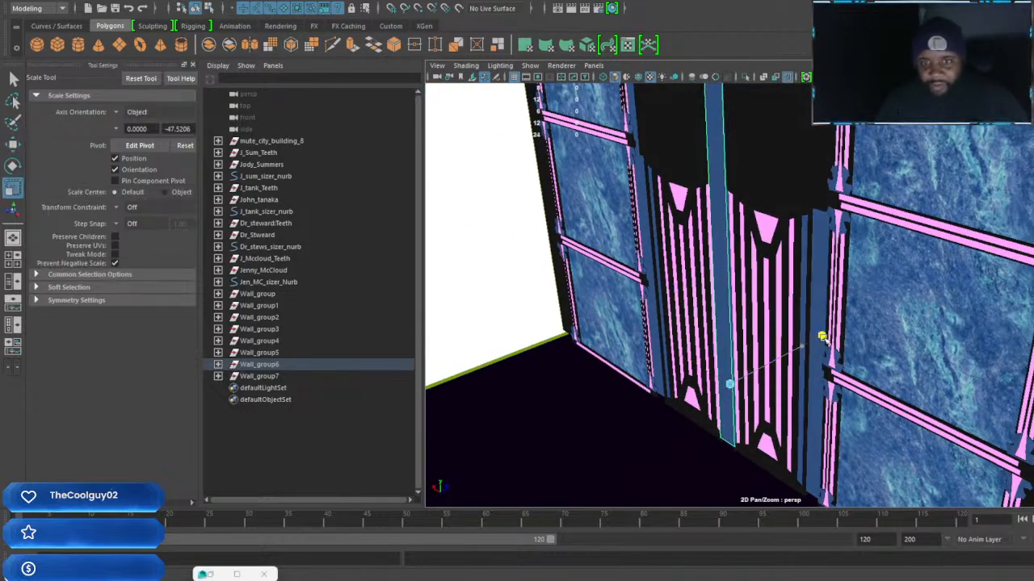
pyautogui.keyDown('alt'); pyautogui.moveTo(706, 428); pyautogui.dragTo(736, 426); pyautogui.keyUp('alt')
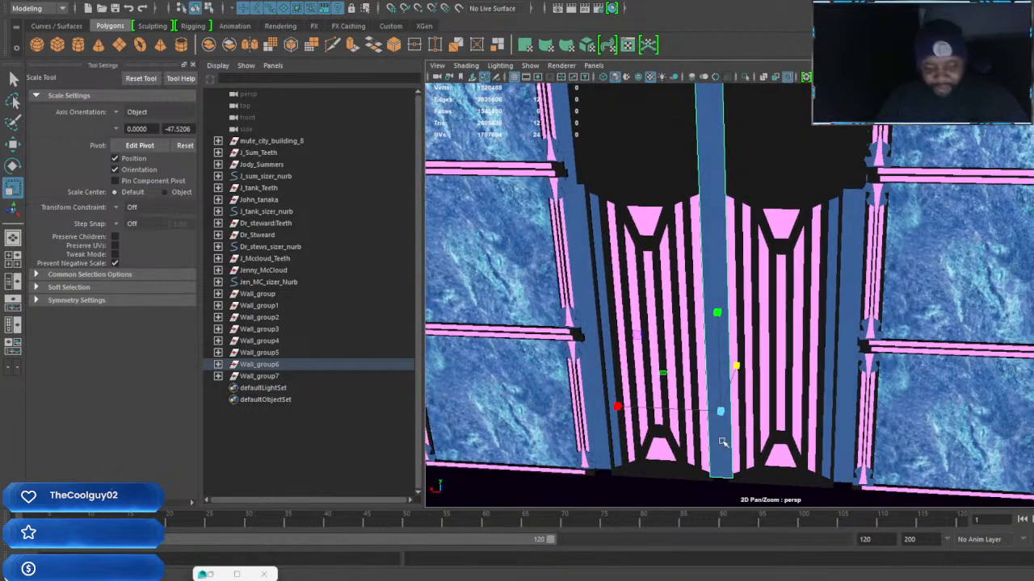
pyautogui.moveTo(618, 408); pyautogui.dragTo(631, 408)
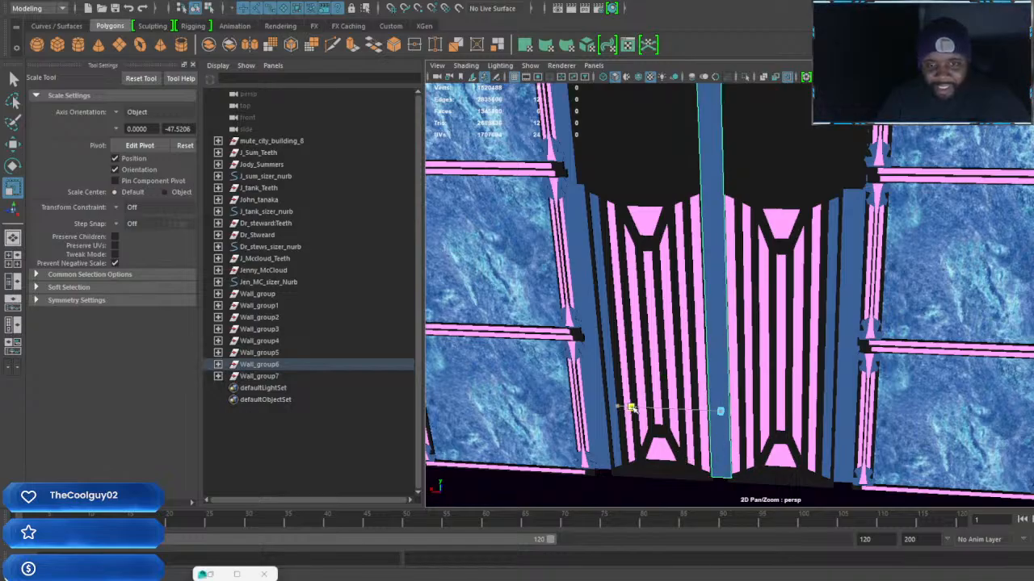
pyautogui.hotkey('ctrl', 'z')
pyautogui.keyDown('alt'); pyautogui.moveTo(757, 411); pyautogui.dragTo(768, 410); pyautogui.keyUp('alt')
# Extrude the front face of the central column and scale the new face narrower to leave a strip along each side
pyautogui.rightClick(712, 249)
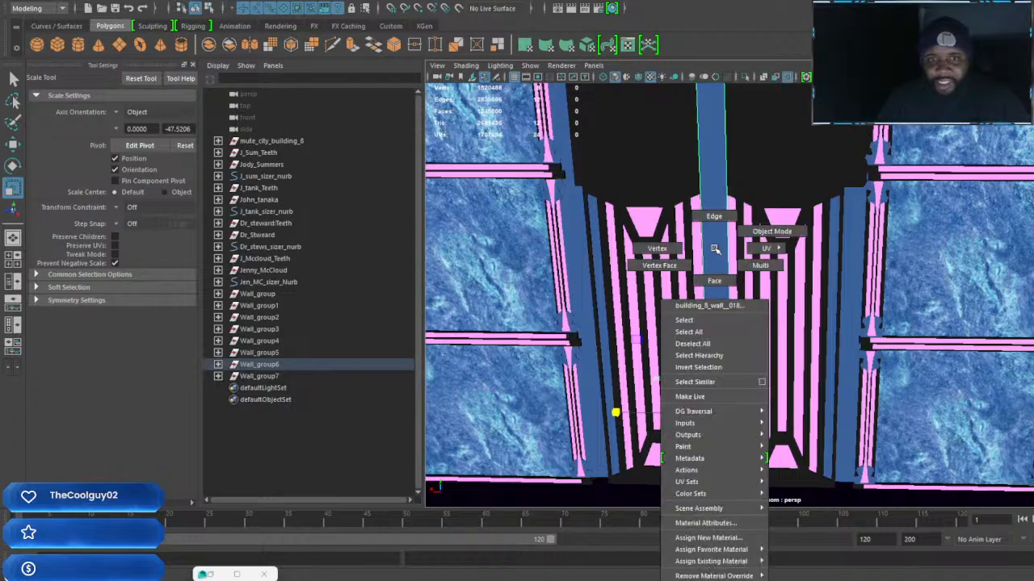
pyautogui.click(713, 278)
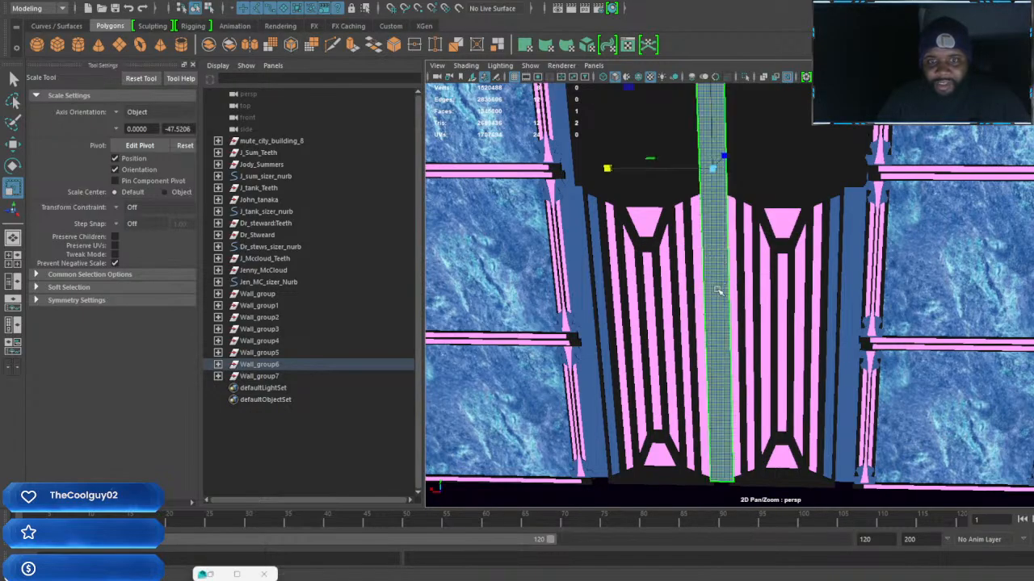
pyautogui.keyDown('shift'); pyautogui.rightClick(717, 290); pyautogui.keyUp('shift')
pyautogui.click(715, 322)
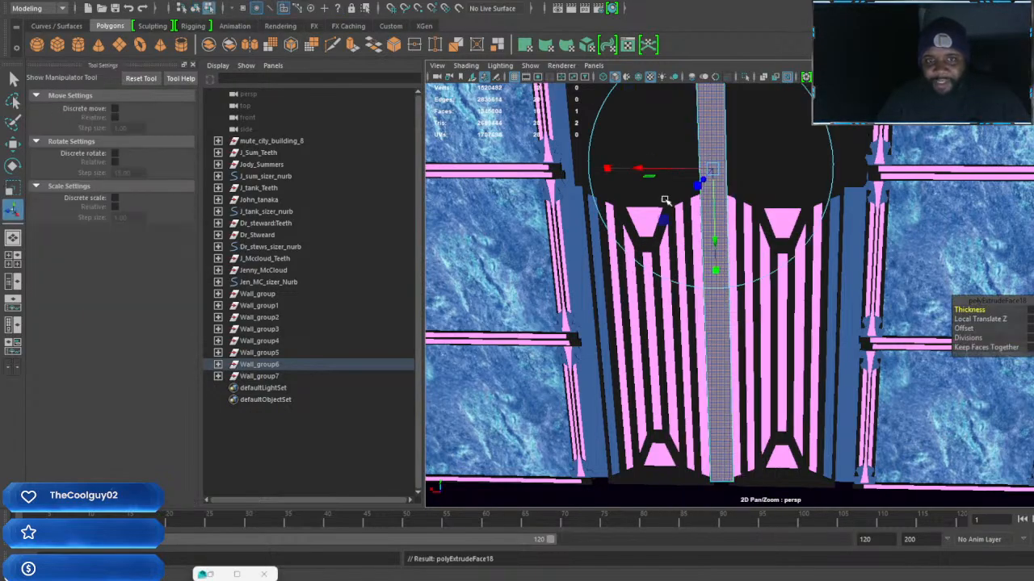
pyautogui.moveTo(608, 169); pyautogui.dragTo(648, 170)
pyautogui.keyDown('alt'); pyautogui.moveTo(759, 198); pyautogui.dragTo(689, 232); pyautogui.keyUp('alt')
pyautogui.moveTo(654, 172); pyautogui.dragTo(648, 173)
pyautogui.keyDown('alt'); pyautogui.moveTo(693, 203); pyautogui.dragTo(816, 207); pyautogui.keyUp('alt')
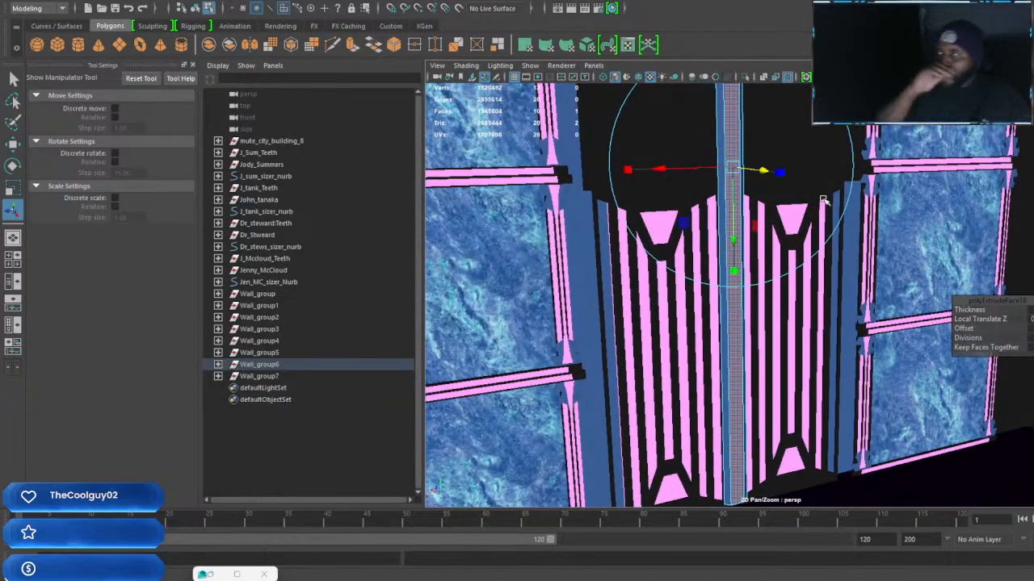
pyautogui.keyDown('alt'); pyautogui.moveTo(804, 212); pyautogui.dragTo(770, 325); pyautogui.keyUp('alt')
pyautogui.click(755, 355)
pyautogui.keyDown('alt'); pyautogui.moveTo(769, 362); pyautogui.dragTo(773, 375); pyautogui.keyUp('alt')
# Extrude the narrowed front face of the central column again, shift it slightly in depth, and return to object mode
pyautogui.click(757, 272)
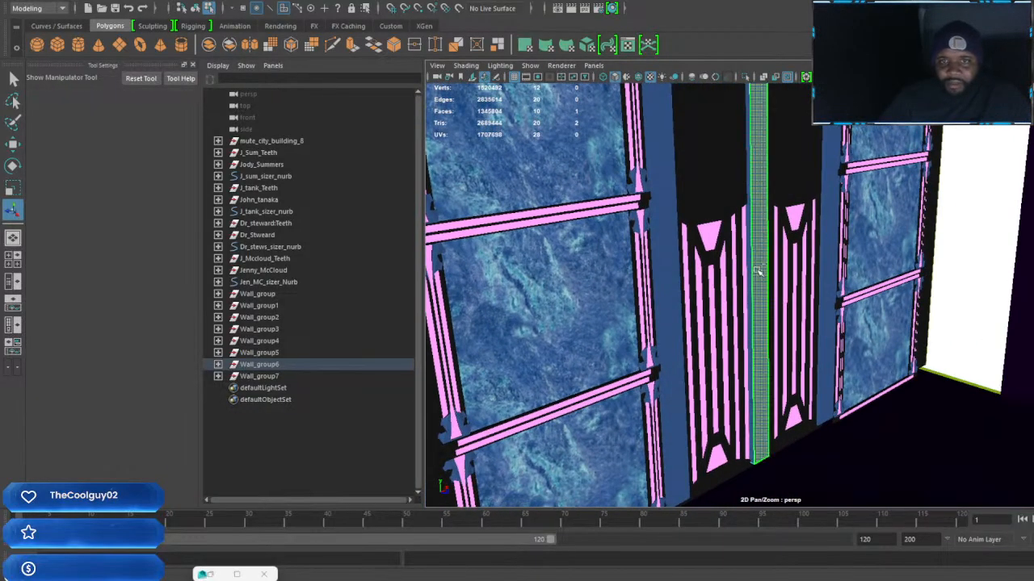
pyautogui.hotkey('ctrl', 'e')
pyautogui.moveTo(818, 186); pyautogui.dragTo(827, 189)
pyautogui.keyDown('alt'); pyautogui.moveTo(827, 190); pyautogui.dragTo(711, 270); pyautogui.keyUp('alt')
pyautogui.rightClick(707, 265)
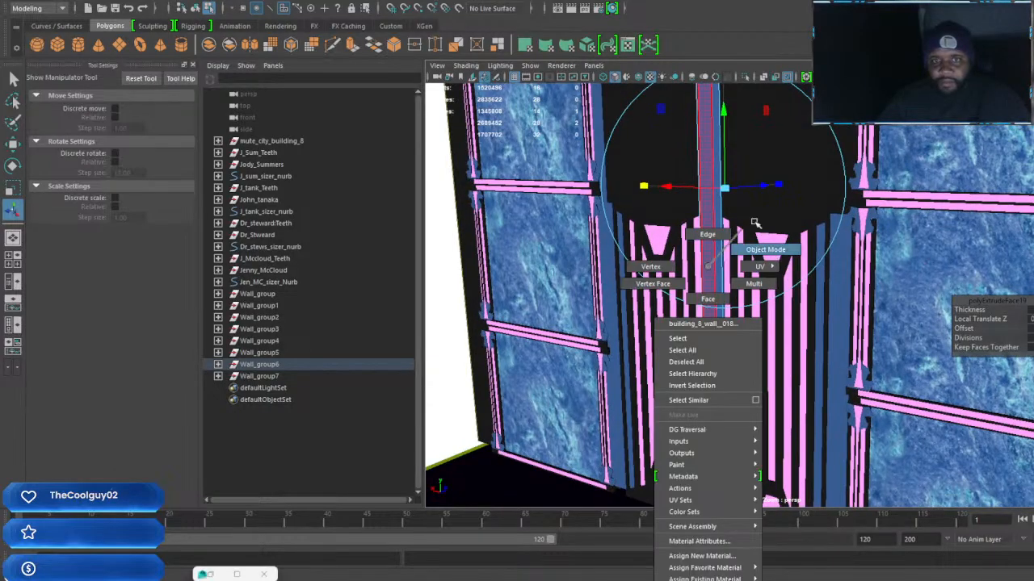
pyautogui.click(739, 251)
pyautogui.click(702, 272)
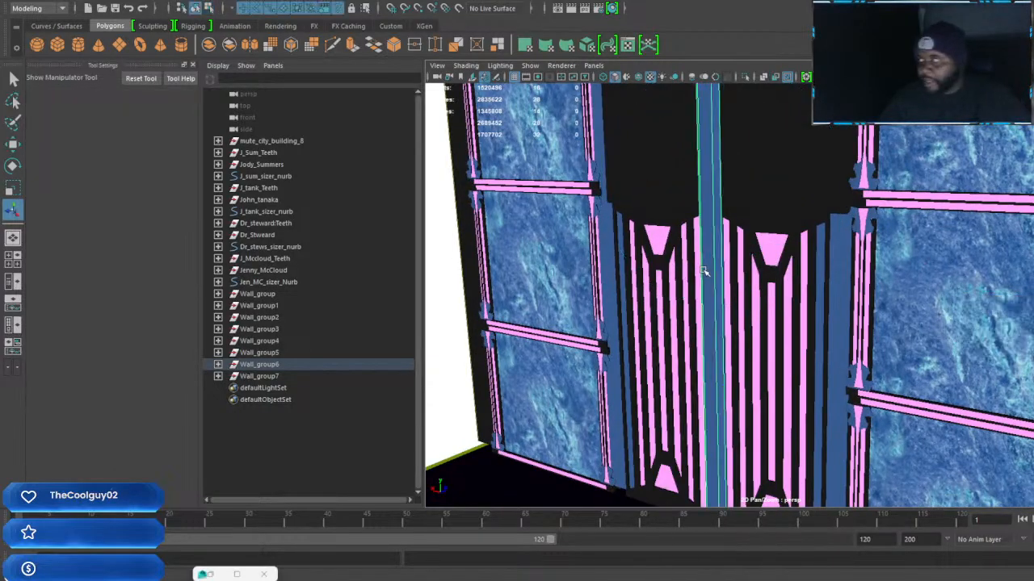
# Assign the blue marble material to the black wall section directly above the two doors
pyautogui.keyDown('alt'); pyautogui.moveTo(704, 272); pyautogui.dragTo(802, 265); pyautogui.keyUp('alt')
pyautogui.click(789, 221)
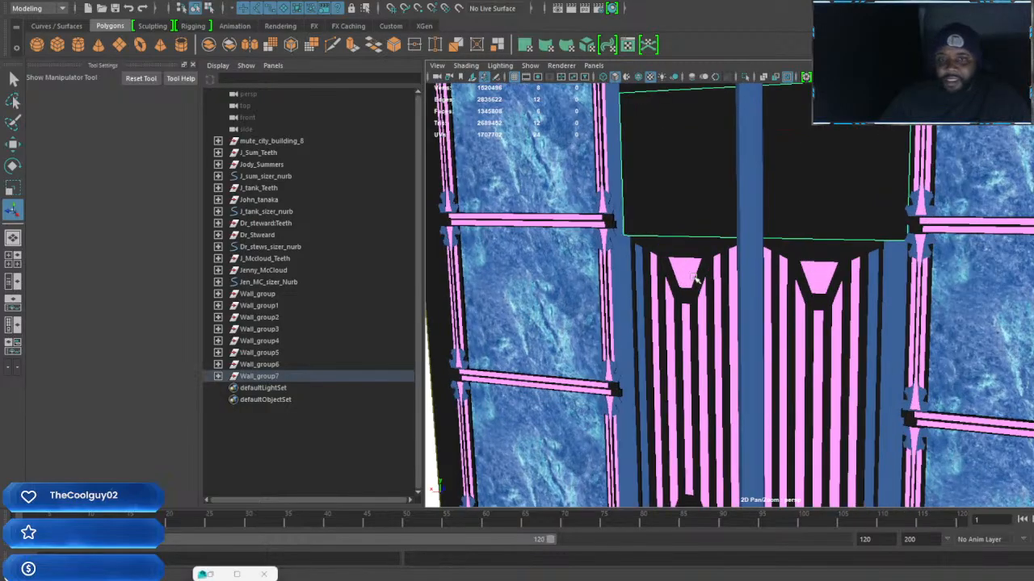
pyautogui.click(745, 245)
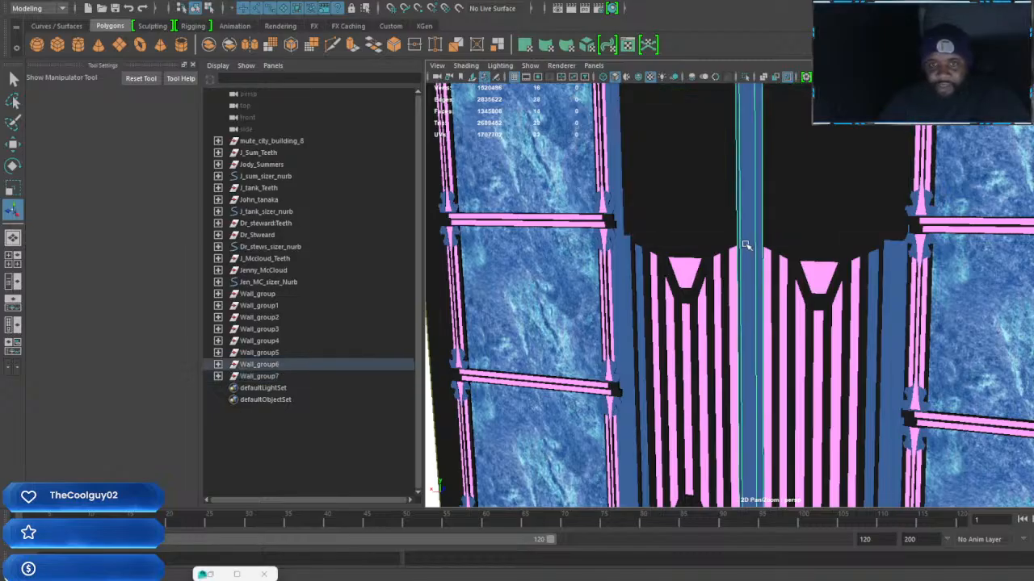
pyautogui.keyDown('alt'); pyautogui.moveTo(749, 258); pyautogui.dragTo(827, 246); pyautogui.keyUp('alt')
pyautogui.click(840, 252)
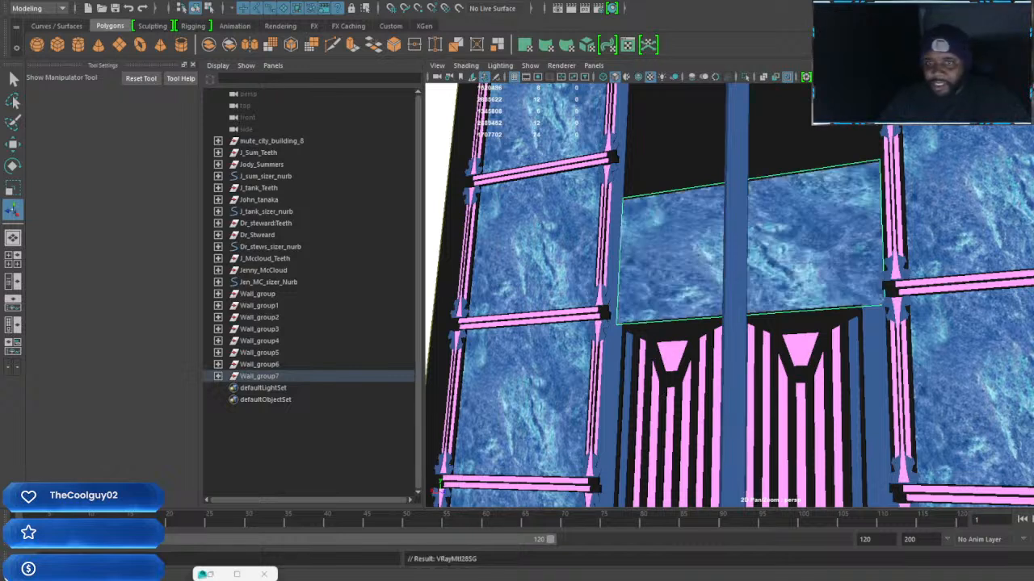
# Assign the black material to the narrowed front face of the central column, keeping its sides blue
pyautogui.keyDown('alt'); pyautogui.moveTo(902, 262); pyautogui.dragTo(826, 249); pyautogui.keyUp('alt')
pyautogui.click(817, 192)
pyautogui.keyDown('alt'); pyautogui.moveTo(829, 165); pyautogui.dragTo(833, 234, button='middle'); pyautogui.keyUp('alt')
pyautogui.keyDown('alt'); pyautogui.moveTo(811, 289); pyautogui.dragTo(827, 246, button='middle'); pyautogui.keyUp('alt')
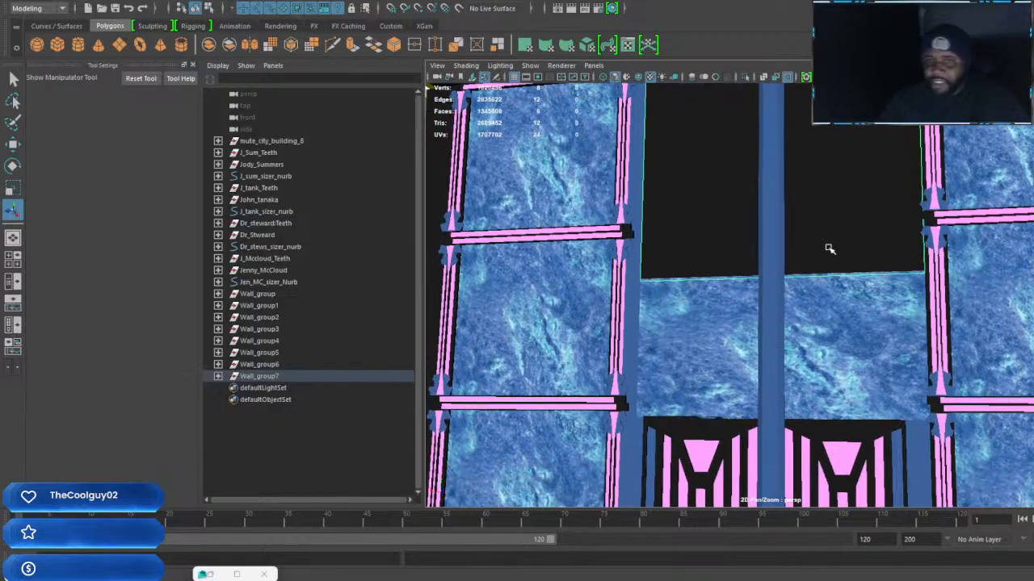
pyautogui.click(765, 261)
pyautogui.keyDown('alt'); pyautogui.moveTo(768, 261); pyautogui.dragTo(748, 296); pyautogui.keyUp('alt')
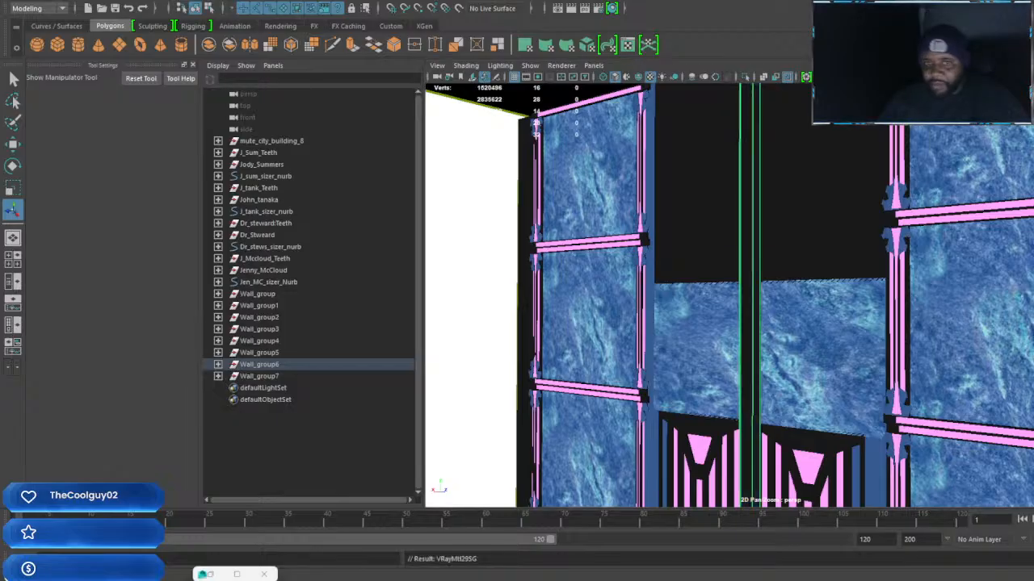
pyautogui.keyDown('alt'); pyautogui.moveTo(771, 342); pyautogui.dragTo(773, 278); pyautogui.keyUp('alt')
pyautogui.moveTo(789, 267); pyautogui.dragTo(784, 290, button='right')
pyautogui.click(777, 278)
pyautogui.keyDown('alt'); pyautogui.moveTo(778, 278); pyautogui.dragTo(699, 327); pyautogui.keyUp('alt')
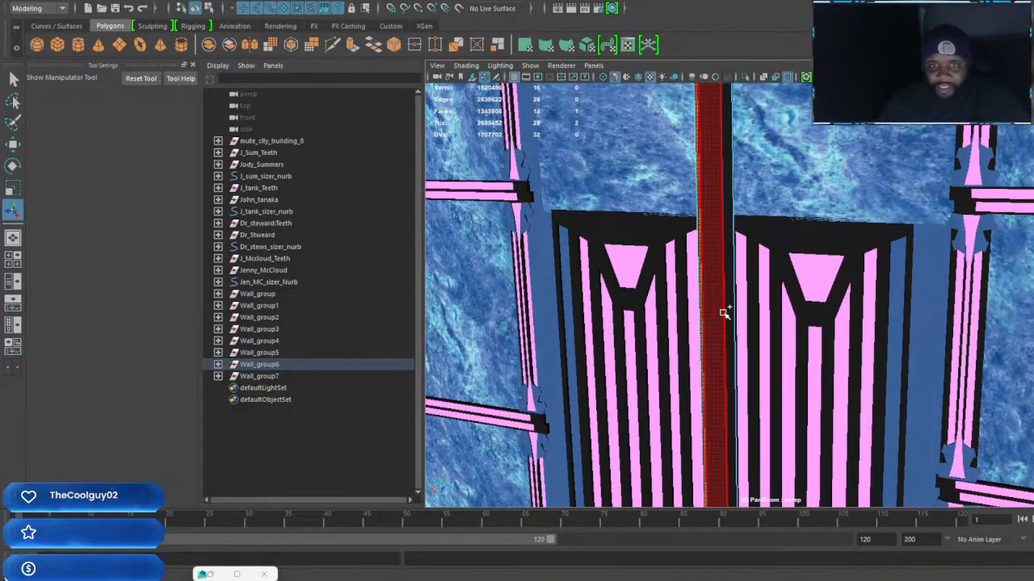
pyautogui.keyDown('shift'); pyautogui.click(723, 315); pyautogui.keyUp('shift')
pyautogui.hotkey('ctrl', 'z')
pyautogui.keyDown('alt'); pyautogui.moveTo(767, 347); pyautogui.dragTo(768, 325); pyautogui.keyUp('alt')
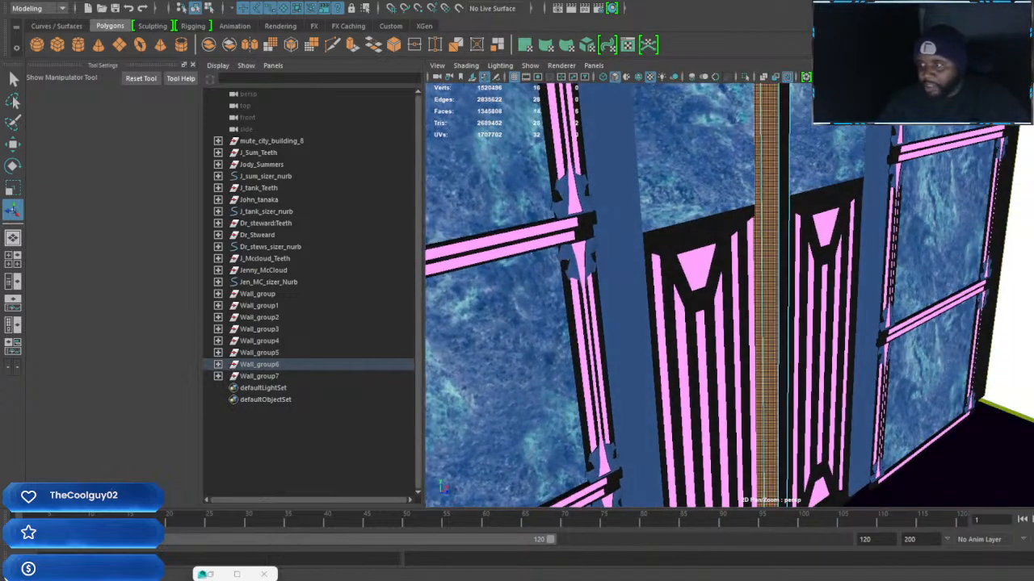
pyautogui.keyDown('alt'); pyautogui.moveTo(802, 330); pyautogui.dragTo(780, 323); pyautogui.keyUp('alt')
pyautogui.scroll(-3, 741, 327)
pyautogui.keyDown('alt'); pyautogui.moveTo(806, 332); pyautogui.dragTo(826, 260, button='middle'); pyautogui.keyUp('alt')
pyautogui.keyDown('alt'); pyautogui.moveTo(784, 315); pyautogui.dragTo(817, 323); pyautogui.keyUp('alt')
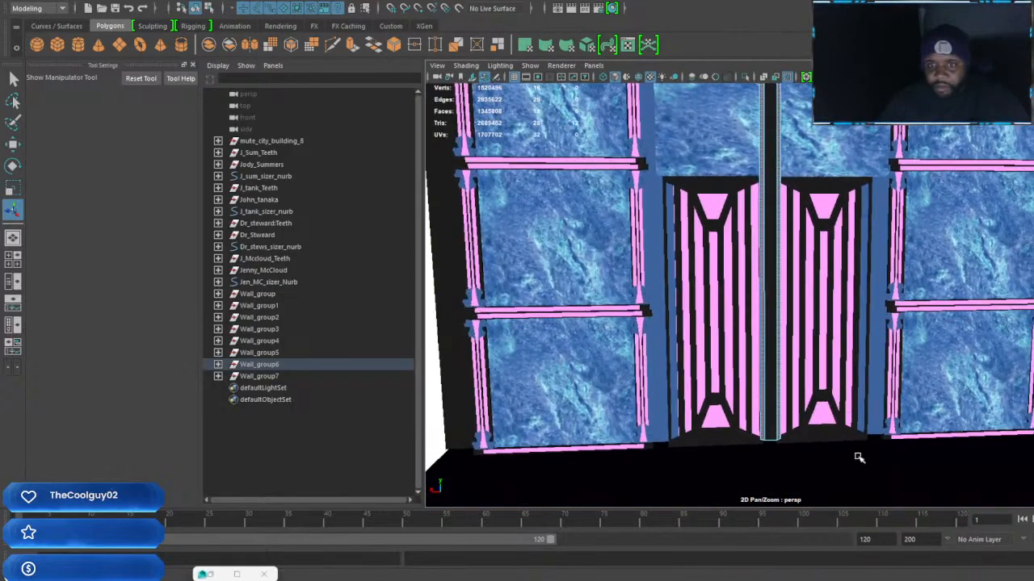
# Insert four edge loops into the marble section above the doors, one close to each of its four sides
pyautogui.click(840, 452)
pyautogui.scroll(5, 831, 433)
pyautogui.click(831, 250)
pyautogui.keyDown('alt'); pyautogui.moveTo(832, 250); pyautogui.dragTo(784, 262); pyautogui.keyUp('alt')
pyautogui.keyDown('shift'); pyautogui.moveTo(835, 259); pyautogui.dragTo(876, 257, button='right'); pyautogui.keyUp('shift')
pyautogui.moveTo(860, 279); pyautogui.dragTo(860, 268)
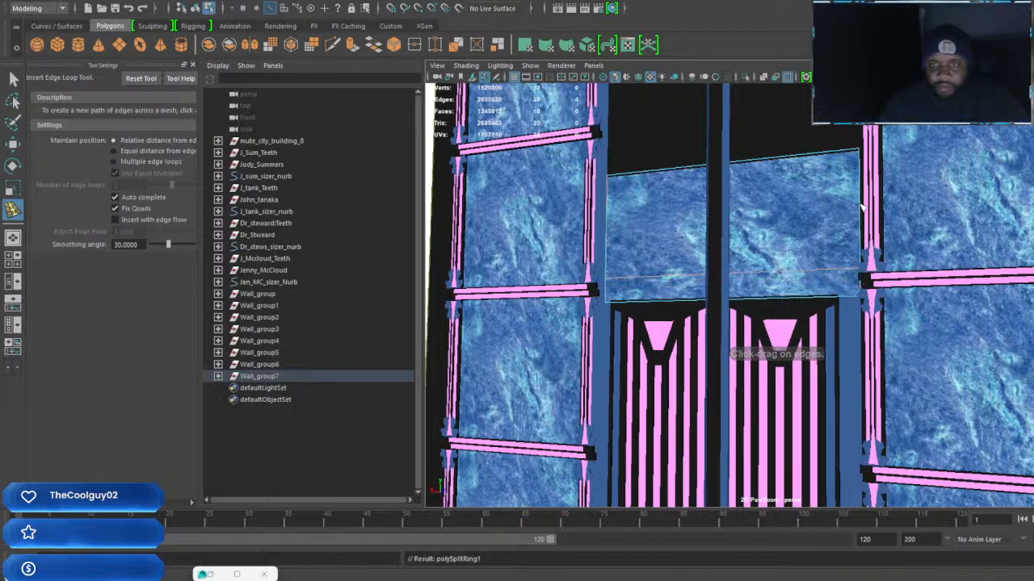
pyautogui.click(856, 168)
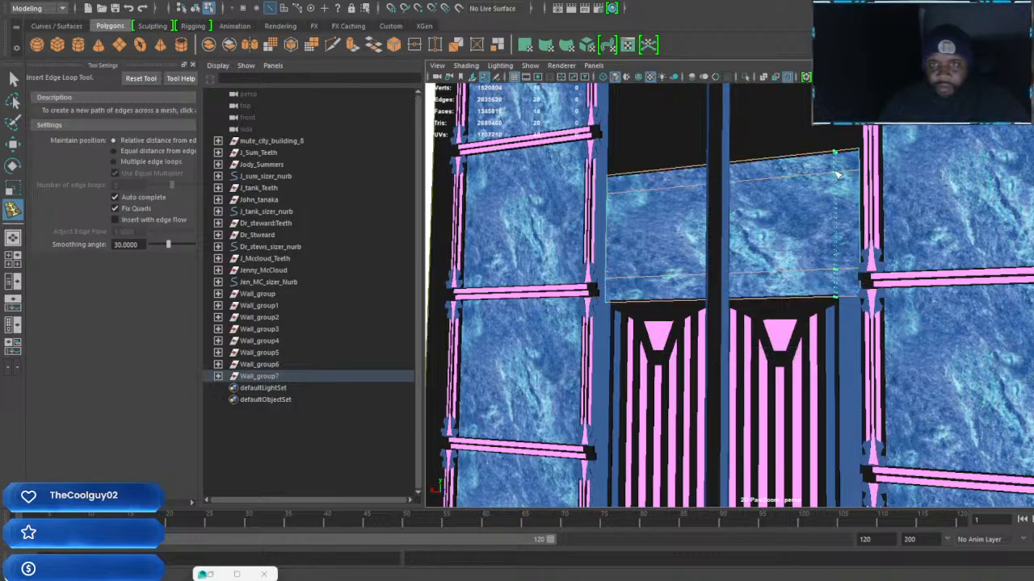
pyautogui.keyDown('alt'); pyautogui.moveTo(686, 254); pyautogui.dragTo(625, 207); pyautogui.keyUp('alt')
pyautogui.keyDown('alt'); pyautogui.moveTo(625, 206); pyautogui.dragTo(680, 203, button='middle'); pyautogui.keyUp('alt')
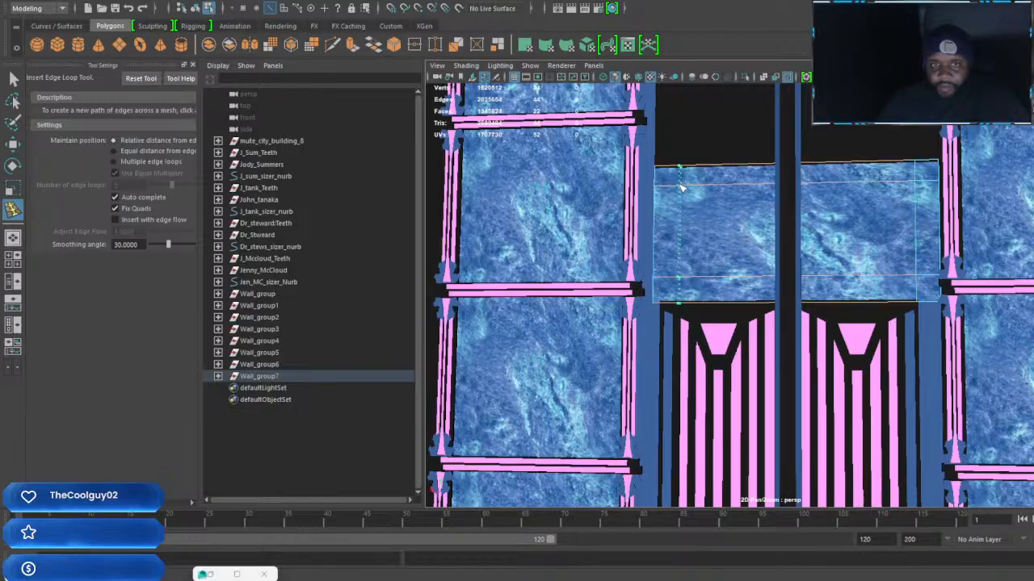
pyautogui.click(679, 189)
# Select the border faces around the marble section above the doors and assign them the black material as a frame
pyautogui.press('w')
pyautogui.rightClick(724, 274)
pyautogui.moveTo(725, 277); pyautogui.dragTo(724, 304, button='right')
pyautogui.click(717, 291)
pyautogui.keyDown('shift'); pyautogui.doubleClick(666, 292); pyautogui.keyUp('shift')
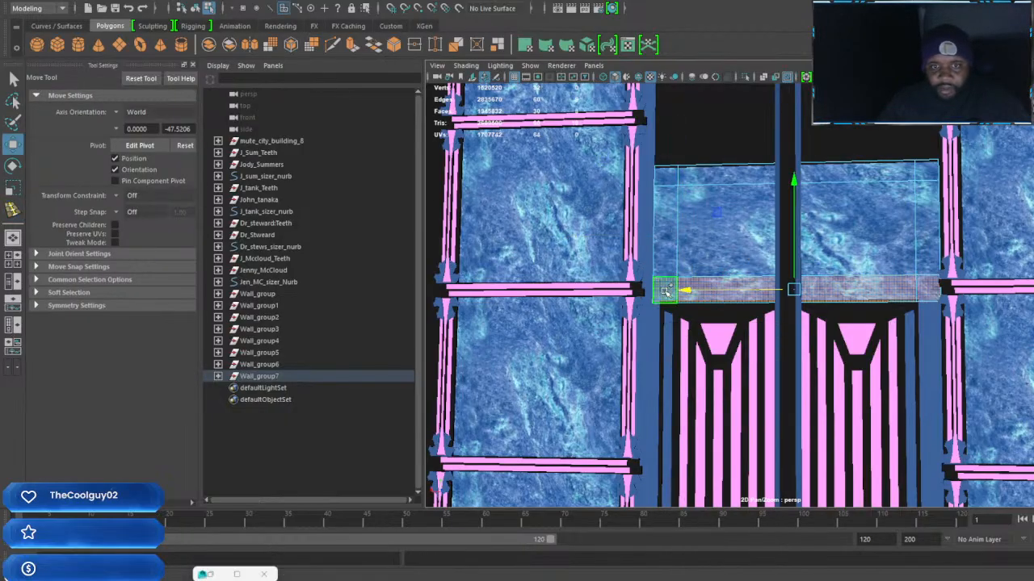
pyautogui.keyDown('shift'); pyautogui.click(666, 269); pyautogui.keyUp('shift')
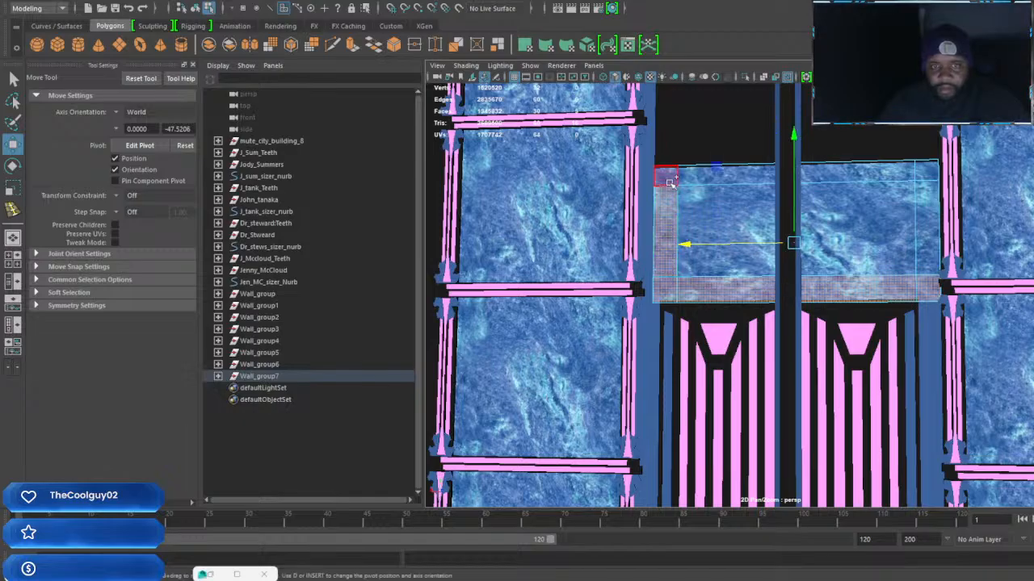
pyautogui.keyDown('shift'); pyautogui.click(669, 176); pyautogui.keyUp('shift')
pyautogui.keyDown('shift'); pyautogui.click(695, 177); pyautogui.keyUp('shift')
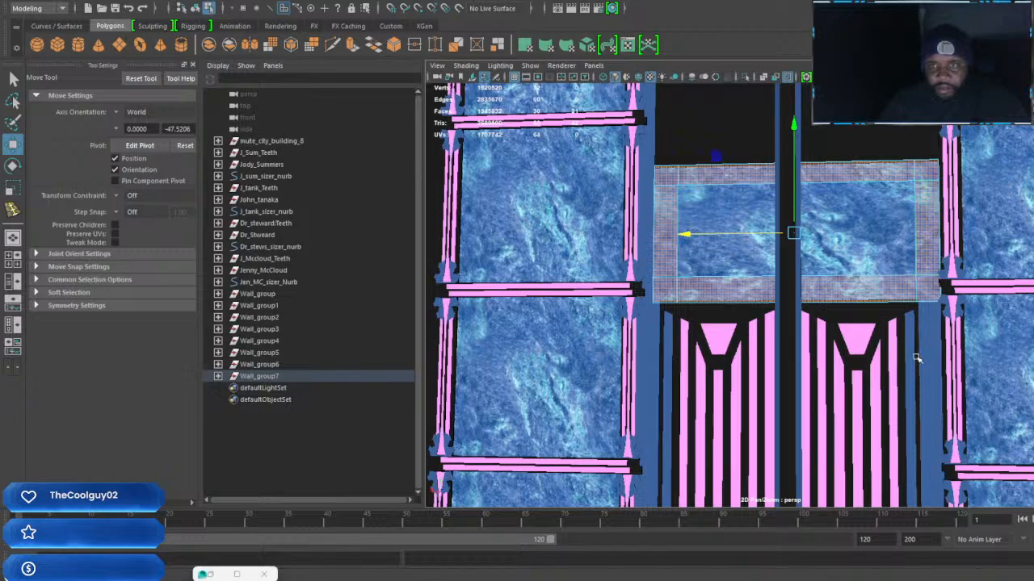
pyautogui.moveTo(946, 297)
pyautogui.keyDown('alt'); pyautogui.mouseDown()
pyautogui.moveTo(698, 298)
pyautogui.moveTo(948, 304)
pyautogui.mouseUp(); pyautogui.keyUp('alt')
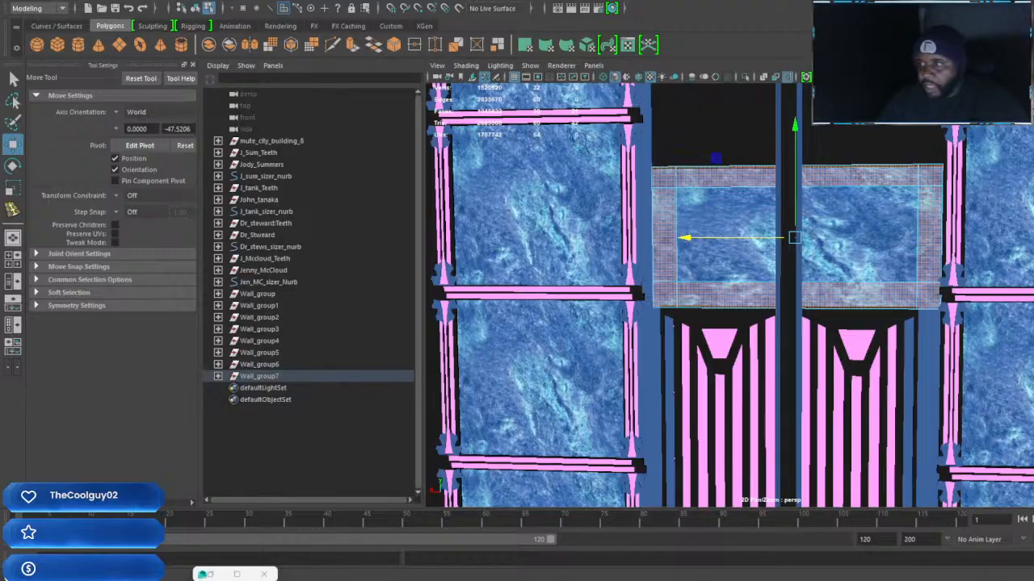
pyautogui.scroll(-3, 780, 294)
pyautogui.keyDown('alt'); pyautogui.moveTo(835, 290); pyautogui.dragTo(946, 429); pyautogui.keyUp('alt')
pyautogui.scroll(4, 831, 291)
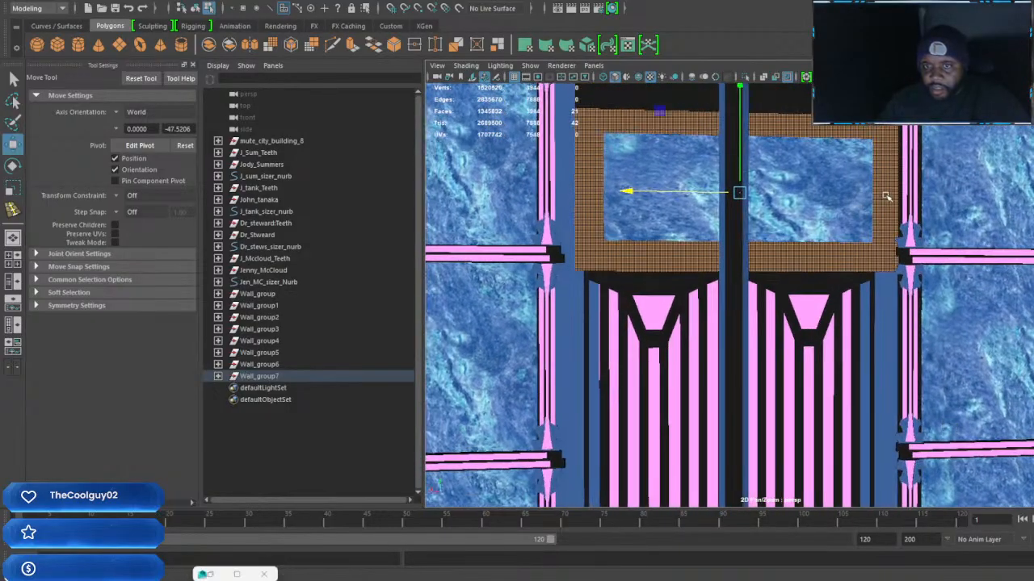
pyautogui.keyDown('alt'); pyautogui.moveTo(886, 197); pyautogui.dragTo(847, 237); pyautogui.keyUp('alt')
pyautogui.press('F8')
pyautogui.scroll(-4, 798, 237)
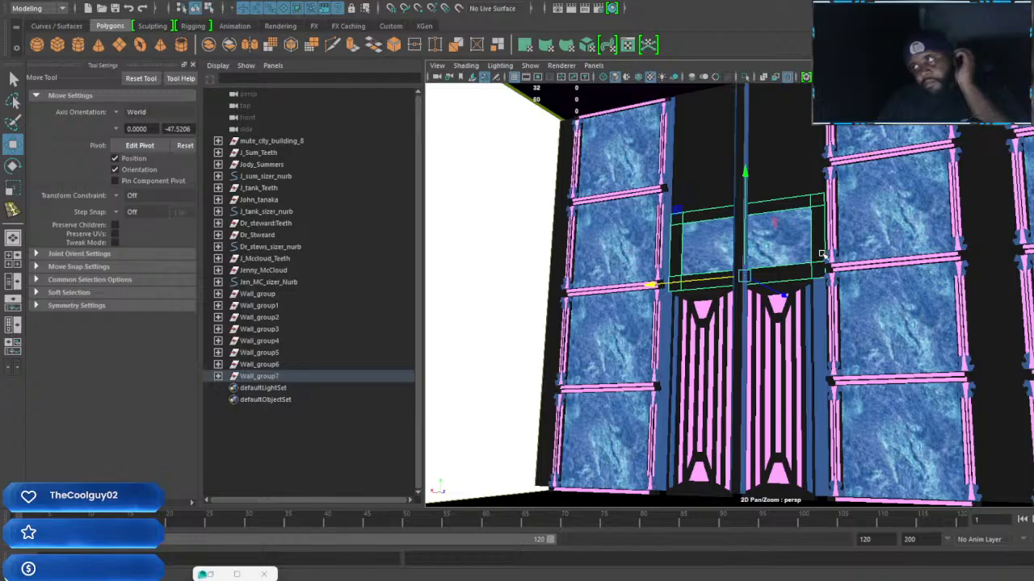
# Delete the plain black wall section at the top of the doorway and stack two copies of the framed marble section above the original
pyautogui.keyDown('alt'); pyautogui.moveTo(822, 226); pyautogui.dragTo(806, 293, button='middle'); pyautogui.keyUp('alt')
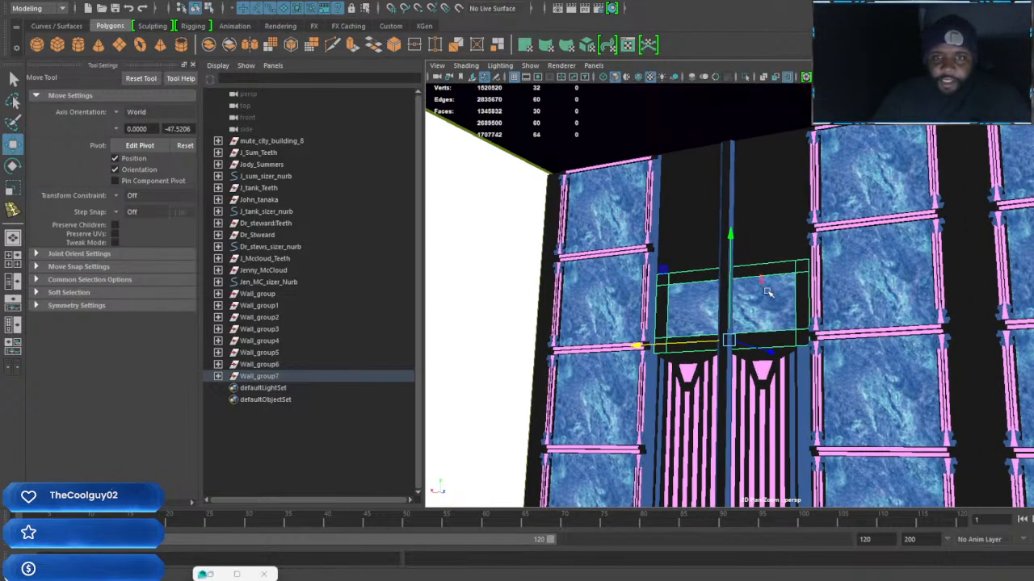
pyautogui.click(784, 212)
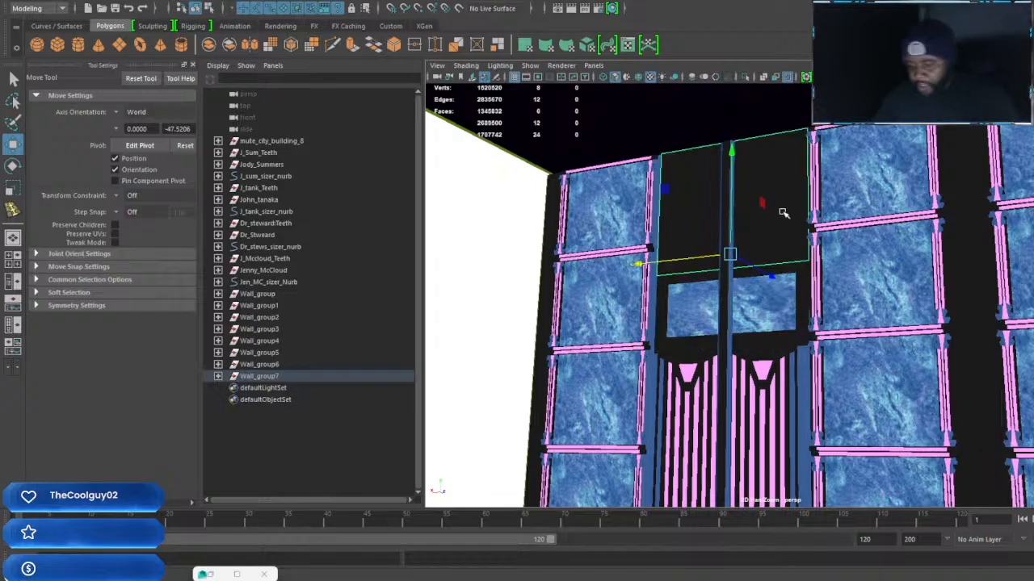
pyautogui.press('Delete')
pyautogui.click(776, 303)
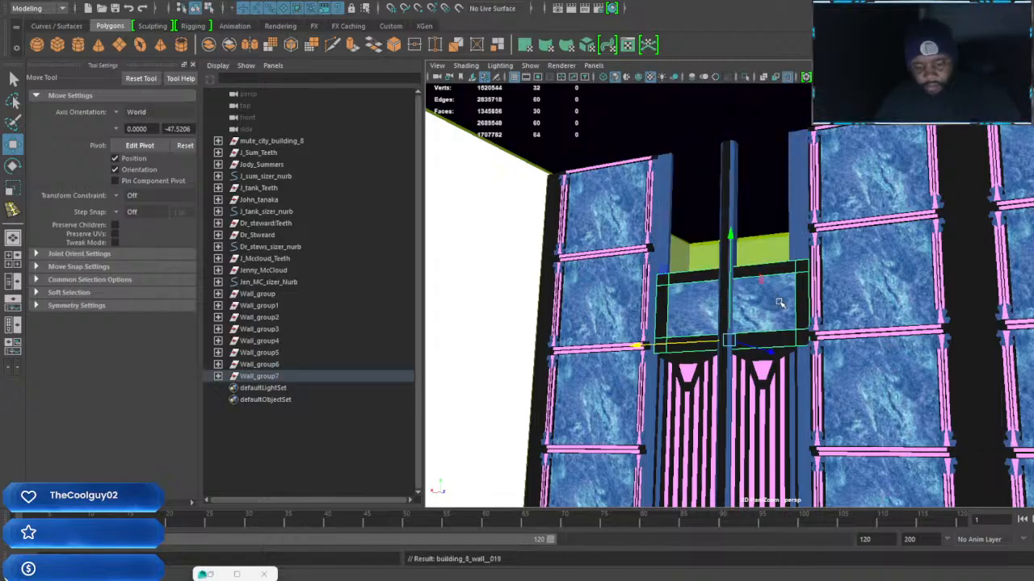
pyautogui.moveTo(729, 235); pyautogui.dragTo(732, 161)
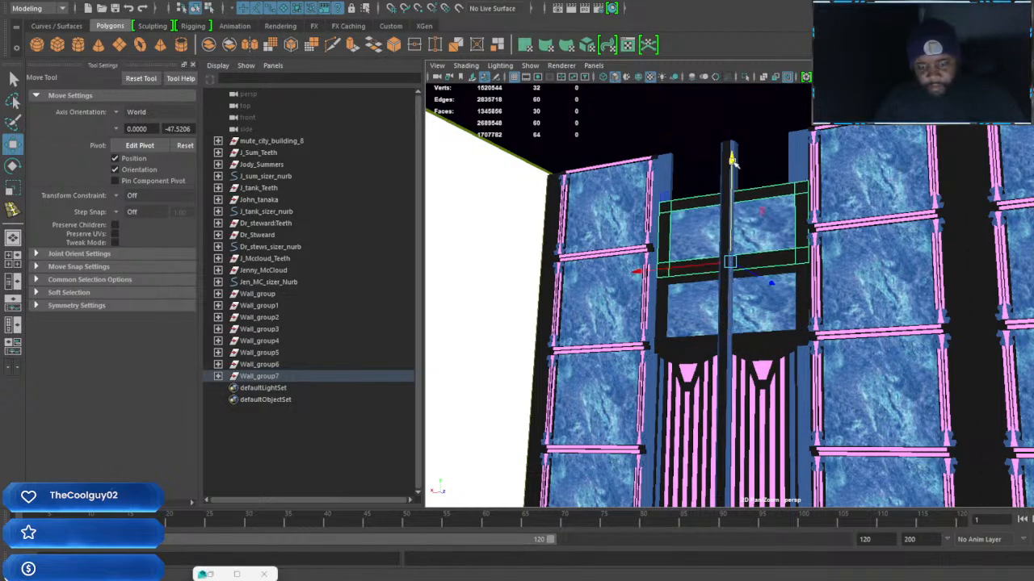
pyautogui.hotkey('shift', 'd')
# Examine the finished wall from further away and check which marble columns belong to Wall_group through Wall_group7
pyautogui.keyDown('alt'); pyautogui.moveTo(788, 207); pyautogui.dragTo(862, 299); pyautogui.keyUp('alt')
pyautogui.scroll(-3, 861, 229)
pyautogui.scroll(-5, 845, 294)
pyautogui.scroll(2, 835, 298)
pyautogui.scroll(3, 780, 310)
pyautogui.click(862, 299)
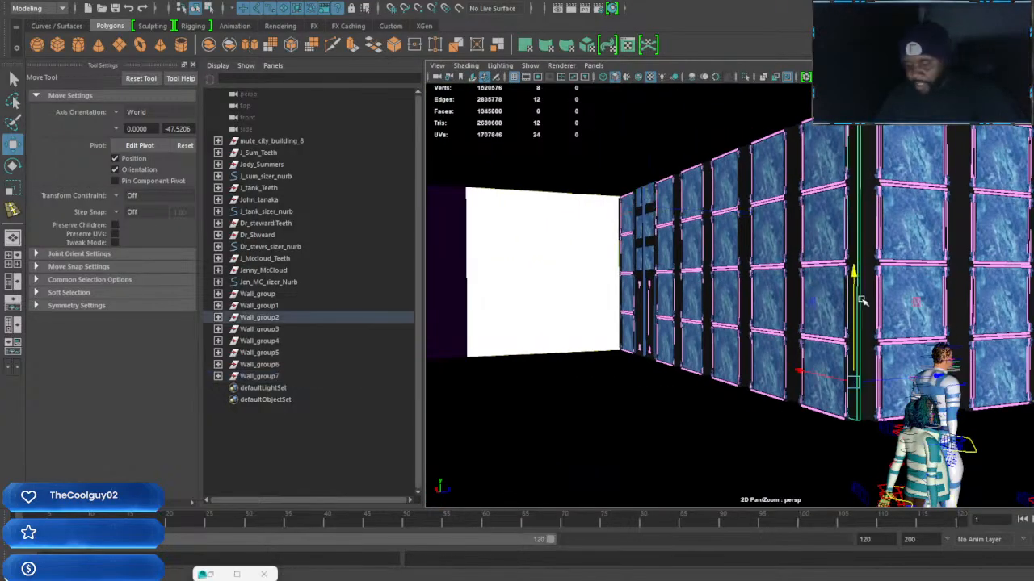
pyautogui.press('Up')
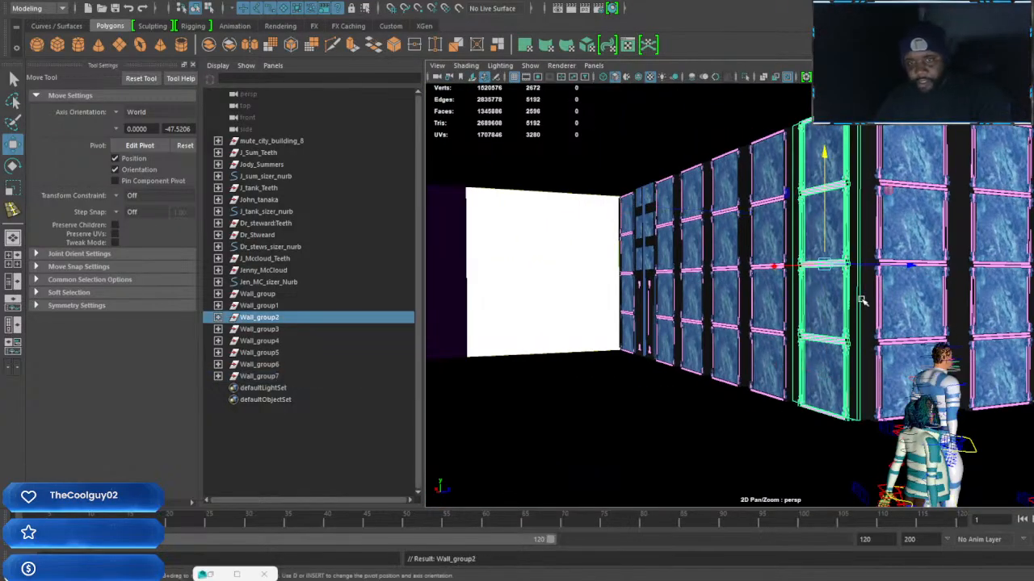
pyautogui.click(276, 307)
pyautogui.keyDown('shift'); pyautogui.click(266, 377); pyautogui.keyUp('shift')
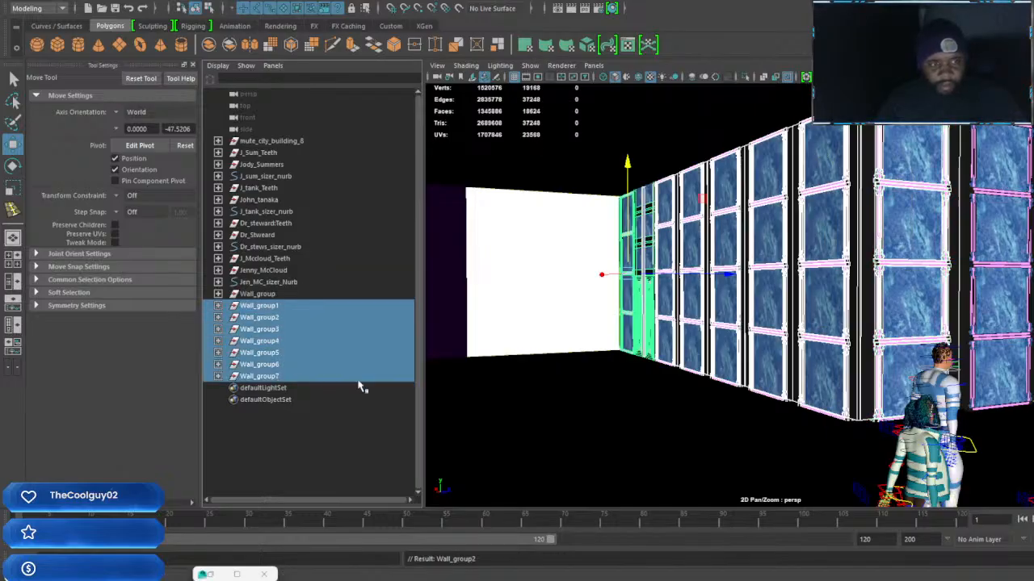
pyautogui.keyDown('ctrl'); pyautogui.click(263, 295); pyautogui.keyUp('ctrl')
# Duplicate the Wall_group marble column and move the copy across the room to the bare green wall
pyautogui.keyDown('alt'); pyautogui.moveTo(737, 368); pyautogui.dragTo(950, 166); pyautogui.keyUp('alt')
pyautogui.click(951, 167)
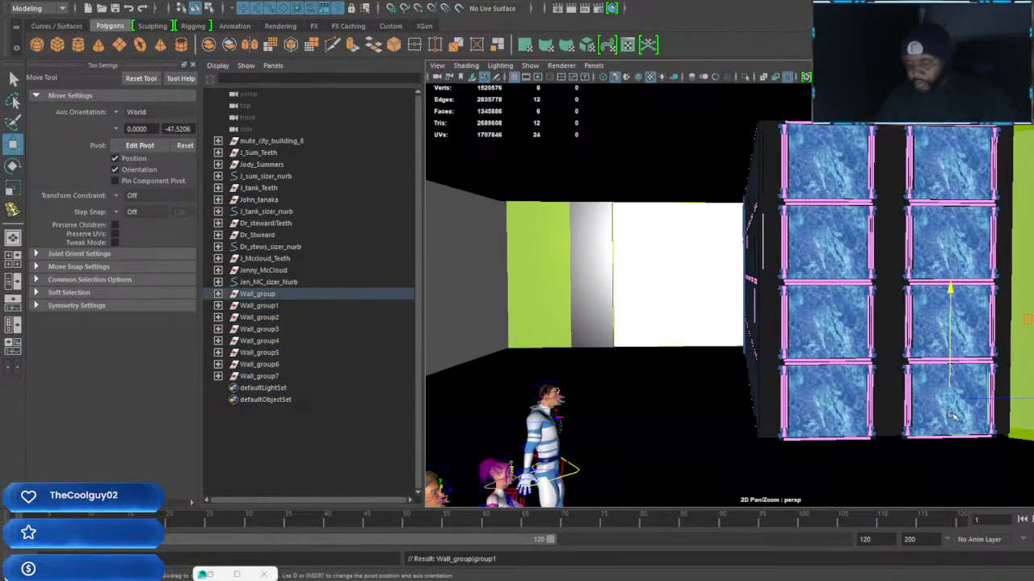
pyautogui.press('Up')
pyautogui.hotkey('ctrl', 'd')
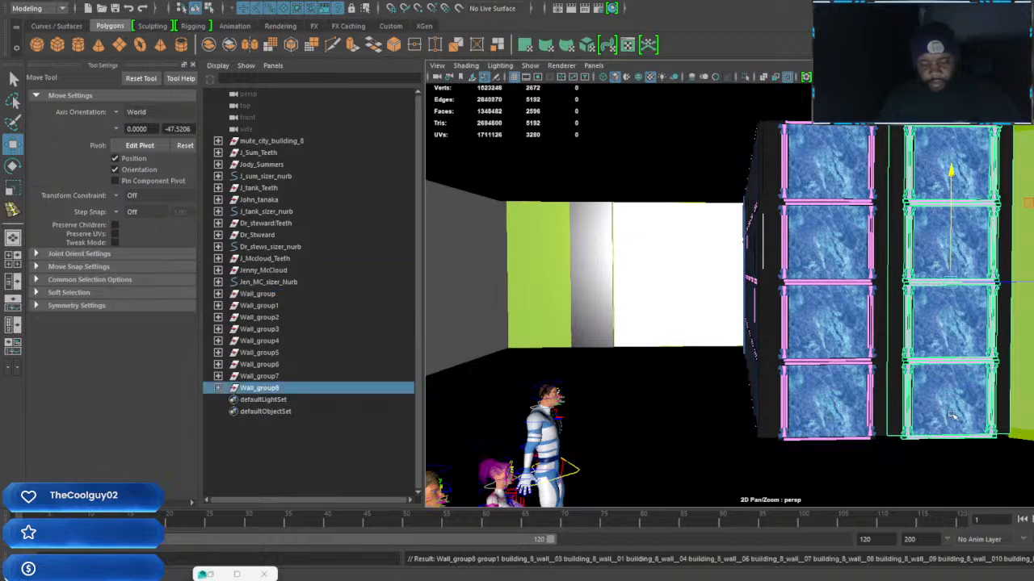
pyautogui.keyDown('alt'); pyautogui.moveTo(842, 395); pyautogui.dragTo(991, 349, button='middle'); pyautogui.keyUp('alt')
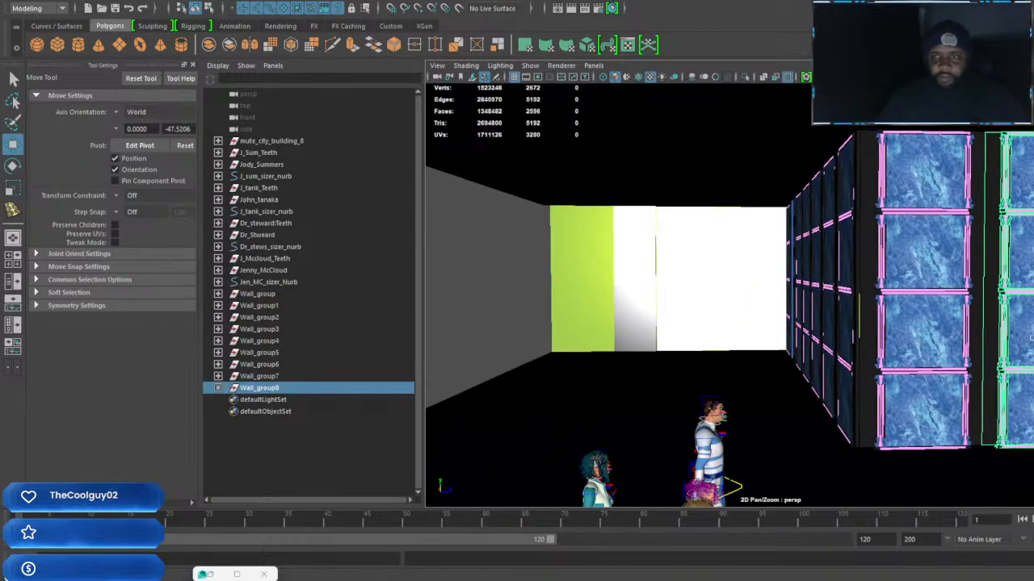
pyautogui.moveTo(1033, 278); pyautogui.dragTo(693, 310)
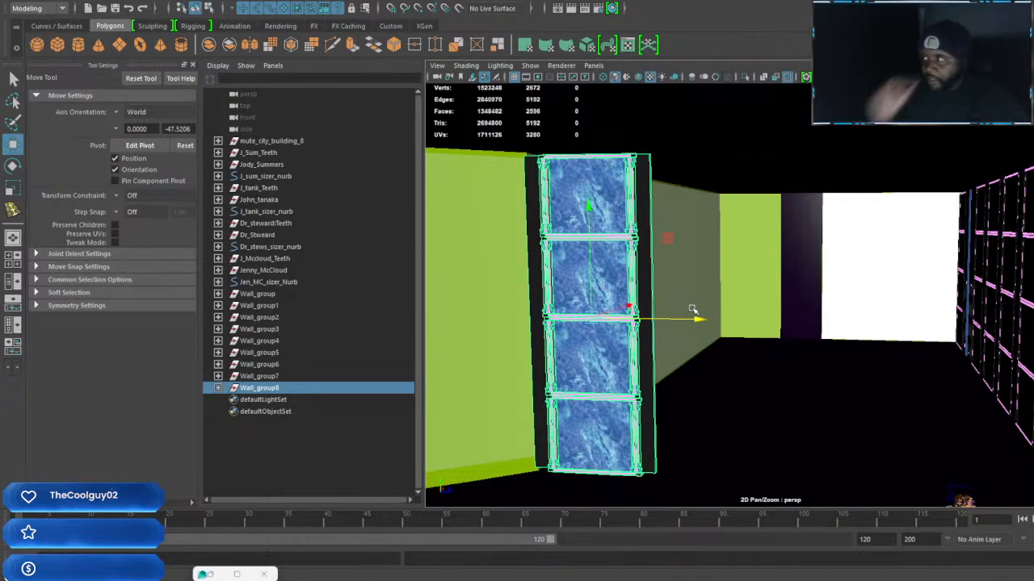
# Delete the copied marble column at the green wall and group Wall_group through Wall_group7 together
pyautogui.press('Delete')
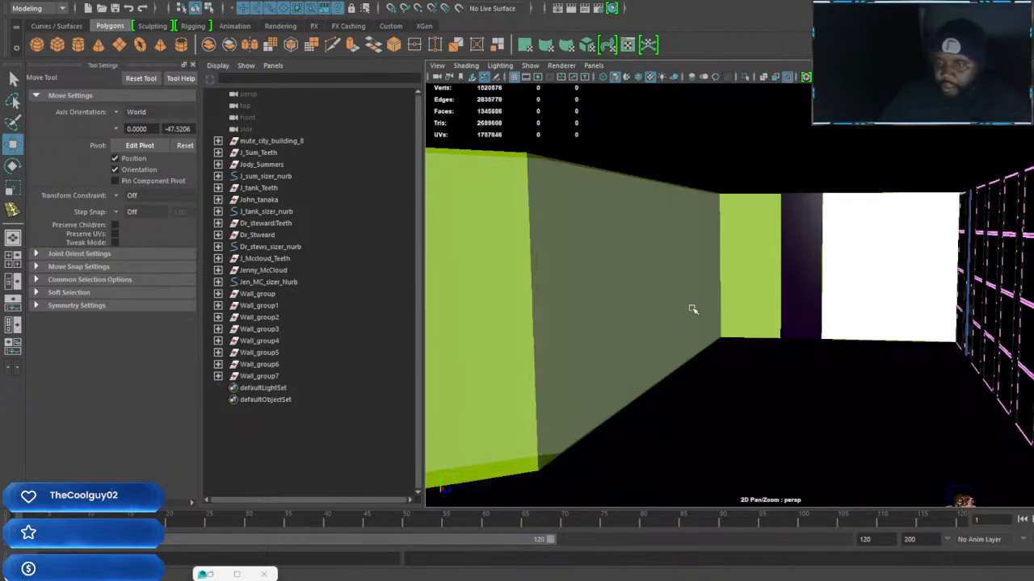
pyautogui.keyDown('alt'); pyautogui.moveTo(1012, 297); pyautogui.dragTo(901, 311, button='middle'); pyautogui.keyUp('alt')
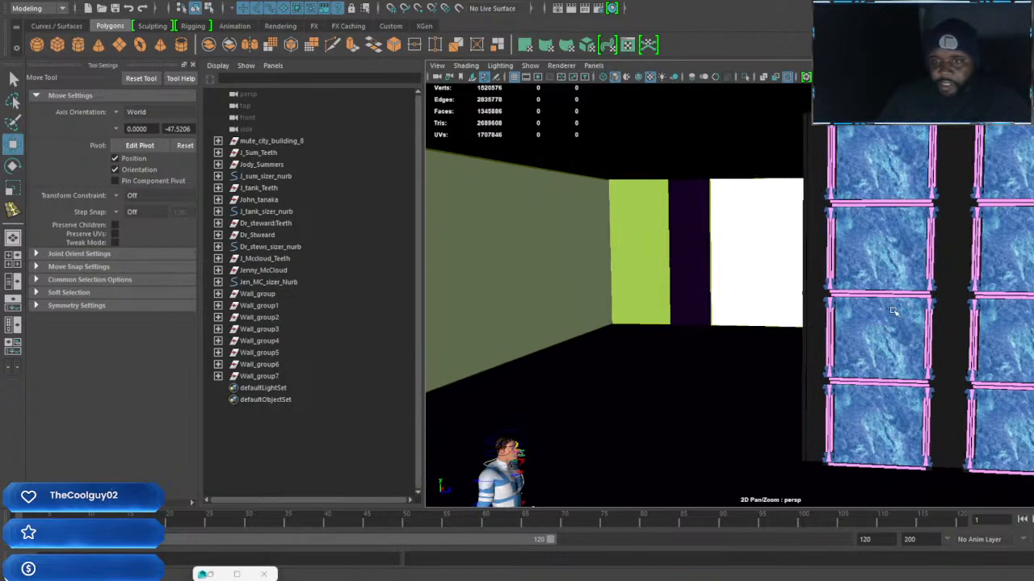
pyautogui.click(904, 313)
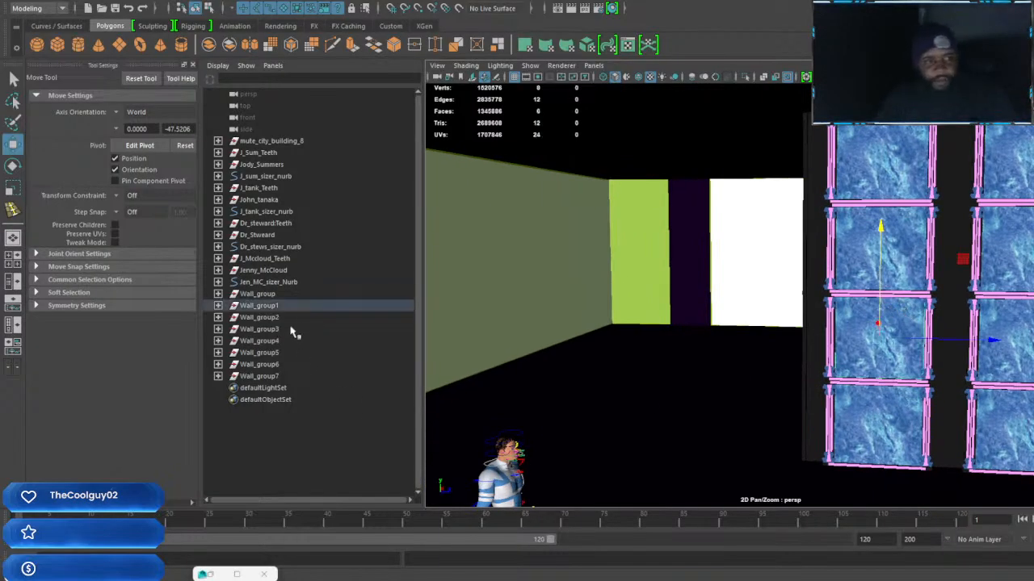
pyautogui.click(273, 294)
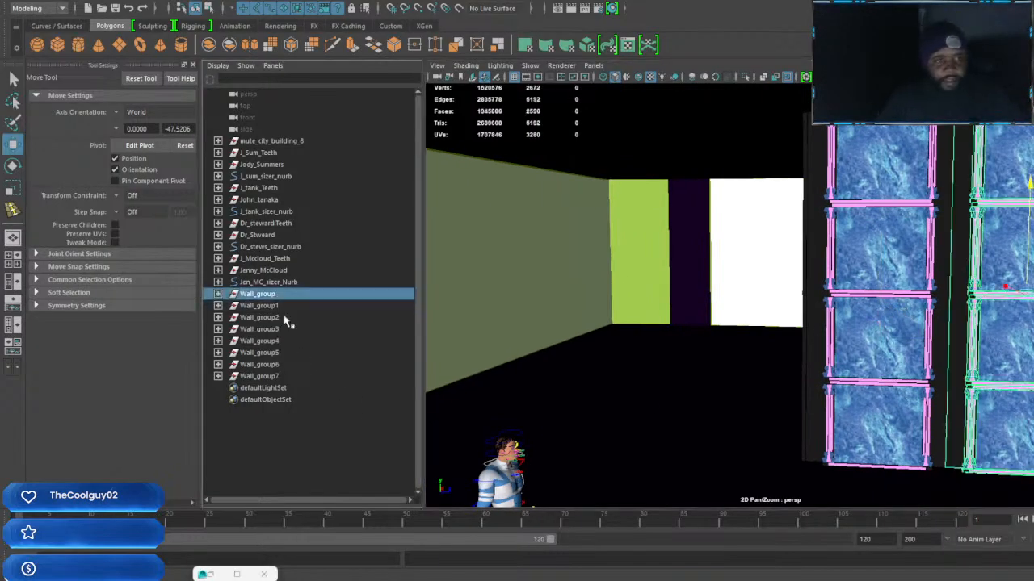
pyautogui.keyDown('shift'); pyautogui.click(275, 377); pyautogui.keyUp('shift')
pyautogui.keyDown('alt'); pyautogui.moveTo(625, 369); pyautogui.dragTo(730, 376); pyautogui.keyUp('alt')
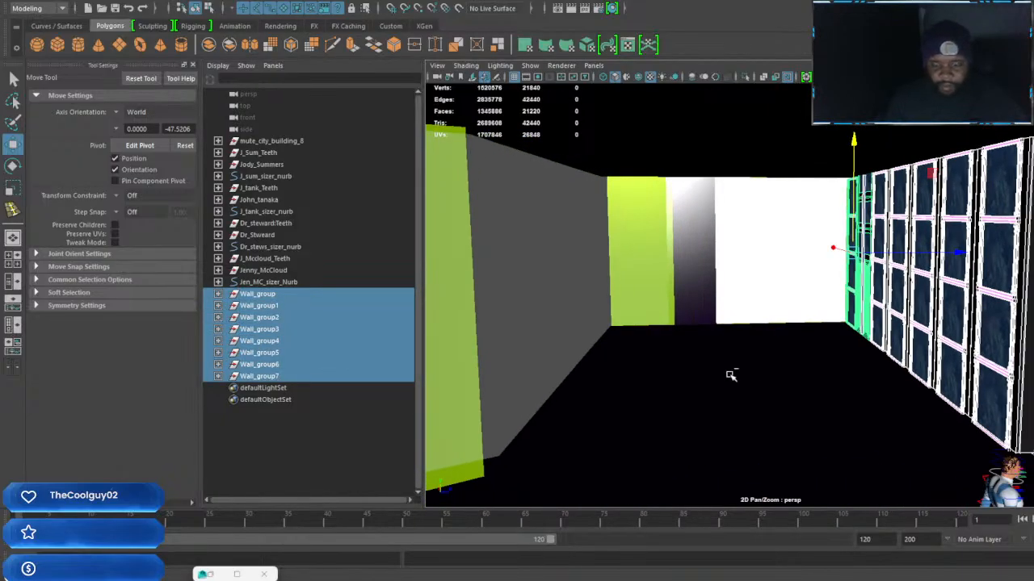
pyautogui.hotkey('ctrl', 'g')
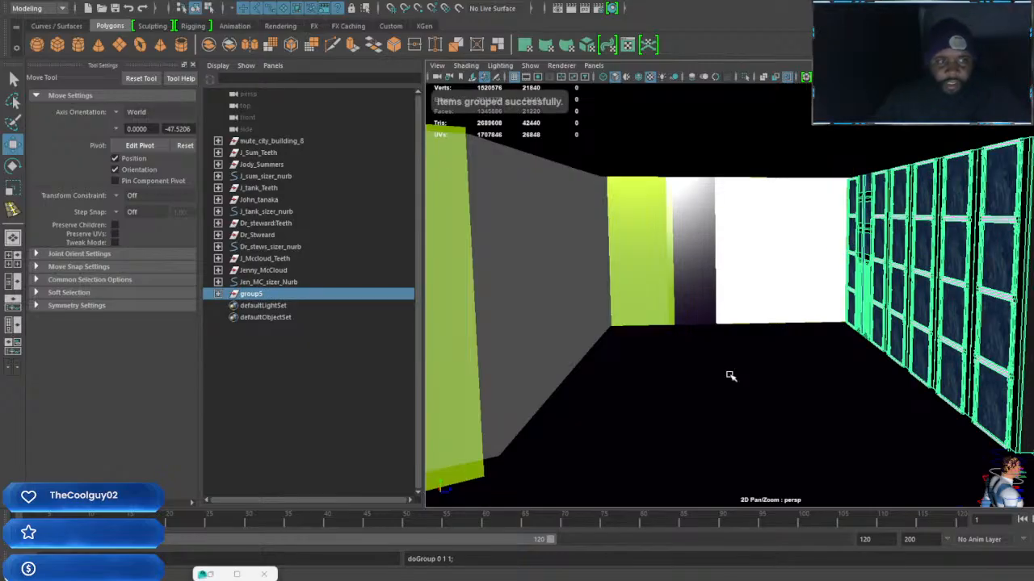
# Rename the new group of wall columns as Big_wall_cover
pyautogui.doubleClick(260, 296)
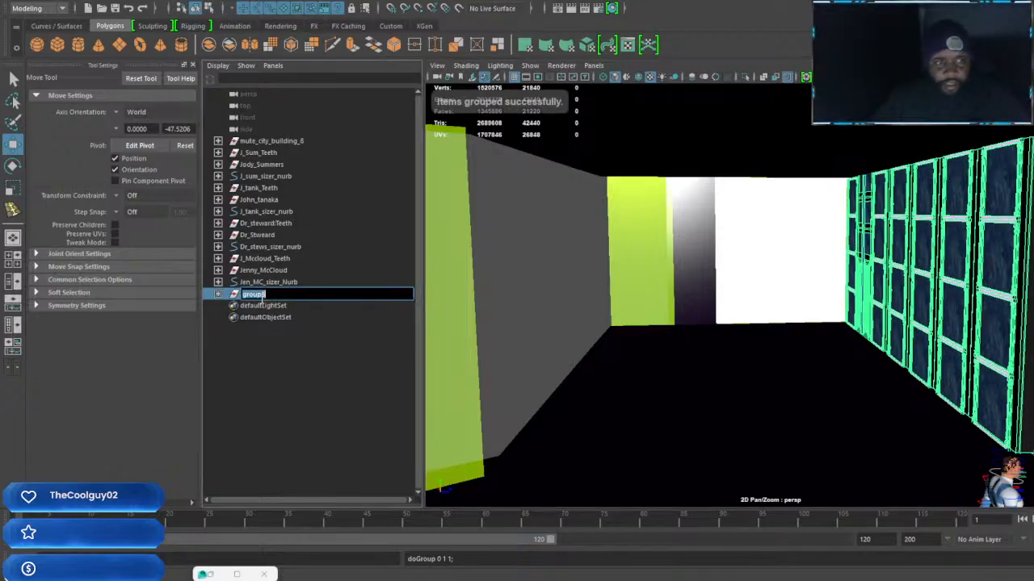
pyautogui.press('BackSpace')
pyautogui.write('Big wall')
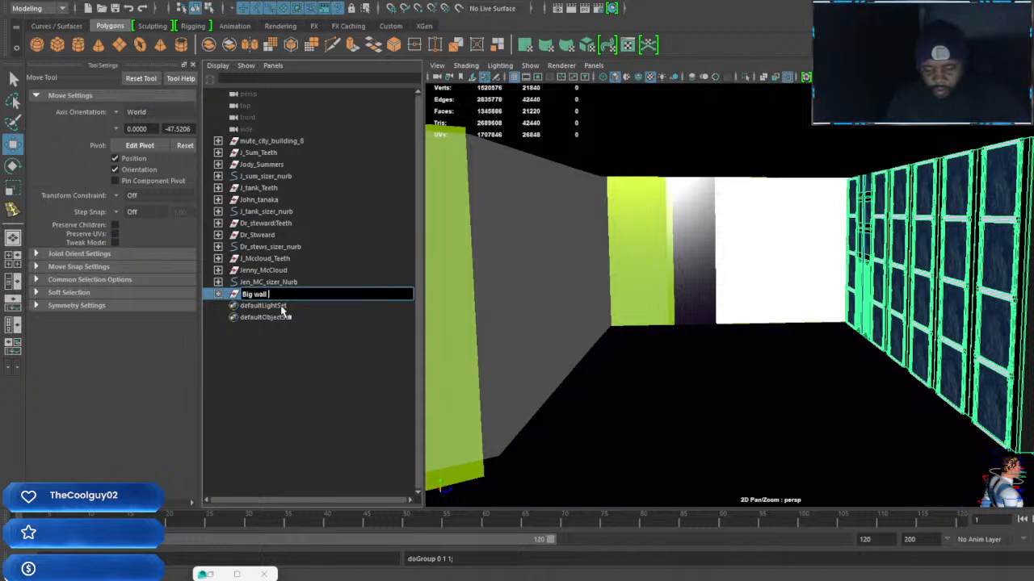
pyautogui.press('Return')
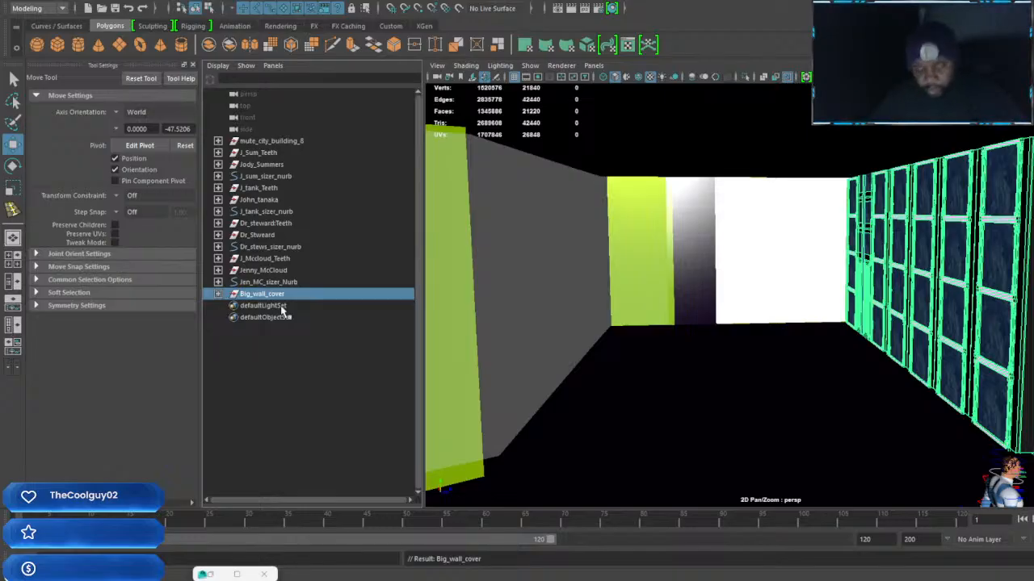
# Center the pivot of Big_wall_cover on its own geometry
pyautogui.press('e')
pyautogui.keyDown('alt'); pyautogui.moveTo(720, 353); pyautogui.dragTo(612, 328, button='right'); pyautogui.keyUp('alt')
pyautogui.keyDown('alt'); pyautogui.moveTo(651, 325); pyautogui.dragTo(623, 319); pyautogui.keyUp('alt')
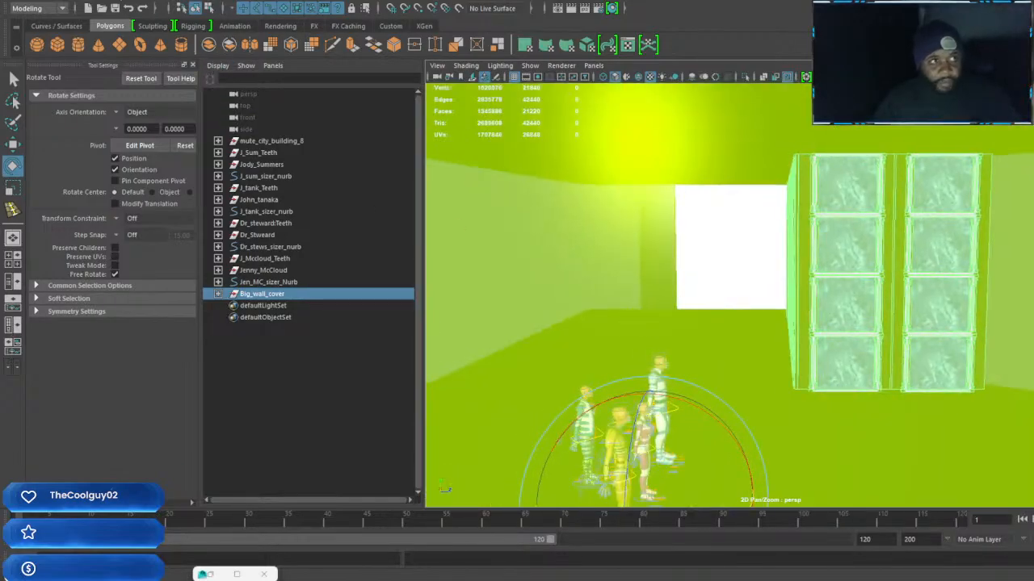
pyautogui.click(110, 1)
pyautogui.click(148, 70)
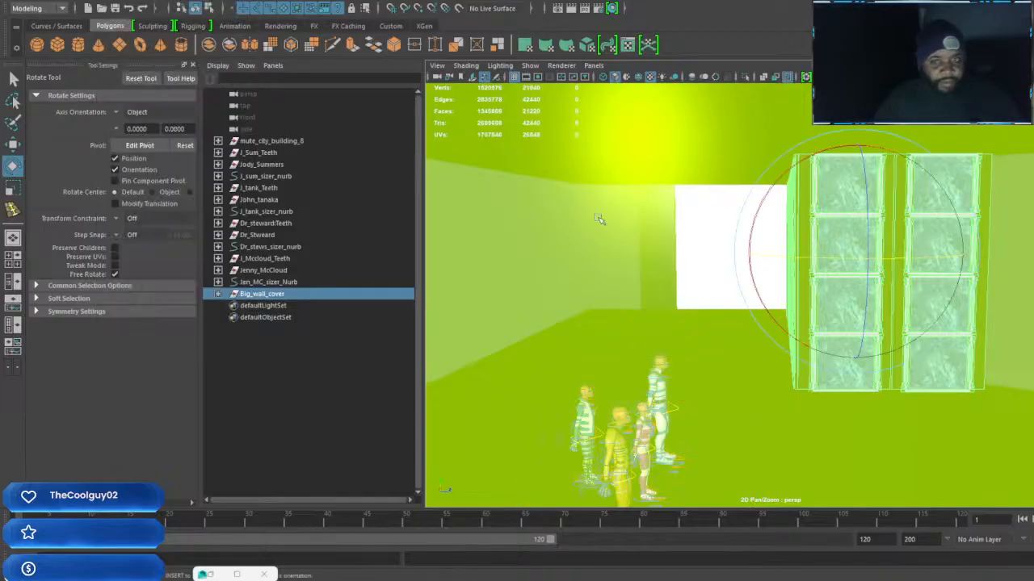
pyautogui.keyDown('alt'); pyautogui.moveTo(646, 258); pyautogui.dragTo(702, 270, button='right'); pyautogui.keyUp('alt')
pyautogui.keyDown('alt'); pyautogui.moveTo(701, 270); pyautogui.dragTo(954, 226); pyautogui.keyUp('alt')
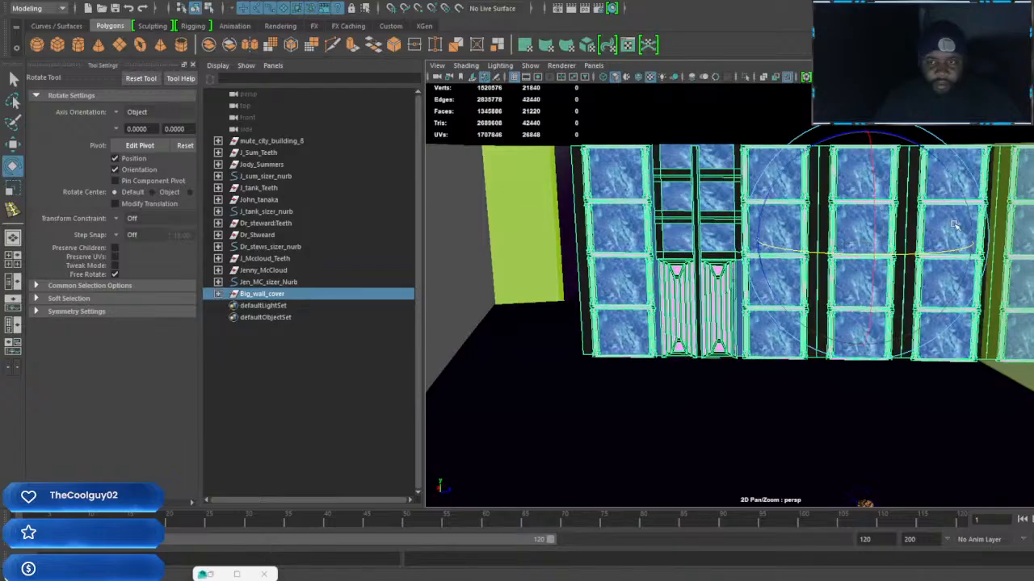
pyautogui.hotkey('ctrl', 'z')
# Duplicate Big_wall_cover and place the copy across the room, turned to face the original wall
pyautogui.hotkey('ctrl', 'd')
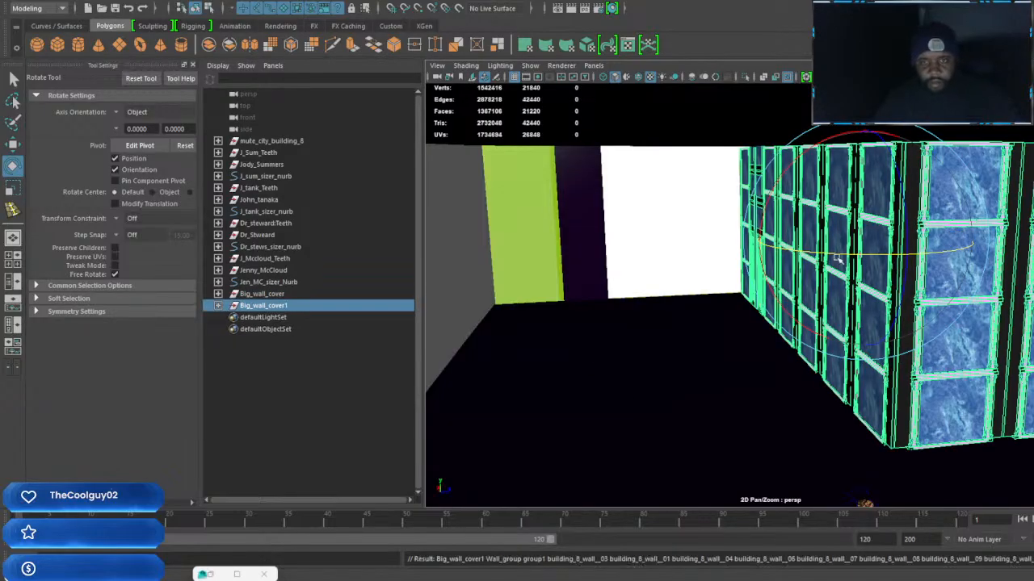
pyautogui.moveTo(805, 253); pyautogui.dragTo(909, 245)
pyautogui.press('w')
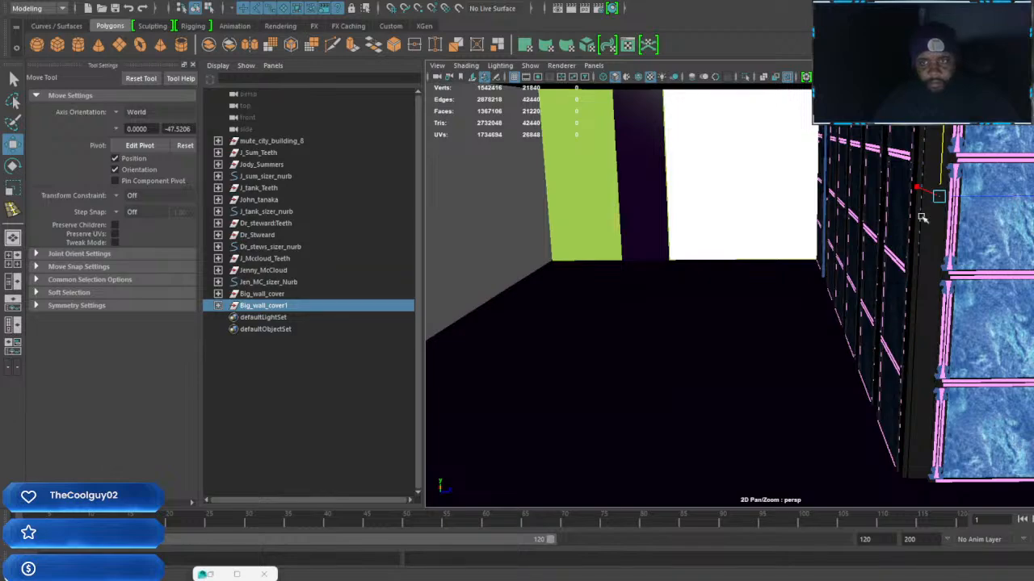
pyautogui.moveTo(920, 191); pyautogui.dragTo(685, 200)
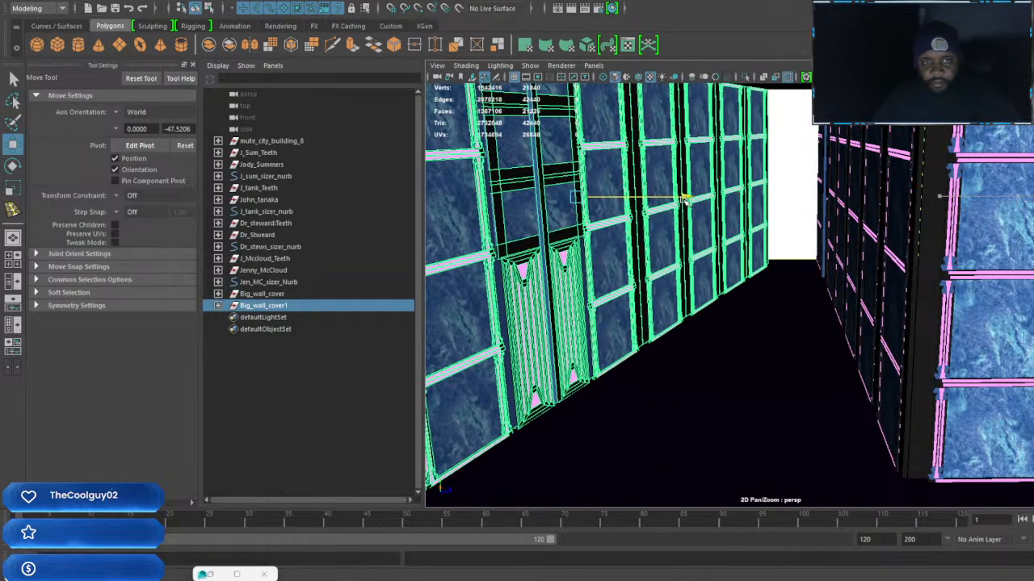
# Straighten the copied wall cover parallel to the side walls and slide it toward the bare wall and the near end
pyautogui.keyDown('alt'); pyautogui.moveTo(717, 242); pyautogui.dragTo(929, 231, button='middle'); pyautogui.keyUp('alt')
pyautogui.keyDown('alt'); pyautogui.moveTo(928, 232); pyautogui.dragTo(869, 238); pyautogui.keyUp('alt')
pyautogui.scroll(-3, 848, 241)
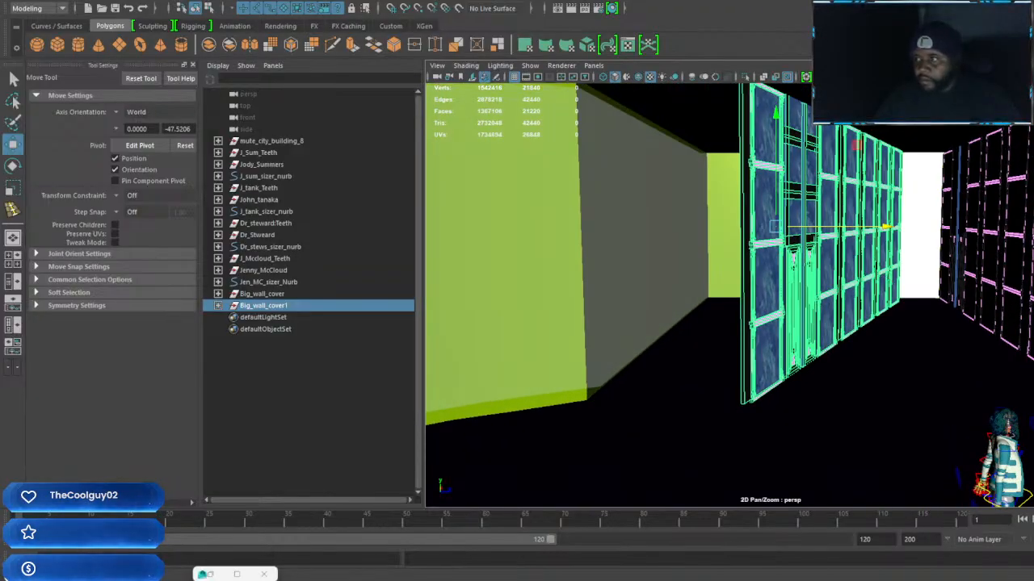
pyautogui.press('Return')
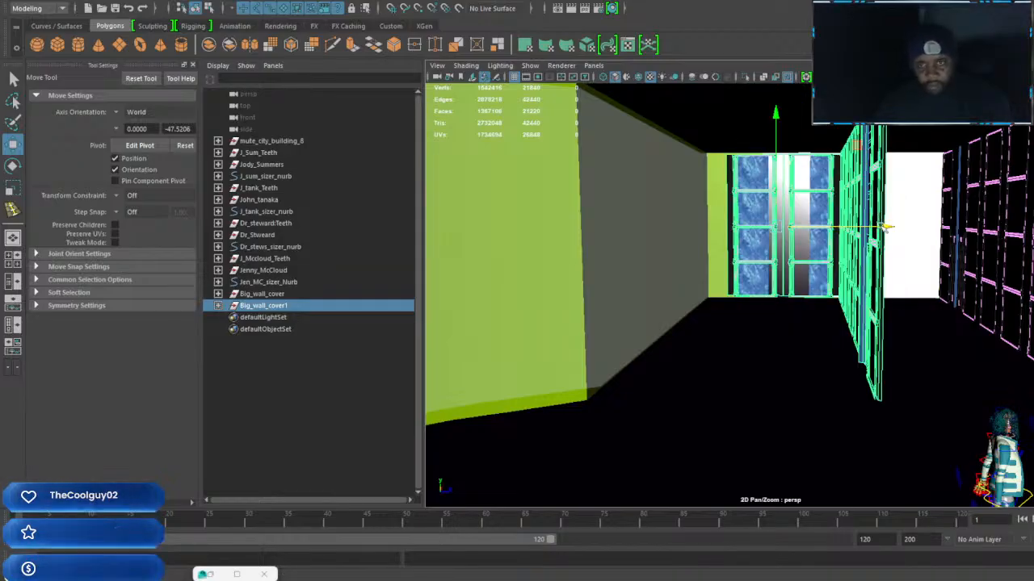
pyautogui.moveTo(882, 228); pyautogui.dragTo(849, 232)
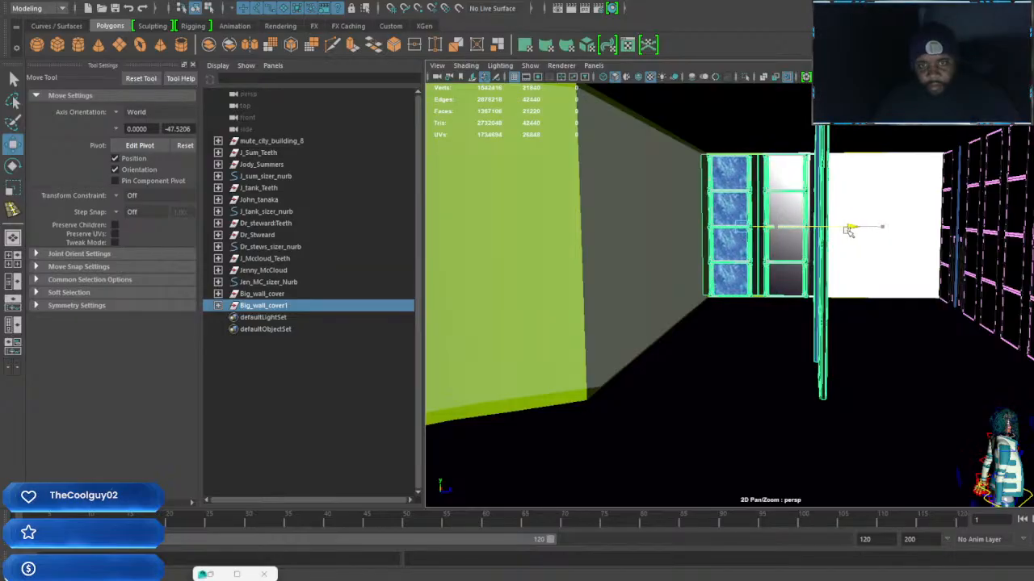
pyautogui.keyDown('alt'); pyautogui.moveTo(842, 286); pyautogui.dragTo(794, 297); pyautogui.keyUp('alt')
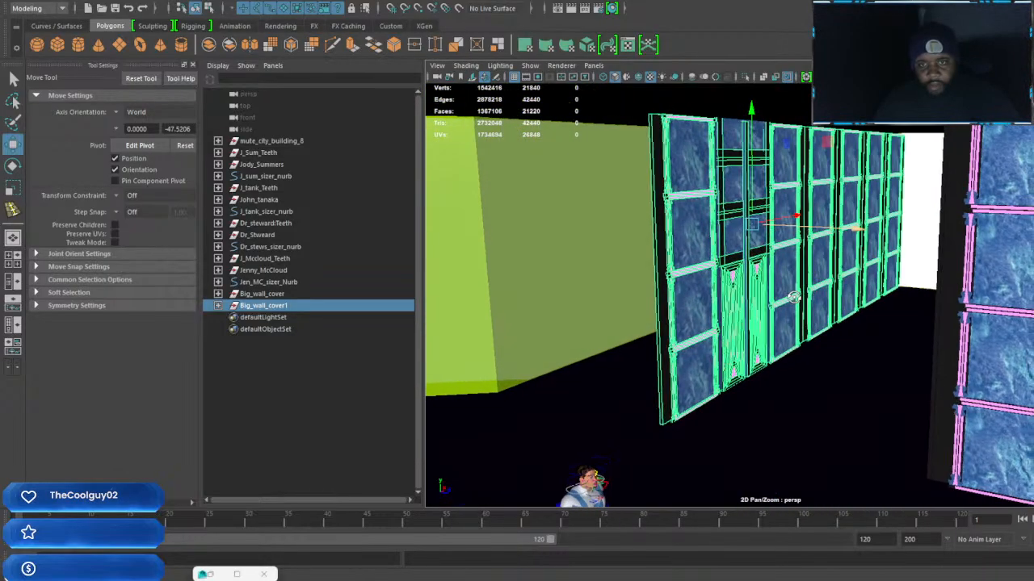
pyautogui.moveTo(781, 224)
pyautogui.mouseDown()
pyautogui.moveTo(767, 223)
pyautogui.moveTo(781, 221)
pyautogui.mouseUp()
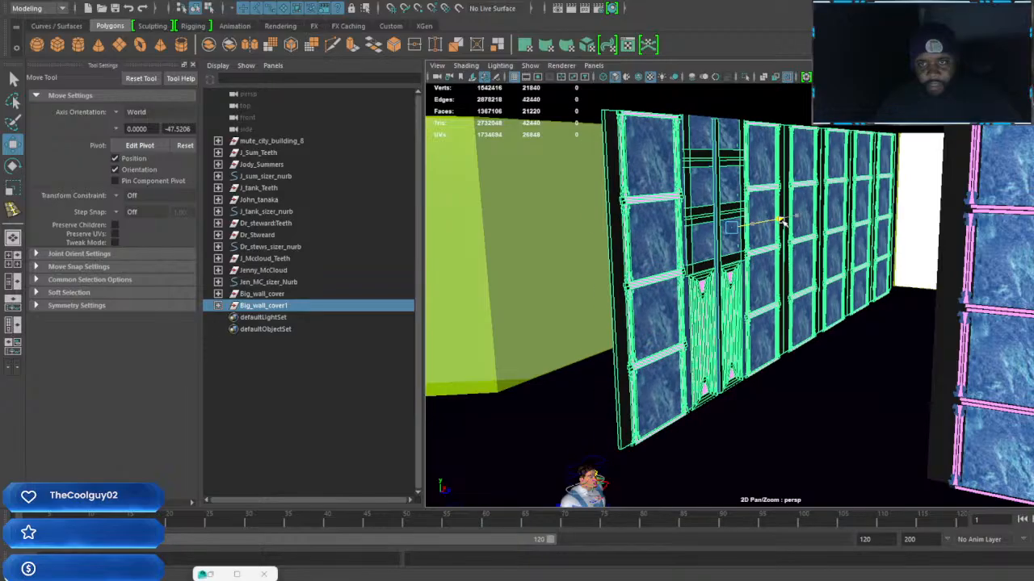
# Move the copy's Wall_group1 column from the far end of the wall to the near end beside the doors
pyautogui.keyDown('alt'); pyautogui.moveTo(764, 262); pyautogui.dragTo(836, 251); pyautogui.keyUp('alt')
pyautogui.scroll(4, 718, 207)
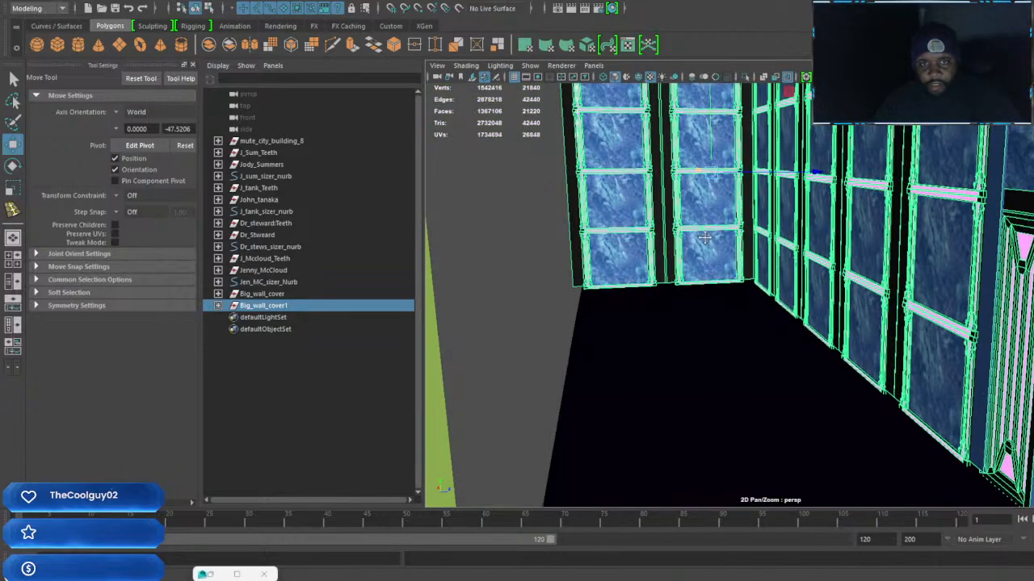
pyautogui.keyDown('alt'); pyautogui.moveTo(725, 323); pyautogui.dragTo(726, 300); pyautogui.keyUp('alt')
pyautogui.click(724, 292)
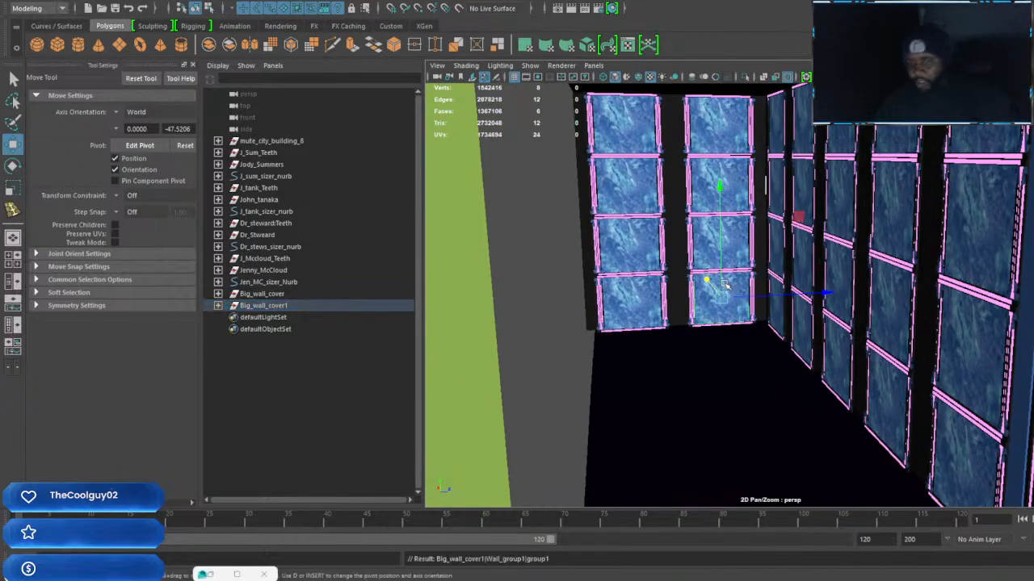
pyautogui.press('Up')
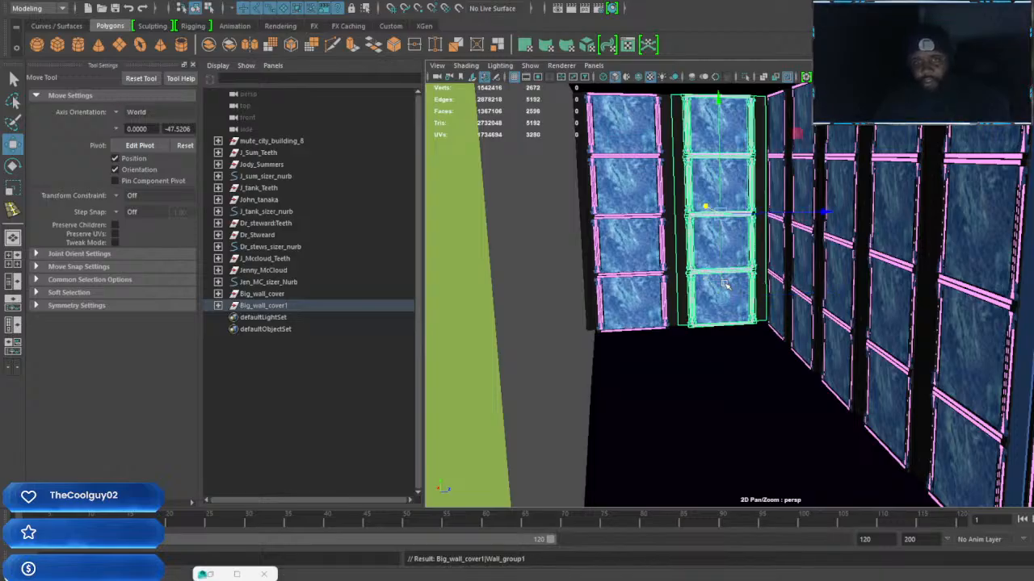
pyautogui.keyDown('alt'); pyautogui.moveTo(703, 206); pyautogui.dragTo(835, 307); pyautogui.keyUp('alt')
pyautogui.keyDown('alt'); pyautogui.moveTo(835, 307); pyautogui.dragTo(823, 268, button='middle'); pyautogui.keyUp('alt')
pyautogui.scroll(-2, 835, 305)
pyautogui.scroll(2, 835, 304)
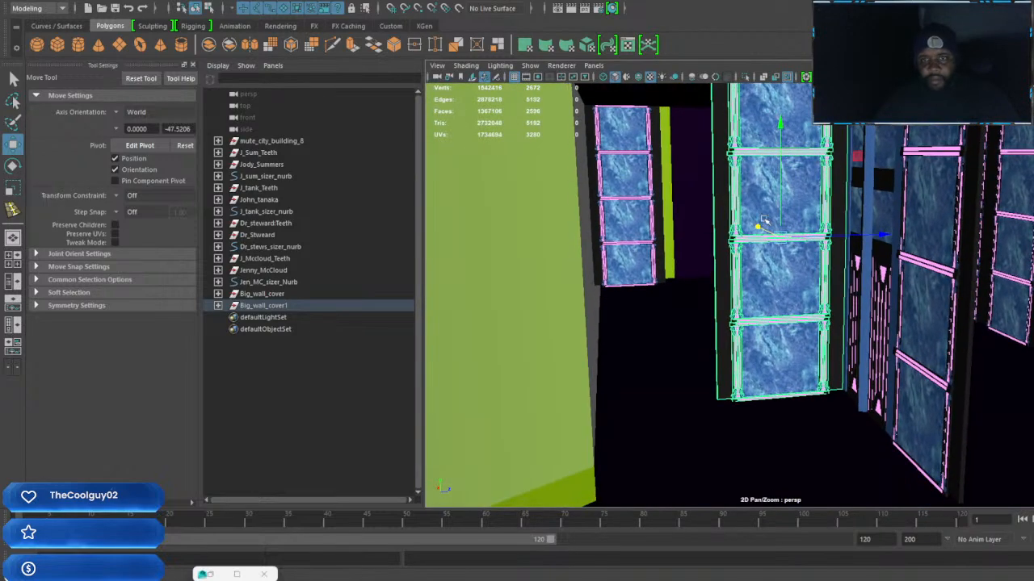
pyautogui.moveTo(758, 226); pyautogui.dragTo(803, 286)
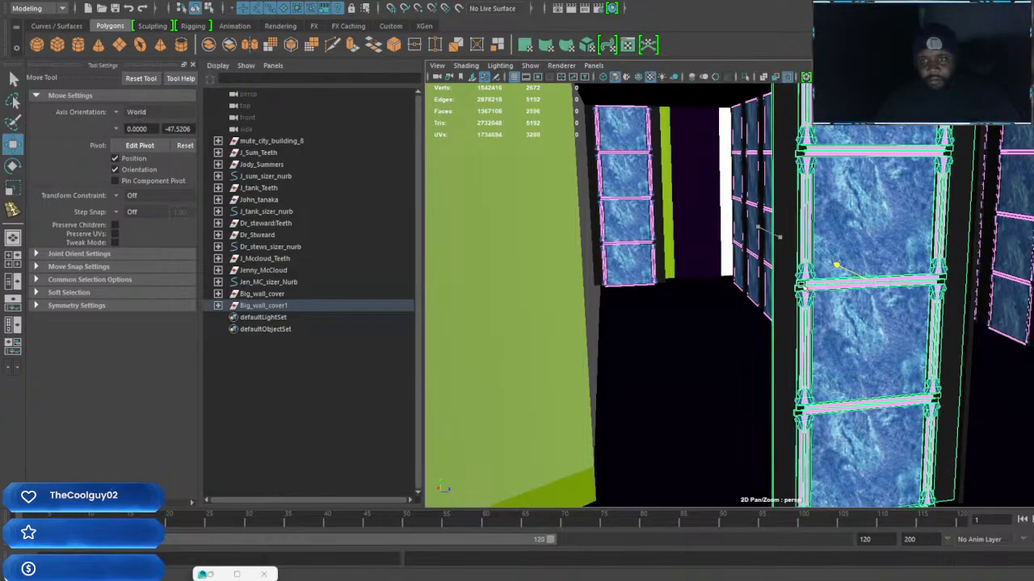
# Move the copy's Wall_group column from the far end to sit beside the other column at the near end
pyautogui.click(644, 248)
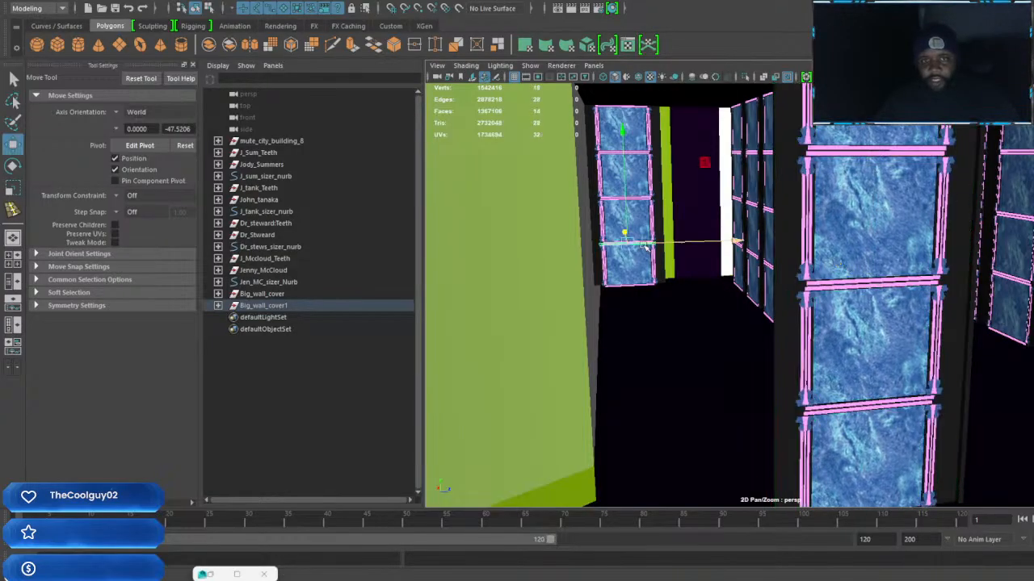
pyautogui.press('Up')
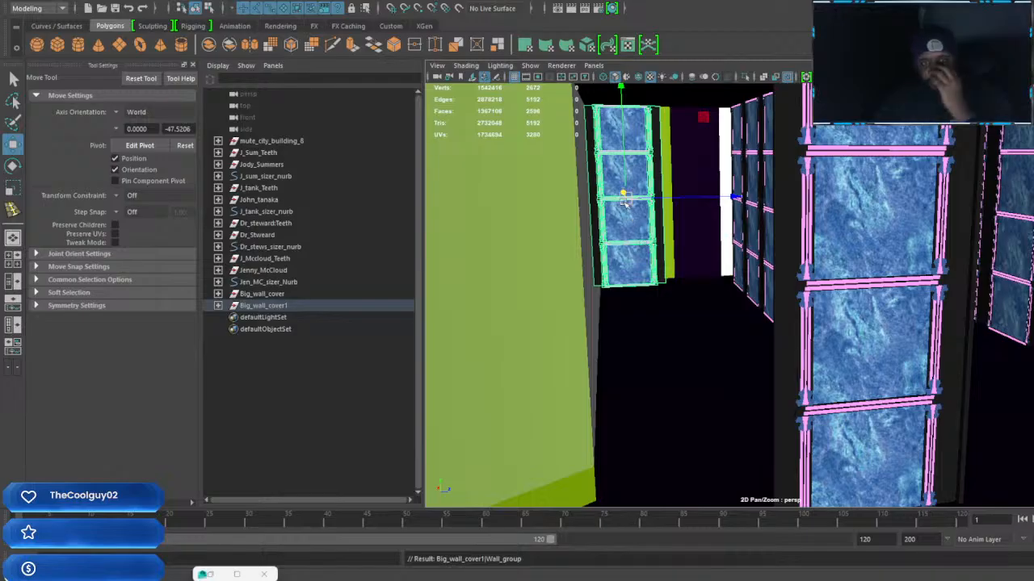
pyautogui.keyDown('alt'); pyautogui.moveTo(648, 233); pyautogui.dragTo(687, 253, button='middle'); pyautogui.keyUp('alt')
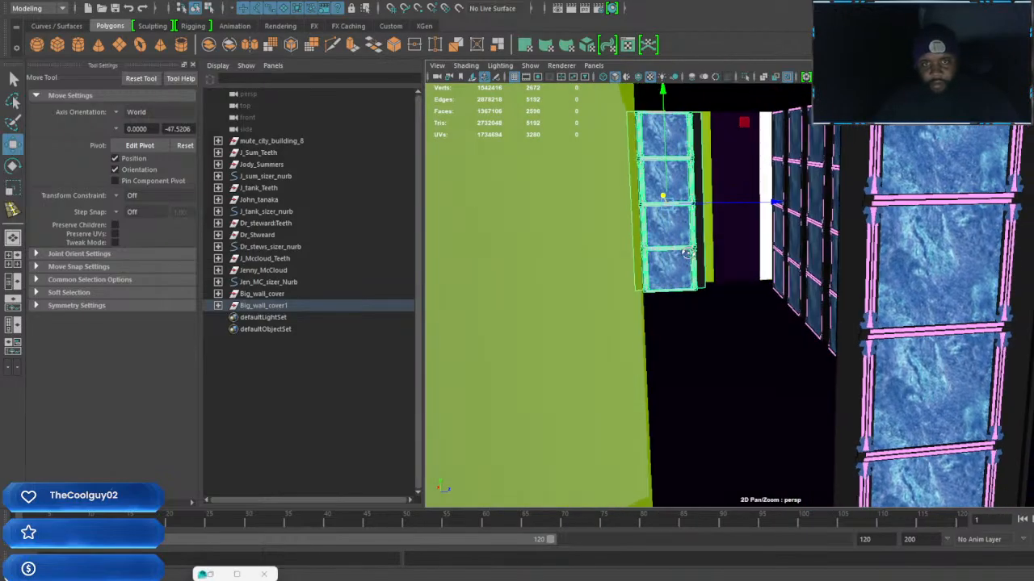
pyautogui.moveTo(660, 194); pyautogui.dragTo(704, 256)
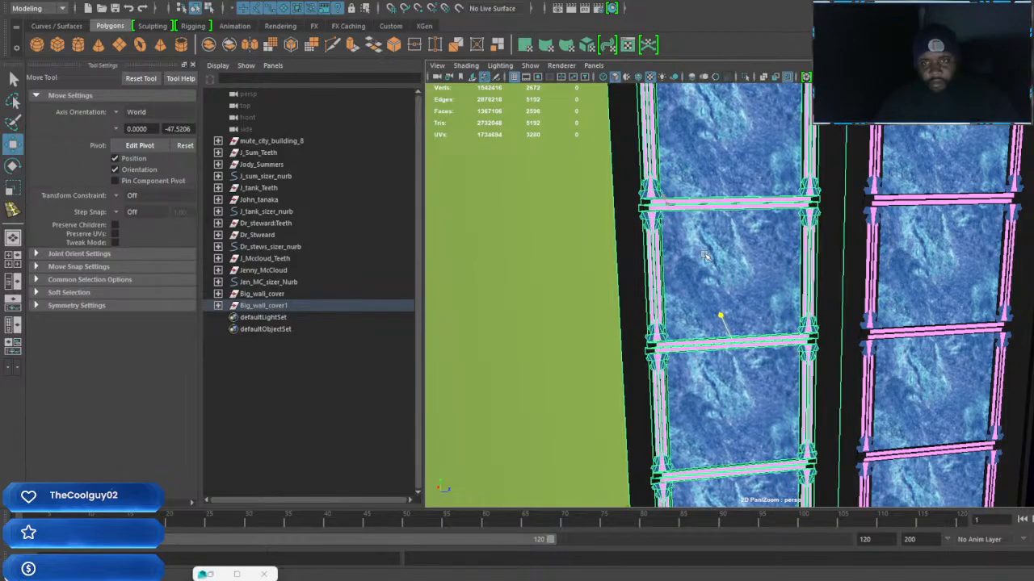
# Select the whole Big_wall_cover1 group and slide it back along the room against the green wall's edge
pyautogui.keyDown('alt'); pyautogui.moveTo(866, 310); pyautogui.dragTo(789, 283); pyautogui.keyUp('alt')
pyautogui.keyDown('alt'); pyautogui.moveTo(789, 283); pyautogui.dragTo(864, 297, button='middle'); pyautogui.keyUp('alt')
pyautogui.keyDown('alt'); pyautogui.moveTo(864, 297); pyautogui.dragTo(841, 291, button='right'); pyautogui.keyUp('alt')
pyautogui.click(762, 277)
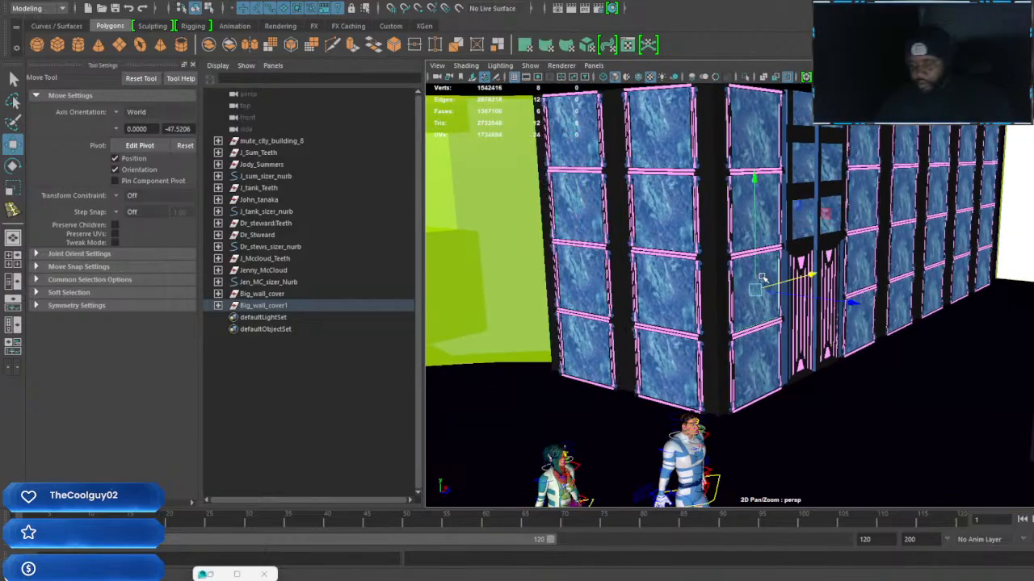
pyautogui.press('Up')
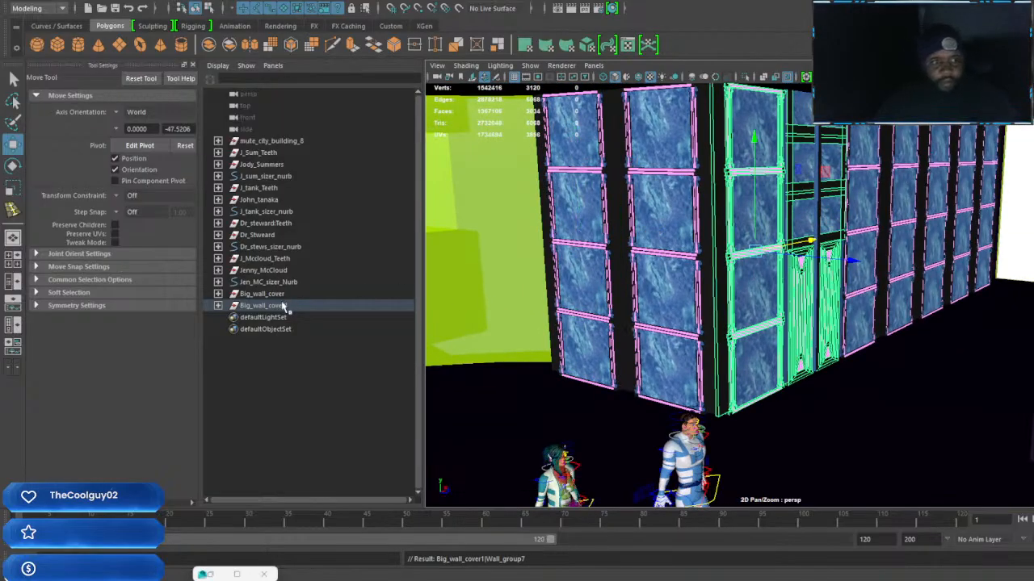
pyautogui.click(267, 306)
pyautogui.moveTo(879, 208); pyautogui.dragTo(900, 202)
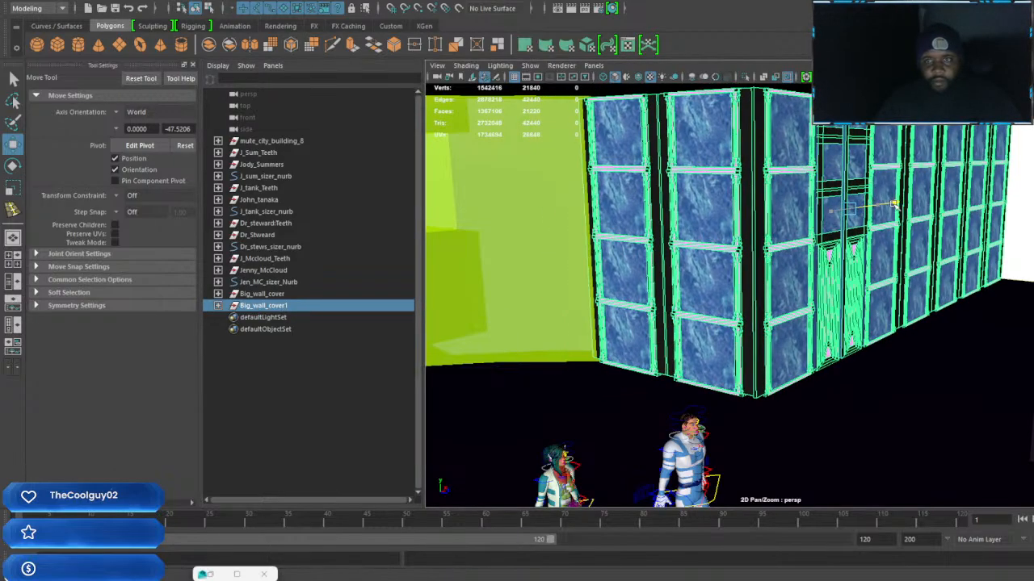
pyautogui.keyDown('alt'); pyautogui.moveTo(919, 287); pyautogui.dragTo(746, 305); pyautogui.keyUp('alt')
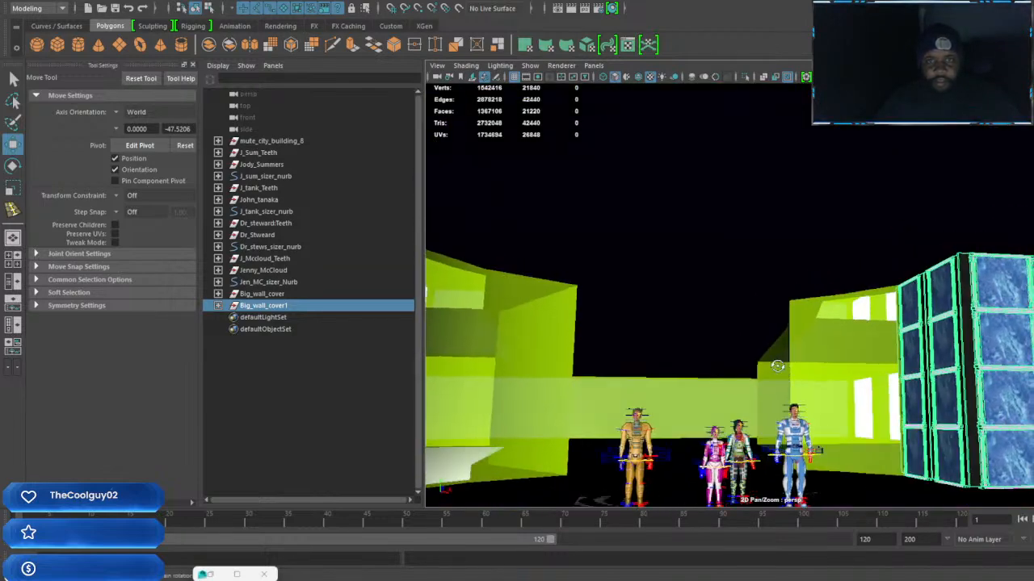
pyautogui.click(754, 265)
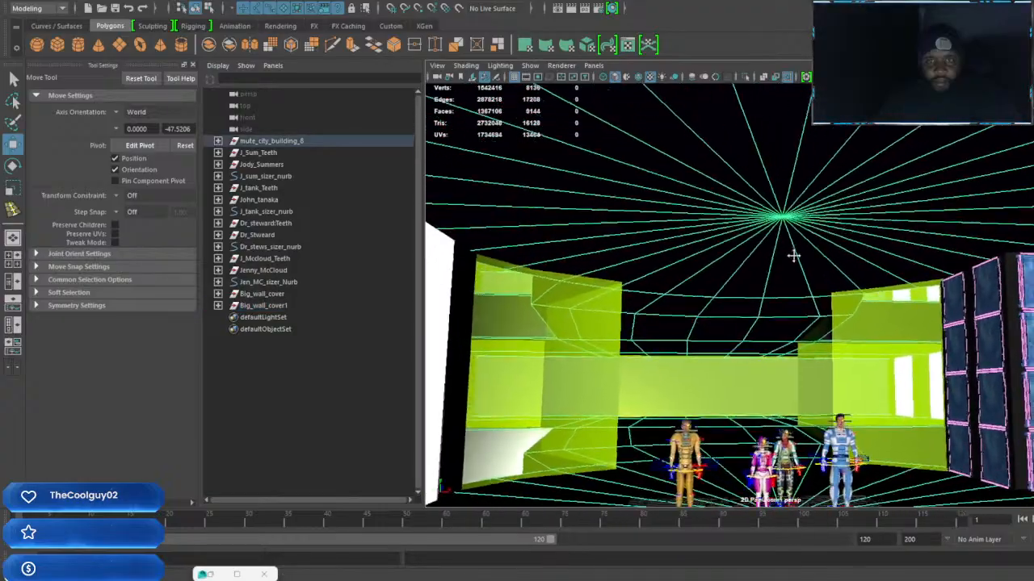
pyautogui.keyDown('alt'); pyautogui.moveTo(755, 234); pyautogui.dragTo(719, 228, button='middle'); pyautogui.keyUp('alt')
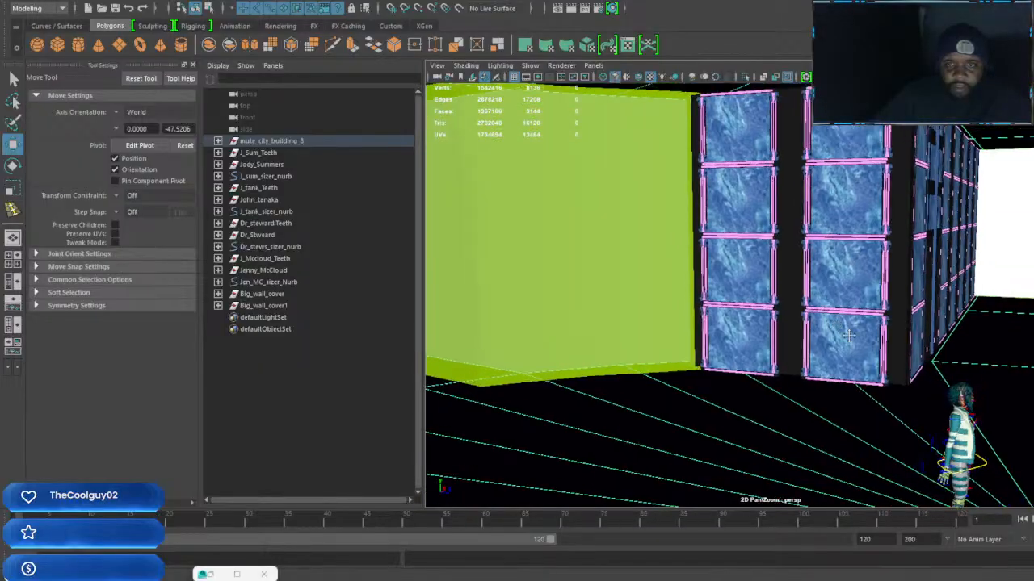
# Examine the bare openings around the room and the door column within Big_wall_cover1
pyautogui.keyDown('alt'); pyautogui.moveTo(848, 335); pyautogui.dragTo(805, 346); pyautogui.keyUp('alt')
pyautogui.keyDown('alt'); pyautogui.moveTo(844, 369); pyautogui.dragTo(933, 366, button='middle'); pyautogui.keyUp('alt')
pyautogui.keyDown('alt'); pyautogui.moveTo(933, 366); pyautogui.dragTo(876, 355); pyautogui.keyUp('alt')
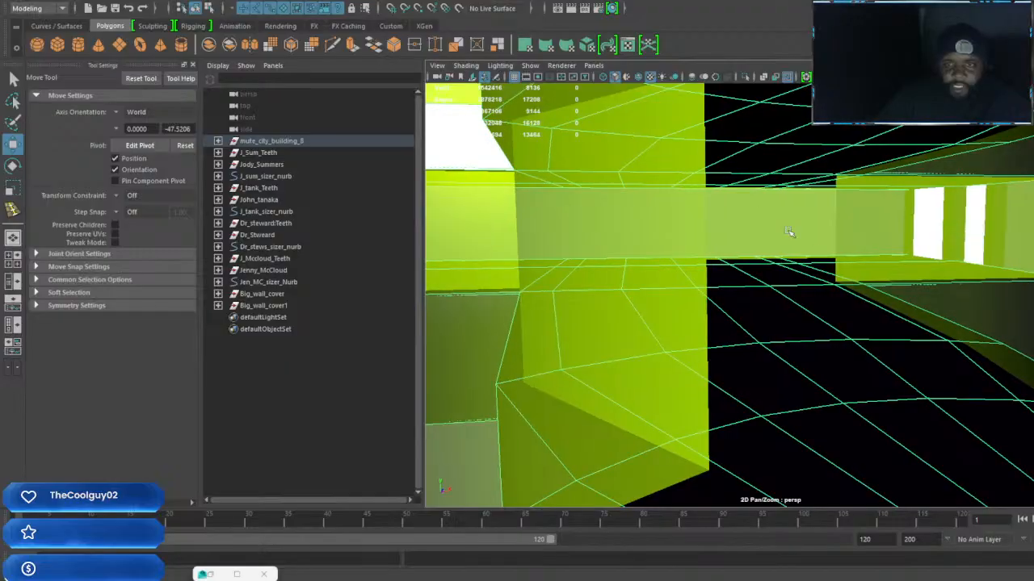
pyautogui.keyDown('alt'); pyautogui.moveTo(872, 260); pyautogui.dragTo(683, 270, button='right'); pyautogui.keyUp('alt')
pyautogui.keyDown('alt'); pyautogui.moveTo(807, 307); pyautogui.dragTo(910, 351); pyautogui.keyUp('alt')
pyautogui.click(906, 348)
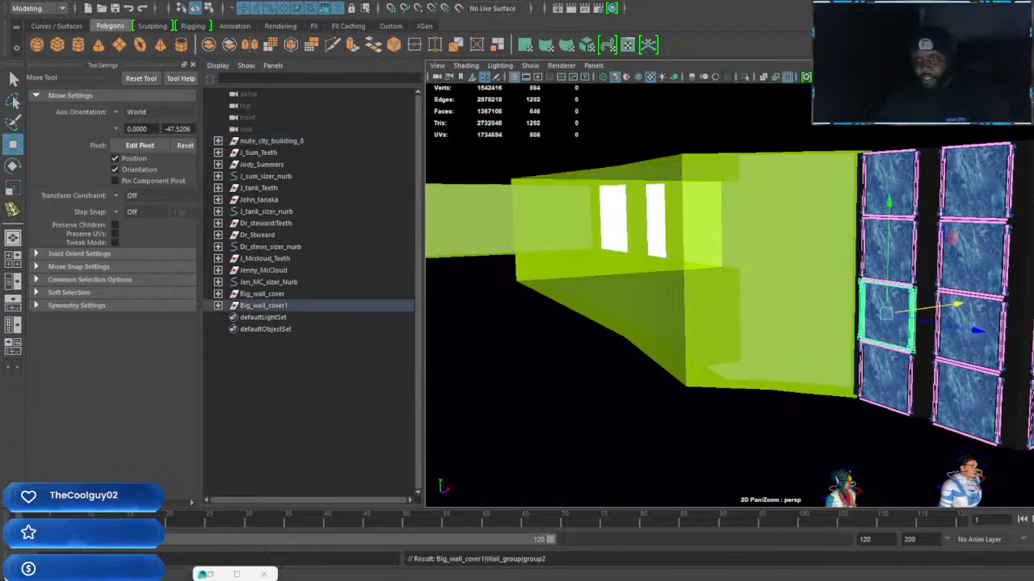
pyautogui.click(1033, 358)
pyautogui.keyDown('alt'); pyautogui.moveTo(1033, 358); pyautogui.dragTo(942, 339, button='middle'); pyautogui.keyUp('alt')
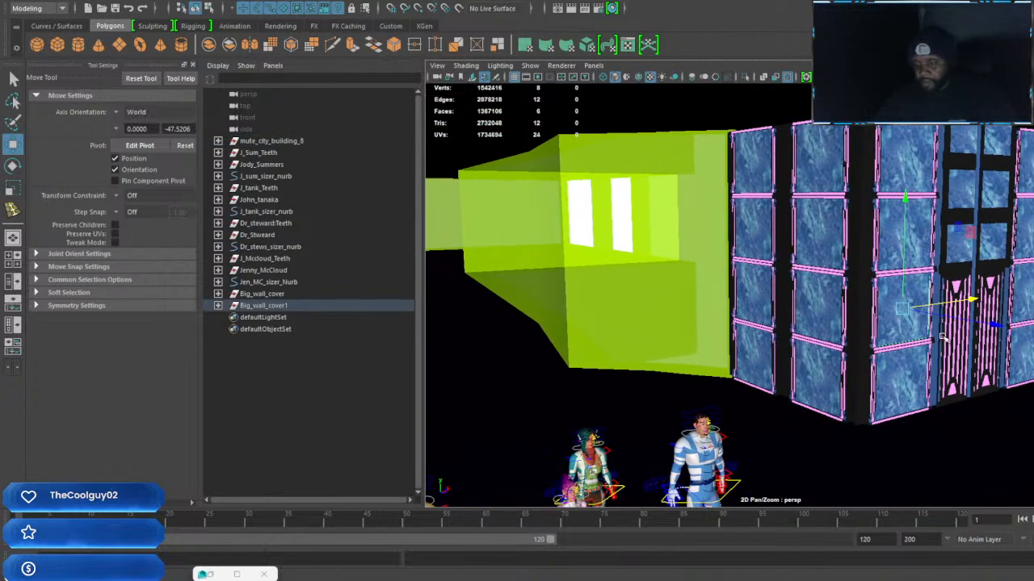
pyautogui.press('Up')
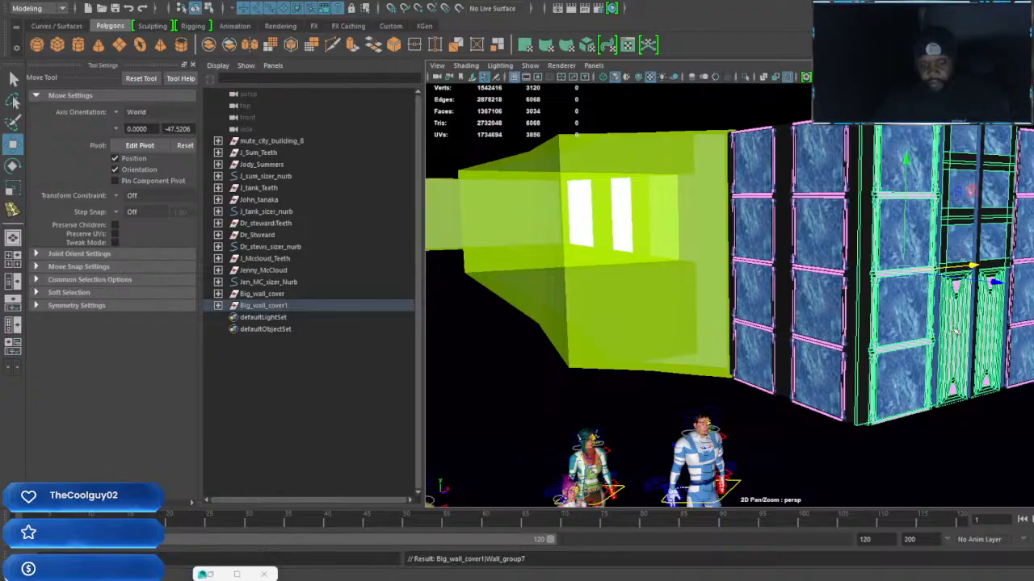
pyautogui.press('Up')
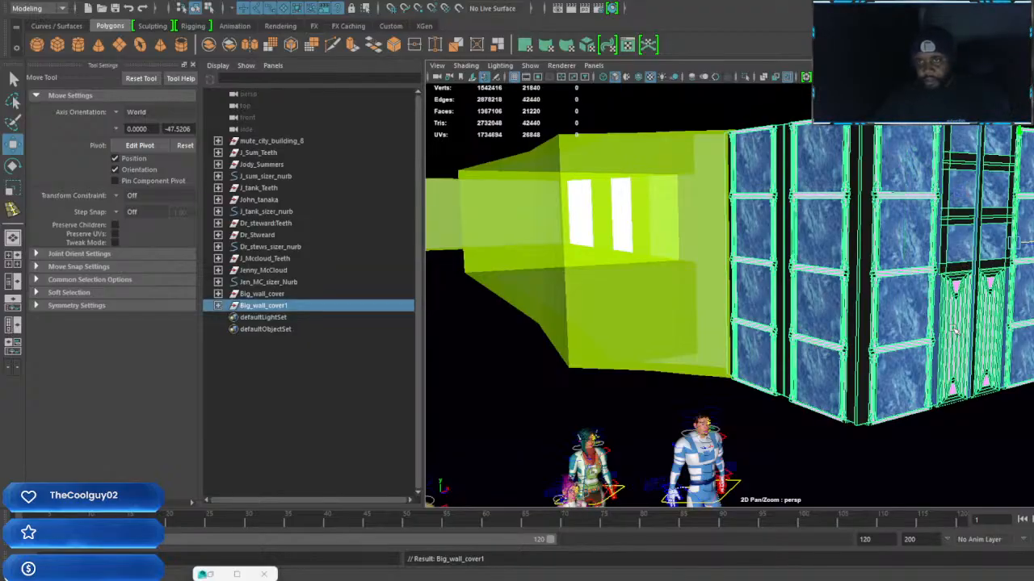
# Duplicate the Wall_group7 door column from Big_wall_cover1 and move the copy out into the room behind the characters
pyautogui.click(926, 333)
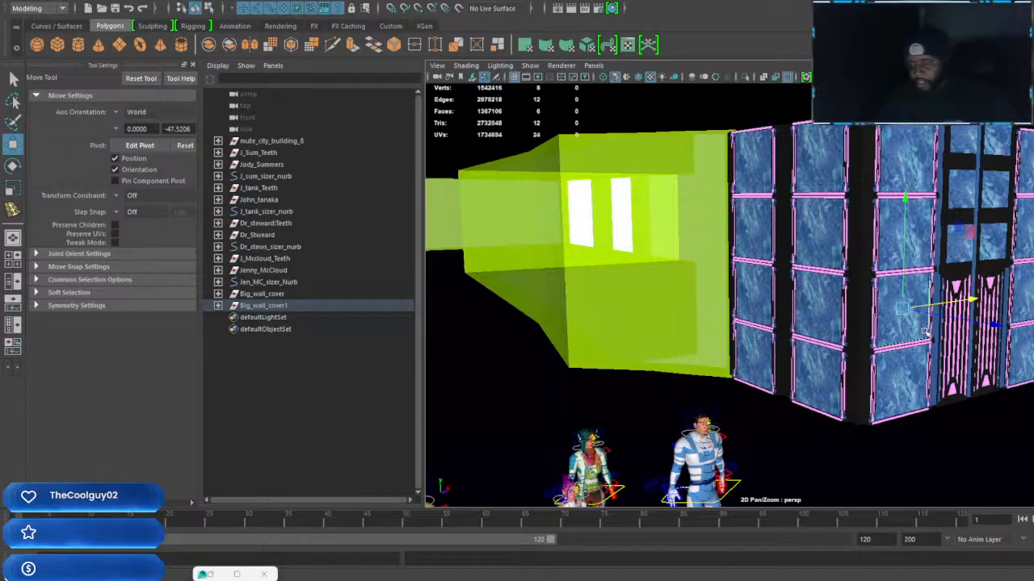
pyautogui.press('Up')
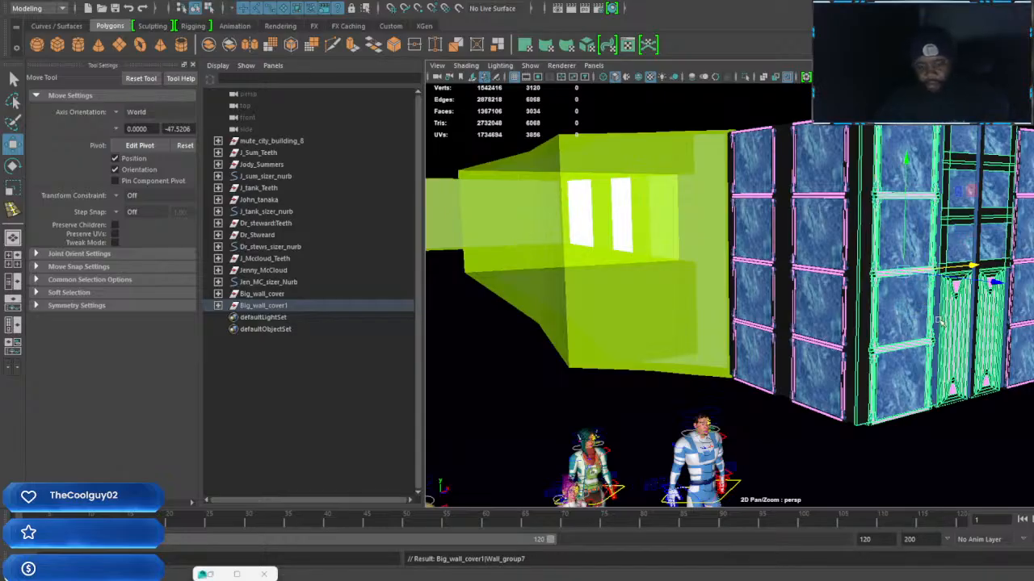
pyautogui.press('Down')
pyautogui.moveTo(973, 265); pyautogui.dragTo(647, 294)
pyautogui.keyDown('alt'); pyautogui.moveTo(694, 349); pyautogui.dragTo(757, 288, button='middle'); pyautogui.keyUp('alt')
pyautogui.keyDown('alt'); pyautogui.moveTo(872, 292); pyautogui.dragTo(767, 298); pyautogui.keyUp('alt')
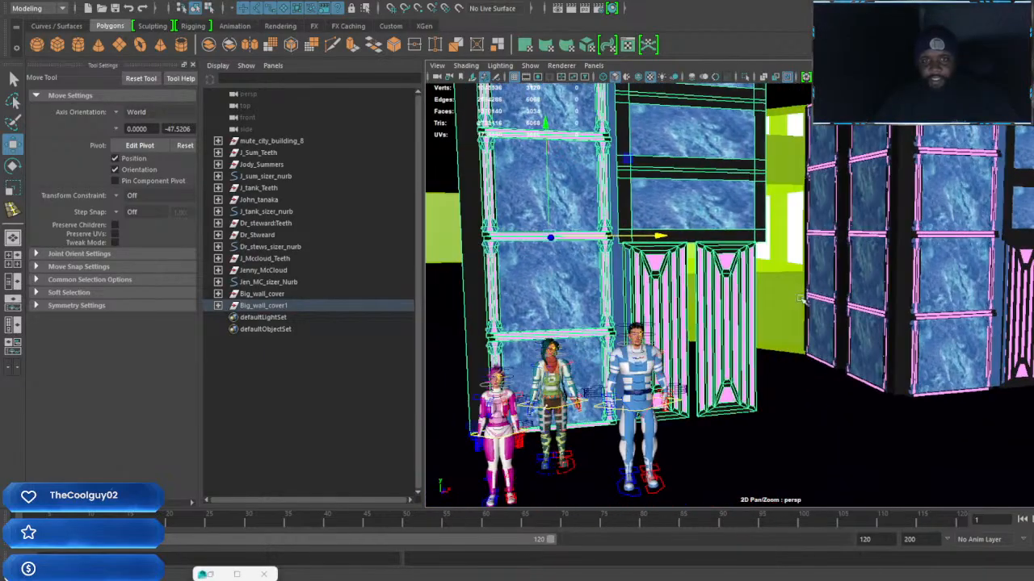
# Duplicate the original doorway's tall centre pillar and move the copy between the copied column's two doors
pyautogui.keyDown('alt'); pyautogui.moveTo(824, 295); pyautogui.dragTo(775, 307, button='middle'); pyautogui.keyUp('alt')
pyautogui.click(1009, 236)
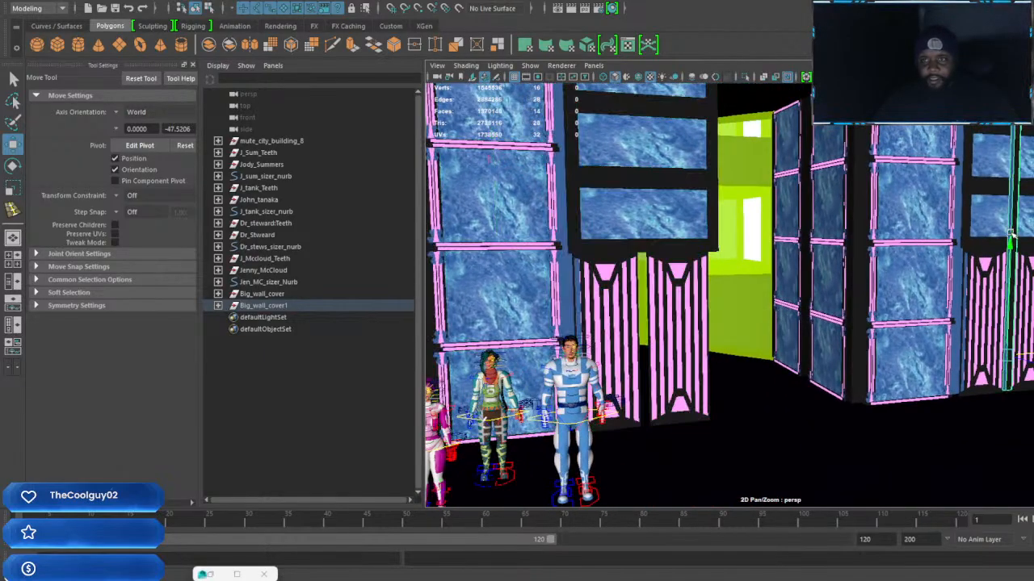
pyautogui.moveTo(1033, 353); pyautogui.dragTo(769, 347)
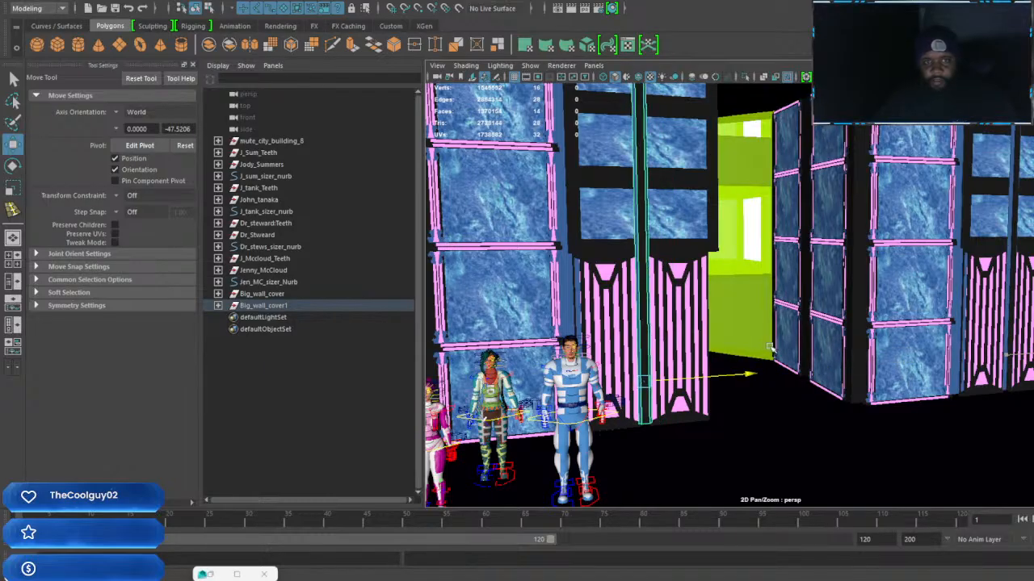
# Duplicate the blue strip beside the copied doors and move it to the doors' opposite outer edge
pyautogui.scroll(1, 857, 325)
pyautogui.keyDown('alt'); pyautogui.moveTo(857, 325); pyautogui.dragTo(888, 338); pyautogui.keyUp('alt')
pyautogui.scroll(2, 972, 335)
pyautogui.keyDown('alt'); pyautogui.moveTo(973, 335); pyautogui.dragTo(515, 320); pyautogui.keyUp('alt')
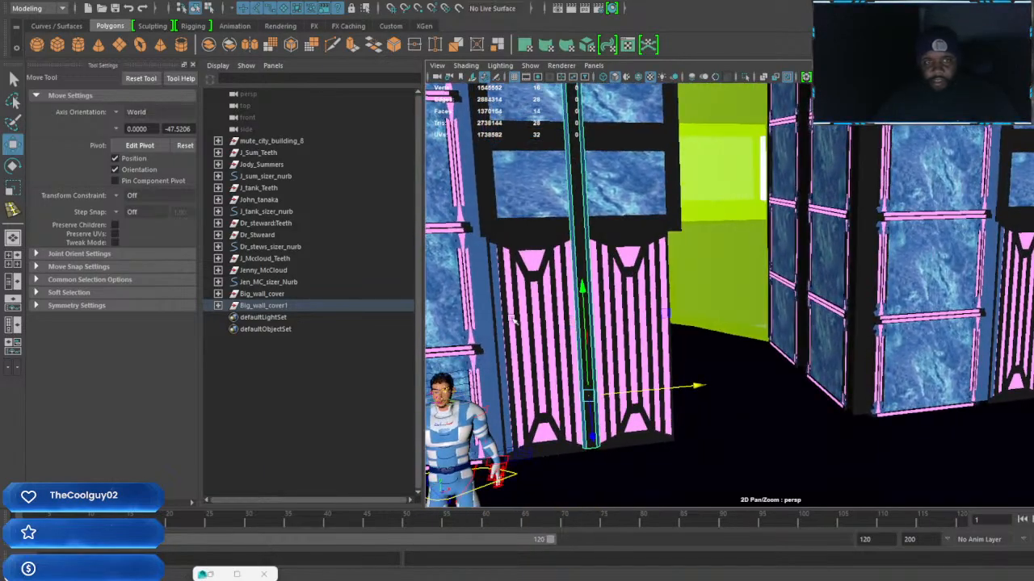
pyautogui.click(496, 307)
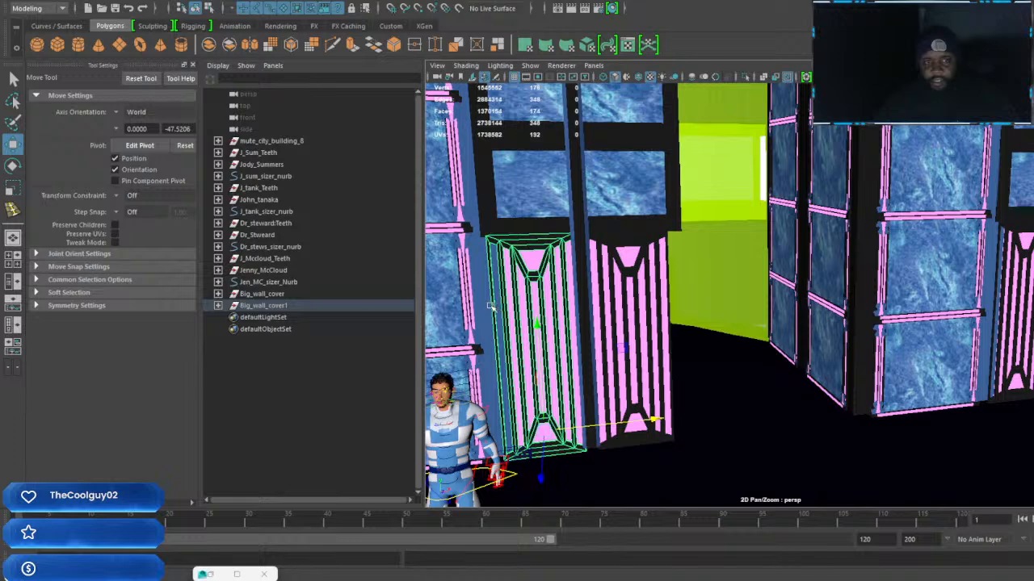
pyautogui.click(479, 307)
pyautogui.keyDown('alt'); pyautogui.moveTo(513, 333); pyautogui.dragTo(521, 325, button='middle'); pyautogui.keyUp('alt')
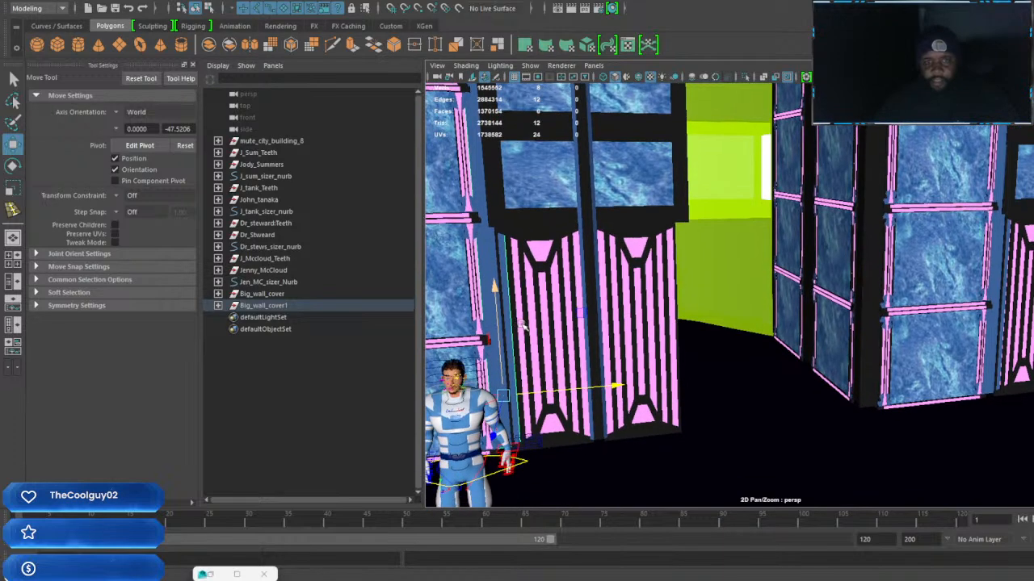
pyautogui.moveTo(614, 384); pyautogui.dragTo(785, 377)
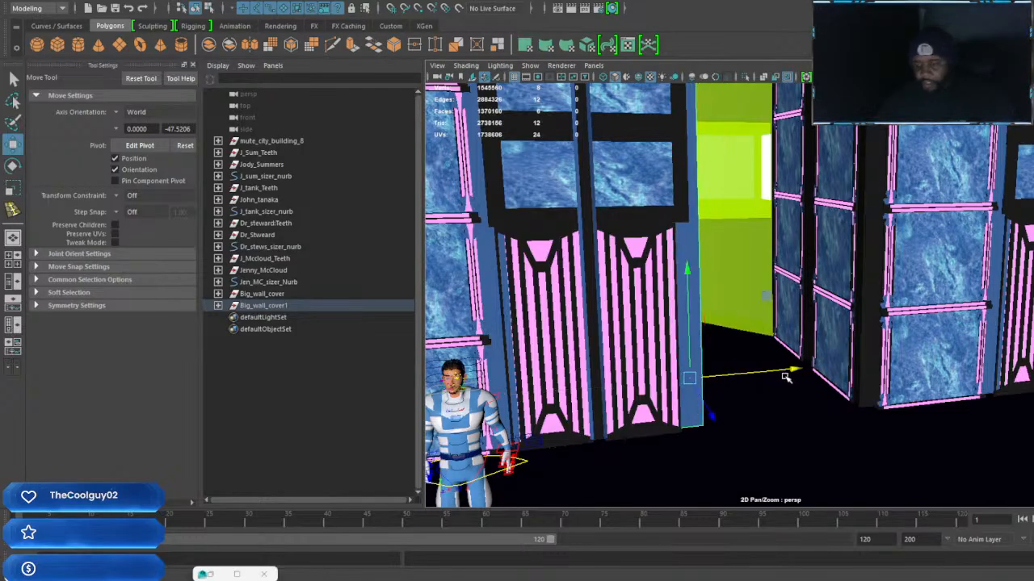
# Try to rotate the copied door column about its vertical axis
pyautogui.press('Up')
pyautogui.scroll(-4, 674, 321)
pyautogui.keyDown('alt'); pyautogui.moveTo(675, 321); pyautogui.dragTo(686, 395); pyautogui.keyUp('alt')
pyautogui.press('e')
pyautogui.hotkey('ctrl', 'z')
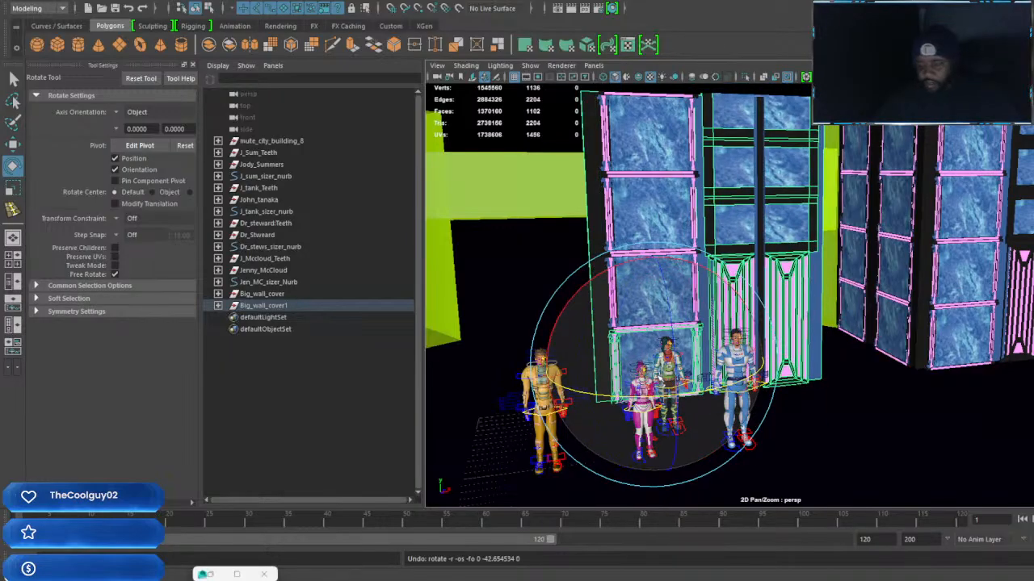
pyautogui.press('Up')
pyautogui.moveTo(722, 264); pyautogui.dragTo(560, 272)
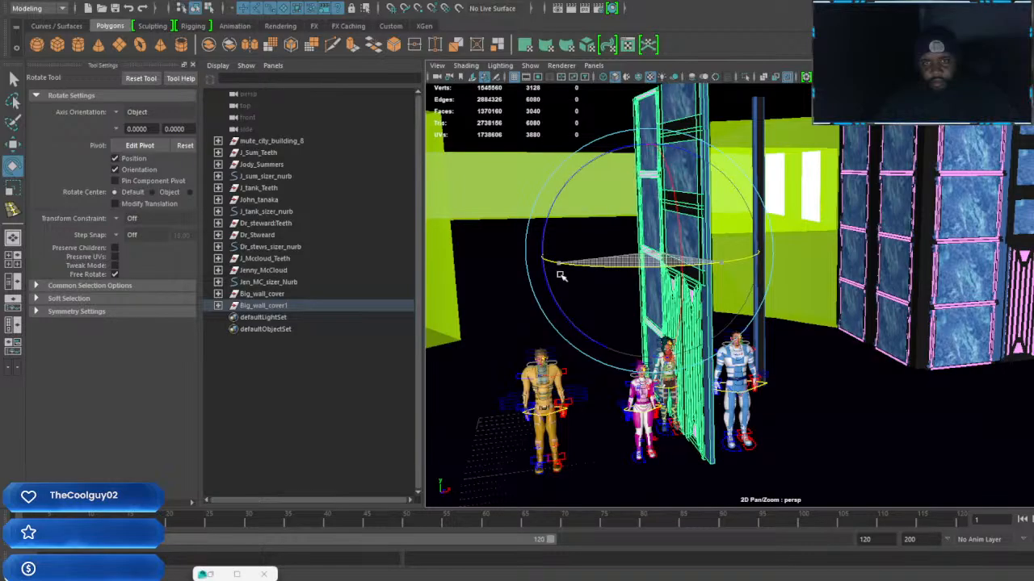
pyautogui.hotkey('ctrl', 'z')
# Group the copied Wall_group8 column with its centre pillar and centre the new group's pivot
pyautogui.keyDown('alt'); pyautogui.moveTo(752, 199); pyautogui.dragTo(763, 196); pyautogui.keyUp('alt')
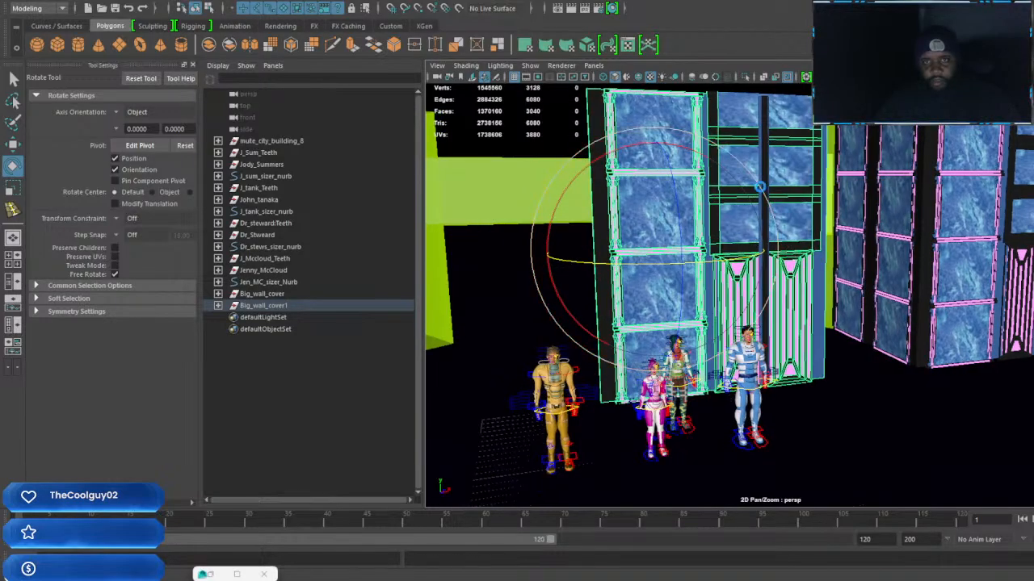
pyautogui.click(771, 134)
pyautogui.hotkey('ctrl', 'g')
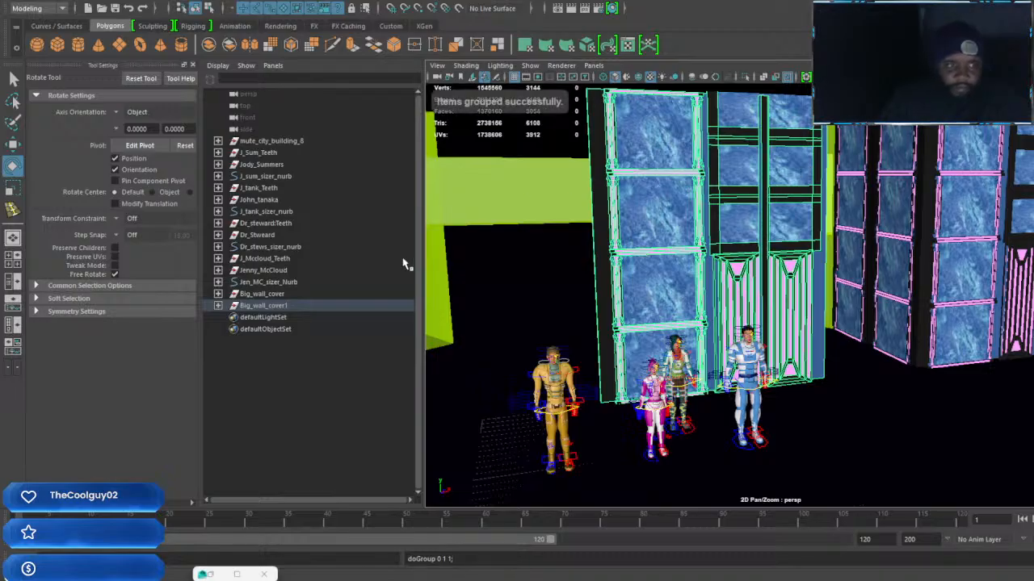
pyautogui.keyDown('alt'); pyautogui.moveTo(803, 178); pyautogui.dragTo(779, 239); pyautogui.keyUp('alt')
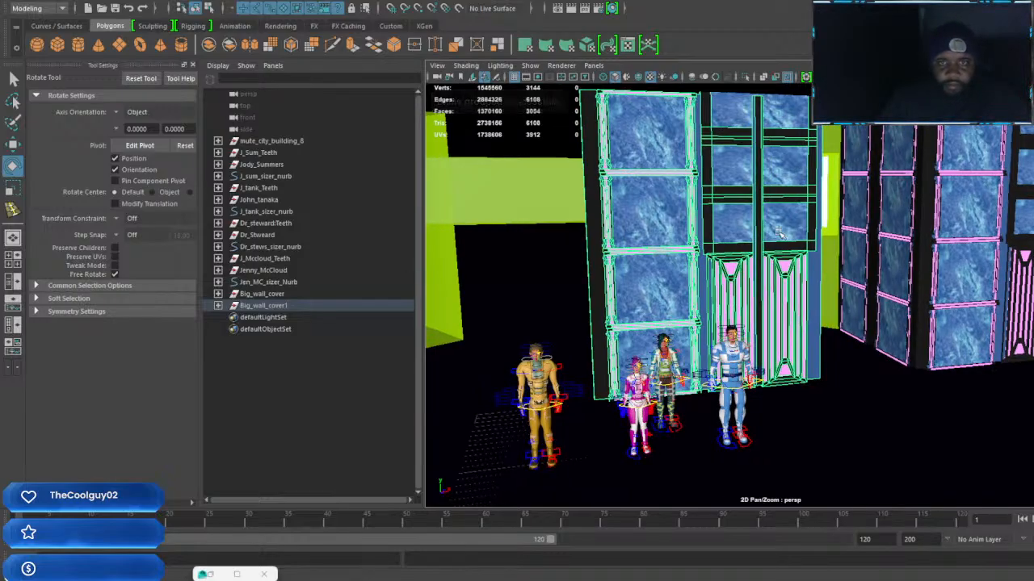
pyautogui.click(779, 235)
pyautogui.press('Up')
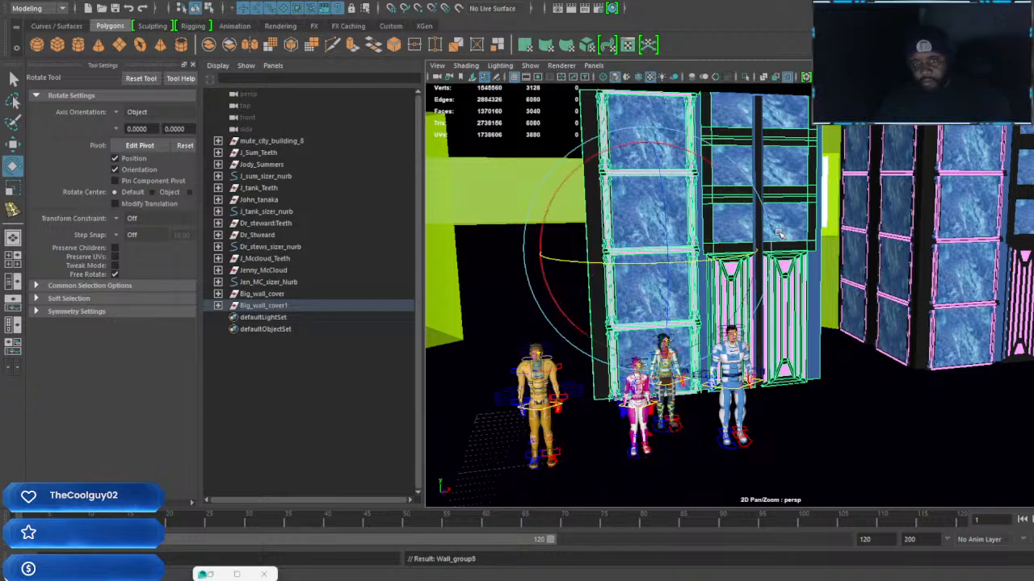
pyautogui.press('Up')
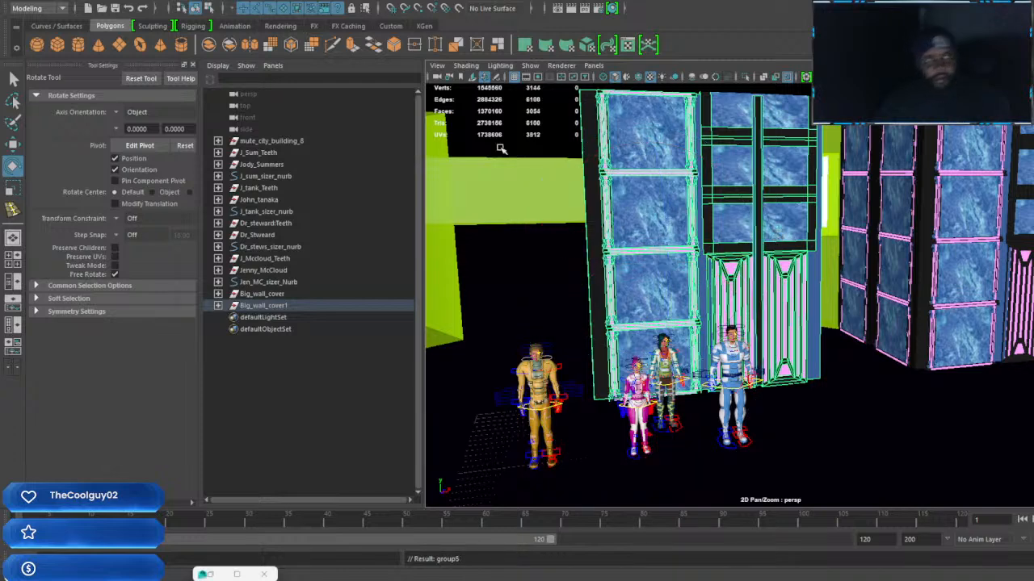
pyautogui.click(109, 3)
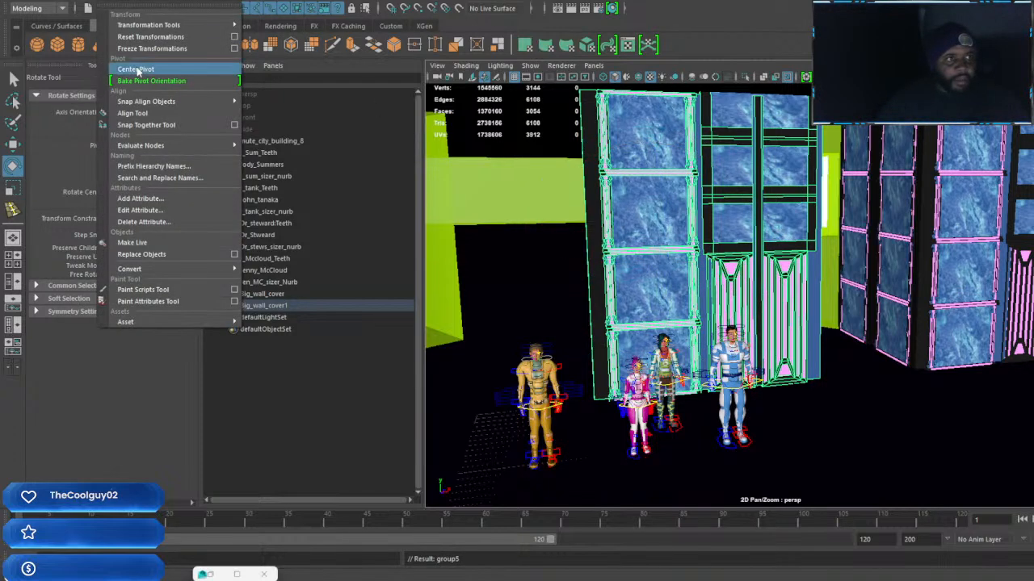
pyautogui.click(158, 69)
# Move the grouped door section across the room into the open gap between the green walls
pyautogui.press('w')
pyautogui.keyDown('alt'); pyautogui.moveTo(716, 323); pyautogui.dragTo(741, 278); pyautogui.keyUp('alt')
pyautogui.scroll(4, 741, 277)
pyautogui.keyDown('alt'); pyautogui.moveTo(757, 277); pyautogui.dragTo(839, 297, button='middle'); pyautogui.keyUp('alt')
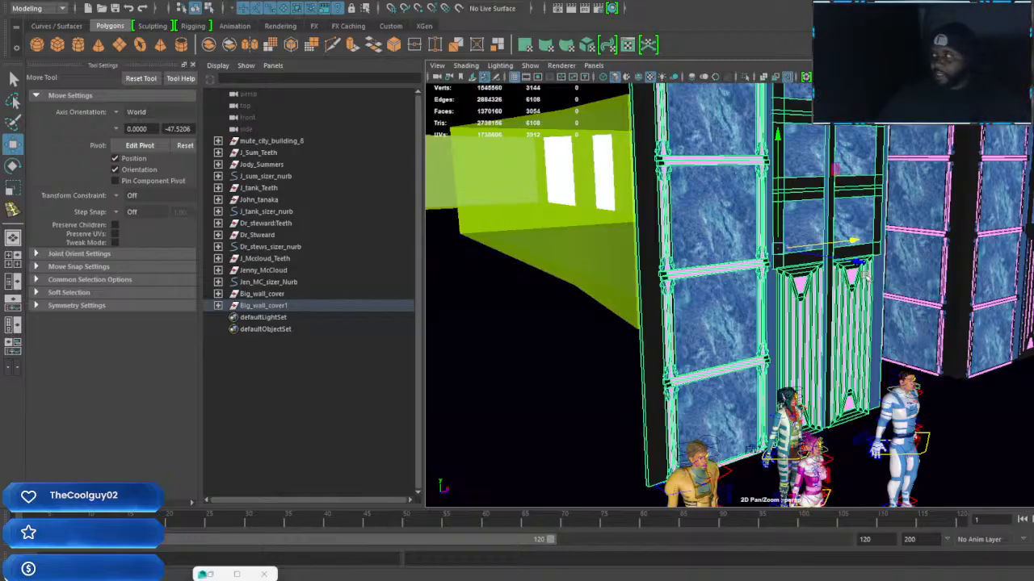
pyautogui.moveTo(857, 264); pyautogui.dragTo(391, 144)
pyautogui.keyDown('alt'); pyautogui.moveTo(475, 239); pyautogui.dragTo(748, 267, button='middle'); pyautogui.keyUp('alt')
pyautogui.press('f')
pyautogui.keyDown('alt'); pyautogui.moveTo(708, 289); pyautogui.dragTo(529, 273); pyautogui.keyUp('alt')
pyautogui.keyDown('alt'); pyautogui.moveTo(575, 283); pyautogui.dragTo(830, 320, button='middle'); pyautogui.keyUp('alt')
pyautogui.moveTo(860, 317); pyautogui.dragTo(755, 303)
pyautogui.keyDown('alt'); pyautogui.moveTo(799, 335); pyautogui.dragTo(919, 347); pyautogui.keyUp('alt')
pyautogui.moveTo(972, 305); pyautogui.dragTo(832, 310)
# Widen the grouped door section and slide it against the green wall at one end of the gap
pyautogui.press('r')
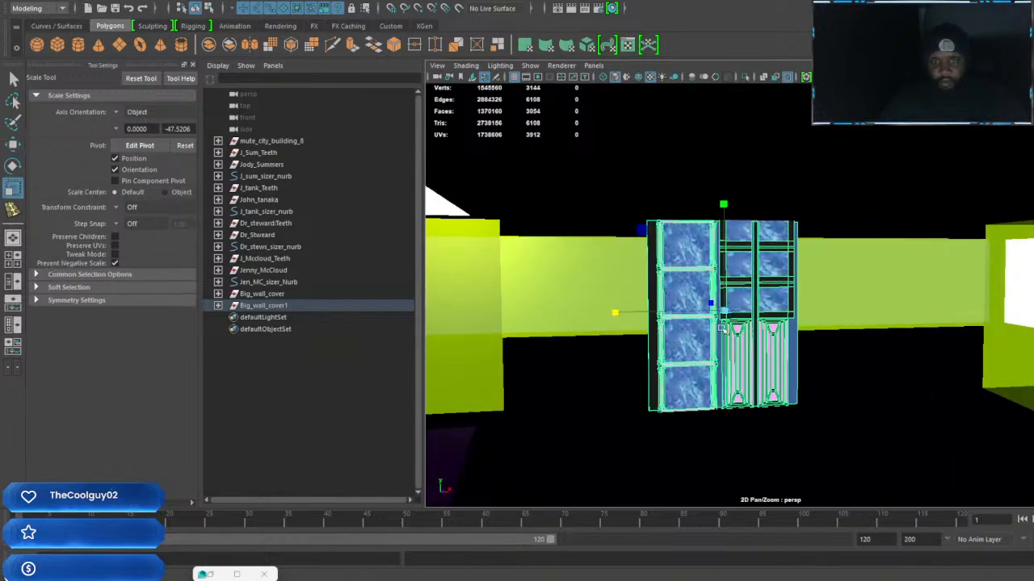
pyautogui.moveTo(616, 313); pyautogui.dragTo(656, 273)
pyautogui.moveTo(722, 205); pyautogui.dragTo(724, 210)
pyautogui.press('w')
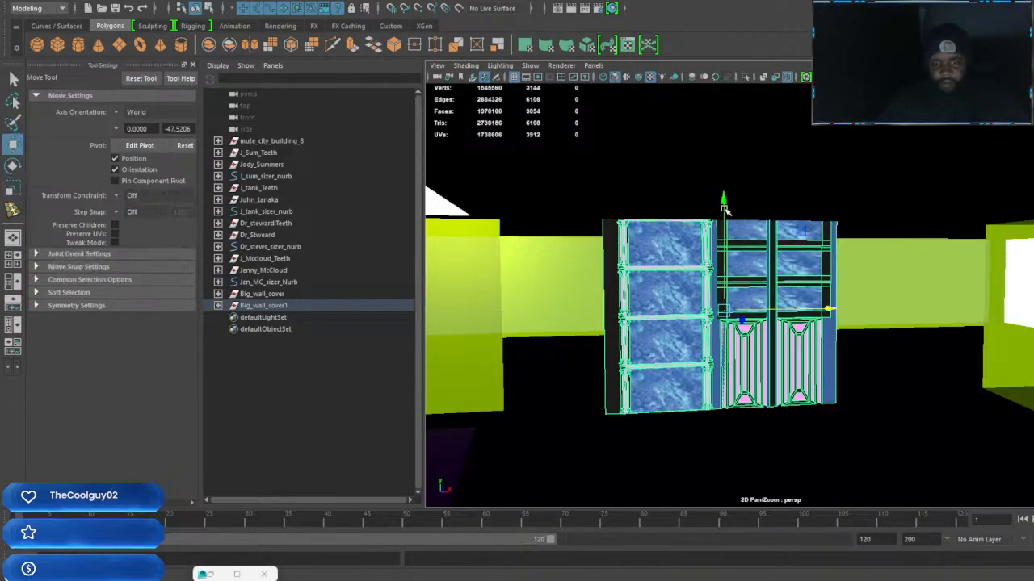
pyautogui.moveTo(725, 199); pyautogui.dragTo(727, 200)
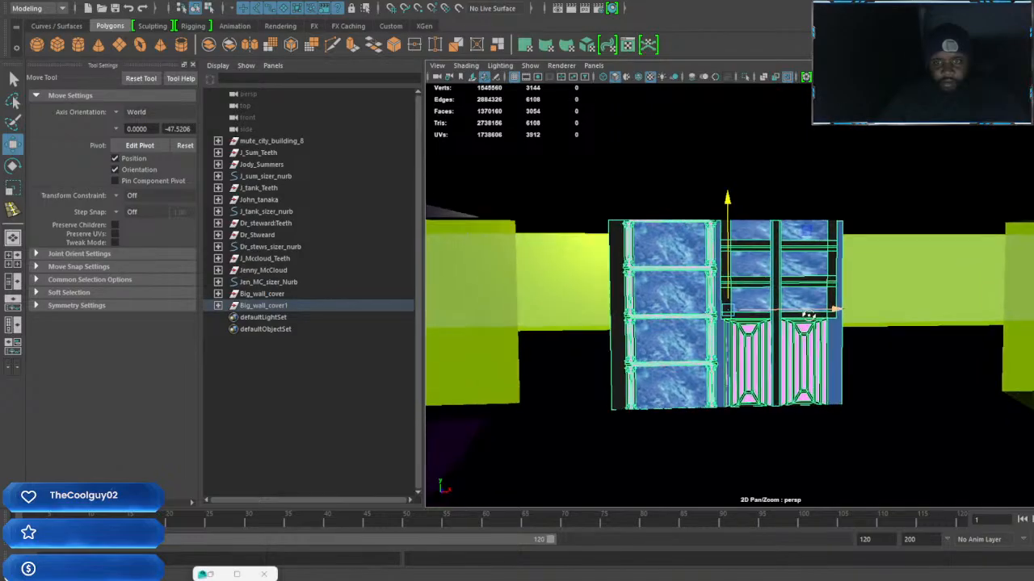
pyautogui.moveTo(831, 309); pyautogui.dragTo(748, 304)
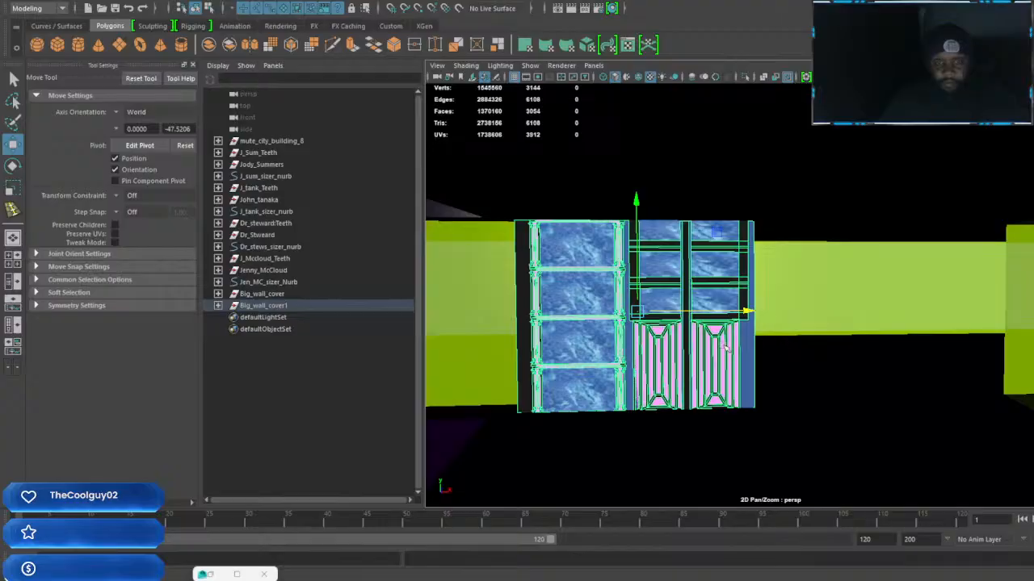
# Duplicate the door section and move the copy along the gap toward the green wall at the other end
pyautogui.hotkey('ctrl', 'd')
pyautogui.moveTo(748, 312); pyautogui.dragTo(1005, 309)
pyautogui.keyDown('alt'); pyautogui.moveTo(965, 328); pyautogui.dragTo(858, 307, button='middle'); pyautogui.keyUp('alt')
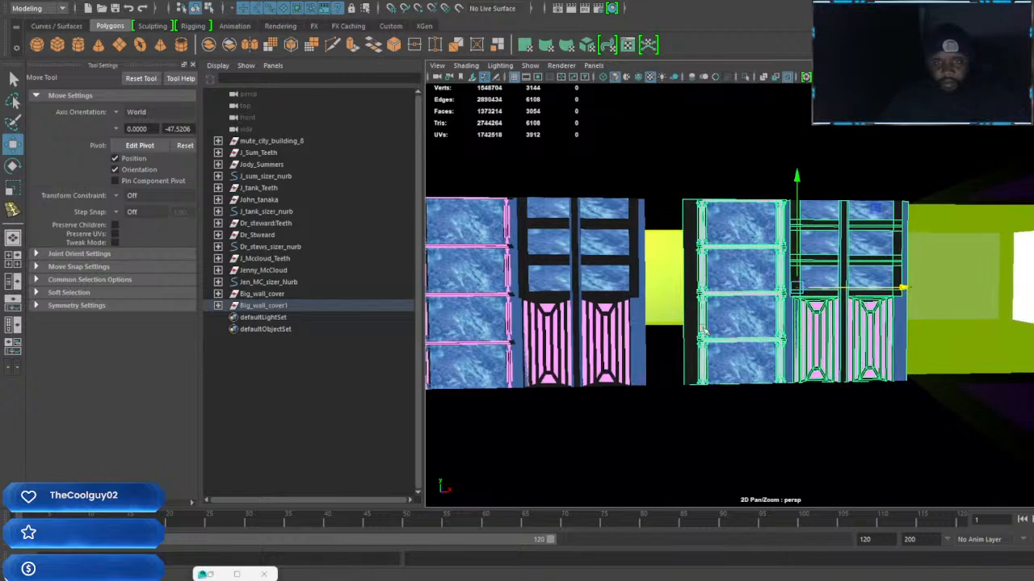
# Duplicate the black edge strip of the second door section and move it to that section's opposite end
pyautogui.click(687, 312)
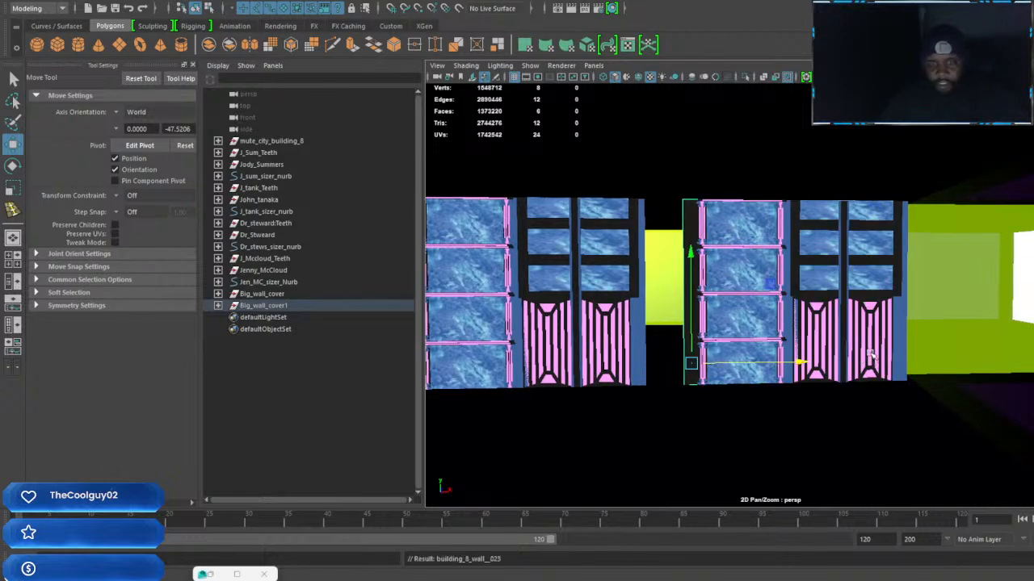
pyautogui.moveTo(803, 364); pyautogui.dragTo(1014, 372)
pyautogui.keyDown('alt'); pyautogui.moveTo(941, 363); pyautogui.dragTo(885, 360, button='middle'); pyautogui.keyUp('alt')
# Fill the space between the two door sections with duplicated, alternating black and blue vertical strips
pyautogui.scroll(3, 856, 360)
pyautogui.scroll(4, 856, 346)
pyautogui.scroll(-3, 886, 360)
pyautogui.keyDown('alt'); pyautogui.moveTo(709, 348); pyautogui.dragTo(818, 351, button='middle'); pyautogui.keyUp('alt')
pyautogui.click(765, 341)
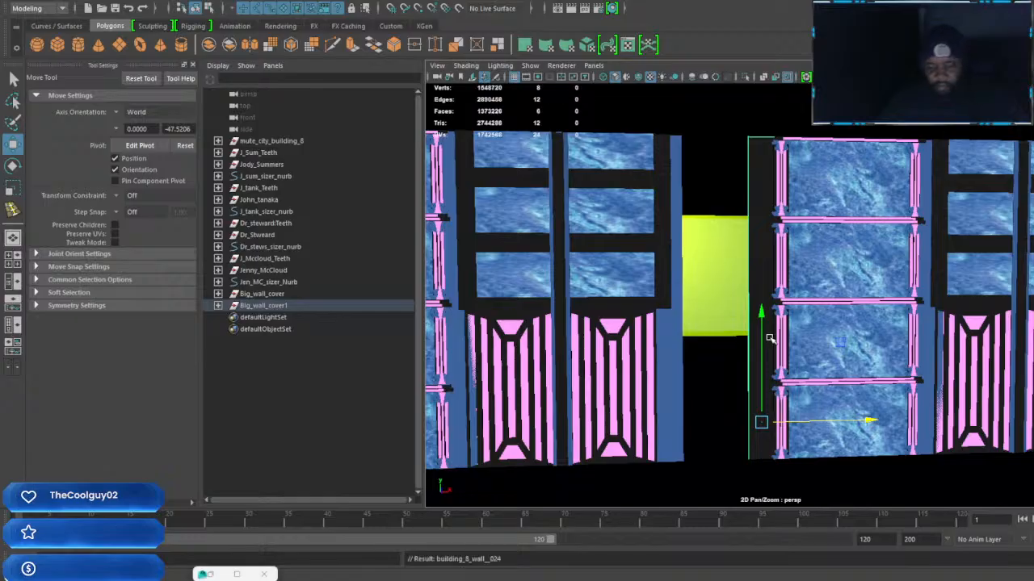
pyautogui.moveTo(869, 420); pyautogui.dragTo(801, 420)
pyautogui.click(663, 411)
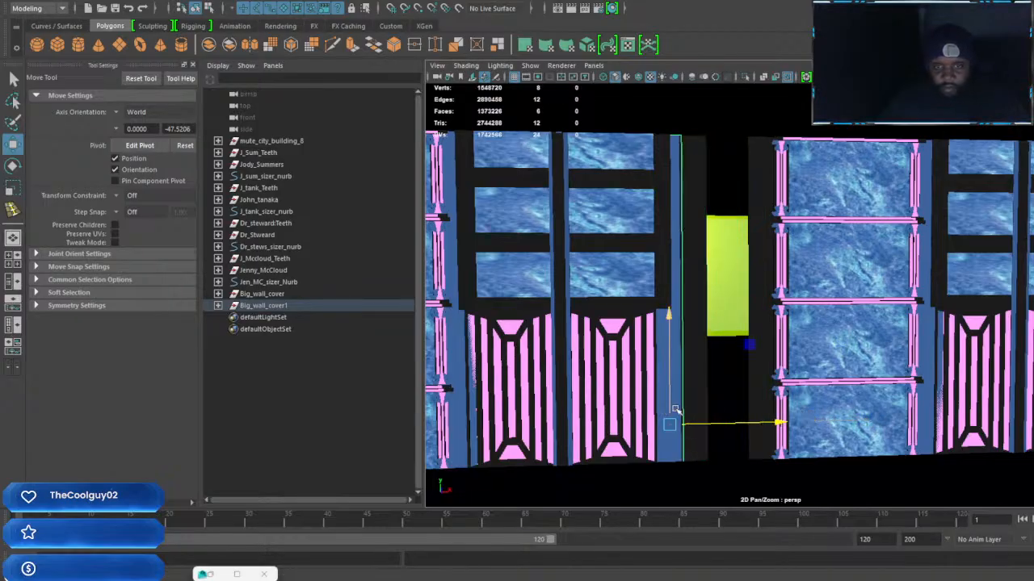
pyautogui.moveTo(777, 422); pyautogui.dragTo(829, 421)
pyautogui.click(696, 368)
pyautogui.moveTo(799, 422); pyautogui.dragTo(848, 421)
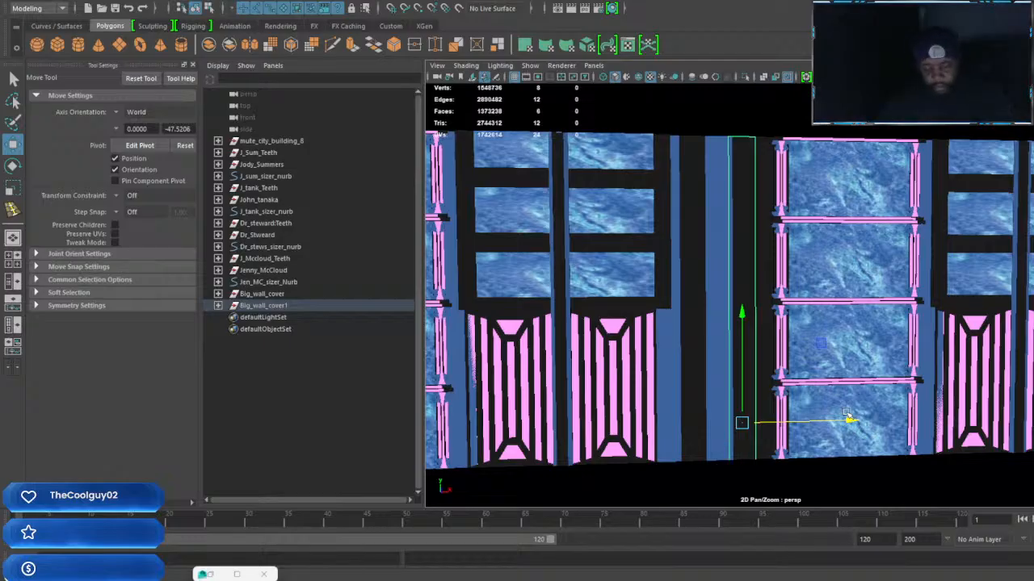
pyautogui.press('r')
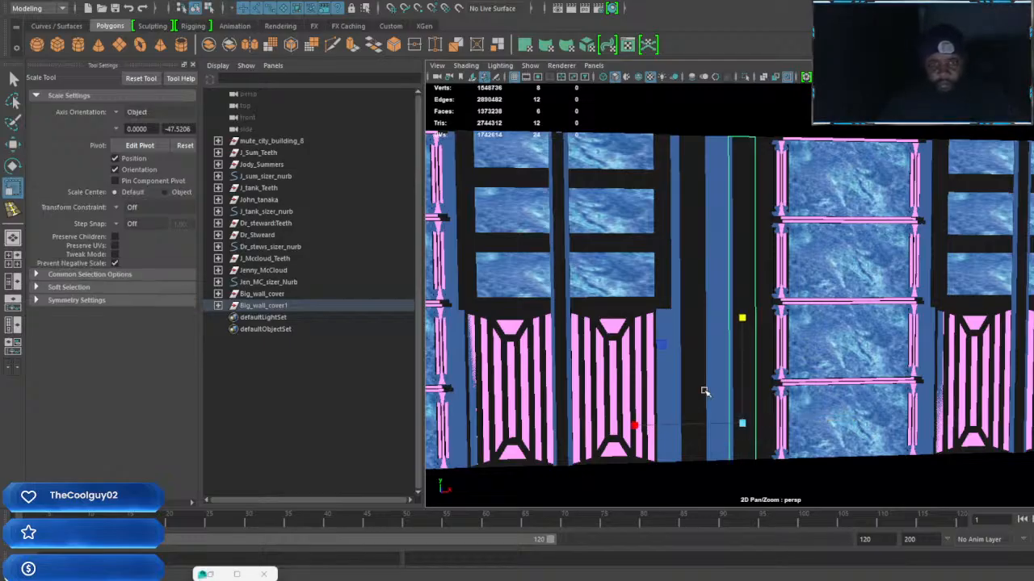
pyautogui.scroll(-3, 692, 403)
pyautogui.keyDown('alt'); pyautogui.moveTo(782, 362); pyautogui.dragTo(451, 355); pyautogui.keyUp('alt')
pyautogui.keyDown('alt'); pyautogui.moveTo(604, 369); pyautogui.dragTo(733, 375, button='middle'); pyautogui.keyUp('alt')
pyautogui.keyDown('alt'); pyautogui.moveTo(735, 376); pyautogui.dragTo(690, 390); pyautogui.keyUp('alt')
pyautogui.keyDown('alt'); pyautogui.moveTo(702, 390); pyautogui.dragTo(733, 390, button='middle'); pyautogui.keyUp('alt')
pyautogui.keyDown('alt'); pyautogui.moveTo(734, 390); pyautogui.dragTo(763, 388); pyautogui.keyUp('alt')
pyautogui.click(835, 335)
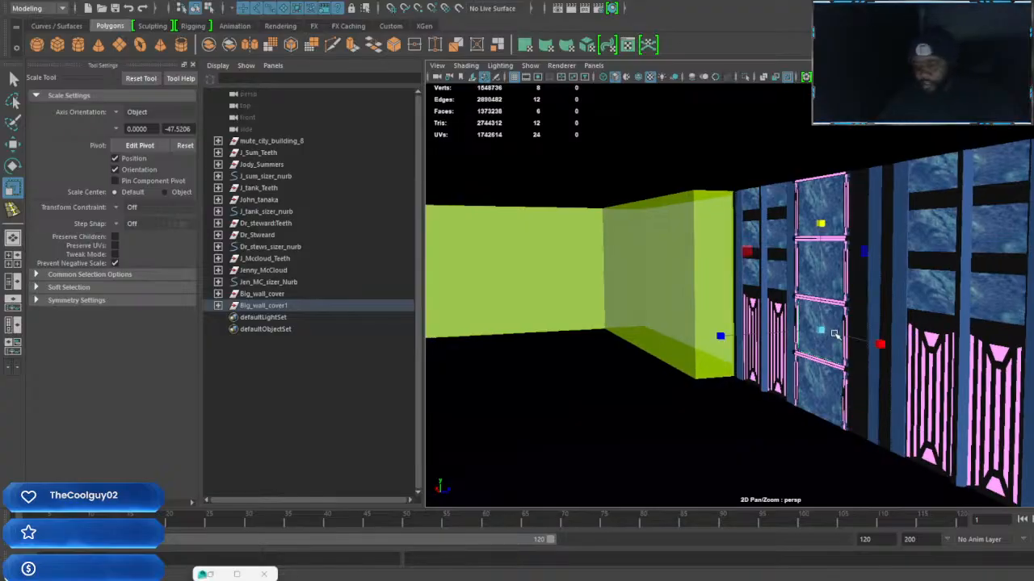
pyautogui.press('Up')
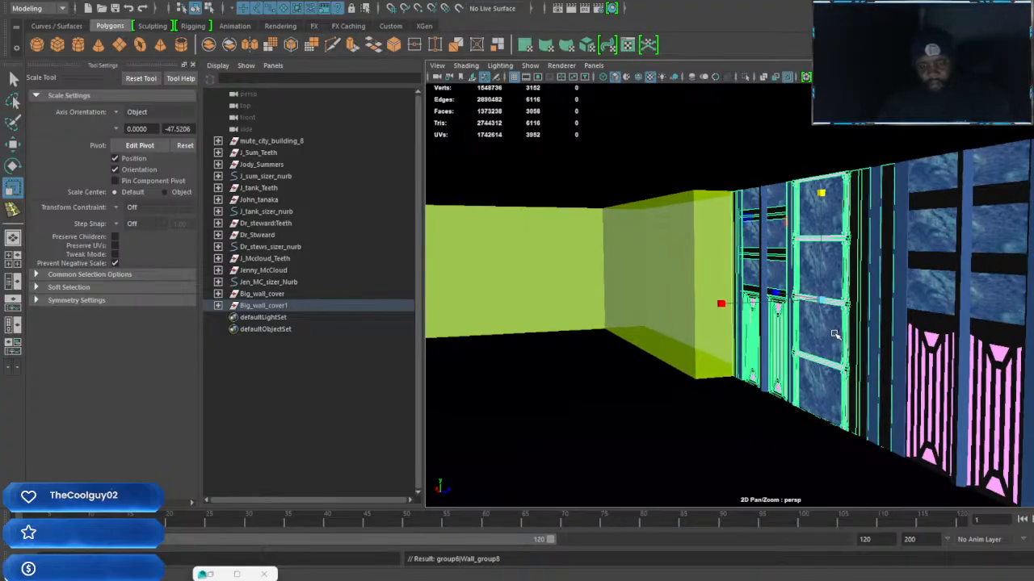
pyautogui.press('w')
pyautogui.press('f')
pyautogui.keyDown('alt'); pyautogui.moveTo(708, 341); pyautogui.dragTo(793, 347); pyautogui.keyUp('alt')
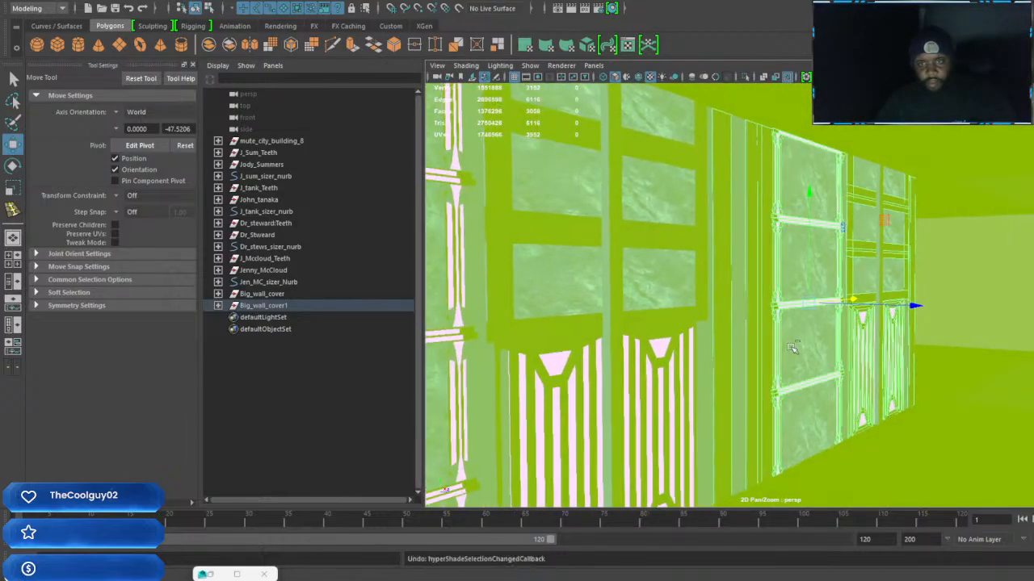
pyautogui.keyDown('alt'); pyautogui.moveTo(898, 370); pyautogui.dragTo(862, 373); pyautogui.keyUp('alt')
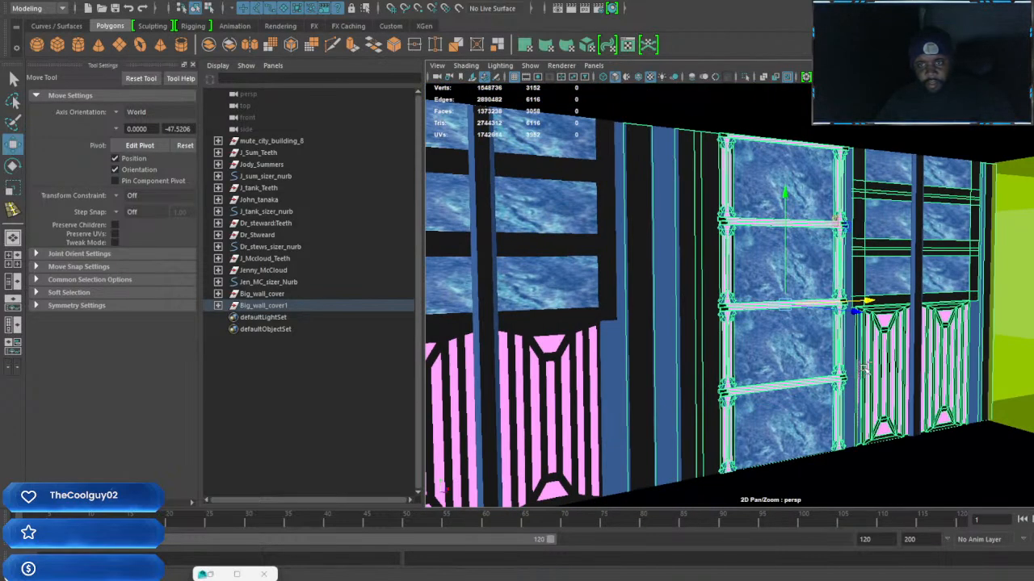
# Select the whole door section with its marble column and vertical strips as one group and duplicate it
pyautogui.click(866, 365)
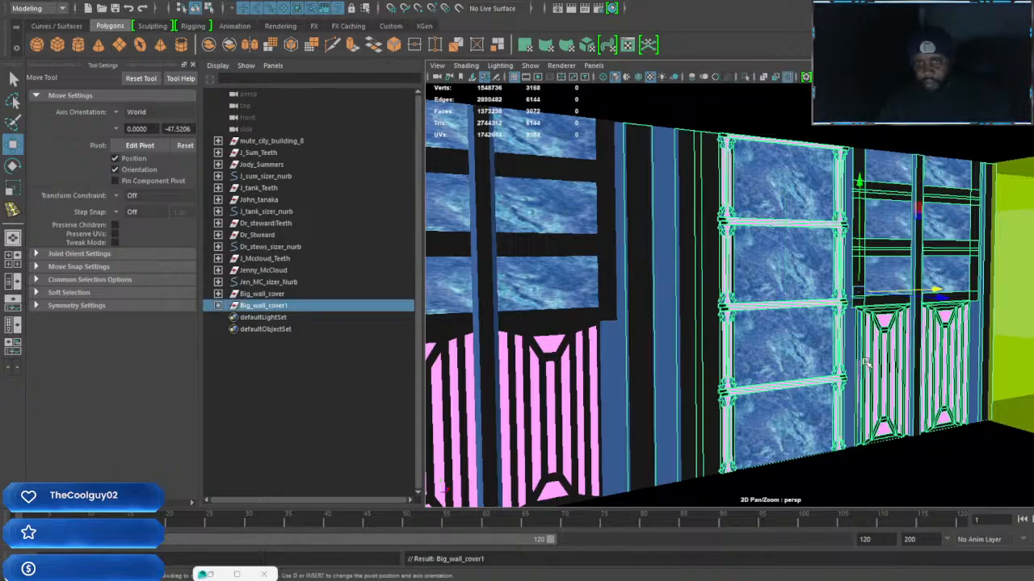
pyautogui.press('Up')
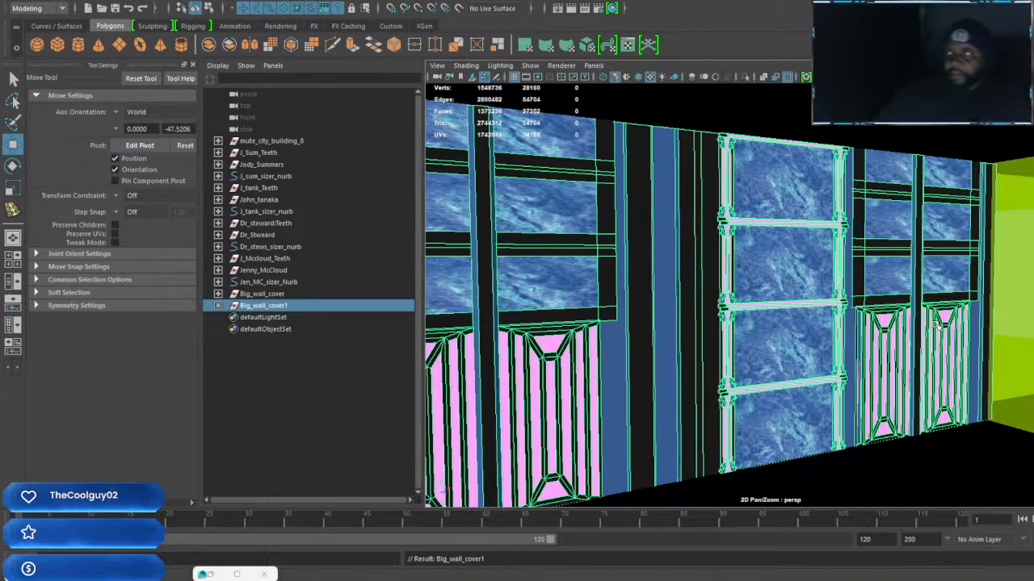
pyautogui.scroll(-2, 873, 313)
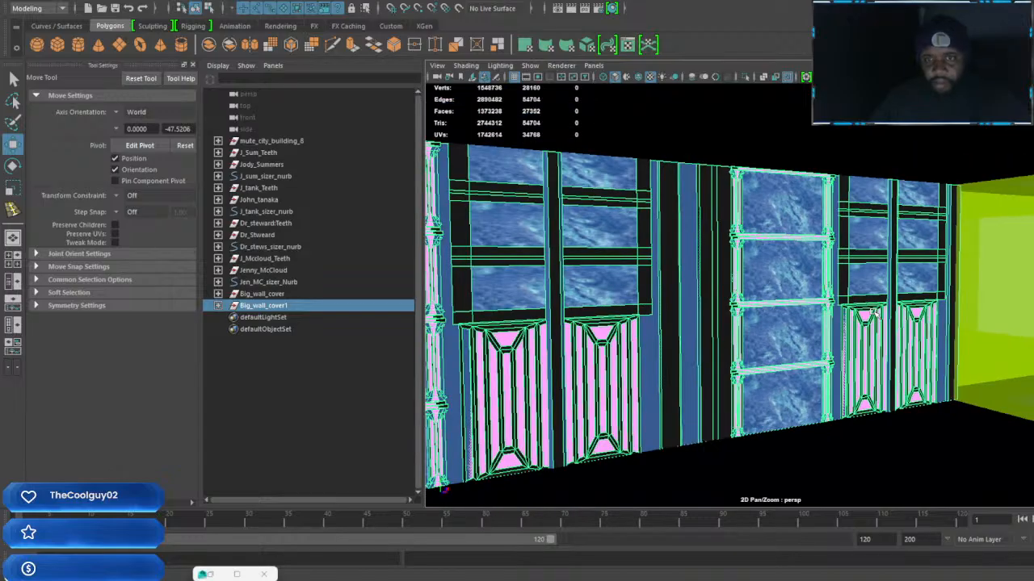
pyautogui.keyDown('alt'); pyautogui.moveTo(875, 315); pyautogui.dragTo(760, 322); pyautogui.keyUp('alt')
pyautogui.click(760, 321)
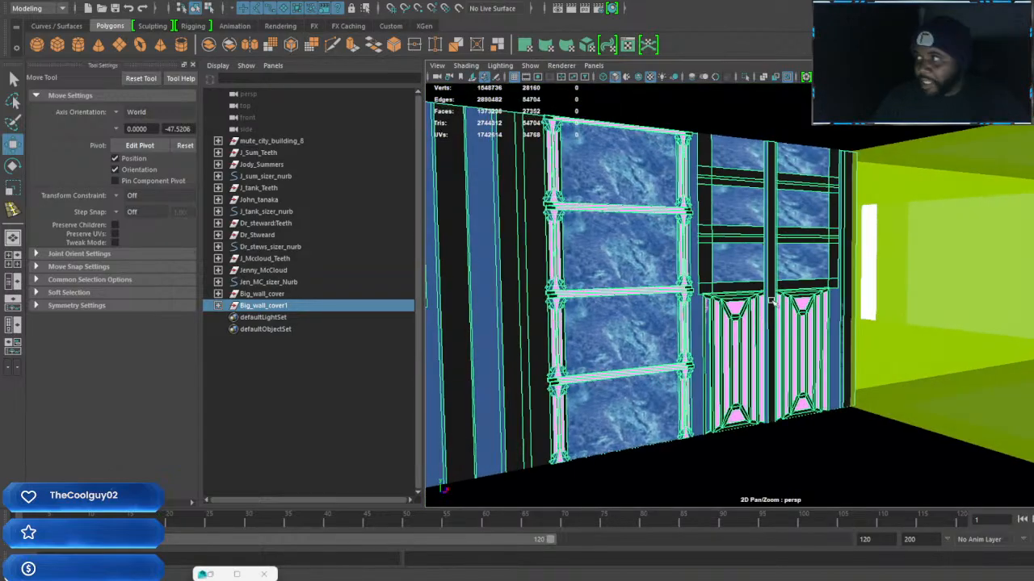
pyautogui.click(771, 299)
pyautogui.hotkey('ctrl', 'g')
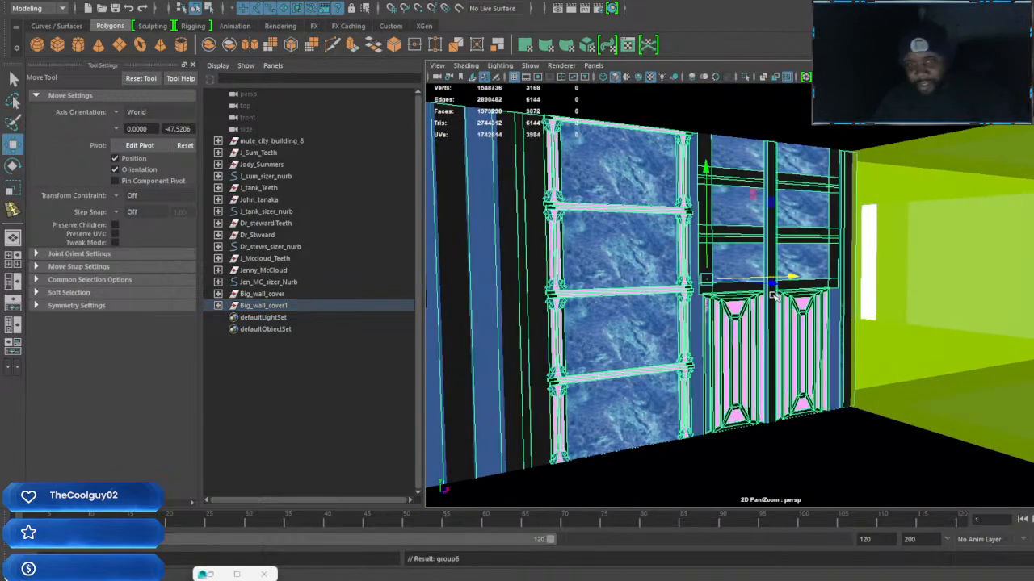
pyautogui.keyDown('alt'); pyautogui.moveTo(774, 303); pyautogui.dragTo(854, 370); pyautogui.keyUp('alt')
pyautogui.hotkey('ctrl', 'd')
# Rotate the copied door section to face along the adjoining perpendicular wall and move it out over that wall
pyautogui.press('e')
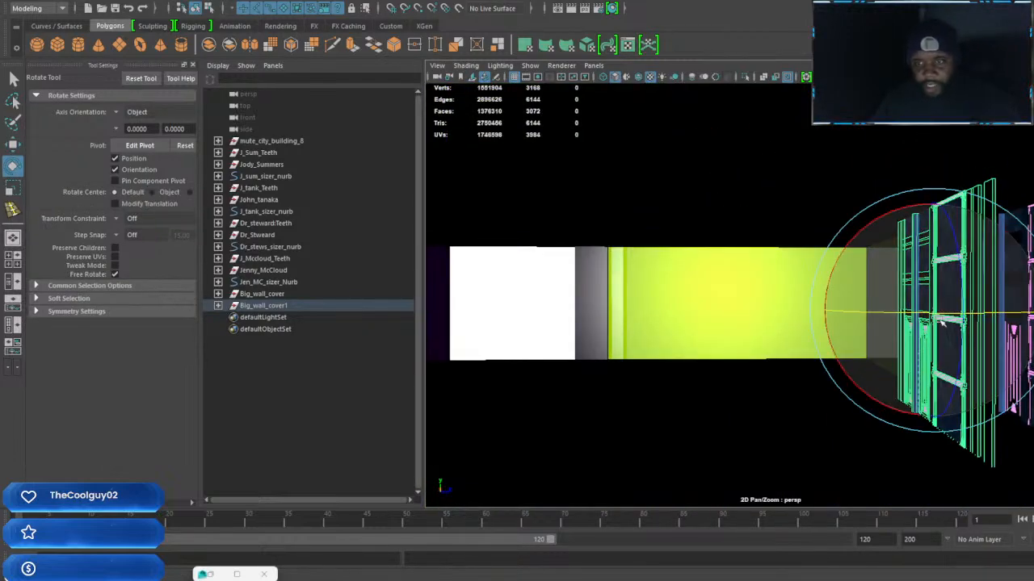
pyautogui.moveTo(953, 314); pyautogui.dragTo(822, 312)
pyautogui.press('w')
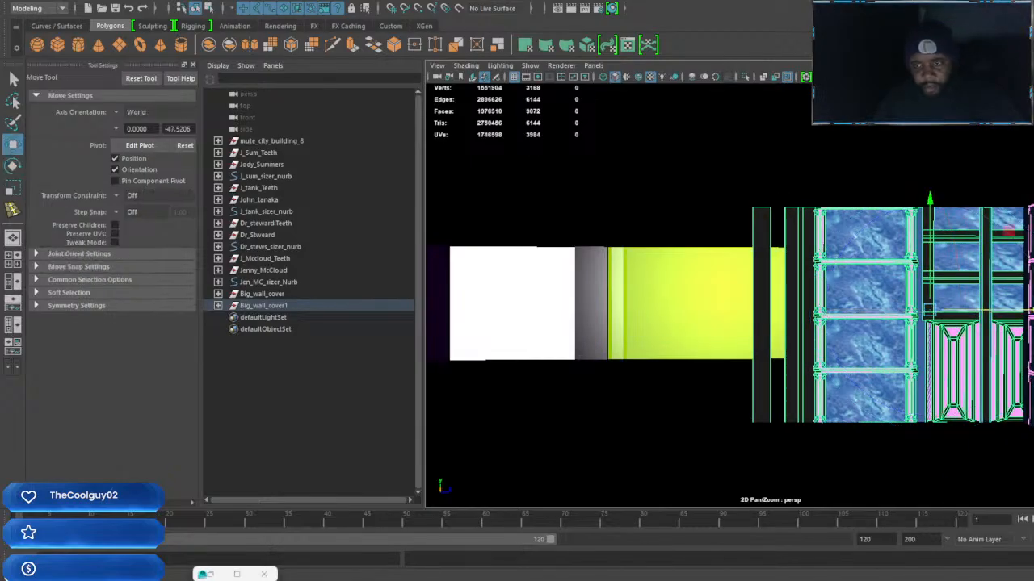
pyautogui.moveTo(1032, 309); pyautogui.dragTo(785, 311)
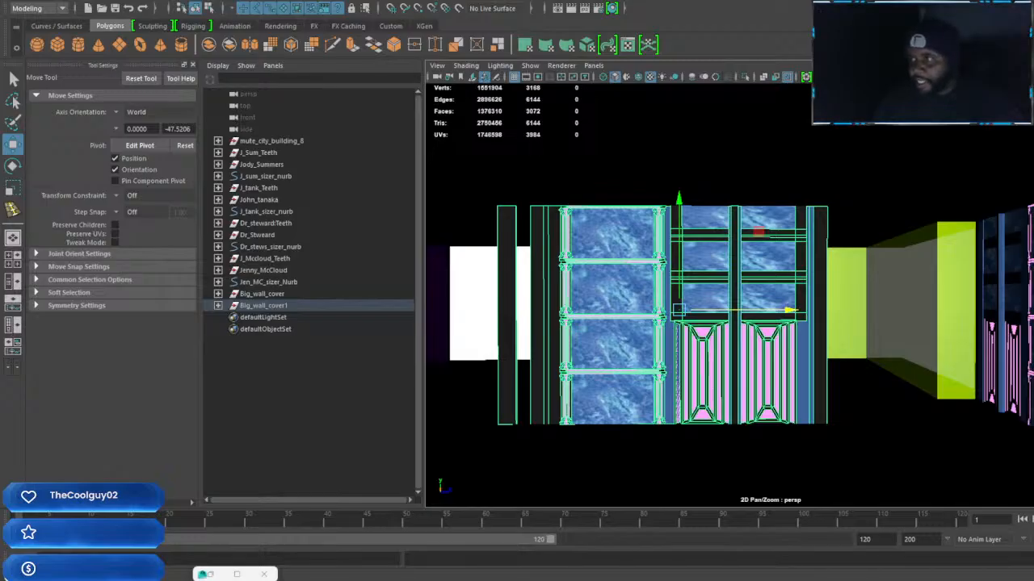
pyautogui.press('Return')
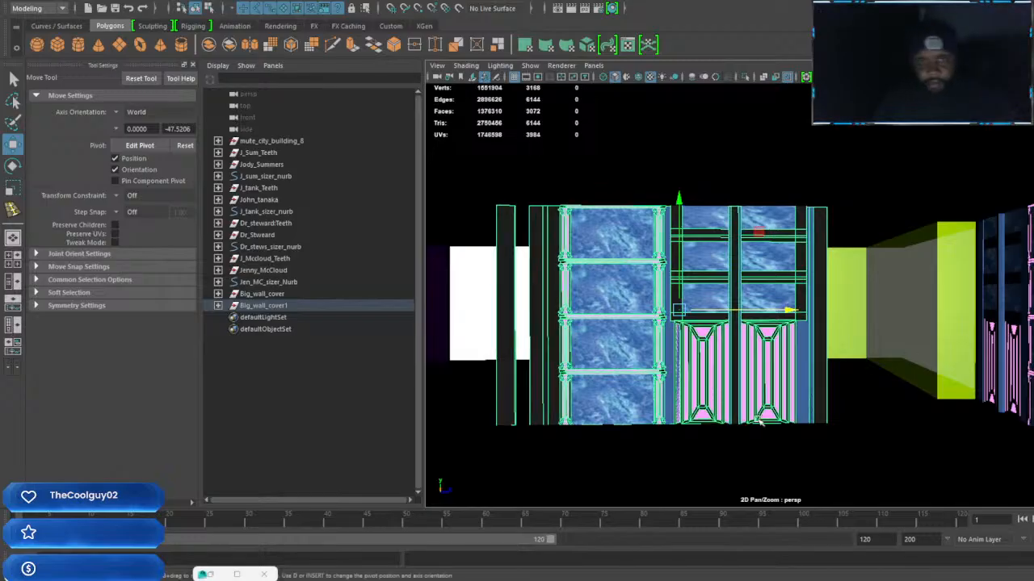
# Slide the rotated door section along the wall until its strip end reaches the corner
pyautogui.scroll(-2, 753, 356)
pyautogui.keyDown('alt'); pyautogui.moveTo(754, 356); pyautogui.dragTo(939, 357, button='middle'); pyautogui.keyUp('alt')
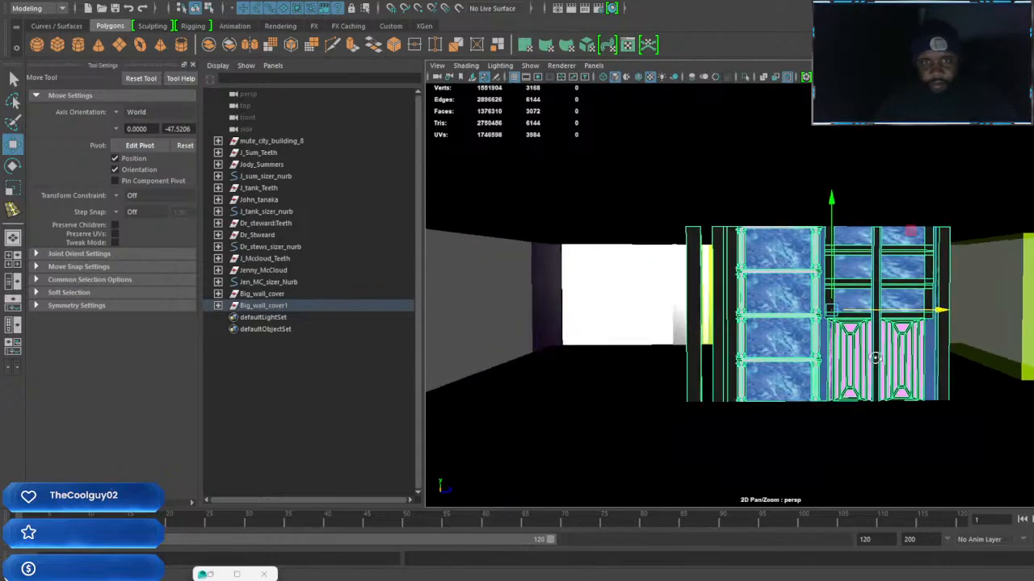
pyautogui.moveTo(948, 312); pyautogui.dragTo(1013, 360)
pyautogui.keyDown('alt'); pyautogui.moveTo(751, 386); pyautogui.dragTo(856, 391); pyautogui.keyUp('alt')
pyautogui.keyDown('alt'); pyautogui.moveTo(1009, 321); pyautogui.dragTo(961, 359); pyautogui.keyUp('alt')
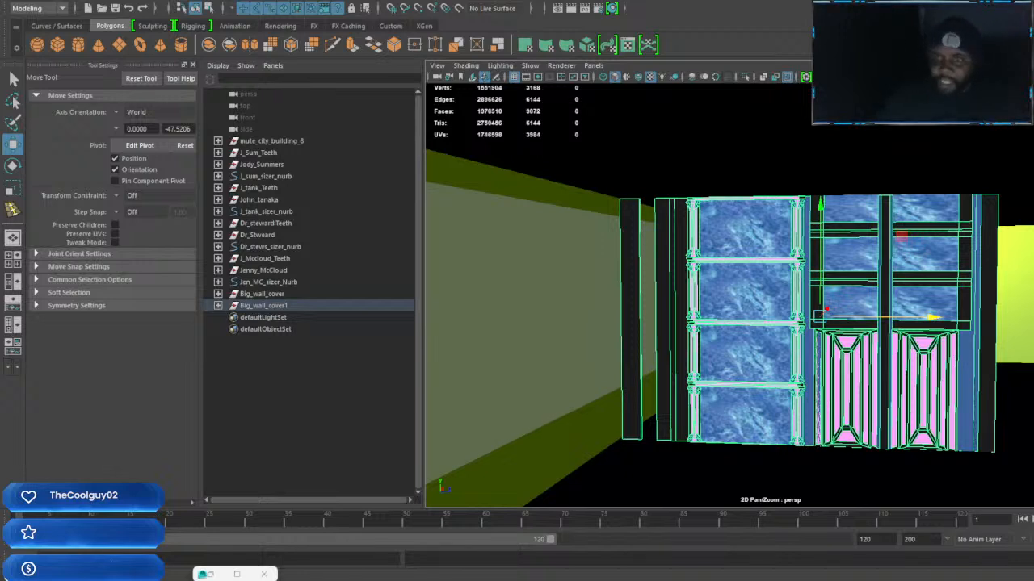
pyautogui.keyDown('alt'); pyautogui.moveTo(998, 425); pyautogui.dragTo(947, 432); pyautogui.keyUp('alt')
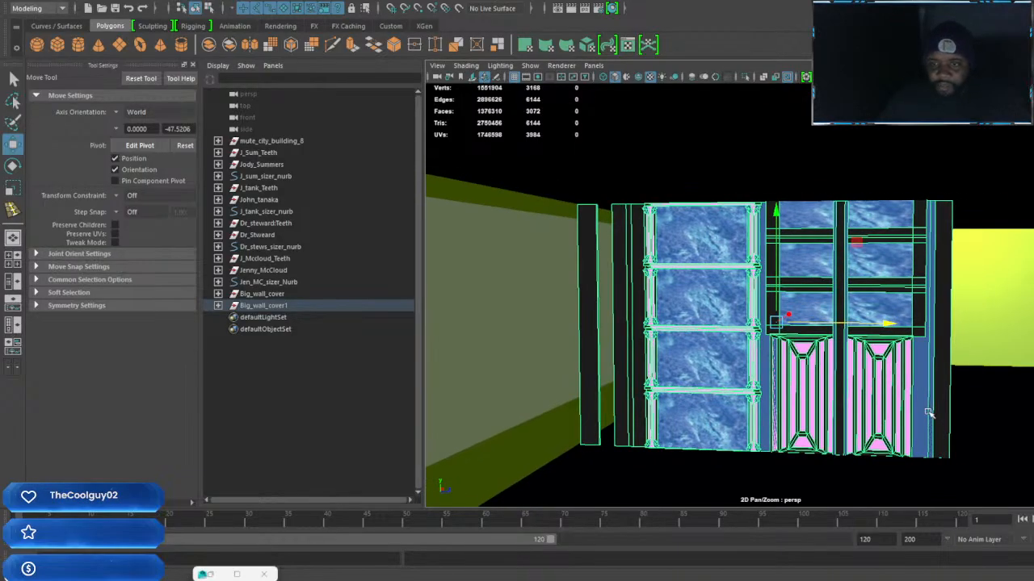
# Duplicate the blue strip beside the doors and move the copy between the black strips at the section's opposite end
pyautogui.click(928, 413)
pyautogui.hotkey('ctrl', 'd')
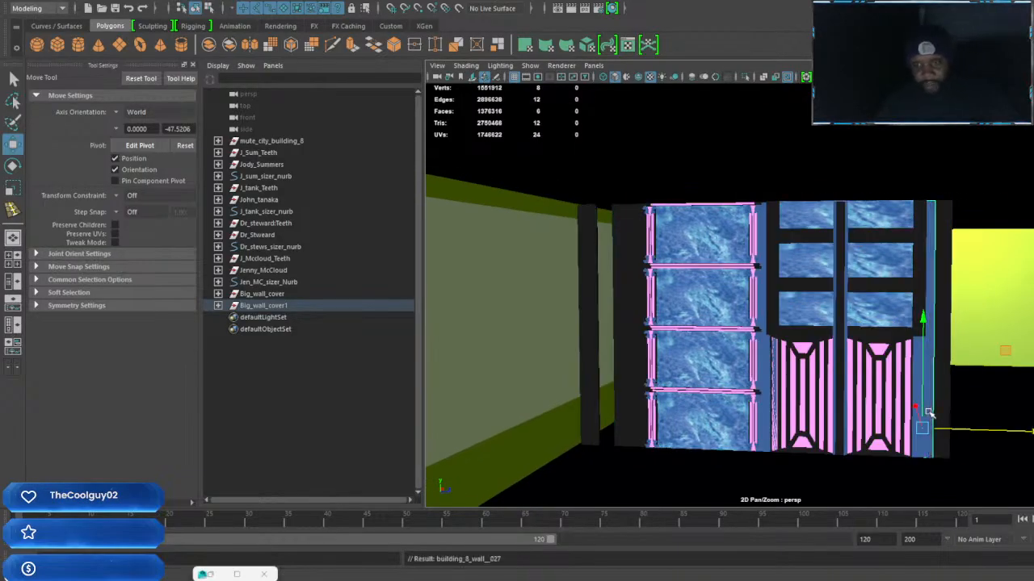
pyautogui.moveTo(1021, 432); pyautogui.dragTo(710, 428)
pyautogui.keyDown('alt'); pyautogui.moveTo(813, 413); pyautogui.dragTo(865, 418); pyautogui.keyUp('alt')
pyautogui.keyDown('alt'); pyautogui.moveTo(902, 412); pyautogui.dragTo(729, 391, button='middle'); pyautogui.keyUp('alt')
pyautogui.keyDown('alt'); pyautogui.moveTo(730, 389); pyautogui.dragTo(827, 383); pyautogui.keyUp('alt')
pyautogui.keyDown('alt'); pyautogui.moveTo(827, 383); pyautogui.dragTo(877, 380, button='middle'); pyautogui.keyUp('alt')
pyautogui.keyDown('alt'); pyautogui.moveTo(886, 380); pyautogui.dragTo(840, 392); pyautogui.keyUp('alt')
pyautogui.keyDown('alt'); pyautogui.moveTo(839, 392); pyautogui.dragTo(955, 401, button='middle'); pyautogui.keyUp('alt')
pyautogui.keyDown('alt'); pyautogui.moveTo(897, 402); pyautogui.dragTo(824, 400); pyautogui.keyUp('alt')
pyautogui.keyDown('alt'); pyautogui.moveTo(823, 400); pyautogui.dragTo(939, 399, button='middle'); pyautogui.keyUp('alt')
pyautogui.keyDown('alt'); pyautogui.moveTo(939, 399); pyautogui.dragTo(929, 399); pyautogui.keyUp('alt')
pyautogui.keyDown('alt'); pyautogui.moveTo(930, 399); pyautogui.dragTo(839, 384, button='middle'); pyautogui.keyUp('alt')
pyautogui.scroll(-2, 838, 382)
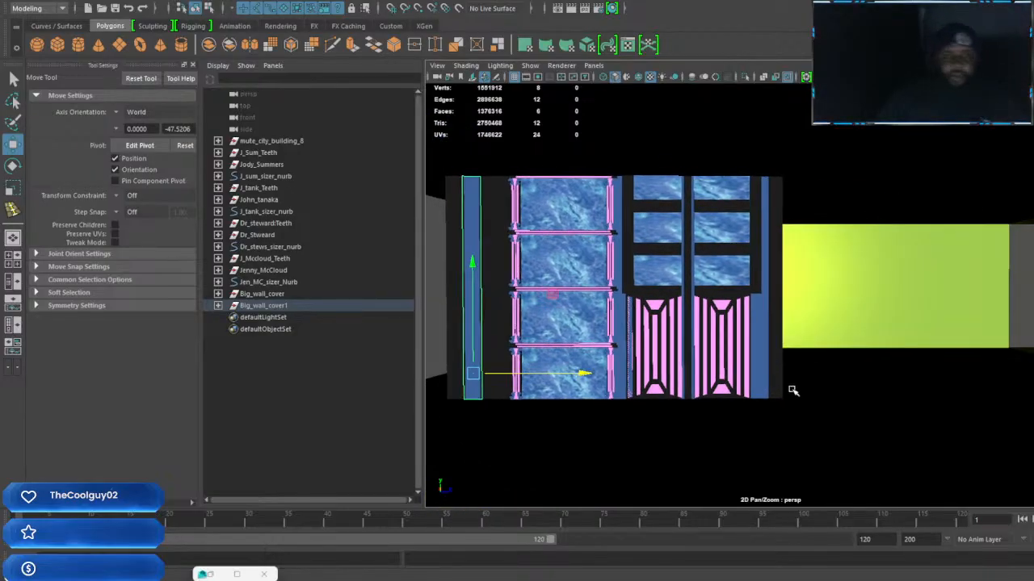
# Duplicate the completed door section as a group and move the copy along the wall beside the original
pyautogui.keyDown('alt'); pyautogui.moveTo(792, 391); pyautogui.dragTo(754, 386, button='middle'); pyautogui.keyUp('alt')
pyautogui.keyDown('alt'); pyautogui.moveTo(754, 385); pyautogui.dragTo(807, 381); pyautogui.keyUp('alt')
pyautogui.click(792, 356)
pyautogui.press('Up')
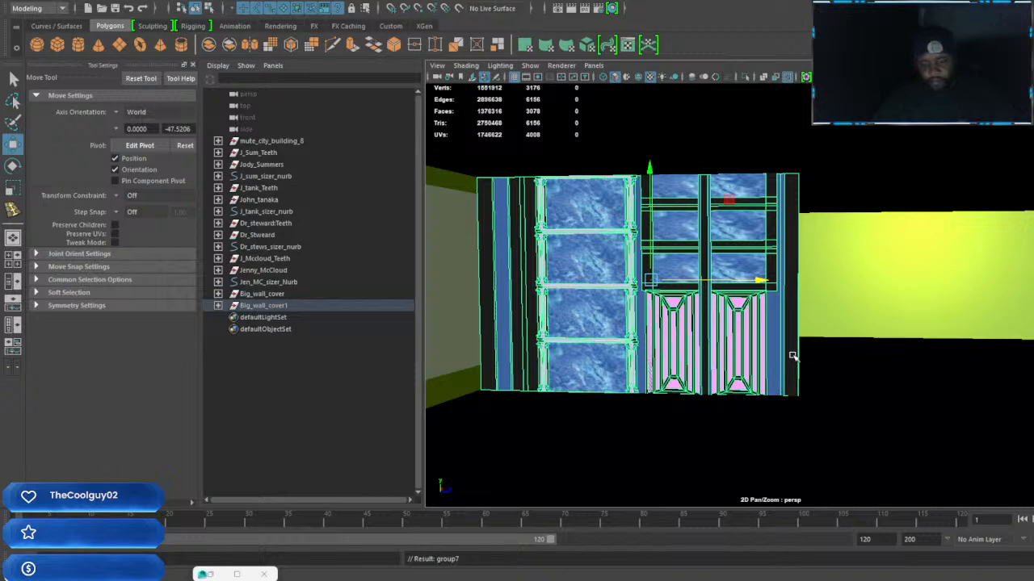
pyautogui.hotkey('ctrl', 'd')
pyautogui.moveTo(759, 279); pyautogui.dragTo(1033, 280)
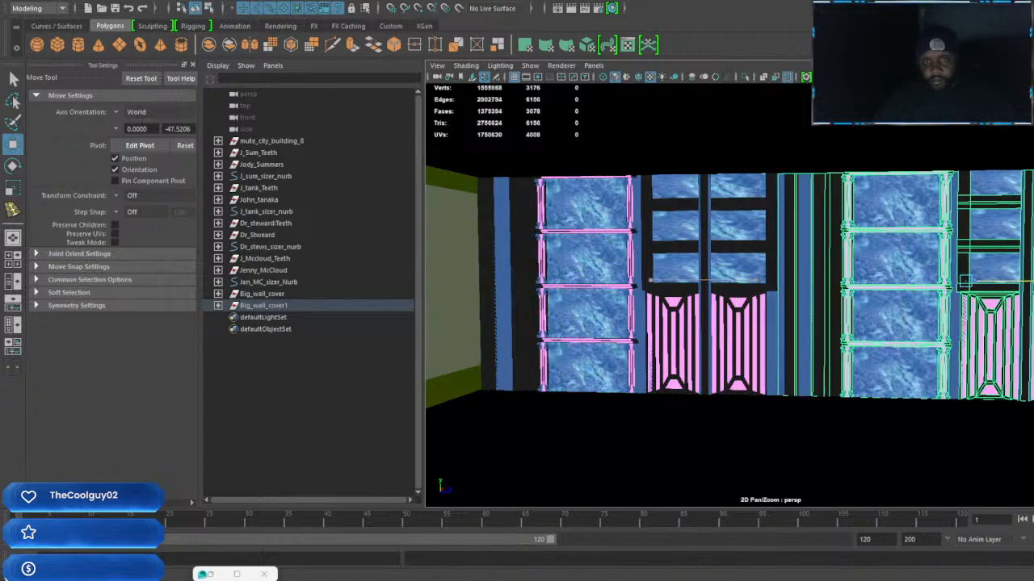
# Position the second door section at the far end of the wall, leaving a gap between the two sections
pyautogui.keyDown('alt'); pyautogui.moveTo(1033, 311); pyautogui.dragTo(918, 301, button='middle'); pyautogui.keyUp('alt')
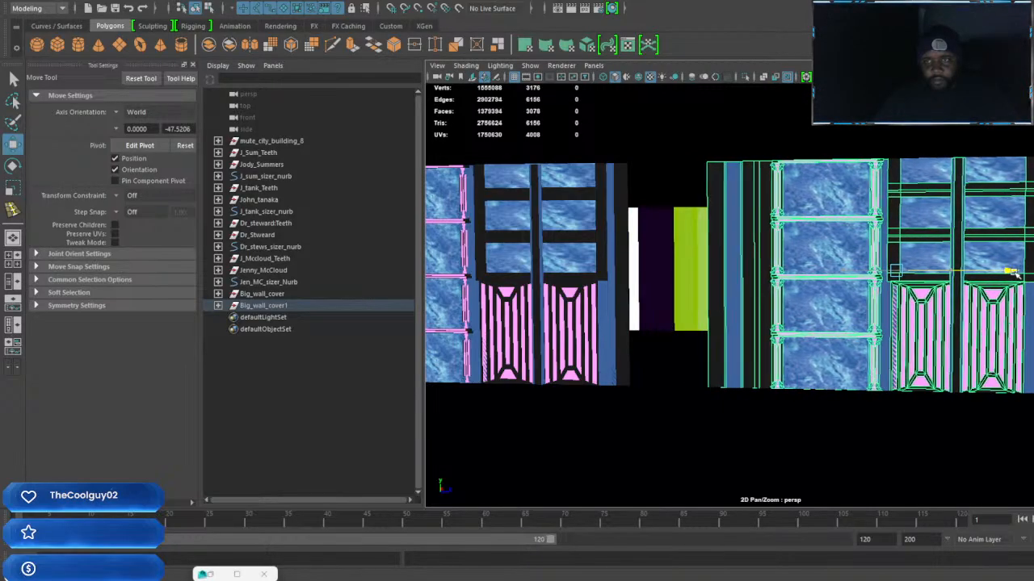
pyautogui.keyDown('alt'); pyautogui.moveTo(1016, 273); pyautogui.dragTo(769, 286); pyautogui.keyUp('alt')
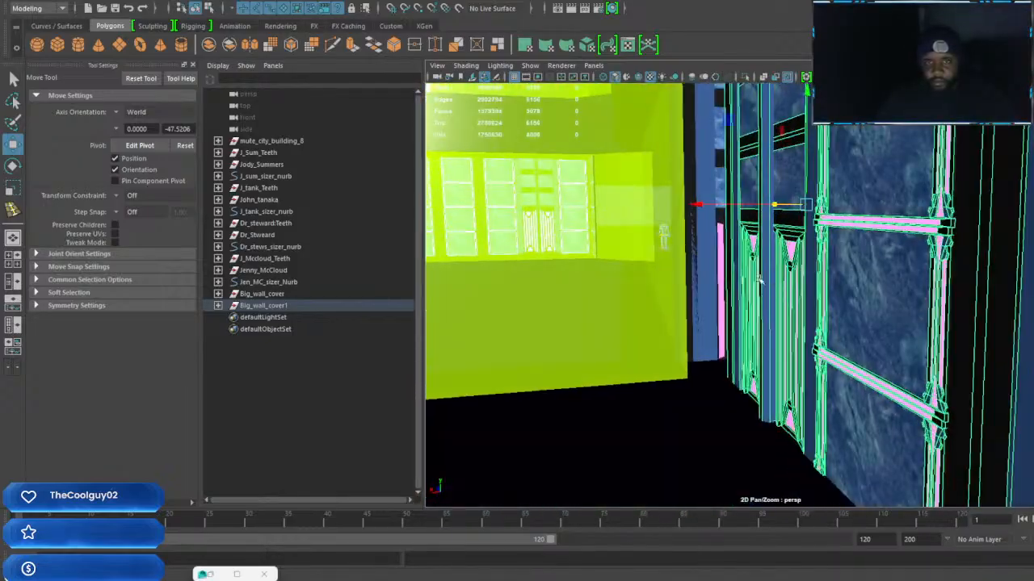
pyautogui.keyDown('alt'); pyautogui.moveTo(630, 207); pyautogui.dragTo(795, 313); pyautogui.keyUp('alt')
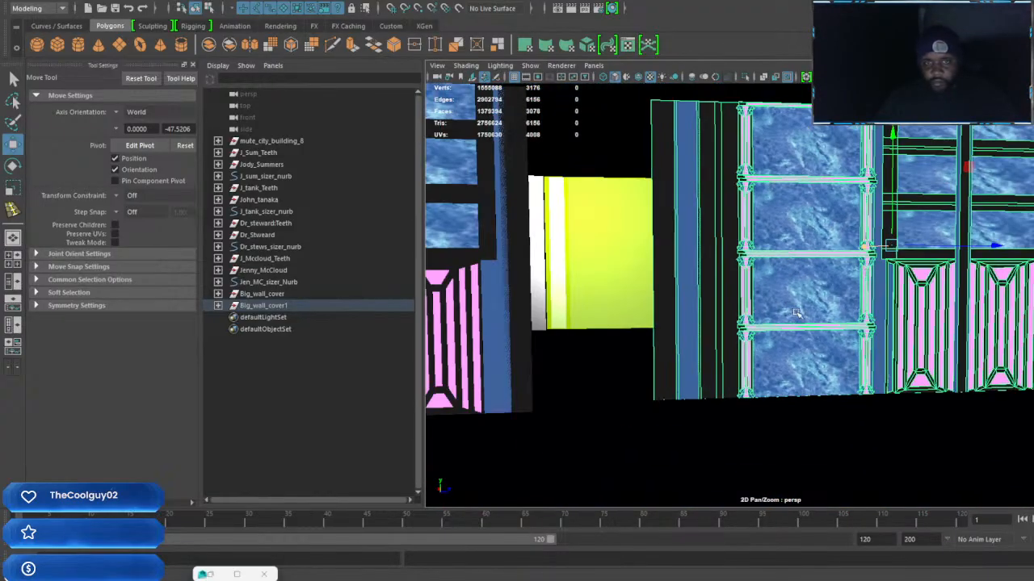
pyautogui.keyDown('alt'); pyautogui.moveTo(861, 299); pyautogui.dragTo(901, 252); pyautogui.keyUp('alt')
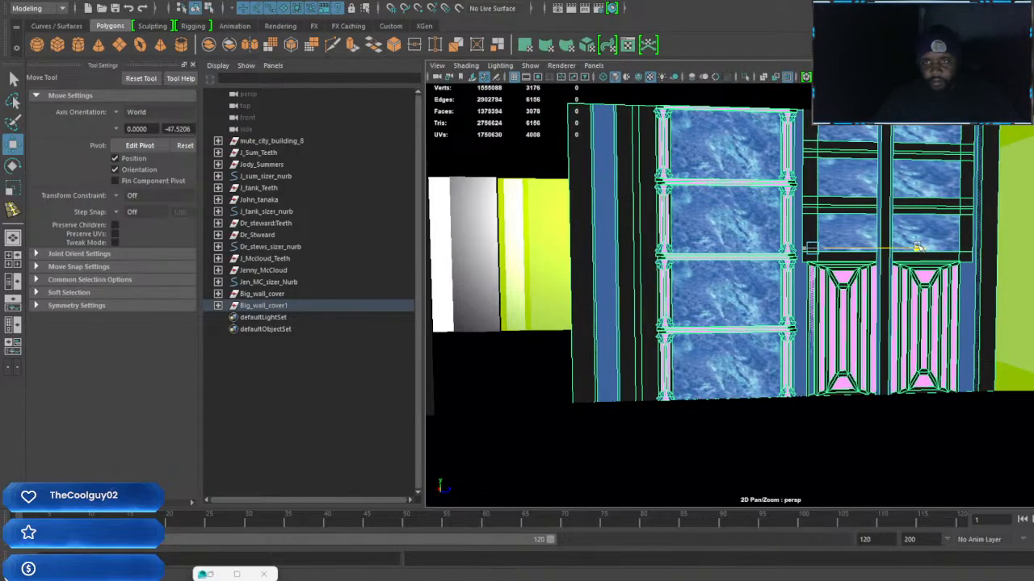
pyautogui.keyDown('alt'); pyautogui.moveTo(874, 287); pyautogui.dragTo(916, 310); pyautogui.keyUp('alt')
# Select the first door section's whole group and adjust its position along the wall so its outer end meets the green wall
pyautogui.keyDown('alt'); pyautogui.moveTo(916, 309); pyautogui.dragTo(665, 318, button='right'); pyautogui.keyUp('alt')
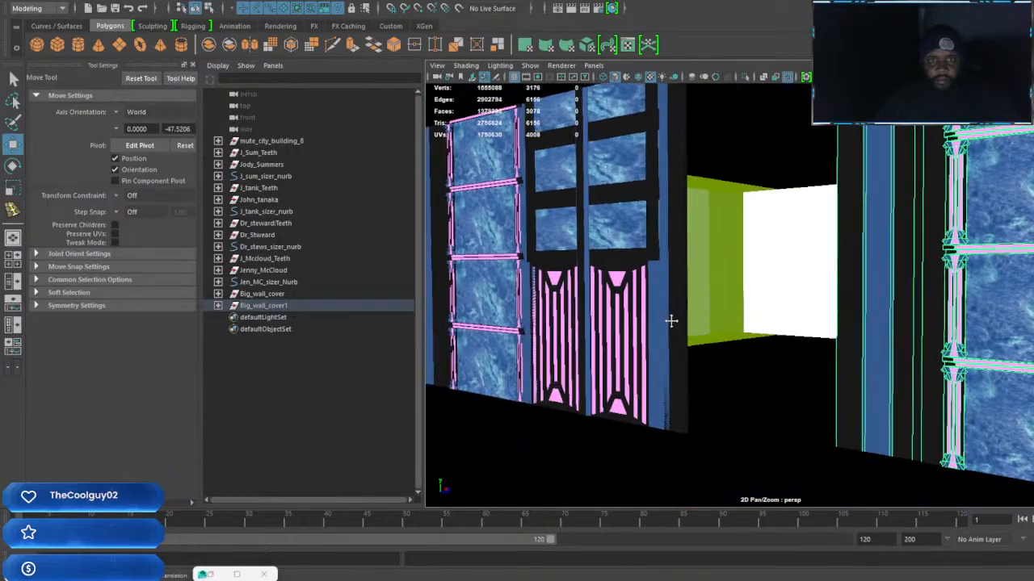
pyautogui.keyDown('alt'); pyautogui.moveTo(665, 318); pyautogui.dragTo(754, 360, button='middle'); pyautogui.keyUp('alt')
pyautogui.keyDown('alt'); pyautogui.moveTo(754, 360); pyautogui.dragTo(746, 352); pyautogui.keyUp('alt')
pyautogui.click(747, 353)
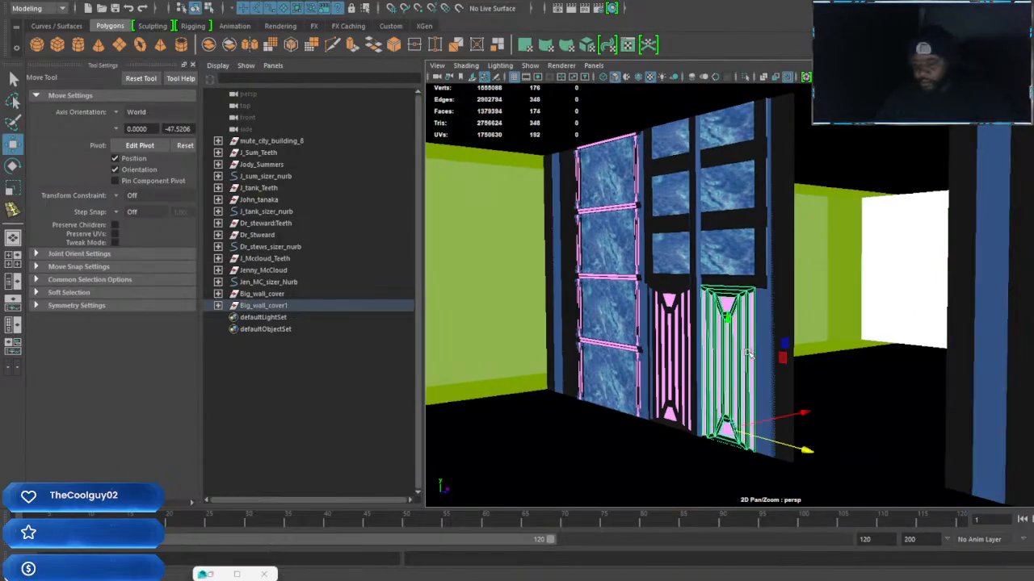
pyautogui.press('Up')
pyautogui.keyDown('alt'); pyautogui.moveTo(748, 354); pyautogui.dragTo(928, 328); pyautogui.keyUp('alt')
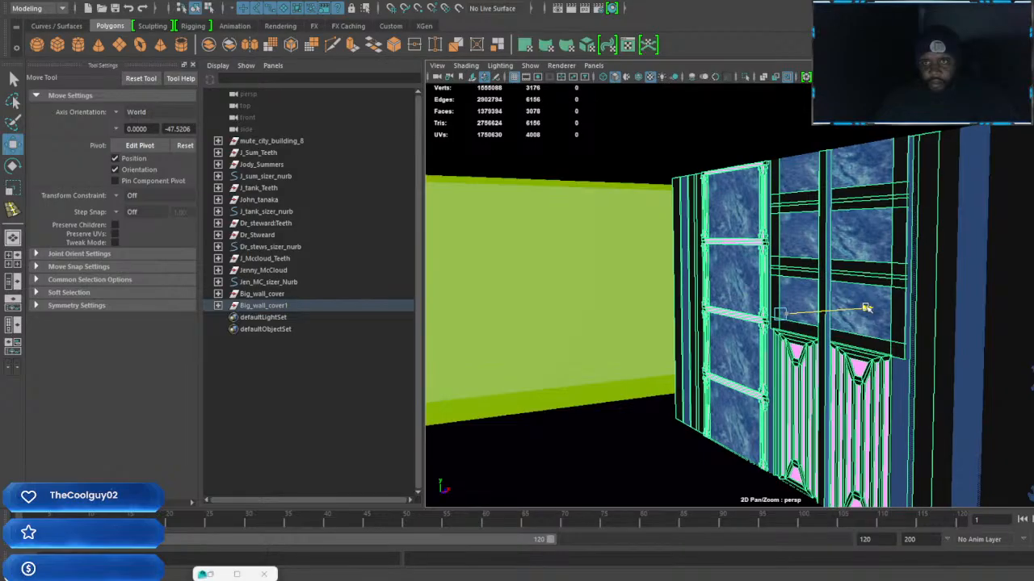
pyautogui.scroll(-2, 868, 308)
pyautogui.keyDown('alt'); pyautogui.moveTo(895, 319); pyautogui.dragTo(941, 326); pyautogui.keyUp('alt')
pyautogui.keyDown('alt'); pyautogui.moveTo(899, 350); pyautogui.dragTo(1005, 343, button='middle'); pyautogui.keyUp('alt')
pyautogui.keyDown('alt'); pyautogui.moveTo(1005, 343); pyautogui.dragTo(839, 315); pyautogui.keyUp('alt')
pyautogui.keyDown('alt'); pyautogui.moveTo(906, 361); pyautogui.dragTo(810, 351, button='middle'); pyautogui.keyUp('alt')
pyautogui.keyDown('alt'); pyautogui.moveTo(951, 369); pyautogui.dragTo(930, 365); pyautogui.keyUp('alt')
pyautogui.keyDown('alt'); pyautogui.moveTo(929, 364); pyautogui.dragTo(811, 351, button='middle'); pyautogui.keyUp('alt')
# Duplicate the black edge strip of the second door section and move the copy into the middle of the gap
pyautogui.click(942, 376)
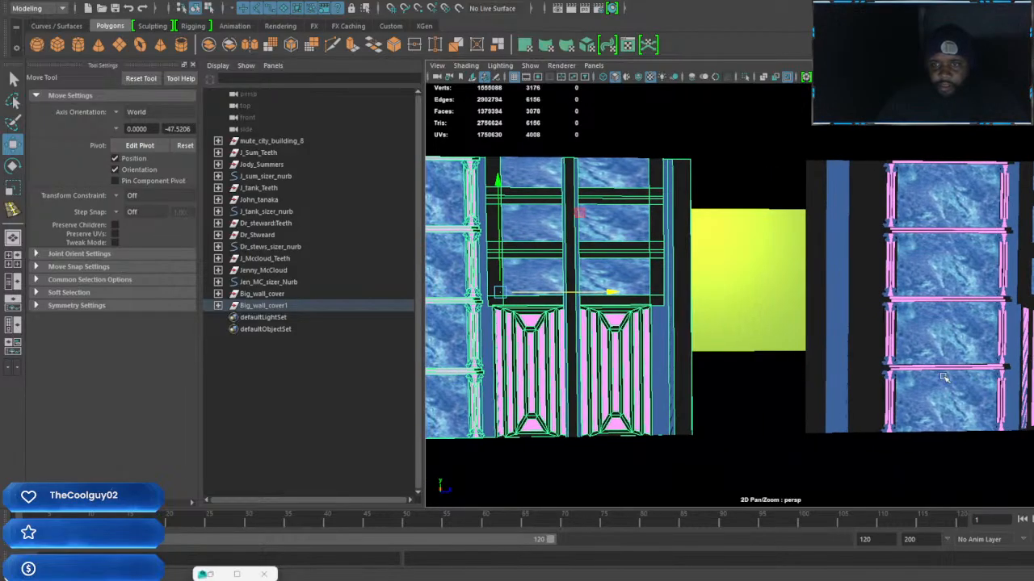
pyautogui.press('Up')
pyautogui.press('Up')
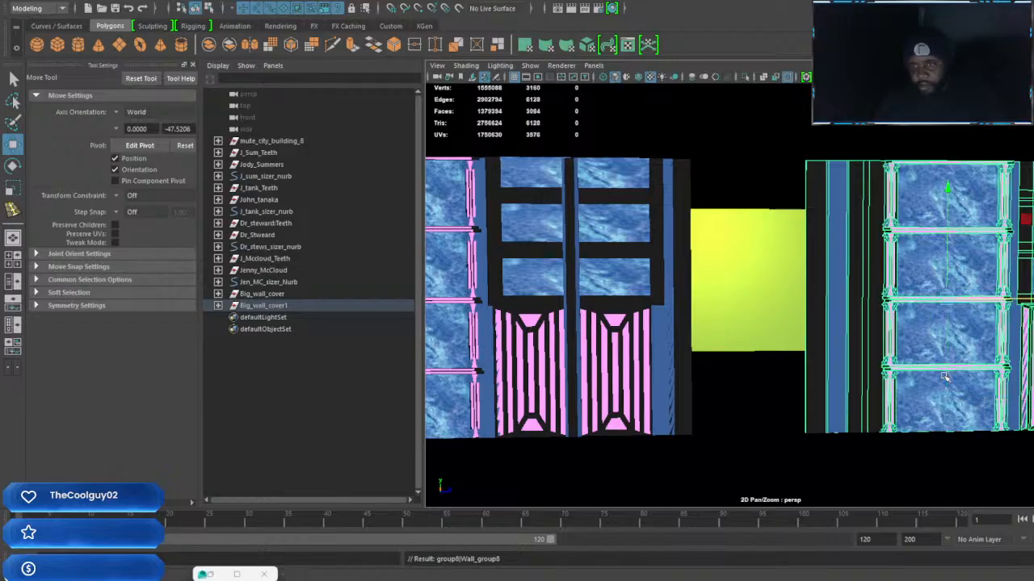
pyautogui.click(934, 378)
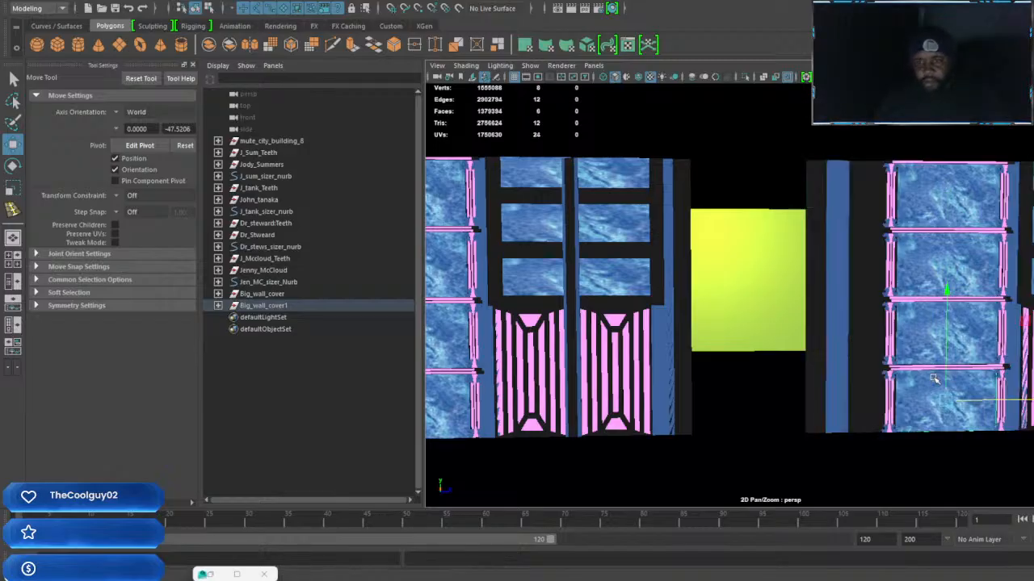
pyautogui.click(815, 368)
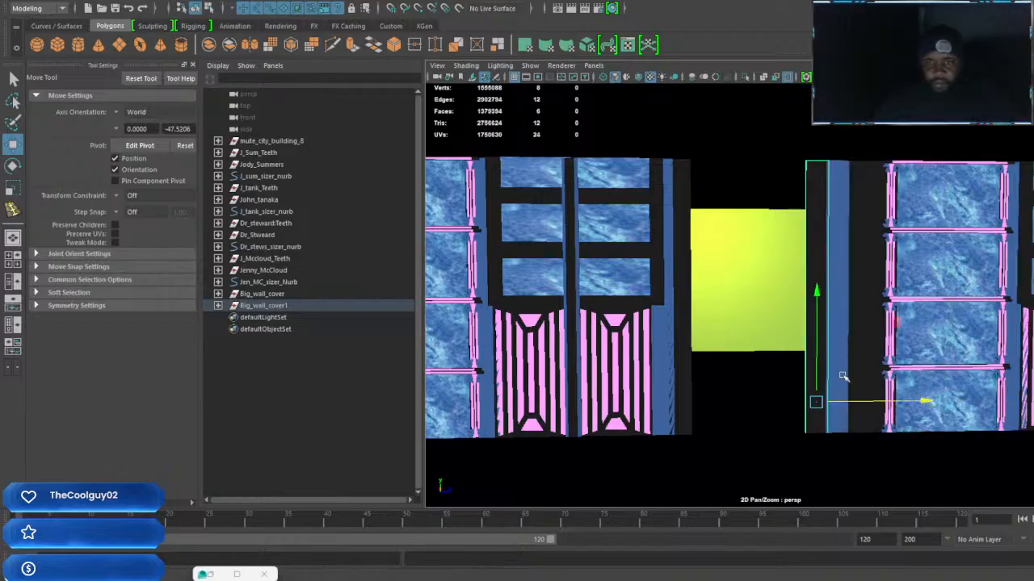
pyautogui.moveTo(912, 402); pyautogui.dragTo(861, 402)
# Widen the copied black strip and center it to close the gap between the two door sections
pyautogui.press('r')
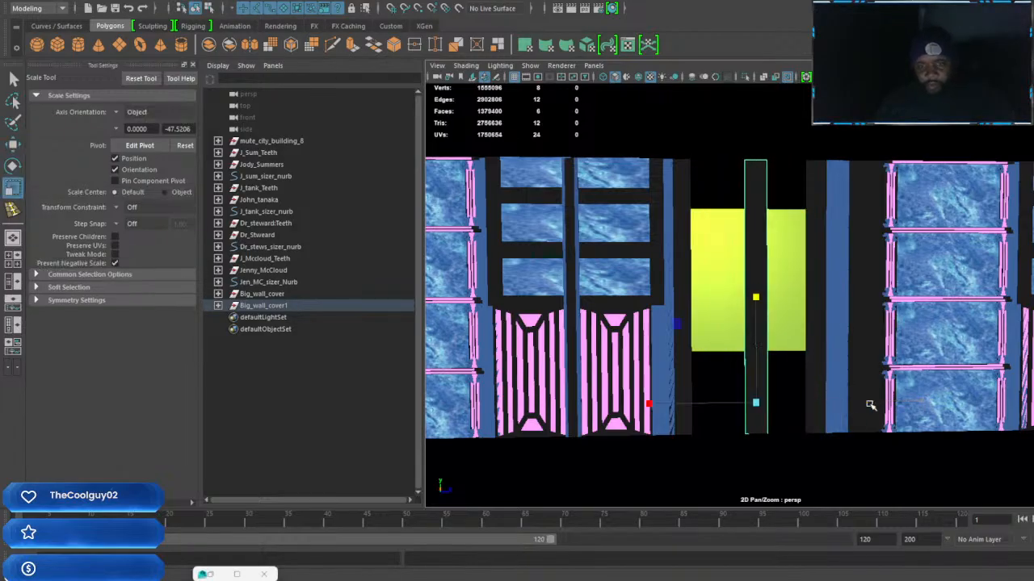
pyautogui.moveTo(650, 403); pyautogui.dragTo(377, 408)
pyautogui.press('w')
pyautogui.moveTo(864, 402); pyautogui.dragTo(856, 402)
pyautogui.press('r')
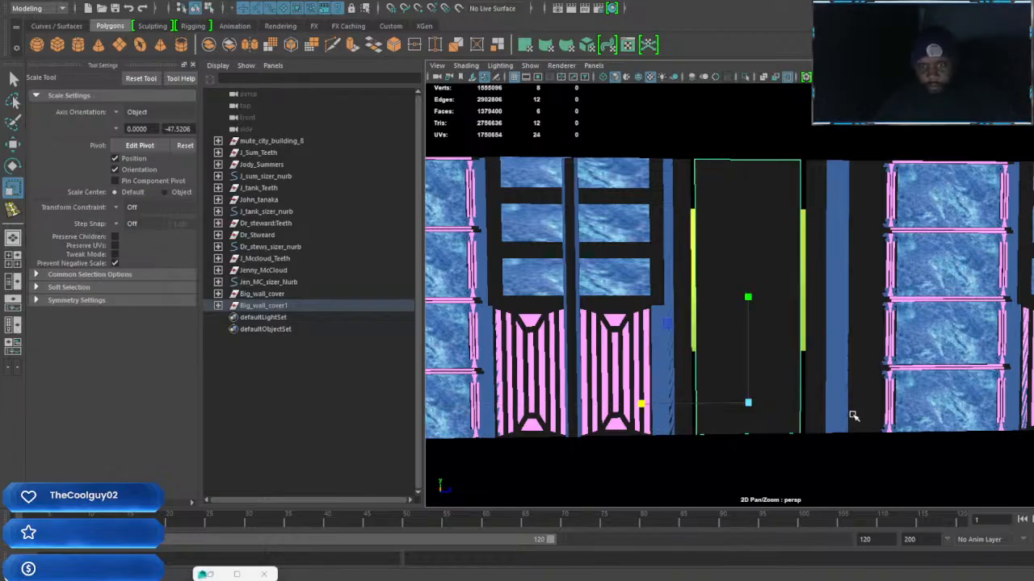
pyautogui.moveTo(641, 405); pyautogui.dragTo(631, 404)
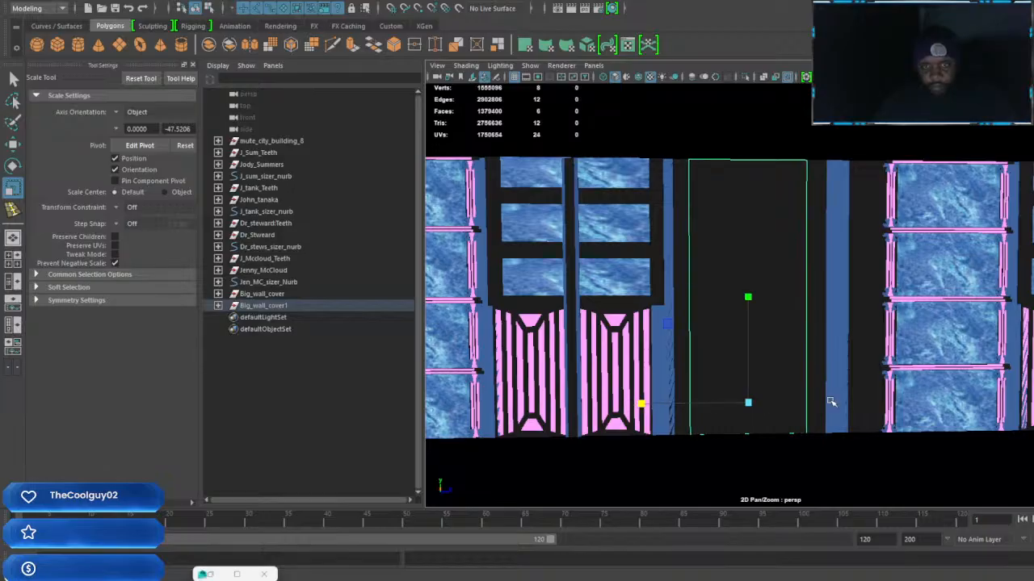
pyautogui.scroll(-3, 840, 400)
pyautogui.keyDown('alt'); pyautogui.moveTo(888, 394); pyautogui.dragTo(719, 377); pyautogui.keyUp('alt')
pyautogui.keyDown('alt'); pyautogui.moveTo(886, 362); pyautogui.dragTo(822, 332); pyautogui.keyUp('alt')
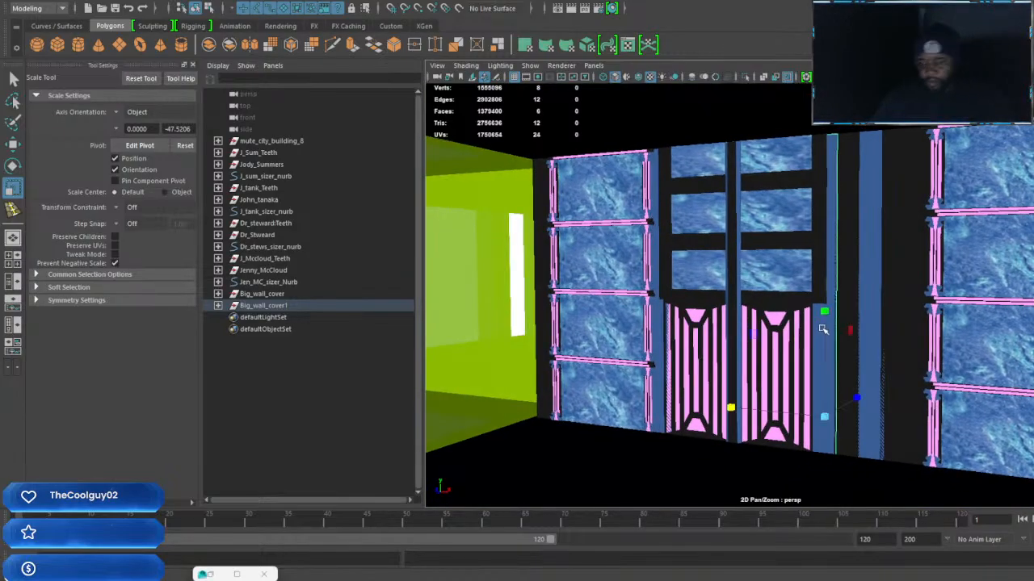
pyautogui.press('Up')
pyautogui.press('Up')
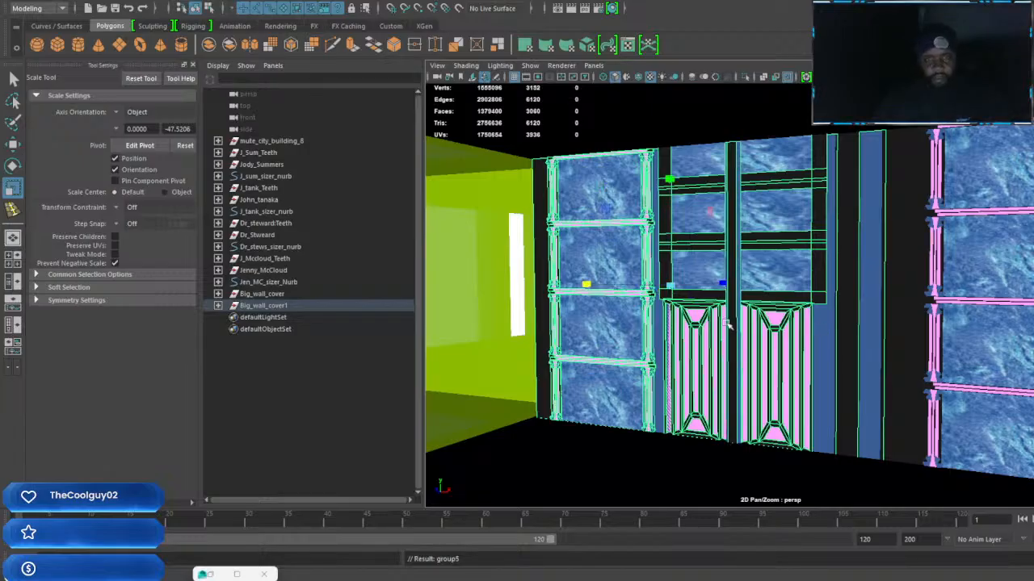
pyautogui.keyDown('alt'); pyautogui.moveTo(781, 346); pyautogui.dragTo(713, 342); pyautogui.keyUp('alt')
pyautogui.scroll(5, 714, 342)
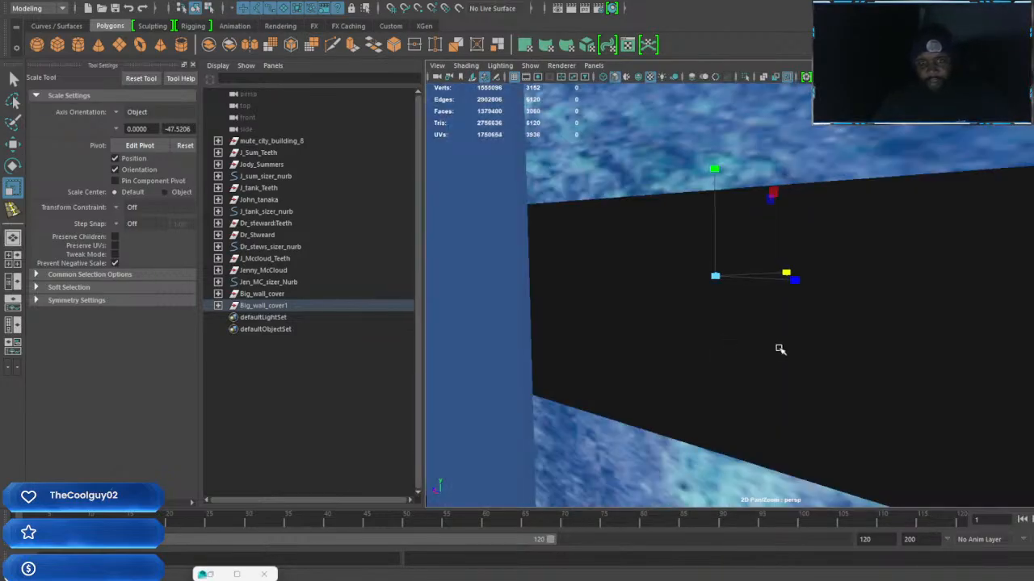
pyautogui.scroll(-5, 779, 349)
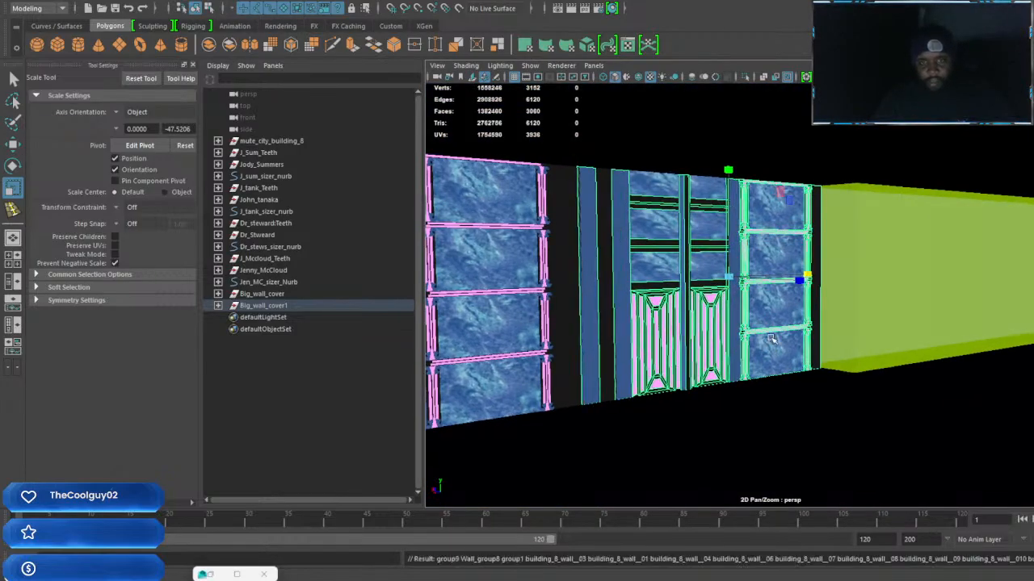
pyautogui.press('w')
pyautogui.moveTo(673, 274); pyautogui.dragTo(802, 317)
pyautogui.hotkey('ctrl', 'z')
pyautogui.hotkey('ctrl', 'z')
pyautogui.press('Up')
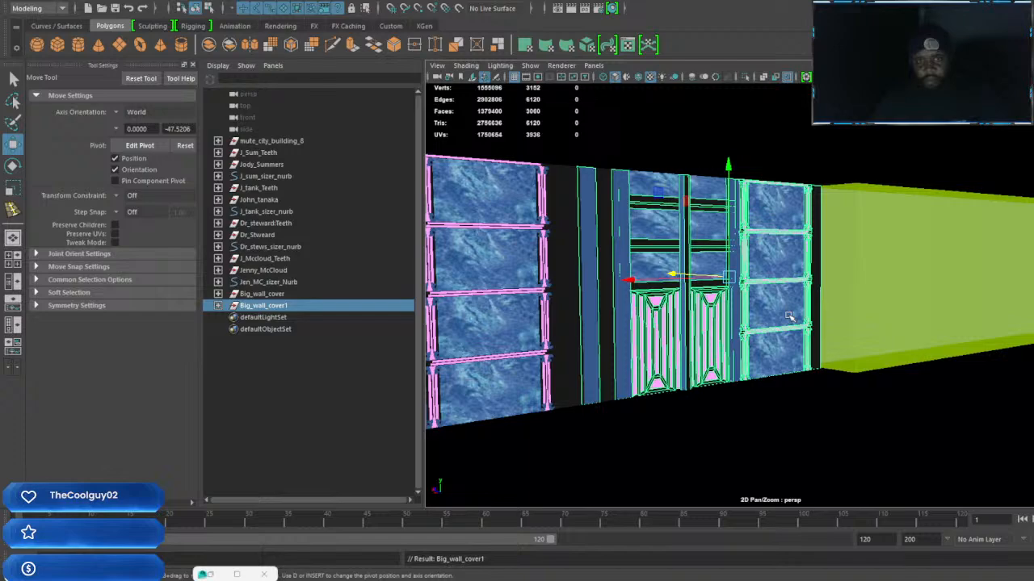
pyautogui.keyDown('alt'); pyautogui.moveTo(647, 299); pyautogui.dragTo(807, 291); pyautogui.keyUp('alt')
# Select the whole door-and-marble section beside the green wall, duplicate it, and move the copy out from the wall
pyautogui.click(856, 266)
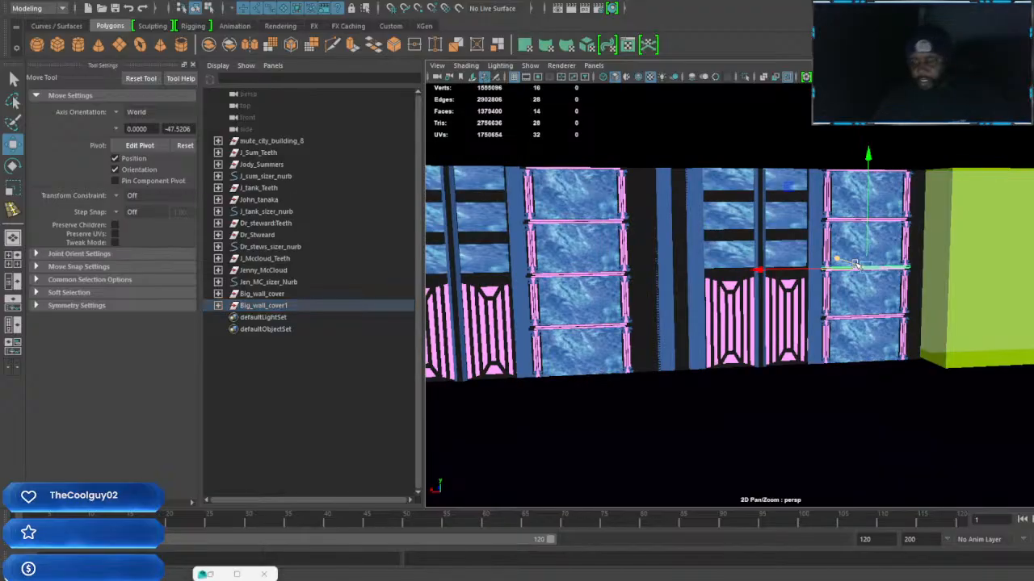
pyautogui.press('Up')
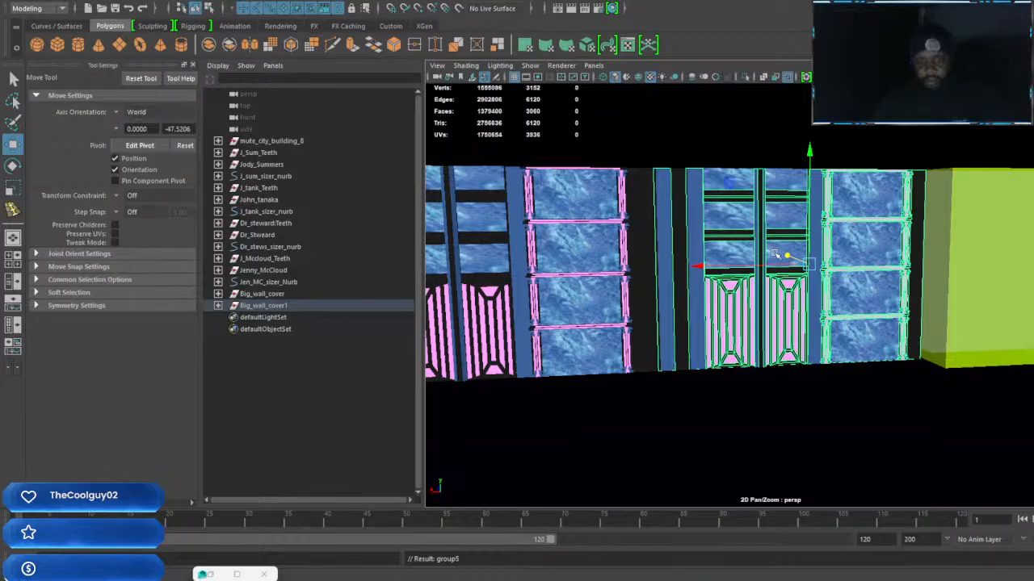
pyautogui.hotkey('ctrl', 'd')
pyautogui.moveTo(786, 256); pyautogui.dragTo(872, 270)
pyautogui.keyDown('alt'); pyautogui.moveTo(933, 321); pyautogui.dragTo(758, 288, button='middle'); pyautogui.keyUp('alt')
pyautogui.keyDown('alt'); pyautogui.moveTo(757, 288); pyautogui.dragTo(874, 298); pyautogui.keyUp('alt')
# Rotate the duplicated door section about its vertical axis until it runs parallel to the adjoining wall
pyautogui.scroll(-5, 834, 297)
pyautogui.scroll(3, 814, 292)
pyautogui.moveTo(810, 293)
pyautogui.keyDown('alt'); pyautogui.mouseDown()
pyautogui.moveTo(856, 296)
pyautogui.moveTo(816, 309)
pyautogui.moveTo(799, 304)
pyautogui.moveTo(810, 291)
pyautogui.mouseUp(); pyautogui.keyUp('alt')
pyautogui.press('e')
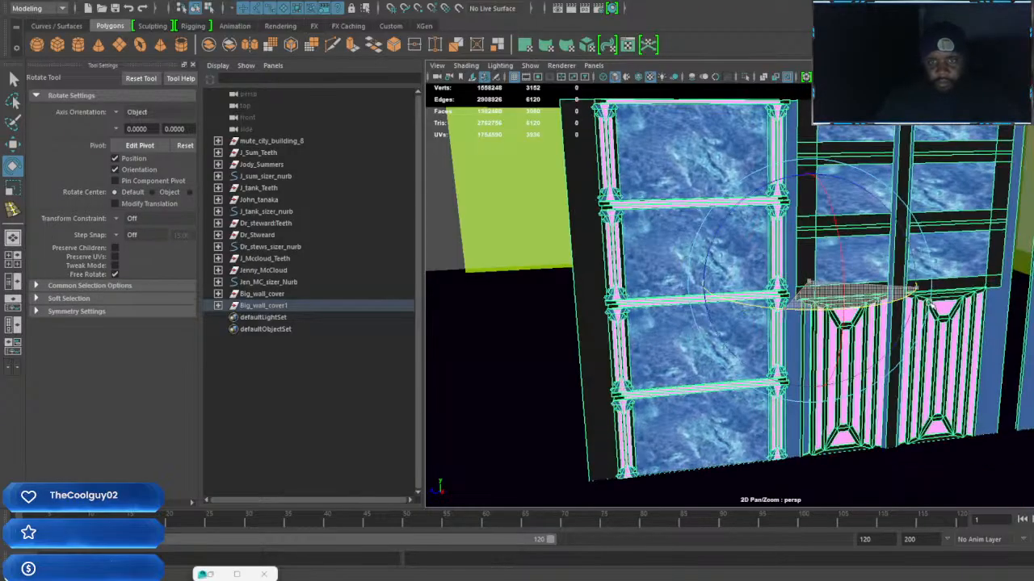
pyautogui.keyDown('alt'); pyautogui.moveTo(933, 306); pyautogui.dragTo(841, 312); pyautogui.keyUp('alt')
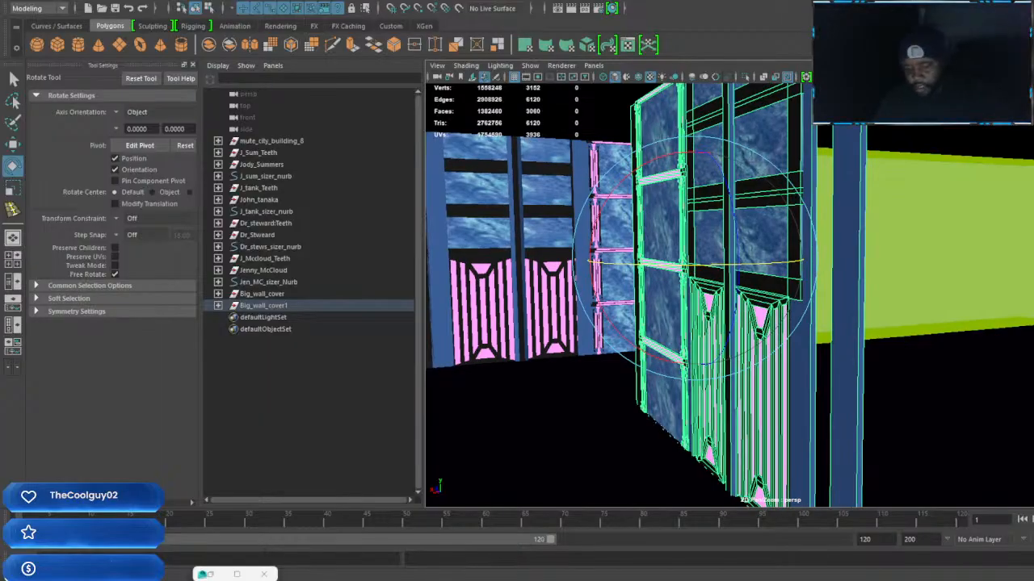
pyautogui.moveTo(741, 264); pyautogui.dragTo(747, 264)
# Move the rotated door section onto the adjoining wall, with its marble column at the green corner
pyautogui.press('w')
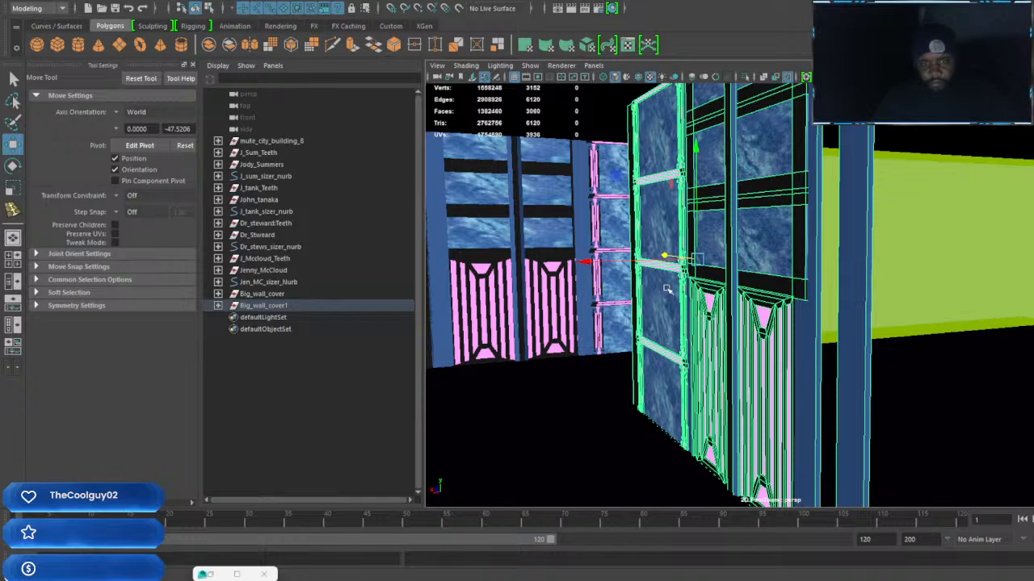
pyautogui.moveTo(585, 261); pyautogui.dragTo(839, 254)
pyautogui.keyDown('alt'); pyautogui.moveTo(893, 296); pyautogui.dragTo(959, 355); pyautogui.keyUp('alt')
pyautogui.moveTo(990, 292); pyautogui.dragTo(777, 273)
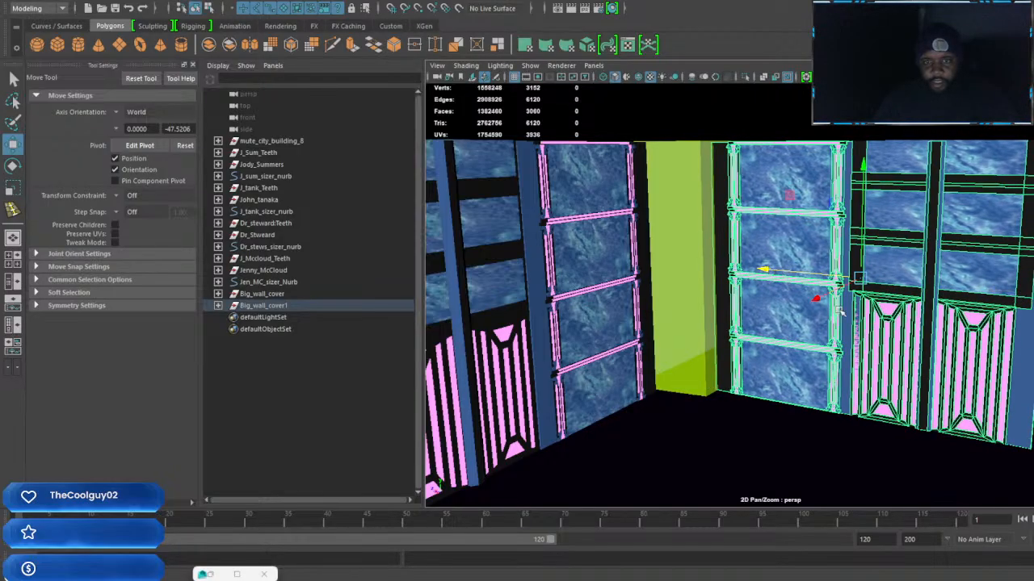
pyautogui.moveTo(822, 301); pyautogui.dragTo(854, 360)
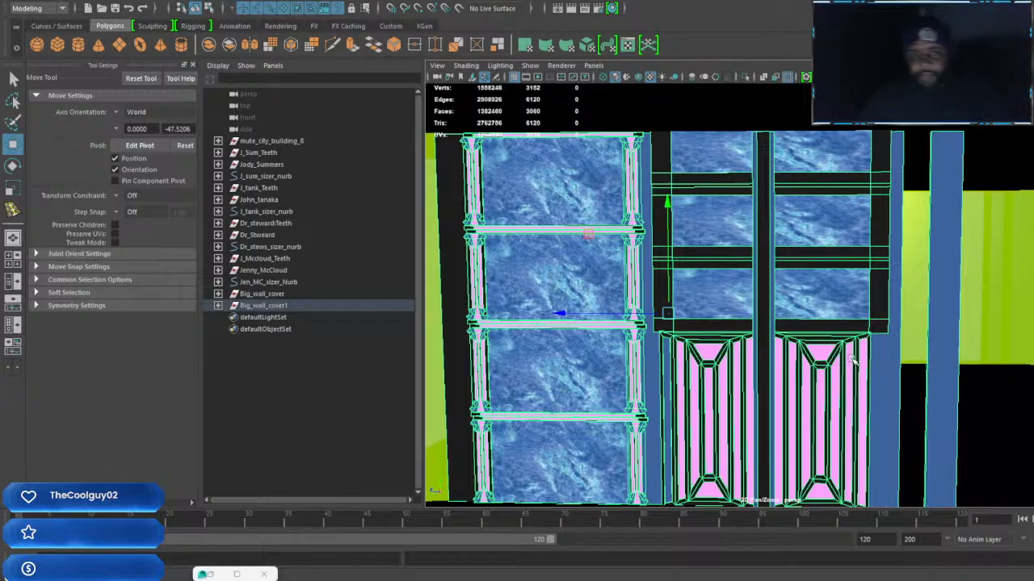
pyautogui.keyDown('alt'); pyautogui.moveTo(771, 364); pyautogui.dragTo(708, 352, button='middle'); pyautogui.keyUp('alt')
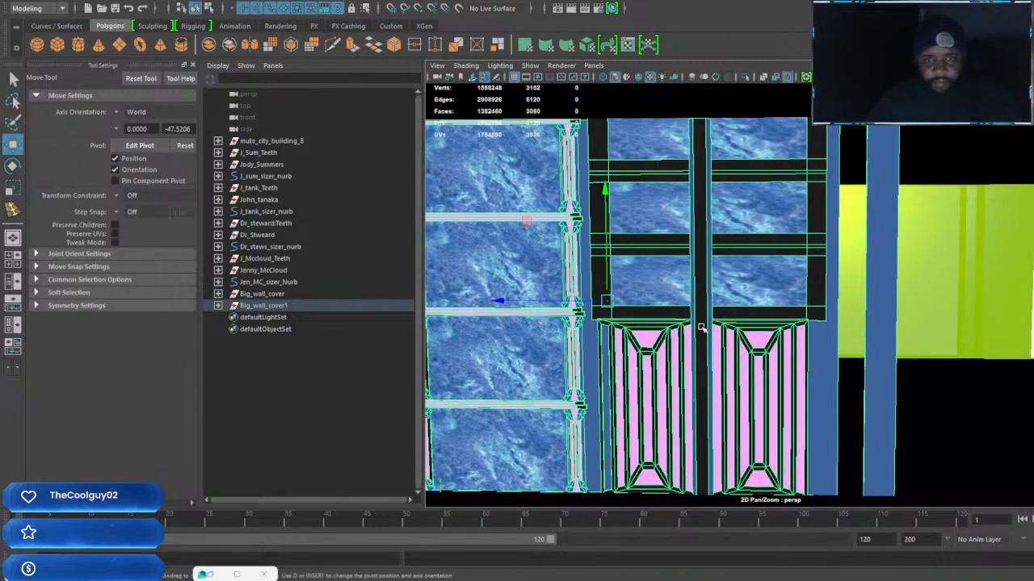
# Duplicate the black divider between the doors, place the copy beside the outer blue edge, and shift the separate blue strip against it
pyautogui.click(705, 327)
pyautogui.keyDown('alt'); pyautogui.moveTo(705, 327); pyautogui.dragTo(701, 377); pyautogui.keyUp('alt')
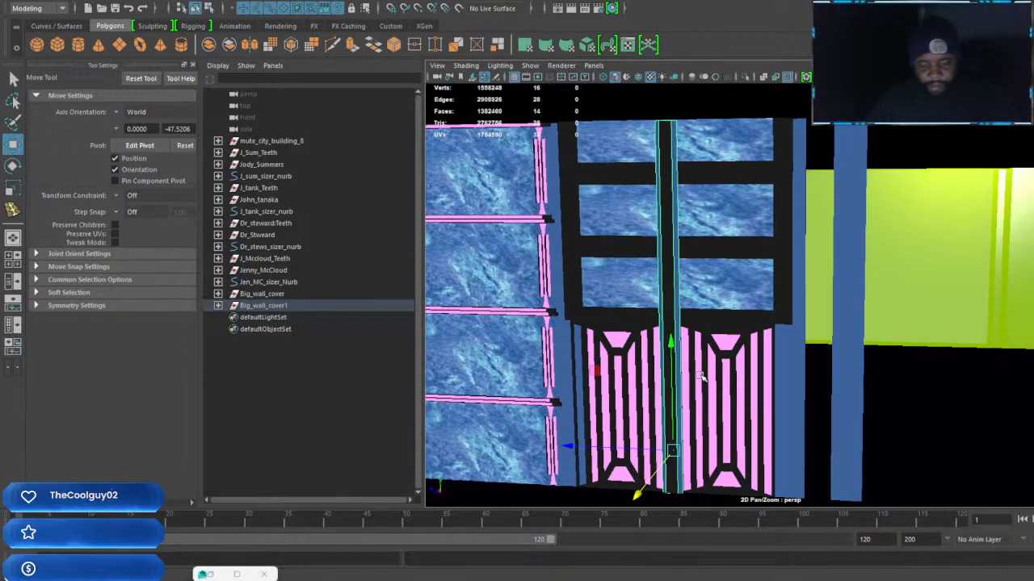
pyautogui.moveTo(569, 446); pyautogui.dragTo(732, 454)
pyautogui.click(854, 416)
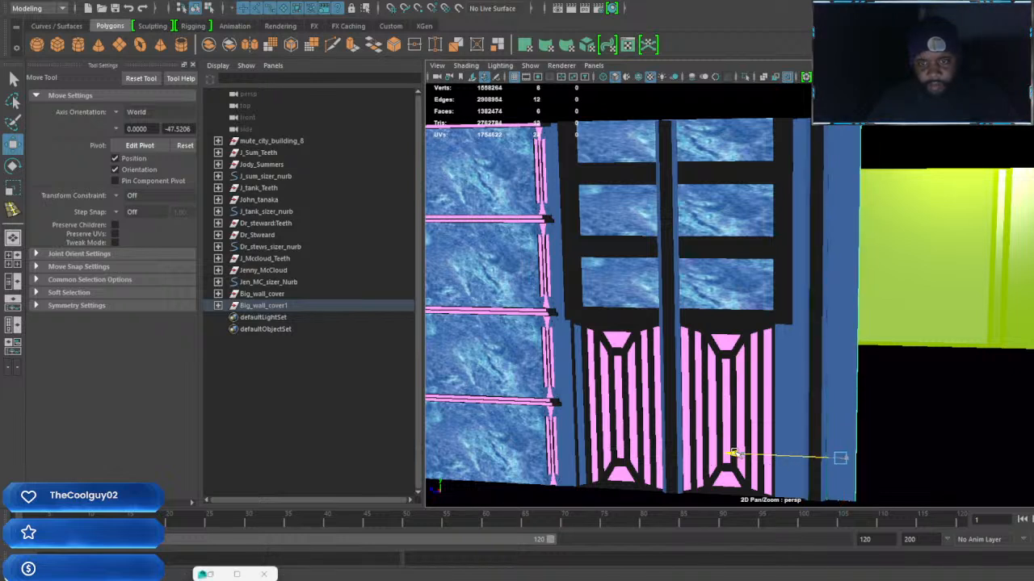
pyautogui.keyDown('alt'); pyautogui.moveTo(791, 361); pyautogui.dragTo(796, 369); pyautogui.keyUp('alt')
pyautogui.keyDown('alt'); pyautogui.moveTo(797, 369); pyautogui.dragTo(851, 294, button='middle'); pyautogui.keyUp('alt')
pyautogui.scroll(-3, 847, 295)
pyautogui.keyDown('alt'); pyautogui.moveTo(843, 295); pyautogui.dragTo(805, 321); pyautogui.keyUp('alt')
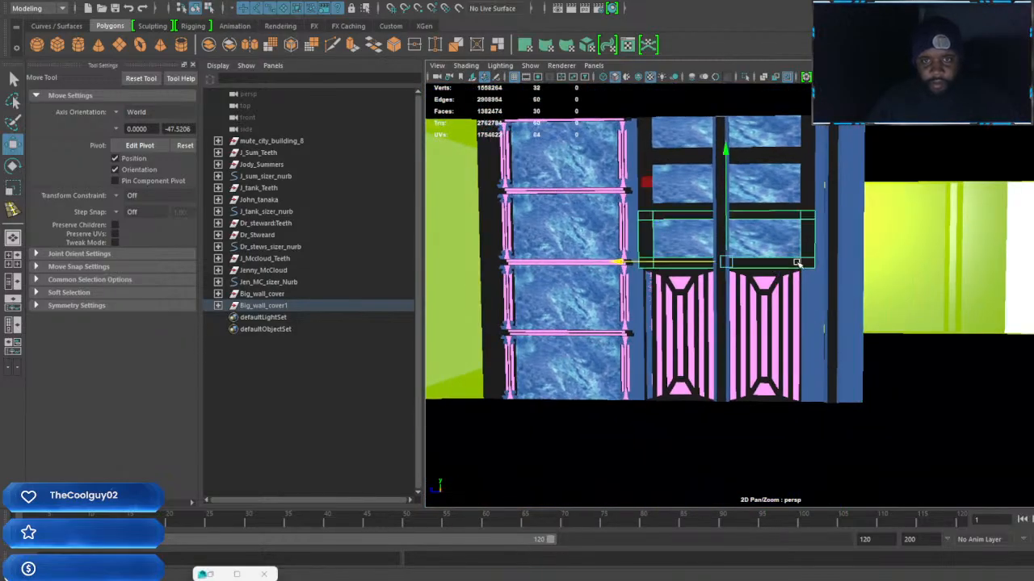
# Select the rotated section's whole group, duplicate it, and move the copy along the wall past the original
pyautogui.click(796, 262)
pyautogui.press('Up')
pyautogui.press('Up')
pyautogui.press('Up')
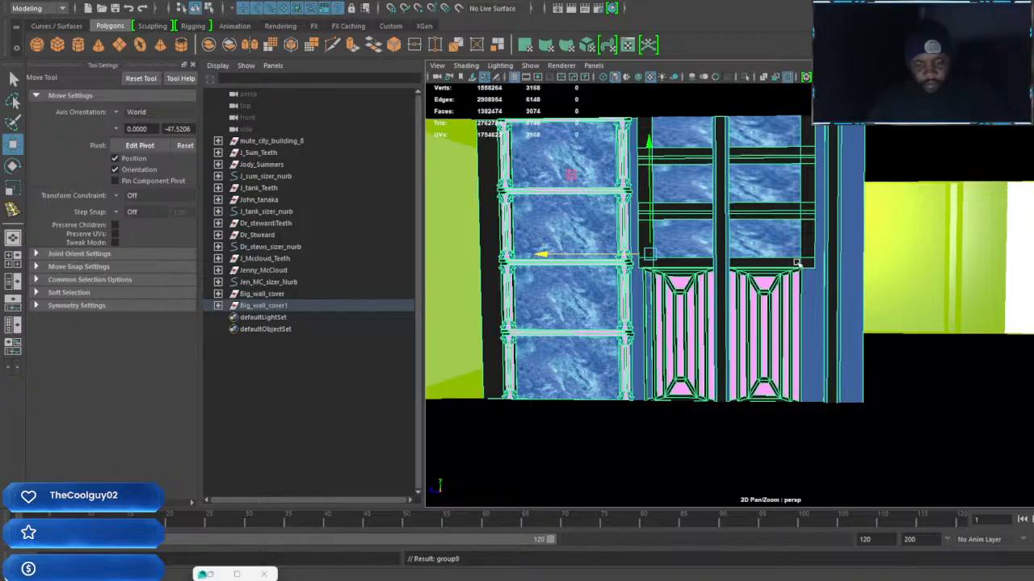
pyautogui.hotkey('ctrl', 'd')
pyautogui.moveTo(541, 253); pyautogui.dragTo(929, 288)
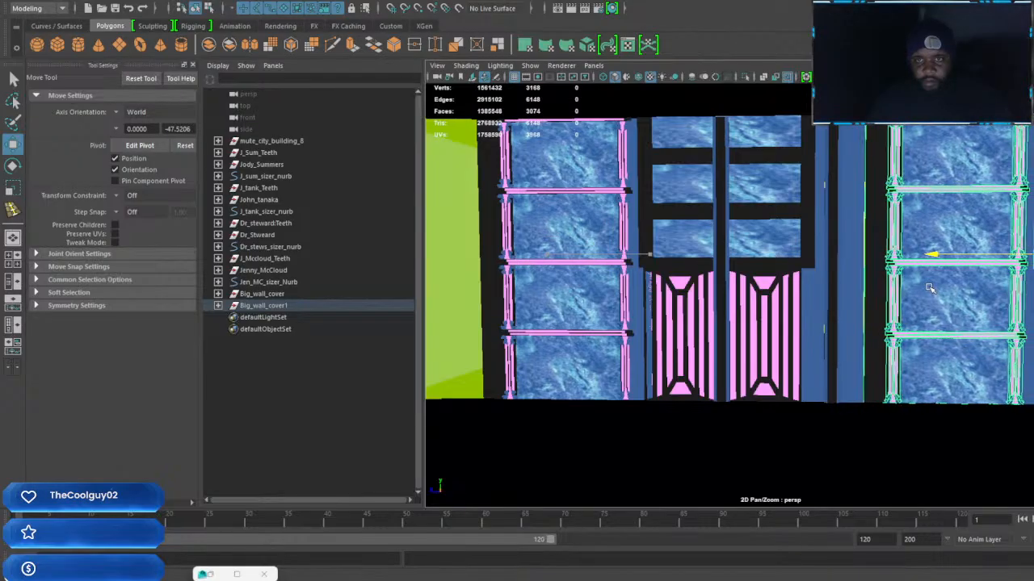
# Position the second section at the far end of the adjoining wall, leaving a wide gap between the two sections
pyautogui.keyDown('alt'); pyautogui.moveTo(937, 285); pyautogui.dragTo(512, 292, button='middle'); pyautogui.keyUp('alt')
pyautogui.moveTo(723, 293)
pyautogui.keyDown('alt'); pyautogui.mouseDown()
pyautogui.moveTo(799, 290)
pyautogui.moveTo(720, 292)
pyautogui.mouseUp(); pyautogui.keyUp('alt')
pyautogui.keyDown('alt'); pyautogui.moveTo(718, 292); pyautogui.dragTo(794, 310, button='middle'); pyautogui.keyUp('alt')
pyautogui.moveTo(664, 276); pyautogui.dragTo(848, 278)
pyautogui.keyDown('alt'); pyautogui.moveTo(813, 302); pyautogui.dragTo(588, 287, button='middle'); pyautogui.keyUp('alt')
pyautogui.moveTo(616, 265); pyautogui.dragTo(775, 300)
pyautogui.keyDown('alt'); pyautogui.moveTo(776, 301); pyautogui.dragTo(726, 311, button='middle'); pyautogui.keyUp('alt')
pyautogui.keyDown('alt'); pyautogui.moveTo(726, 311); pyautogui.dragTo(795, 325); pyautogui.keyUp('alt')
pyautogui.moveTo(715, 258); pyautogui.dragTo(660, 326)
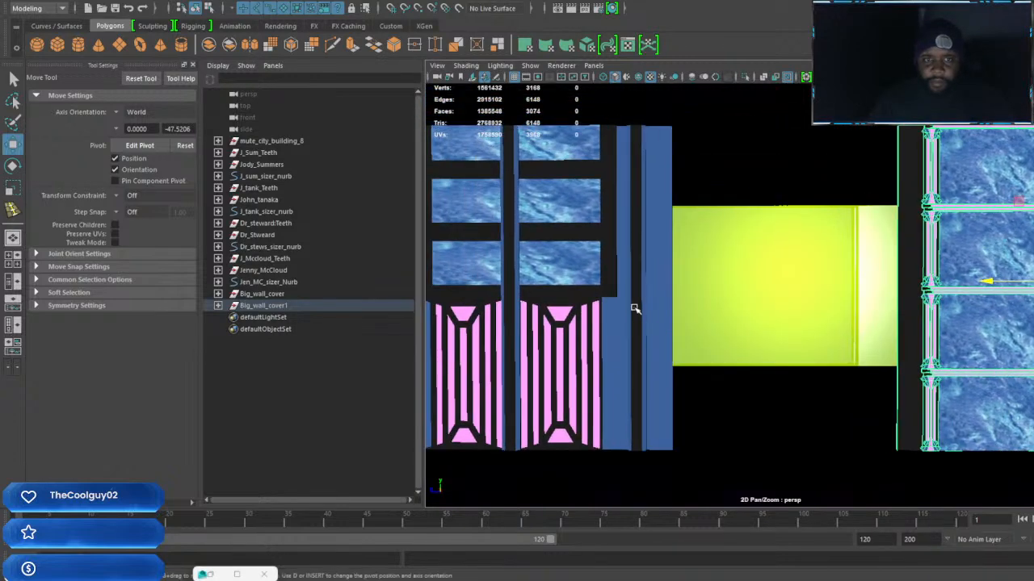
# Duplicate the black strip next to the outer blue strip, then place another copy a short step farther into the gap
pyautogui.click(634, 308)
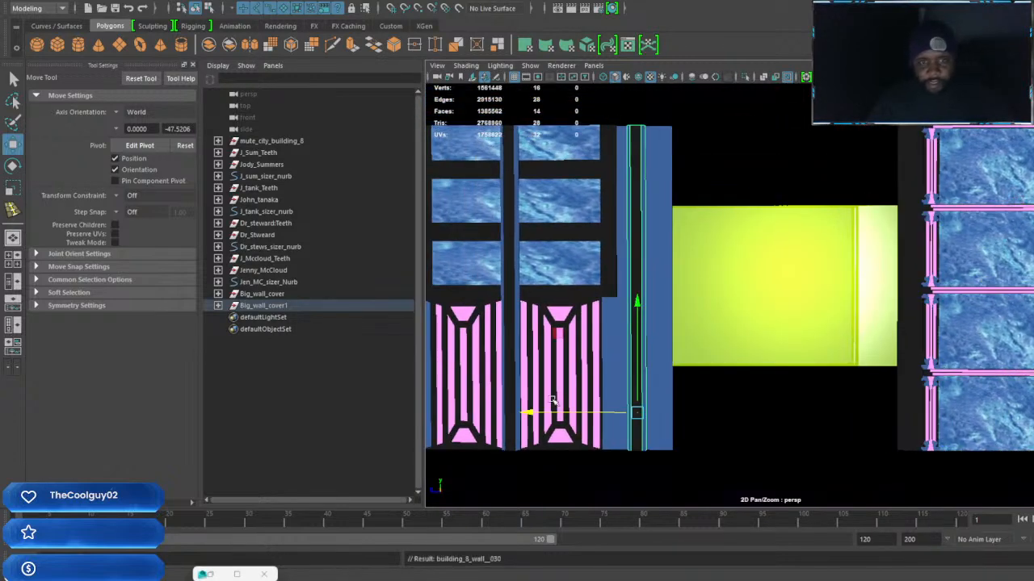
pyautogui.moveTo(523, 413); pyautogui.dragTo(591, 425)
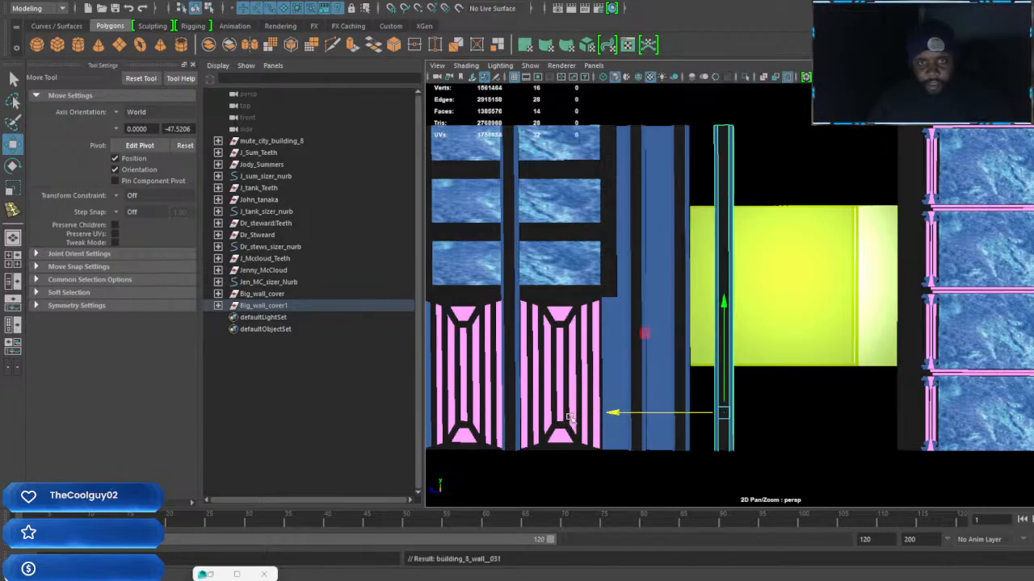
pyautogui.moveTo(613, 412); pyautogui.dragTo(589, 413)
# Repeat the evenly spaced black strip duplication across the gap until it reaches the second section's marble column
pyautogui.hotkey('shift', 'd')
pyautogui.hotkey('shift', 'd')
pyautogui.hotkey('shift', 'd')
pyautogui.hotkey('shift', 'd')
pyautogui.hotkey('shift', 'd')
pyautogui.hotkey('shift', 'd')
pyautogui.hotkey('shift', 'd')
pyautogui.hotkey('shift', 'd')
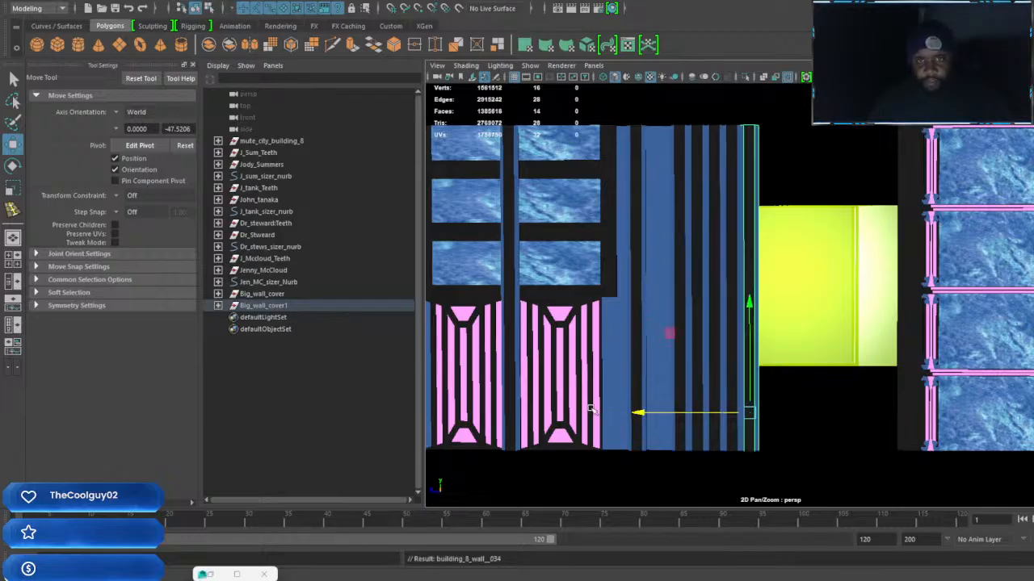
pyautogui.hotkey('shift', 'd')
pyautogui.hotkey('shift', 'd')
pyautogui.hotkey('shift', 'd')
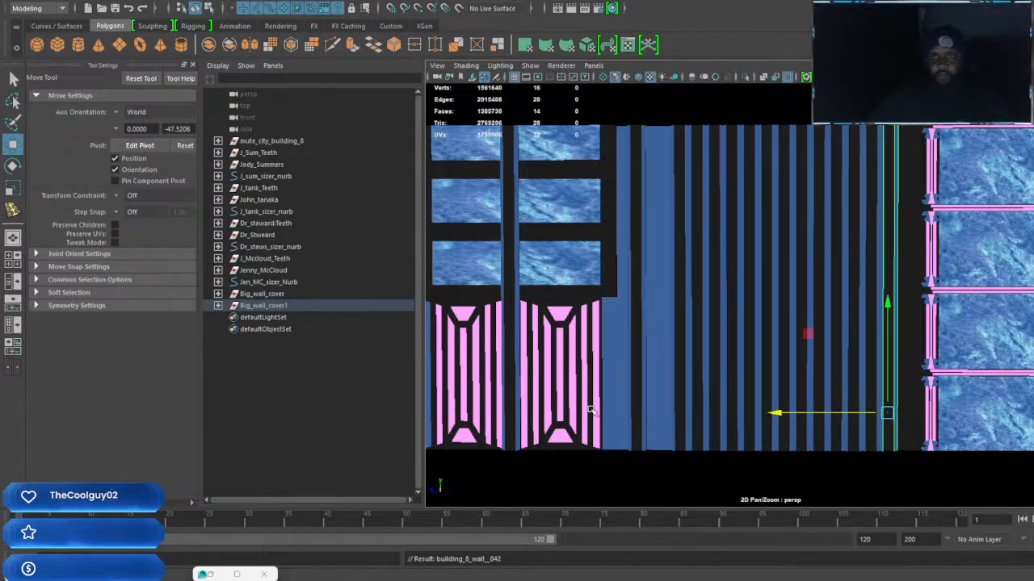
# Check the striped infill along the adjoining wall and select the whole Big_wall_cover1 group
pyautogui.keyDown('alt'); pyautogui.moveTo(908, 408); pyautogui.dragTo(805, 405, button='middle'); pyautogui.keyUp('alt')
pyautogui.keyDown('alt'); pyautogui.moveTo(785, 397); pyautogui.dragTo(800, 389); pyautogui.keyUp('alt')
pyautogui.keyDown('alt'); pyautogui.moveTo(801, 389); pyautogui.dragTo(953, 372, button='middle'); pyautogui.keyUp('alt')
pyautogui.keyDown('alt'); pyautogui.moveTo(953, 372); pyautogui.dragTo(681, 380); pyautogui.keyUp('alt')
pyautogui.keyDown('alt'); pyautogui.moveTo(832, 371); pyautogui.dragTo(384, 370); pyautogui.keyUp('alt')
pyautogui.scroll(2, 781, 347)
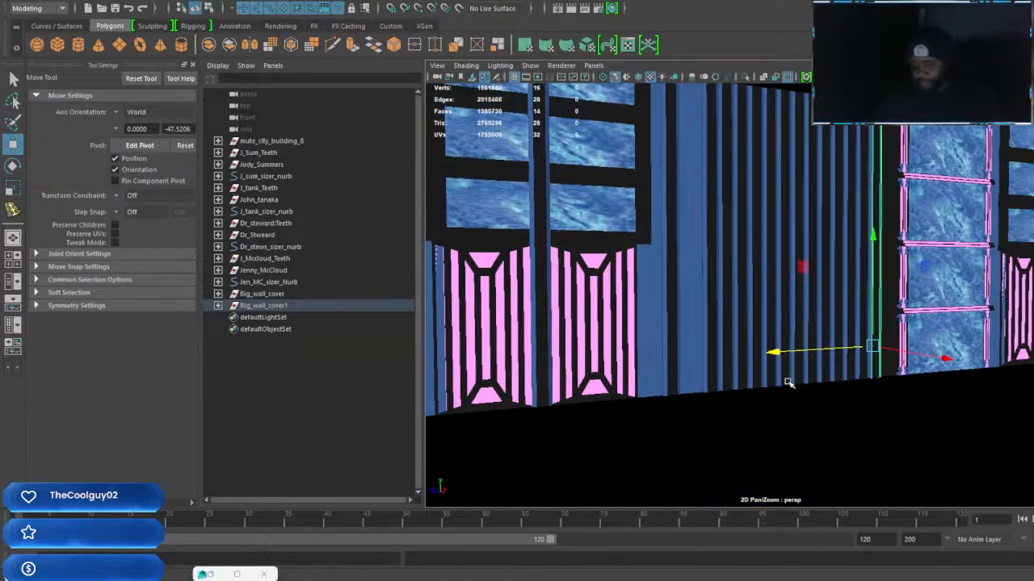
pyautogui.click(789, 383)
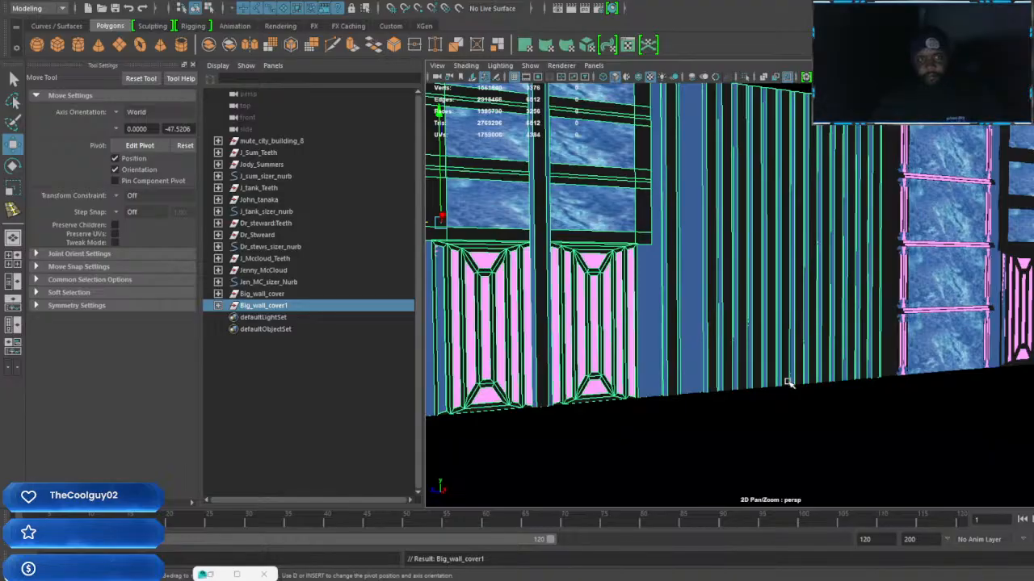
pyautogui.moveTo(797, 369)
pyautogui.keyDown('alt'); pyautogui.mouseDown()
pyautogui.moveTo(837, 364)
pyautogui.moveTo(817, 373)
pyautogui.mouseUp(); pyautogui.keyUp('alt')
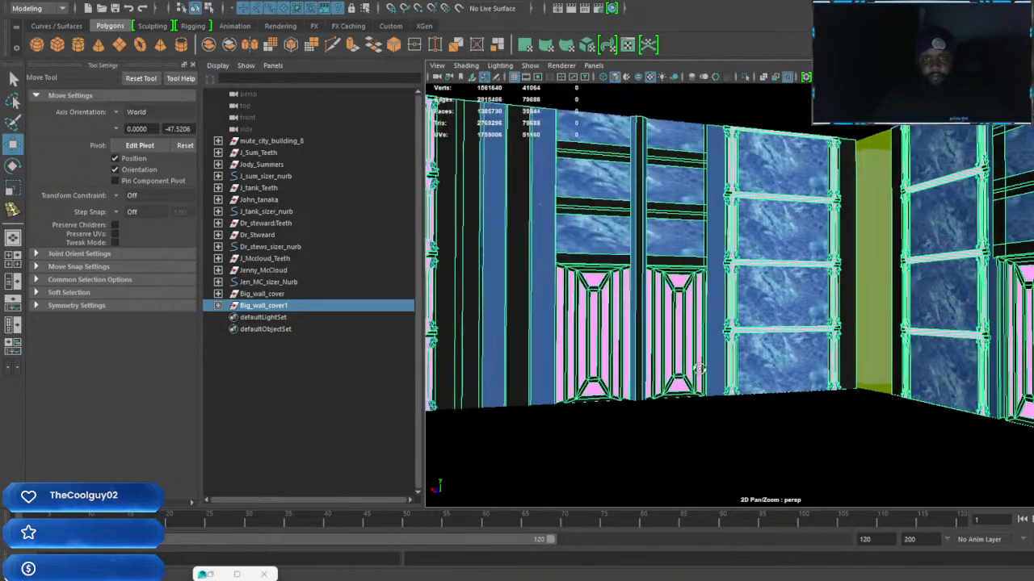
pyautogui.keyDown('alt'); pyautogui.moveTo(656, 373); pyautogui.dragTo(912, 394, button='middle'); pyautogui.keyUp('alt')
# Examine the covered walls from outside the building and from the interior near the characters
pyautogui.keyDown('alt'); pyautogui.moveTo(912, 394); pyautogui.dragTo(884, 386); pyautogui.keyUp('alt')
pyautogui.scroll(4, 658, 404)
pyautogui.scroll(-5, 796, 386)
pyautogui.scroll(-4, 796, 386)
pyautogui.scroll(-3, 872, 388)
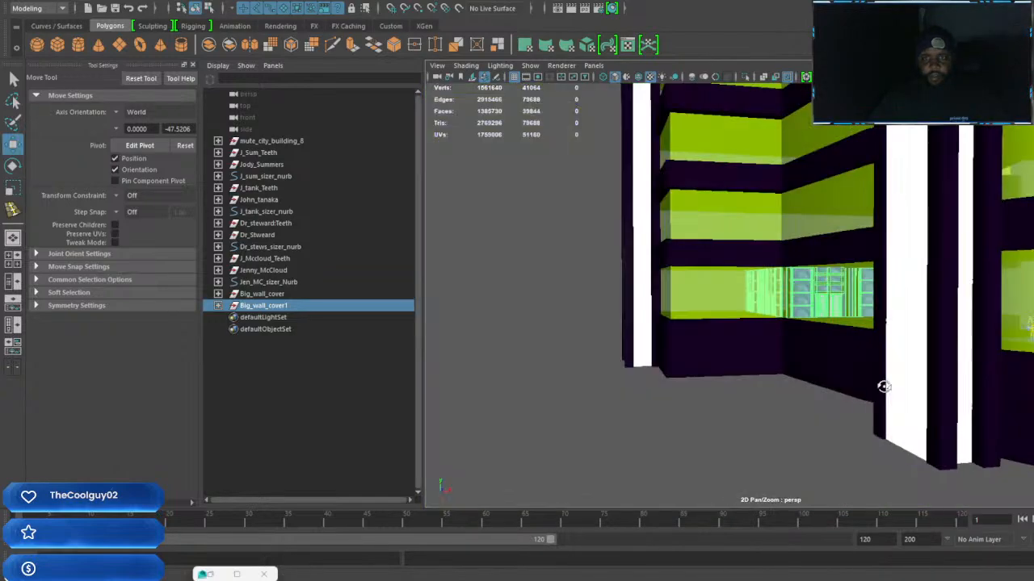
pyautogui.keyDown('alt'); pyautogui.moveTo(813, 357); pyautogui.dragTo(911, 355); pyautogui.keyUp('alt')
pyautogui.scroll(4, 911, 357)
pyautogui.keyDown('alt'); pyautogui.moveTo(911, 356); pyautogui.dragTo(772, 355, button='middle'); pyautogui.keyUp('alt')
pyautogui.scroll(4, 773, 355)
pyautogui.keyDown('alt'); pyautogui.moveTo(772, 355); pyautogui.dragTo(725, 361); pyautogui.keyUp('alt')
pyautogui.scroll(8, 727, 363)
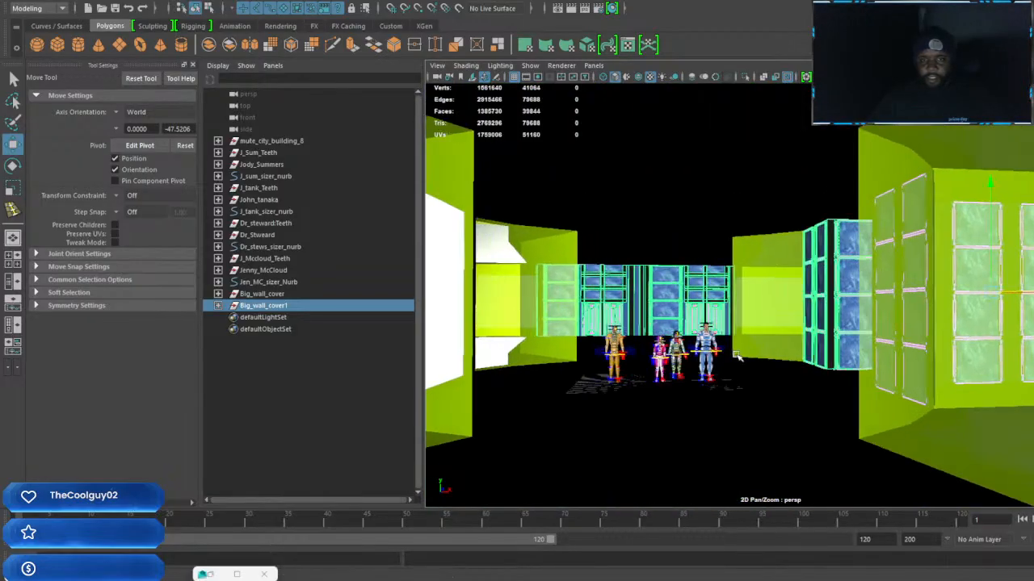
pyautogui.scroll(6, 731, 358)
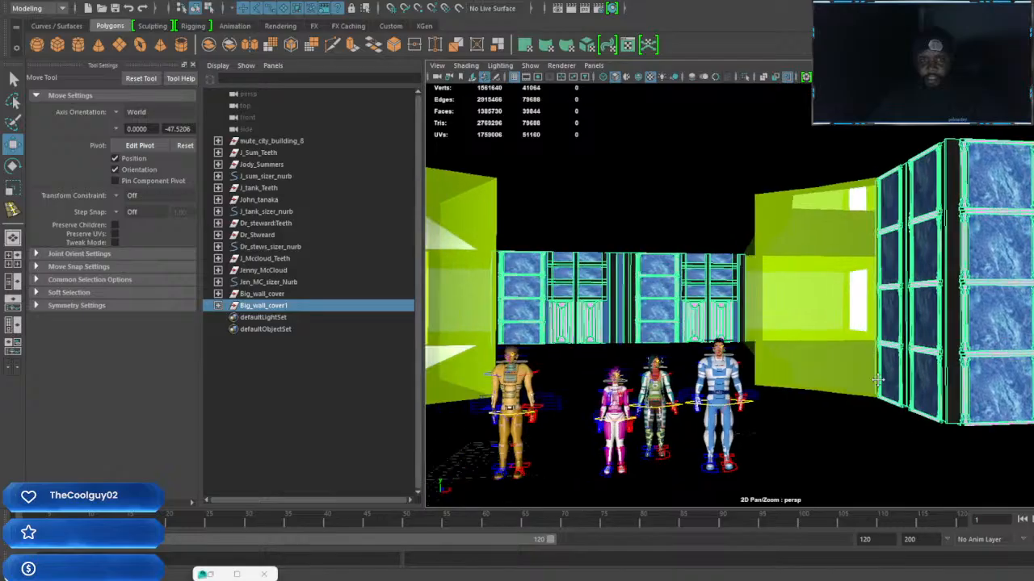
# Inspect the building's full exterior and how the wall covers show through its lower windows
pyautogui.keyDown('alt'); pyautogui.moveTo(731, 357); pyautogui.dragTo(891, 380); pyautogui.keyUp('alt')
pyautogui.scroll(-6, 789, 364)
pyautogui.keyDown('alt'); pyautogui.moveTo(724, 364); pyautogui.dragTo(820, 337); pyautogui.keyUp('alt')
pyautogui.scroll(-6, 812, 325)
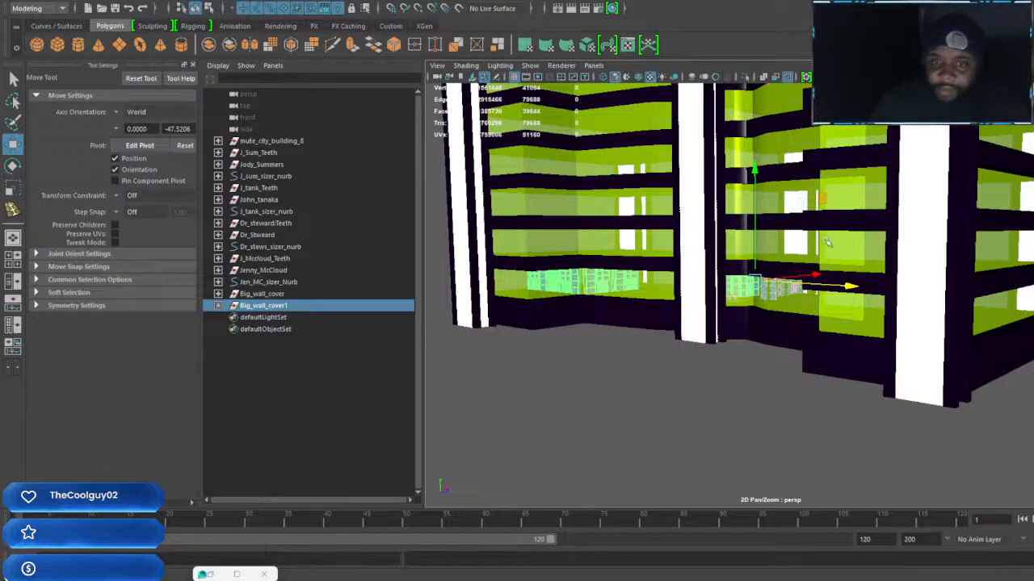
pyautogui.keyDown('alt'); pyautogui.moveTo(846, 222); pyautogui.dragTo(805, 404); pyautogui.keyUp('alt')
pyautogui.scroll(-6, 769, 363)
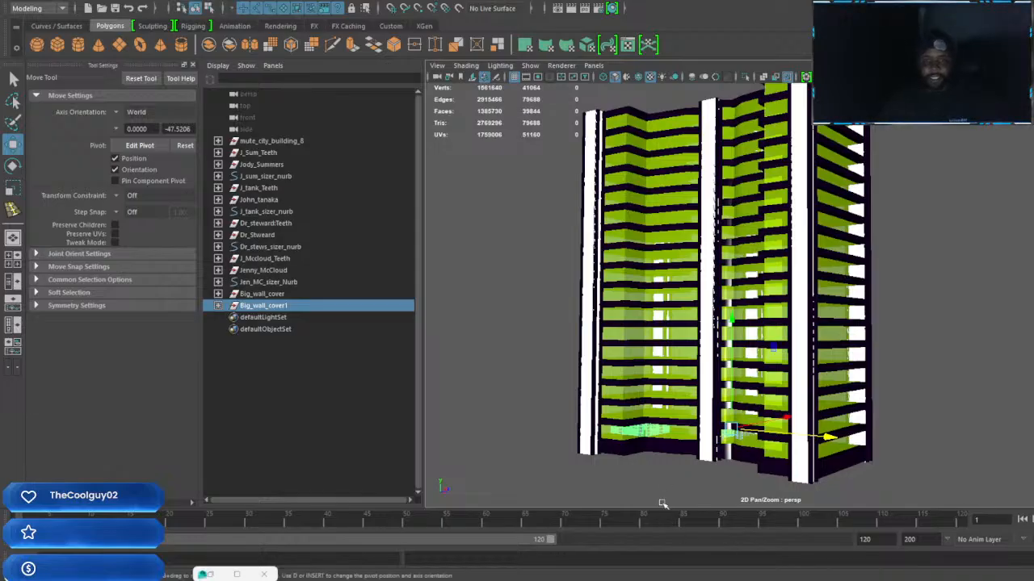
pyautogui.keyDown('alt'); pyautogui.moveTo(822, 489); pyautogui.dragTo(826, 363, button='middle'); pyautogui.keyUp('alt')
pyautogui.scroll(5, 826, 363)
pyautogui.scroll(10, 843, 368)
pyautogui.scroll(10, 865, 336)
pyautogui.scroll(10, 996, 335)
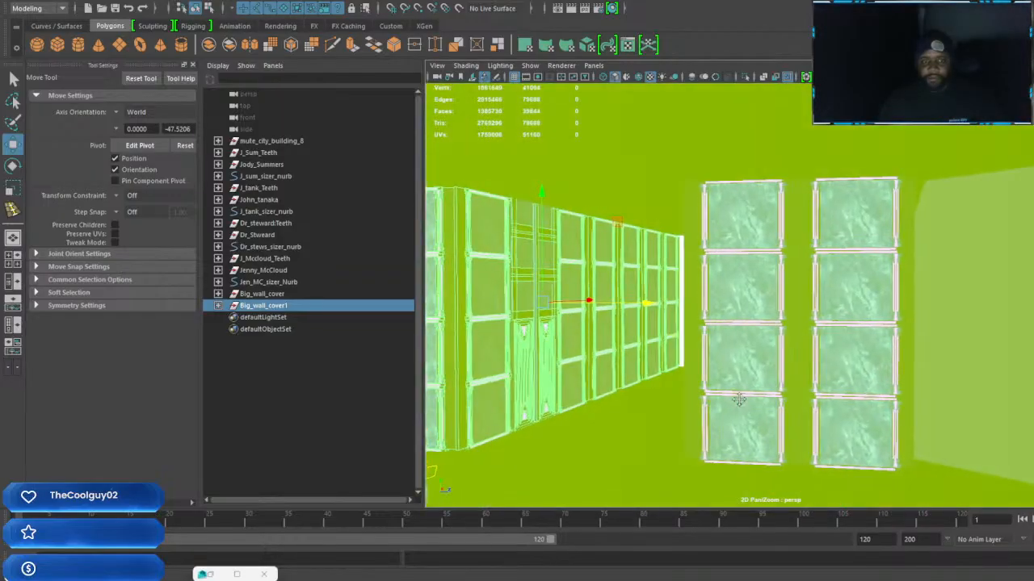
# Inspect the wall covers through the green glass and along the interior walls for remaining uncovered areas
pyautogui.keyDown('alt'); pyautogui.moveTo(737, 401); pyautogui.dragTo(904, 358, button='middle'); pyautogui.keyUp('alt')
pyautogui.scroll(-4, 904, 357)
pyautogui.keyDown('alt'); pyautogui.moveTo(904, 358); pyautogui.dragTo(800, 360); pyautogui.keyUp('alt')
pyautogui.scroll(4, 800, 360)
pyautogui.moveTo(800, 360)
pyautogui.keyDown('alt'); pyautogui.mouseDown(button='middle')
pyautogui.moveTo(757, 372)
pyautogui.moveTo(812, 362)
pyautogui.mouseUp(button='middle'); pyautogui.keyUp('alt')
pyautogui.scroll(5, 813, 363)
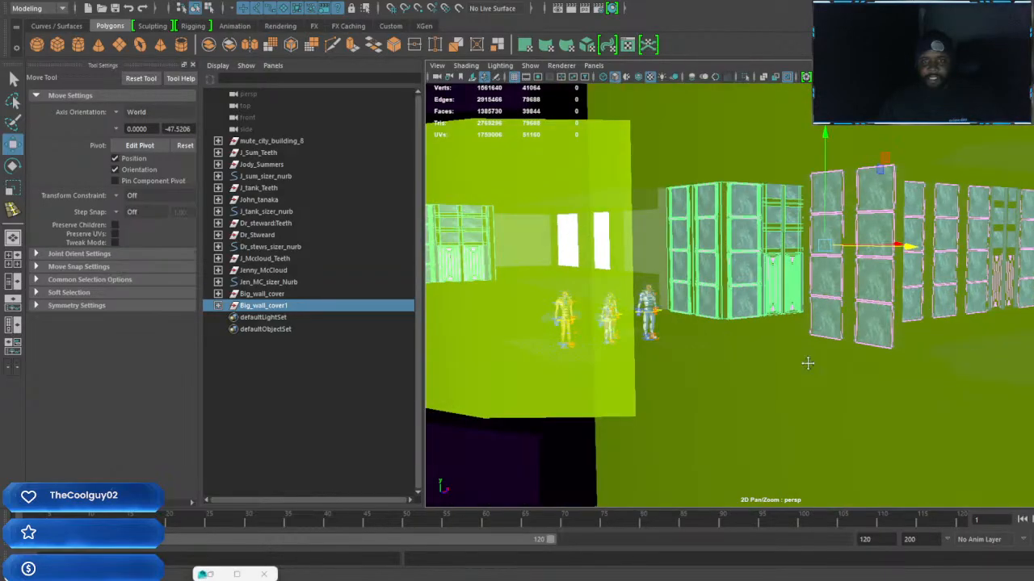
pyautogui.scroll(-5, 807, 366)
pyautogui.keyDown('alt'); pyautogui.moveTo(796, 369); pyautogui.dragTo(819, 362); pyautogui.keyUp('alt')
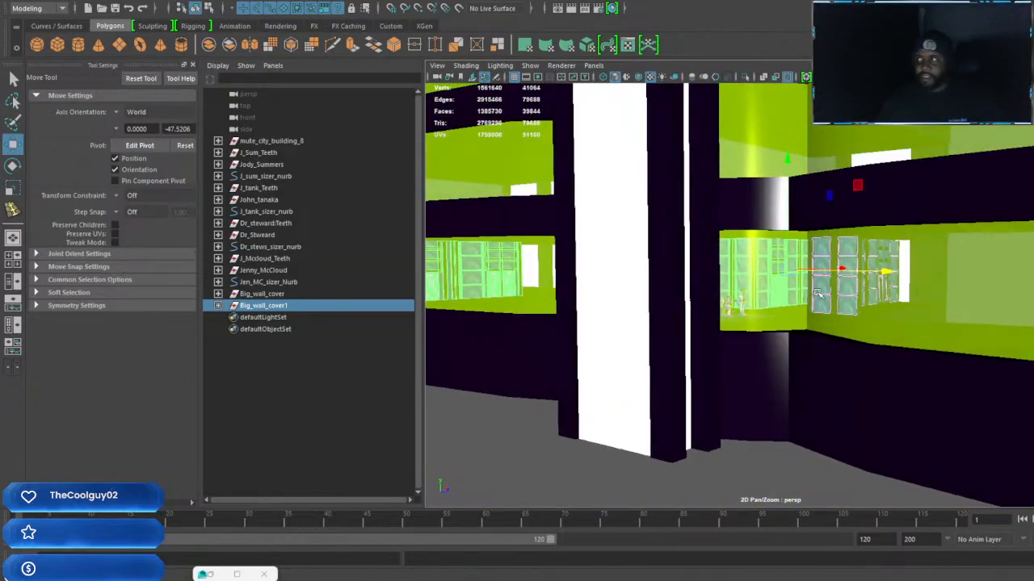
pyautogui.scroll(4, 861, 279)
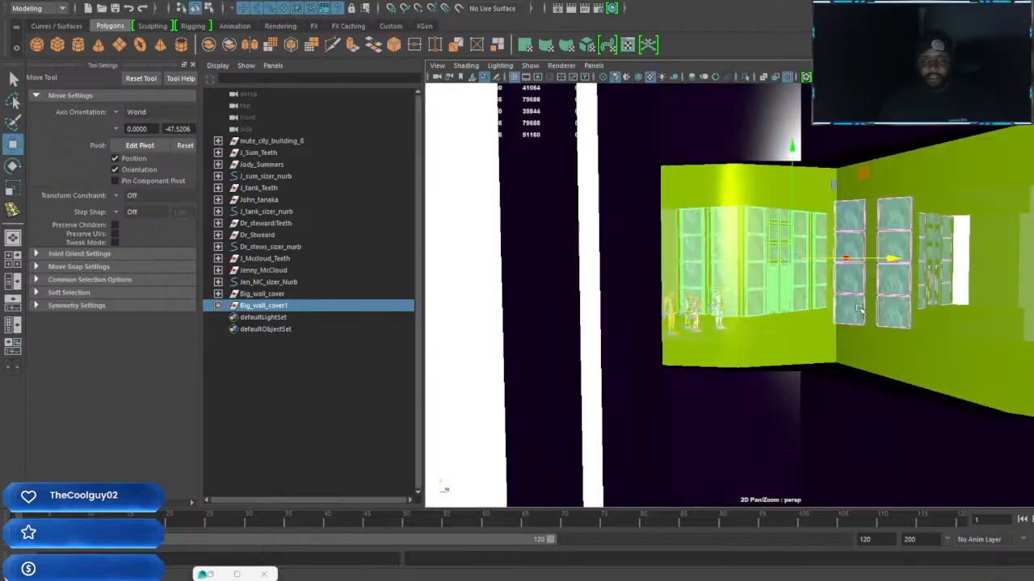
pyautogui.keyDown('alt'); pyautogui.moveTo(808, 299); pyautogui.dragTo(780, 302); pyautogui.keyUp('alt')
pyautogui.keyDown('alt'); pyautogui.moveTo(780, 302); pyautogui.dragTo(1006, 313, button='middle'); pyautogui.keyUp('alt')
pyautogui.keyDown('alt'); pyautogui.moveTo(791, 292); pyautogui.dragTo(721, 295); pyautogui.keyUp('alt')
pyautogui.scroll(4, 720, 295)
pyautogui.keyDown('alt'); pyautogui.moveTo(719, 295); pyautogui.dragTo(805, 302, button='middle'); pyautogui.keyUp('alt')
pyautogui.moveTo(805, 302)
pyautogui.keyDown('alt'); pyautogui.mouseDown()
pyautogui.moveTo(745, 303)
pyautogui.moveTo(796, 304)
pyautogui.mouseUp(); pyautogui.keyUp('alt')
pyautogui.scroll(-4, 796, 304)
pyautogui.keyDown('alt'); pyautogui.moveTo(733, 299); pyautogui.dragTo(869, 299); pyautogui.keyUp('alt')
pyautogui.keyDown('alt'); pyautogui.moveTo(667, 307); pyautogui.dragTo(987, 307, button='middle'); pyautogui.keyUp('alt')
pyautogui.keyDown('alt'); pyautogui.moveTo(988, 307); pyautogui.dragTo(918, 307); pyautogui.keyUp('alt')
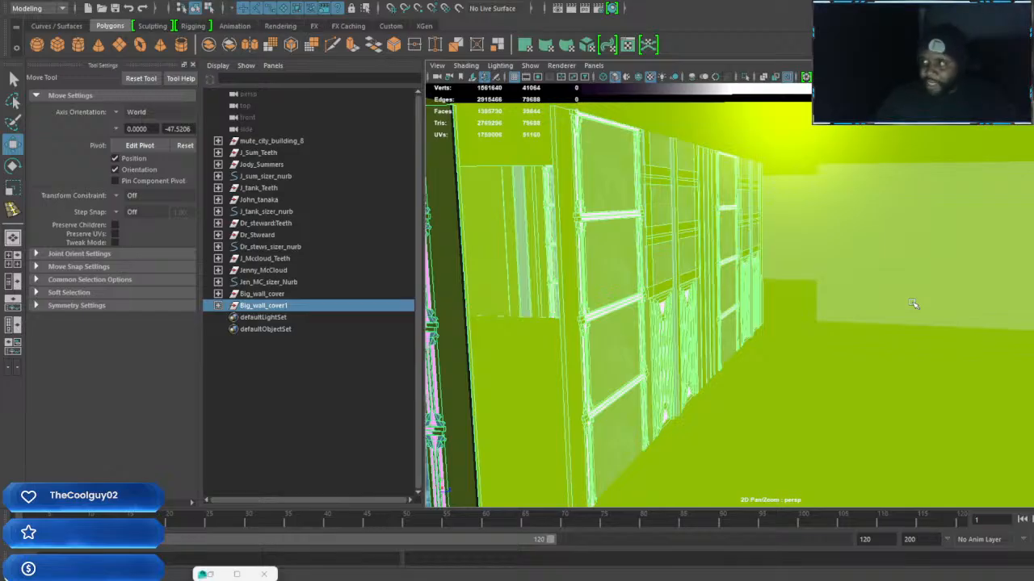
# Reselect the complete Big_wall_cover1 group starting from a marble panel on the door wall
pyautogui.keyDown('alt'); pyautogui.moveTo(823, 344); pyautogui.dragTo(722, 342); pyautogui.keyUp('alt')
pyautogui.keyDown('alt'); pyautogui.moveTo(722, 341); pyautogui.dragTo(844, 369, button='middle'); pyautogui.keyUp('alt')
pyautogui.scroll(2, 801, 358)
pyautogui.click(837, 316)
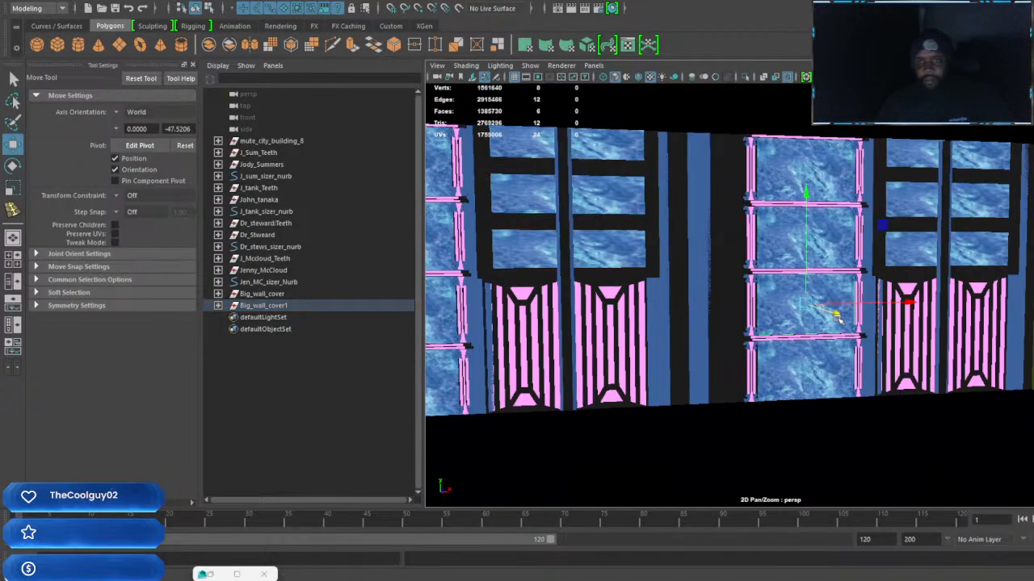
pyautogui.press('Up')
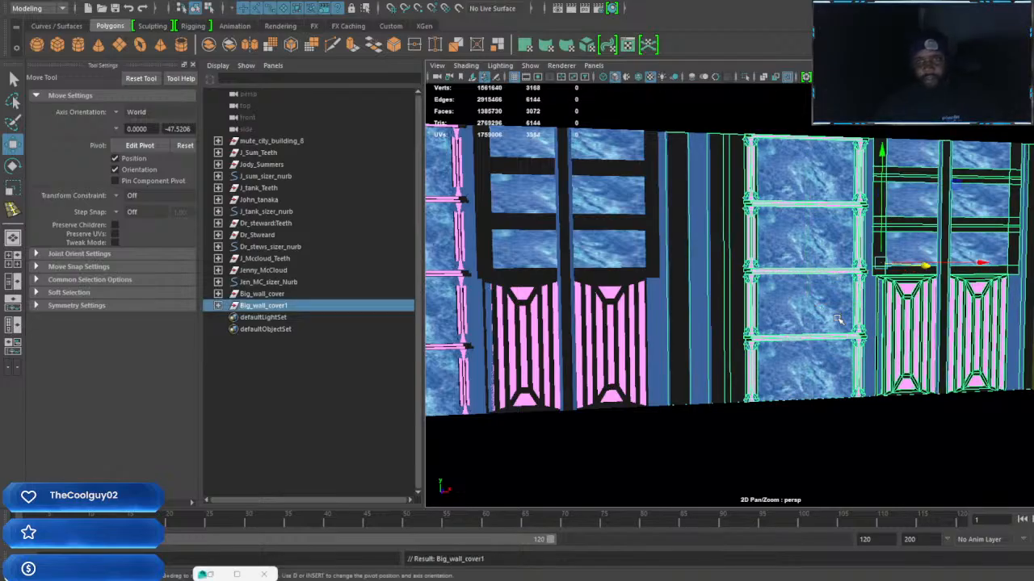
pyautogui.keyDown('shift'); pyautogui.click(652, 328); pyautogui.keyUp('shift')
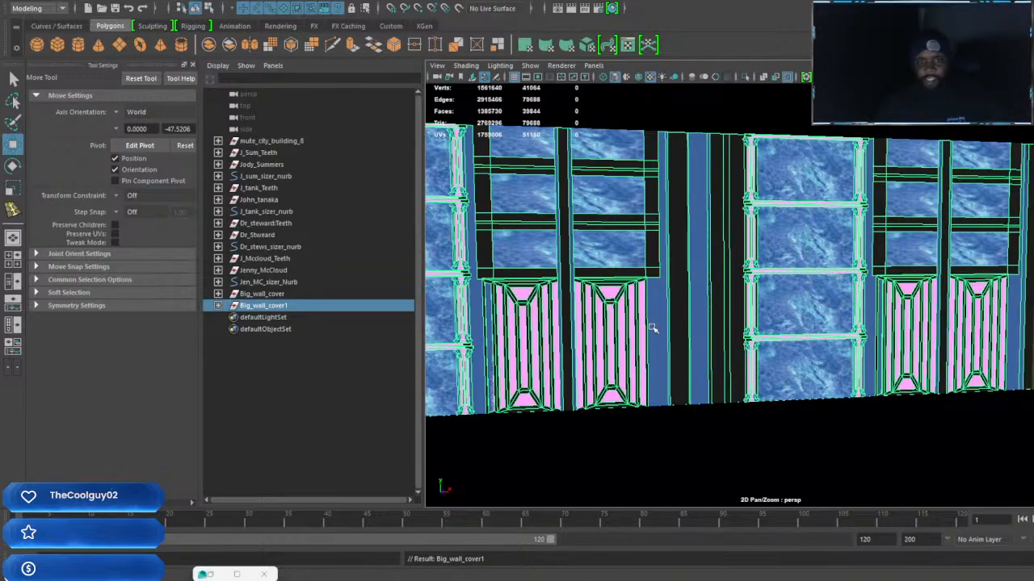
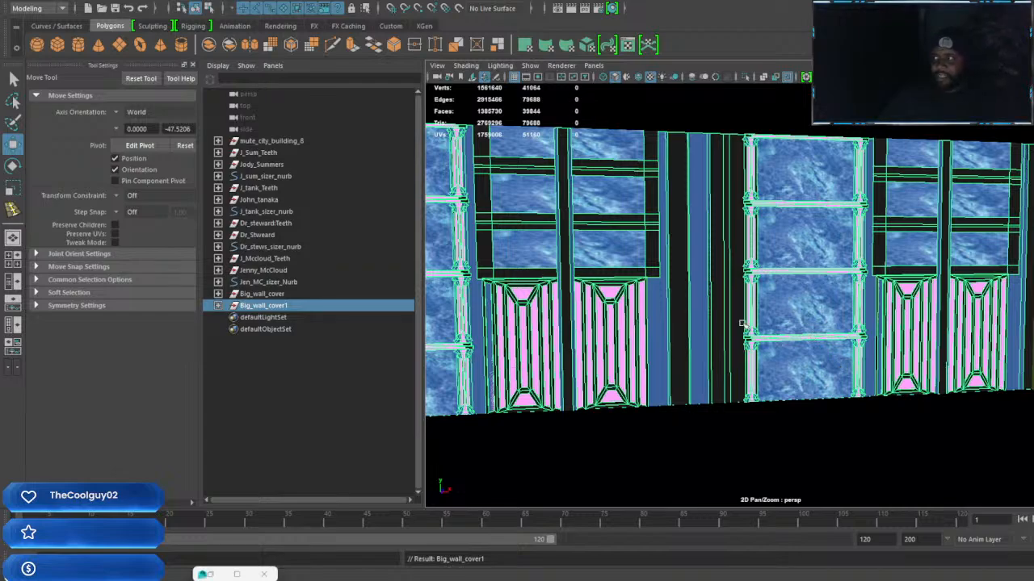
# Examine the Big_wall_cover1 panels and the bare green walls around them from inside the building
pyautogui.keyDown('alt'); pyautogui.moveTo(808, 336); pyautogui.dragTo(838, 323, button='middle'); pyautogui.keyUp('alt')
pyautogui.keyDown('alt'); pyautogui.moveTo(839, 325); pyautogui.dragTo(687, 315); pyautogui.keyUp('alt')
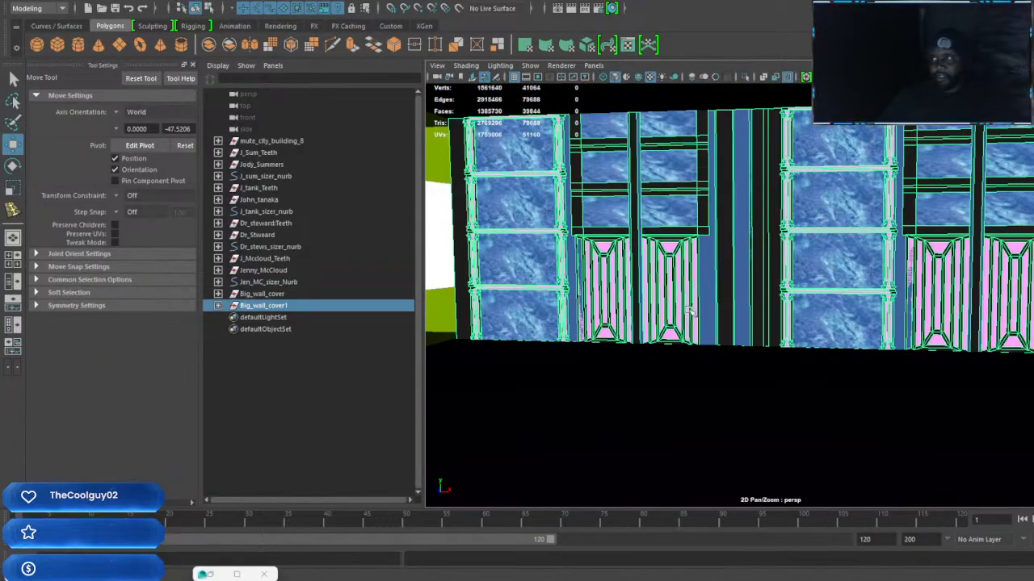
pyautogui.keyDown('alt'); pyautogui.moveTo(799, 320); pyautogui.dragTo(842, 315, button='middle'); pyautogui.keyUp('alt')
pyautogui.keyDown('alt'); pyautogui.moveTo(842, 315); pyautogui.dragTo(718, 309); pyautogui.keyUp('alt')
pyautogui.press('f')
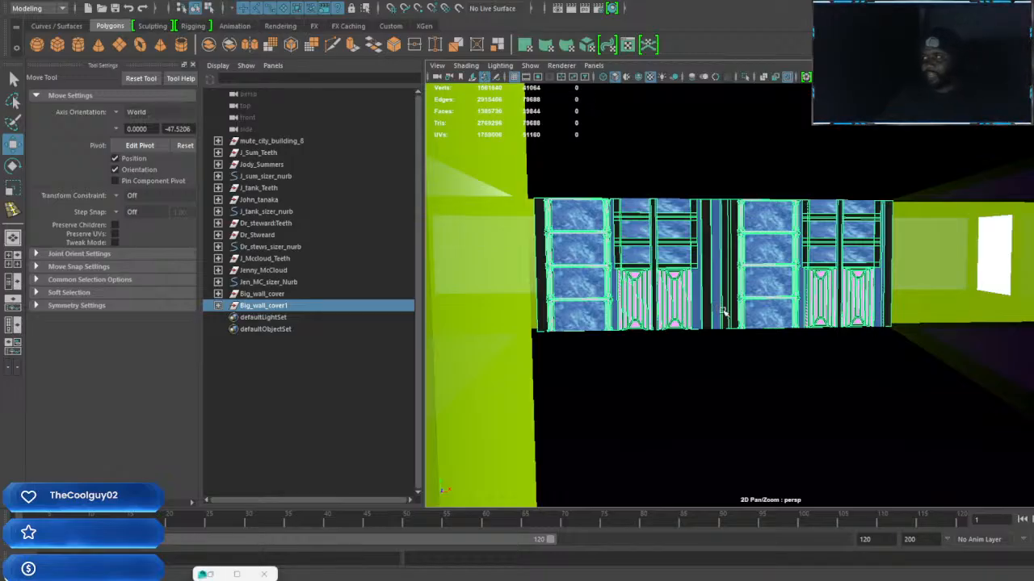
pyautogui.keyDown('alt'); pyautogui.moveTo(752, 301); pyautogui.dragTo(872, 334); pyautogui.keyUp('alt')
pyautogui.scroll(-6, 923, 320)
pyautogui.keyDown('alt'); pyautogui.moveTo(923, 321); pyautogui.dragTo(780, 338, button='middle'); pyautogui.keyUp('alt')
pyautogui.scroll(3, 615, 324)
pyautogui.scroll(4, 831, 315)
pyautogui.keyDown('alt'); pyautogui.moveTo(838, 342); pyautogui.dragTo(810, 339); pyautogui.keyUp('alt')
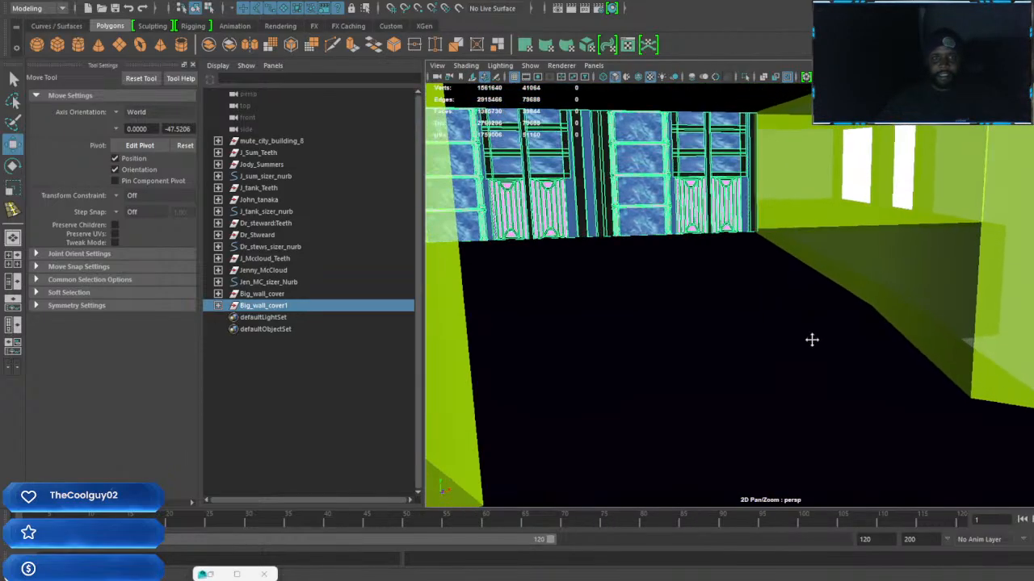
# Select the wall section group6 with its marble column and double doors, and duplicate it
pyautogui.click(676, 203)
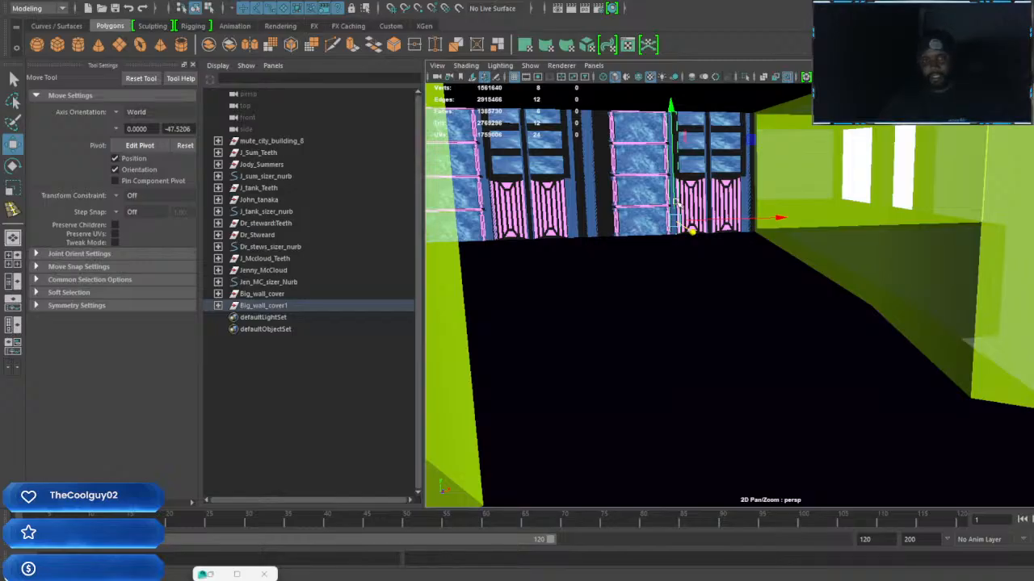
pyautogui.press('Up')
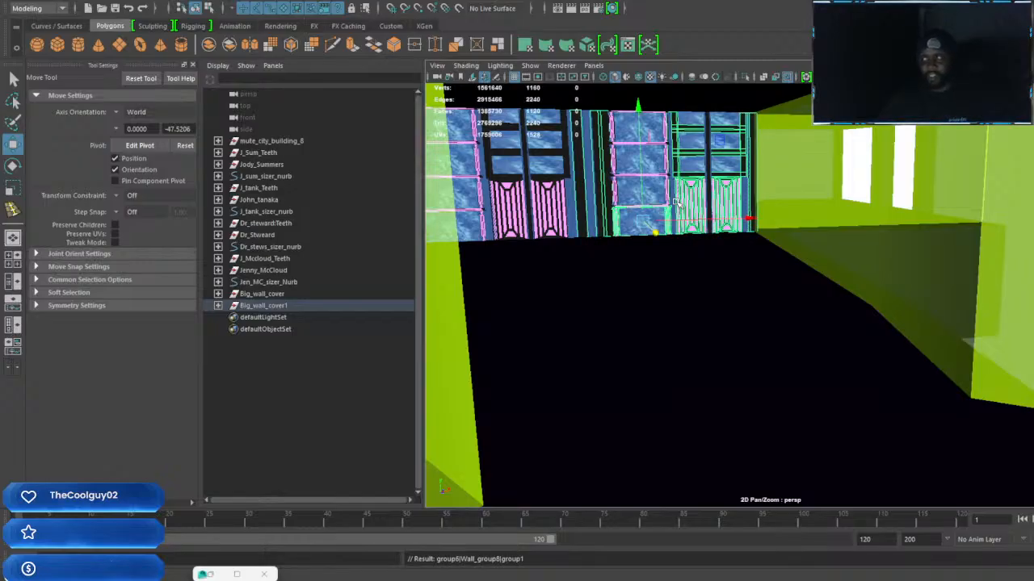
pyautogui.press('Up')
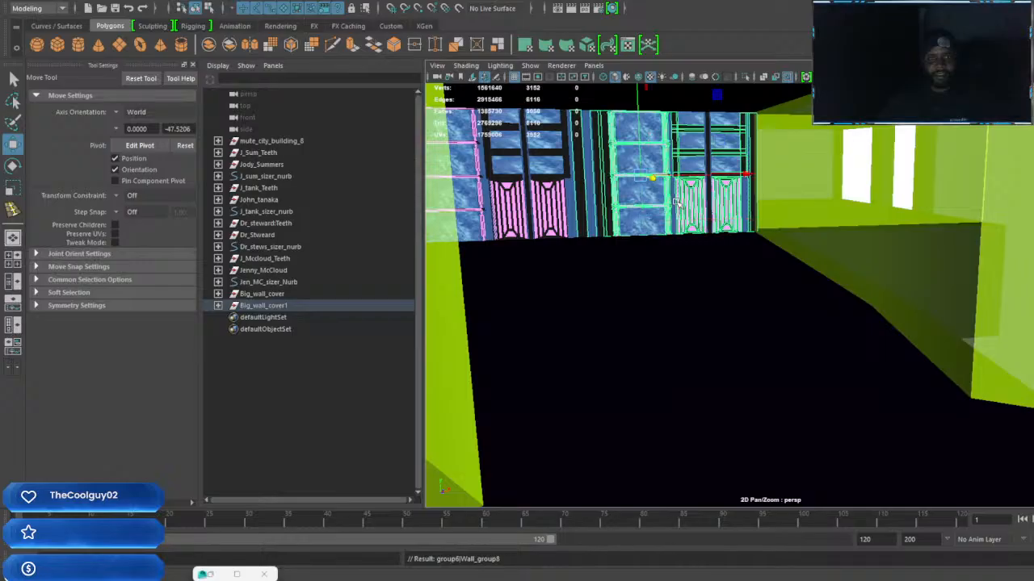
pyautogui.press('Up')
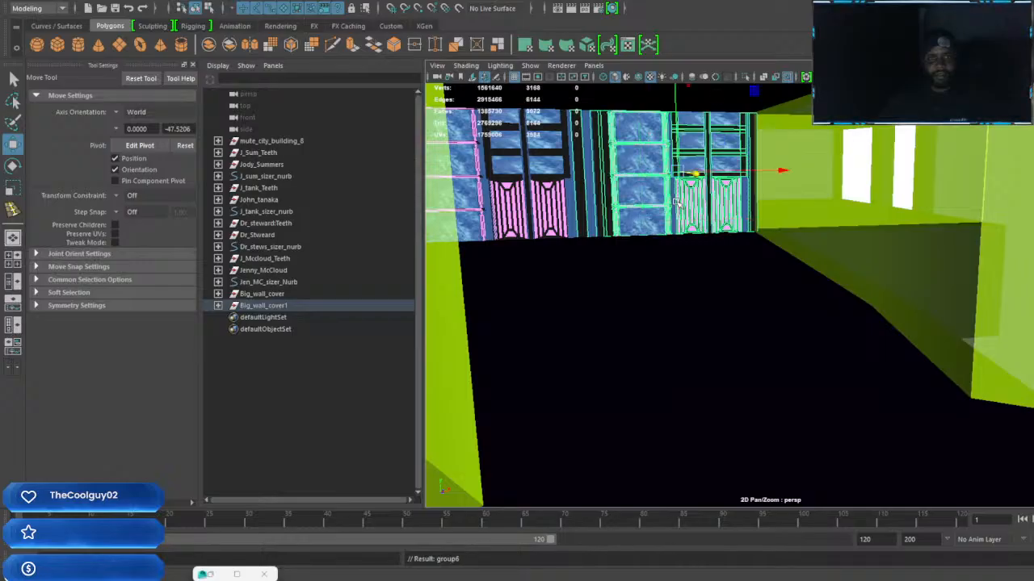
pyautogui.keyDown('alt'); pyautogui.moveTo(677, 202); pyautogui.dragTo(686, 211); pyautogui.keyUp('alt')
pyautogui.keyDown('alt'); pyautogui.moveTo(730, 304); pyautogui.dragTo(755, 333, button='middle'); pyautogui.keyUp('alt')
pyautogui.keyDown('alt'); pyautogui.moveTo(753, 315); pyautogui.dragTo(786, 272); pyautogui.keyUp('alt')
pyautogui.keyDown('alt'); pyautogui.moveTo(786, 273); pyautogui.dragTo(557, 290, button='middle'); pyautogui.keyUp('alt')
pyautogui.keyDown('alt'); pyautogui.moveTo(723, 289); pyautogui.dragTo(861, 274); pyautogui.keyUp('alt')
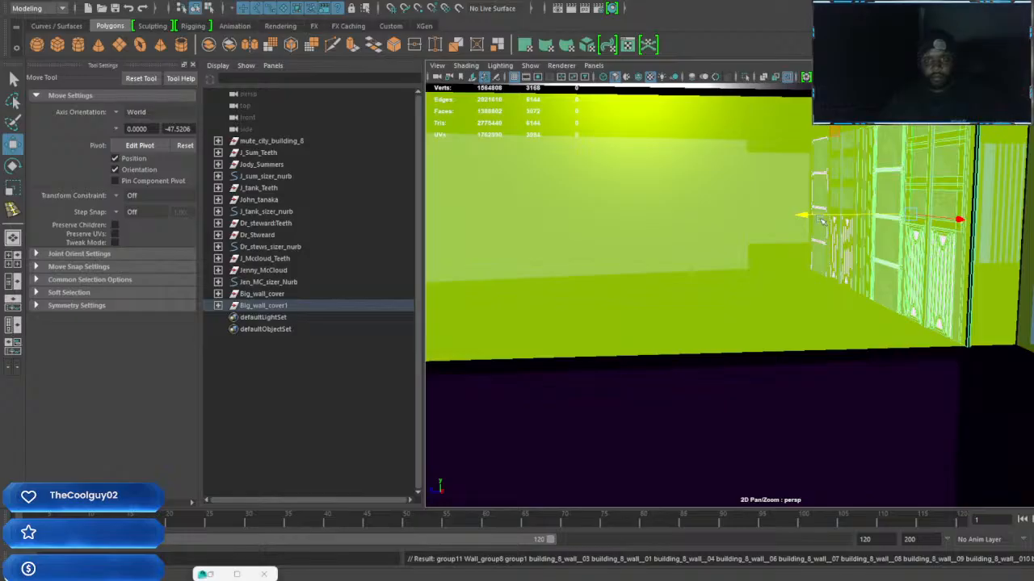
# Move the duplicated wall section away from the original, across the room toward the uncovered green wall
pyautogui.moveTo(808, 217); pyautogui.dragTo(420, 221)
pyautogui.keyDown('alt'); pyautogui.moveTo(493, 250); pyautogui.dragTo(837, 246, button='middle'); pyautogui.keyUp('alt')
pyautogui.scroll(-3, 837, 246)
pyautogui.keyDown('alt'); pyautogui.moveTo(837, 246); pyautogui.dragTo(754, 244); pyautogui.keyUp('alt')
pyautogui.keyDown('alt'); pyautogui.moveTo(754, 243); pyautogui.dragTo(863, 261, button='middle'); pyautogui.keyUp('alt')
pyautogui.keyDown('alt'); pyautogui.moveTo(863, 261); pyautogui.dragTo(729, 285); pyautogui.keyUp('alt')
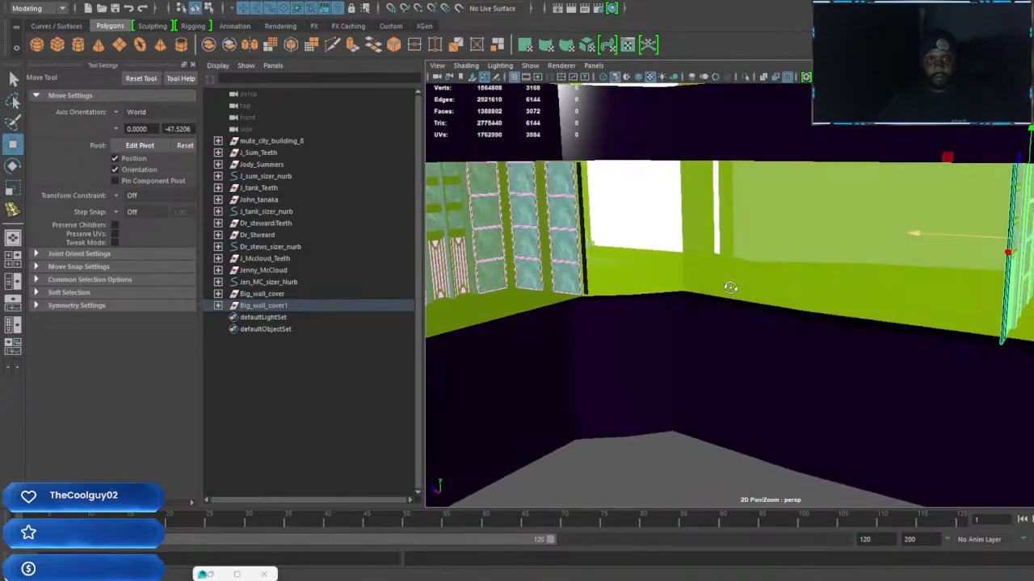
pyautogui.keyDown('alt'); pyautogui.moveTo(730, 286); pyautogui.dragTo(962, 320, button='middle'); pyautogui.keyUp('alt')
pyautogui.keyDown('alt'); pyautogui.moveTo(961, 320); pyautogui.dragTo(390, 262); pyautogui.keyUp('alt')
pyautogui.keyDown('alt'); pyautogui.moveTo(419, 268); pyautogui.dragTo(702, 301); pyautogui.keyUp('alt')
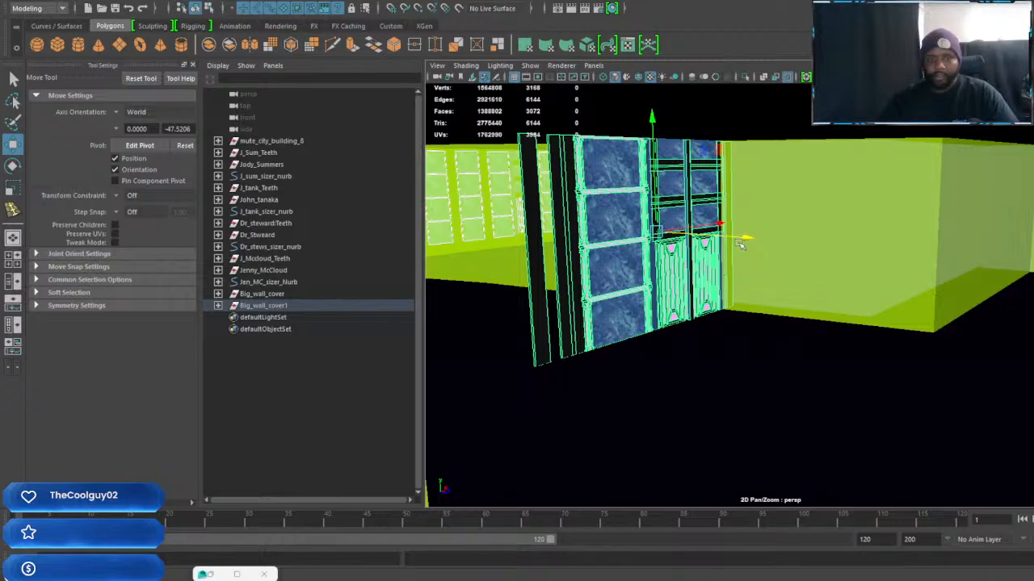
# Adjust the duplicated section's depth and sideways position so it lines up with the uncovered wall
pyautogui.keyDown('alt'); pyautogui.moveTo(749, 240); pyautogui.dragTo(907, 318); pyautogui.keyUp('alt')
pyautogui.scroll(3, 840, 313)
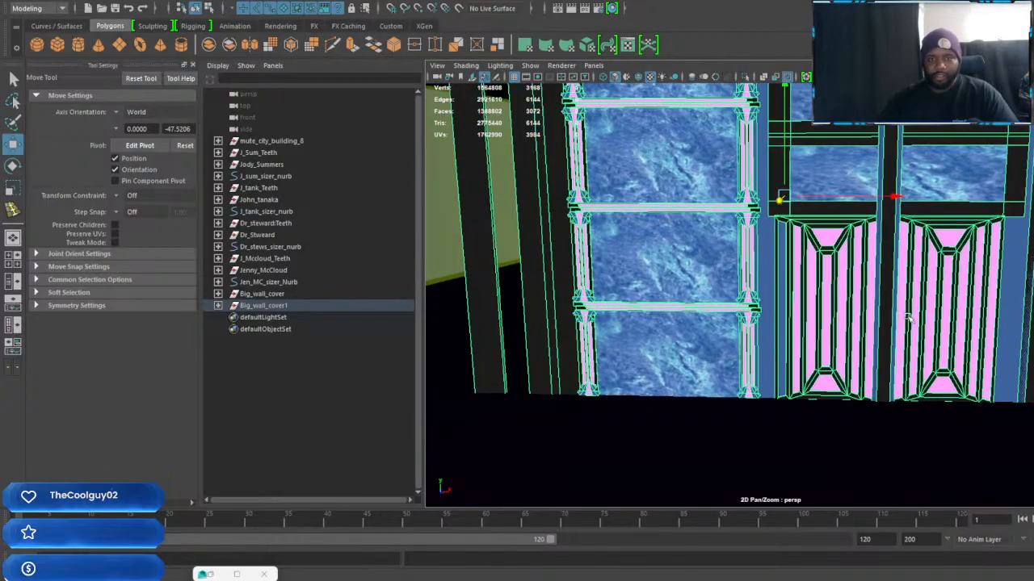
pyautogui.moveTo(895, 201); pyautogui.dragTo(1009, 215)
pyautogui.keyDown('alt'); pyautogui.moveTo(1004, 310); pyautogui.dragTo(934, 346, button='middle'); pyautogui.keyUp('alt')
pyautogui.scroll(3, 934, 347)
pyautogui.keyDown('alt'); pyautogui.moveTo(934, 347); pyautogui.dragTo(985, 349); pyautogui.keyUp('alt')
pyautogui.keyDown('alt'); pyautogui.moveTo(754, 312); pyautogui.dragTo(899, 379, button='middle'); pyautogui.keyUp('alt')
pyautogui.keyDown('alt'); pyautogui.moveTo(802, 320); pyautogui.dragTo(678, 307, button='middle'); pyautogui.keyUp('alt')
# Duplicate the blue strip between the doors, move it into the gap between the black end strips, and widen it
pyautogui.click(667, 248)
pyautogui.scroll(-3, 678, 307)
pyautogui.keyDown('alt'); pyautogui.moveTo(757, 321); pyautogui.dragTo(724, 320, button='middle'); pyautogui.keyUp('alt')
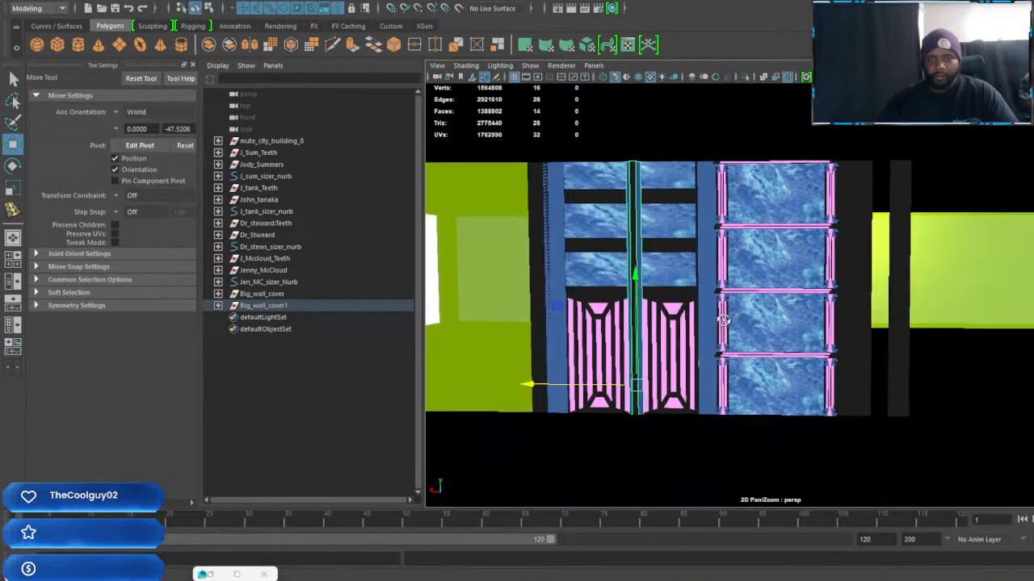
pyautogui.hotkey('ctrl', 'd')
pyautogui.moveTo(535, 385); pyautogui.dragTo(771, 386)
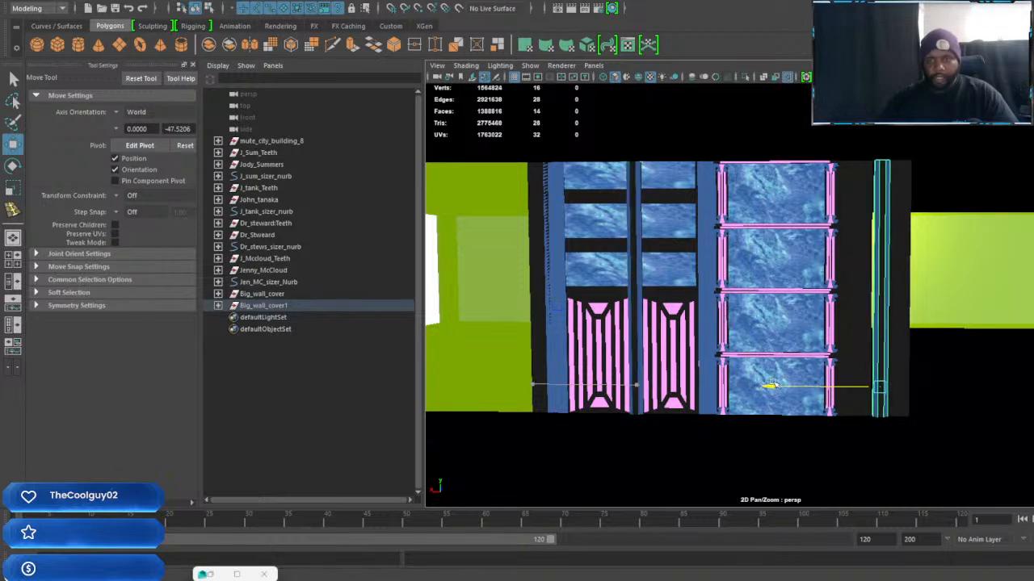
pyautogui.press('r')
pyautogui.moveTo(985, 389); pyautogui.dragTo(1025, 386)
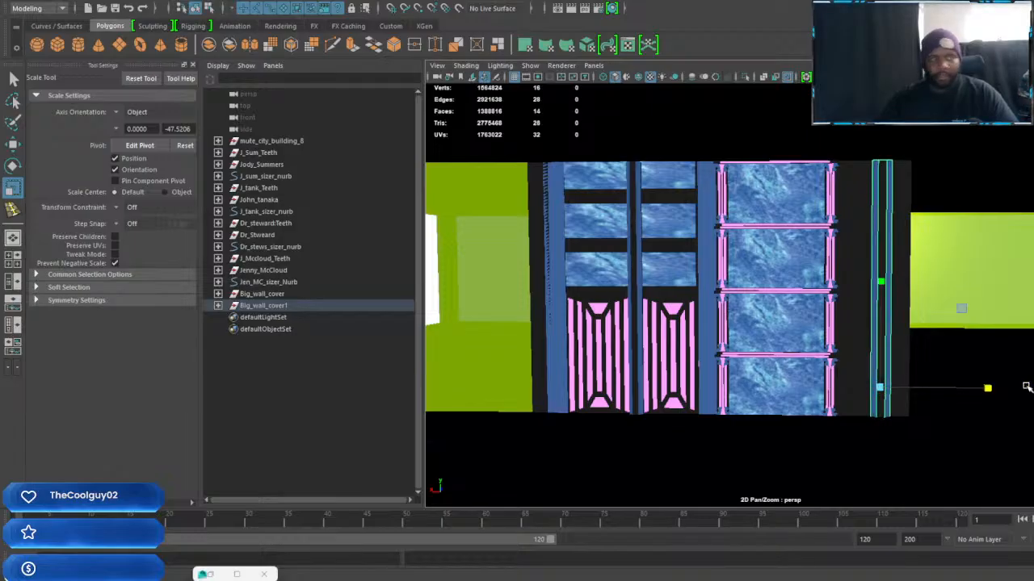
# Switch to the Maya window with the Black_bull and Table_of_Evil scene and minimize its UV Editor
pyautogui.moveTo(696, 580)
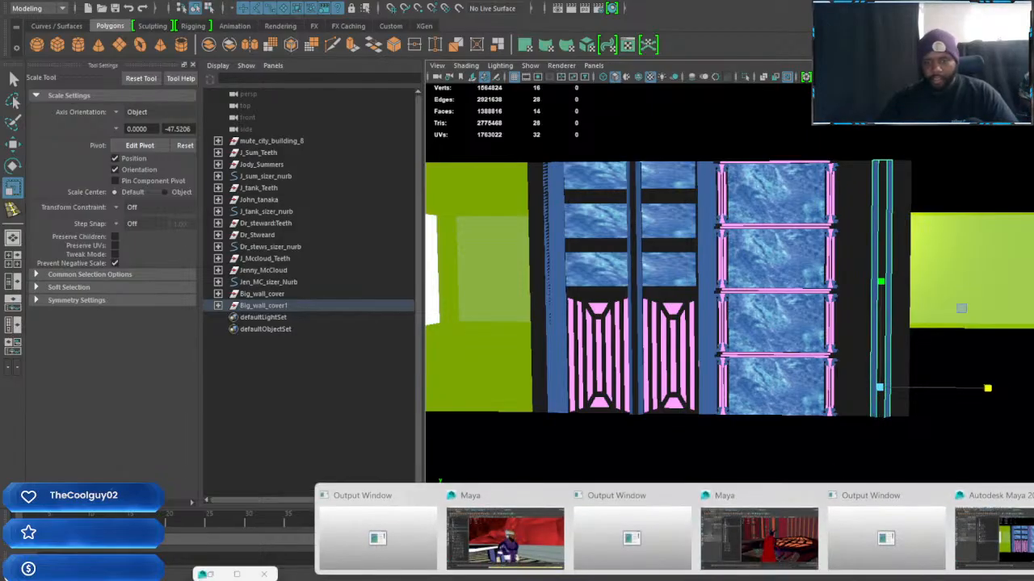
pyautogui.moveTo(757, 547)
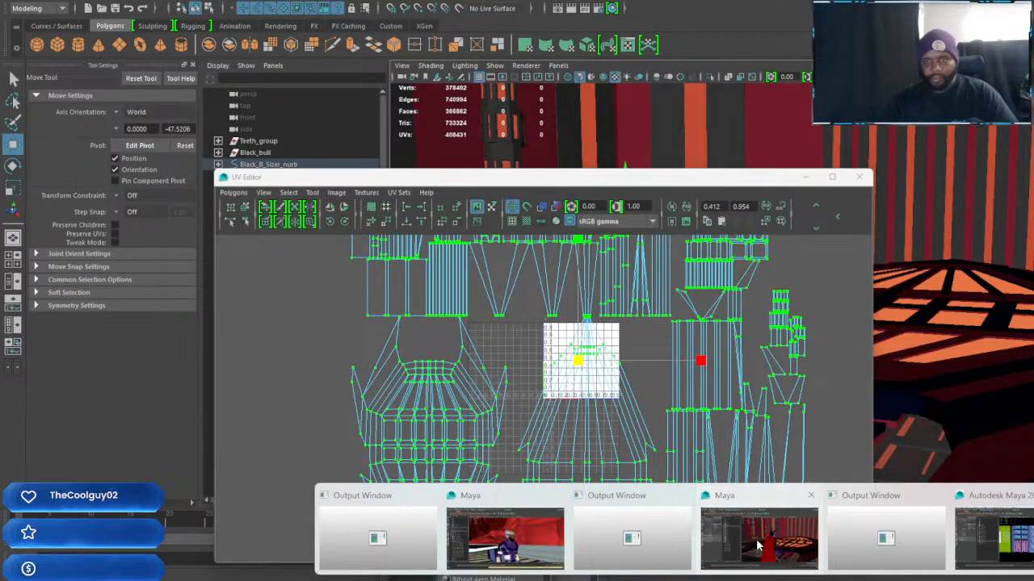
pyautogui.click(757, 546)
pyautogui.click(805, 176)
# Inspect the Table_of_Evil, the Black_bull character, the round stairs and the striped walls of the room
pyautogui.keyDown('alt'); pyautogui.moveTo(828, 354); pyautogui.dragTo(722, 351, button='middle'); pyautogui.keyUp('alt')
pyautogui.keyDown('alt'); pyautogui.moveTo(722, 351); pyautogui.dragTo(881, 348); pyautogui.keyUp('alt')
pyautogui.keyDown('alt'); pyautogui.moveTo(881, 348); pyautogui.dragTo(815, 351, button='middle'); pyautogui.keyUp('alt')
pyautogui.keyDown('alt'); pyautogui.moveTo(815, 352); pyautogui.dragTo(931, 322); pyautogui.keyUp('alt')
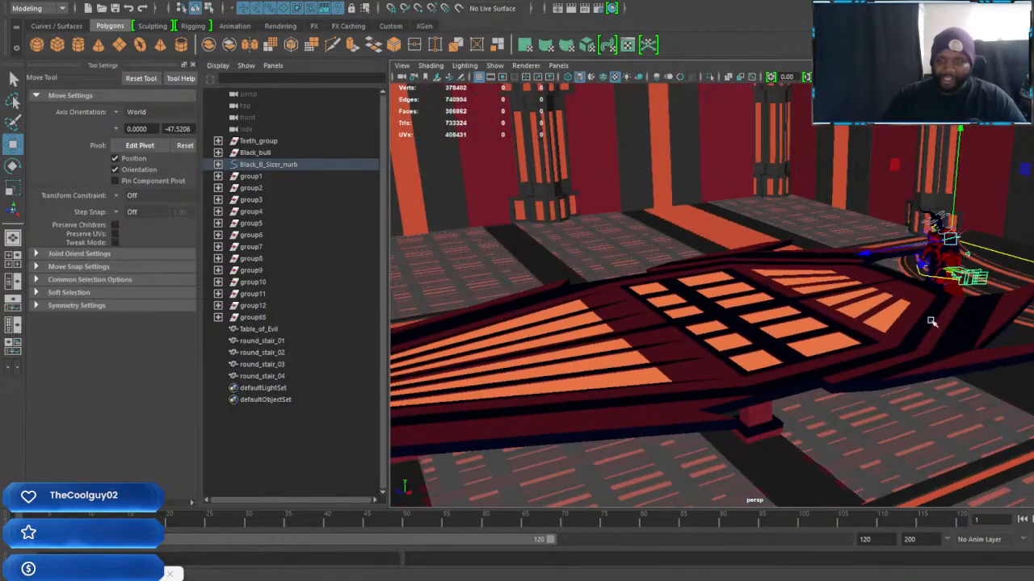
pyautogui.keyDown('alt'); pyautogui.moveTo(931, 321); pyautogui.dragTo(689, 326, button='middle'); pyautogui.keyUp('alt')
pyautogui.keyDown('alt'); pyautogui.moveTo(689, 325); pyautogui.dragTo(828, 318); pyautogui.keyUp('alt')
pyautogui.scroll(3, 826, 327)
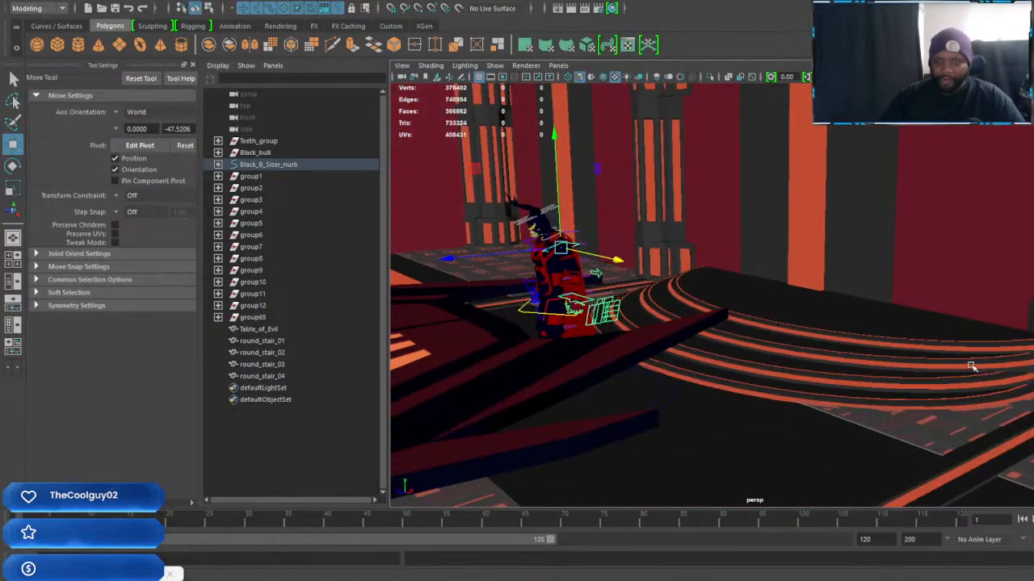
pyautogui.keyDown('alt'); pyautogui.moveTo(819, 383); pyautogui.dragTo(655, 394); pyautogui.keyUp('alt')
pyautogui.keyDown('alt'); pyautogui.moveTo(655, 395); pyautogui.dragTo(864, 388, button='middle'); pyautogui.keyUp('alt')
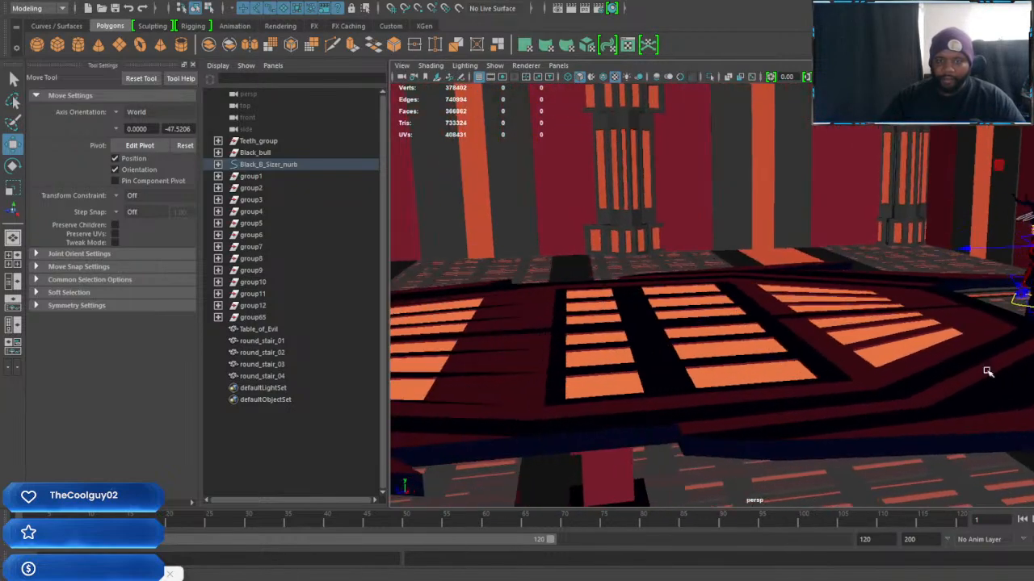
pyautogui.scroll(-3, 738, 376)
pyautogui.keyDown('alt'); pyautogui.moveTo(738, 376); pyautogui.dragTo(986, 353, button='middle'); pyautogui.keyUp('alt')
pyautogui.keyDown('alt'); pyautogui.moveTo(986, 352); pyautogui.dragTo(722, 372); pyautogui.keyUp('alt')
pyautogui.scroll(3, 774, 357)
pyautogui.scroll(-3, 767, 363)
pyautogui.keyDown('alt'); pyautogui.moveTo(764, 368); pyautogui.dragTo(797, 397, button='middle'); pyautogui.keyUp('alt')
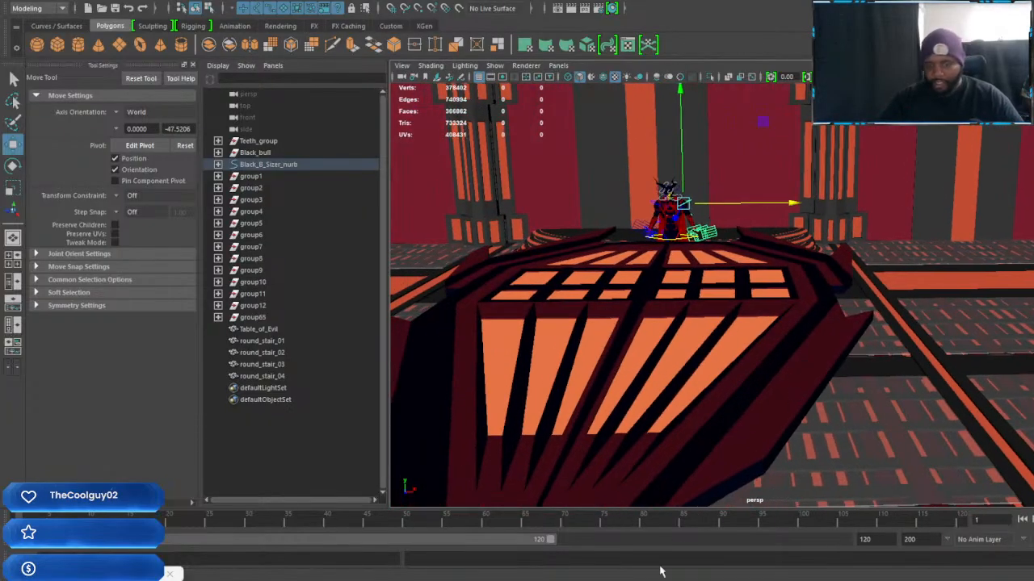
# Switch to the Maya window with the Iron_tiger scene and create a V-Ray Dome Light
pyautogui.click(508, 535)
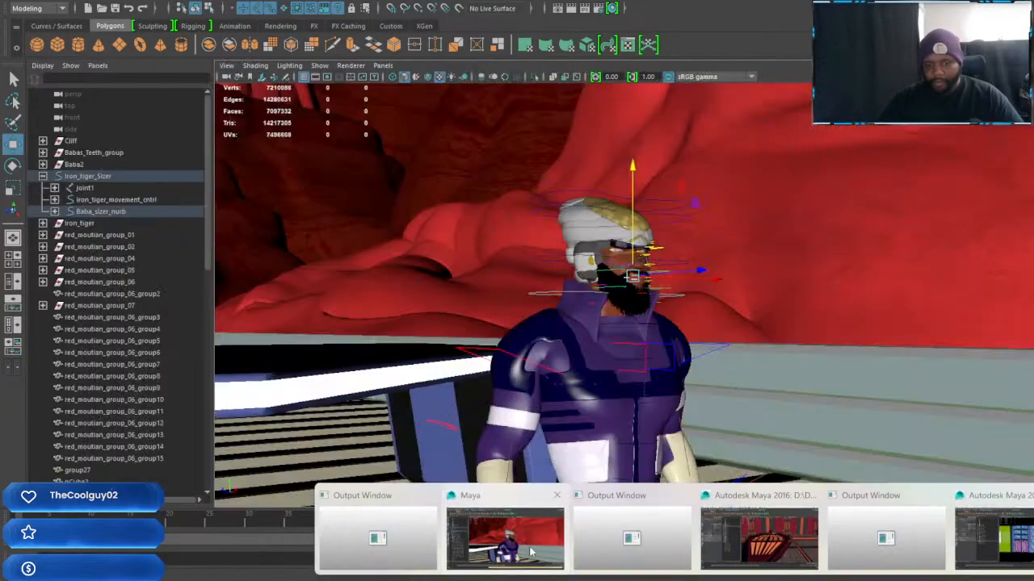
pyautogui.keyDown('alt'); pyautogui.moveTo(620, 431); pyautogui.dragTo(804, 385); pyautogui.keyUp('alt')
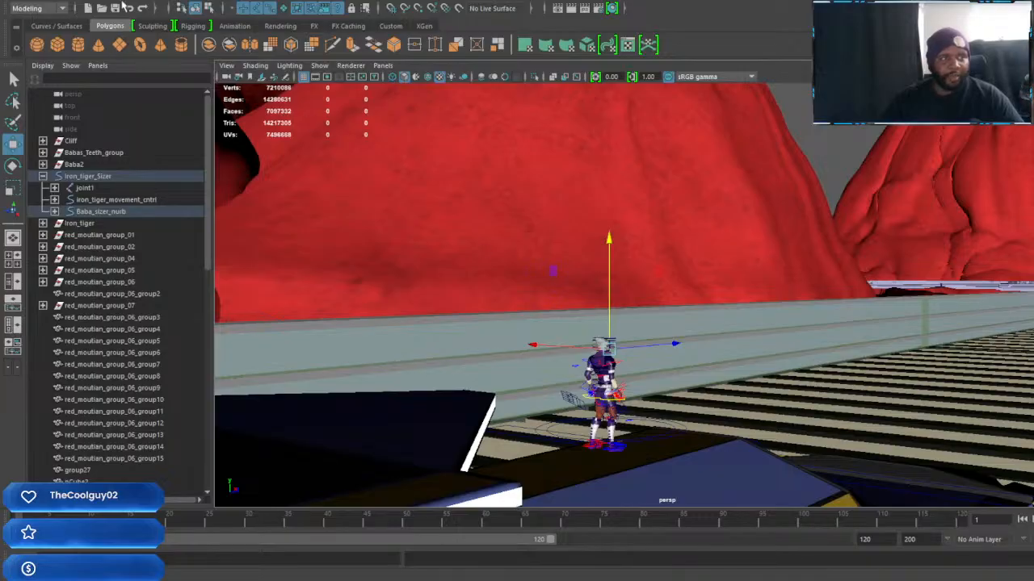
pyautogui.click(58, 4)
pyautogui.moveTo(121, 59)
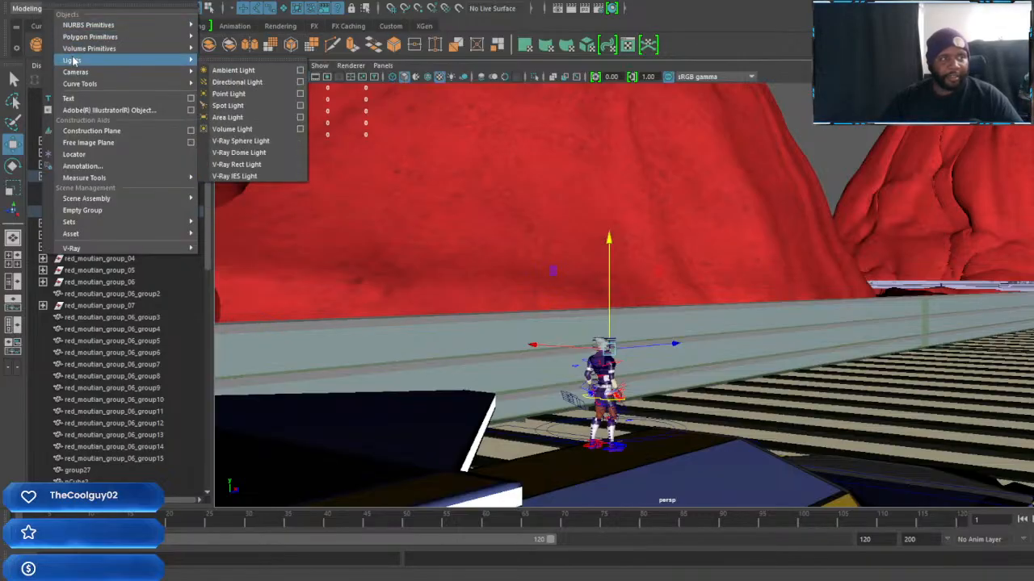
pyautogui.click(259, 154)
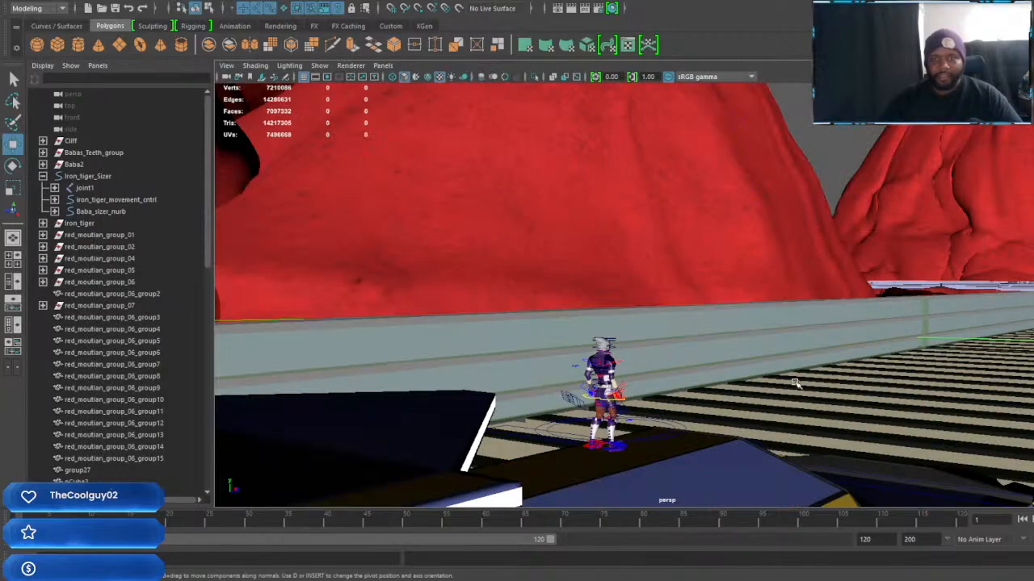
# Create a File texture node for the dome light's texture
pyautogui.keyDown('alt'); pyautogui.moveTo(837, 402); pyautogui.dragTo(876, 366); pyautogui.keyUp('alt')
pyautogui.scroll(10, 825, 357)
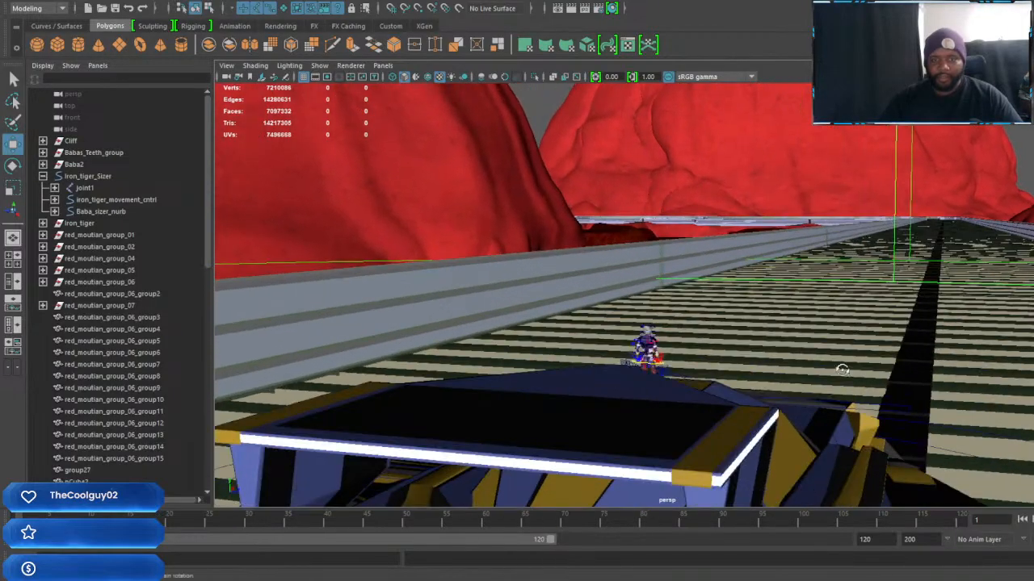
pyautogui.keyDown('alt'); pyautogui.moveTo(841, 370); pyautogui.dragTo(792, 366); pyautogui.keyUp('alt')
pyautogui.scroll(1, 809, 383)
pyautogui.keyDown('alt'); pyautogui.moveTo(813, 386); pyautogui.dragTo(813, 344, button='middle'); pyautogui.keyUp('alt')
pyautogui.scroll(2, 814, 344)
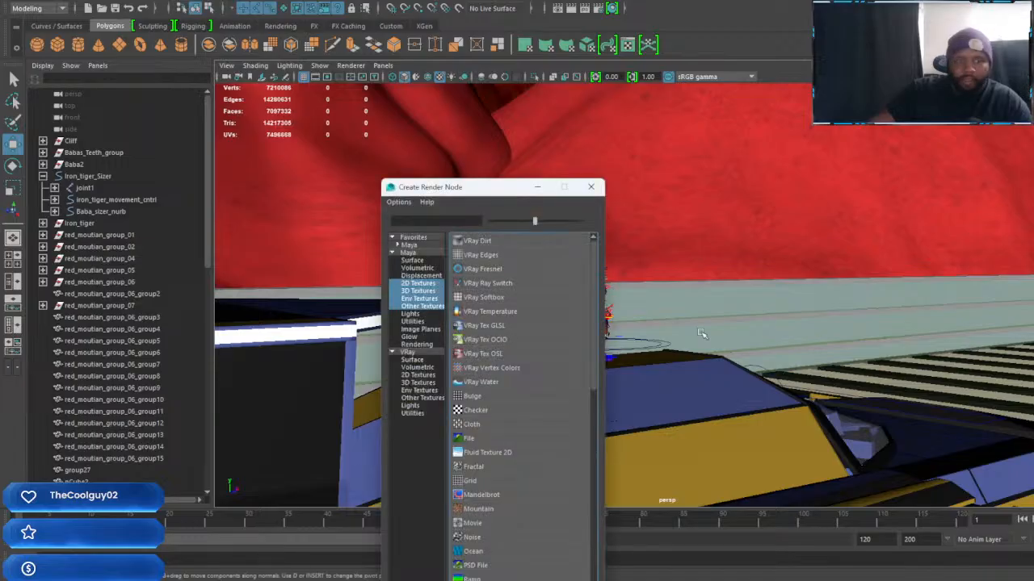
pyautogui.click(469, 440)
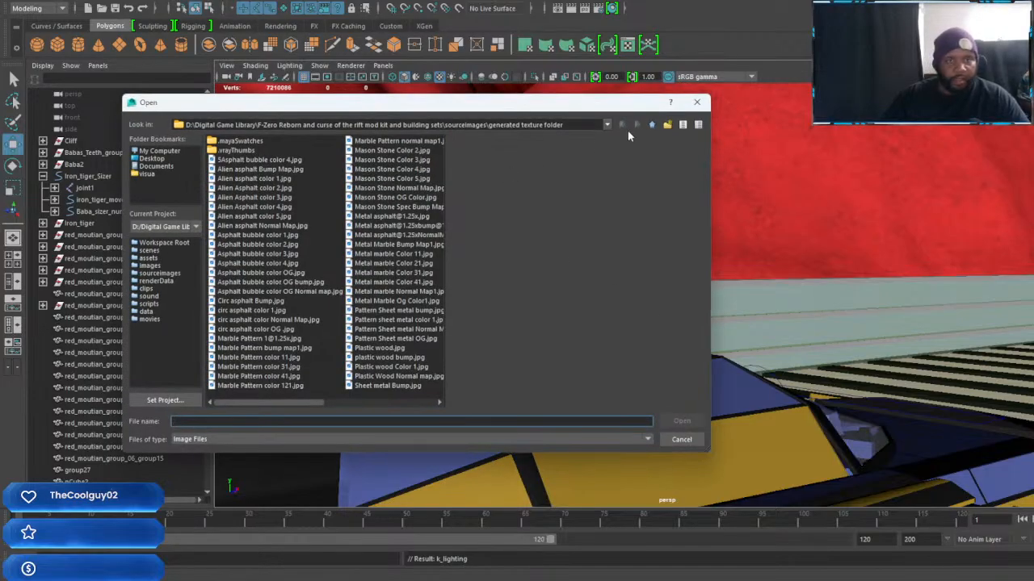
# Load golden_bay_4k.hdr from the project's assets\New Hdri colors folder as the dome light's image
pyautogui.click(649, 125)
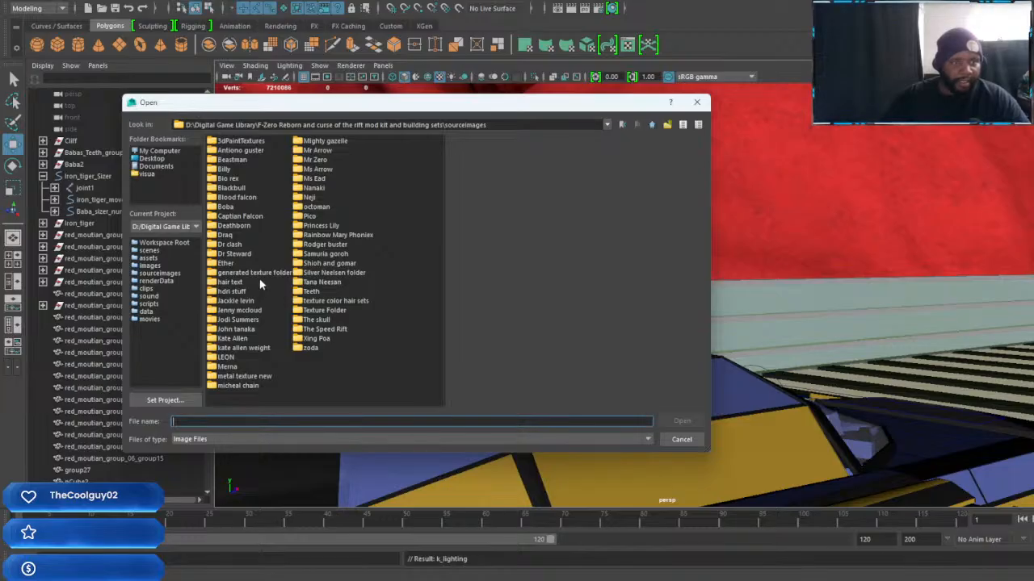
pyautogui.click(652, 125)
pyautogui.doubleClick(227, 142)
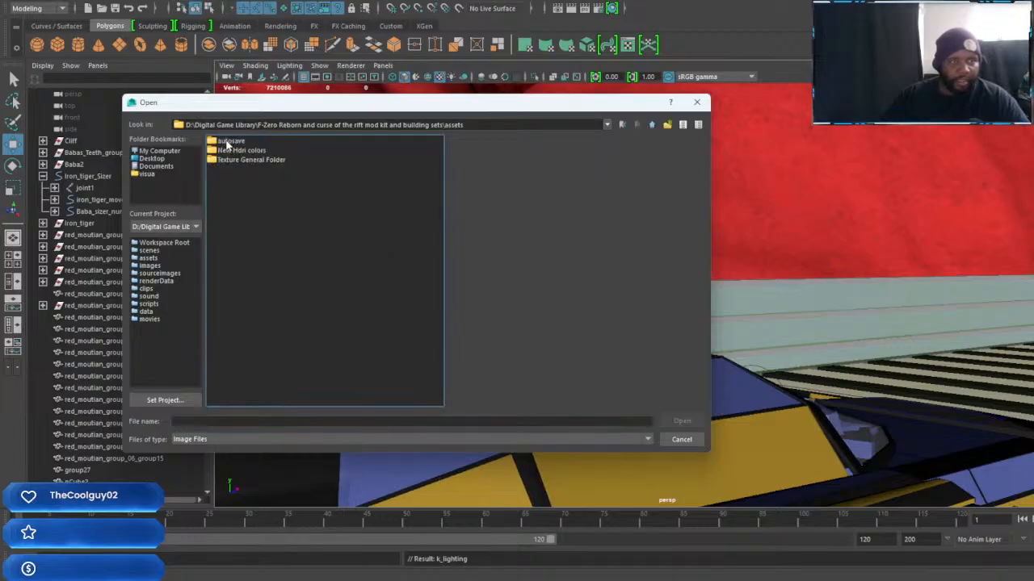
pyautogui.doubleClick(234, 151)
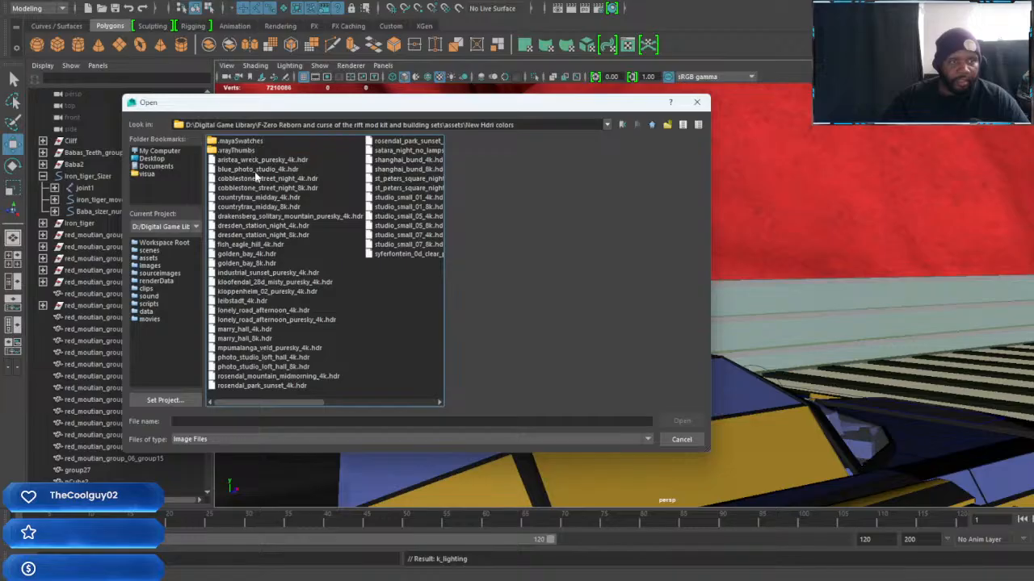
pyautogui.click(245, 274)
pyautogui.click(244, 265)
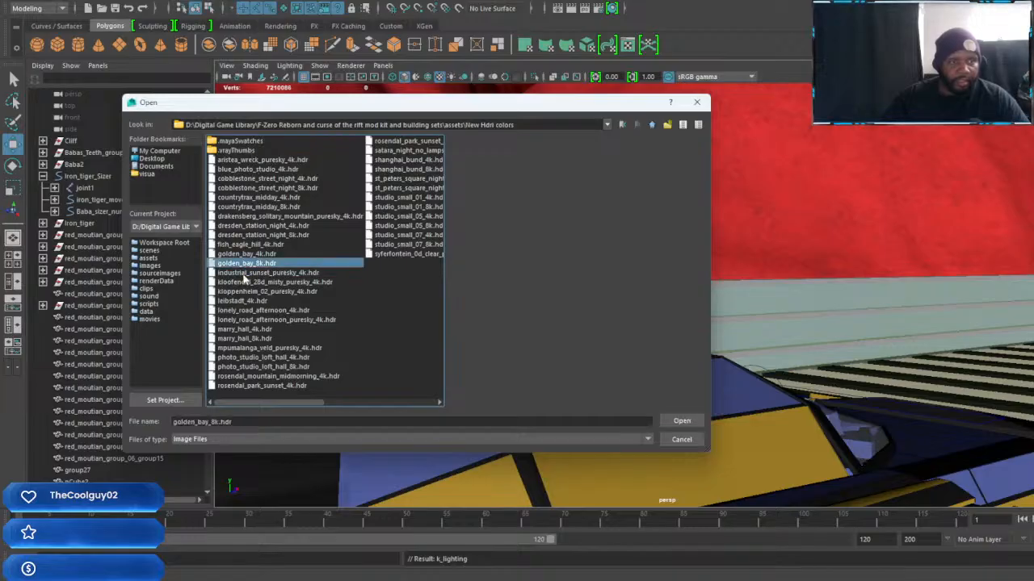
pyautogui.click(249, 254)
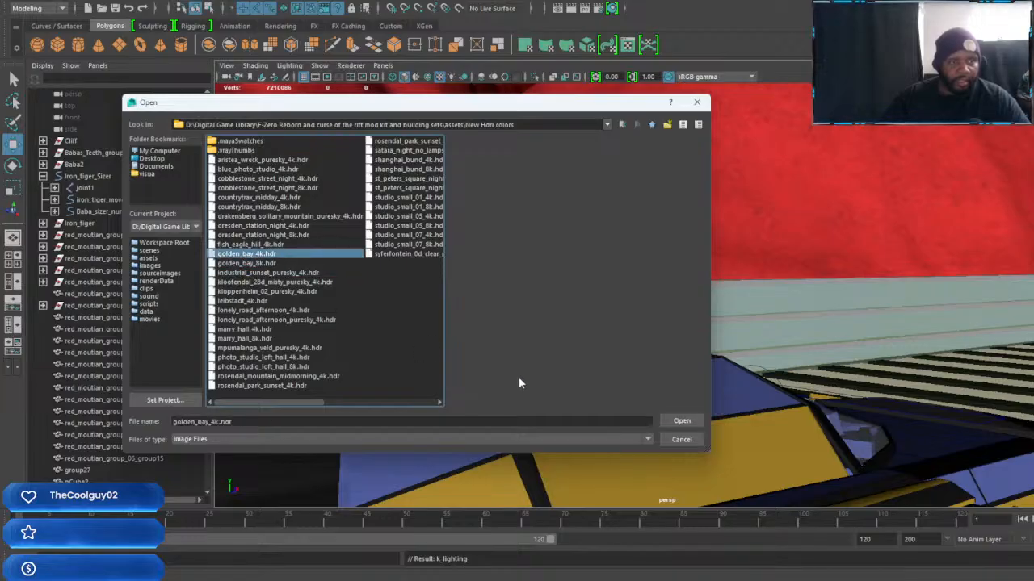
pyautogui.click(690, 420)
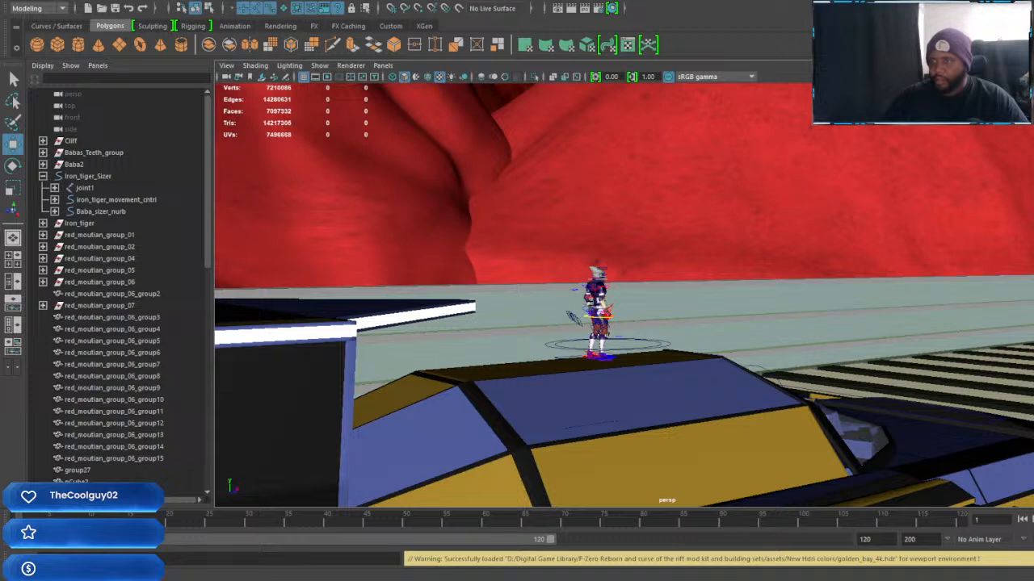
# Frame the character standing on the Iron Tiger vehicle and switch the viewport to a rendered display
pyautogui.moveTo(835, 228)
pyautogui.keyDown('alt'); pyautogui.mouseDown()
pyautogui.moveTo(854, 224)
pyautogui.moveTo(844, 230)
pyautogui.mouseUp(); pyautogui.keyUp('alt')
pyautogui.keyDown('alt'); pyautogui.moveTo(845, 230); pyautogui.dragTo(858, 260, button='middle'); pyautogui.keyUp('alt')
pyautogui.keyDown('alt'); pyautogui.moveTo(858, 259); pyautogui.dragTo(700, 282); pyautogui.keyUp('alt')
pyautogui.keyDown('alt'); pyautogui.moveTo(749, 326); pyautogui.dragTo(761, 303, button='middle'); pyautogui.keyUp('alt')
pyautogui.keyDown('alt'); pyautogui.moveTo(761, 303); pyautogui.dragTo(671, 307); pyautogui.keyUp('alt')
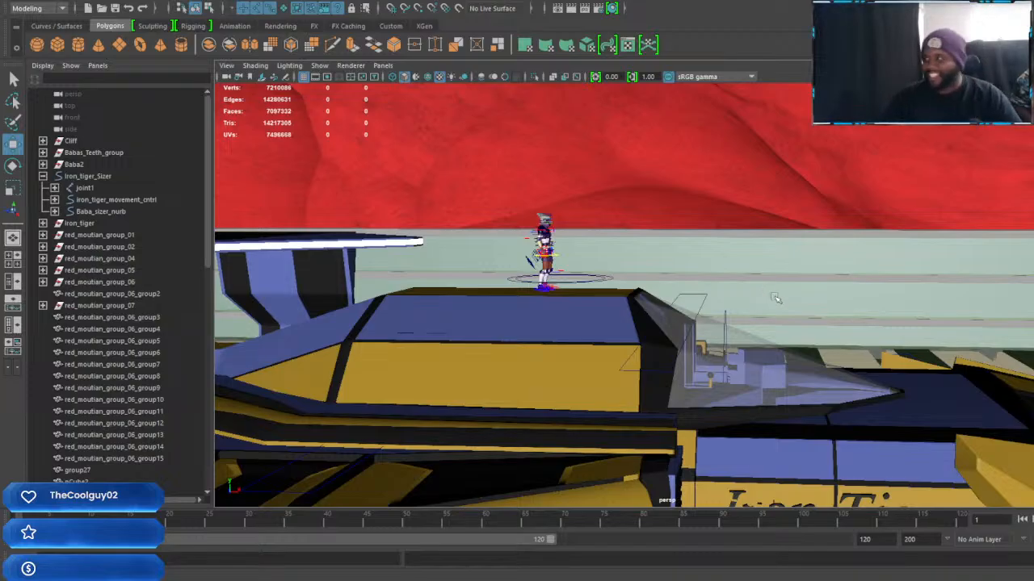
pyautogui.keyDown('alt'); pyautogui.moveTo(771, 340); pyautogui.dragTo(549, 177); pyautogui.keyUp('alt')
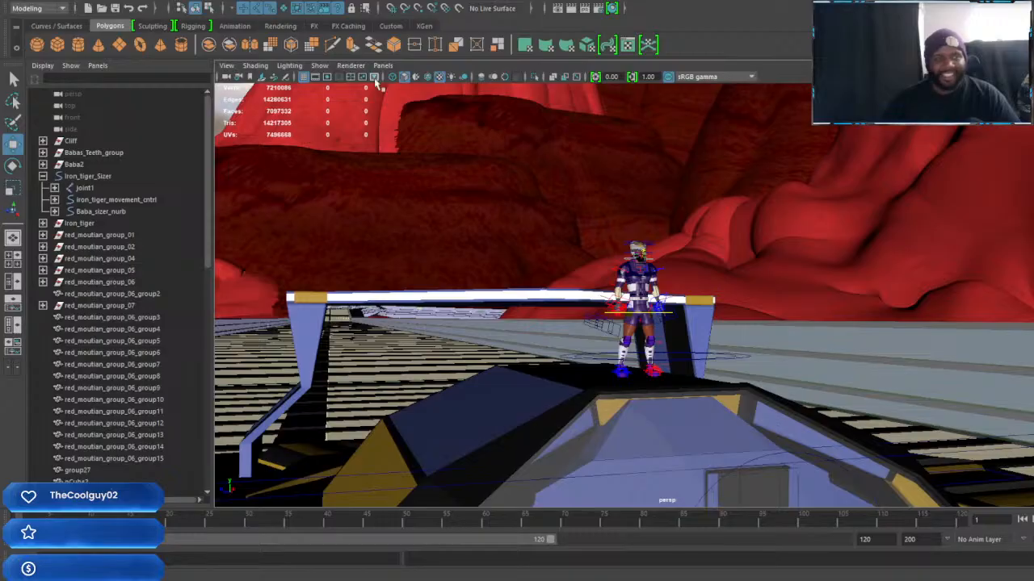
pyautogui.click(351, 66)
pyautogui.click(371, 118)
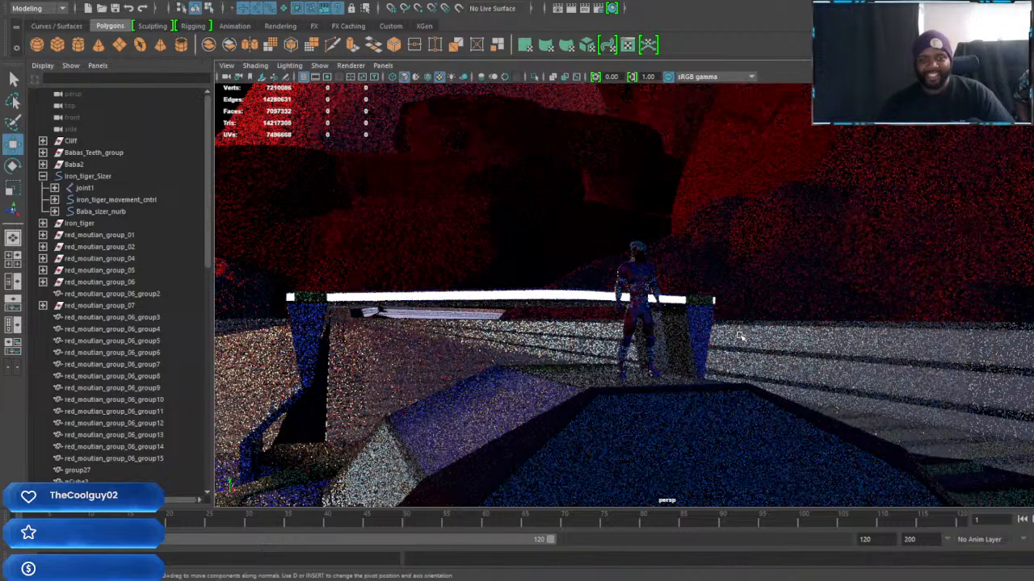
# Inspect the V-Ray RT preview around the character standing on the Iron Tiger from near and far
pyautogui.scroll(1, 741, 336)
pyautogui.keyDown('alt'); pyautogui.moveTo(744, 335); pyautogui.dragTo(728, 318); pyautogui.keyUp('alt')
pyautogui.scroll(3, 684, 308)
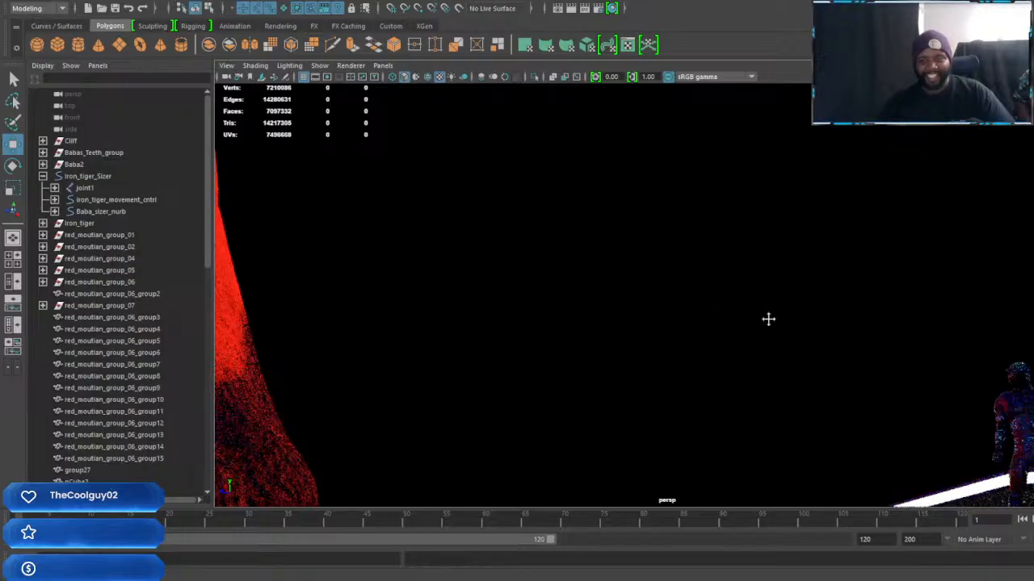
pyautogui.keyDown('alt'); pyautogui.moveTo(754, 358); pyautogui.dragTo(766, 365); pyautogui.keyUp('alt')
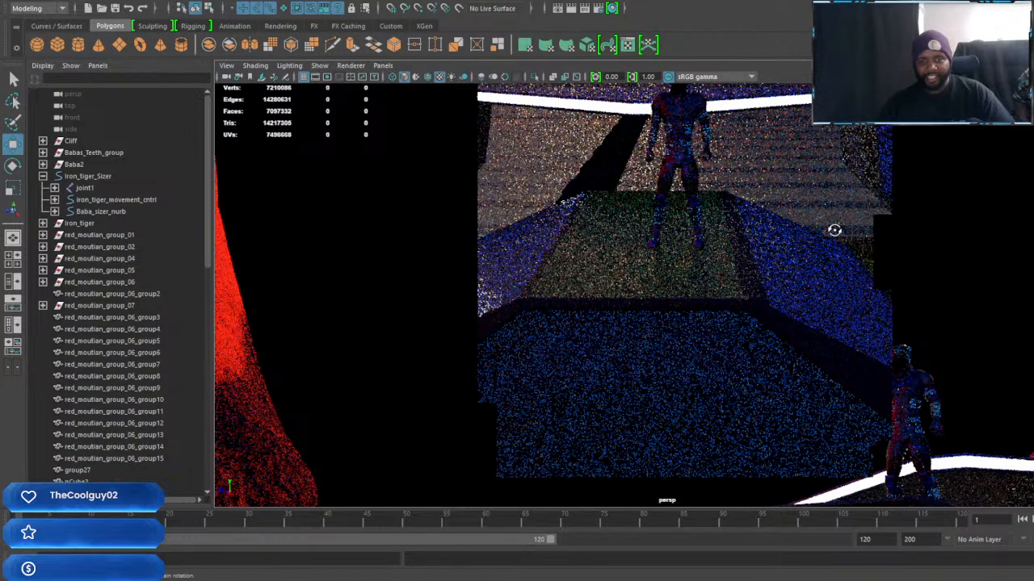
pyautogui.keyDown('alt'); pyautogui.moveTo(836, 229); pyautogui.dragTo(750, 331); pyautogui.keyUp('alt')
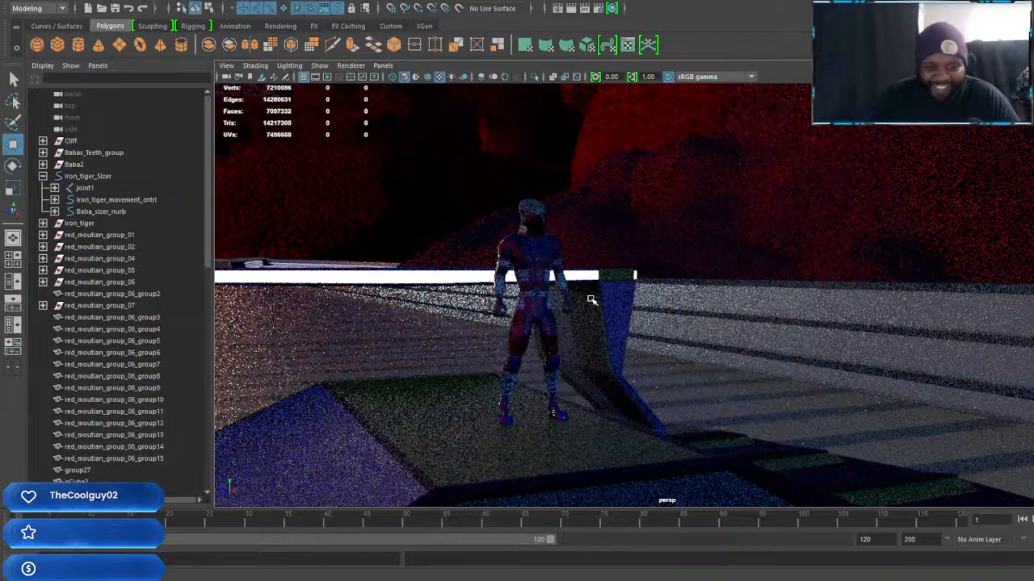
pyautogui.scroll(1, 591, 299)
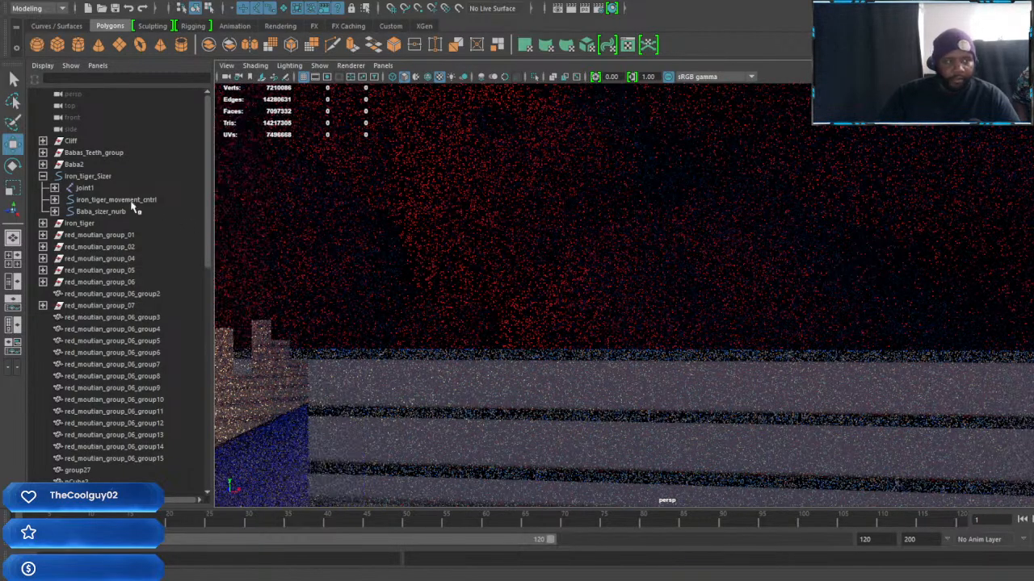
# Select Baba_sizer_nurb and examine the dome-lit render of the character and vehicle from several sides
pyautogui.click(101, 212)
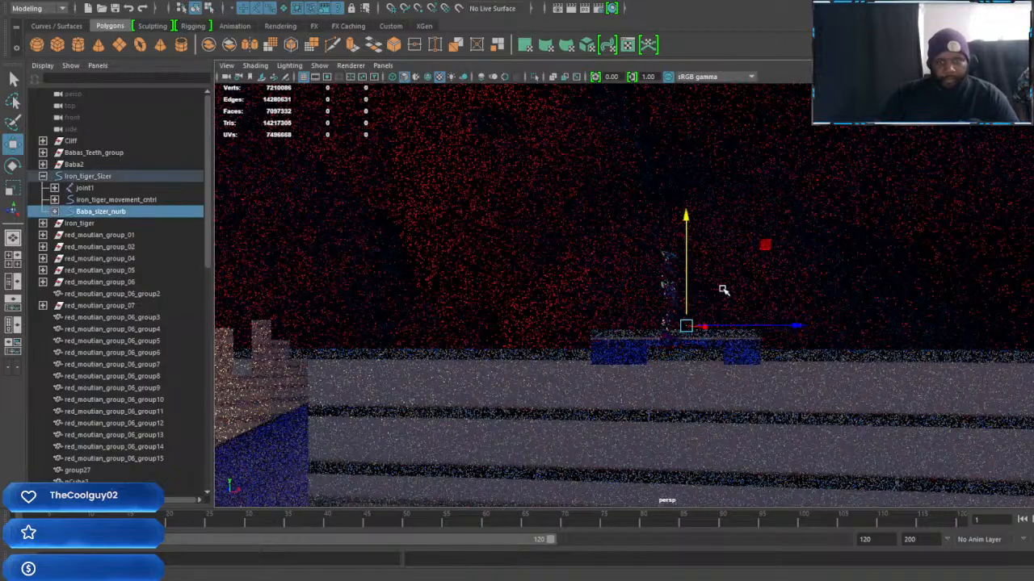
pyautogui.keyDown('alt'); pyautogui.moveTo(759, 306); pyautogui.dragTo(870, 296); pyautogui.keyUp('alt')
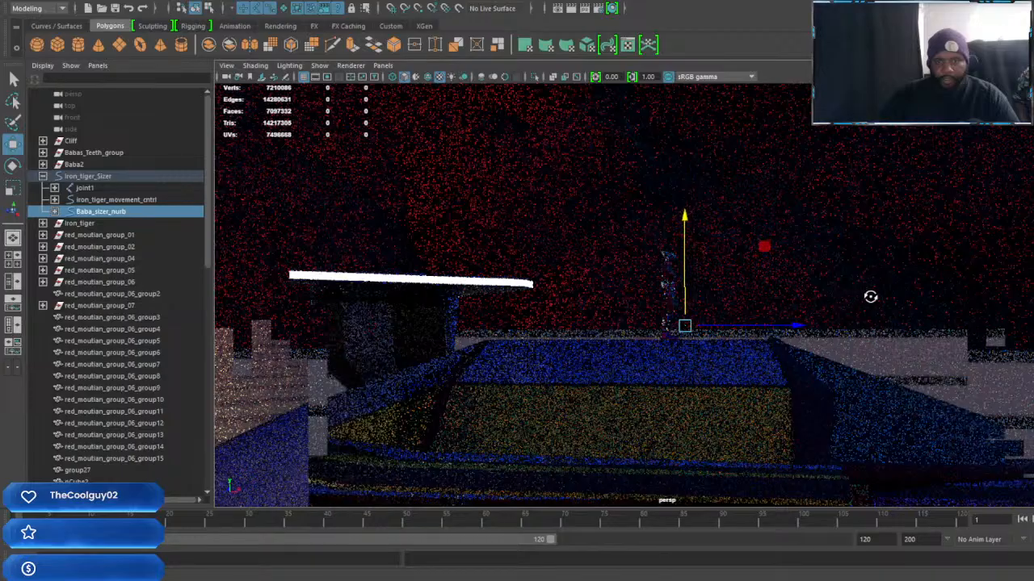
pyautogui.scroll(10, 870, 297)
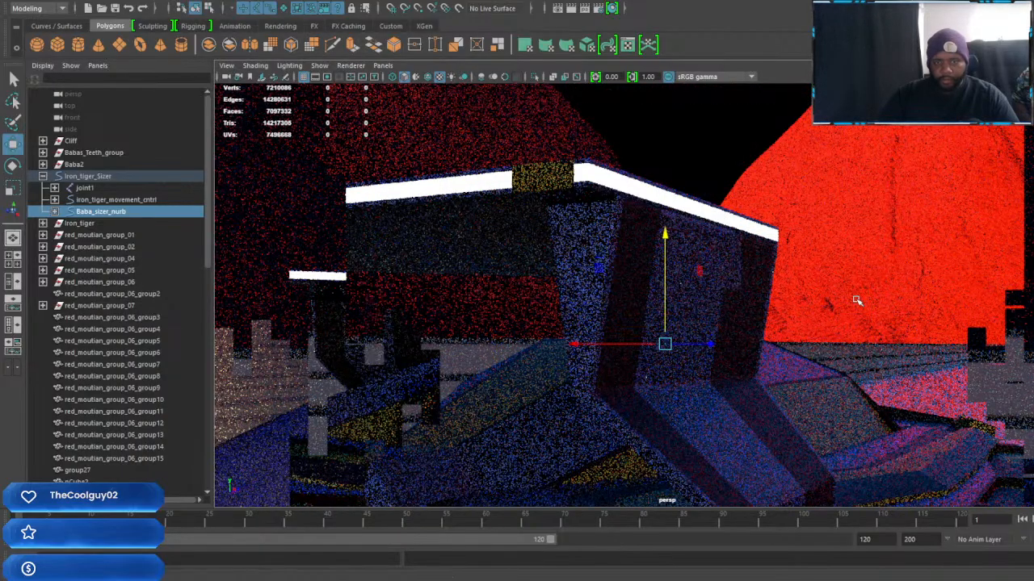
pyautogui.scroll(5, 856, 299)
pyautogui.keyDown('alt'); pyautogui.moveTo(856, 300); pyautogui.dragTo(826, 326); pyautogui.keyUp('alt')
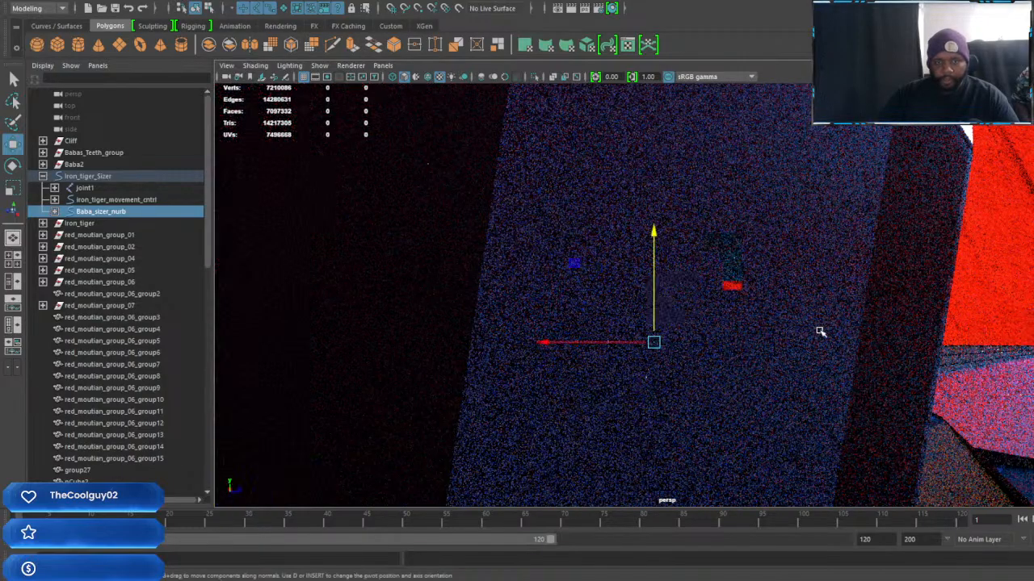
pyautogui.keyDown('alt'); pyautogui.moveTo(772, 334); pyautogui.dragTo(845, 337, button='middle'); pyautogui.keyUp('alt')
pyautogui.keyDown('alt'); pyautogui.moveTo(743, 369); pyautogui.dragTo(817, 376); pyautogui.keyUp('alt')
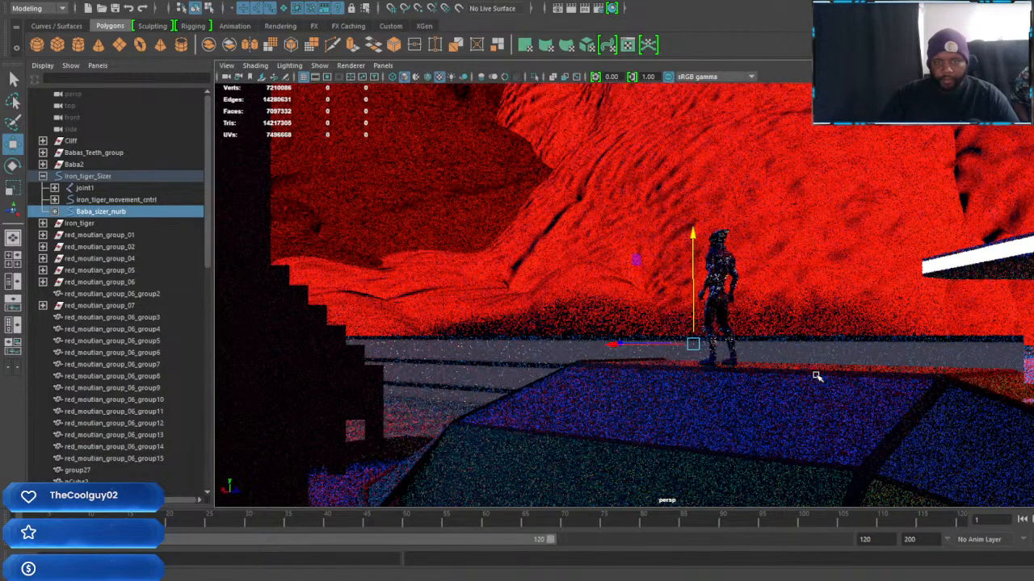
pyautogui.keyDown('alt'); pyautogui.moveTo(819, 333); pyautogui.dragTo(754, 332); pyautogui.keyUp('alt')
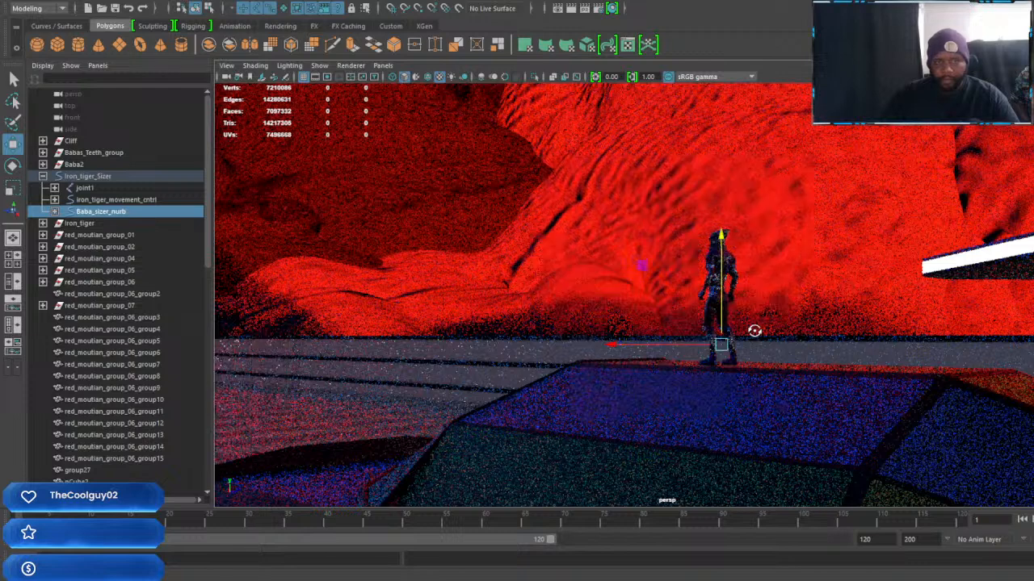
pyautogui.keyDown('alt'); pyautogui.moveTo(750, 342); pyautogui.dragTo(700, 342); pyautogui.keyUp('alt')
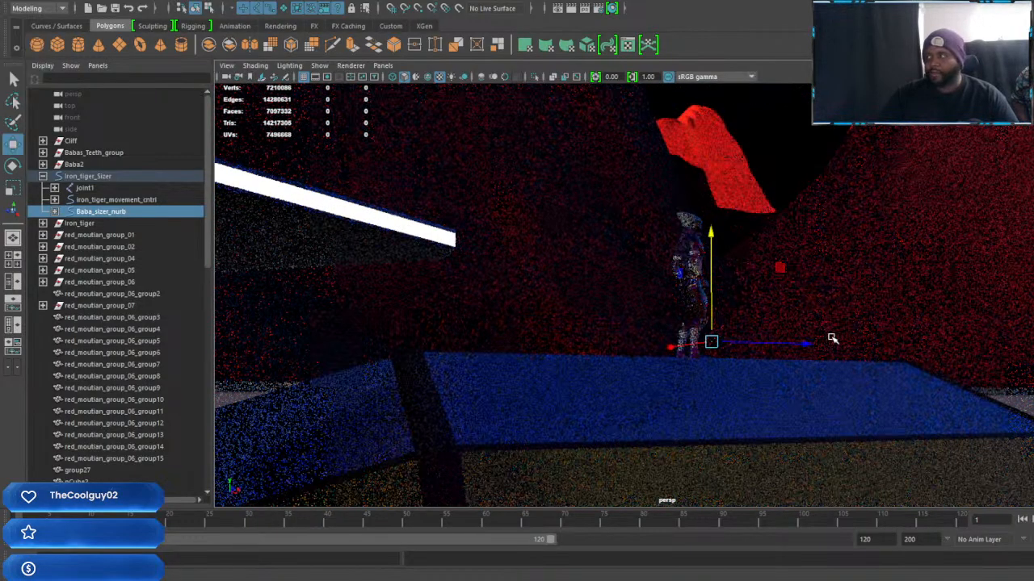
pyautogui.keyDown('alt'); pyautogui.moveTo(840, 321); pyautogui.dragTo(818, 325); pyautogui.keyUp('alt')
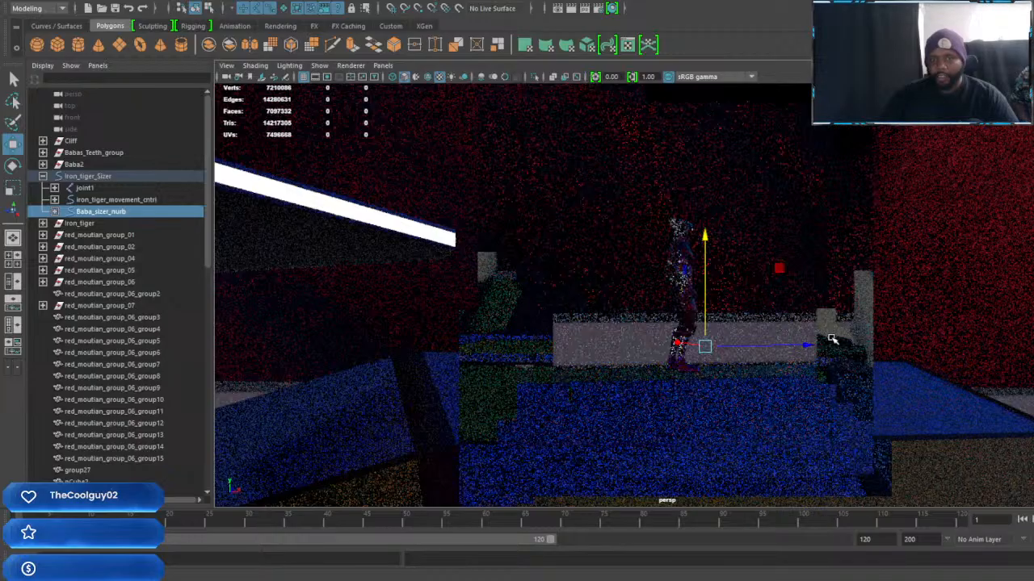
pyautogui.keyDown('alt'); pyautogui.moveTo(807, 345); pyautogui.dragTo(897, 354); pyautogui.keyUp('alt')
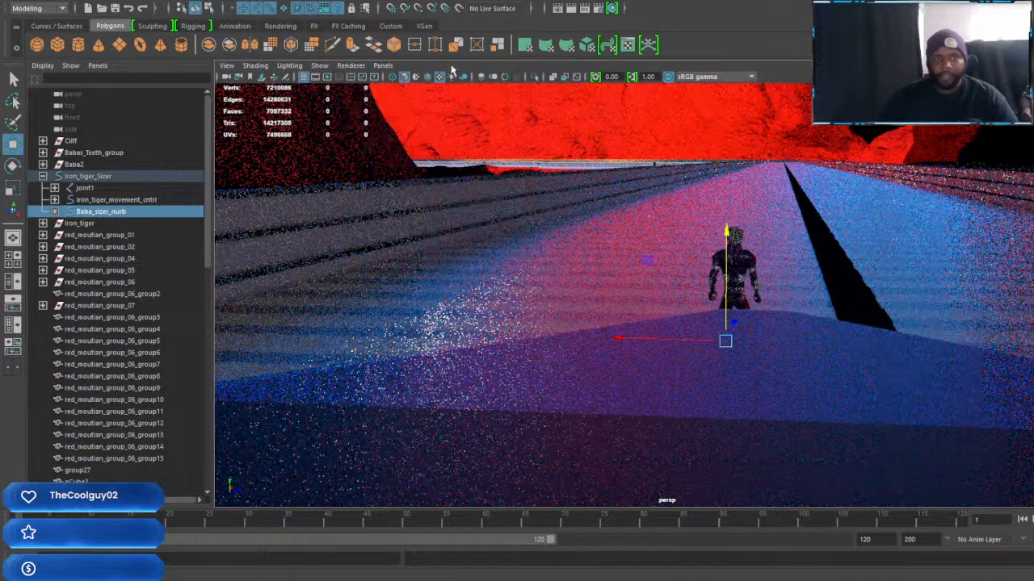
# Switch the viewport renderer to Viewport 2.0 and undo the selection of Baba_sizer_nurb
pyautogui.click(351, 65)
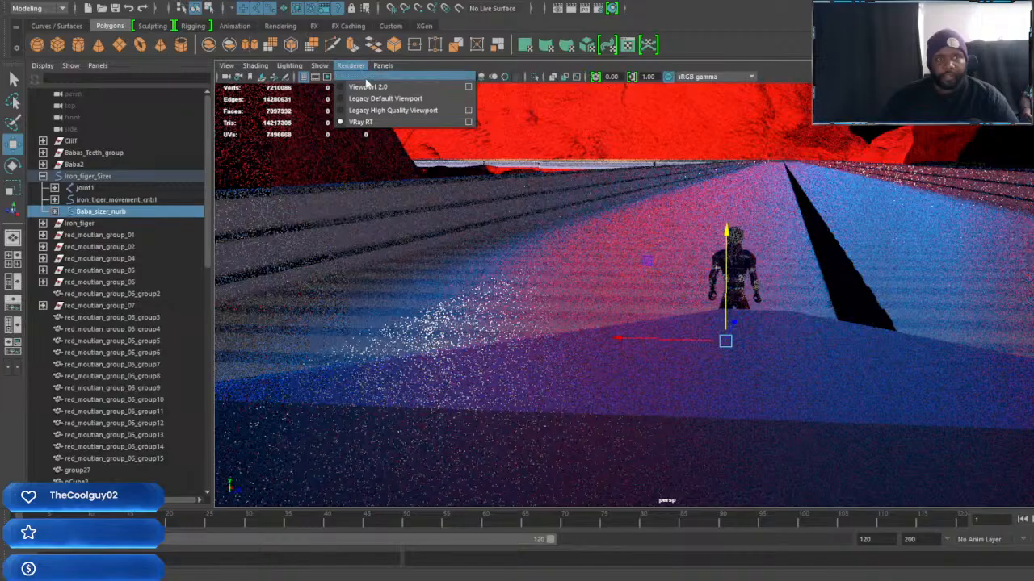
pyautogui.click(365, 87)
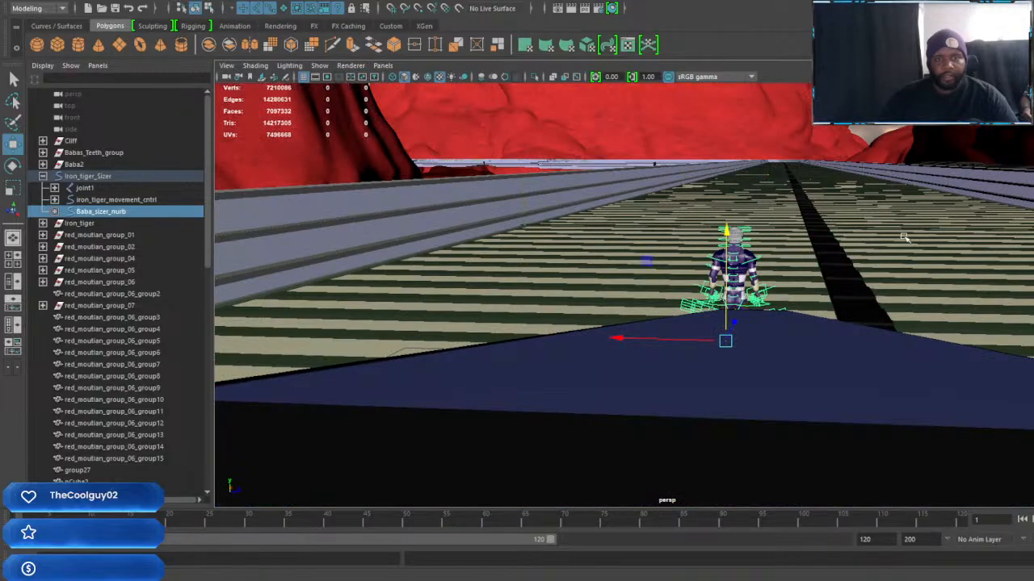
pyautogui.keyDown('alt'); pyautogui.moveTo(892, 240); pyautogui.dragTo(878, 239); pyautogui.keyUp('alt')
pyautogui.keyDown('alt'); pyautogui.moveTo(934, 259); pyautogui.dragTo(775, 293); pyautogui.keyUp('alt')
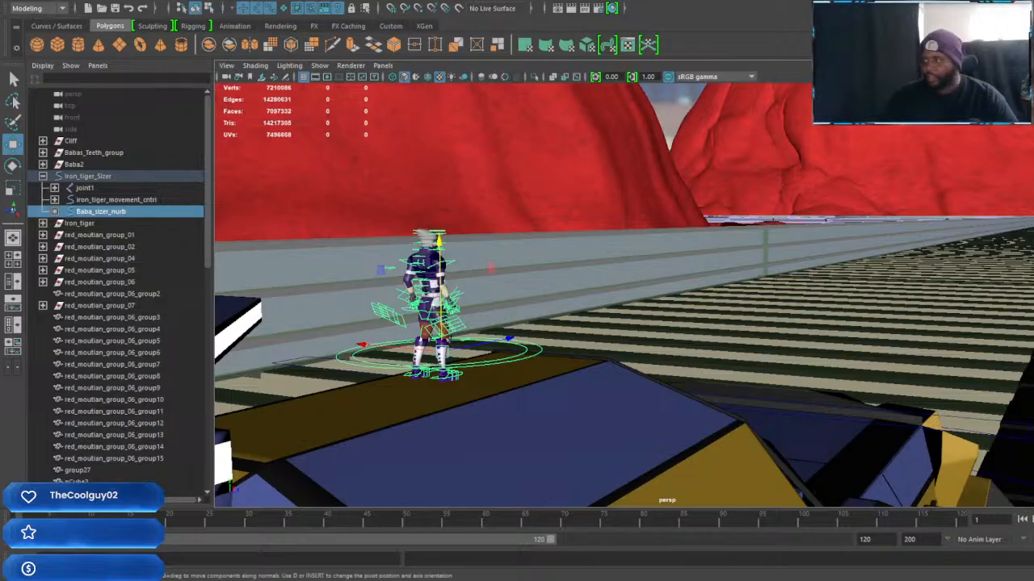
pyautogui.hotkey('ctrl', 'z')
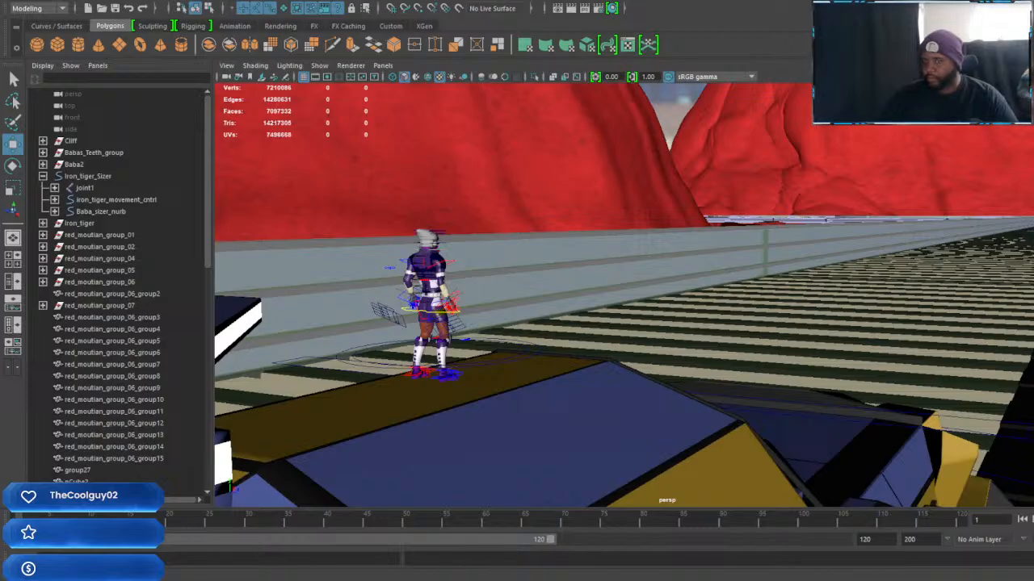
pyautogui.click(351, 66)
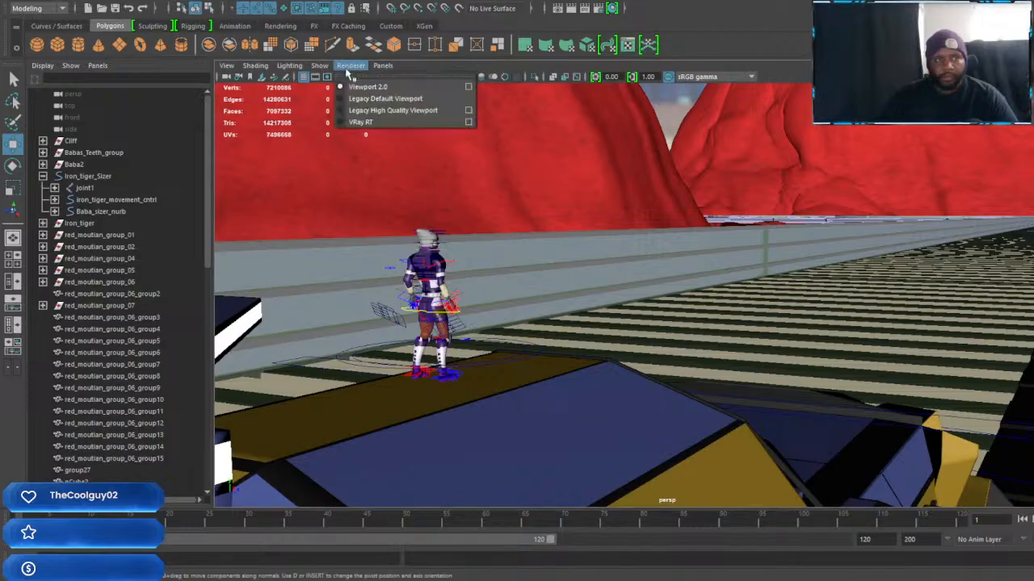
pyautogui.click(349, 68)
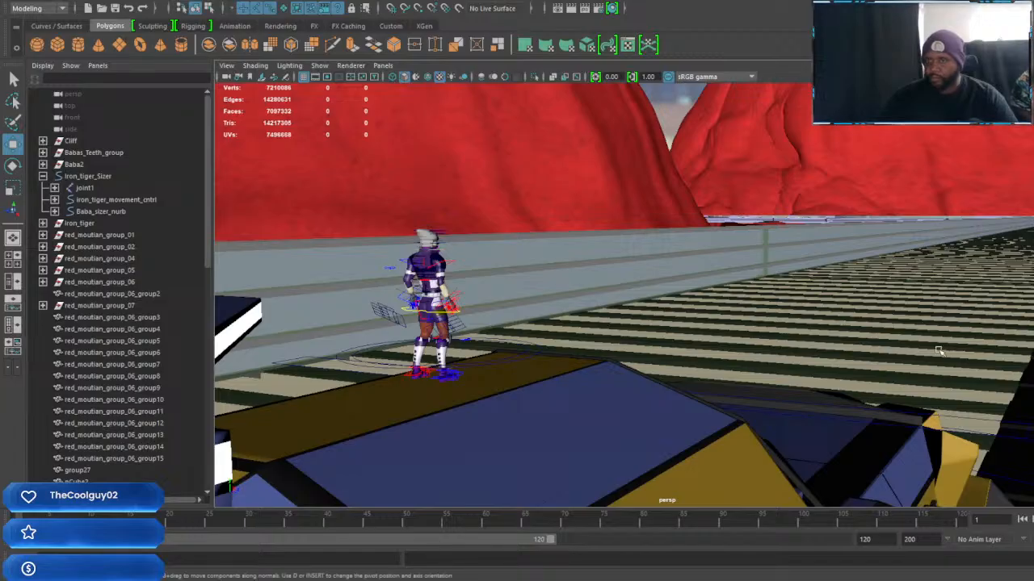
# Select the striped road surface and examine the Iron Tiger and character against the red mountains and HDRI sky from different angles
pyautogui.keyDown('alt'); pyautogui.moveTo(953, 377); pyautogui.dragTo(966, 395); pyautogui.keyUp('alt')
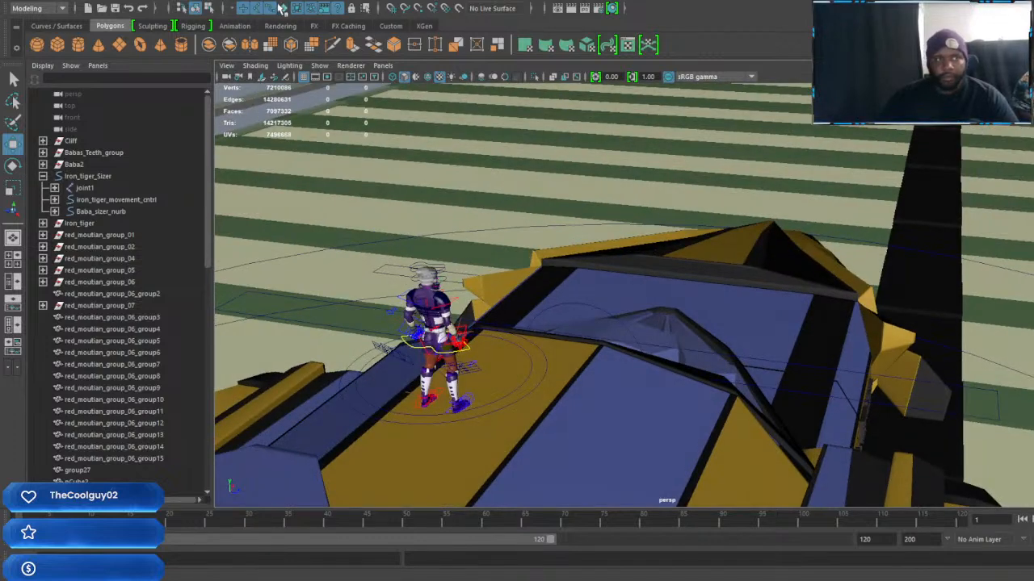
pyautogui.click(483, 203)
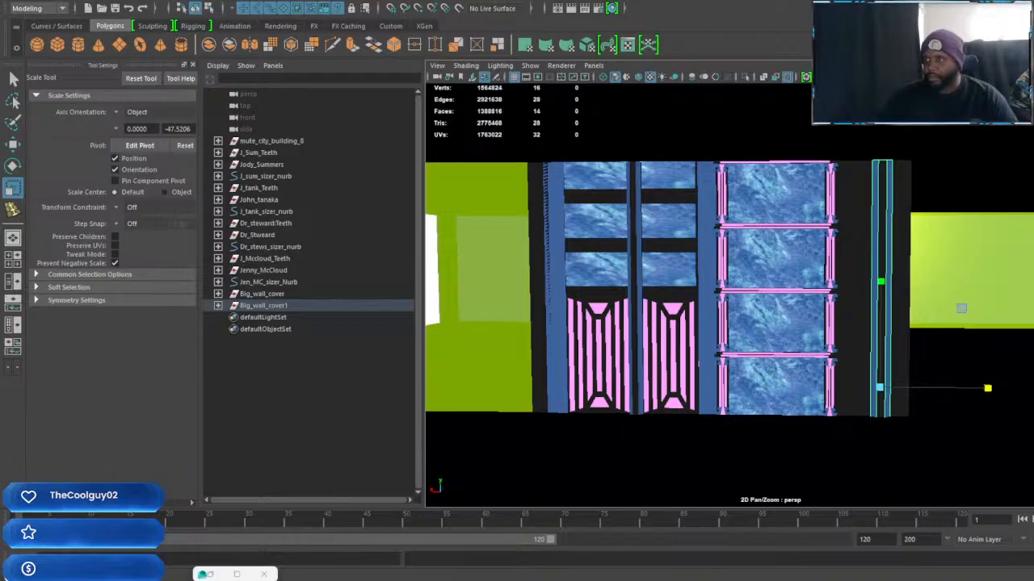
pyautogui.keyDown('alt'); pyautogui.moveTo(953, 298); pyautogui.dragTo(923, 312); pyautogui.keyUp('alt')
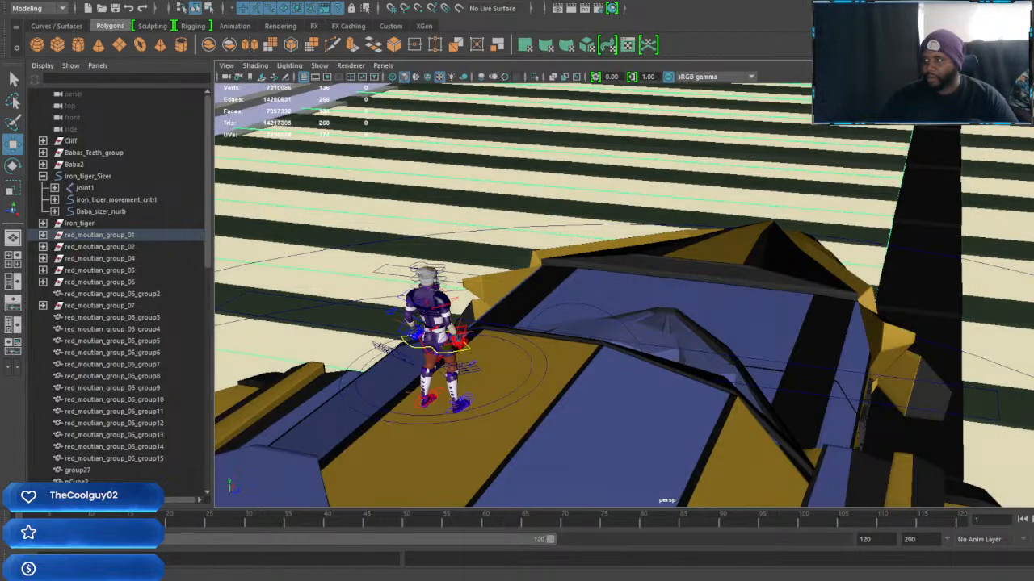
pyautogui.moveTo(799, 243)
pyautogui.keyDown('alt'); pyautogui.mouseDown()
pyautogui.moveTo(772, 228)
pyautogui.moveTo(784, 231)
pyautogui.mouseUp(); pyautogui.keyUp('alt')
pyautogui.keyDown('alt'); pyautogui.moveTo(840, 265); pyautogui.dragTo(819, 222, button='middle'); pyautogui.keyUp('alt')
pyautogui.keyDown('alt'); pyautogui.moveTo(820, 222); pyautogui.dragTo(872, 239, button='right'); pyautogui.keyUp('alt')
pyautogui.keyDown('alt'); pyautogui.moveTo(872, 239); pyautogui.dragTo(908, 315); pyautogui.keyUp('alt')
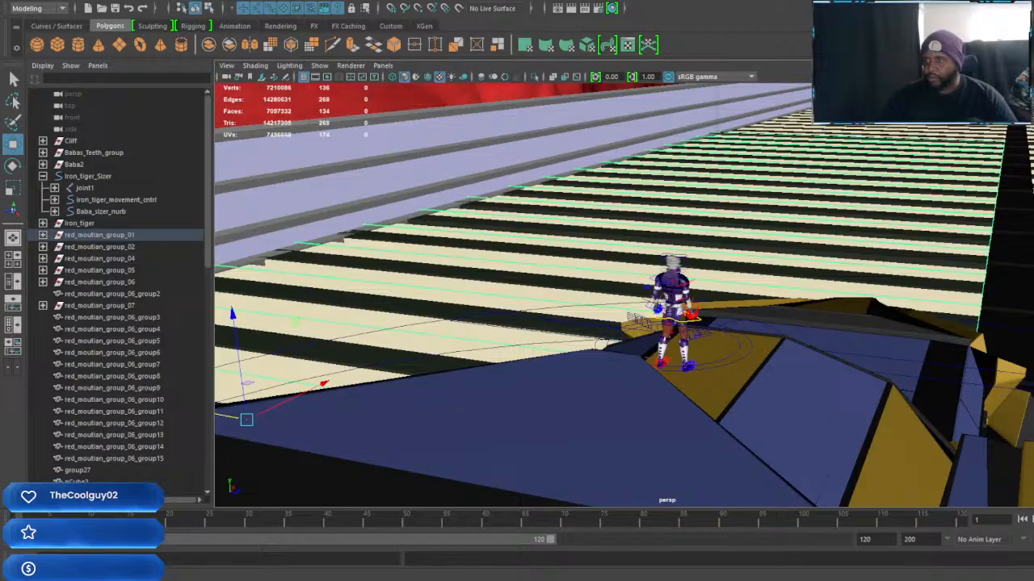
pyautogui.keyDown('alt'); pyautogui.moveTo(924, 305); pyautogui.dragTo(878, 349); pyautogui.keyUp('alt')
pyautogui.keyDown('alt'); pyautogui.moveTo(586, 221); pyautogui.dragTo(773, 226); pyautogui.keyUp('alt')
pyautogui.keyDown('alt'); pyautogui.moveTo(810, 342); pyautogui.dragTo(826, 309); pyautogui.keyUp('alt')
pyautogui.keyDown('alt'); pyautogui.moveTo(862, 276); pyautogui.dragTo(871, 331); pyautogui.keyUp('alt')
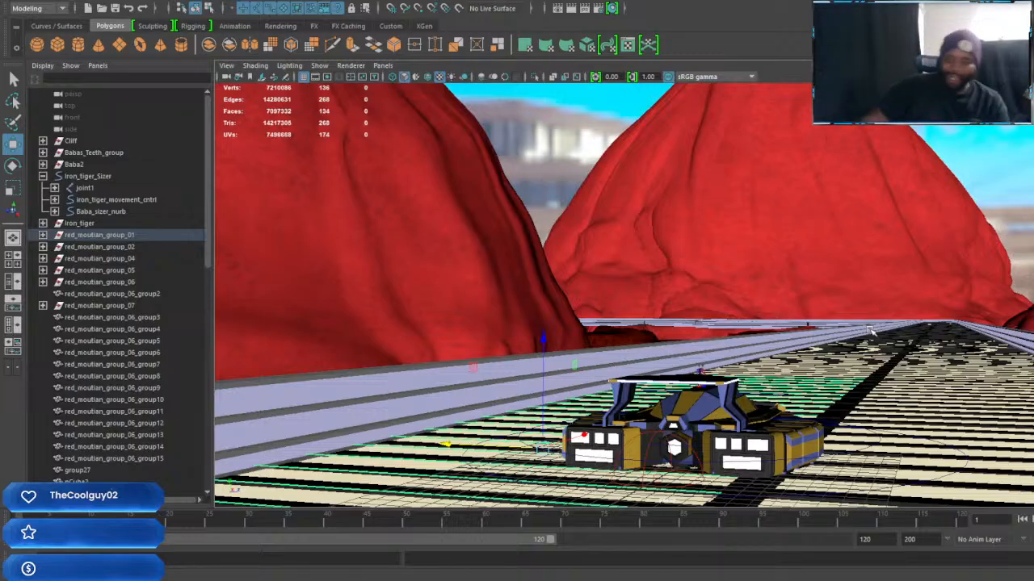
pyautogui.keyDown('alt'); pyautogui.moveTo(870, 331); pyautogui.dragTo(987, 360); pyautogui.keyUp('alt')
pyautogui.scroll(6, 985, 361)
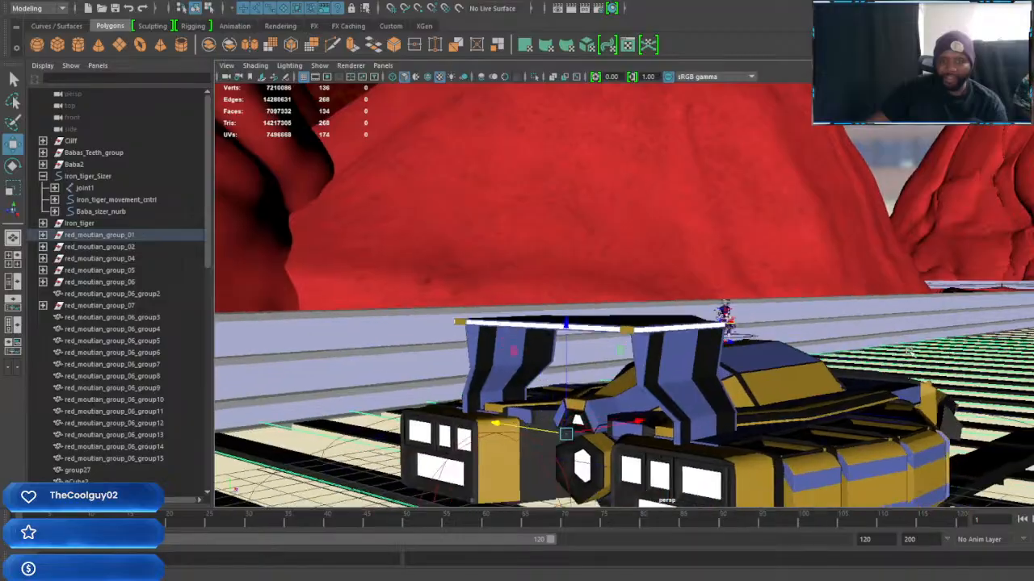
pyautogui.scroll(-1, 830, 370)
pyautogui.keyDown('alt'); pyautogui.moveTo(830, 369); pyautogui.dragTo(772, 339, button='middle'); pyautogui.keyUp('alt')
pyautogui.scroll(2, 891, 329)
pyautogui.scroll(-4, 773, 339)
pyautogui.keyDown('alt'); pyautogui.moveTo(772, 339); pyautogui.dragTo(791, 333); pyautogui.keyUp('alt')
pyautogui.keyDown('alt'); pyautogui.moveTo(791, 320); pyautogui.dragTo(793, 388, button='middle'); pyautogui.keyUp('alt')
pyautogui.keyDown('alt'); pyautogui.moveTo(793, 387); pyautogui.dragTo(763, 388); pyautogui.keyUp('alt')
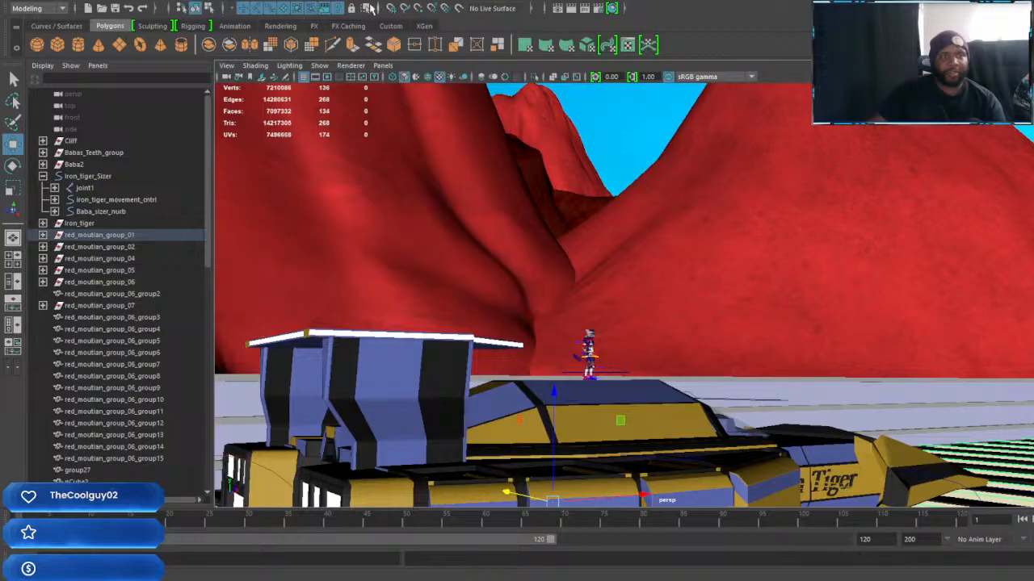
# In the FX menu set, create a 3D fluid container with resolution and size 10 on each axis and an Omni emitter named SkyBox
pyautogui.click(60, 8)
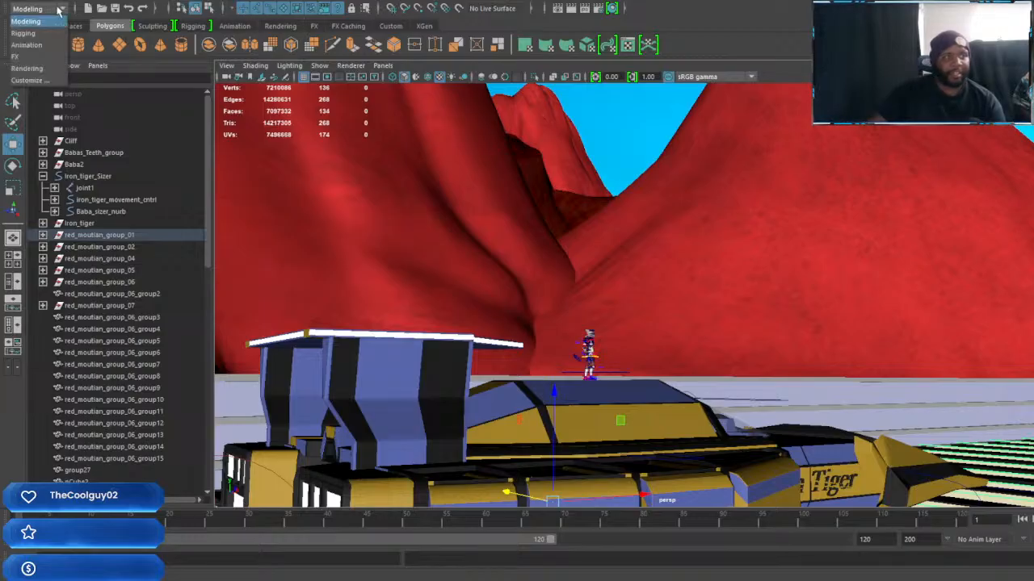
pyautogui.click(16, 56)
pyautogui.click(252, 3)
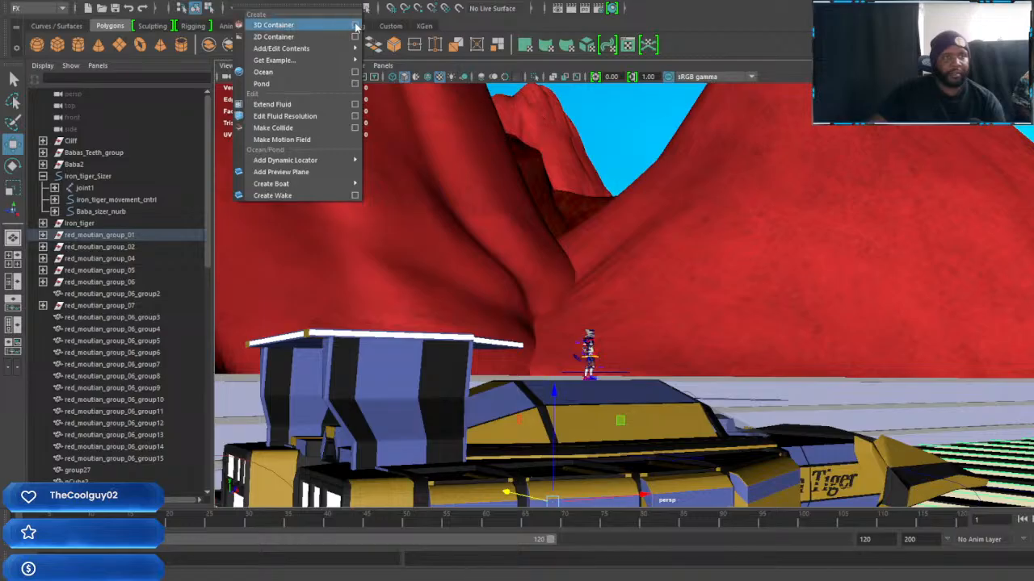
pyautogui.click(356, 27)
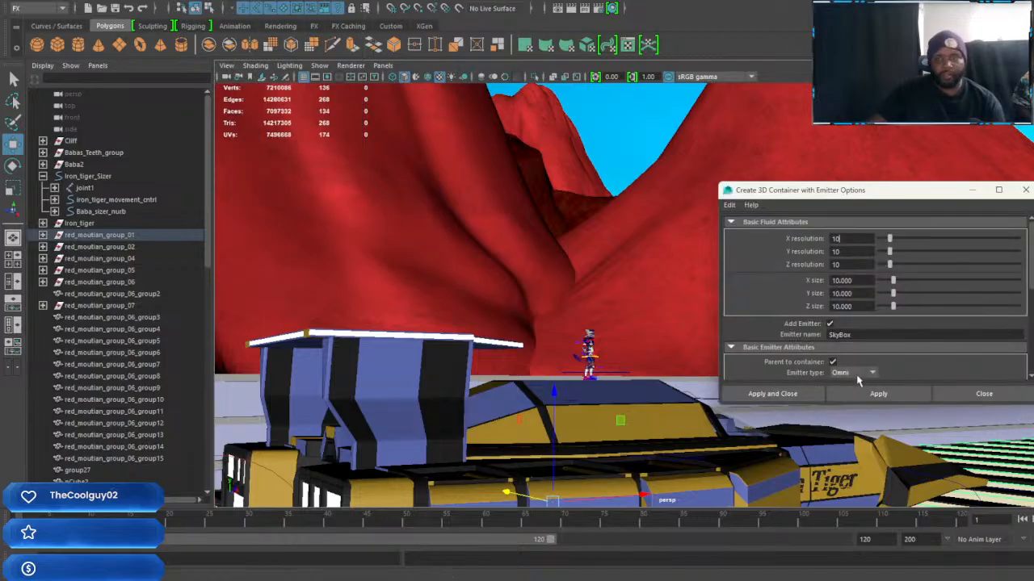
pyautogui.click(772, 394)
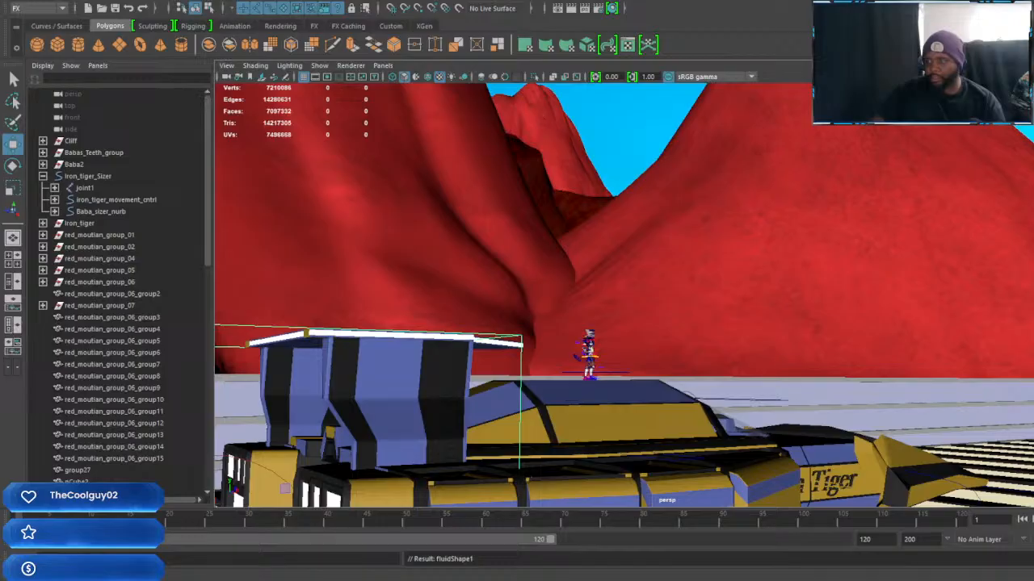
# Scale the fluid container up uniformly in several passes so it extends past the road and over the surrounding red mountains
pyautogui.scroll(-8, 662, 353)
pyautogui.keyDown('alt'); pyautogui.moveTo(688, 369); pyautogui.dragTo(838, 380); pyautogui.keyUp('alt')
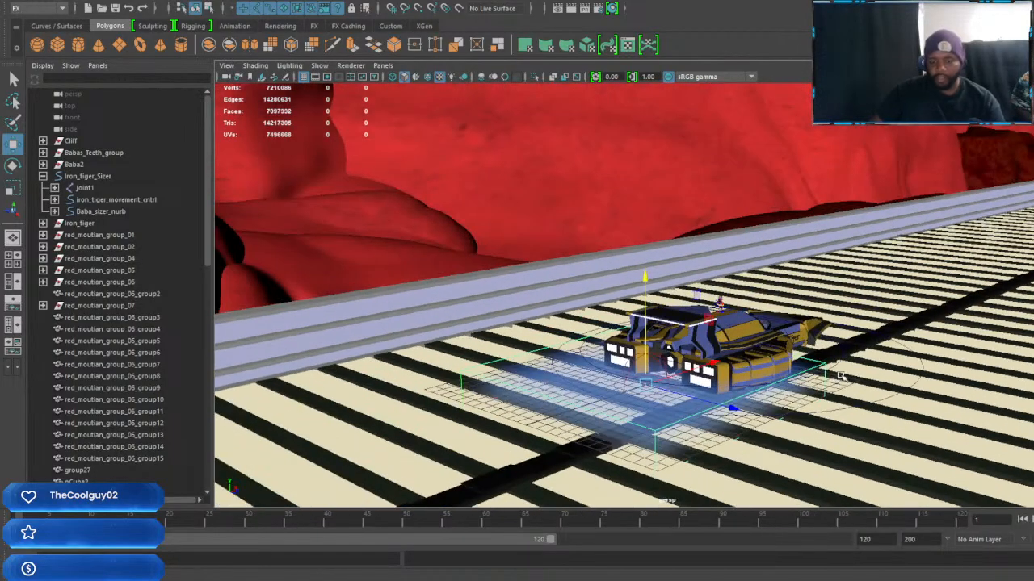
pyautogui.press('r')
pyautogui.moveTo(645, 384); pyautogui.dragTo(913, 302)
pyautogui.scroll(-8, 913, 302)
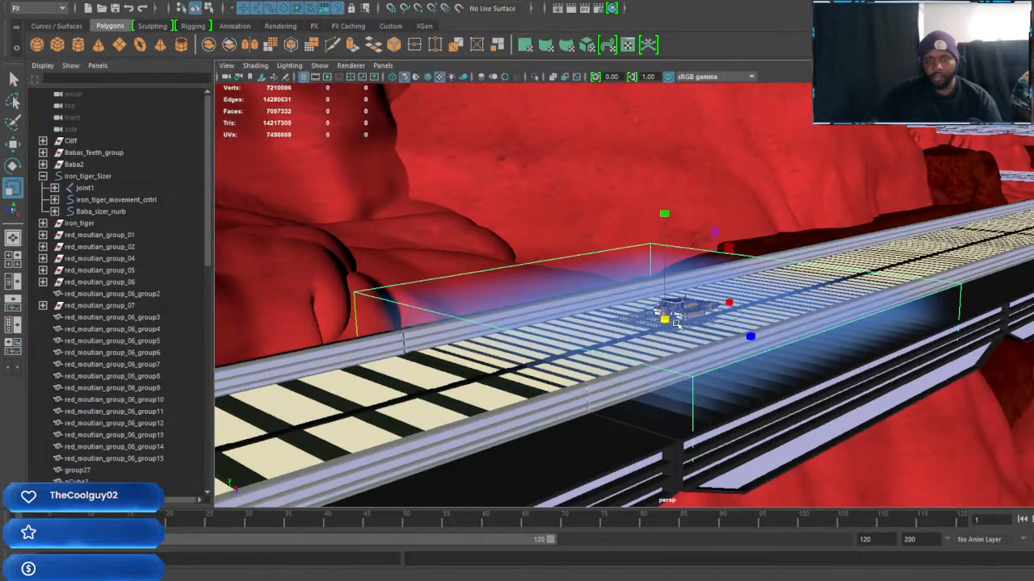
pyautogui.moveTo(665, 318); pyautogui.dragTo(865, 286)
pyautogui.scroll(-5, 864, 286)
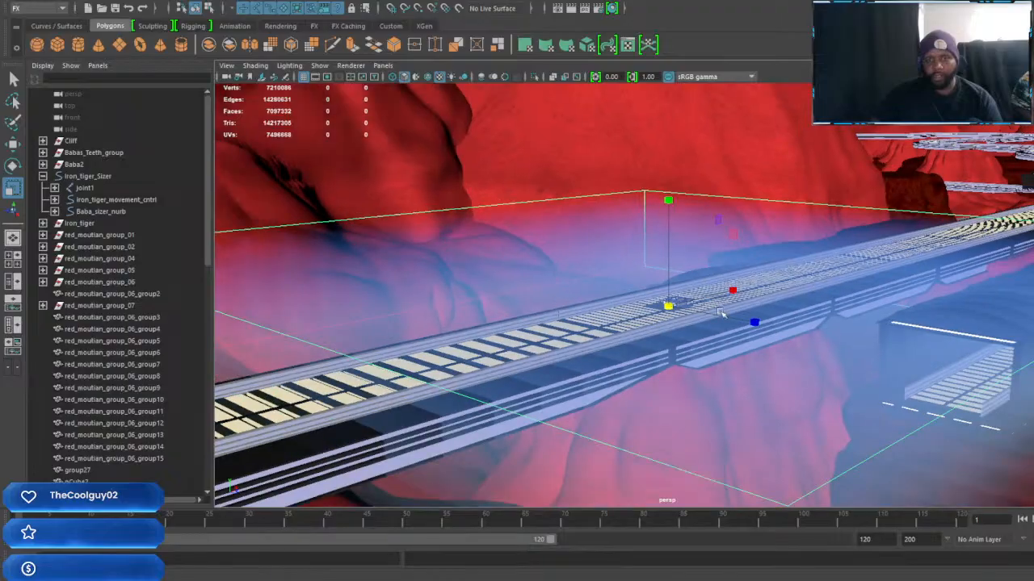
pyautogui.keyDown('alt'); pyautogui.moveTo(668, 306); pyautogui.dragTo(750, 266); pyautogui.keyUp('alt')
pyautogui.scroll(-5, 651, 272)
pyautogui.keyDown('alt'); pyautogui.moveTo(671, 297); pyautogui.dragTo(738, 285); pyautogui.keyUp('alt')
# Move the enlarged fluid container upward along the Y axis, higher above the ground and mountains
pyautogui.press('w')
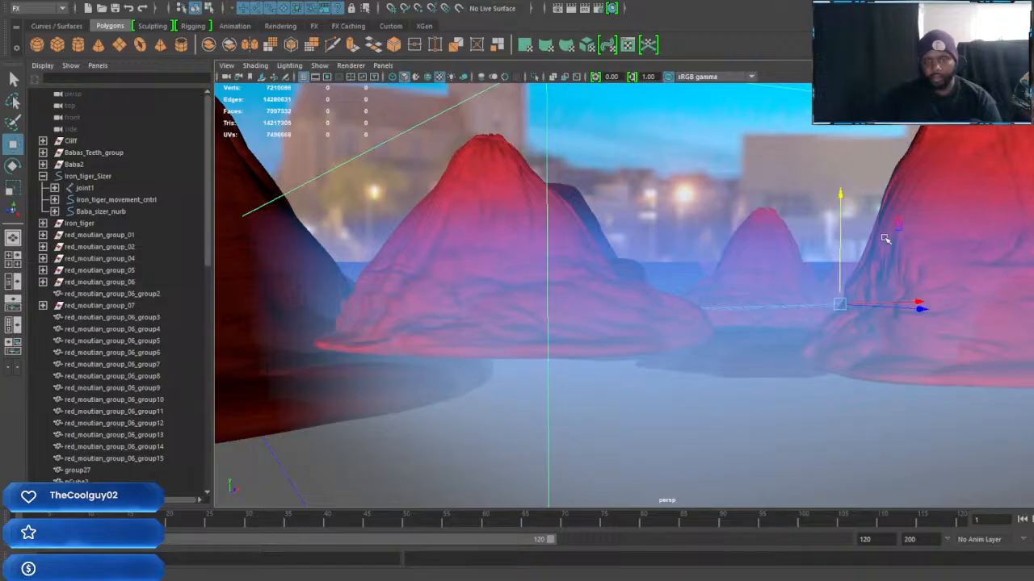
pyautogui.moveTo(844, 194); pyautogui.dragTo(843, 68)
pyautogui.keyDown('alt'); pyautogui.moveTo(810, 189); pyautogui.dragTo(865, 265); pyautogui.keyUp('alt')
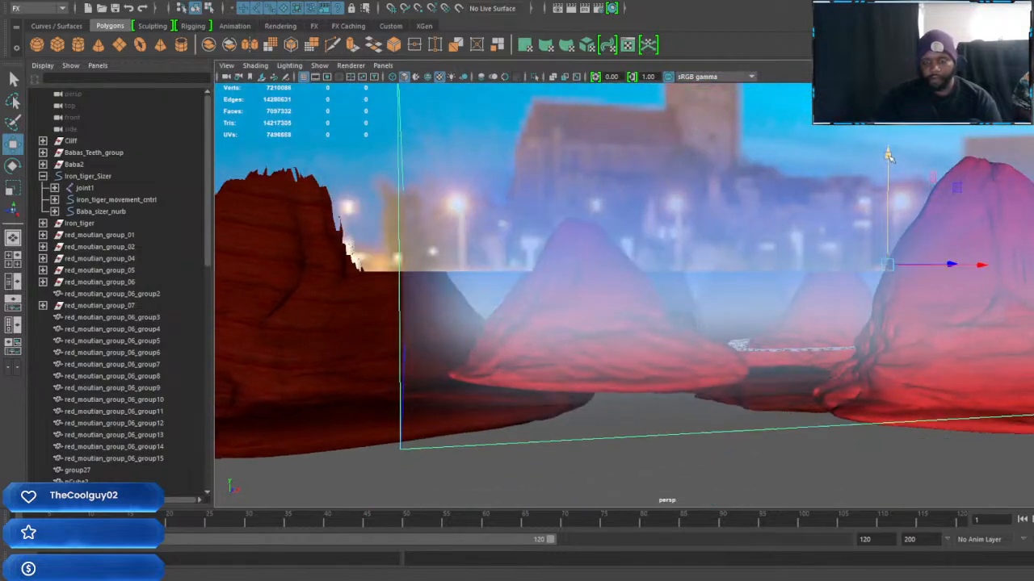
# Examine the Iron Tiger, the road and the red mountains inside the enlarged fluid container from several distances and angles
pyautogui.press('r')
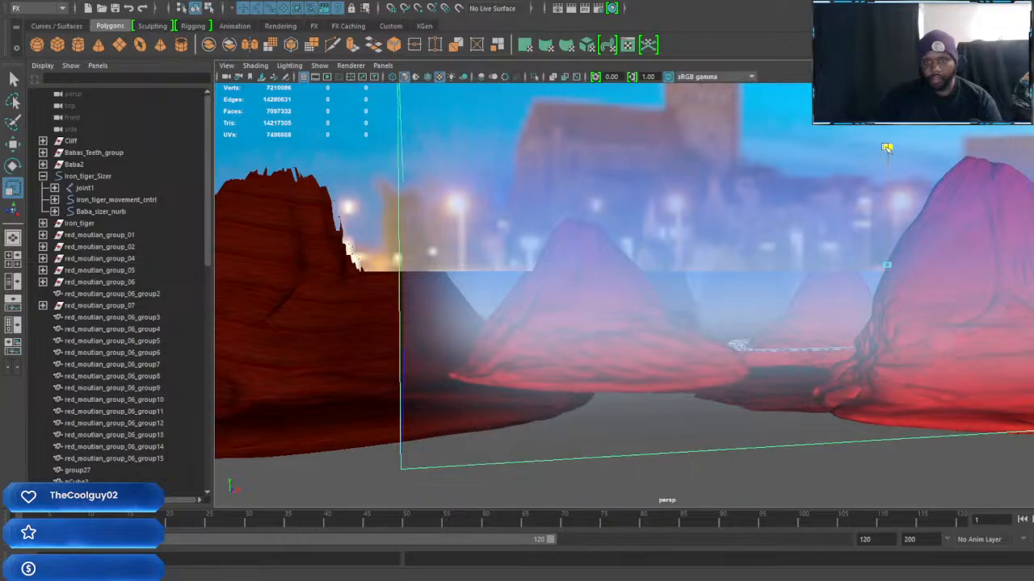
pyautogui.keyDown('alt'); pyautogui.moveTo(879, 262); pyautogui.dragTo(762, 279); pyautogui.keyUp('alt')
pyautogui.keyDown('alt'); pyautogui.moveTo(762, 279); pyautogui.dragTo(783, 321, button='right'); pyautogui.keyUp('alt')
pyautogui.keyDown('alt'); pyautogui.moveTo(782, 320); pyautogui.dragTo(752, 291); pyautogui.keyUp('alt')
pyautogui.keyDown('alt'); pyautogui.moveTo(752, 291); pyautogui.dragTo(685, 328, button='middle'); pyautogui.keyUp('alt')
pyautogui.keyDown('alt'); pyautogui.moveTo(633, 372); pyautogui.dragTo(692, 358, button='middle'); pyautogui.keyUp('alt')
pyautogui.keyDown('alt'); pyautogui.moveTo(692, 357); pyautogui.dragTo(743, 396, button='right'); pyautogui.keyUp('alt')
pyautogui.moveTo(743, 397)
pyautogui.keyDown('alt'); pyautogui.mouseDown(button='middle')
pyautogui.moveTo(737, 383)
pyautogui.moveTo(755, 383)
pyautogui.mouseUp(button='middle'); pyautogui.keyUp('alt')
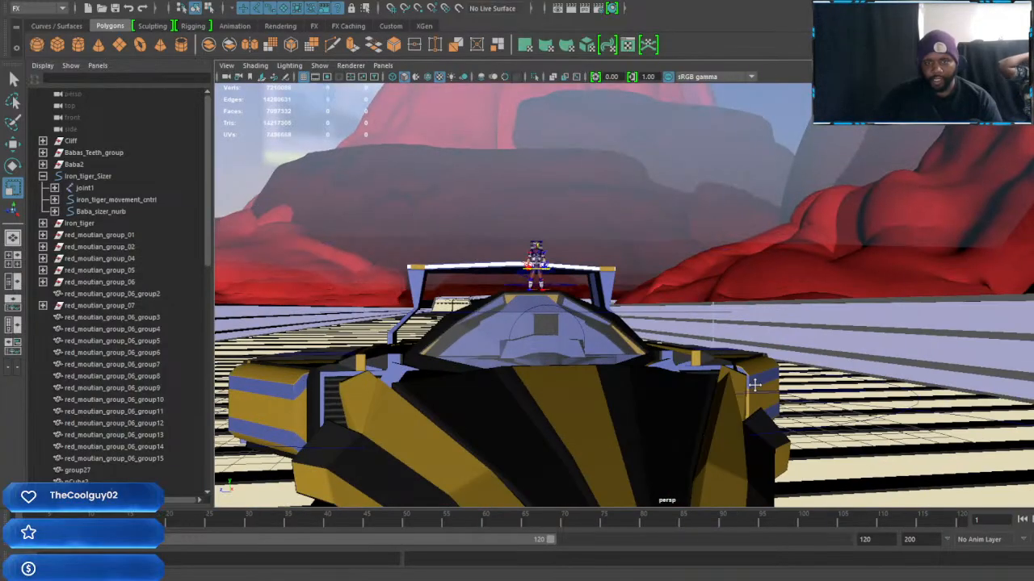
pyautogui.keyDown('alt'); pyautogui.moveTo(667, 363); pyautogui.dragTo(774, 338); pyautogui.keyUp('alt')
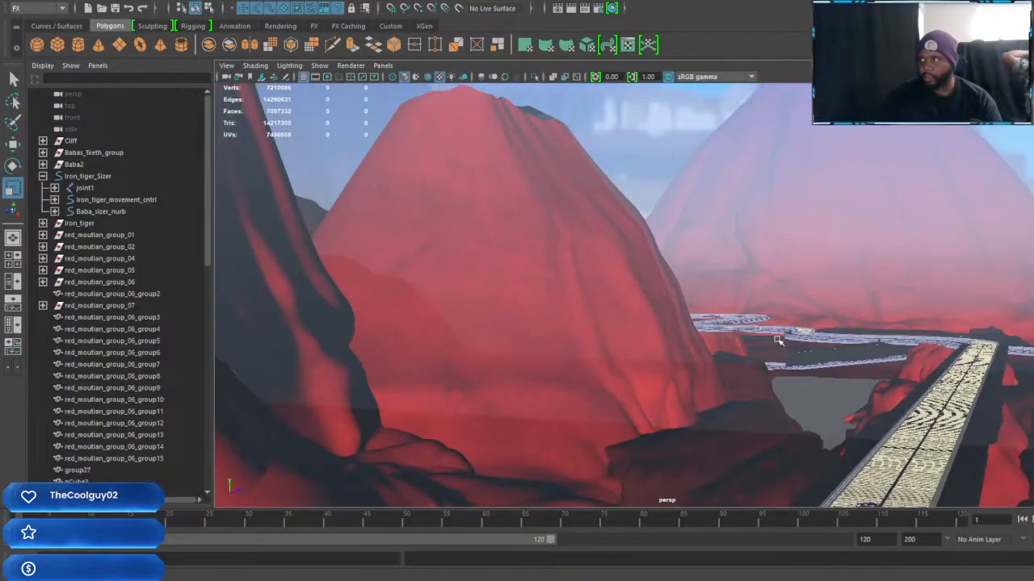
pyautogui.keyDown('alt'); pyautogui.moveTo(839, 409); pyautogui.dragTo(795, 327); pyautogui.keyUp('alt')
pyautogui.keyDown('alt'); pyautogui.moveTo(887, 382); pyautogui.dragTo(911, 384, button='right'); pyautogui.keyUp('alt')
pyautogui.keyDown('alt'); pyautogui.moveTo(911, 385); pyautogui.dragTo(820, 382); pyautogui.keyUp('alt')
pyautogui.keyDown('alt'); pyautogui.moveTo(819, 383); pyautogui.dragTo(838, 389, button='right'); pyautogui.keyUp('alt')
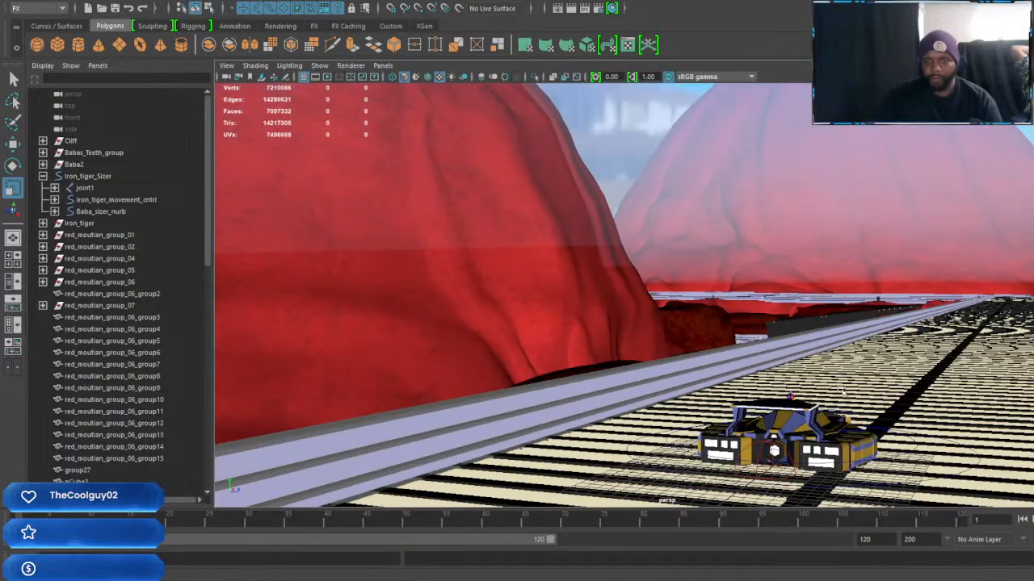
pyautogui.keyDown('alt'); pyautogui.moveTo(906, 432); pyautogui.dragTo(779, 339, button='middle'); pyautogui.keyUp('alt')
pyautogui.keyDown('alt'); pyautogui.moveTo(780, 339); pyautogui.dragTo(768, 296, button='right'); pyautogui.keyUp('alt')
pyautogui.keyDown('alt'); pyautogui.moveTo(767, 295); pyautogui.dragTo(794, 266, button='middle'); pyautogui.keyUp('alt')
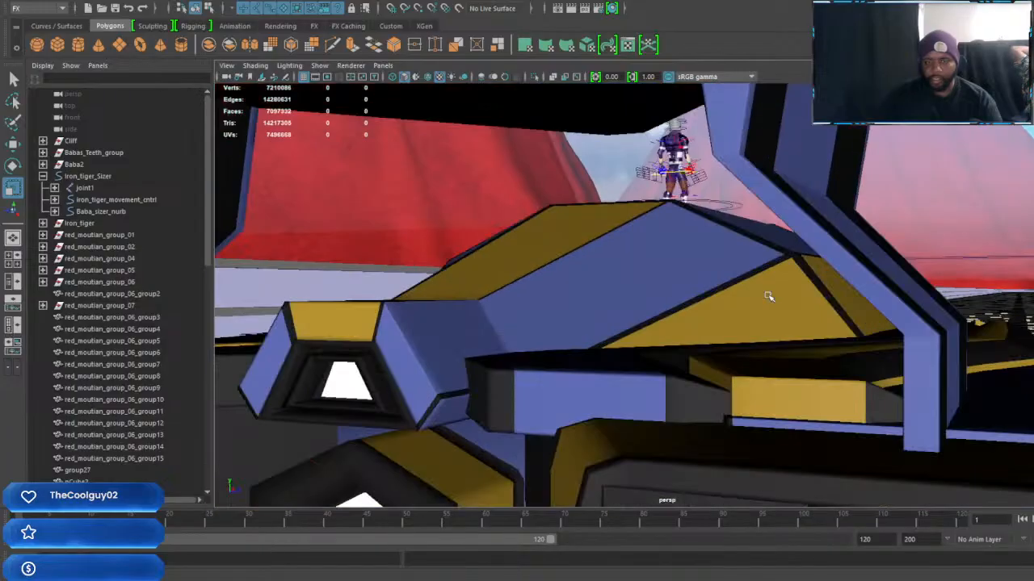
pyautogui.keyDown('alt'); pyautogui.moveTo(794, 267); pyautogui.dragTo(658, 354); pyautogui.keyUp('alt')
pyautogui.keyDown('alt'); pyautogui.moveTo(658, 353); pyautogui.dragTo(943, 322, button='middle'); pyautogui.keyUp('alt')
pyautogui.keyDown('alt'); pyautogui.moveTo(943, 322); pyautogui.dragTo(862, 342); pyautogui.keyUp('alt')
pyautogui.keyDown('alt'); pyautogui.moveTo(861, 342); pyautogui.dragTo(894, 333, button='middle'); pyautogui.keyUp('alt')
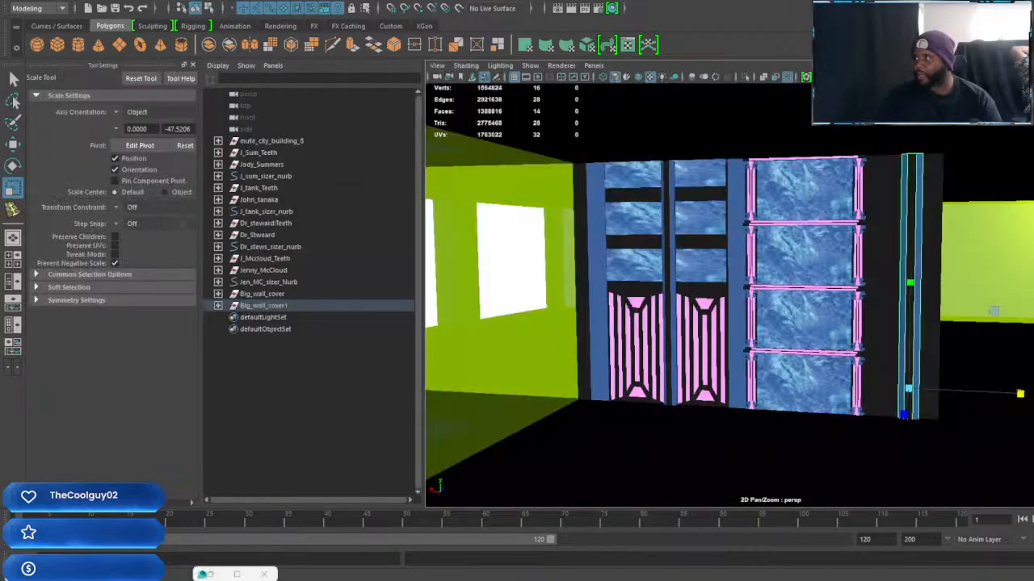
pyautogui.keyDown('alt'); pyautogui.moveTo(864, 357); pyautogui.dragTo(628, 375, button='middle'); pyautogui.keyUp('alt')
pyautogui.keyDown('alt'); pyautogui.moveTo(629, 375); pyautogui.dragTo(681, 362); pyautogui.keyUp('alt')
pyautogui.keyDown('alt'); pyautogui.moveTo(680, 362); pyautogui.dragTo(829, 360, button='middle'); pyautogui.keyUp('alt')
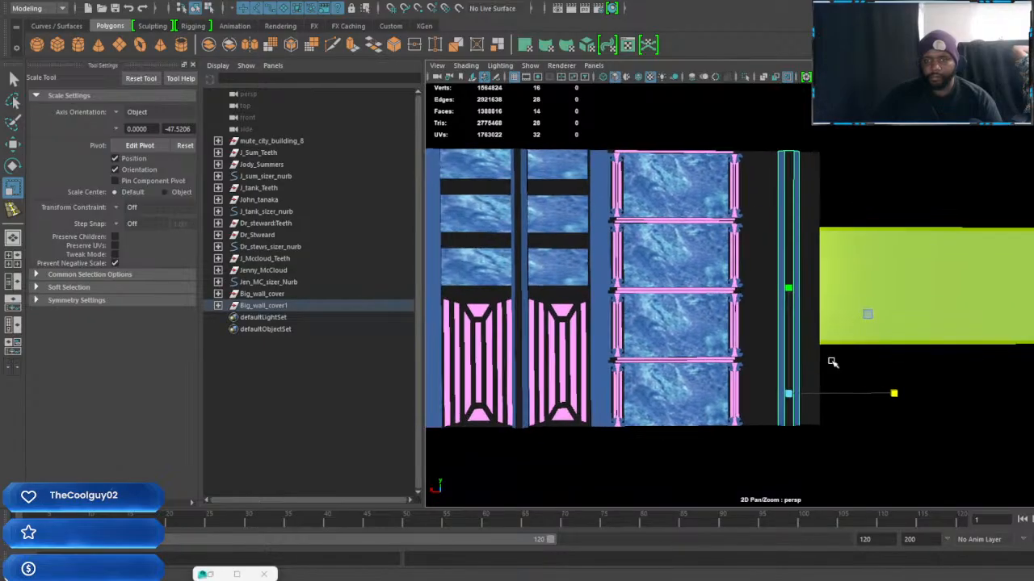
pyautogui.scroll(-4, 825, 362)
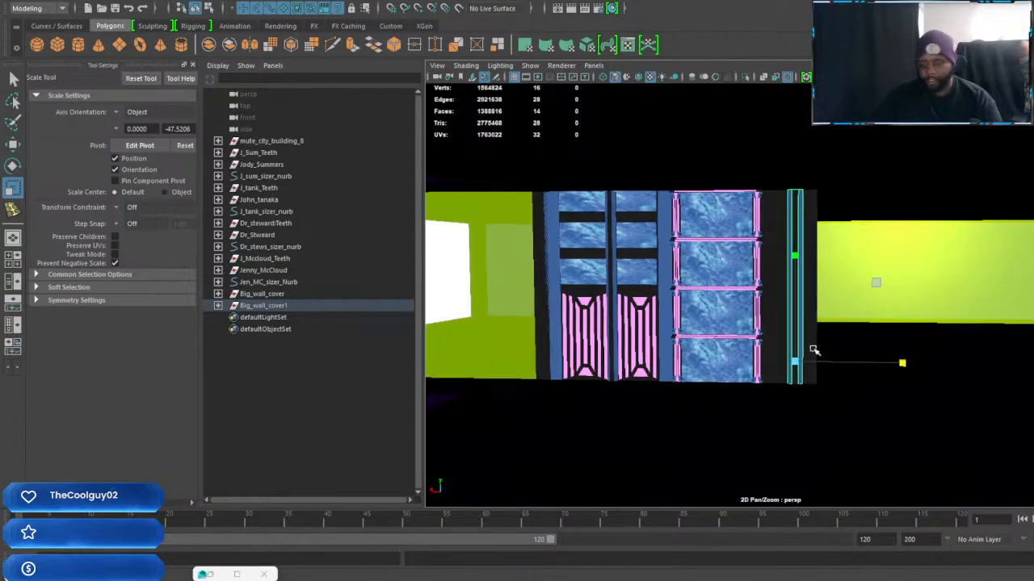
pyautogui.click(814, 350)
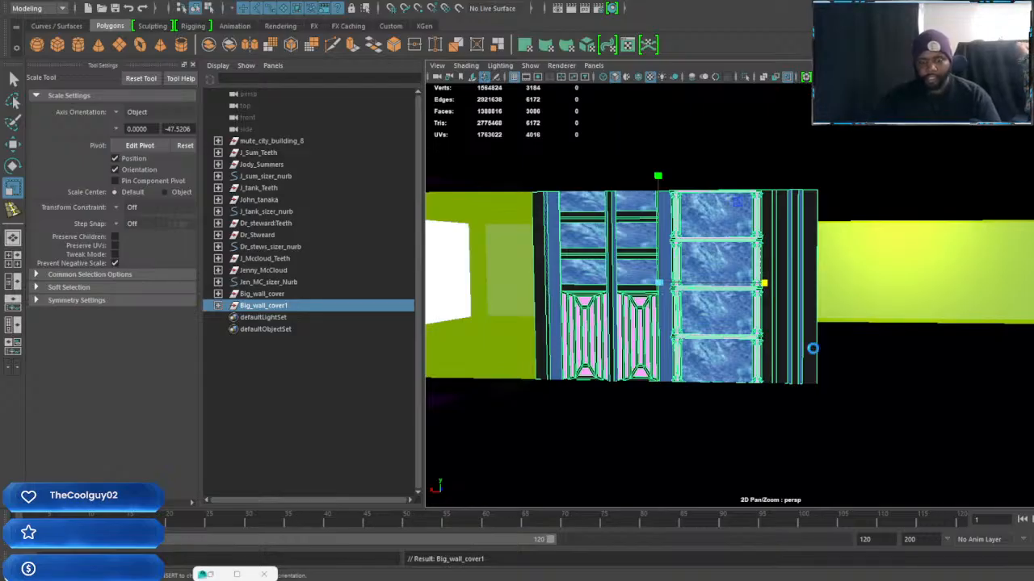
pyautogui.hotkey('ctrl', 'd')
pyautogui.press('w')
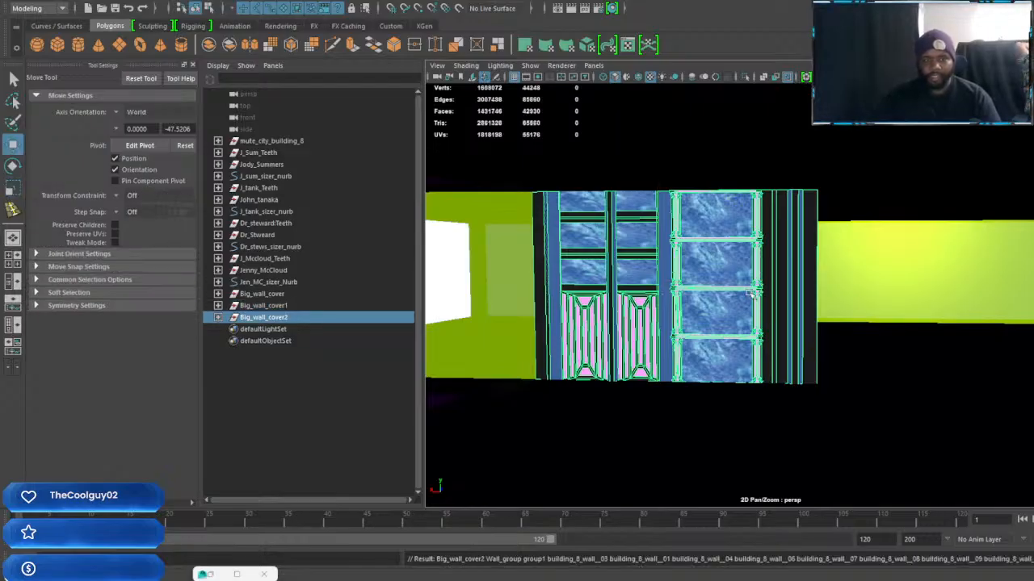
pyautogui.keyDown('alt'); pyautogui.moveTo(758, 339); pyautogui.dragTo(678, 348); pyautogui.keyUp('alt')
pyautogui.hotkey('ctrl', 'z')
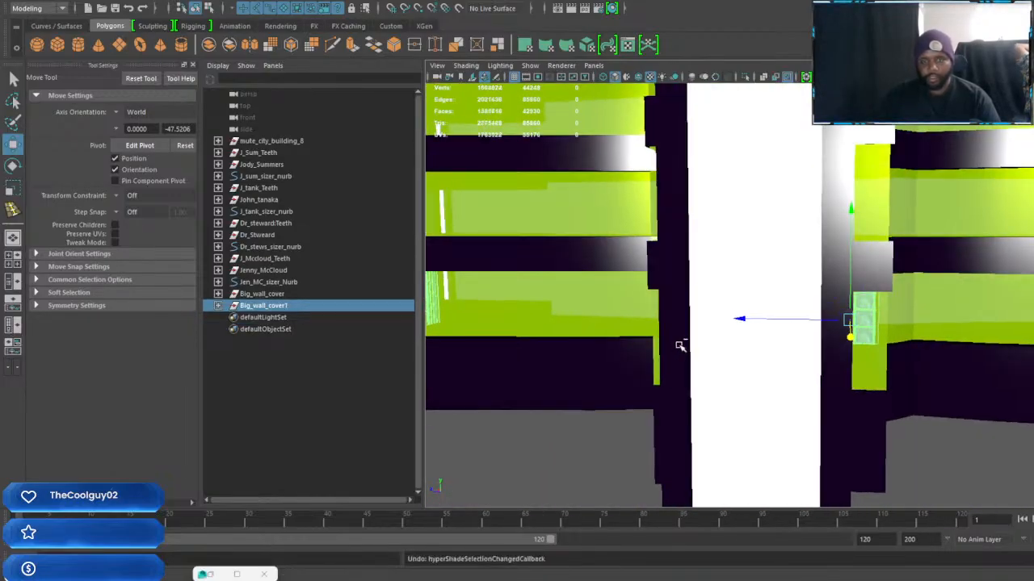
# Select the cabinet-and-shelf wall section in Big_wall_cover1 together with its end trim strip and the vertical divider between the cabinet doors
pyautogui.keyDown('alt'); pyautogui.moveTo(815, 359); pyautogui.dragTo(776, 325); pyautogui.keyUp('alt')
pyautogui.keyDown('alt'); pyautogui.moveTo(776, 324); pyautogui.dragTo(801, 347, button='middle'); pyautogui.keyUp('alt')
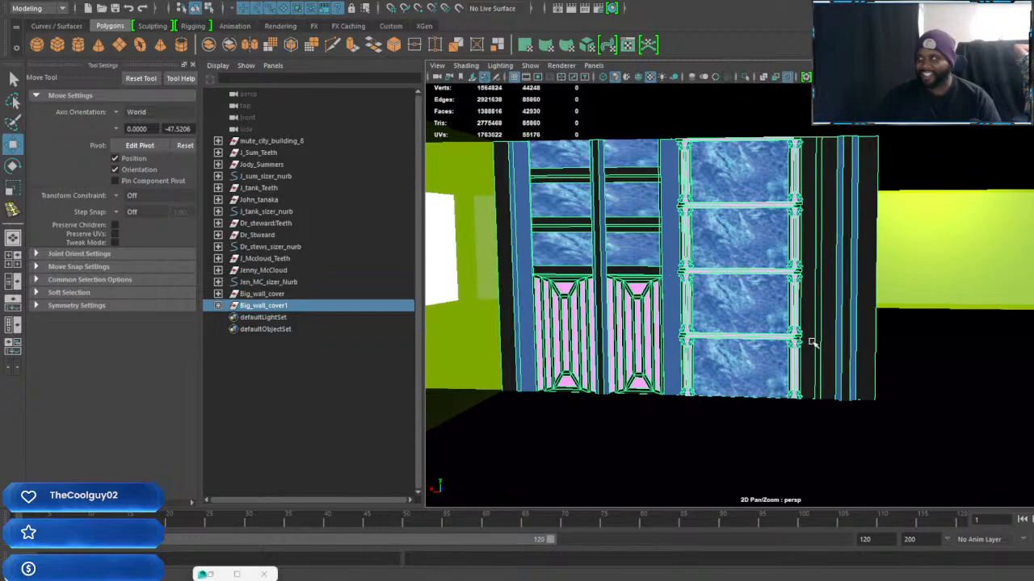
pyautogui.click(830, 324)
pyautogui.press('Up')
pyautogui.press('Up')
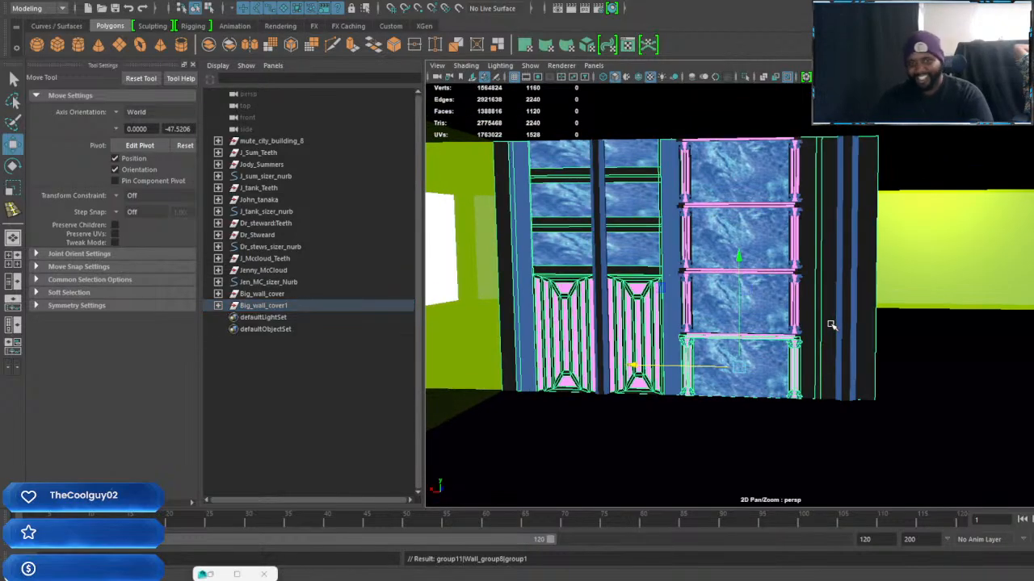
pyautogui.click(850, 320)
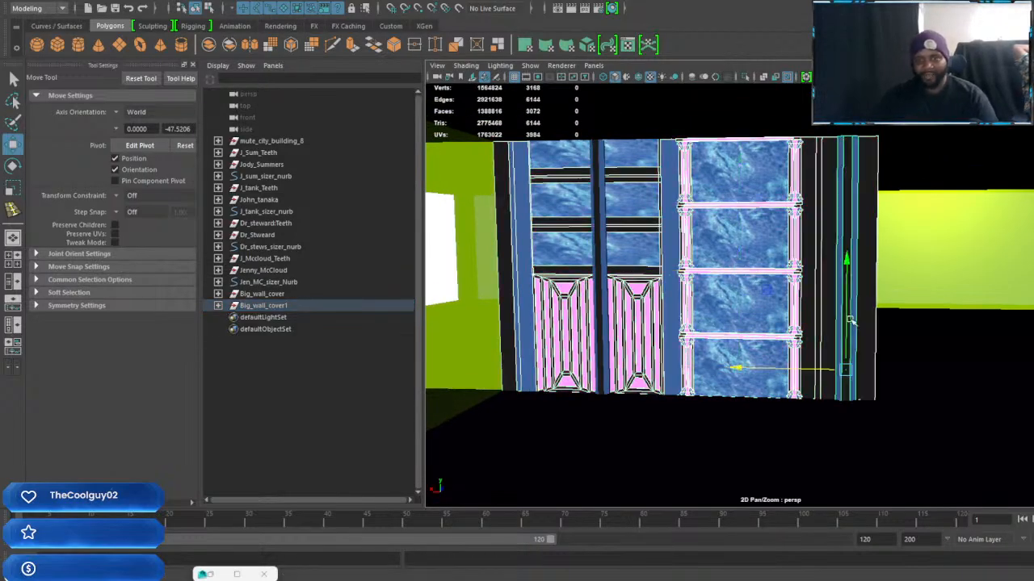
pyautogui.keyDown('alt'); pyautogui.moveTo(767, 334); pyautogui.dragTo(816, 338, button='middle'); pyautogui.keyUp('alt')
pyautogui.click(643, 255)
pyautogui.keyDown('alt'); pyautogui.moveTo(744, 351); pyautogui.dragTo(685, 336, button='middle'); pyautogui.keyUp('alt')
pyautogui.scroll(-2, 714, 324)
pyautogui.keyDown('alt'); pyautogui.moveTo(748, 311); pyautogui.dragTo(719, 324); pyautogui.keyUp('alt')
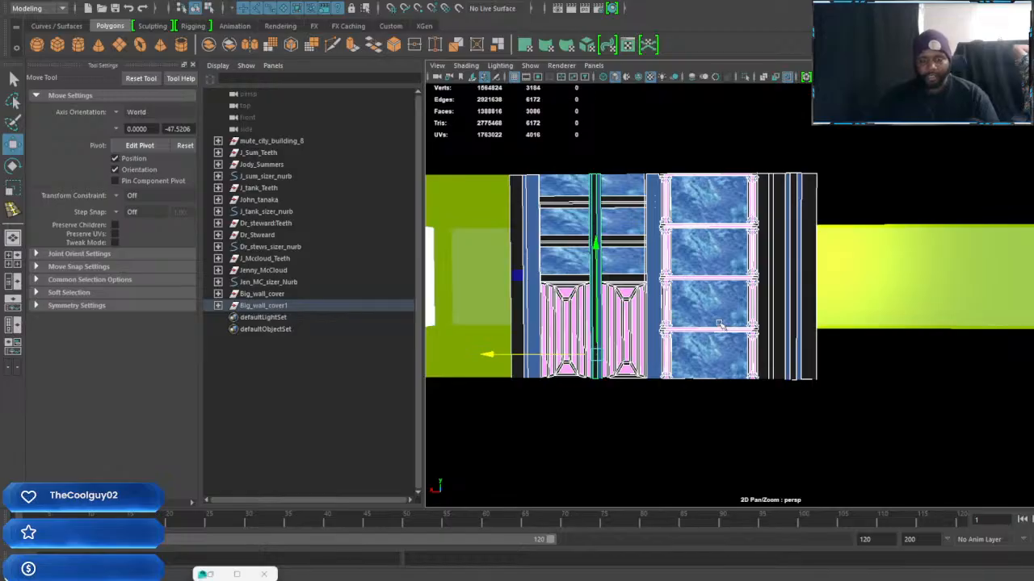
# Duplicate the selected wall pieces and move the copy along the X axis so it continues the original section
pyautogui.moveTo(491, 354); pyautogui.dragTo(568, 354)
pyautogui.hotkey('ctrl', 'z')
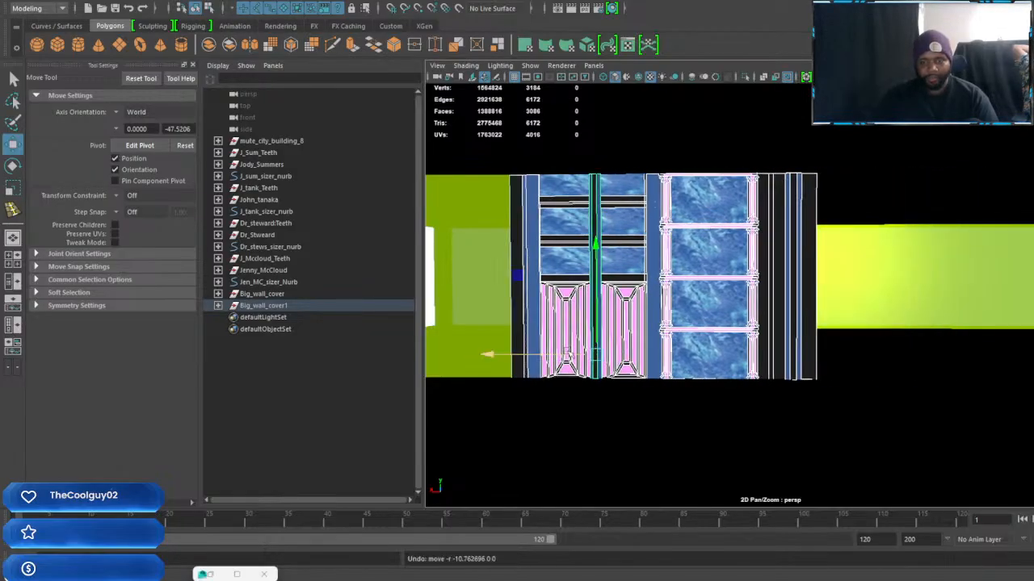
pyautogui.keyDown('alt'); pyautogui.moveTo(613, 354); pyautogui.dragTo(638, 363, button='middle'); pyautogui.keyUp('alt')
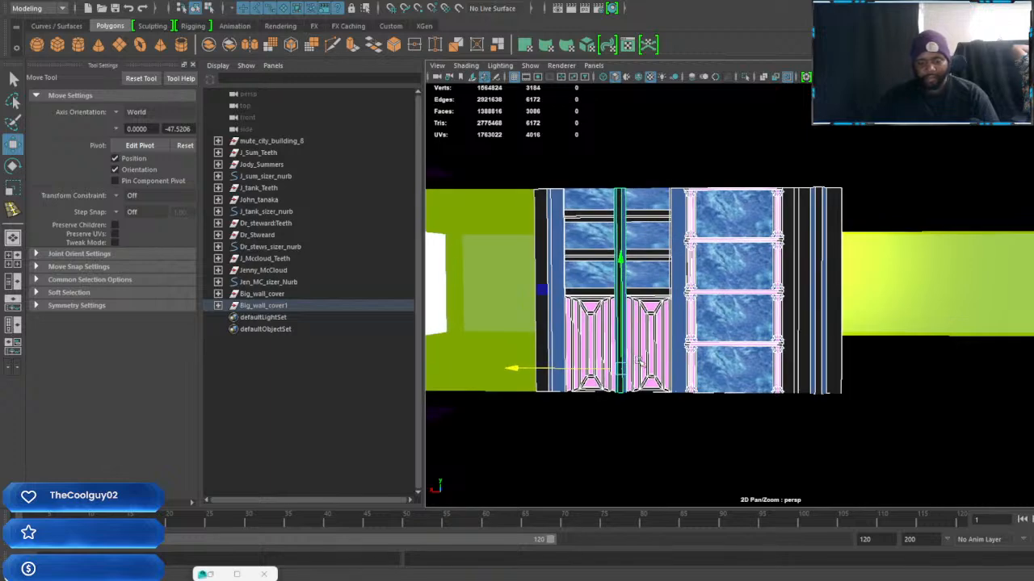
pyautogui.hotkey('ctrl', 'd')
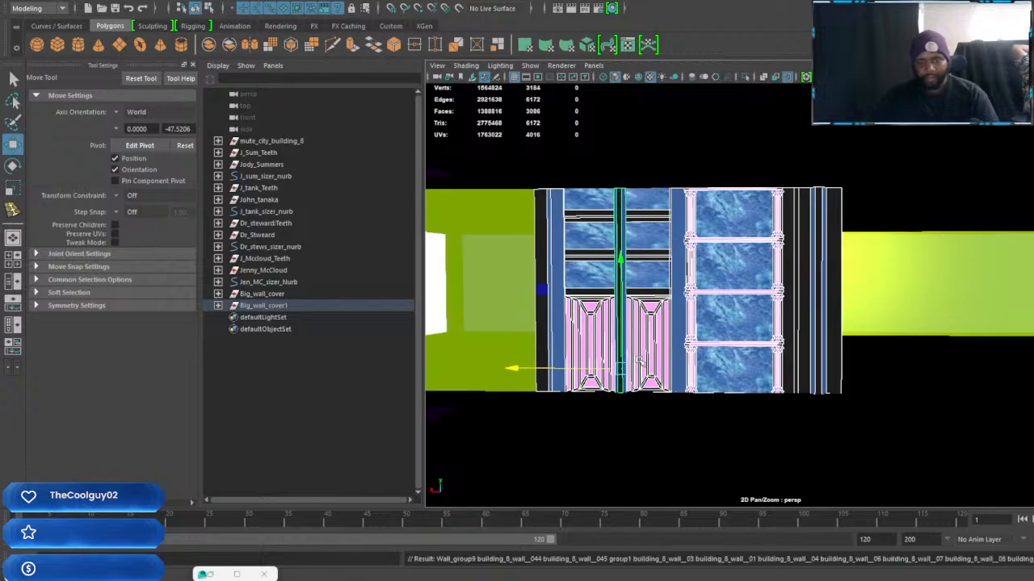
pyautogui.moveTo(510, 370); pyautogui.dragTo(797, 370)
pyautogui.keyDown('alt'); pyautogui.moveTo(798, 370); pyautogui.dragTo(656, 363, button='middle'); pyautogui.keyUp('alt')
pyautogui.keyDown('alt'); pyautogui.moveTo(656, 363); pyautogui.dragTo(762, 366); pyautogui.keyUp('alt')
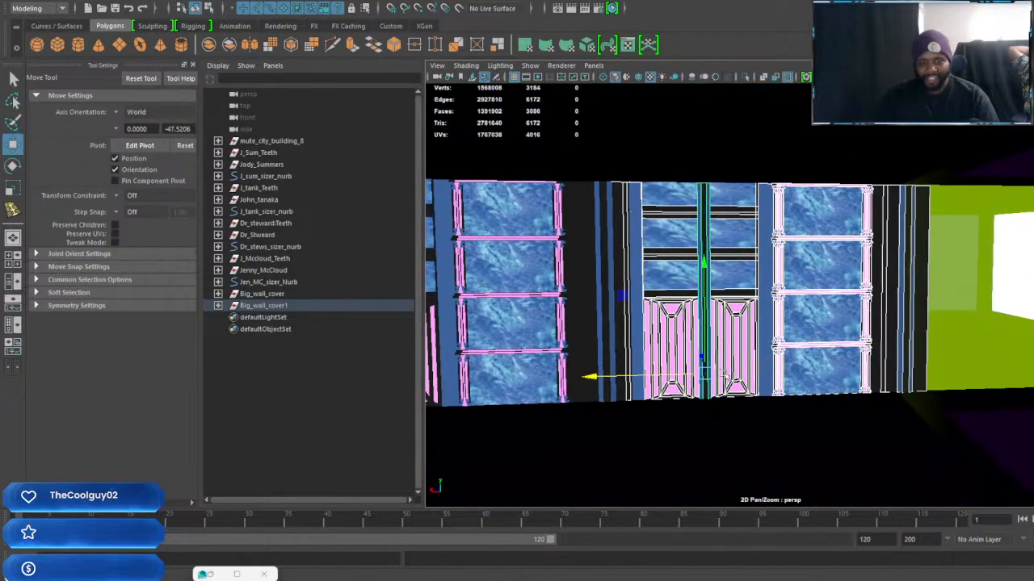
pyautogui.moveTo(590, 378); pyautogui.dragTo(562, 377)
# Delete the narrow trim strip at the seam between the two wall sections and select their shared parent group
pyautogui.click(607, 282)
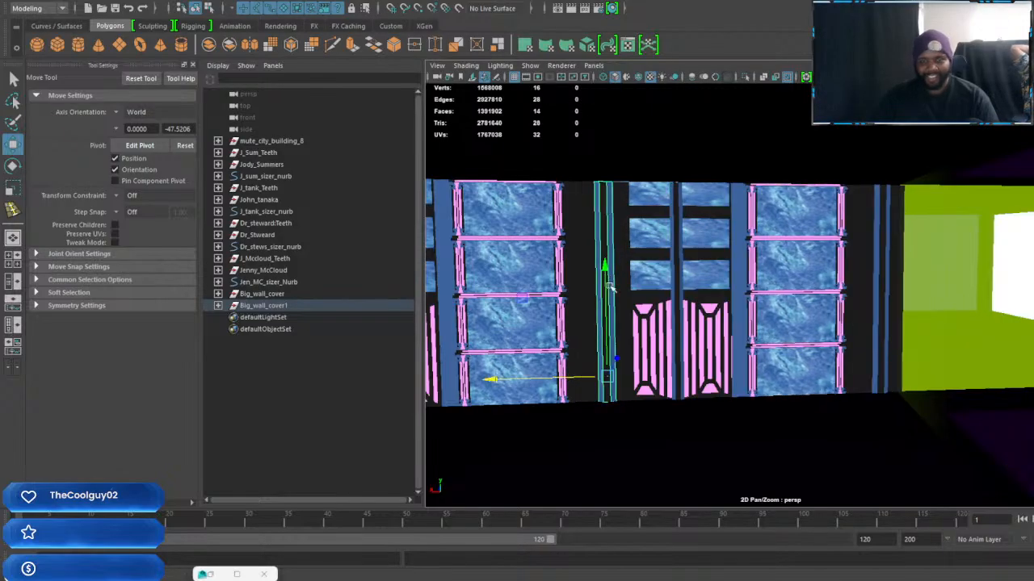
pyautogui.click(612, 288)
pyautogui.click(608, 294)
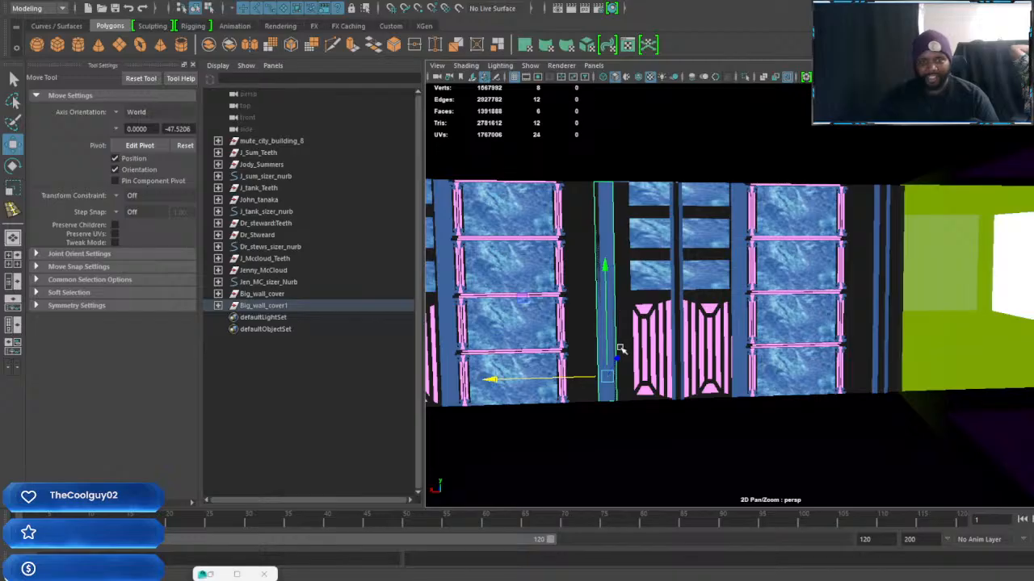
pyautogui.press('Up')
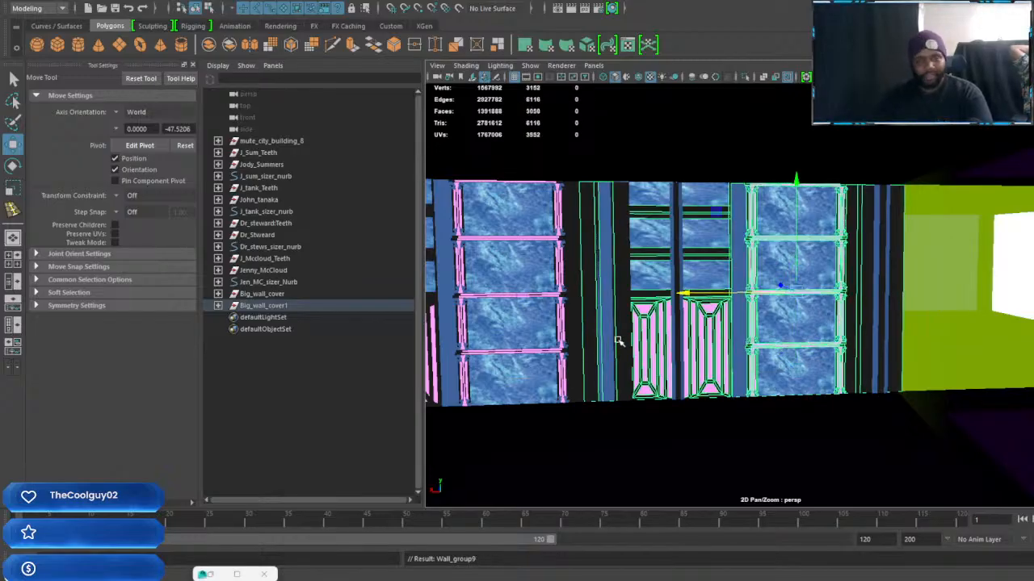
pyautogui.press('Up')
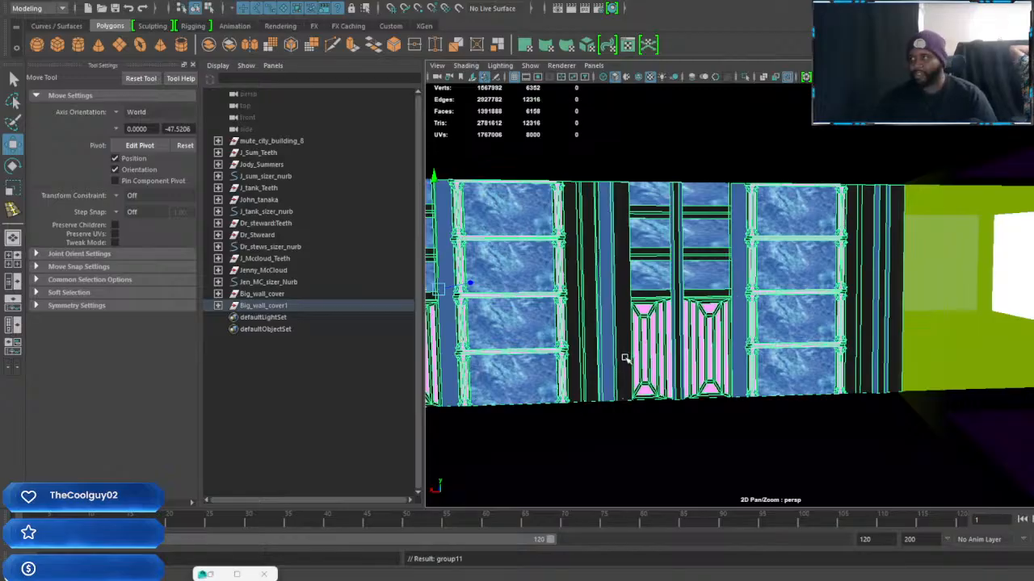
# Select the whole group9 wall assembly with the blue shelves, pink cabinet doors and ribbed panels
pyautogui.keyDown('alt'); pyautogui.moveTo(625, 358); pyautogui.dragTo(694, 348, button='middle'); pyautogui.keyUp('alt')
pyautogui.scroll(-5, 748, 385)
pyautogui.scroll(-3, 833, 395)
pyautogui.keyDown('alt'); pyautogui.moveTo(851, 402); pyautogui.dragTo(765, 350, button='middle'); pyautogui.keyUp('alt')
pyautogui.keyDown('alt'); pyautogui.moveTo(764, 351); pyautogui.dragTo(474, 342); pyautogui.keyUp('alt')
pyautogui.keyDown('alt'); pyautogui.moveTo(558, 335); pyautogui.dragTo(681, 343); pyautogui.keyUp('alt')
pyautogui.scroll(-3, 668, 342)
pyautogui.click(651, 297)
pyautogui.press('Up')
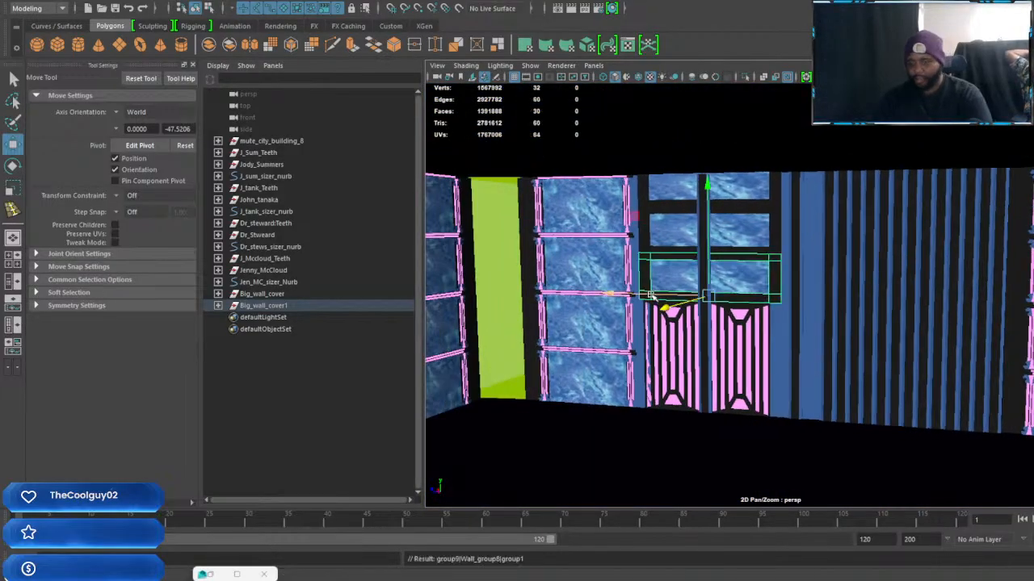
pyautogui.press('Up')
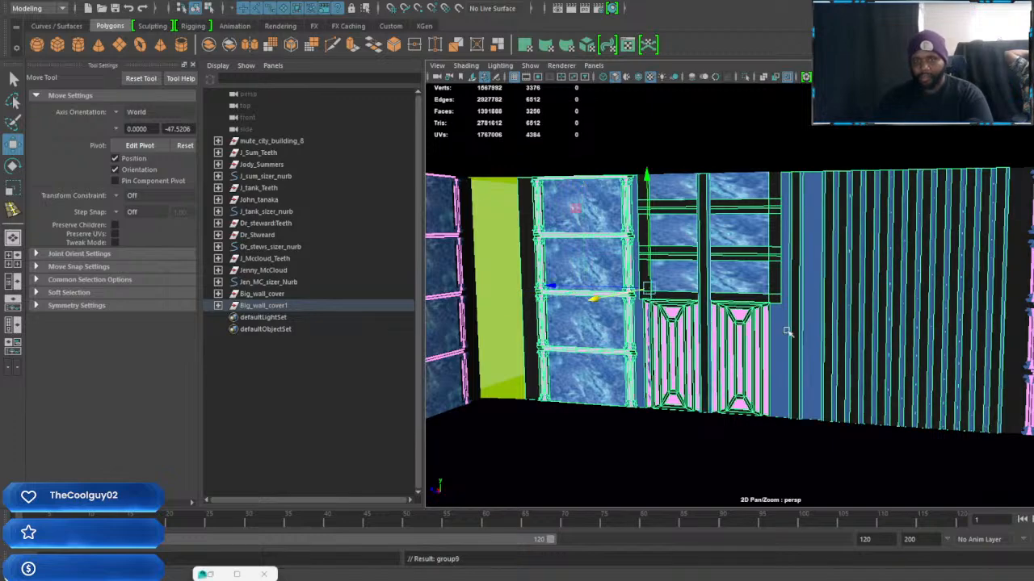
# Duplicate the group9 wall assembly and move the copy along the Z axis to extend the wall farther along the building
pyautogui.keyDown('alt'); pyautogui.moveTo(1005, 335); pyautogui.dragTo(975, 318); pyautogui.keyUp('alt')
pyautogui.keyDown('alt'); pyautogui.moveTo(742, 327); pyautogui.dragTo(890, 340, button='middle'); pyautogui.keyUp('alt')
pyautogui.keyDown('alt'); pyautogui.moveTo(890, 339); pyautogui.dragTo(823, 327, button='right'); pyautogui.keyUp('alt')
pyautogui.keyDown('alt'); pyautogui.moveTo(824, 328); pyautogui.dragTo(879, 278); pyautogui.keyUp('alt')
pyautogui.keyDown('alt'); pyautogui.moveTo(520, 312); pyautogui.dragTo(728, 344, button='middle'); pyautogui.keyUp('alt')
pyautogui.scroll(6, 644, 315)
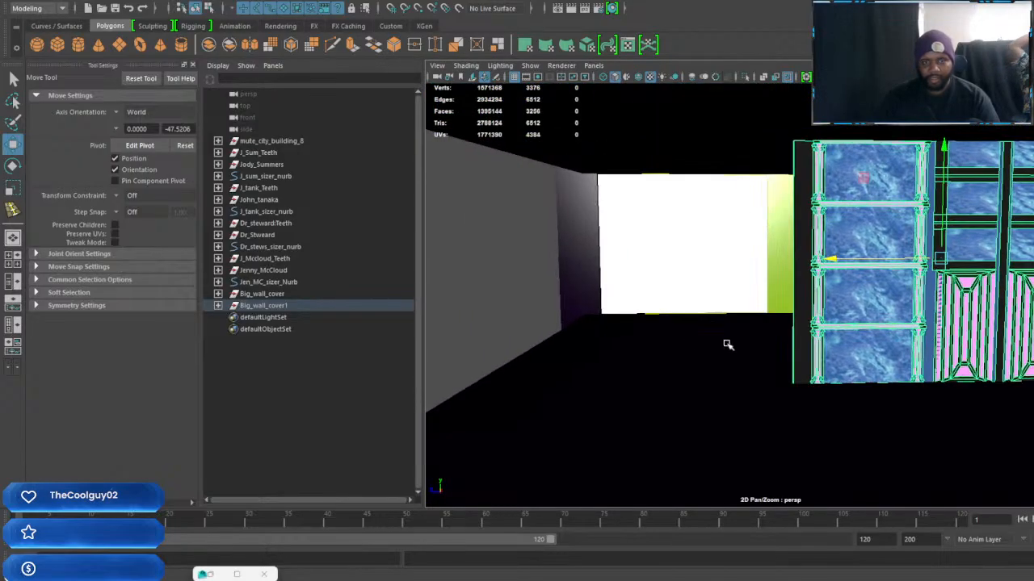
pyautogui.scroll(-3, 693, 313)
pyautogui.moveTo(759, 277); pyautogui.dragTo(629, 279)
pyautogui.keyDown('alt'); pyautogui.moveTo(629, 279); pyautogui.dragTo(523, 264); pyautogui.keyUp('alt')
pyautogui.keyDown('alt'); pyautogui.moveTo(709, 277); pyautogui.dragTo(724, 292); pyautogui.keyUp('alt')
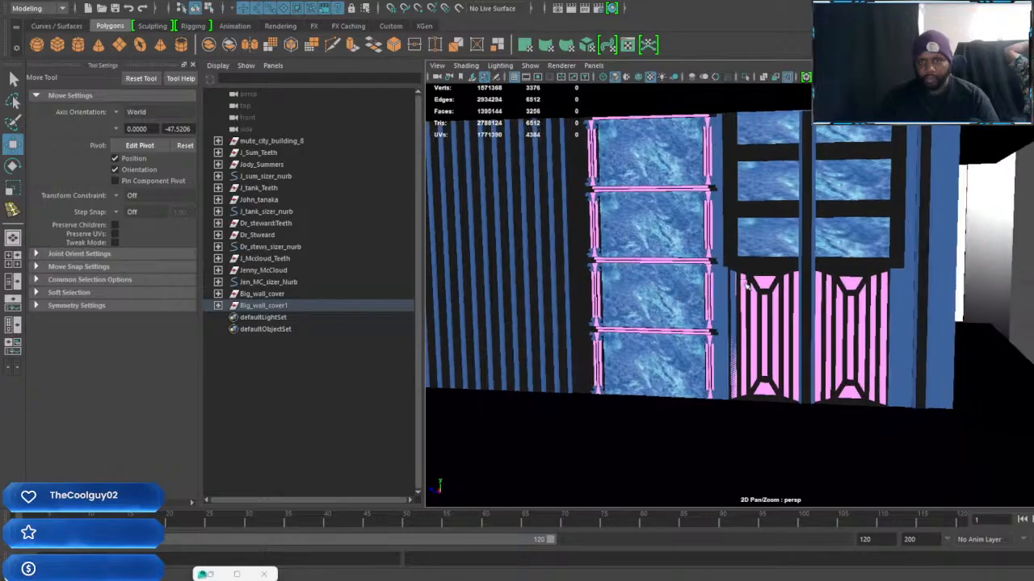
# Select the Wall_group8 cabinet-and-shelf section of group10 together with its vertical trim pieces
pyautogui.press('Up')
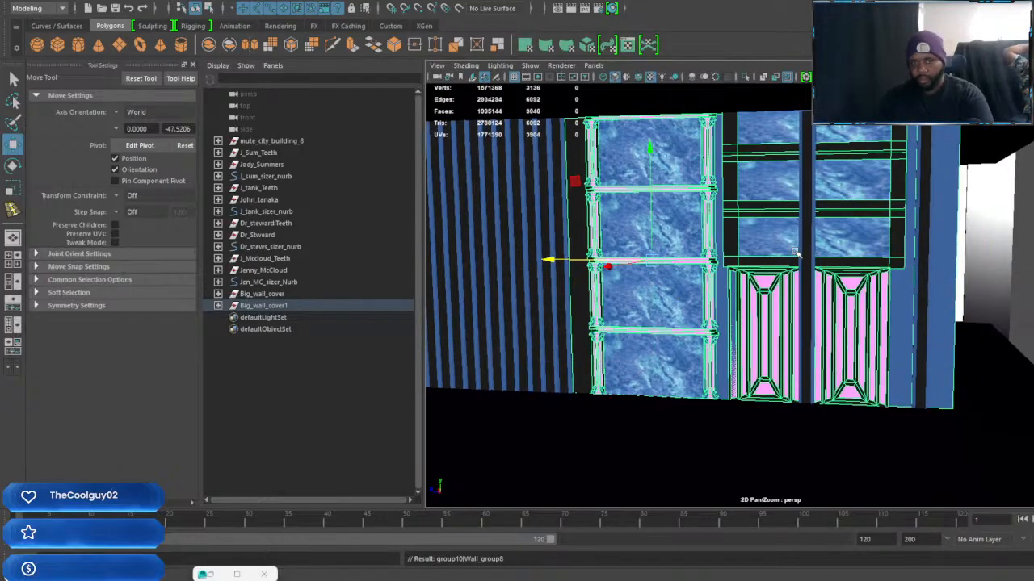
pyautogui.press('f')
pyautogui.press('[')
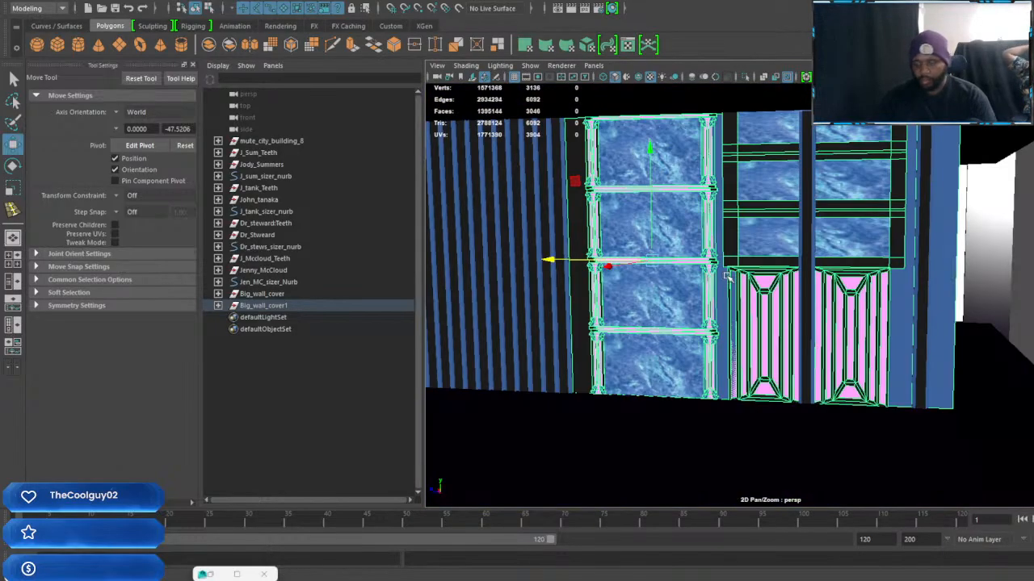
pyautogui.press('f')
pyautogui.keyDown('alt'); pyautogui.moveTo(723, 301); pyautogui.dragTo(845, 314); pyautogui.keyUp('alt')
pyautogui.scroll(-5, 846, 314)
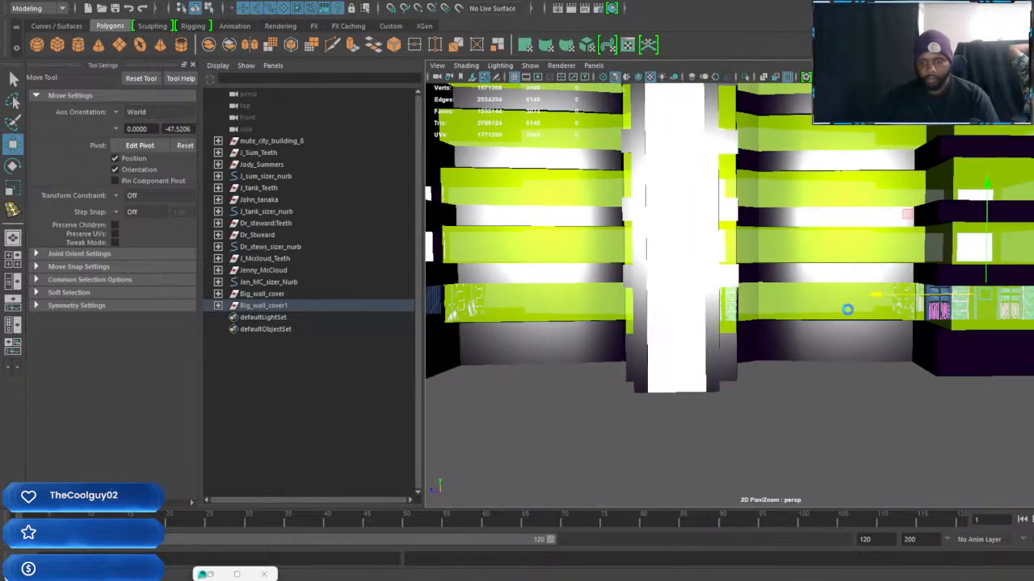
# Duplicate the selected cabinet-and-shelf section and move the copy along the Z axis until it sits beside the ribbed wall panels
pyautogui.keyDown('alt'); pyautogui.moveTo(855, 316); pyautogui.dragTo(926, 327, button='middle'); pyautogui.keyUp('alt')
pyautogui.moveTo(954, 309); pyautogui.dragTo(415, 305)
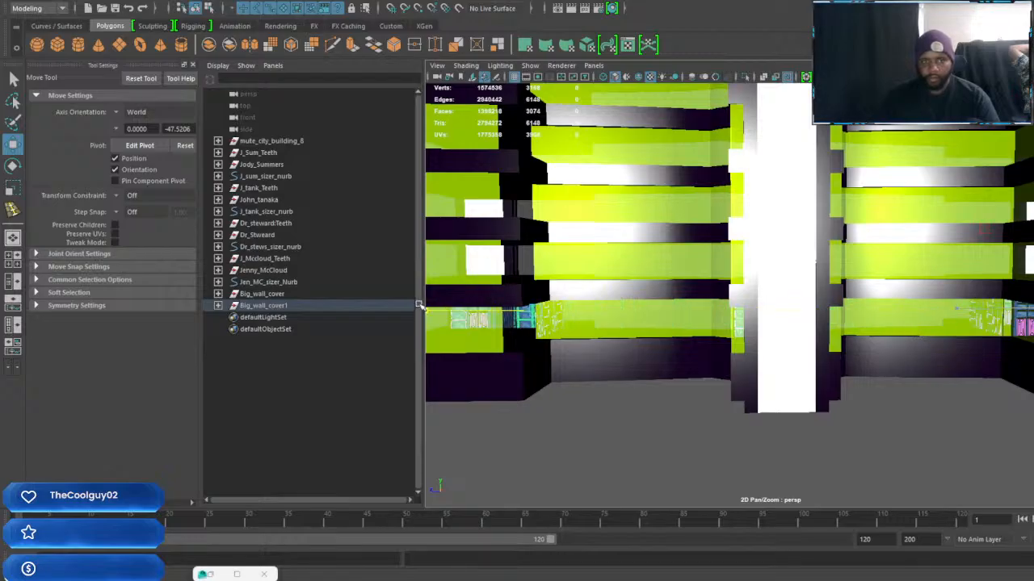
pyautogui.keyDown('alt'); pyautogui.moveTo(428, 310); pyautogui.dragTo(572, 325, button='middle'); pyautogui.keyUp('alt')
pyautogui.keyDown('alt'); pyautogui.moveTo(572, 325); pyautogui.dragTo(602, 323, button='right'); pyautogui.keyUp('alt')
pyautogui.keyDown('alt'); pyautogui.moveTo(602, 323); pyautogui.dragTo(662, 340, button='middle'); pyautogui.keyUp('alt')
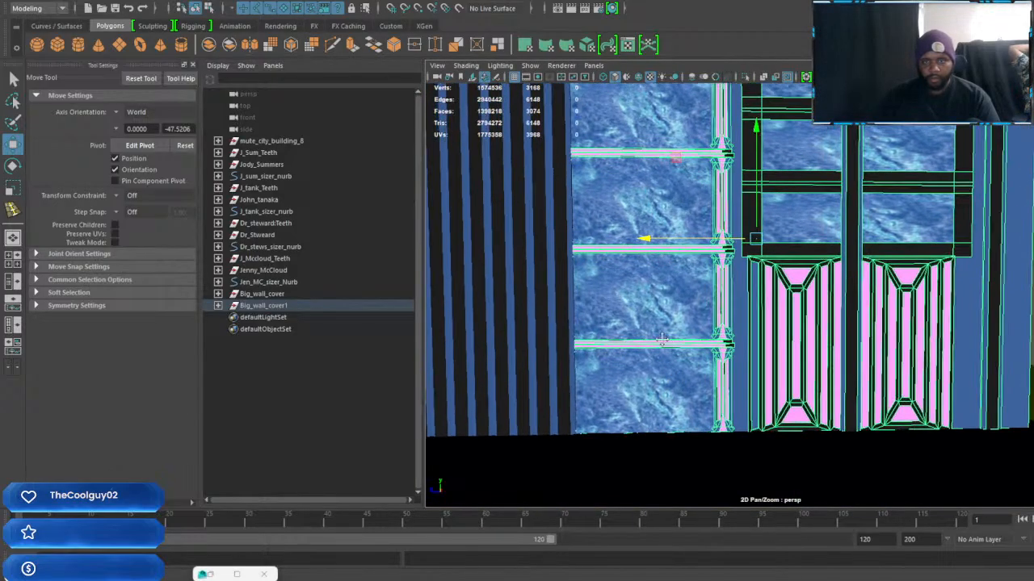
pyautogui.moveTo(663, 340)
pyautogui.keyDown('alt'); pyautogui.mouseDown(button='right')
pyautogui.moveTo(650, 335)
pyautogui.moveTo(671, 324)
pyautogui.mouseUp(button='right'); pyautogui.keyUp('alt')
pyautogui.moveTo(656, 265); pyautogui.dragTo(665, 266)
pyautogui.keyDown('alt'); pyautogui.moveTo(747, 325); pyautogui.dragTo(762, 325); pyautogui.keyUp('alt')
pyautogui.keyDown('alt'); pyautogui.moveTo(762, 325); pyautogui.dragTo(679, 323, button='middle'); pyautogui.keyUp('alt')
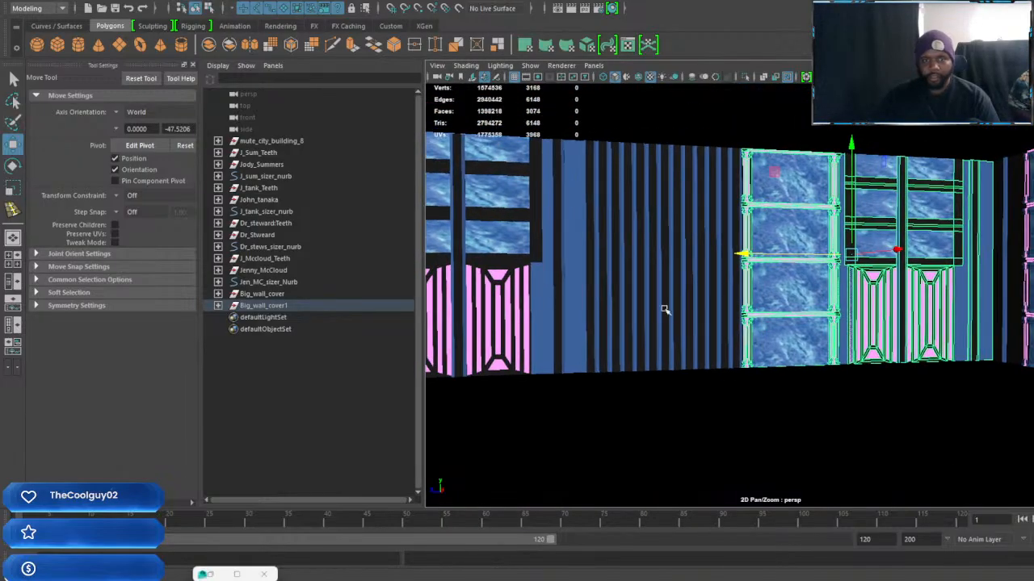
# Select all of Big_wall_cover1, check how its walls sit inside the building from outside, and clear the selection
pyautogui.click(664, 309)
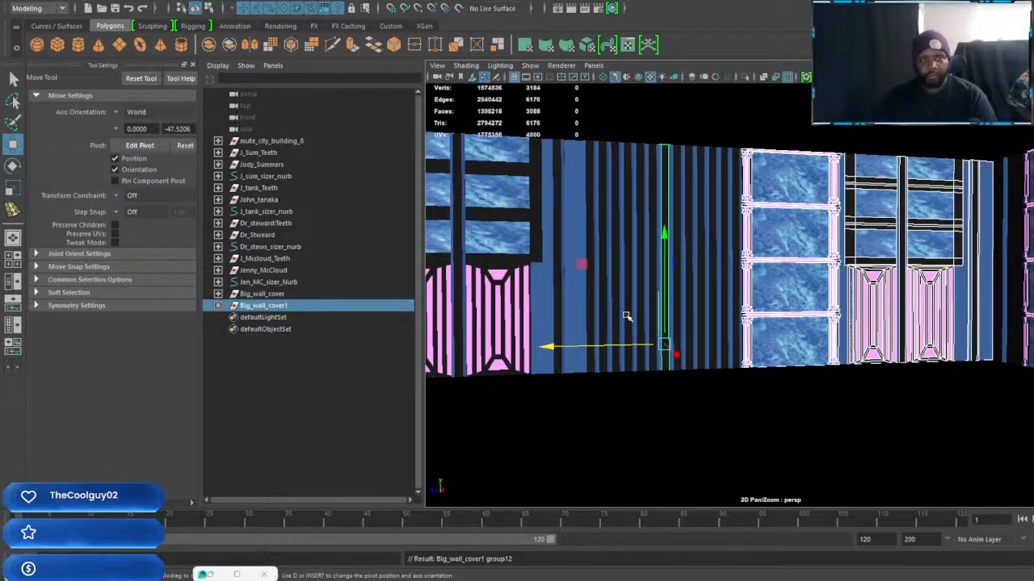
pyautogui.press('f')
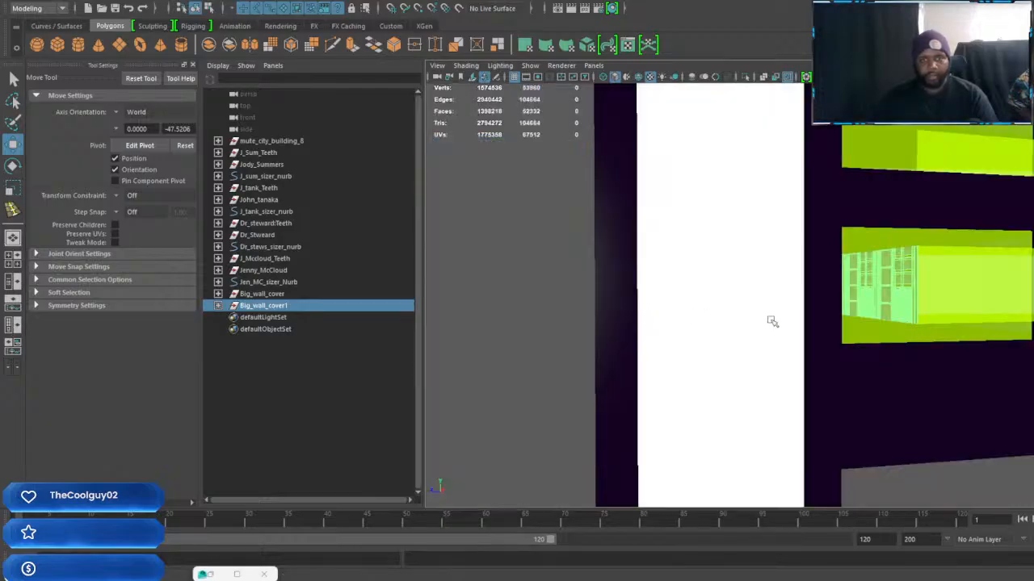
pyautogui.scroll(3, 796, 324)
pyautogui.scroll(-3, 796, 326)
pyautogui.keyDown('alt'); pyautogui.moveTo(796, 326); pyautogui.dragTo(703, 397); pyautogui.keyUp('alt')
pyautogui.click(701, 397)
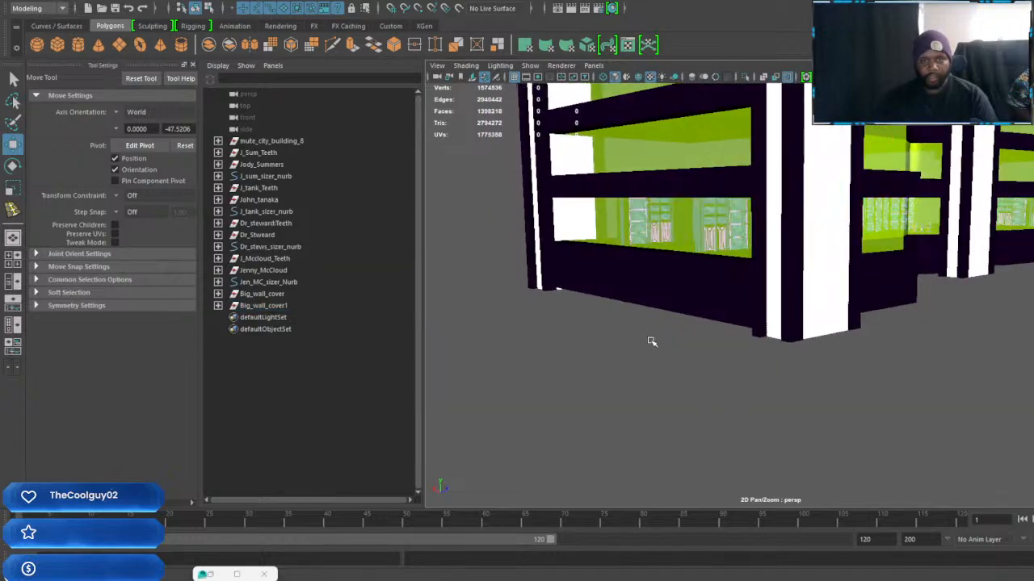
# Select the complete Big_wall_cover1 group by way of its pink cabinet doors inside the building
pyautogui.scroll(6, 748, 380)
pyautogui.keyDown('alt'); pyautogui.moveTo(780, 300); pyautogui.dragTo(820, 341, button='middle'); pyautogui.keyUp('alt')
pyautogui.scroll(5, 794, 388)
pyautogui.keyDown('alt'); pyautogui.moveTo(794, 387); pyautogui.dragTo(847, 379); pyautogui.keyUp('alt')
pyautogui.keyDown('alt'); pyautogui.moveTo(920, 376); pyautogui.dragTo(607, 373, button='middle'); pyautogui.keyUp('alt')
pyautogui.keyDown('alt'); pyautogui.moveTo(793, 357); pyautogui.dragTo(710, 389, button='middle'); pyautogui.keyUp('alt')
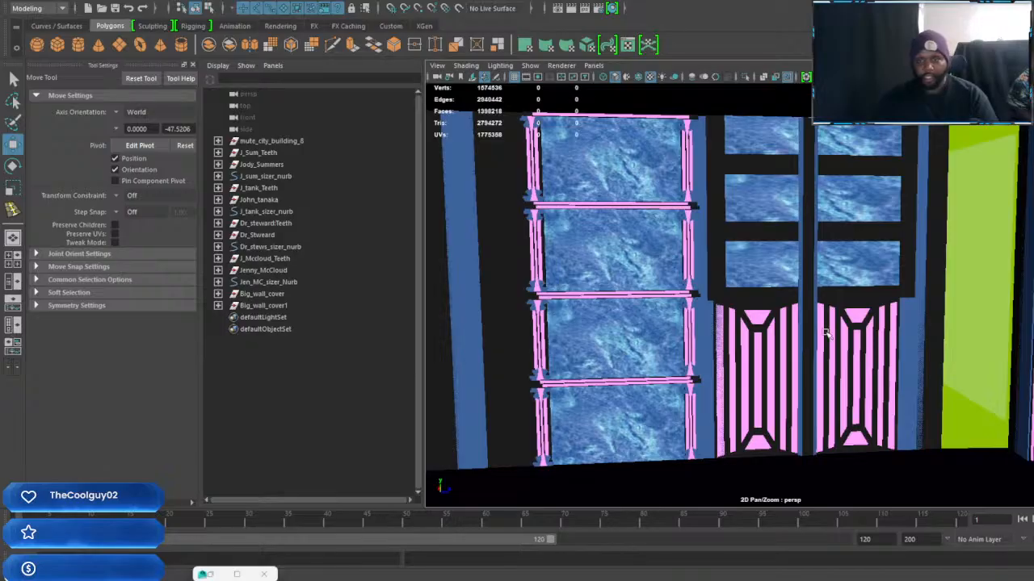
pyautogui.click(825, 335)
pyautogui.press('Up')
pyautogui.press('Up')
pyautogui.press('Up')
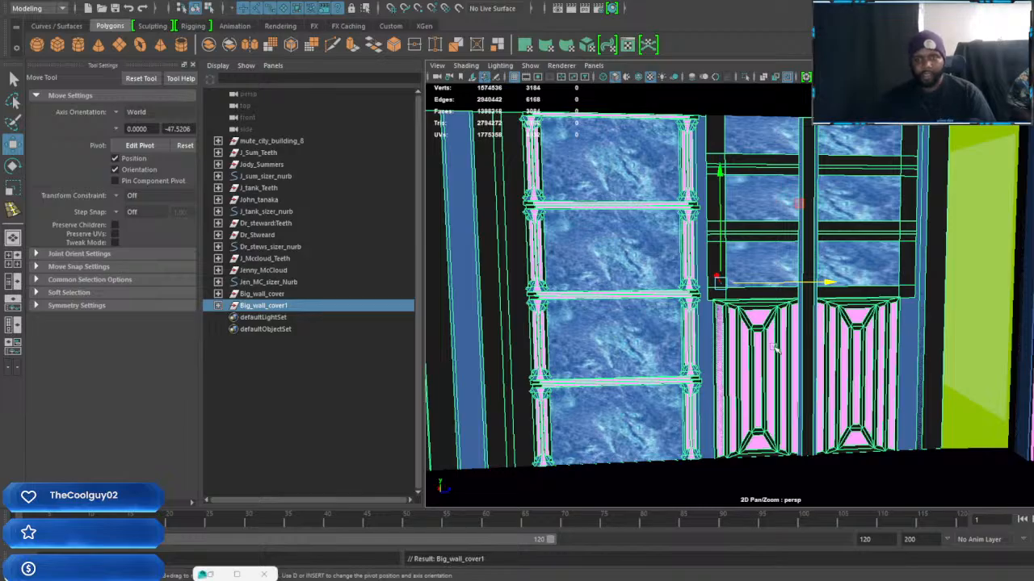
# Select the group8 wall section, with its shelves and cabinets, by way of one of its pink cabinet doors
pyautogui.keyDown('alt'); pyautogui.moveTo(772, 347); pyautogui.dragTo(774, 347, button='middle'); pyautogui.keyUp('alt')
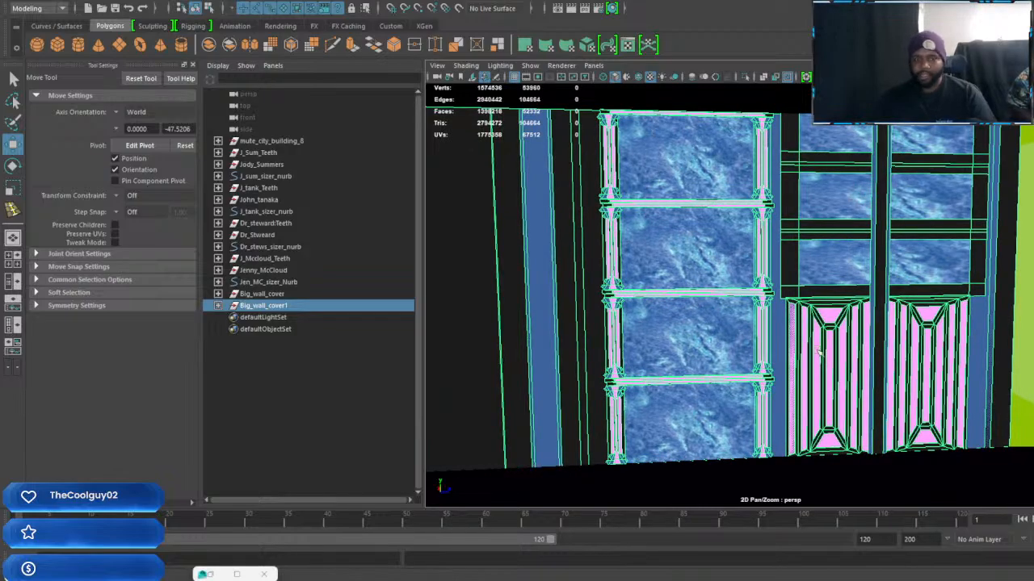
pyautogui.keyDown('alt'); pyautogui.moveTo(892, 327); pyautogui.dragTo(869, 345, button='middle'); pyautogui.keyUp('alt')
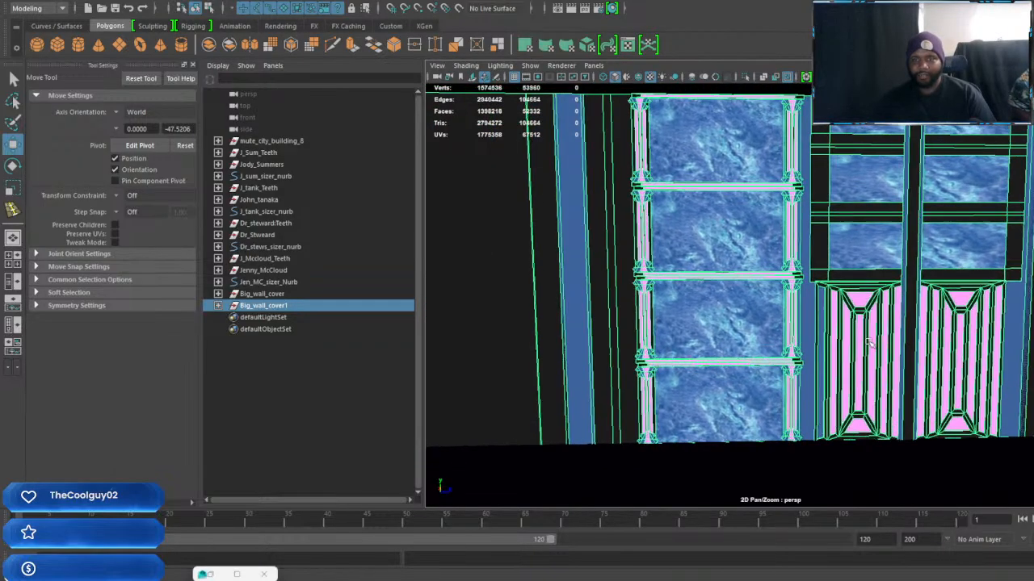
pyautogui.click(893, 313)
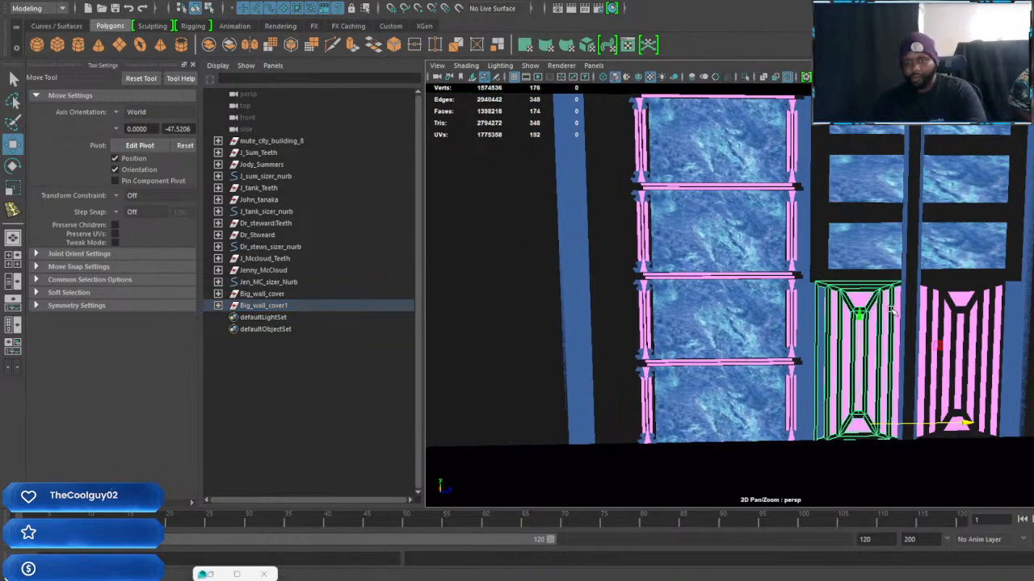
pyautogui.press('Up')
pyautogui.press('Up')
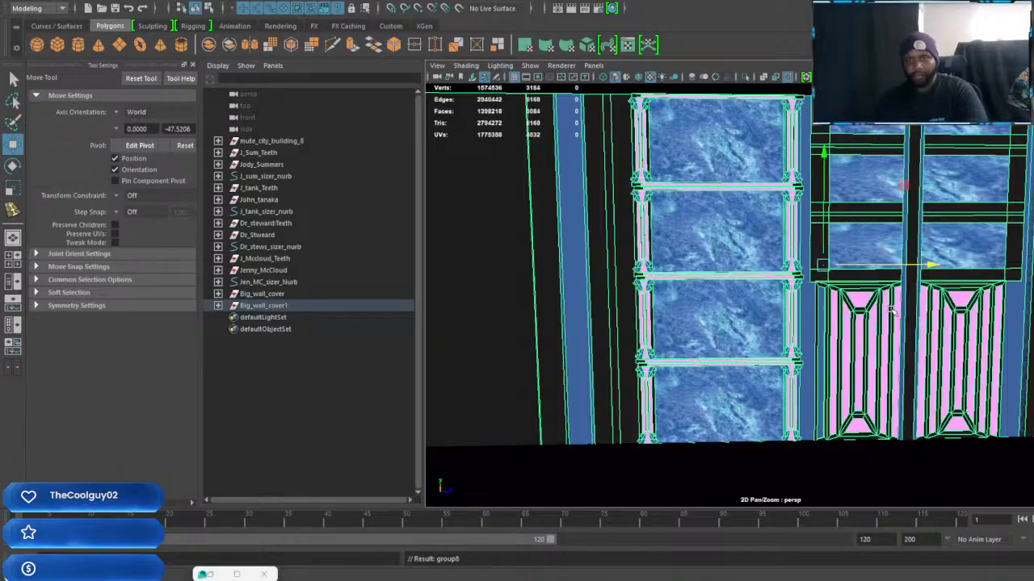
# Duplicate the group8 wall section and slide the copy sideways along the building floor toward the next stretch of wall
pyautogui.keyDown('alt'); pyautogui.moveTo(887, 299); pyautogui.dragTo(979, 285, button='middle'); pyautogui.keyUp('alt')
pyautogui.moveTo(866, 291)
pyautogui.keyDown('alt'); pyautogui.mouseDown()
pyautogui.moveTo(877, 290)
pyautogui.moveTo(857, 286)
pyautogui.mouseUp(); pyautogui.keyUp('alt')
pyautogui.keyDown('alt'); pyautogui.moveTo(730, 300); pyautogui.dragTo(643, 330, button='middle'); pyautogui.keyUp('alt')
pyautogui.keyDown('alt'); pyautogui.moveTo(746, 331); pyautogui.dragTo(882, 350); pyautogui.keyUp('alt')
pyautogui.keyDown('alt'); pyautogui.moveTo(882, 350); pyautogui.dragTo(766, 355, button='middle'); pyautogui.keyUp('alt')
pyautogui.keyDown('alt'); pyautogui.moveTo(931, 334); pyautogui.dragTo(847, 346, button='middle'); pyautogui.keyUp('alt')
pyautogui.moveTo(693, 302); pyautogui.dragTo(1033, 301)
pyautogui.keyDown('alt'); pyautogui.moveTo(933, 357); pyautogui.dragTo(797, 357, button='middle'); pyautogui.keyUp('alt')
pyautogui.scroll(-3, 641, 335)
pyautogui.scroll(-8, 828, 360)
pyautogui.keyDown('alt'); pyautogui.moveTo(797, 357); pyautogui.dragTo(781, 356); pyautogui.keyUp('alt')
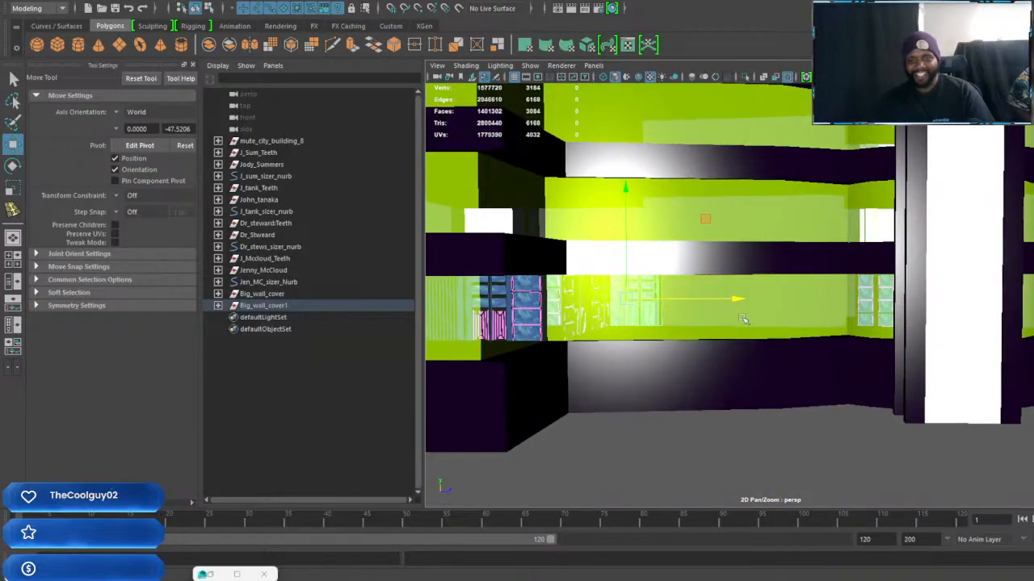
pyautogui.moveTo(1027, 299); pyautogui.dragTo(1033, 300)
pyautogui.keyDown('alt'); pyautogui.moveTo(1032, 320); pyautogui.dragTo(730, 350, button='middle'); pyautogui.keyUp('alt')
# Fine-position the duplicated wall section inside the building and check its fit against the neighbouring walls
pyautogui.scroll(4, 787, 339)
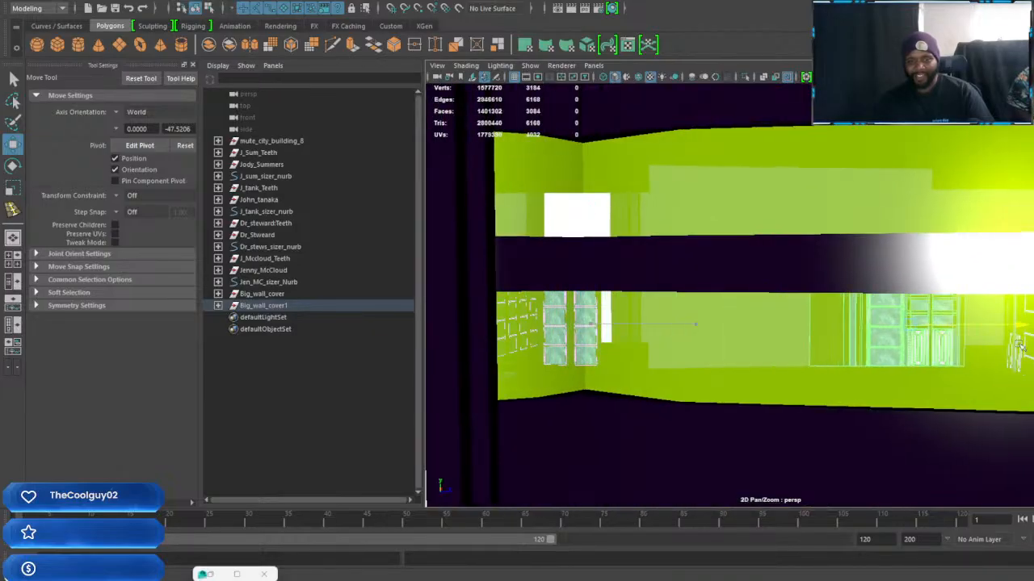
pyautogui.scroll(8, 743, 325)
pyautogui.keyDown('alt'); pyautogui.moveTo(981, 323); pyautogui.dragTo(762, 354, button='middle'); pyautogui.keyUp('alt')
pyautogui.moveTo(531, 305); pyautogui.dragTo(988, 354)
pyautogui.keyDown('alt'); pyautogui.moveTo(851, 399); pyautogui.dragTo(971, 374, button='middle'); pyautogui.keyUp('alt')
pyautogui.keyDown('alt'); pyautogui.moveTo(971, 373); pyautogui.dragTo(904, 376, button='right'); pyautogui.keyUp('alt')
pyautogui.keyDown('alt'); pyautogui.moveTo(905, 375); pyautogui.dragTo(966, 377, button='middle'); pyautogui.keyUp('alt')
pyautogui.keyDown('alt'); pyautogui.moveTo(966, 377); pyautogui.dragTo(992, 339); pyautogui.keyUp('alt')
pyautogui.keyDown('alt'); pyautogui.moveTo(992, 339); pyautogui.dragTo(525, 343, button='right'); pyautogui.keyUp('alt')
# Select the group7 shelf-and-cabinet wall section and inspect the gap beside it
pyautogui.keyDown('alt'); pyautogui.moveTo(1026, 346); pyautogui.dragTo(980, 363, button='middle'); pyautogui.keyUp('alt')
pyautogui.press('Up')
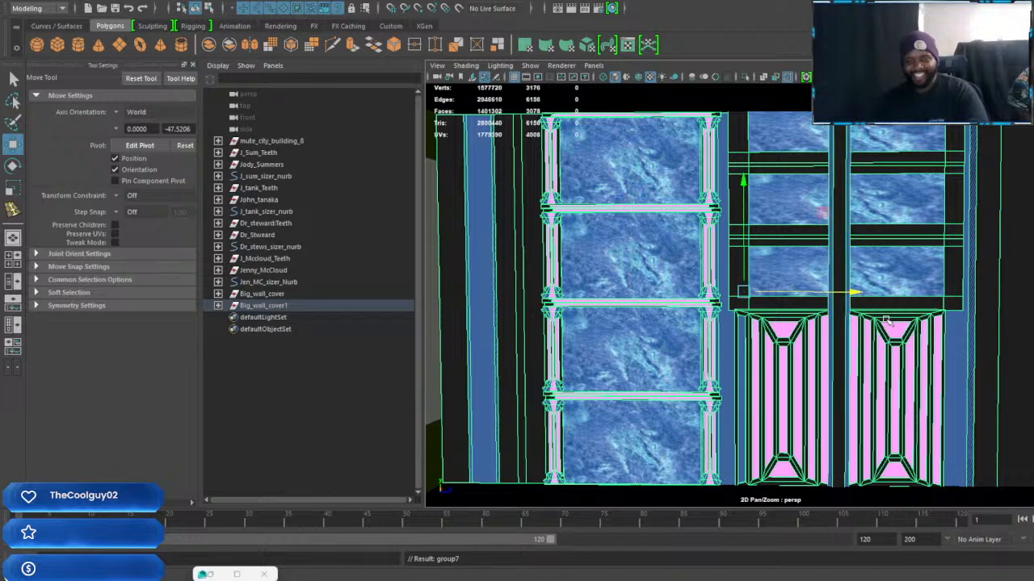
pyautogui.scroll(5, 905, 288)
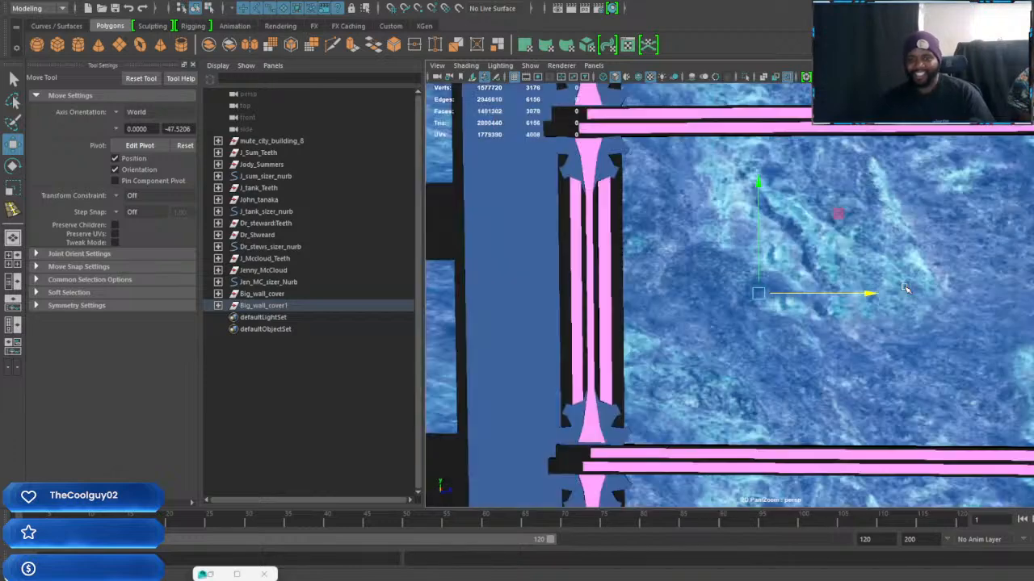
pyautogui.scroll(-5, 905, 288)
pyautogui.scroll(5, 816, 304)
pyautogui.keyDown('alt'); pyautogui.moveTo(956, 321); pyautogui.dragTo(831, 325, button='middle'); pyautogui.keyUp('alt')
pyautogui.scroll(-5, 817, 306)
pyautogui.scroll(3, 827, 309)
pyautogui.scroll(-5, 828, 309)
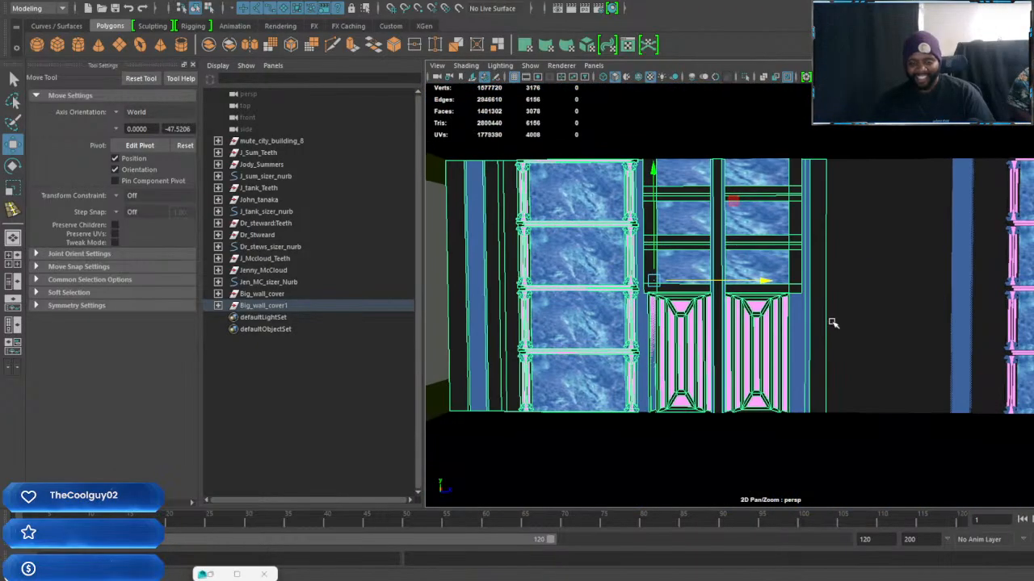
# Duplicate the group7 wall section and move the copy sideways along the building's interior
pyautogui.hotkey('ctrl', 'd')
pyautogui.moveTo(760, 283); pyautogui.dragTo(1033, 287)
pyautogui.scroll(3, 989, 363)
pyautogui.keyDown('alt'); pyautogui.moveTo(988, 367); pyautogui.dragTo(578, 327, button='middle'); pyautogui.keyUp('alt')
pyautogui.scroll(-8, 578, 327)
pyautogui.keyDown('alt'); pyautogui.moveTo(921, 334); pyautogui.dragTo(532, 305, button='middle'); pyautogui.keyUp('alt')
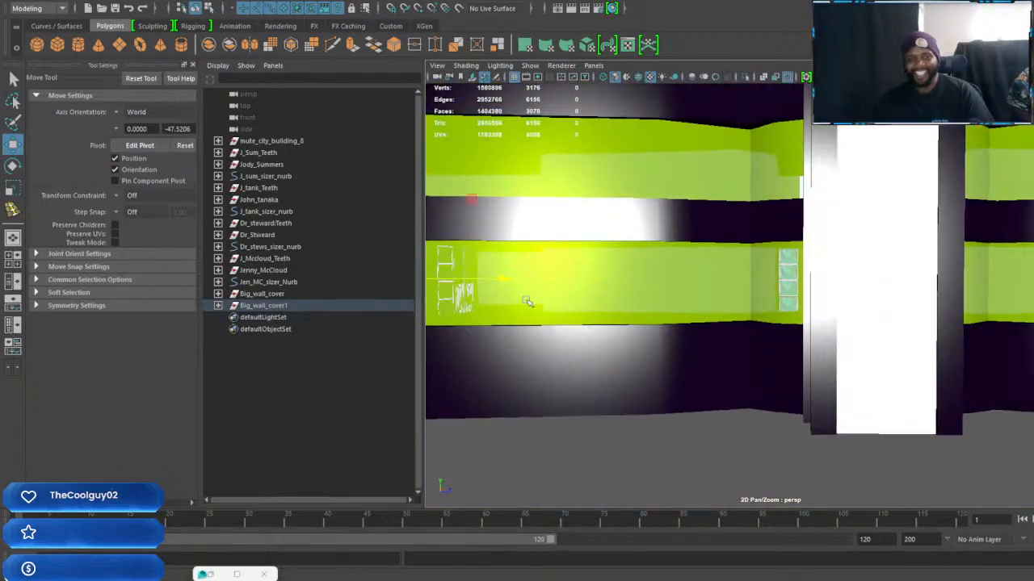
pyautogui.keyDown('alt'); pyautogui.moveTo(1000, 313); pyautogui.dragTo(640, 298, button='middle'); pyautogui.keyUp('alt')
pyautogui.keyDown('alt'); pyautogui.moveTo(905, 317); pyautogui.dragTo(659, 293, button='middle'); pyautogui.keyUp('alt')
# Shift the copied group7 section past the existing cabinets until it sits directly beside them without overlapping
pyautogui.scroll(5, 660, 294)
pyautogui.scroll(3, 592, 300)
pyautogui.keyDown('alt'); pyautogui.moveTo(592, 300); pyautogui.dragTo(809, 374, button='middle'); pyautogui.keyUp('alt')
pyautogui.scroll(3, 832, 350)
pyautogui.scroll(-6, 780, 355)
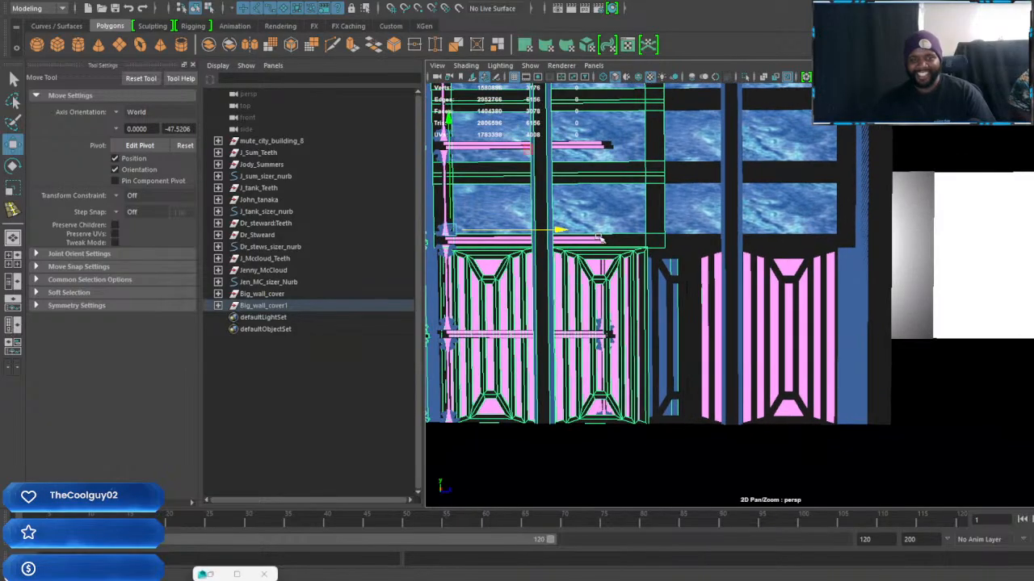
pyautogui.moveTo(560, 230); pyautogui.dragTo(1031, 231)
pyautogui.keyDown('alt'); pyautogui.moveTo(1031, 272); pyautogui.dragTo(781, 293, button='middle'); pyautogui.keyUp('alt')
pyautogui.moveTo(760, 252); pyautogui.dragTo(1025, 261)
pyautogui.keyDown('alt'); pyautogui.moveTo(965, 269); pyautogui.dragTo(736, 272, button='middle'); pyautogui.keyUp('alt')
pyautogui.keyDown('alt'); pyautogui.moveTo(786, 269); pyautogui.dragTo(835, 307); pyautogui.keyUp('alt')
pyautogui.keyDown('alt'); pyautogui.moveTo(835, 307); pyautogui.dragTo(778, 258, button='right'); pyautogui.keyUp('alt')
pyautogui.keyDown('alt'); pyautogui.moveTo(777, 259); pyautogui.dragTo(961, 288, button='middle'); pyautogui.keyUp('alt')
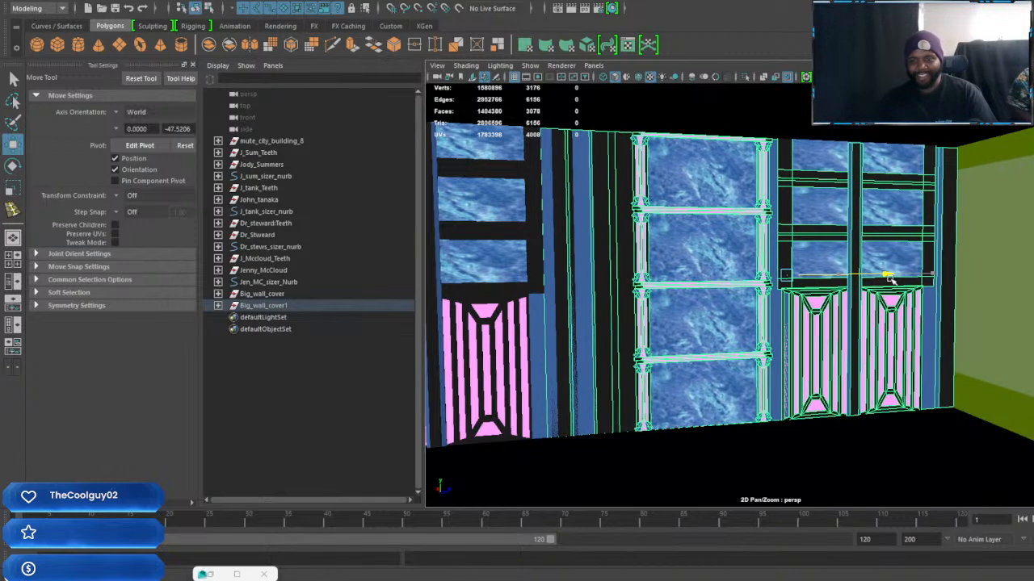
pyautogui.keyDown('alt'); pyautogui.moveTo(905, 330); pyautogui.dragTo(933, 324); pyautogui.keyUp('alt')
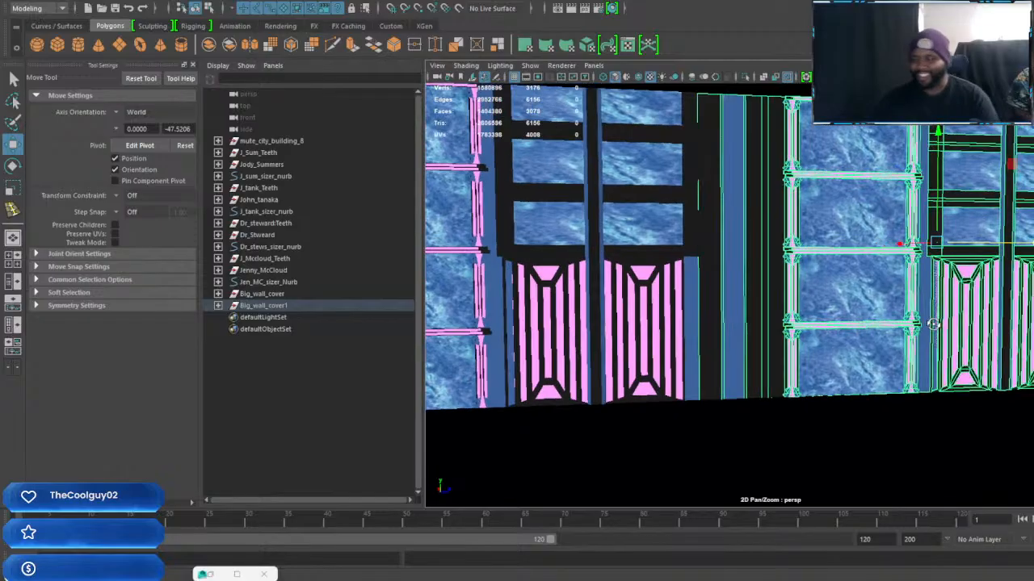
pyautogui.keyDown('alt'); pyautogui.moveTo(795, 322); pyautogui.dragTo(875, 318, button='right'); pyautogui.keyUp('alt')
pyautogui.keyDown('alt'); pyautogui.moveTo(874, 319); pyautogui.dragTo(2, 448); pyautogui.keyUp('alt')
# Duplicate a plain flat wall panel, scale the copy and move it into the uncovered part of the floor
pyautogui.click(845, 353)
pyautogui.press('r')
pyautogui.moveTo(567, 435); pyautogui.dragTo(501, 422)
pyautogui.moveTo(570, 432); pyautogui.dragTo(191, 427)
pyautogui.keyDown('alt'); pyautogui.moveTo(619, 413); pyautogui.dragTo(818, 367, button='middle'); pyautogui.keyUp('alt')
pyautogui.keyDown('alt'); pyautogui.moveTo(826, 402); pyautogui.dragTo(806, 397); pyautogui.keyUp('alt')
pyautogui.moveTo(876, 399)
pyautogui.keyDown('alt'); pyautogui.mouseDown(button='middle')
pyautogui.moveTo(813, 383)
pyautogui.moveTo(872, 388)
pyautogui.mouseUp(button='middle'); pyautogui.keyUp('alt')
pyautogui.moveTo(745, 353); pyautogui.dragTo(584, 358)
pyautogui.keyDown('alt'); pyautogui.moveTo(790, 372); pyautogui.dragTo(888, 383); pyautogui.keyUp('alt')
pyautogui.press('w')
pyautogui.moveTo(953, 373); pyautogui.dragTo(723, 359)
pyautogui.keyDown('alt'); pyautogui.moveTo(907, 380); pyautogui.dragTo(736, 412); pyautogui.keyUp('alt')
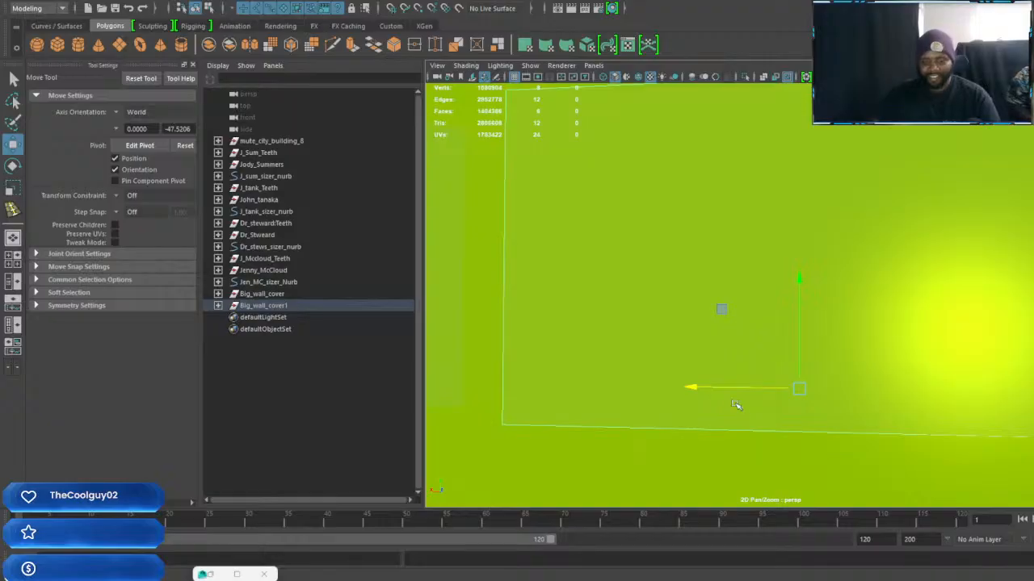
# Scale the plain wall panel lengthwise to suit the uncovered stretch
pyautogui.press('r')
pyautogui.scroll(1, 736, 404)
pyautogui.moveTo(671, 413)
pyautogui.keyDown('alt'); pyautogui.mouseDown()
pyautogui.moveTo(745, 423)
pyautogui.moveTo(630, 415)
pyautogui.moveTo(715, 406)
pyautogui.moveTo(692, 411)
pyautogui.mouseUp(); pyautogui.keyUp('alt')
pyautogui.keyDown('alt'); pyautogui.moveTo(692, 411); pyautogui.dragTo(967, 406, button='middle'); pyautogui.keyUp('alt')
pyautogui.keyDown('alt'); pyautogui.moveTo(966, 406); pyautogui.dragTo(782, 412); pyautogui.keyUp('alt')
pyautogui.keyDown('alt'); pyautogui.moveTo(781, 413); pyautogui.dragTo(844, 421, button='middle'); pyautogui.keyUp('alt')
pyautogui.keyDown('alt'); pyautogui.moveTo(843, 420); pyautogui.dragTo(880, 424); pyautogui.keyUp('alt')
# Move the plain wall panel along its length and check where both of its ends fall
pyautogui.press('w')
pyautogui.moveTo(900, 391); pyautogui.dragTo(872, 390)
pyautogui.keyDown('alt'); pyautogui.moveTo(876, 394); pyautogui.dragTo(599, 386, button='middle'); pyautogui.keyUp('alt')
pyautogui.keyDown('alt'); pyautogui.moveTo(814, 395); pyautogui.dragTo(824, 395); pyautogui.keyUp('alt')
pyautogui.keyDown('alt'); pyautogui.moveTo(824, 395); pyautogui.dragTo(1031, 419, button='middle'); pyautogui.keyUp('alt')
pyautogui.keyDown('alt'); pyautogui.moveTo(800, 425); pyautogui.dragTo(759, 428); pyautogui.keyUp('alt')
pyautogui.keyDown('alt'); pyautogui.moveTo(759, 427); pyautogui.dragTo(844, 429, button='middle'); pyautogui.keyUp('alt')
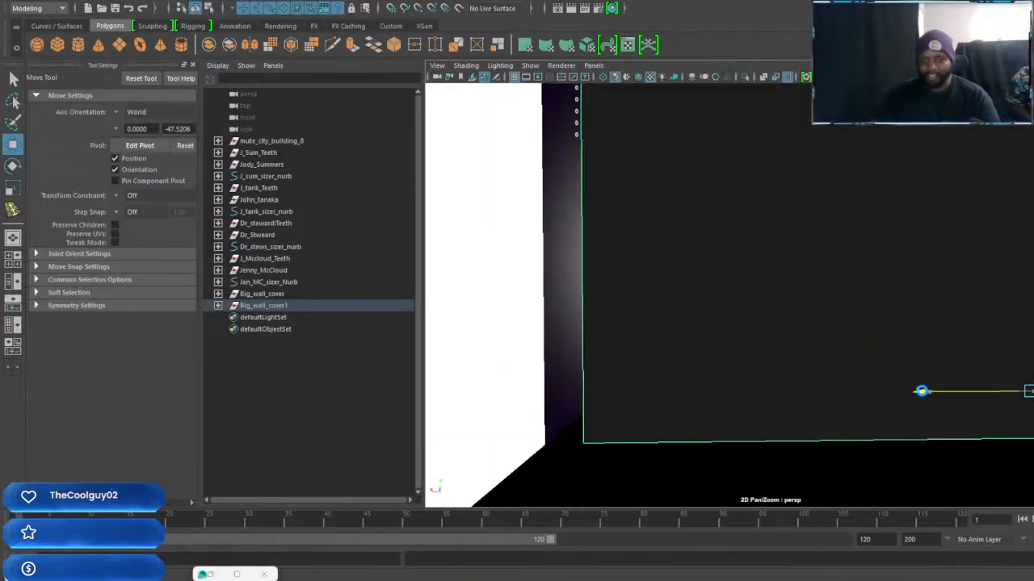
pyautogui.moveTo(925, 393); pyautogui.dragTo(888, 392)
pyautogui.keyDown('alt'); pyautogui.moveTo(956, 421); pyautogui.dragTo(767, 401, button='middle'); pyautogui.keyUp('alt')
pyautogui.scroll(-1, 784, 406)
pyautogui.scroll(1, 694, 397)
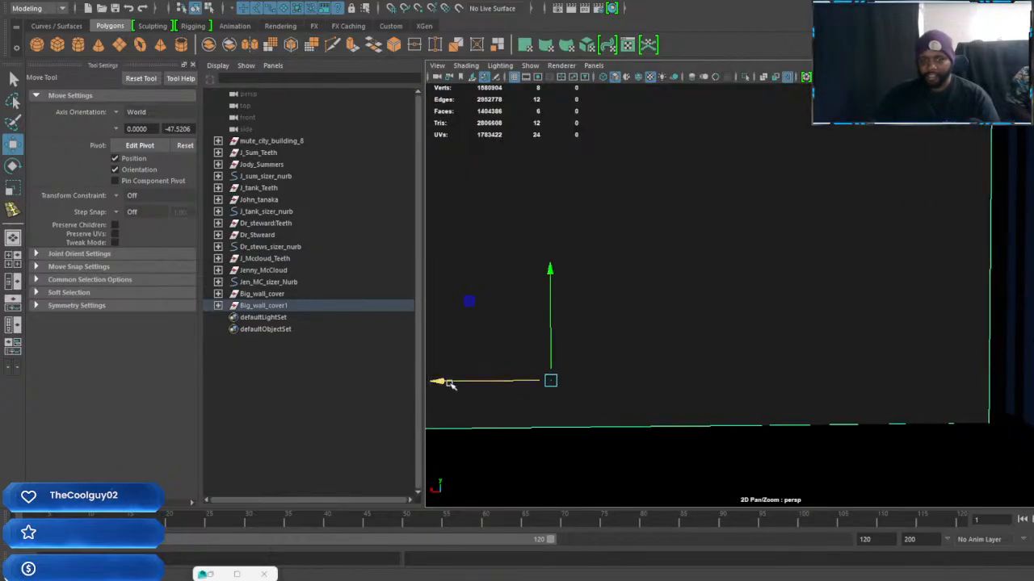
# Adjust the plain wall panel's length by scaling it along its long axis
pyautogui.press('r')
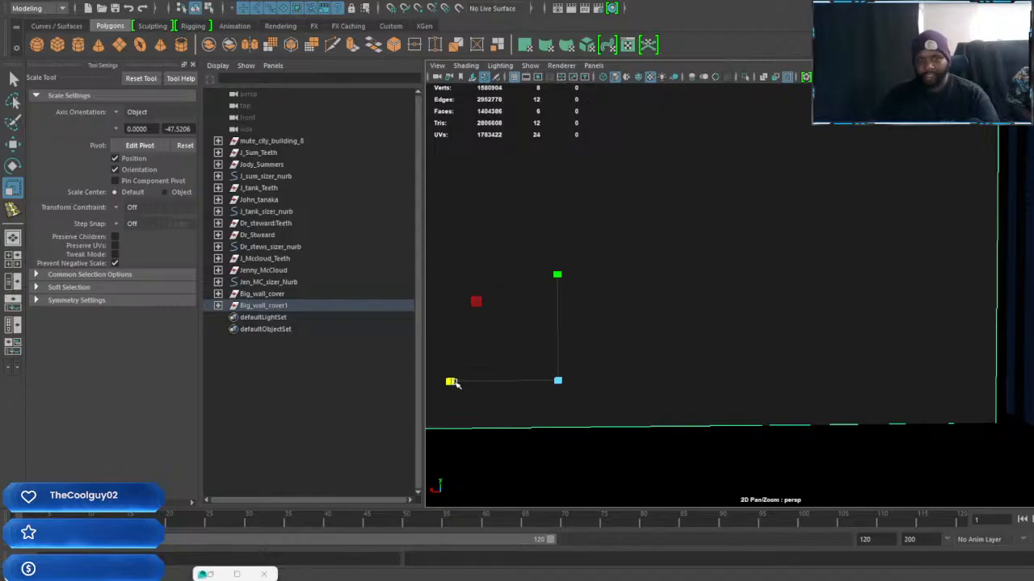
pyautogui.keyDown('alt'); pyautogui.moveTo(501, 388); pyautogui.dragTo(554, 392, button='middle'); pyautogui.keyUp('alt')
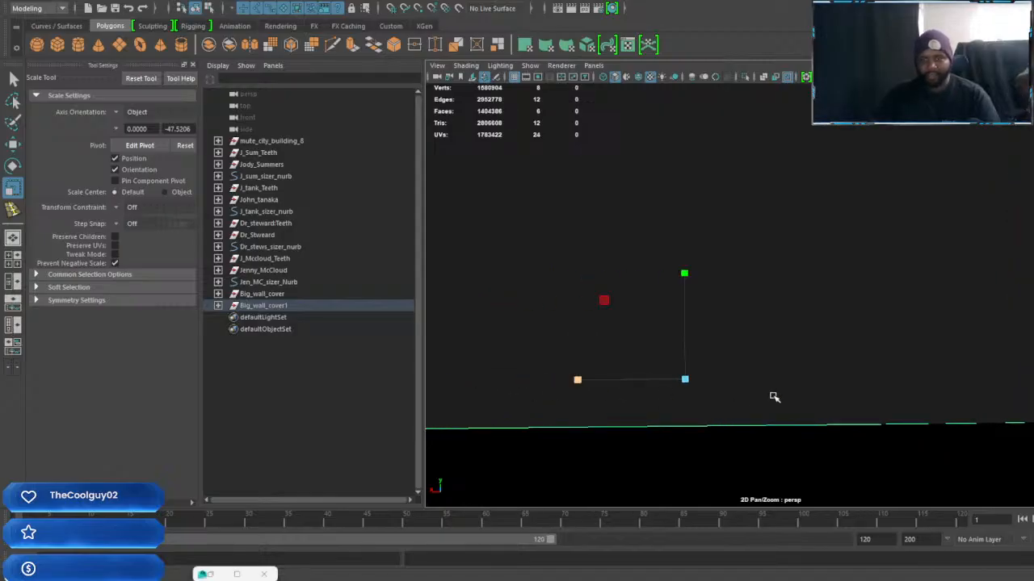
pyautogui.keyDown('alt'); pyautogui.moveTo(772, 397); pyautogui.dragTo(577, 398, button='middle'); pyautogui.keyUp('alt')
pyautogui.moveTo(653, 396)
pyautogui.keyDown('alt'); pyautogui.mouseDown()
pyautogui.moveTo(638, 397)
pyautogui.moveTo(661, 395)
pyautogui.mouseUp(); pyautogui.keyUp('alt')
pyautogui.keyDown('alt'); pyautogui.moveTo(662, 396); pyautogui.dragTo(796, 394, button='middle'); pyautogui.keyUp('alt')
# Refine the plain panel's lengthwise scale and check its fit from outside the building
pyautogui.press('w')
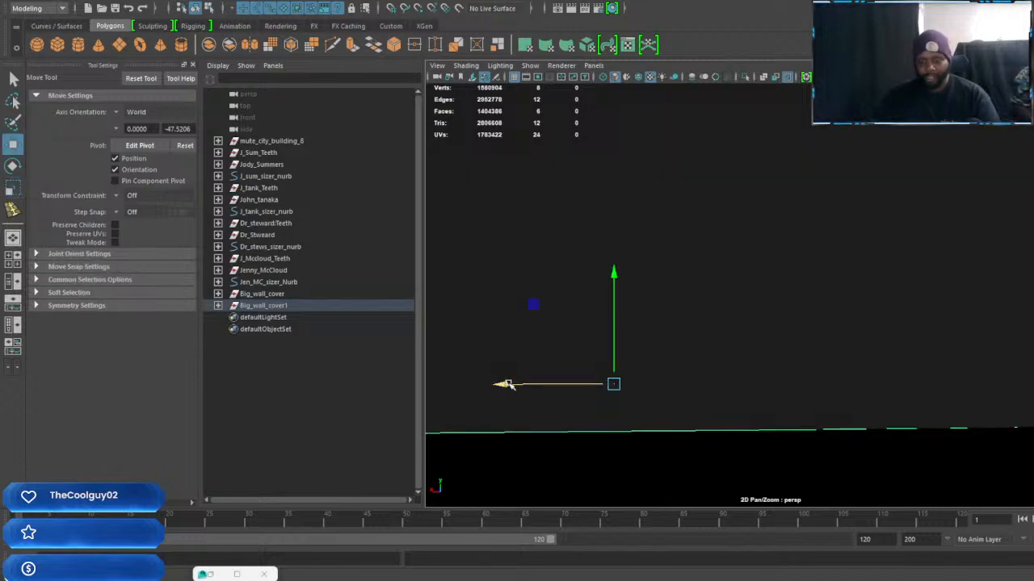
pyautogui.press('r')
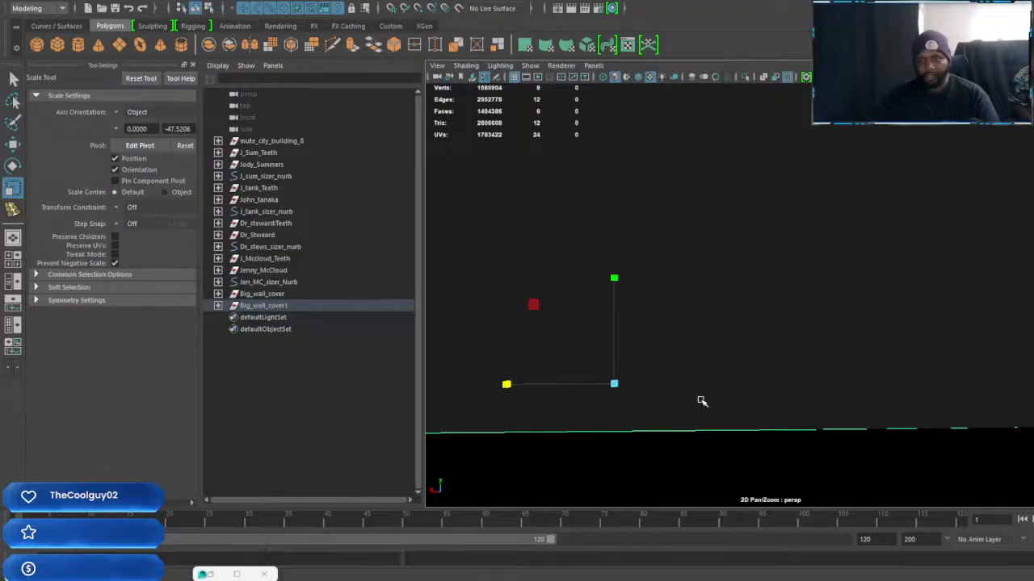
pyautogui.keyDown('alt'); pyautogui.moveTo(700, 401); pyautogui.dragTo(589, 412, button='middle'); pyautogui.keyUp('alt')
pyautogui.keyDown('alt'); pyautogui.moveTo(868, 400); pyautogui.dragTo(764, 403); pyautogui.keyUp('alt')
pyautogui.moveTo(898, 390)
pyautogui.keyDown('alt'); pyautogui.mouseDown()
pyautogui.moveTo(911, 397)
pyautogui.moveTo(832, 440)
pyautogui.mouseUp(); pyautogui.keyUp('alt')
pyautogui.click(650, 467)
pyautogui.click(756, 423)
pyautogui.scroll(-3, 756, 424)
pyautogui.keyDown('alt'); pyautogui.moveTo(684, 429); pyautogui.dragTo(803, 436, button='middle'); pyautogui.keyUp('alt')
pyautogui.scroll(-3, 803, 436)
pyautogui.keyDown('alt'); pyautogui.moveTo(802, 436); pyautogui.dragTo(878, 397); pyautogui.keyUp('alt')
pyautogui.scroll(-3, 757, 415)
pyautogui.scroll(-2, 896, 416)
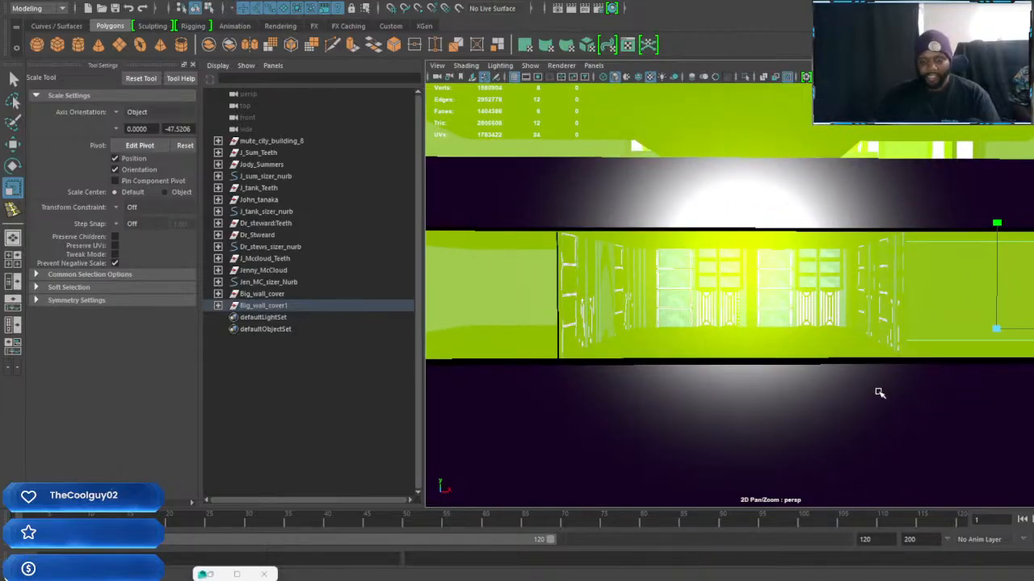
# Duplicate the plain wall panel and move the copy to the open bay beside the cabinet walls
pyautogui.press('w')
pyautogui.keyDown('alt'); pyautogui.moveTo(911, 388); pyautogui.dragTo(914, 389, button='middle'); pyautogui.keyUp('alt')
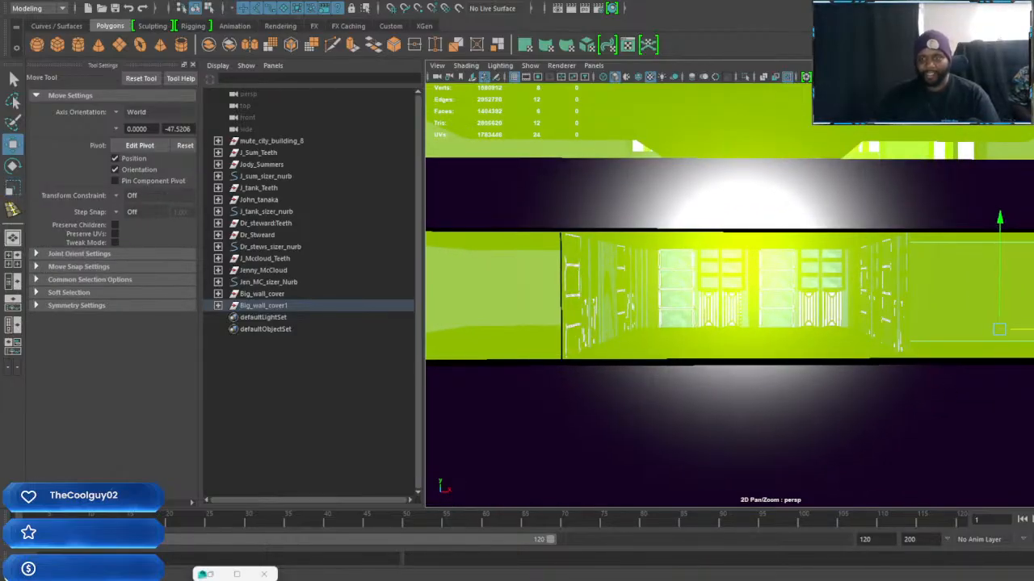
pyautogui.moveTo(1033, 331); pyautogui.dragTo(691, 338)
pyautogui.keyDown('alt'); pyautogui.moveTo(691, 339); pyautogui.dragTo(915, 349, button='middle'); pyautogui.keyUp('alt')
pyautogui.moveTo(923, 322); pyautogui.dragTo(802, 325)
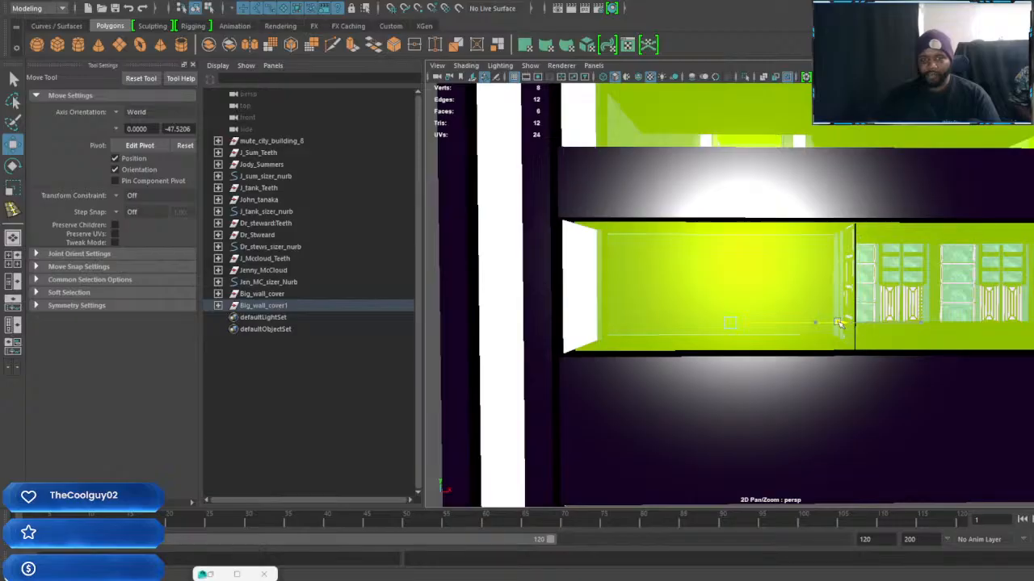
pyautogui.moveTo(858, 341)
pyautogui.keyDown('alt'); pyautogui.mouseDown()
pyautogui.moveTo(817, 341)
pyautogui.moveTo(840, 338)
pyautogui.mouseUp(); pyautogui.keyUp('alt')
# Scale the copied panel lengthwise to fit its bay and adjust its position
pyautogui.press('r')
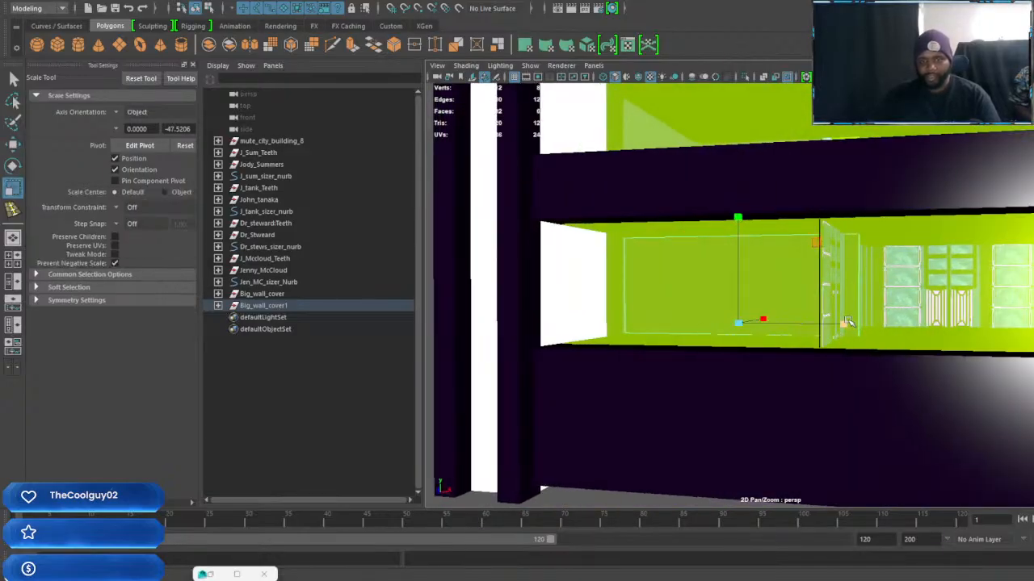
pyautogui.keyDown('alt'); pyautogui.moveTo(833, 324); pyautogui.dragTo(852, 339); pyautogui.keyUp('alt')
pyautogui.press('w')
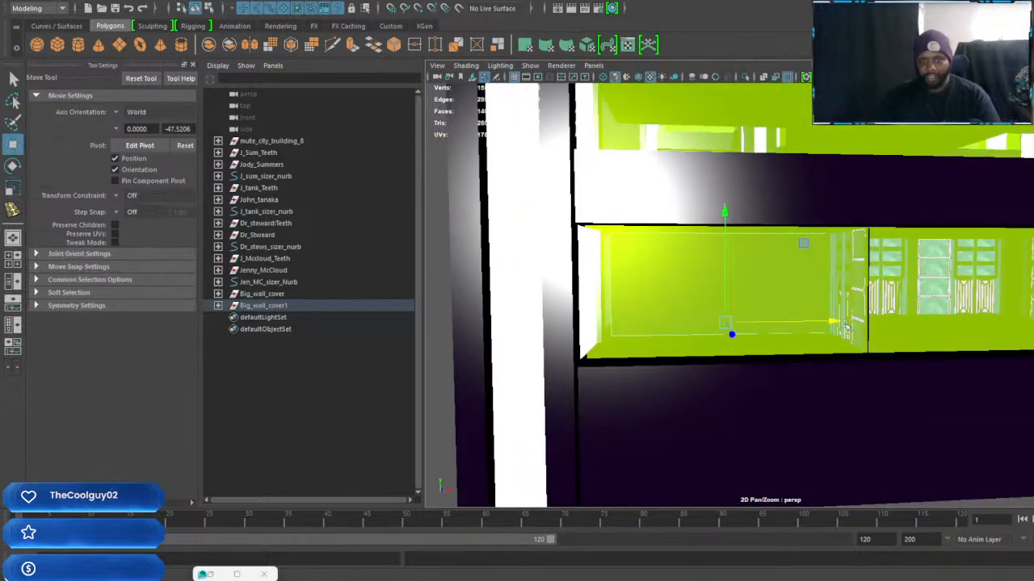
pyautogui.keyDown('alt'); pyautogui.moveTo(993, 340); pyautogui.dragTo(854, 353); pyautogui.keyUp('alt')
pyautogui.scroll(2, 881, 352)
pyautogui.scroll(4, 861, 368)
pyautogui.keyDown('alt'); pyautogui.moveTo(867, 380); pyautogui.dragTo(837, 392, button='middle'); pyautogui.keyUp('alt')
# Duplicate the two plain wall panels and move the copies along the building toward the opposite end
pyautogui.scroll(-4, 896, 374)
pyautogui.keyDown('alt'); pyautogui.moveTo(896, 374); pyautogui.dragTo(752, 355); pyautogui.keyUp('alt')
pyautogui.scroll(-4, 752, 356)
pyautogui.keyDown('alt'); pyautogui.moveTo(918, 355); pyautogui.dragTo(821, 364); pyautogui.keyUp('alt')
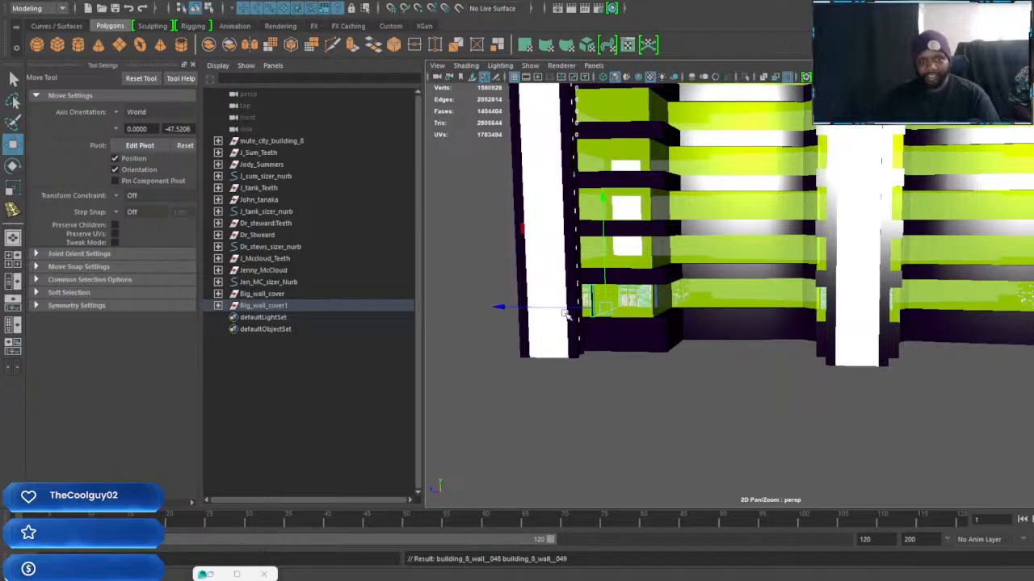
pyautogui.moveTo(507, 310); pyautogui.dragTo(522, 312)
pyautogui.moveTo(951, 366); pyautogui.dragTo(999, 356)
# Reposition the plain wall panel inside the corner room at the far end of the building
pyautogui.keyDown('alt'); pyautogui.moveTo(999, 356); pyautogui.dragTo(778, 344, button='middle'); pyautogui.keyUp('alt')
pyautogui.scroll(6, 768, 356)
pyautogui.keyDown('alt'); pyautogui.moveTo(995, 358); pyautogui.dragTo(869, 329, button='middle'); pyautogui.keyUp('alt')
pyautogui.scroll(4, 869, 328)
pyautogui.keyDown('alt'); pyautogui.moveTo(966, 332); pyautogui.dragTo(831, 323, button='middle'); pyautogui.keyUp('alt')
pyautogui.keyDown('alt'); pyautogui.moveTo(831, 323); pyautogui.dragTo(971, 321); pyautogui.keyUp('alt')
pyautogui.scroll(3, 869, 336)
pyautogui.keyDown('alt'); pyautogui.moveTo(971, 320); pyautogui.dragTo(804, 359, button='middle'); pyautogui.keyUp('alt')
pyautogui.scroll(3, 805, 359)
pyautogui.keyDown('alt'); pyautogui.moveTo(804, 359); pyautogui.dragTo(846, 357); pyautogui.keyUp('alt')
pyautogui.scroll(3, 897, 370)
pyautogui.keyDown('alt'); pyautogui.moveTo(923, 406); pyautogui.dragTo(819, 406, button='middle'); pyautogui.keyUp('alt')
pyautogui.keyDown('alt'); pyautogui.moveTo(818, 406); pyautogui.dragTo(744, 392); pyautogui.keyUp('alt')
pyautogui.keyDown('alt'); pyautogui.moveTo(679, 307); pyautogui.dragTo(752, 391); pyautogui.keyUp('alt')
# Scale the corner room's plain panel along its length and move it into line with the room's walls
pyautogui.press('r')
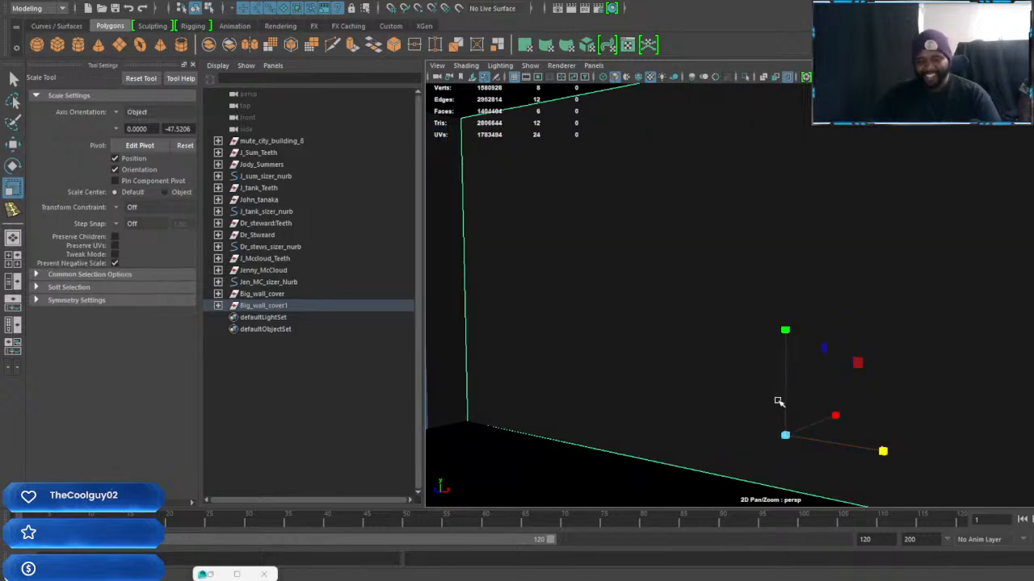
pyautogui.keyDown('alt'); pyautogui.moveTo(884, 452); pyautogui.dragTo(923, 404); pyautogui.keyUp('alt')
pyautogui.press('w')
pyautogui.moveTo(918, 346); pyautogui.dragTo(911, 346)
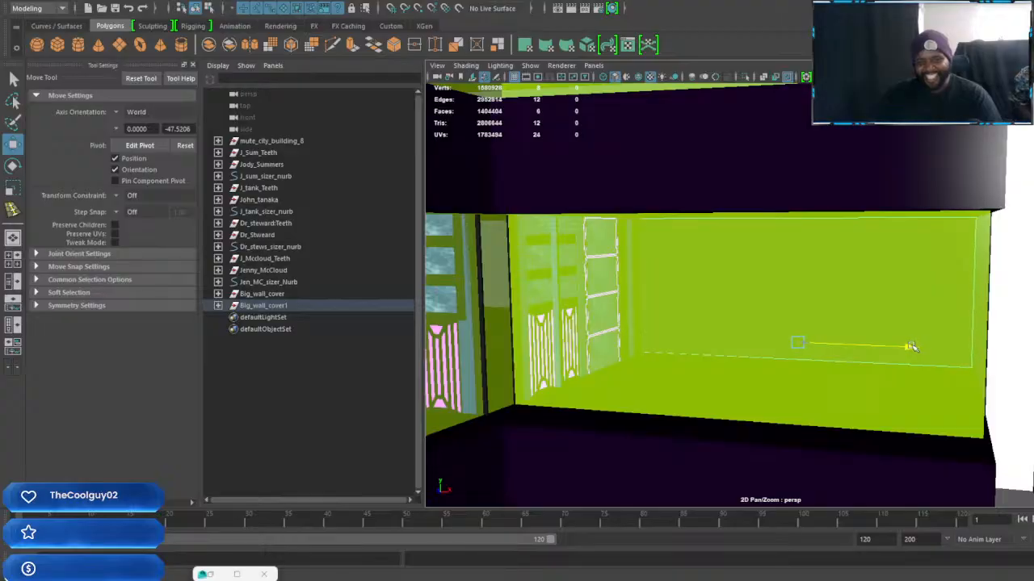
pyautogui.keyDown('alt'); pyautogui.moveTo(910, 346); pyautogui.dragTo(887, 373); pyautogui.keyUp('alt')
# Move the end face of the corner room's plain panel along its length to fit the room
pyautogui.moveTo(720, 378); pyautogui.dragTo(719, 306, button='right')
pyautogui.click(724, 340)
pyautogui.keyDown('alt'); pyautogui.moveTo(751, 387); pyautogui.dragTo(964, 439); pyautogui.keyUp('alt')
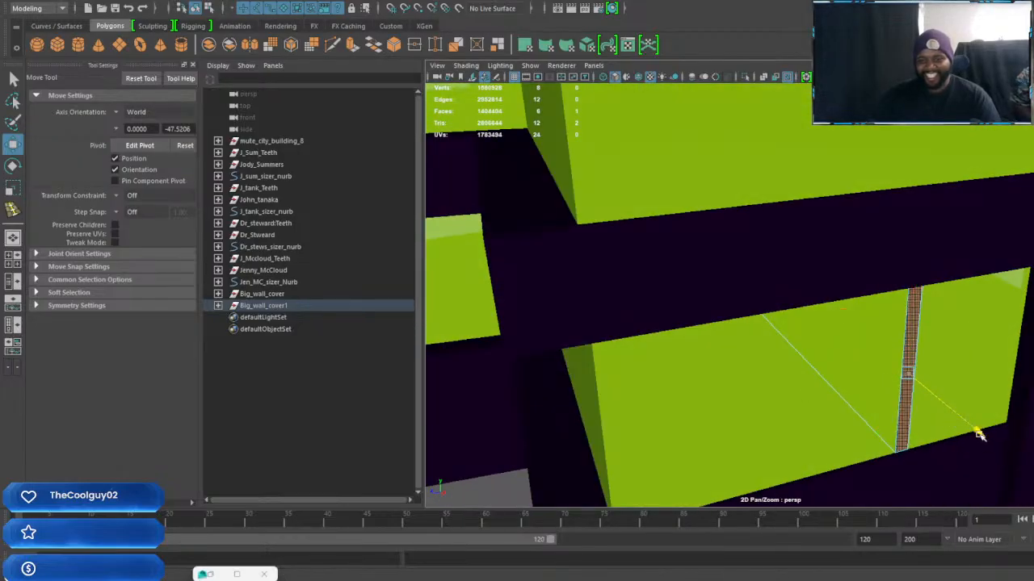
pyautogui.keyDown('alt'); pyautogui.moveTo(979, 434); pyautogui.dragTo(958, 364); pyautogui.keyUp('alt')
pyautogui.keyDown('alt'); pyautogui.moveTo(958, 364); pyautogui.dragTo(756, 353, button='middle'); pyautogui.keyUp('alt')
pyautogui.keyDown('alt'); pyautogui.moveTo(757, 353); pyautogui.dragTo(791, 352); pyautogui.keyUp('alt')
# Select the narrow end face of the plain panel at the building's end and shift it along the panel's length
pyautogui.click(724, 318)
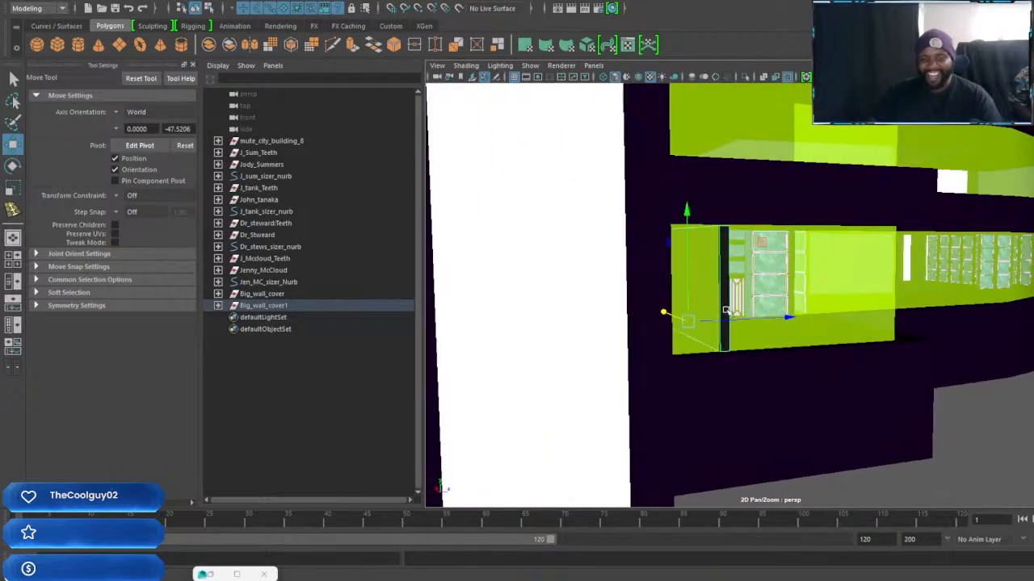
pyautogui.rightClick(725, 311)
pyautogui.moveTo(729, 313); pyautogui.dragTo(728, 313, button='right')
pyautogui.click(725, 314)
pyautogui.keyDown('alt'); pyautogui.moveTo(727, 344); pyautogui.dragTo(707, 330); pyautogui.keyUp('alt')
# Adjust the end face of the plain panel beside the corner room's shelves, moving it along the panel's length
pyautogui.scroll(-5, 806, 356)
pyautogui.keyDown('alt'); pyautogui.moveTo(913, 385); pyautogui.dragTo(861, 376); pyautogui.keyUp('alt')
pyautogui.keyDown('alt'); pyautogui.moveTo(862, 376); pyautogui.dragTo(660, 340, button='middle'); pyautogui.keyUp('alt')
pyautogui.keyDown('alt'); pyautogui.moveTo(953, 355); pyautogui.dragTo(646, 343, button='middle'); pyautogui.keyUp('alt')
pyautogui.scroll(5, 783, 344)
pyautogui.keyDown('alt'); pyautogui.moveTo(782, 344); pyautogui.dragTo(851, 345); pyautogui.keyUp('alt')
pyautogui.click(945, 333)
pyautogui.moveTo(946, 326); pyautogui.dragTo(946, 309, button='right')
pyautogui.click(945, 321)
pyautogui.scroll(-3, 946, 324)
pyautogui.keyDown('alt'); pyautogui.moveTo(946, 324); pyautogui.dragTo(892, 295); pyautogui.keyUp('alt')
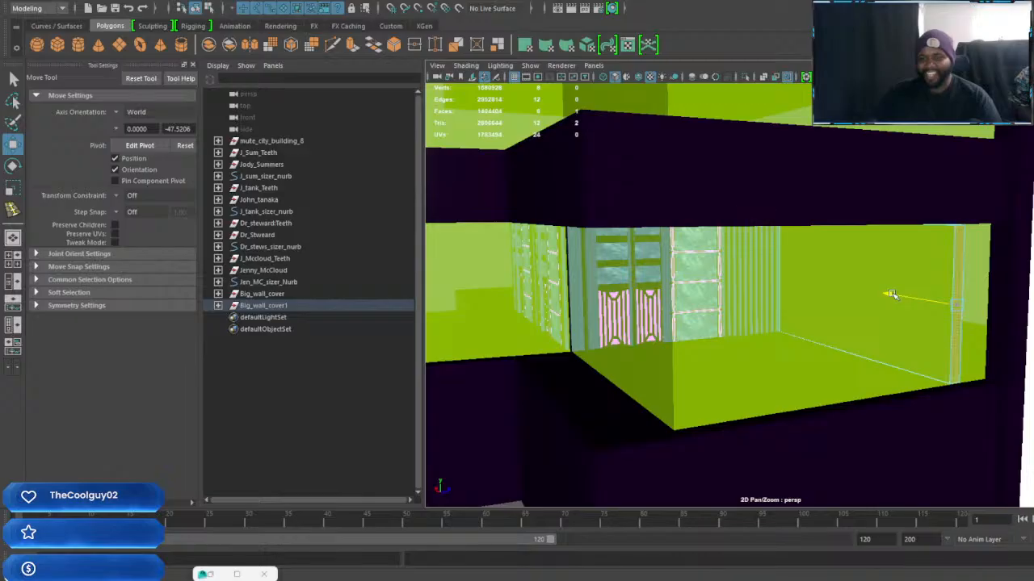
# Pull the end face of the opposite corner room's plain panel toward the outer wall beside the white column
pyautogui.keyDown('alt'); pyautogui.moveTo(998, 350); pyautogui.dragTo(786, 342); pyautogui.keyUp('alt')
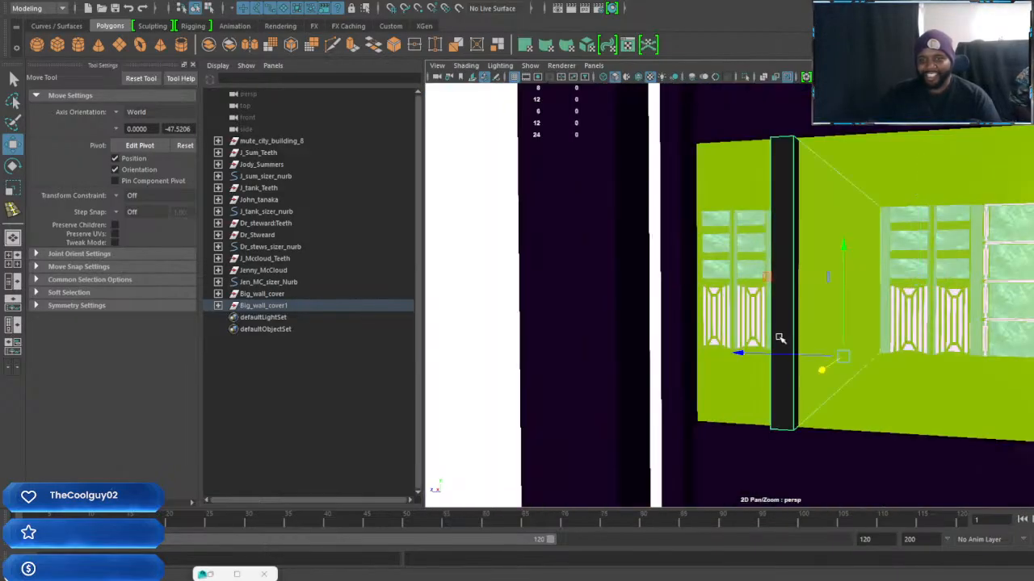
pyautogui.moveTo(784, 332); pyautogui.dragTo(785, 312, button='right')
pyautogui.click(785, 311)
pyautogui.scroll(-5, 785, 320)
pyautogui.keyDown('alt'); pyautogui.moveTo(785, 321); pyautogui.dragTo(724, 344); pyautogui.keyUp('alt')
pyautogui.moveTo(569, 328); pyautogui.dragTo(578, 328)
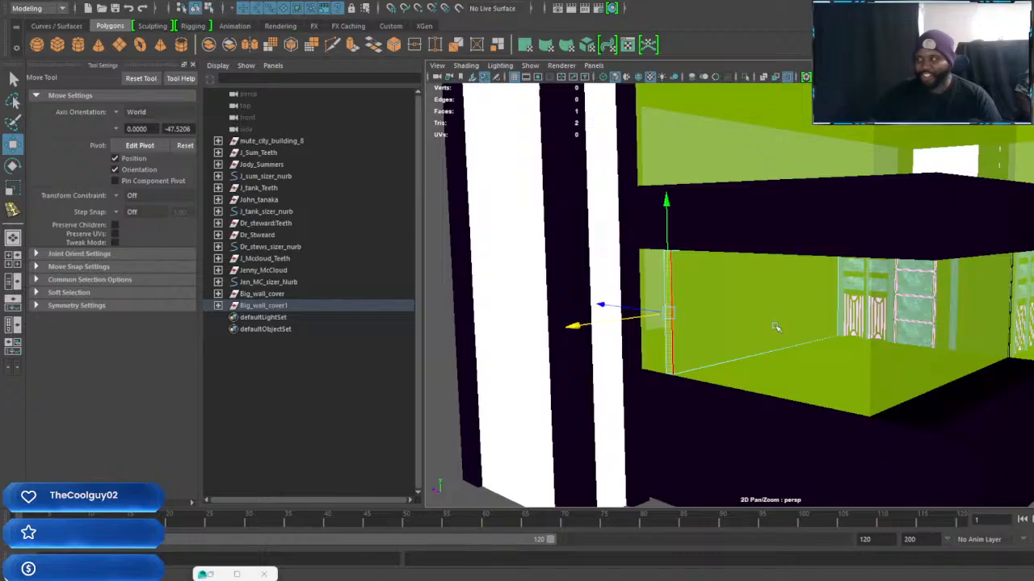
pyautogui.keyDown('alt'); pyautogui.moveTo(818, 358); pyautogui.dragTo(790, 365); pyautogui.keyUp('alt')
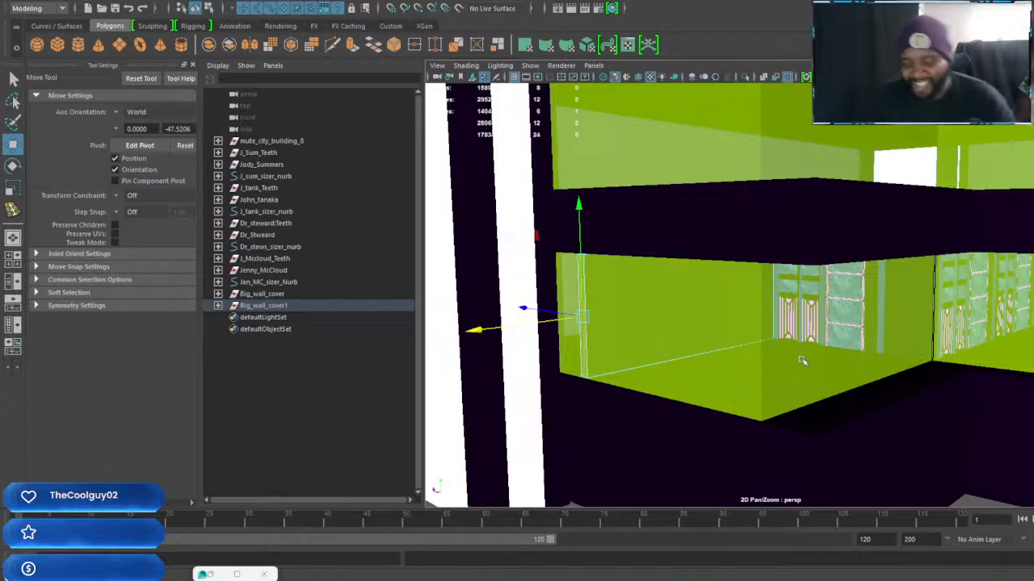
# Select the whole Big_wall_cover1 group starting from one of its shelf-and-cabinet sections
pyautogui.keyDown('alt'); pyautogui.moveTo(936, 313); pyautogui.dragTo(708, 270); pyautogui.keyUp('alt')
pyautogui.scroll(-3, 733, 264)
pyautogui.scroll(5, 893, 279)
pyautogui.keyDown('alt'); pyautogui.moveTo(893, 279); pyautogui.dragTo(796, 284); pyautogui.keyUp('alt')
pyautogui.keyDown('alt'); pyautogui.moveTo(738, 247); pyautogui.dragTo(834, 283, button='middle'); pyautogui.keyUp('alt')
pyautogui.keyDown('alt'); pyautogui.moveTo(834, 283); pyautogui.dragTo(804, 282); pyautogui.keyUp('alt')
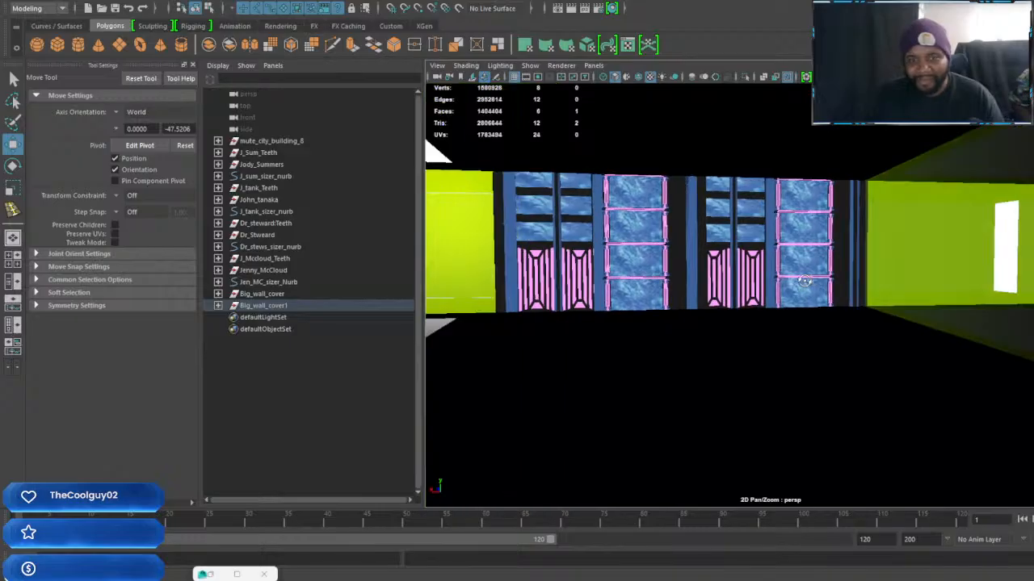
pyautogui.click(789, 268)
pyautogui.press('Up')
pyautogui.press('Up')
pyautogui.press('Up')
pyautogui.press('Up')
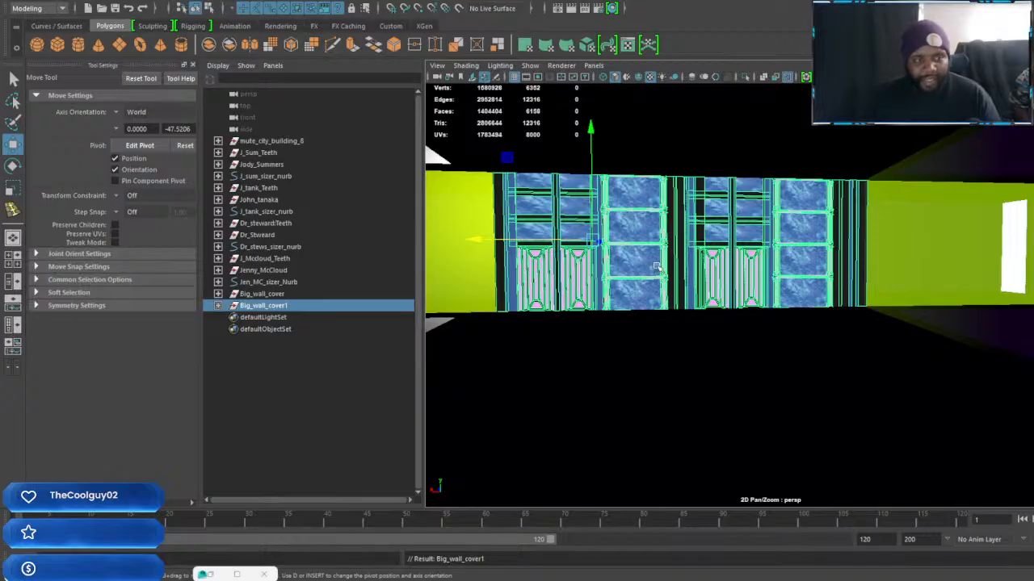
# Add the Big_wall_cover group to the selection and duplicate both wall-cover groups
pyautogui.press('[')
pyautogui.press('[')
pyautogui.press(']')
pyautogui.press('[')
pyautogui.press('[')
pyautogui.press('[')
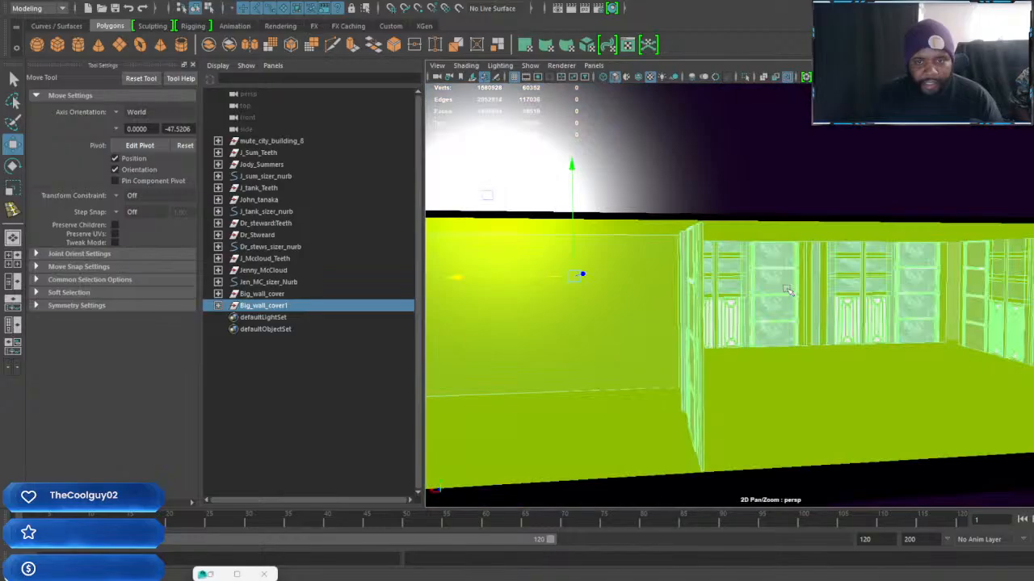
pyautogui.moveTo(783, 290)
pyautogui.keyDown('alt'); pyautogui.mouseDown()
pyautogui.moveTo(697, 293)
pyautogui.moveTo(865, 293)
pyautogui.moveTo(788, 297)
pyautogui.mouseUp(); pyautogui.keyUp('alt')
pyautogui.scroll(3, 865, 293)
pyautogui.press('[')
pyautogui.press('[')
pyautogui.press('[')
pyautogui.press('[')
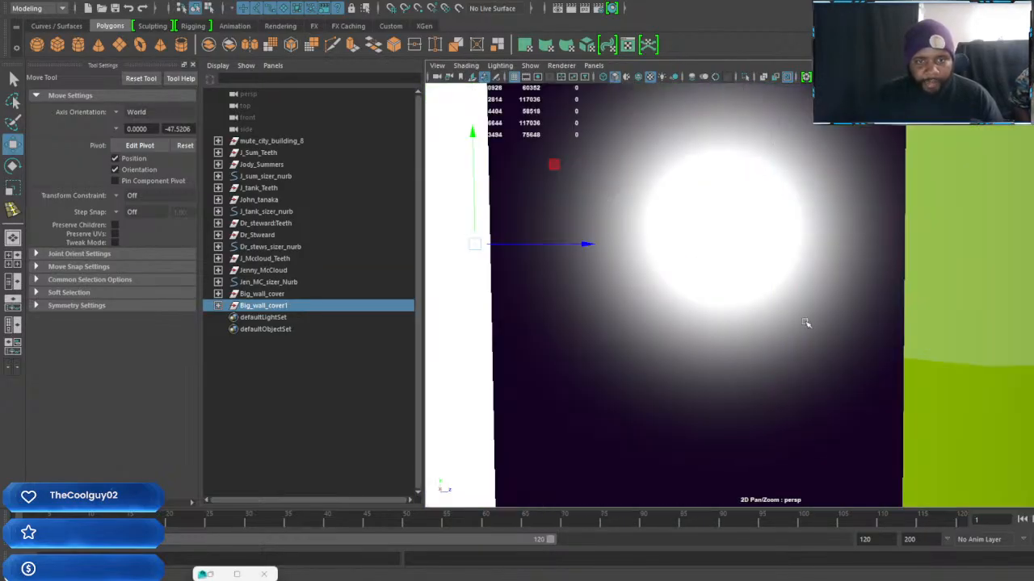
pyautogui.keyDown('ctrl'); pyautogui.click(284, 295); pyautogui.keyUp('ctrl')
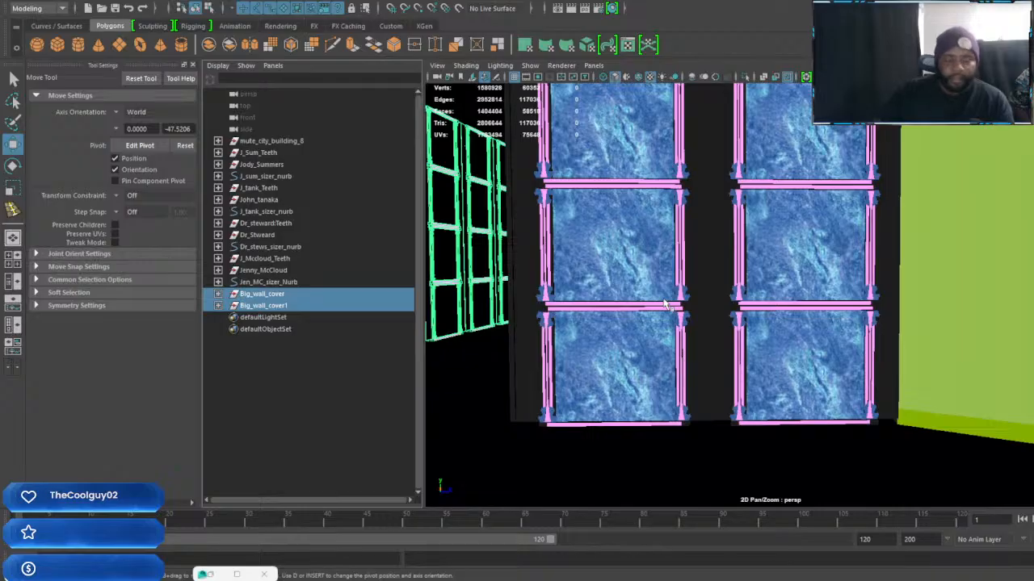
pyautogui.press('f')
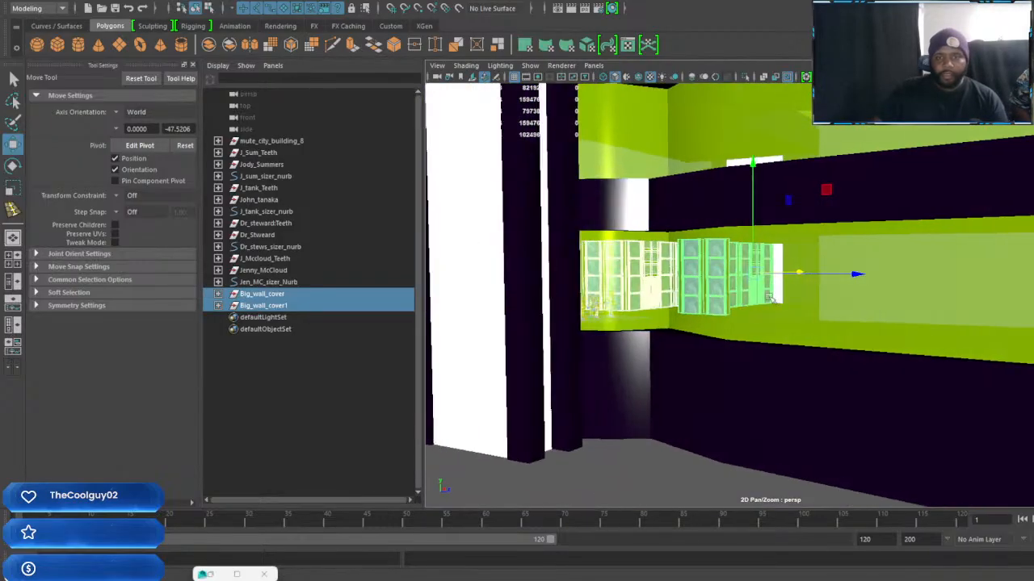
pyautogui.scroll(-5, 773, 298)
pyautogui.keyDown('alt'); pyautogui.moveTo(747, 303); pyautogui.dragTo(772, 331); pyautogui.keyUp('alt')
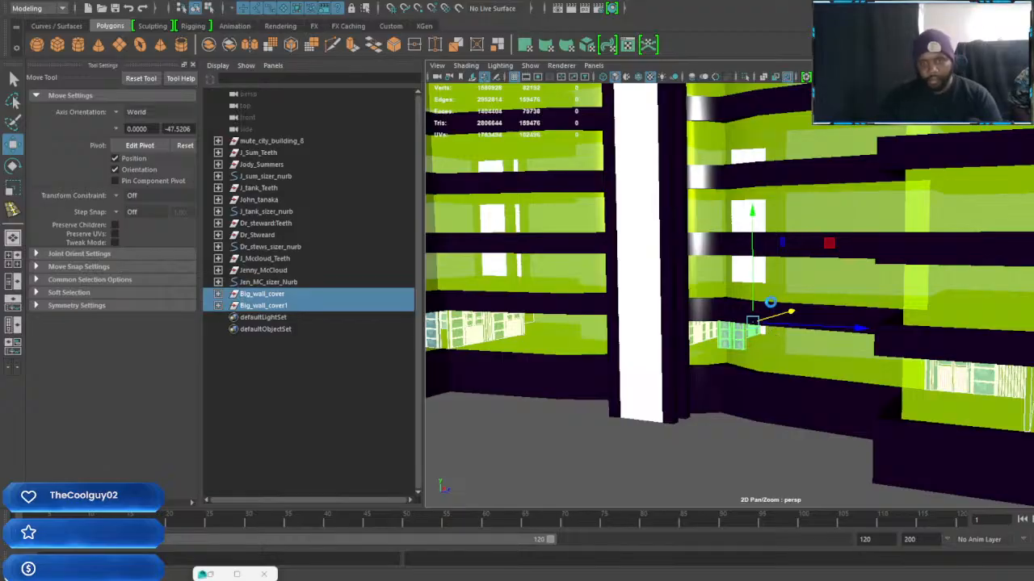
pyautogui.hotkey('ctrl', 'd')
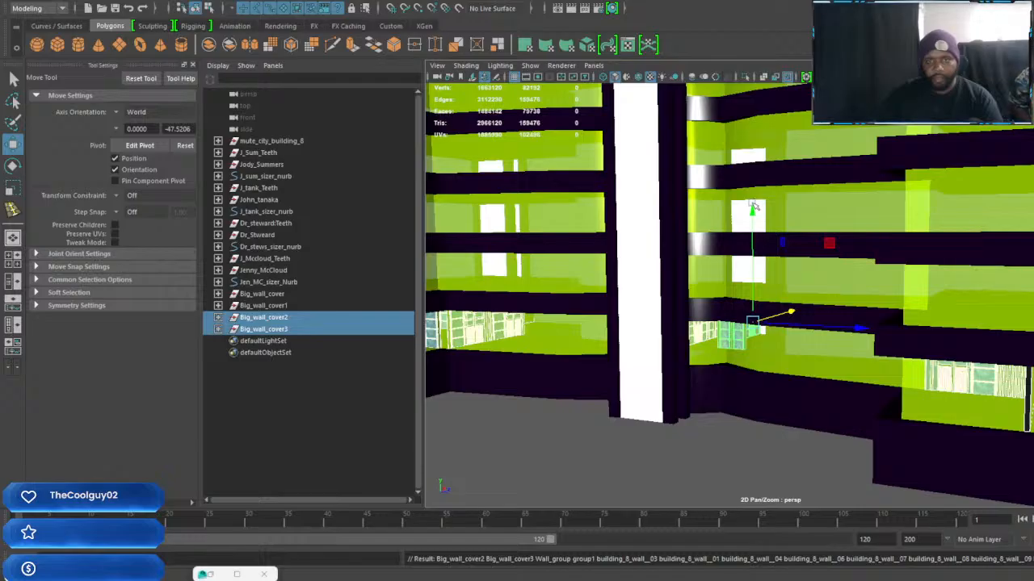
# Raise the duplicated Big_wall_cover2 and Big_wall_cover3 groups to the next floor and fit them between its floor and ceiling
pyautogui.scroll(-3, 749, 295)
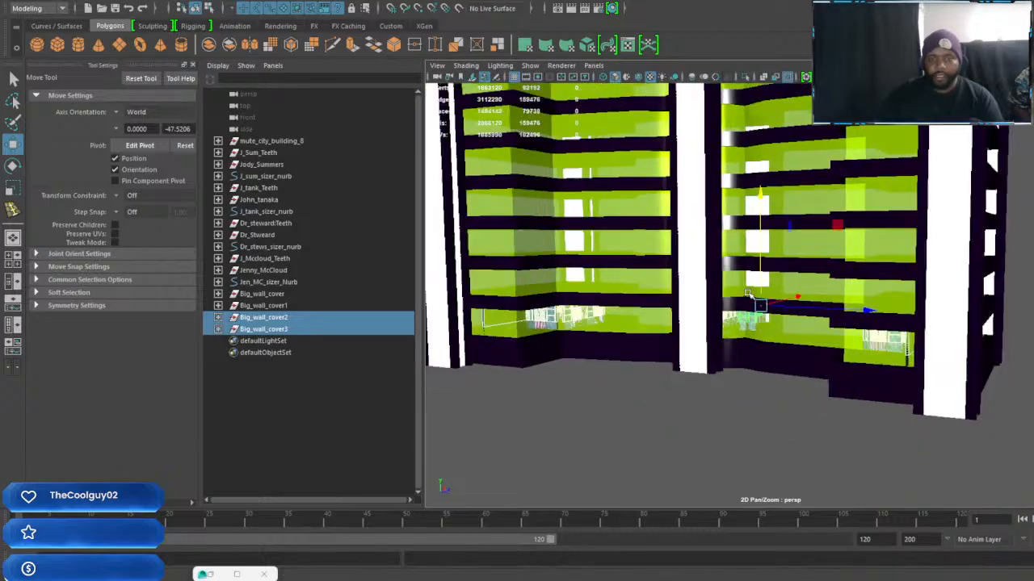
pyautogui.scroll(5, 748, 295)
pyautogui.keyDown('alt'); pyautogui.moveTo(745, 291); pyautogui.dragTo(747, 307, button='middle'); pyautogui.keyUp('alt')
pyautogui.moveTo(751, 225); pyautogui.dragTo(750, 176)
pyautogui.scroll(5, 728, 247)
pyautogui.scroll(6, 729, 247)
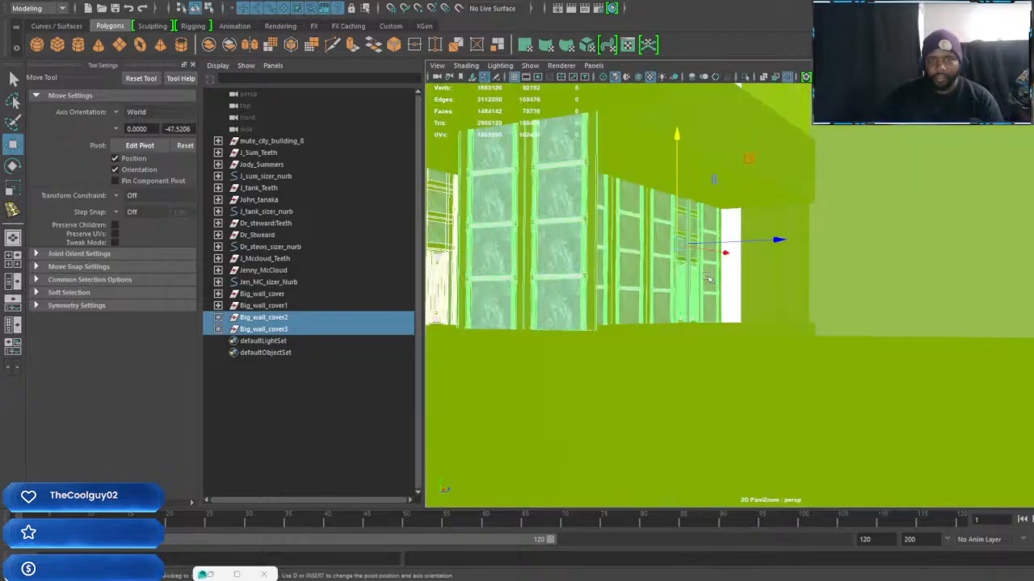
pyautogui.keyDown('alt'); pyautogui.moveTo(824, 354); pyautogui.dragTo(845, 357); pyautogui.keyUp('alt')
pyautogui.moveTo(841, 172)
pyautogui.mouseDown()
pyautogui.moveTo(839, 147)
pyautogui.moveTo(834, 175)
pyautogui.mouseUp()
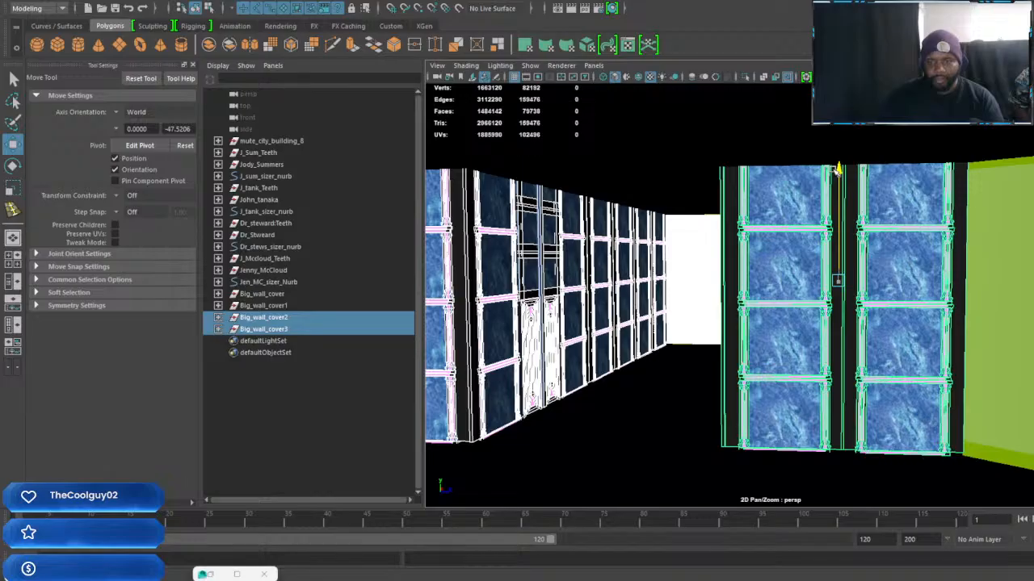
pyautogui.keyDown('alt'); pyautogui.moveTo(844, 196); pyautogui.dragTo(882, 215, button='middle'); pyautogui.keyUp('alt')
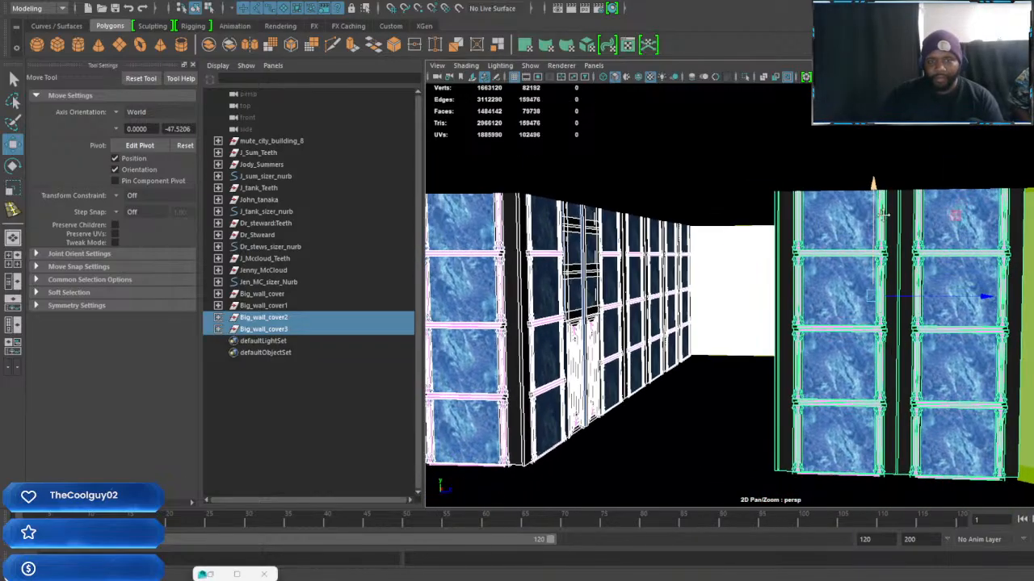
pyautogui.scroll(-2, 831, 284)
pyautogui.scroll(2, 831, 284)
pyautogui.keyDown('alt'); pyautogui.moveTo(812, 301); pyautogui.dragTo(852, 324, button='middle'); pyautogui.keyUp('alt')
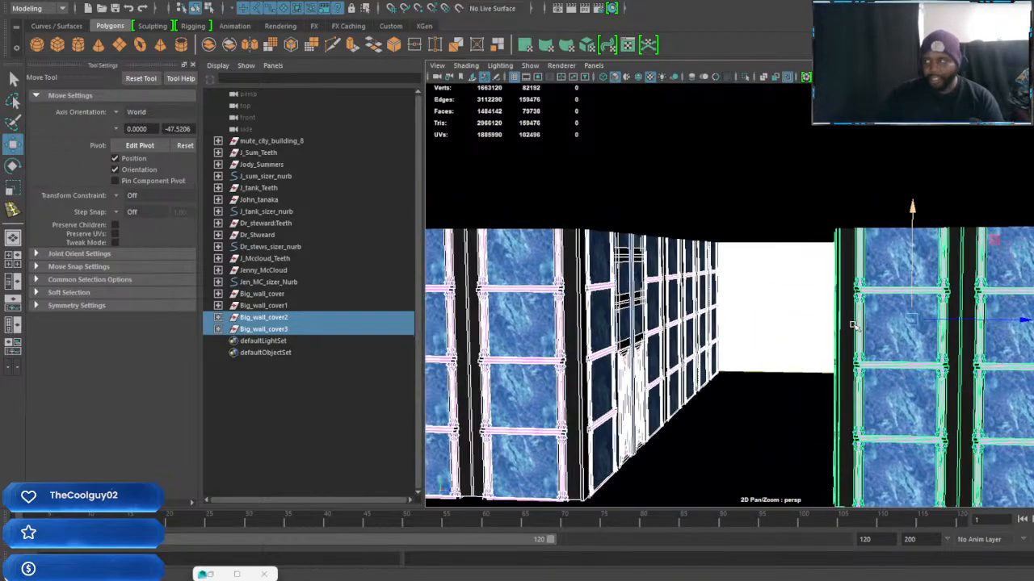
# Examine the building's exterior to check how the wall covers sit on the two lowest floors
pyautogui.scroll(-3, 852, 323)
pyautogui.moveTo(853, 324)
pyautogui.keyDown('alt'); pyautogui.mouseDown()
pyautogui.moveTo(866, 328)
pyautogui.moveTo(832, 324)
pyautogui.moveTo(863, 324)
pyautogui.mouseUp(); pyautogui.keyUp('alt')
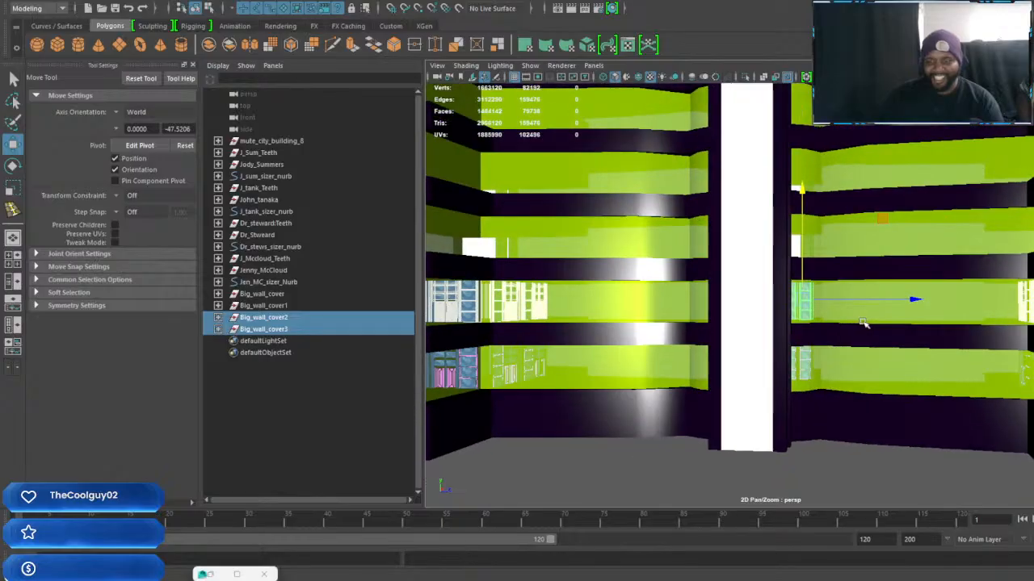
pyautogui.scroll(-3, 918, 357)
pyautogui.keyDown('alt'); pyautogui.moveTo(918, 358); pyautogui.dragTo(976, 357, button='middle'); pyautogui.keyUp('alt')
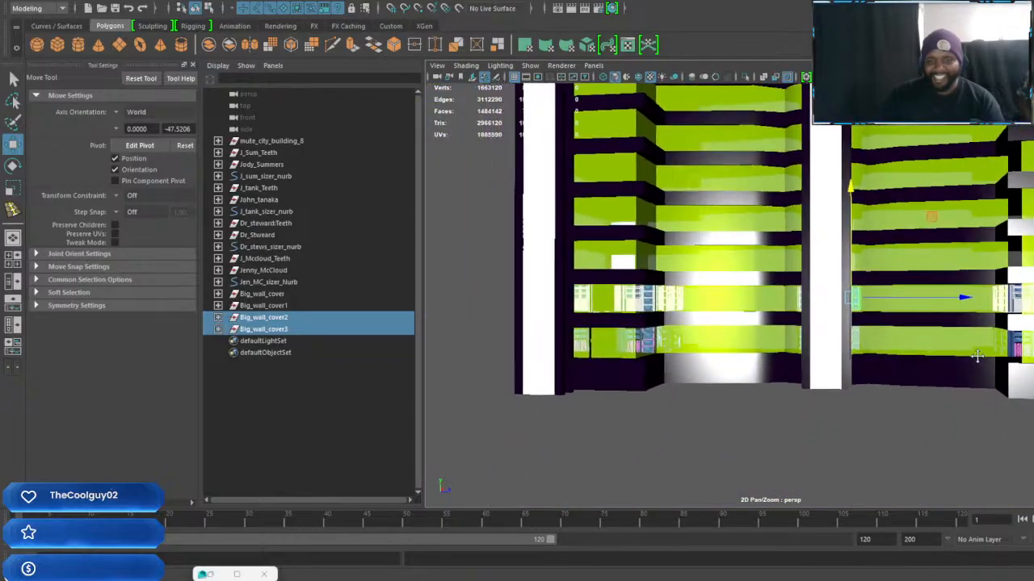
pyautogui.scroll(3, 977, 360)
pyautogui.keyDown('alt'); pyautogui.moveTo(977, 361); pyautogui.dragTo(864, 356); pyautogui.keyUp('alt')
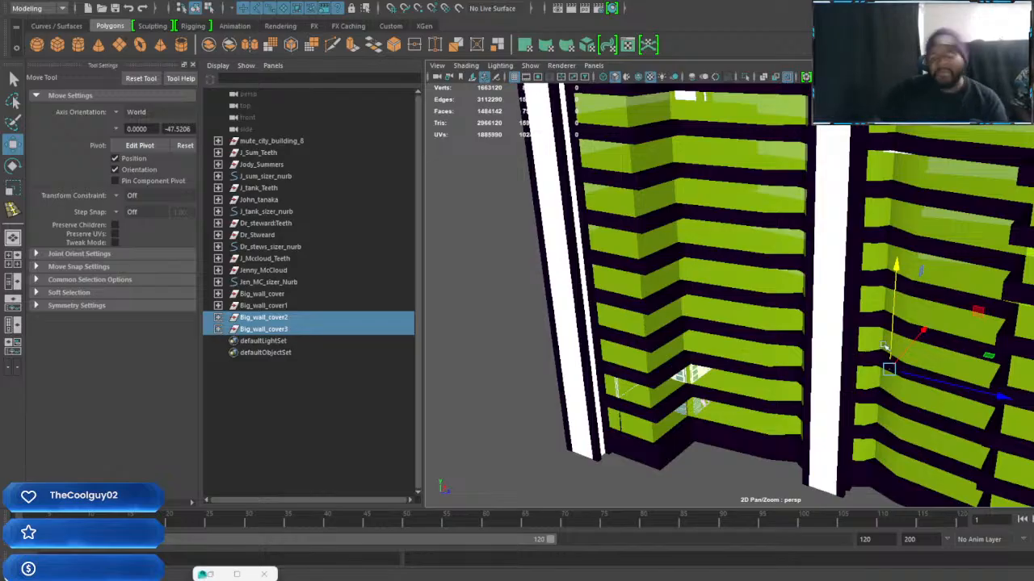
pyautogui.keyDown('alt'); pyautogui.moveTo(888, 350); pyautogui.dragTo(875, 332); pyautogui.keyUp('alt')
pyautogui.scroll(-5, 881, 327)
pyautogui.scroll(3, 735, 322)
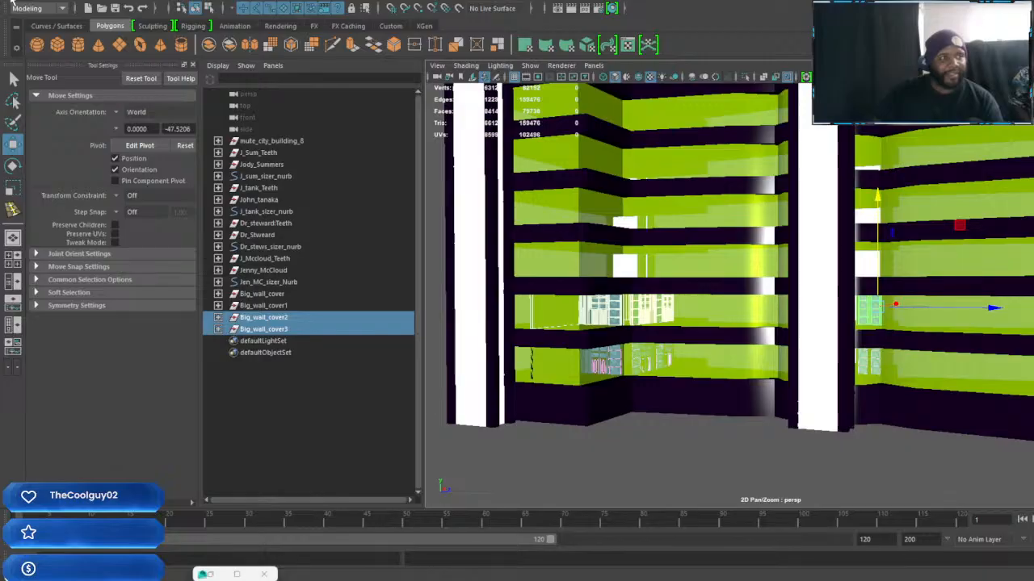
# Save the scene as a new Maya Binary file named FRZR Building 01 B.mb
pyautogui.click(11, 3)
pyautogui.click(63, 55)
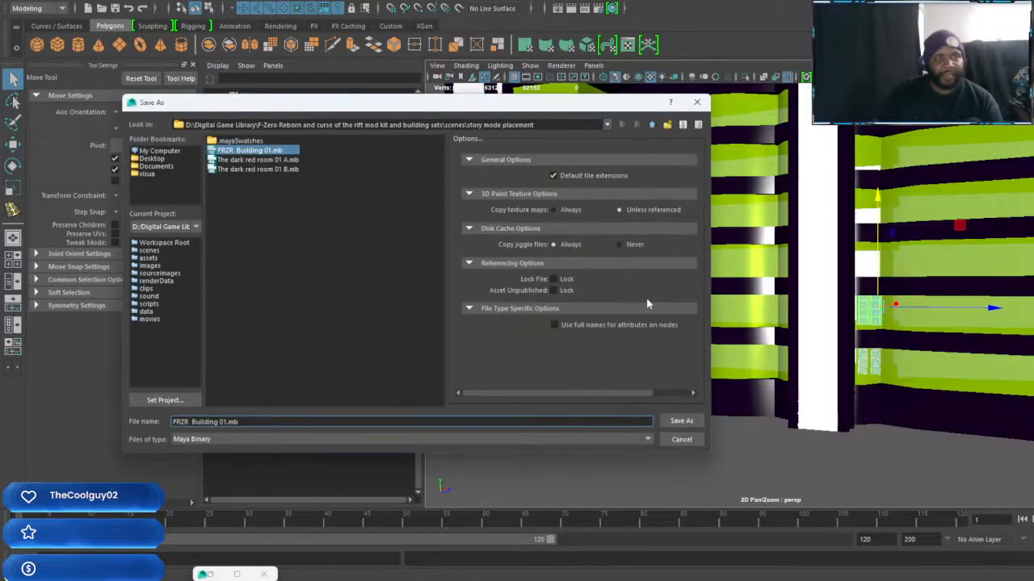
pyautogui.click(229, 422)
pyautogui.write('B')
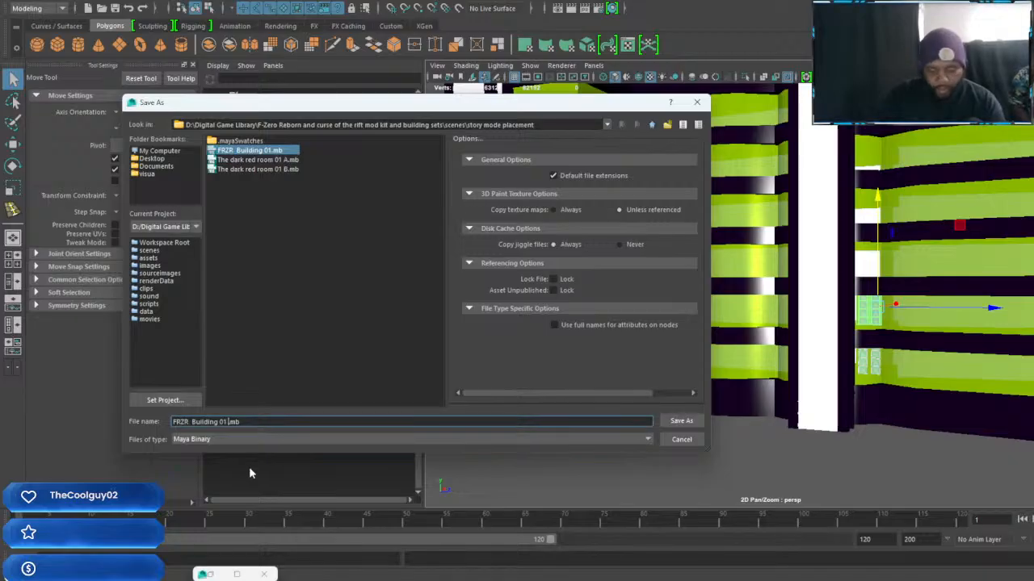
pyautogui.click(693, 421)
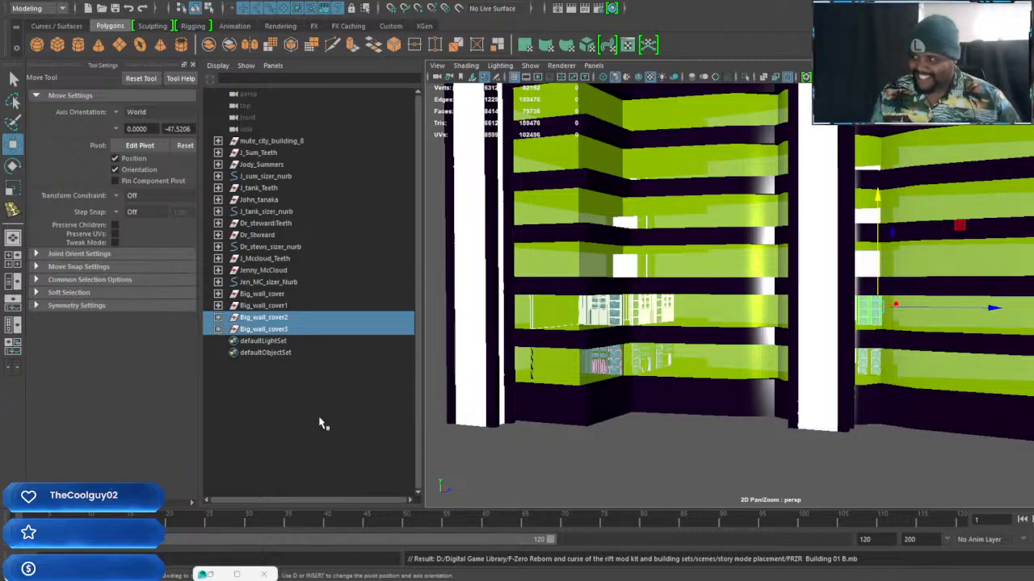
# Duplicate the Big_wall_cover2 and Big_wall_cover3 groups and raise the copies to the third floor, aligned between floor and ceiling
pyautogui.scroll(-2, 802, 419)
pyautogui.scroll(2, 844, 379)
pyautogui.keyDown('alt'); pyautogui.moveTo(845, 378); pyautogui.dragTo(791, 439, button='middle'); pyautogui.keyUp('alt')
pyautogui.keyDown('alt'); pyautogui.moveTo(790, 438); pyautogui.dragTo(833, 387); pyautogui.keyUp('alt')
pyautogui.keyDown('alt'); pyautogui.moveTo(833, 387); pyautogui.dragTo(864, 253, button='middle'); pyautogui.keyUp('alt')
pyautogui.keyDown('alt'); pyautogui.moveTo(864, 254); pyautogui.dragTo(887, 315); pyautogui.keyUp('alt')
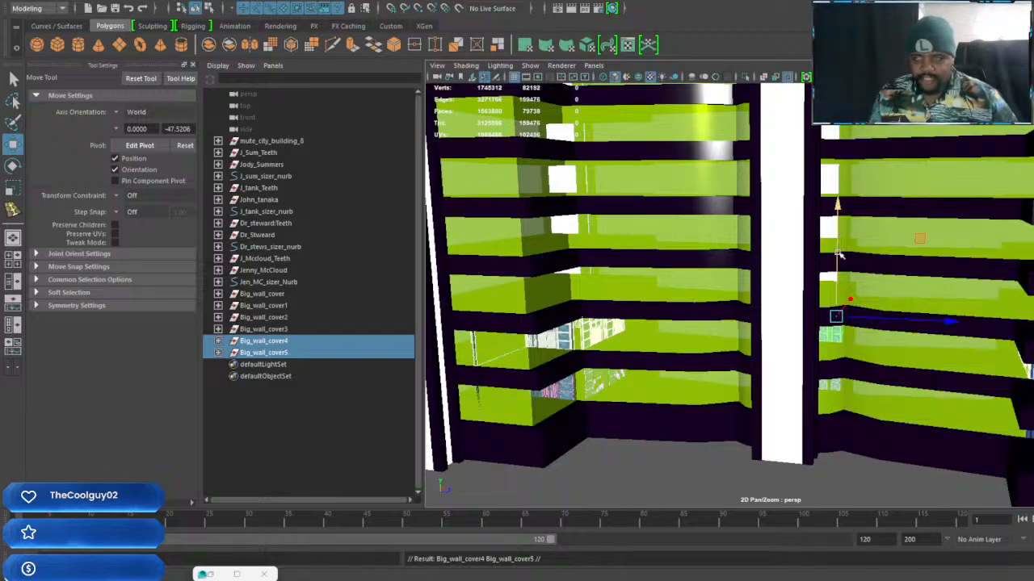
pyautogui.moveTo(838, 281); pyautogui.dragTo(837, 255)
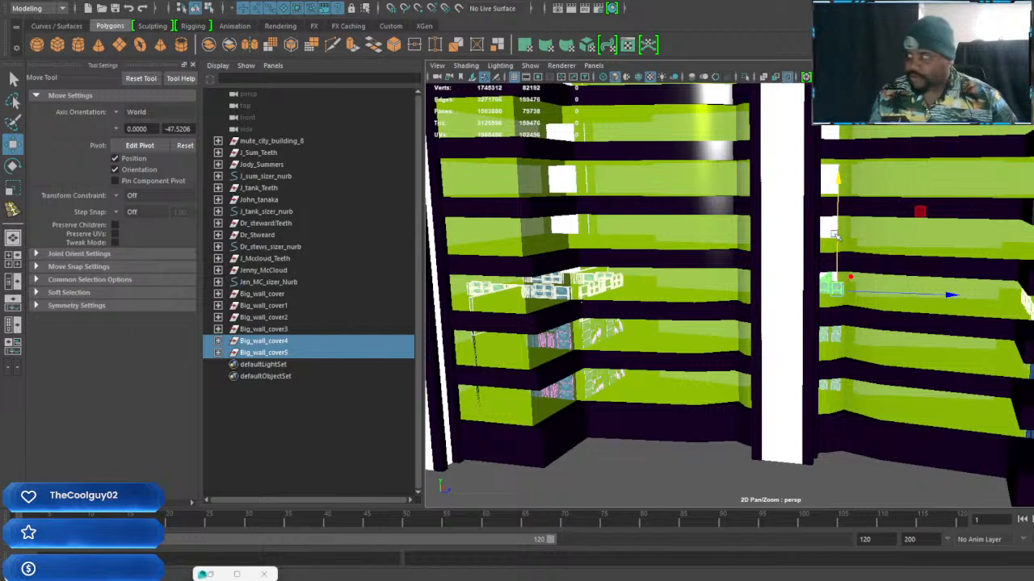
pyautogui.moveTo(836, 234); pyautogui.dragTo(838, 214)
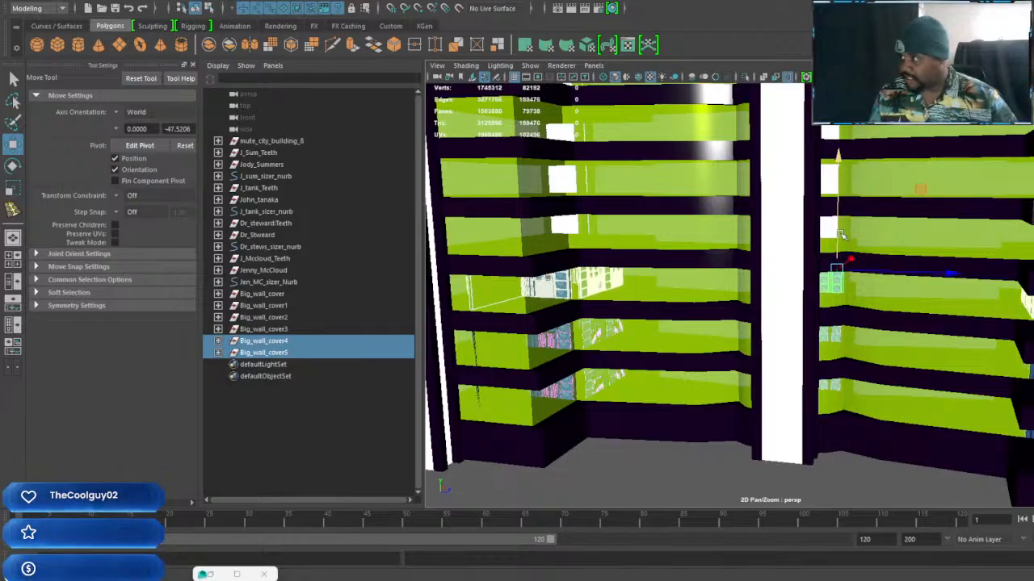
pyautogui.scroll(3, 825, 262)
pyautogui.scroll(-5, 821, 265)
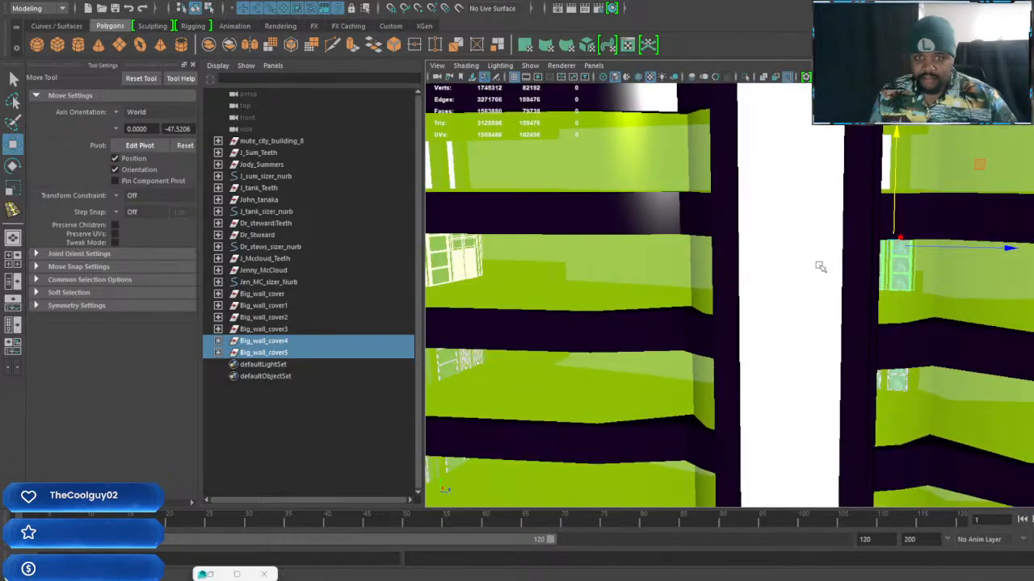
pyautogui.keyDown('alt'); pyautogui.moveTo(821, 266); pyautogui.dragTo(799, 348); pyautogui.keyUp('alt')
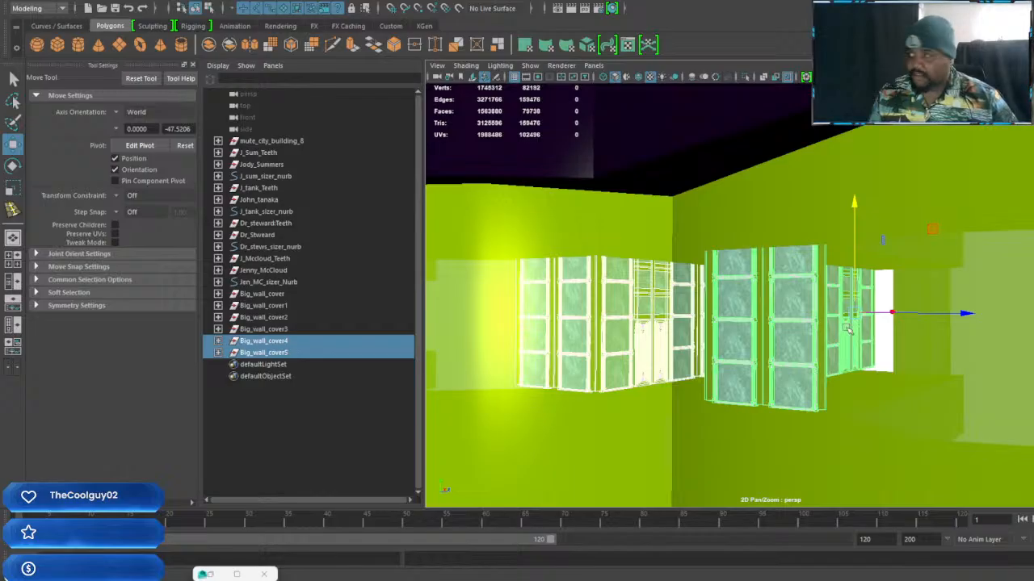
pyautogui.keyDown('alt'); pyautogui.moveTo(868, 333); pyautogui.dragTo(1006, 315); pyautogui.keyUp('alt')
pyautogui.moveTo(1006, 315); pyautogui.dragTo(1000, 323, button='middle')
pyautogui.keyDown('alt'); pyautogui.moveTo(1000, 324); pyautogui.dragTo(871, 316); pyautogui.keyUp('alt')
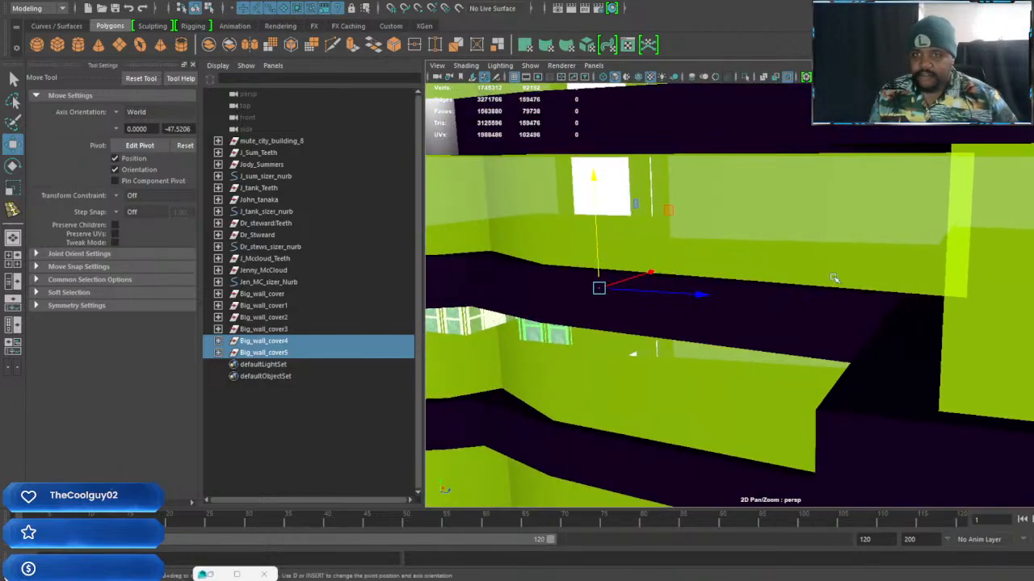
# Switch to the Maya scene containing Iron_tiger and inspect the character standing on the vehicle up close
pyautogui.moveTo(708, 578)
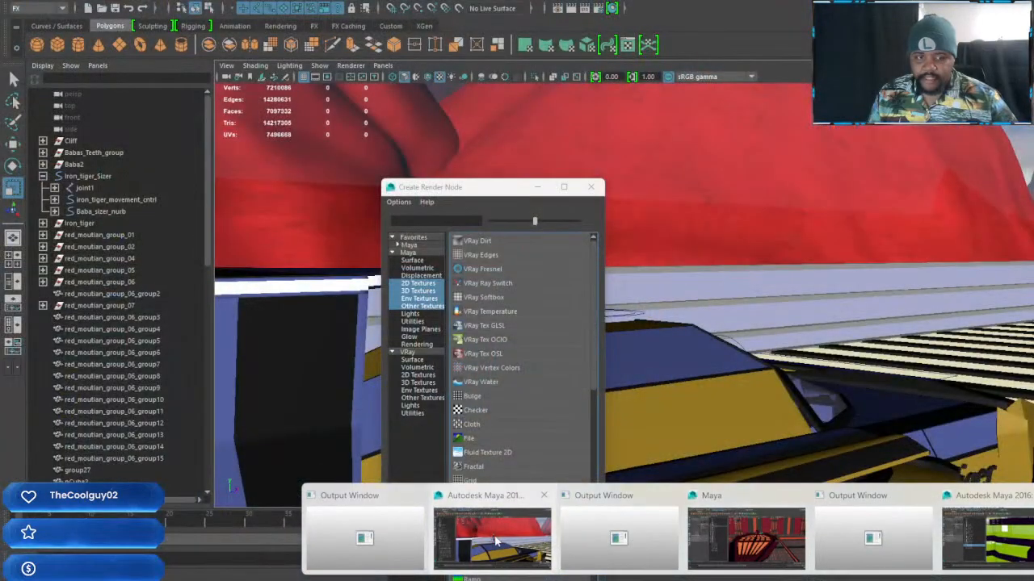
pyautogui.click(746, 537)
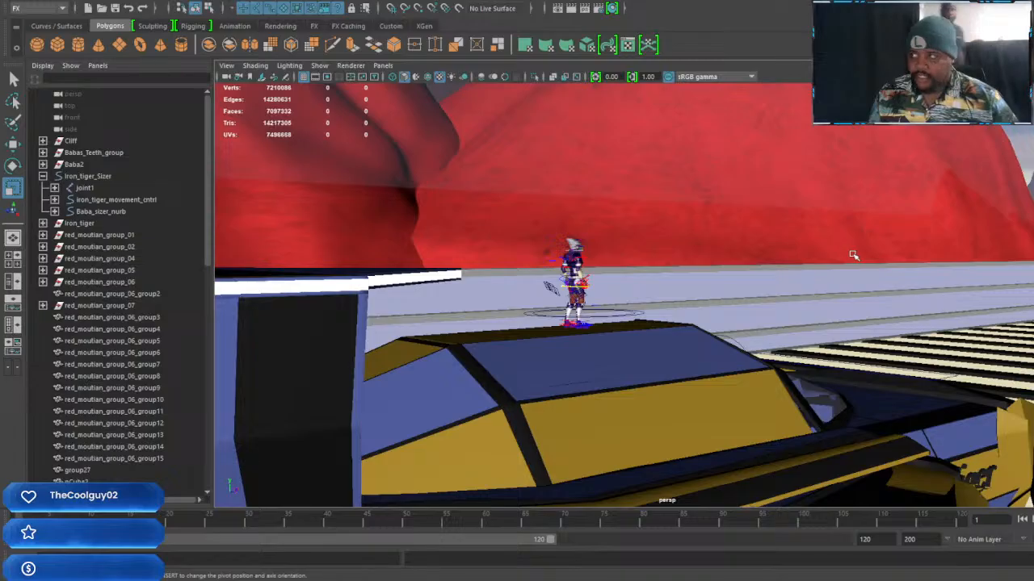
pyautogui.keyDown('alt'); pyautogui.moveTo(856, 231); pyautogui.dragTo(905, 318); pyautogui.keyUp('alt')
pyautogui.scroll(8, 799, 267)
pyautogui.scroll(5, 558, 273)
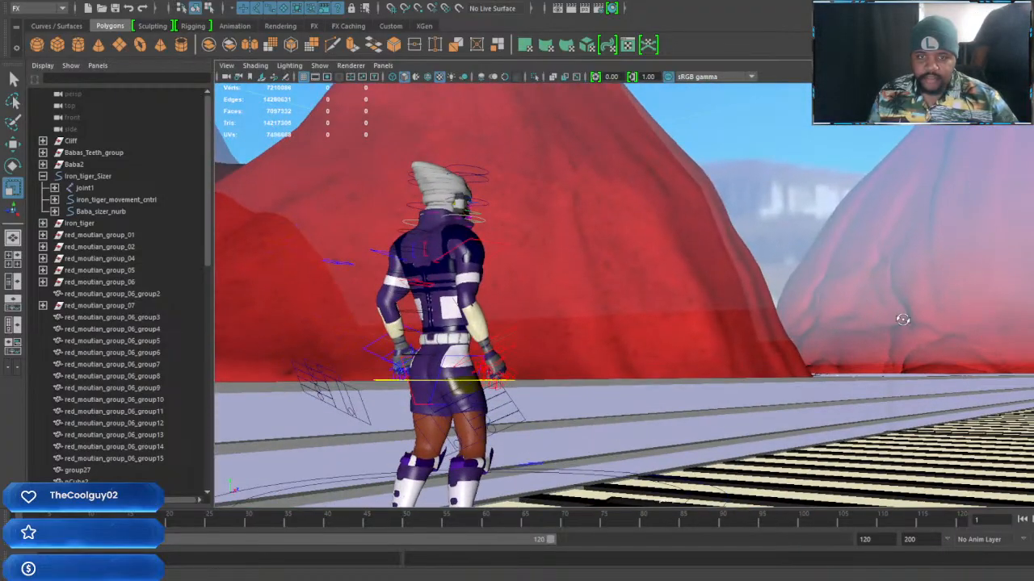
pyautogui.keyDown('alt'); pyautogui.moveTo(820, 338); pyautogui.dragTo(737, 340); pyautogui.keyUp('alt')
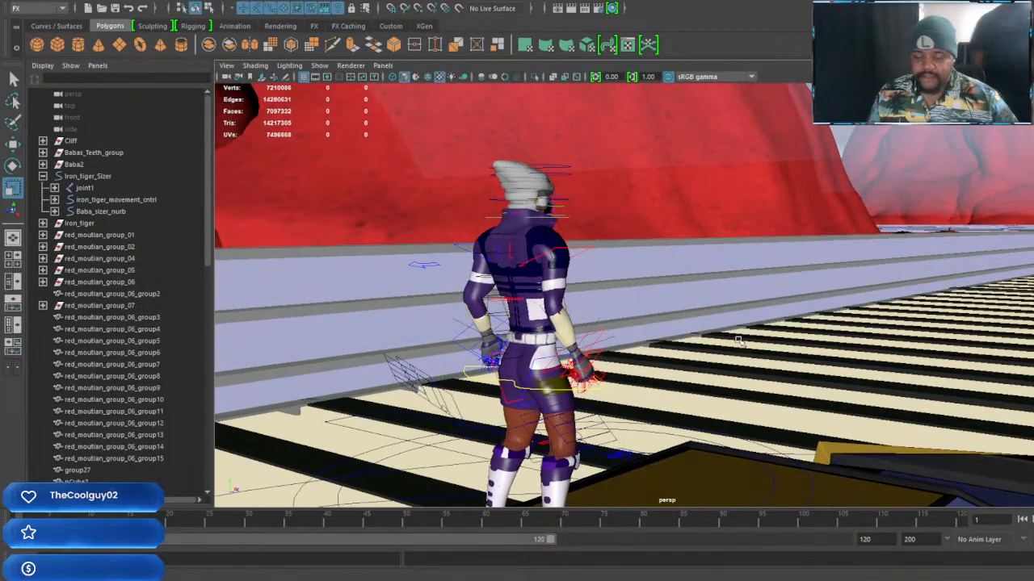
# Select VRayLightDome1 in the scene and set the renderer to V-Ray in the render settings
pyautogui.keyDown('alt'); pyautogui.moveTo(696, 325); pyautogui.dragTo(696, 318, button='middle'); pyautogui.keyUp('alt')
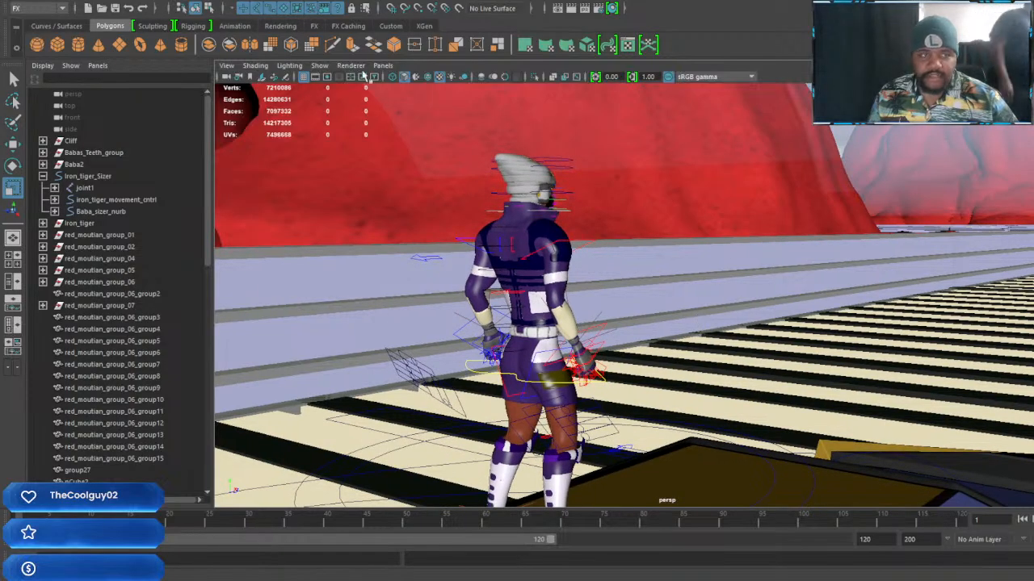
pyautogui.click(229, 77)
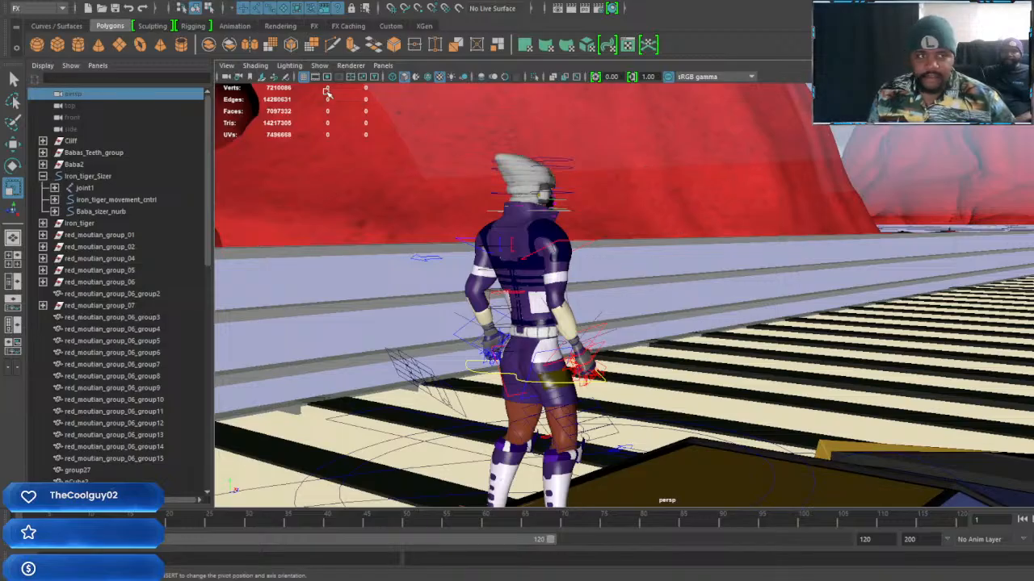
pyautogui.scroll(-10, 103, 353)
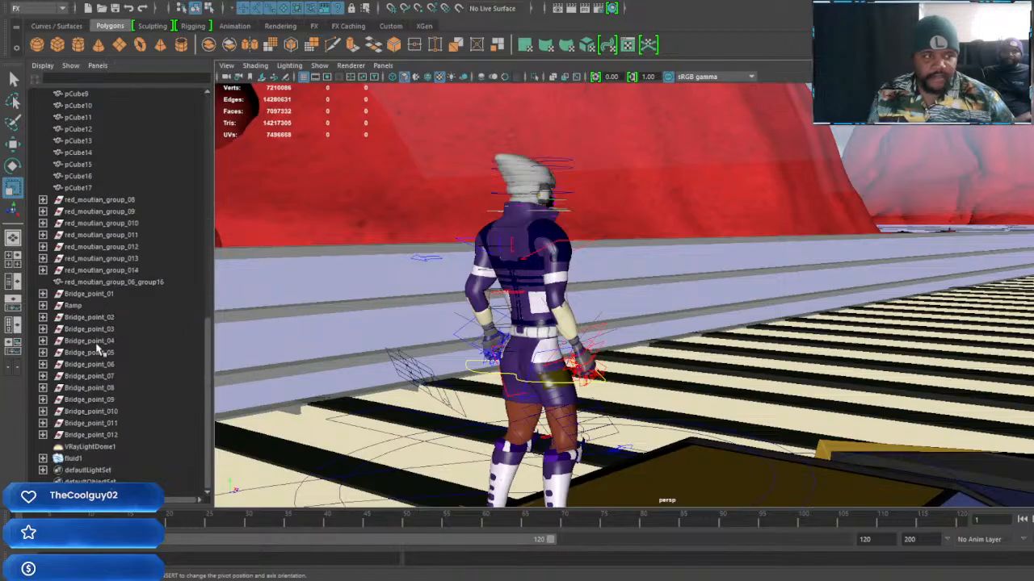
pyautogui.click(90, 446)
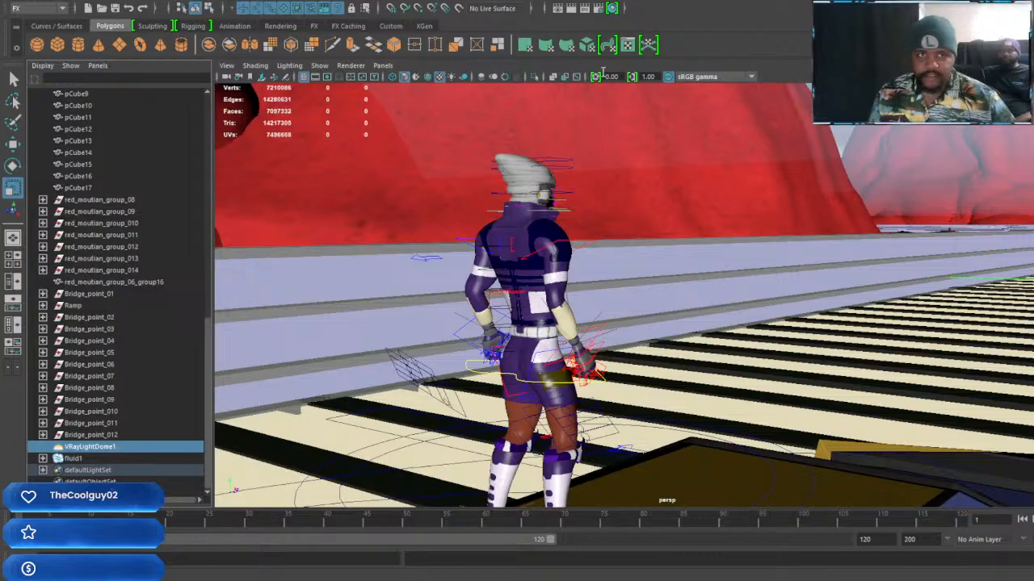
pyautogui.click(598, 8)
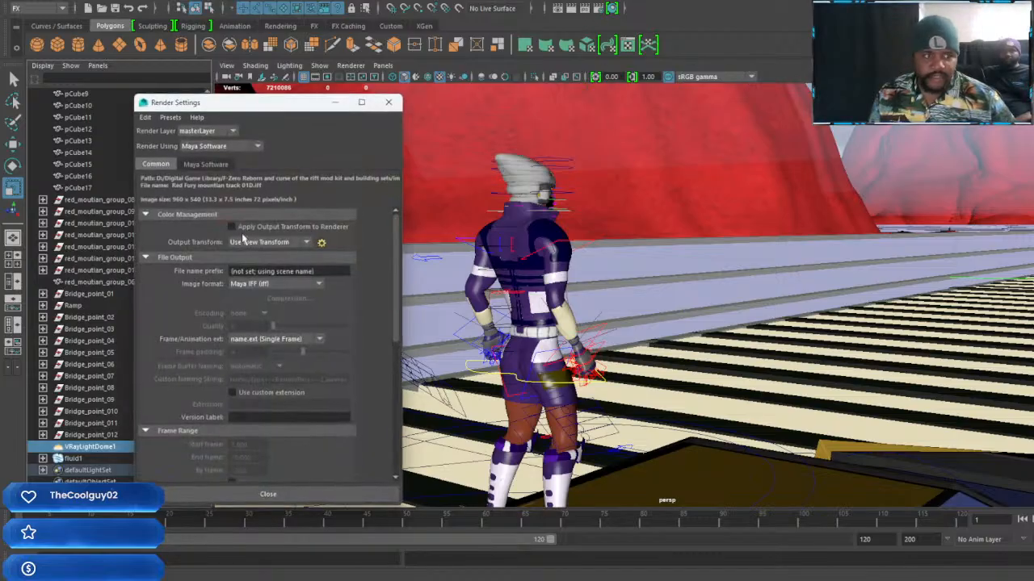
pyautogui.click(218, 146)
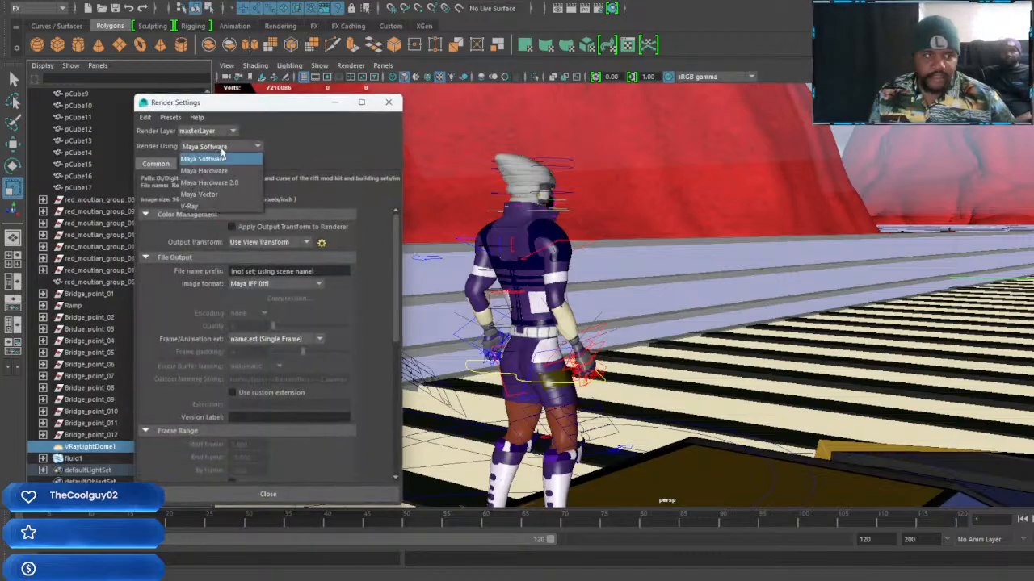
pyautogui.click(211, 206)
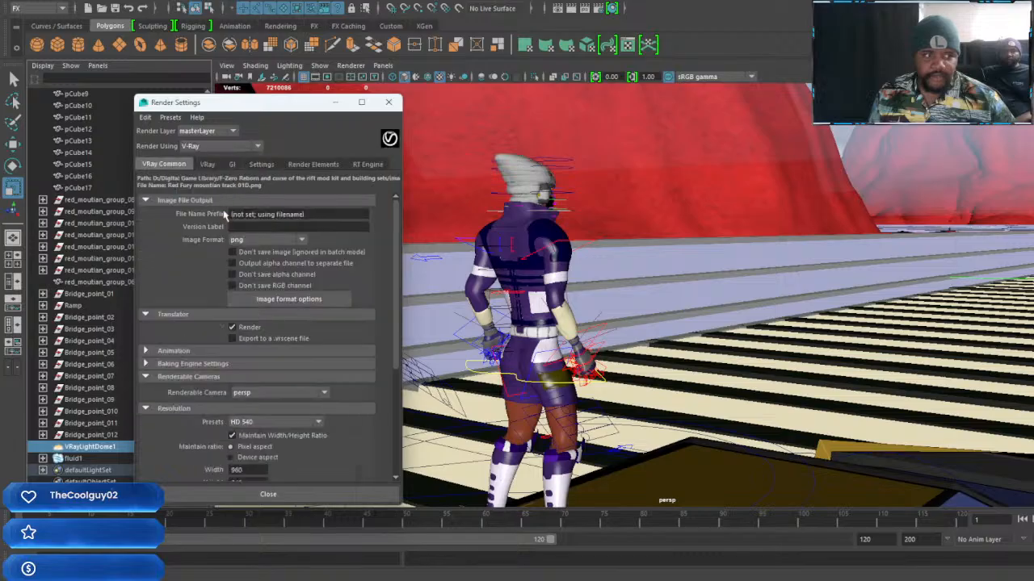
# Set the V-Ray image sampler type to Adaptive subdivision
pyautogui.click(203, 166)
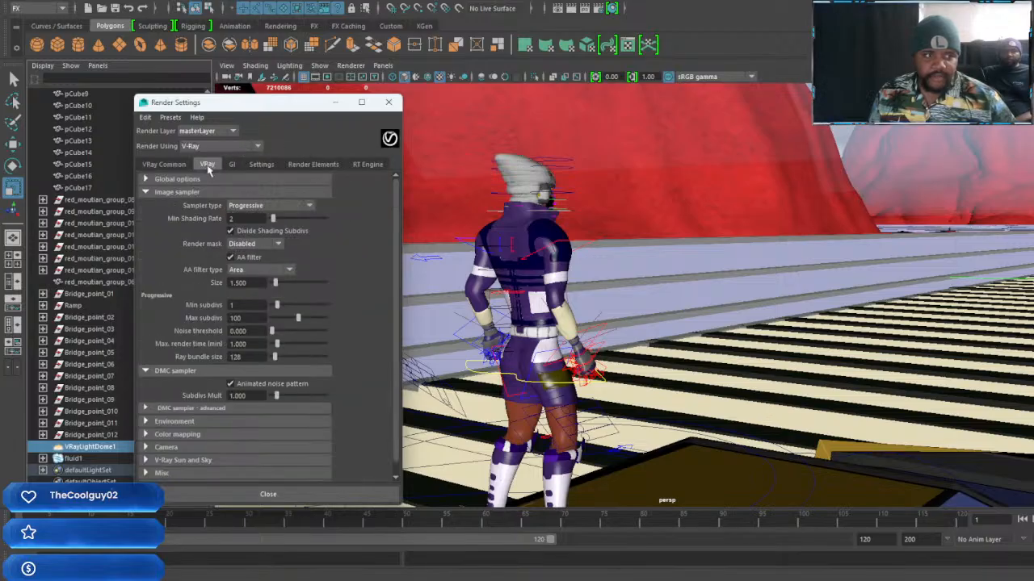
pyautogui.click(307, 207)
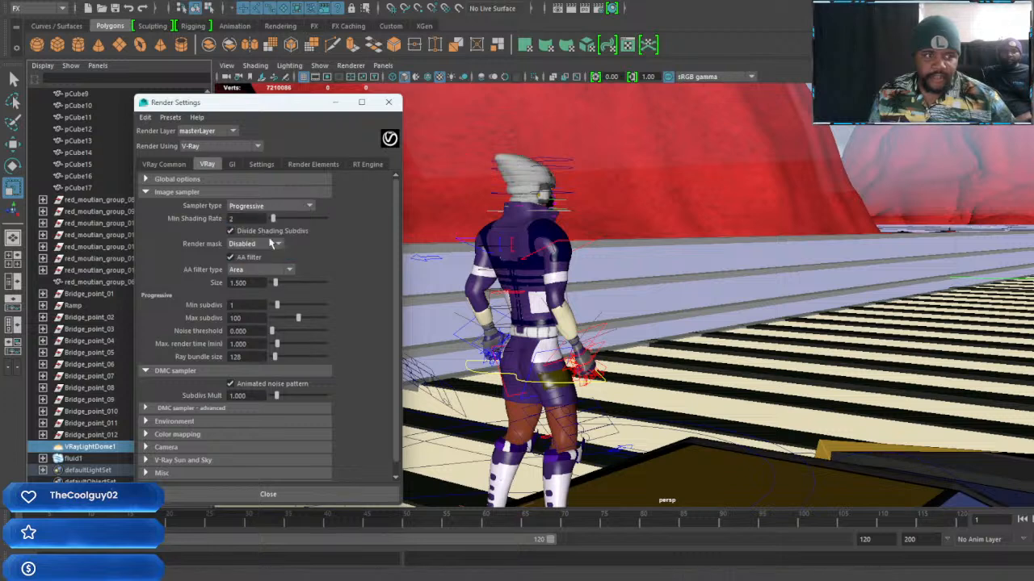
pyautogui.click(266, 241)
pyautogui.scroll(-2, 354, 307)
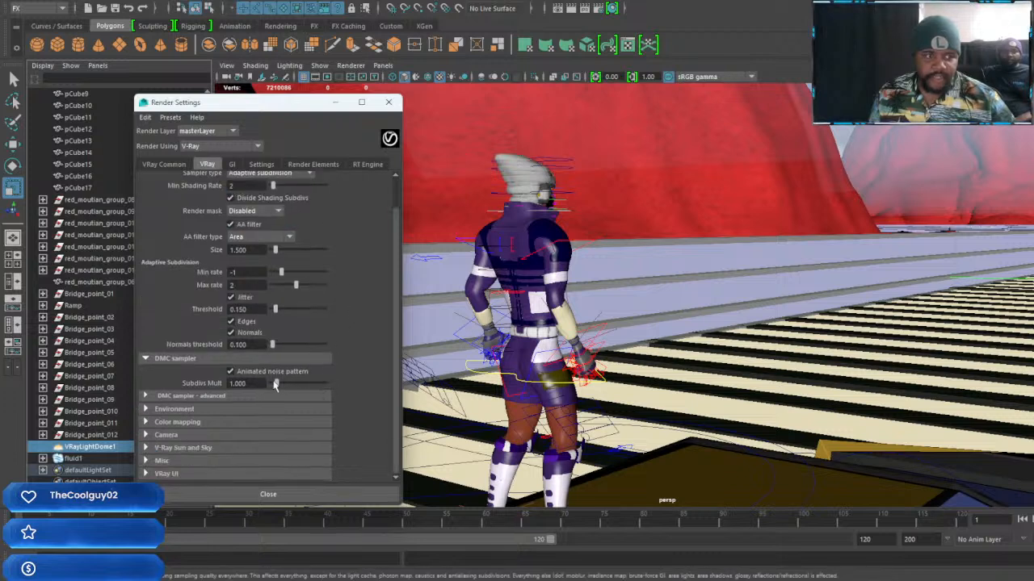
# Set Adaptive Min Samples to 32 in the advanced DMC sampler settings
pyautogui.click(246, 396)
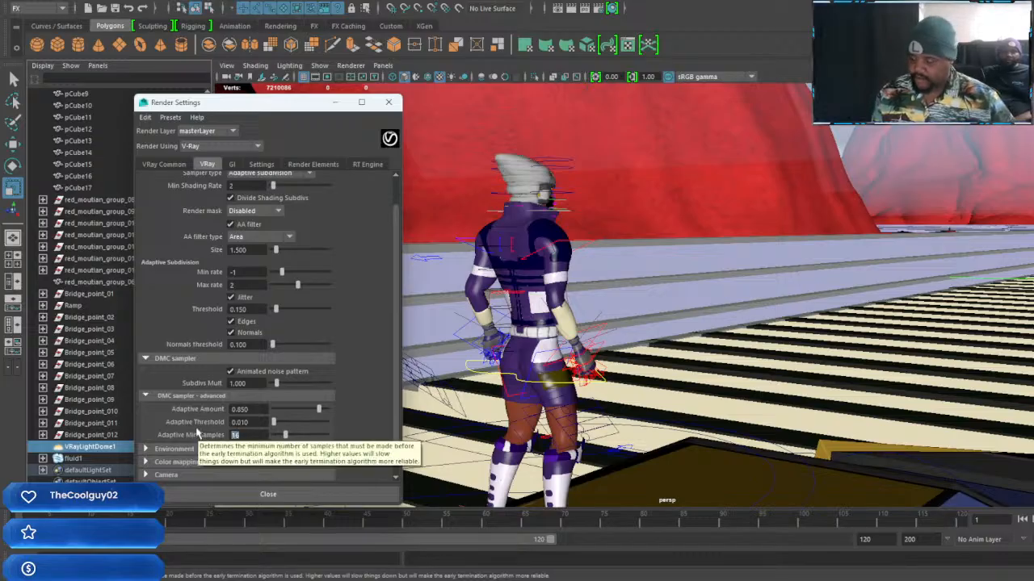
pyautogui.press('BackSpace')
pyautogui.press('BackSpace')
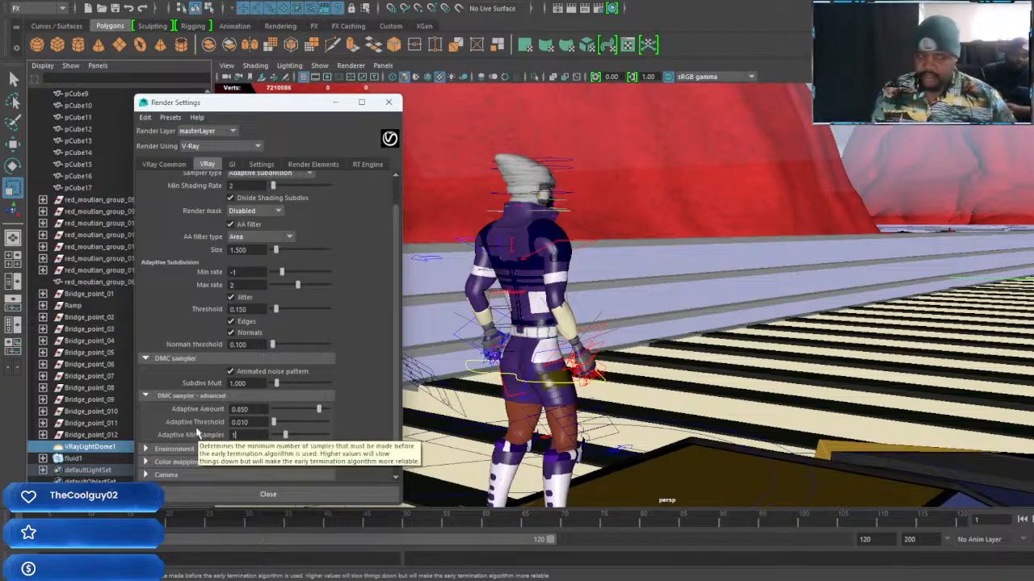
pyautogui.write('32')
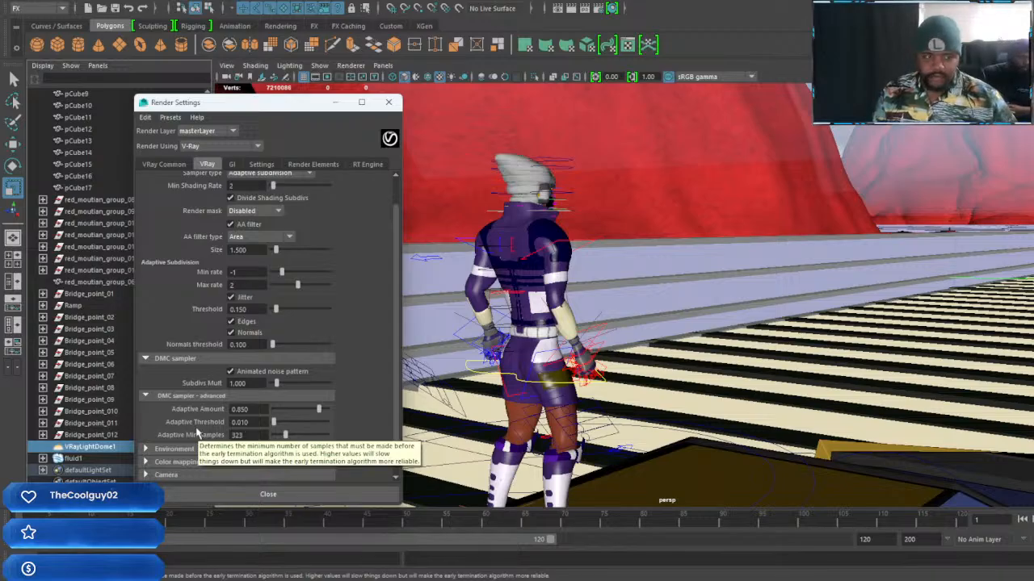
pyautogui.press('Return')
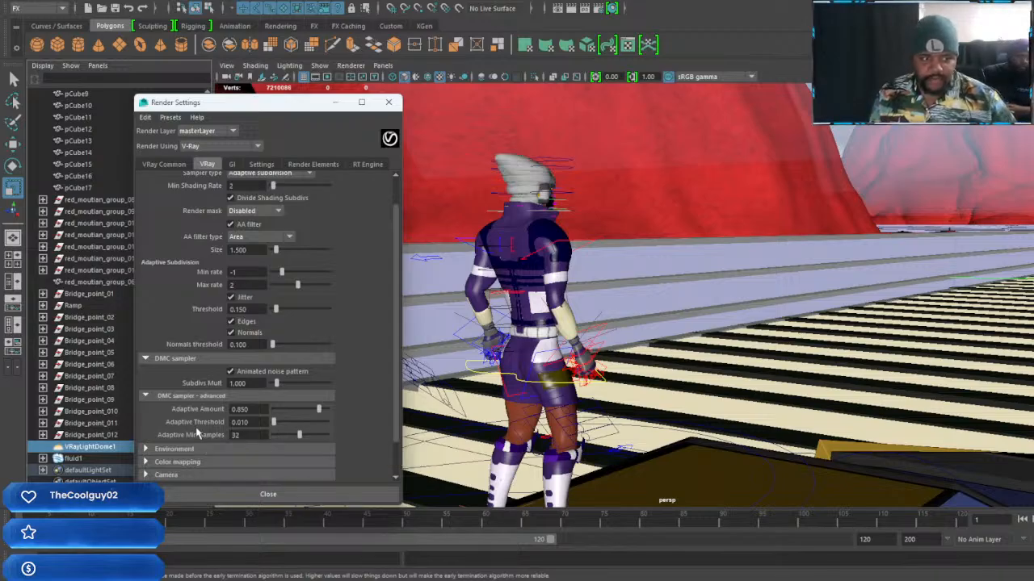
# Change the V-Ray color mapping mode to Color mapping and gamma
pyautogui.click(170, 462)
pyautogui.scroll(-4, 188, 435)
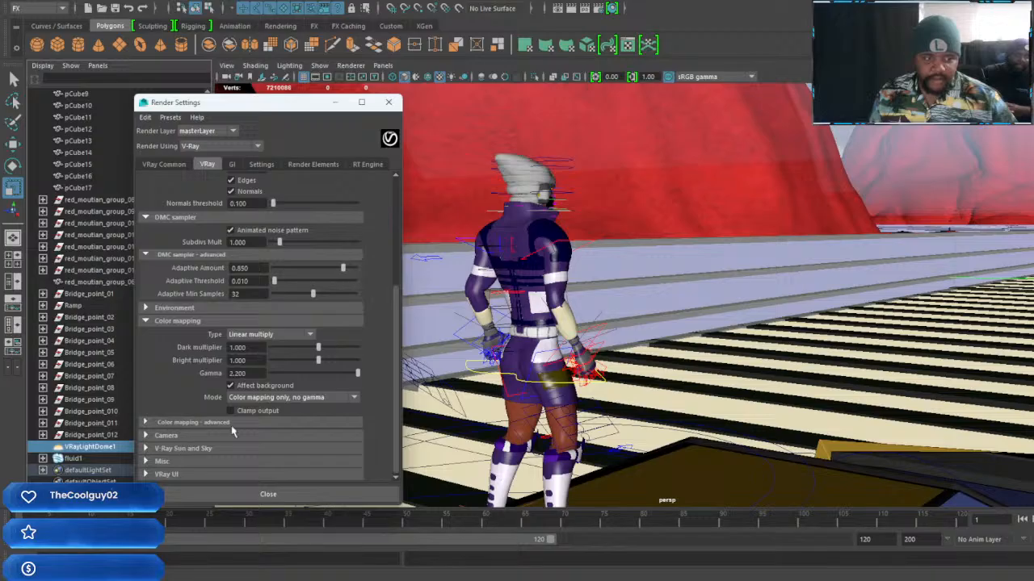
pyautogui.click(339, 399)
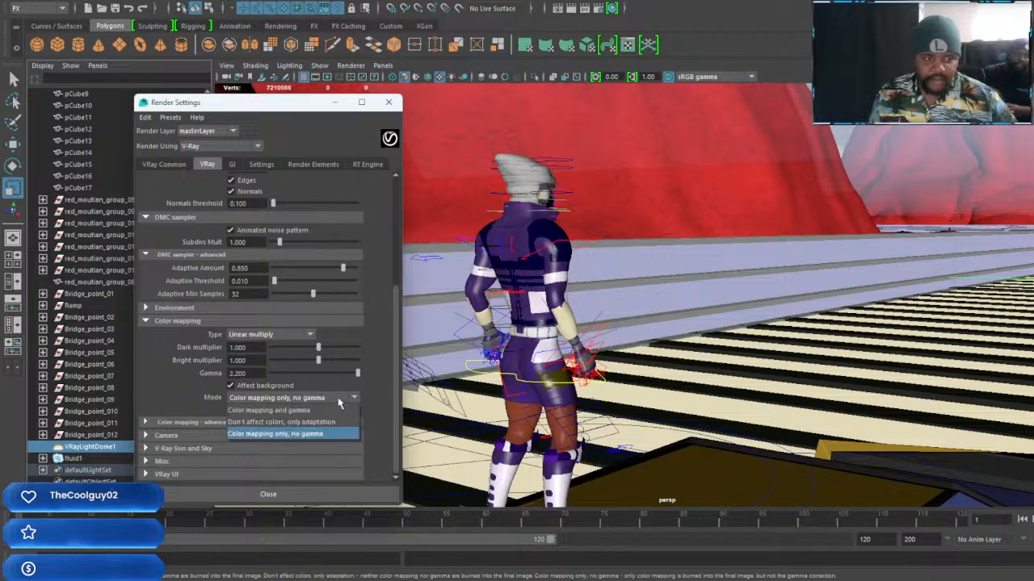
pyautogui.click(292, 410)
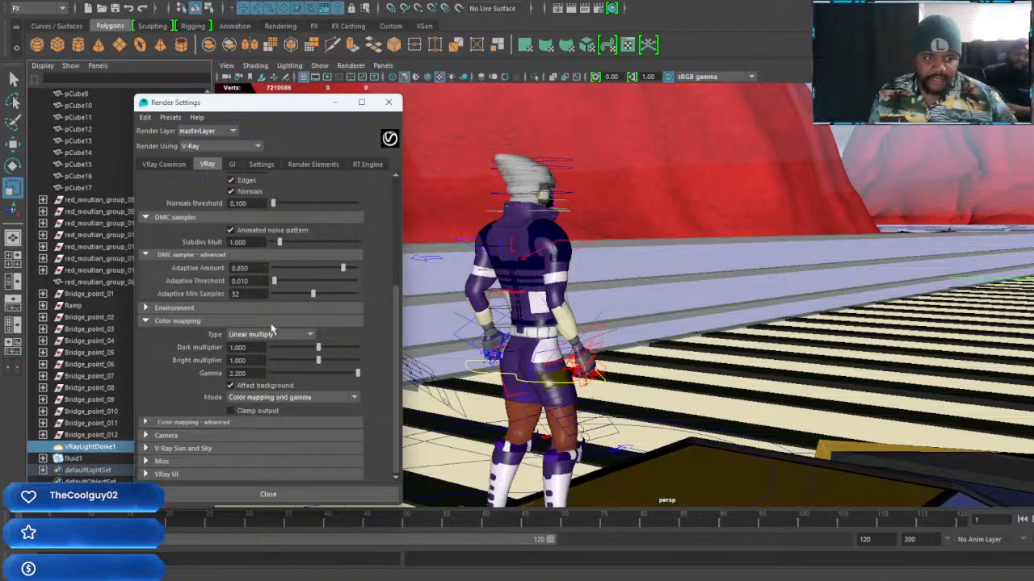
pyautogui.scroll(3, 179, 292)
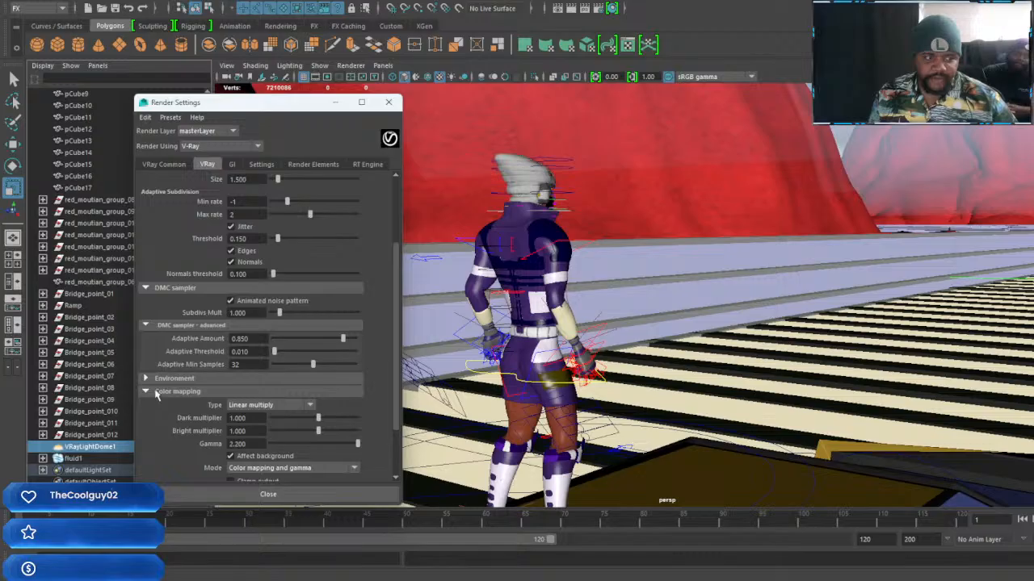
pyautogui.click(157, 394)
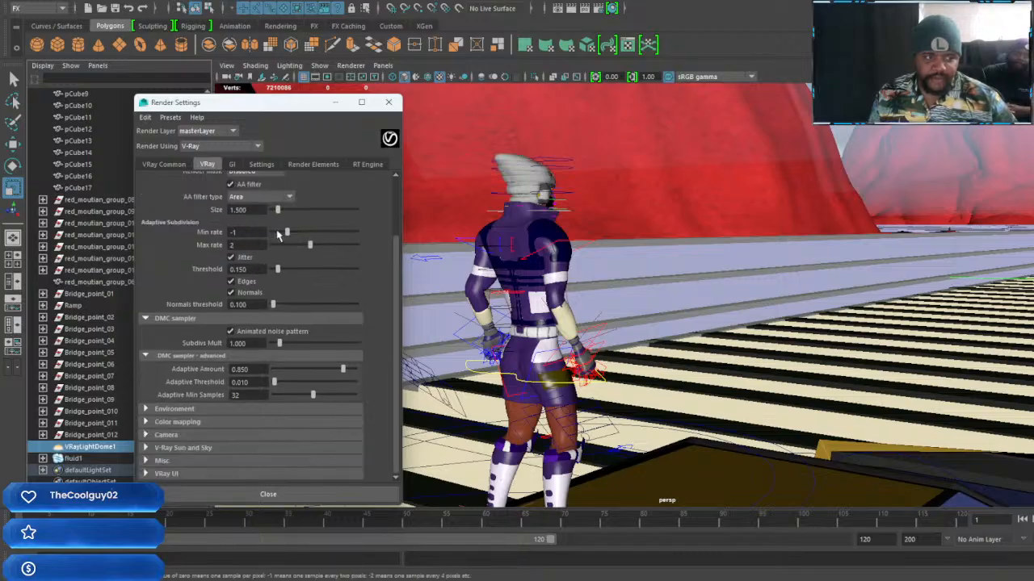
# Raise the adaptive subdivision Min rate to 0 and set the AA filter type to Gaussian
pyautogui.moveTo(286, 233); pyautogui.dragTo(294, 233)
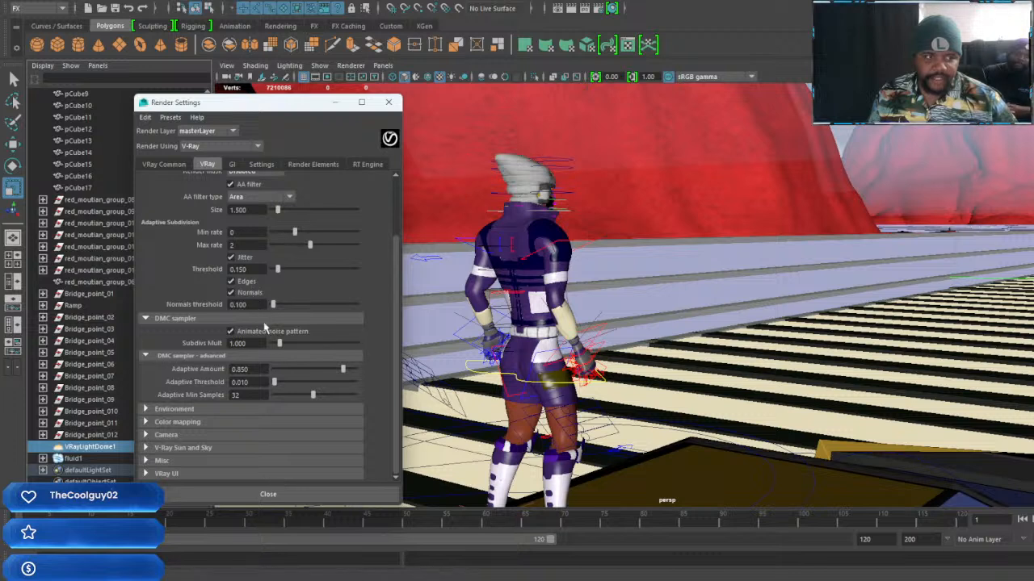
pyautogui.click(289, 198)
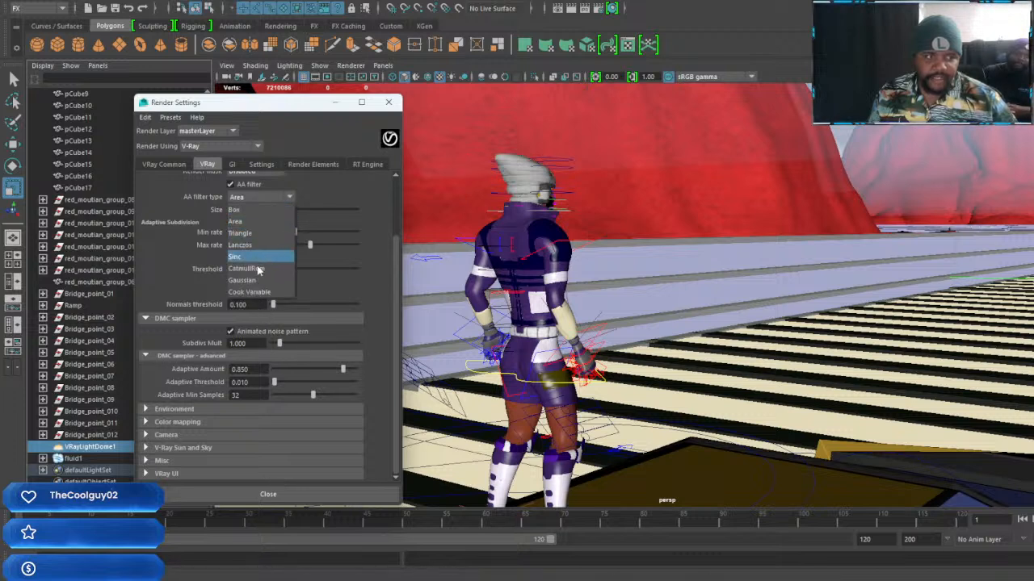
pyautogui.click(242, 280)
pyautogui.scroll(3, 340, 296)
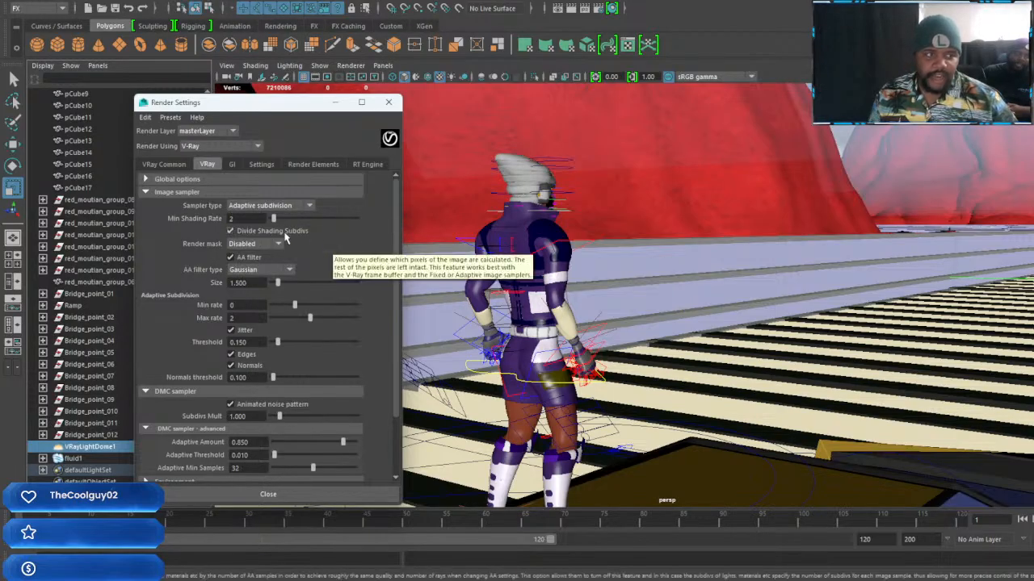
# Set the render resolution to the HD 1080 preset
pyautogui.click(157, 166)
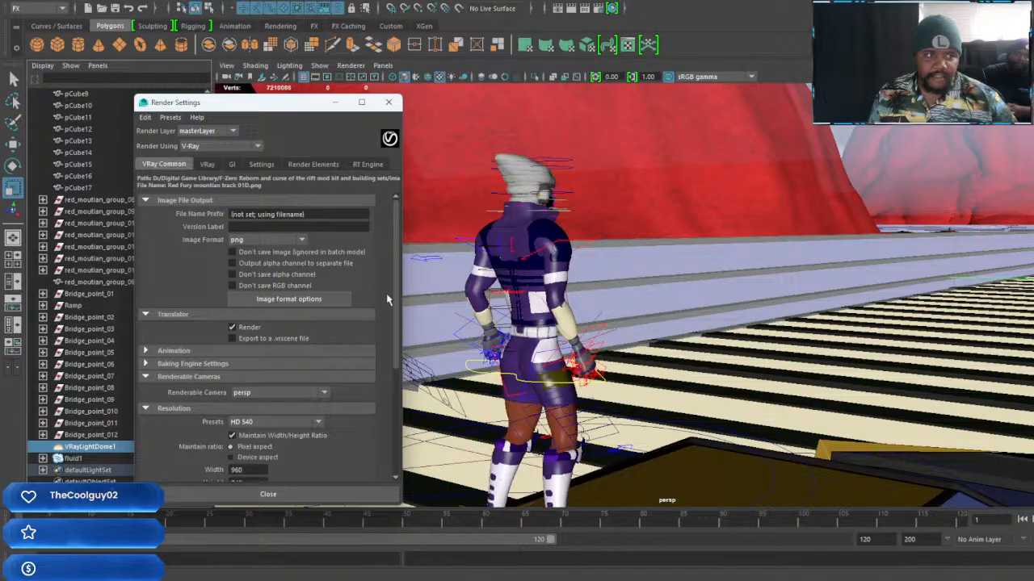
pyautogui.scroll(-5, 355, 295)
pyautogui.click(318, 248)
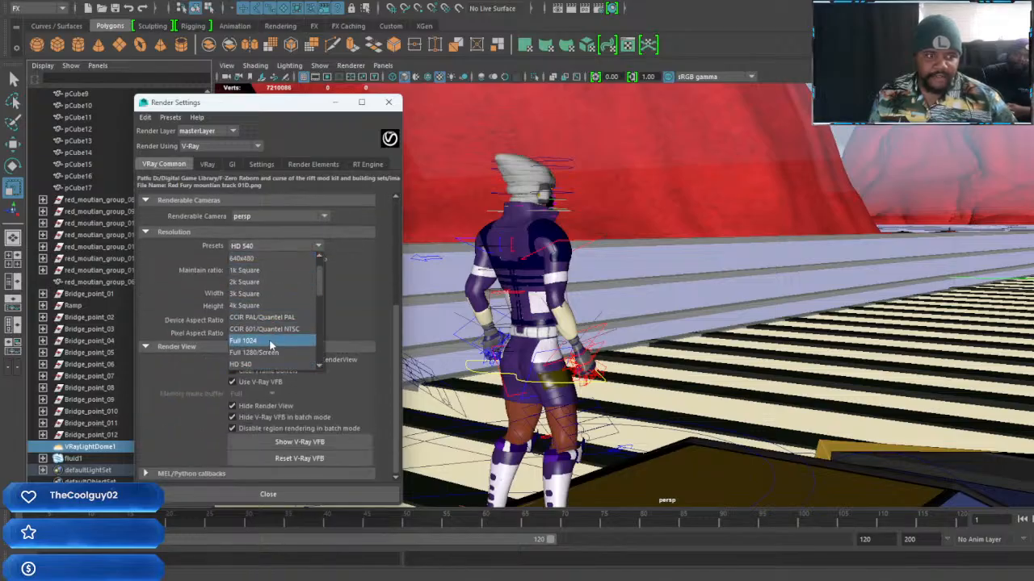
pyautogui.scroll(-2, 271, 347)
pyautogui.scroll(3, 270, 343)
pyautogui.click(272, 307)
# Enable sRGB image conversion for RenderView, turn off Use V-Ray VFB, and minimize the render settings
pyautogui.click(232, 360)
pyautogui.click(232, 382)
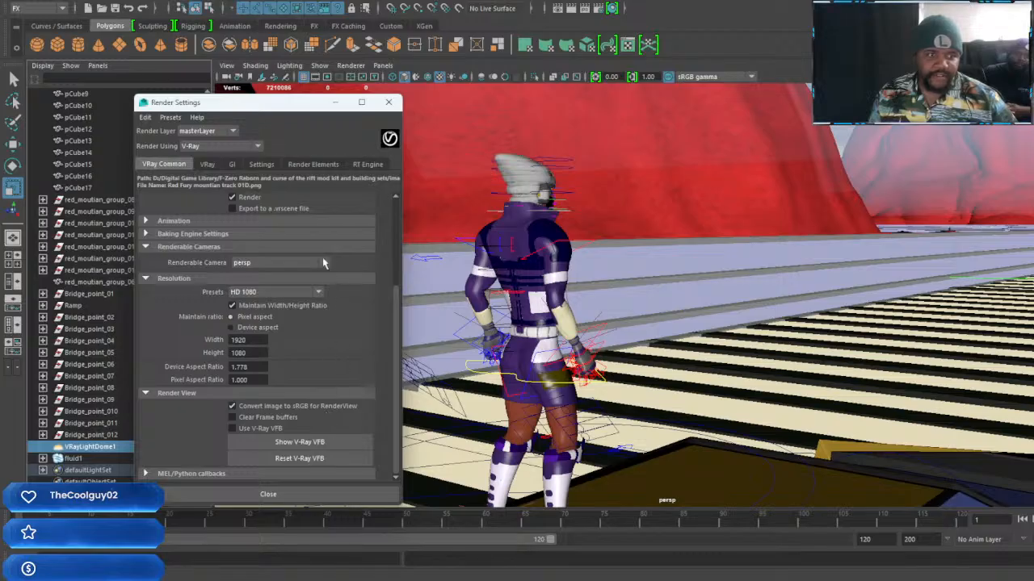
pyautogui.click(210, 165)
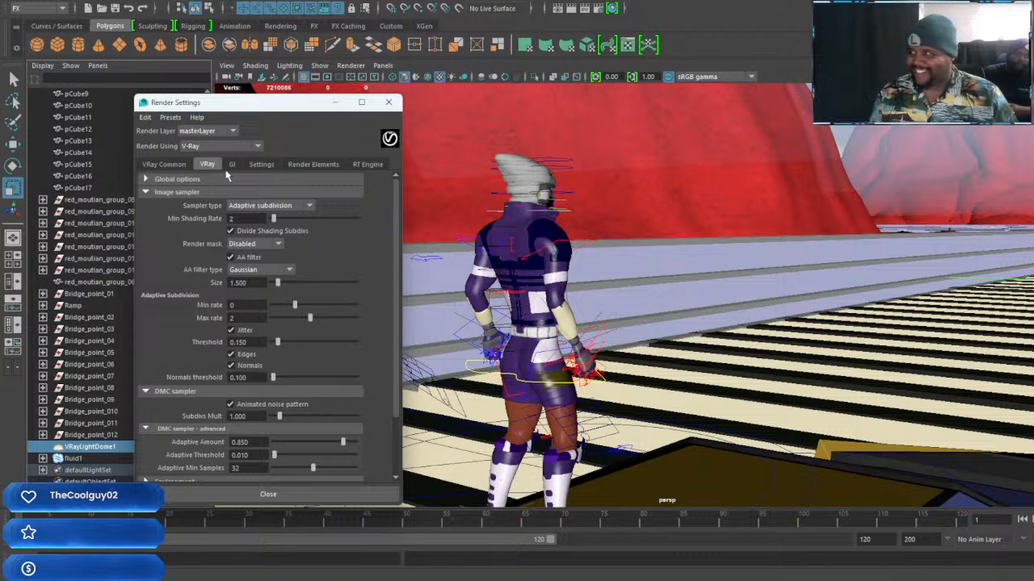
pyautogui.click(336, 103)
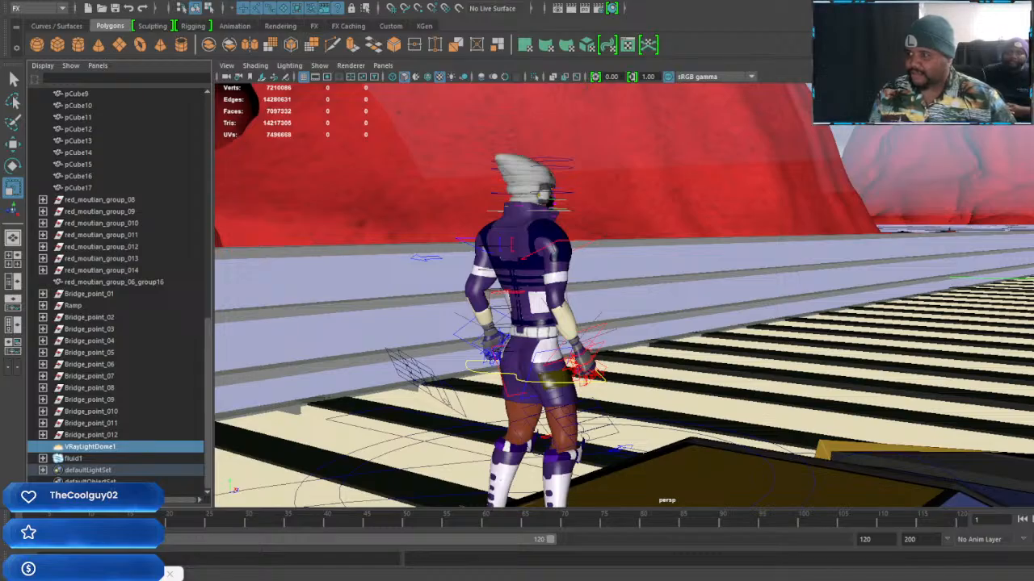
# Frame the whole Iron Tiger vehicle with the character on top against the red mountains and render the perspective view
pyautogui.hotkey('alt', 'Tab')
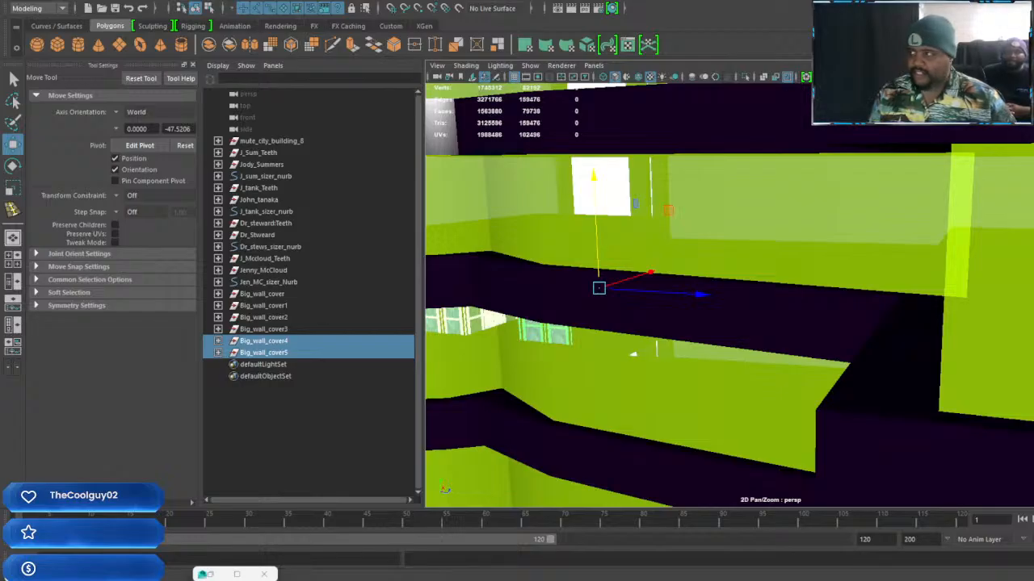
pyautogui.hotkey('alt', 'Tab')
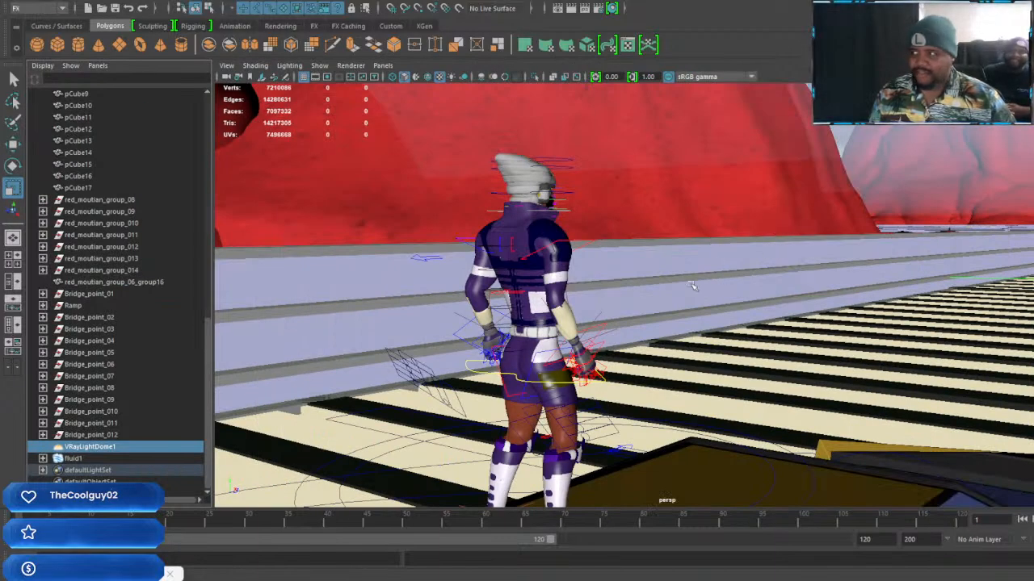
pyautogui.keyDown('alt'); pyautogui.moveTo(700, 273); pyautogui.dragTo(728, 285); pyautogui.keyUp('alt')
pyautogui.scroll(-3, 729, 285)
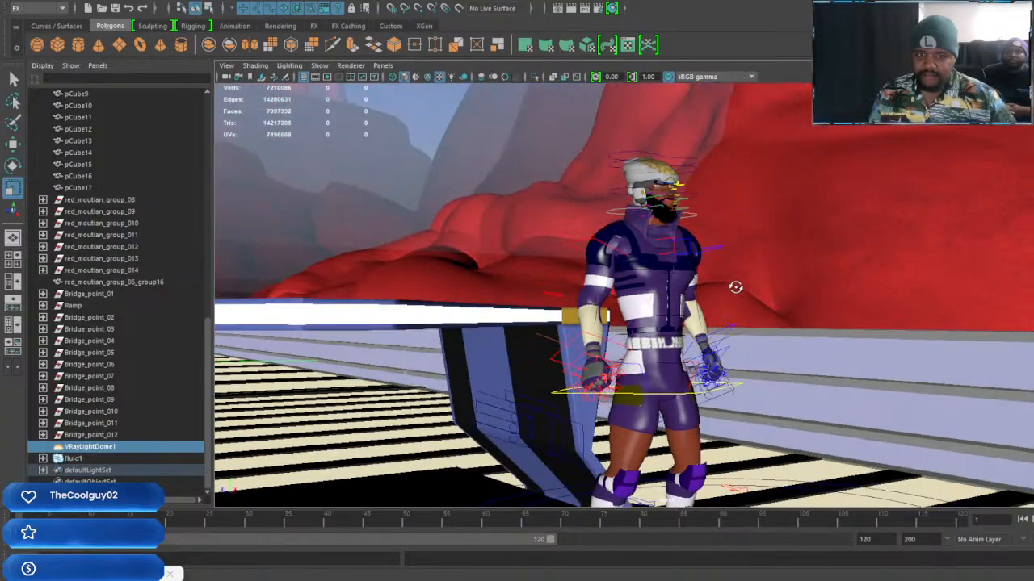
pyautogui.keyDown('alt'); pyautogui.moveTo(731, 240); pyautogui.dragTo(618, 315); pyautogui.keyUp('alt')
pyautogui.scroll(4, 614, 314)
pyautogui.keyDown('alt'); pyautogui.moveTo(613, 314); pyautogui.dragTo(671, 308, button='middle'); pyautogui.keyUp('alt')
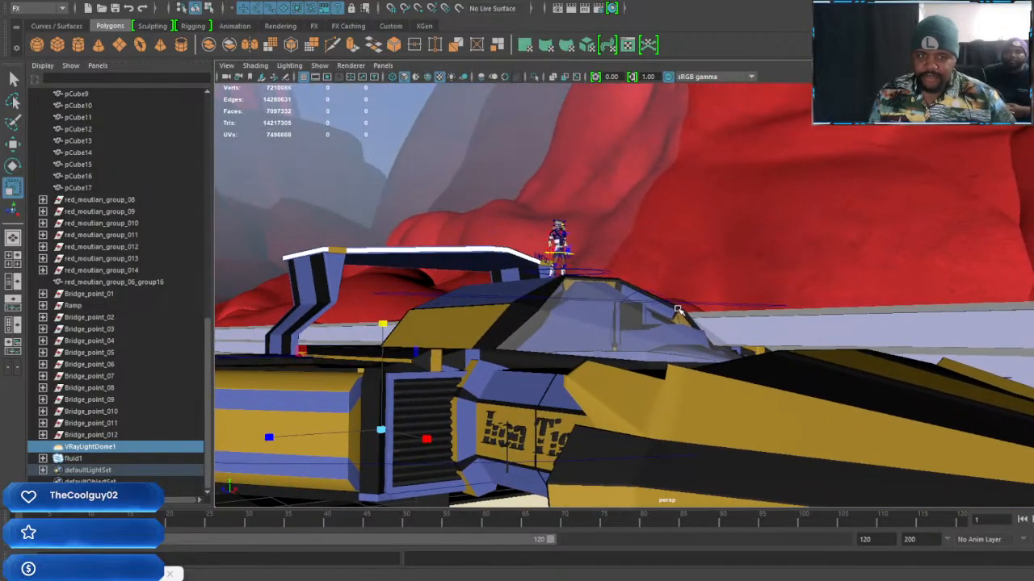
pyautogui.scroll(-3, 702, 315)
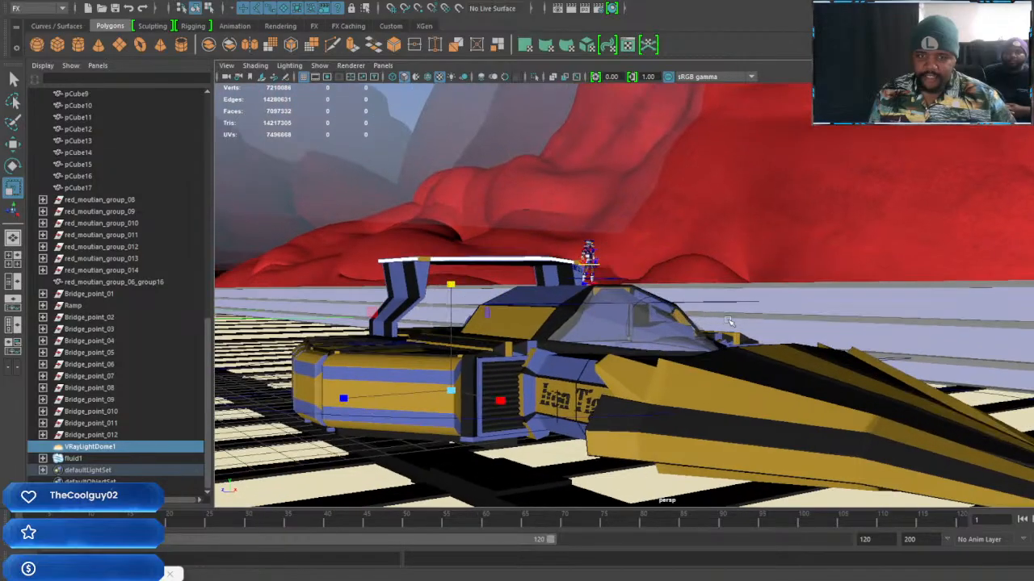
pyautogui.keyDown('alt'); pyautogui.moveTo(728, 321); pyautogui.dragTo(708, 313); pyautogui.keyUp('alt')
pyautogui.keyDown('alt'); pyautogui.moveTo(707, 313); pyautogui.dragTo(733, 307, button='middle'); pyautogui.keyUp('alt')
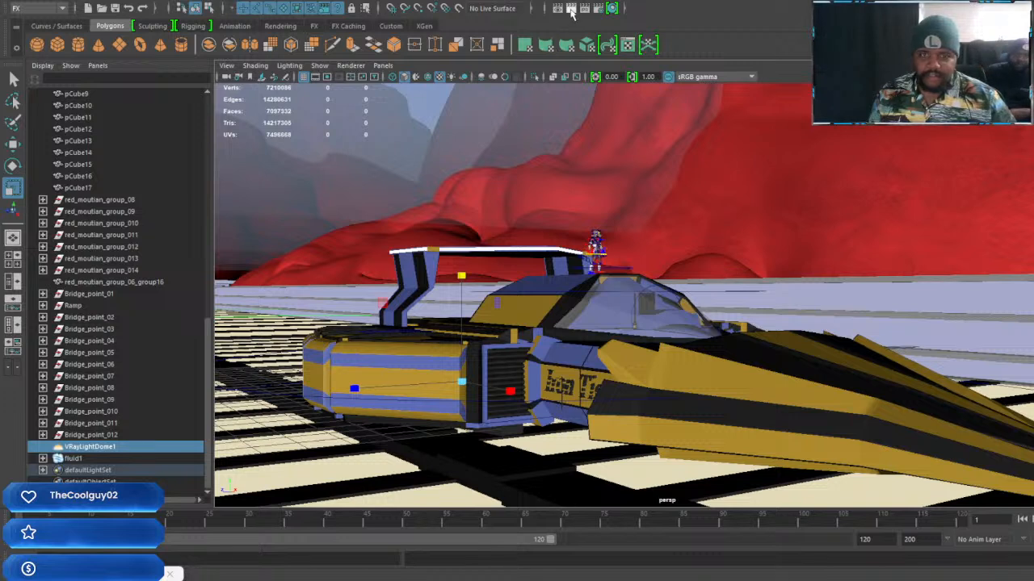
pyautogui.click(571, 9)
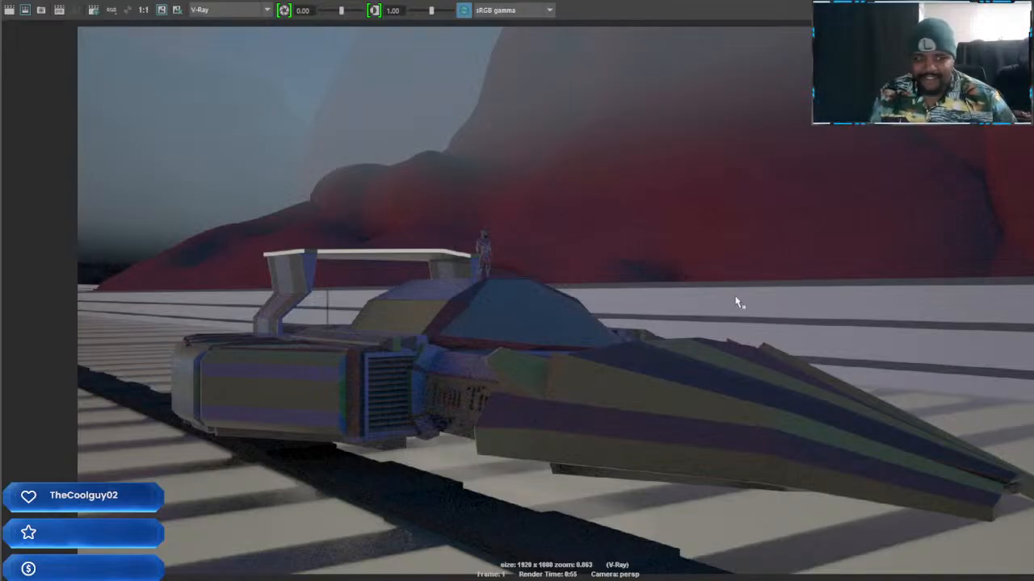
# Inspect the character and vehicle in the rendered image up close and as a whole
pyautogui.scroll(4, 489, 234)
pyautogui.scroll(2, 428, 230)
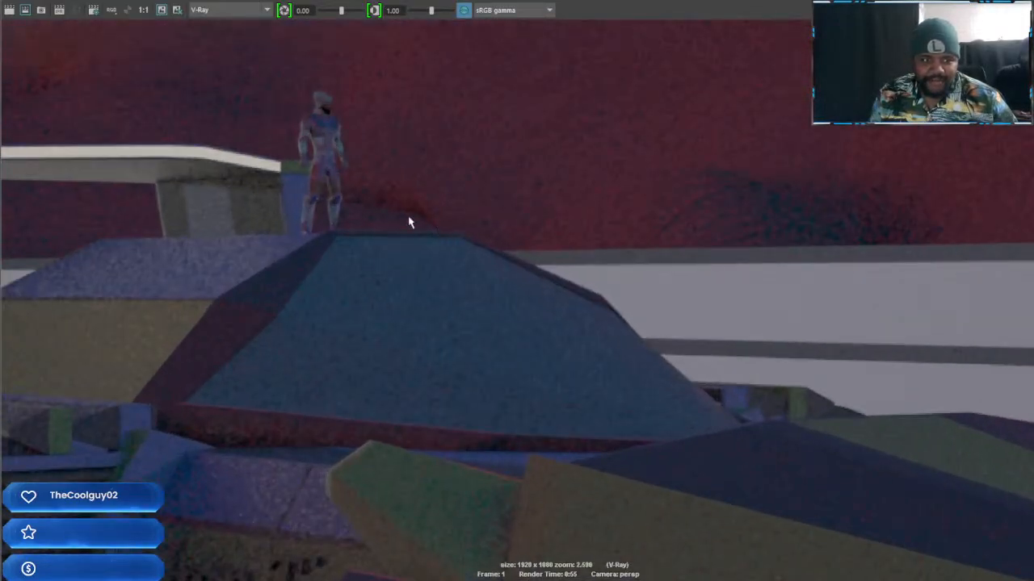
pyautogui.scroll(-5, 369, 206)
pyautogui.scroll(-1, 417, 199)
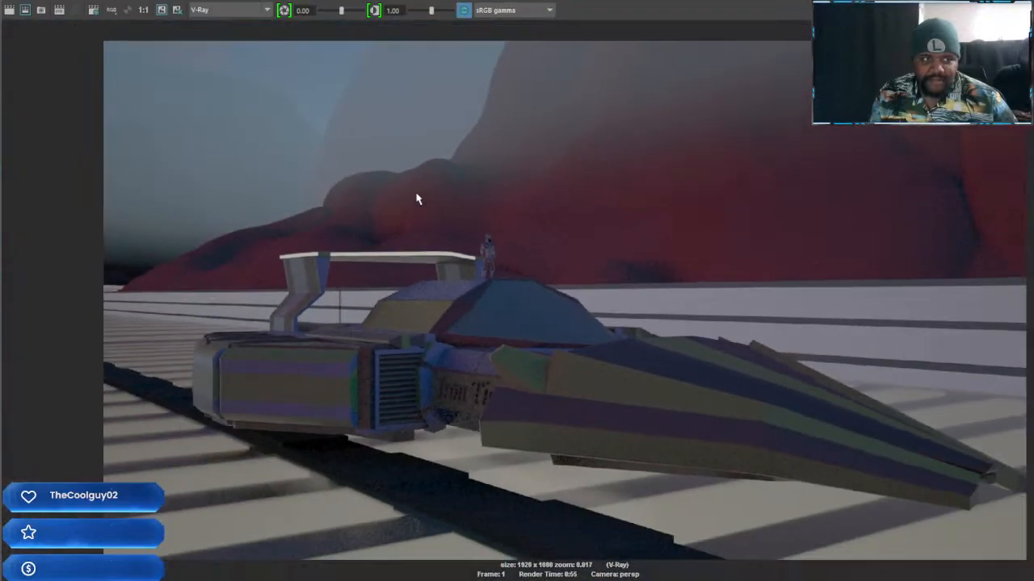
# Inspect the rendered vehicle, character and background mountains up close, and close the render view
pyautogui.scroll(3, 250, 127)
pyautogui.moveTo(356, 183); pyautogui.dragTo(501, 327, button='middle')
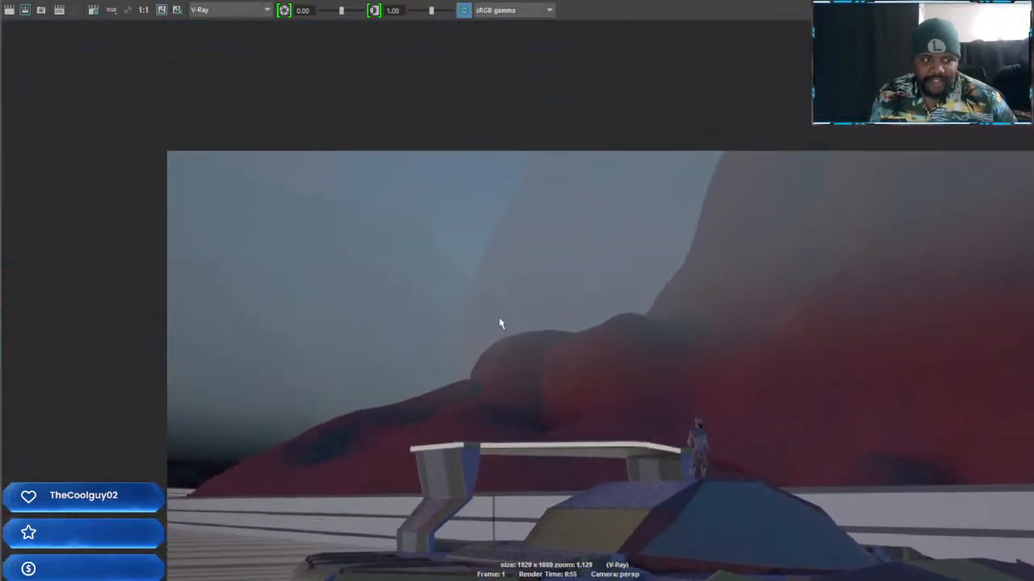
pyautogui.scroll(5, 444, 224)
pyautogui.scroll(-1, 445, 224)
pyautogui.scroll(-2, 929, 167)
pyautogui.click(1033, 1)
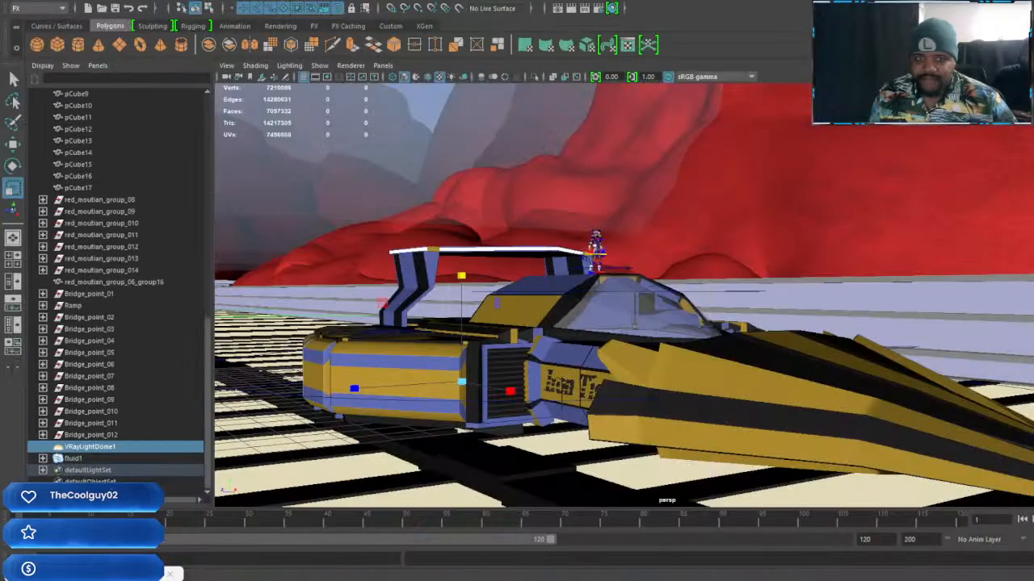
# Select the fluid1 fog container surrounding the red mountains and move it down along the vertical axis
pyautogui.click(422, 118)
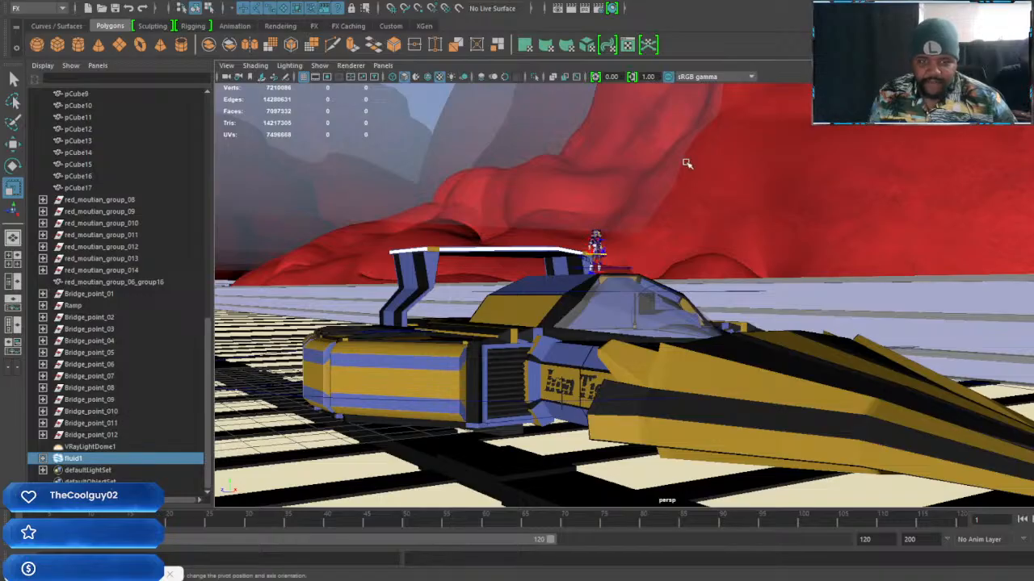
pyautogui.scroll(-3, 685, 167)
pyautogui.scroll(-4, 686, 167)
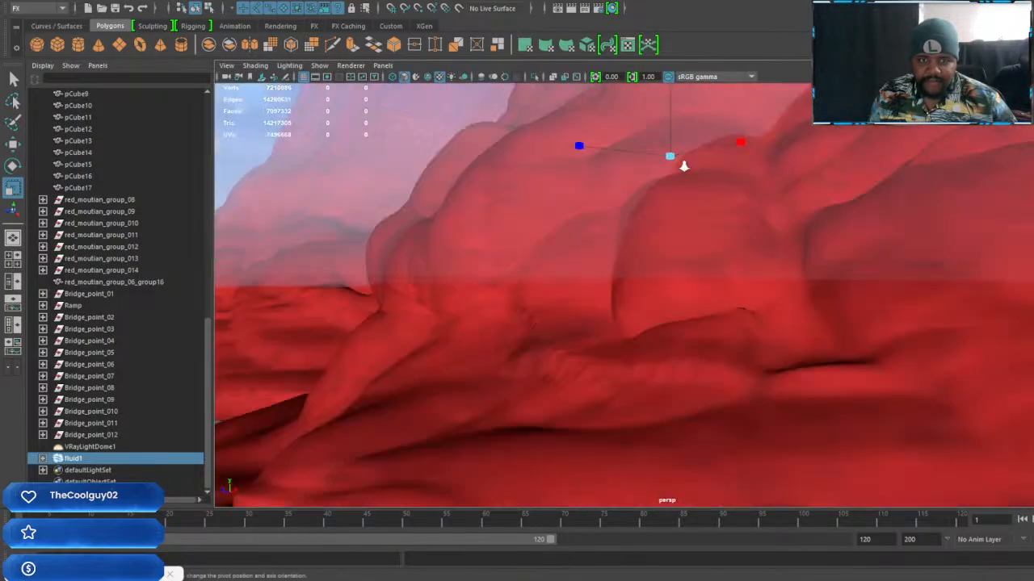
pyautogui.keyDown('alt'); pyautogui.moveTo(707, 189); pyautogui.dragTo(739, 214); pyautogui.keyUp('alt')
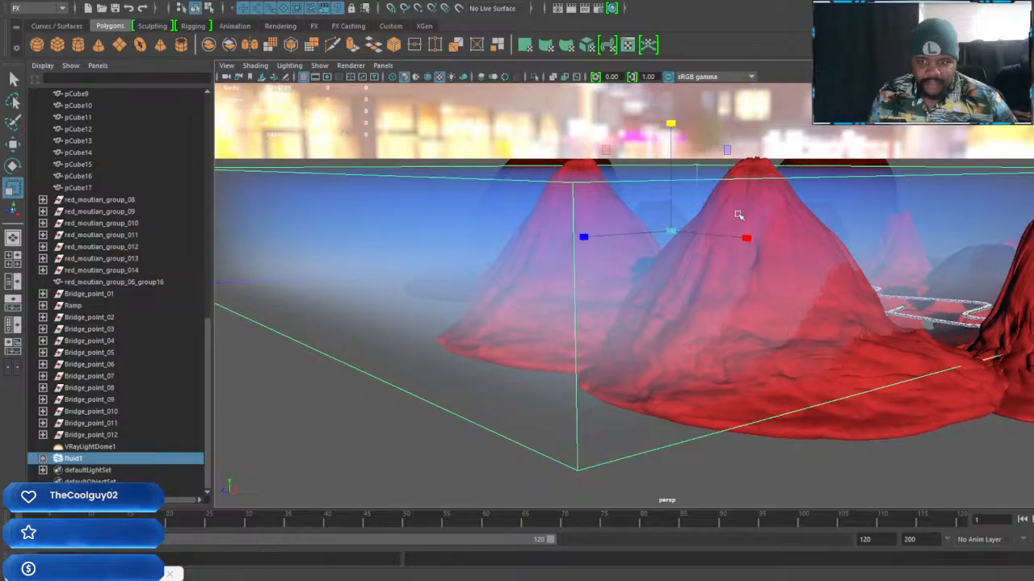
pyautogui.press('w')
pyautogui.moveTo(668, 118); pyautogui.dragTo(693, 182)
pyautogui.scroll(10, 696, 213)
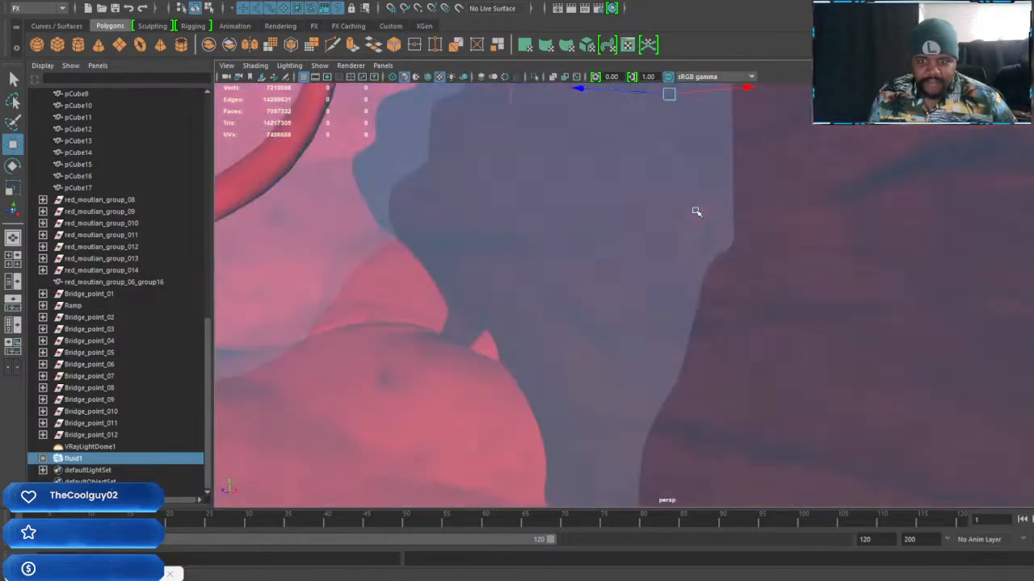
# Frame the character standing on the Iron Tiger's roof, with the canopy in front and the red mountains behind
pyautogui.scroll(10, 693, 212)
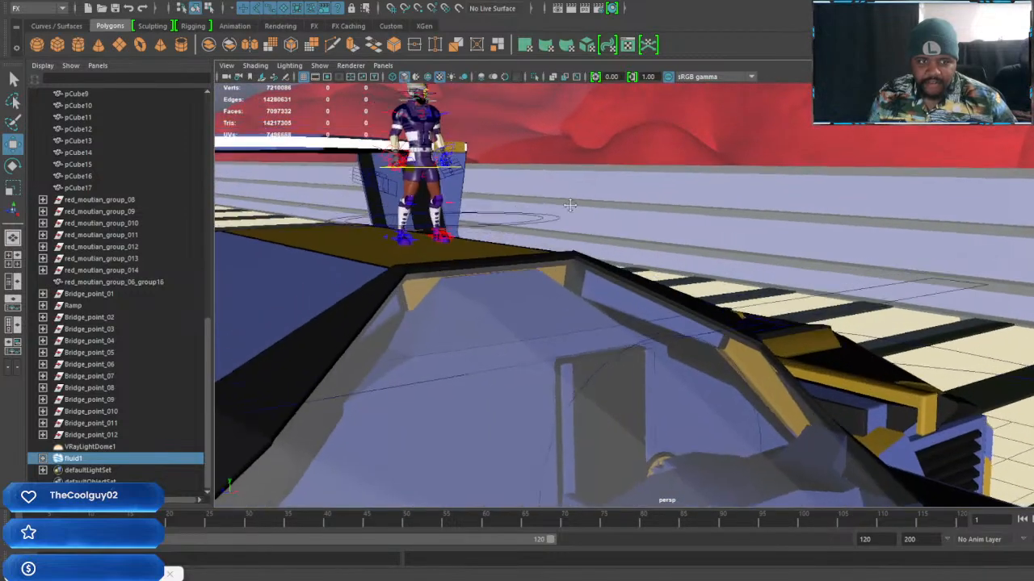
pyautogui.keyDown('alt'); pyautogui.moveTo(570, 205); pyautogui.dragTo(764, 310, button='middle'); pyautogui.keyUp('alt')
pyautogui.keyDown('alt'); pyautogui.moveTo(693, 271); pyautogui.dragTo(685, 258); pyautogui.keyUp('alt')
pyautogui.scroll(4, 685, 258)
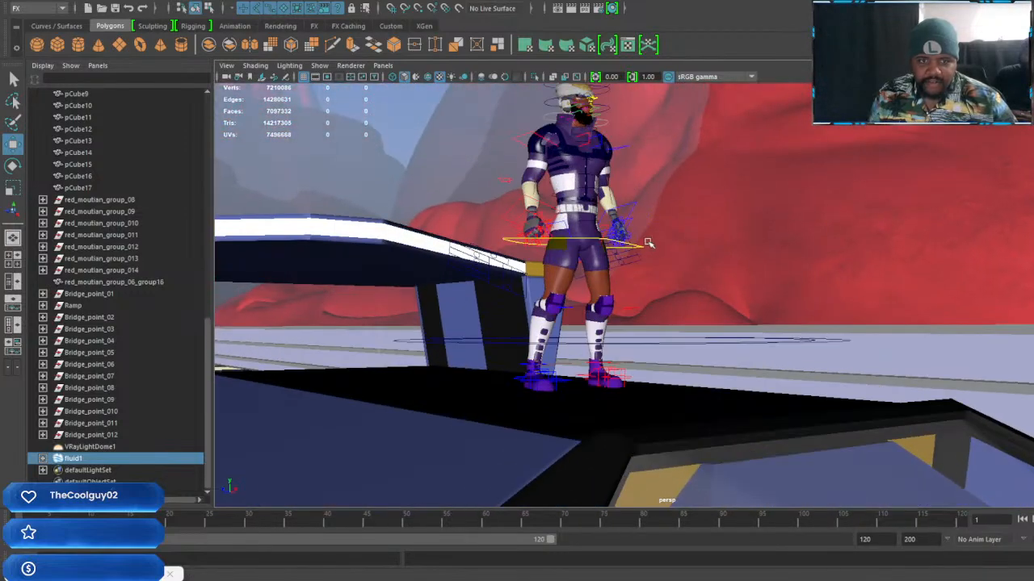
pyautogui.keyDown('alt'); pyautogui.moveTo(648, 242); pyautogui.dragTo(688, 313, button='middle'); pyautogui.keyUp('alt')
pyautogui.scroll(-1, 687, 307)
pyautogui.scroll(-1, 729, 331)
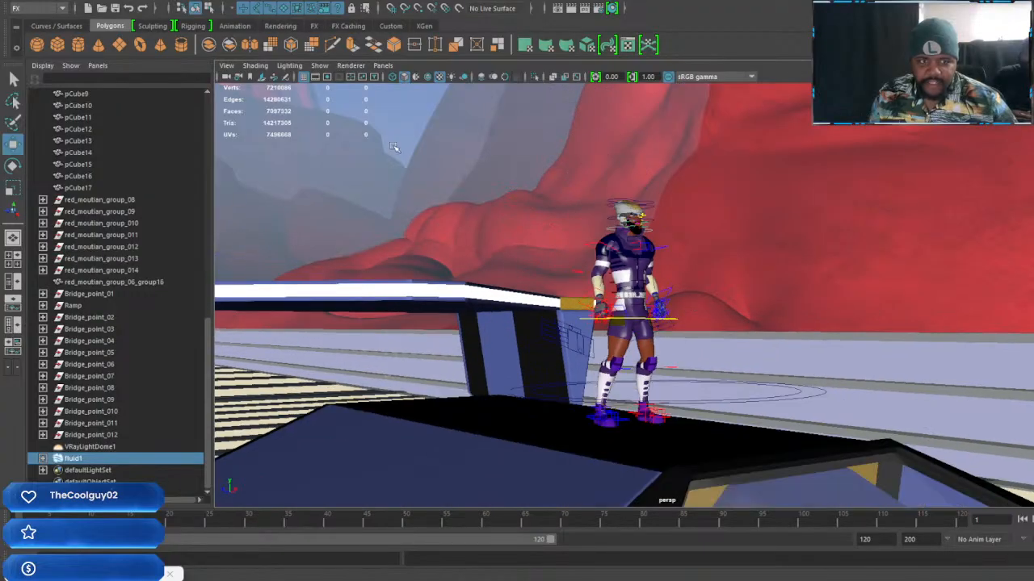
pyautogui.keyDown('alt'); pyautogui.moveTo(772, 275); pyautogui.dragTo(772, 251); pyautogui.keyUp('alt')
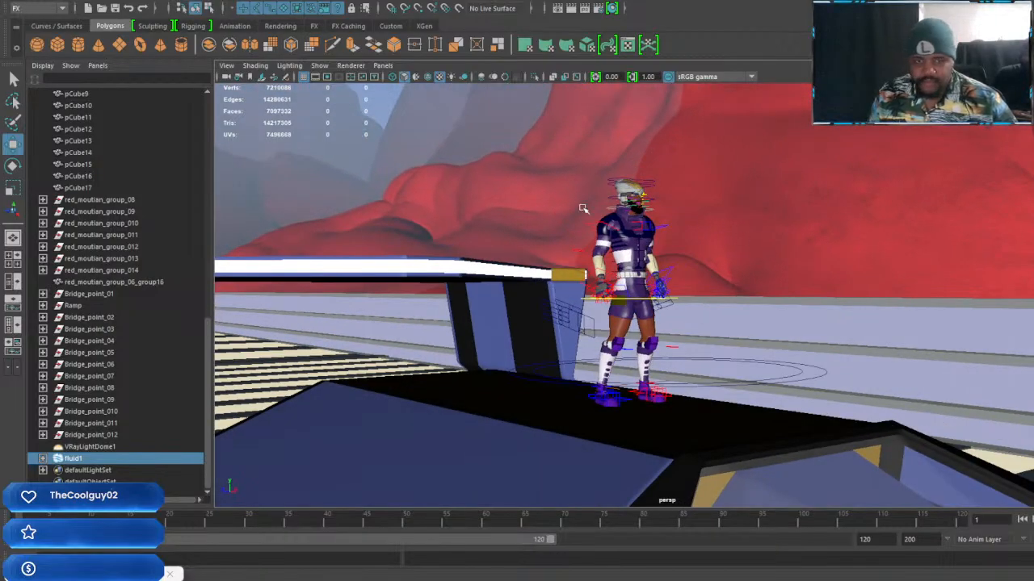
pyautogui.keyDown('alt'); pyautogui.moveTo(747, 296); pyautogui.dragTo(697, 263, button='middle'); pyautogui.keyUp('alt')
pyautogui.moveTo(698, 263)
pyautogui.keyDown('alt'); pyautogui.mouseDown()
pyautogui.moveTo(757, 275)
pyautogui.moveTo(733, 278)
pyautogui.moveTo(729, 259)
pyautogui.moveTo(746, 269)
pyautogui.moveTo(697, 223)
pyautogui.moveTo(702, 267)
pyautogui.mouseUp(); pyautogui.keyUp('alt')
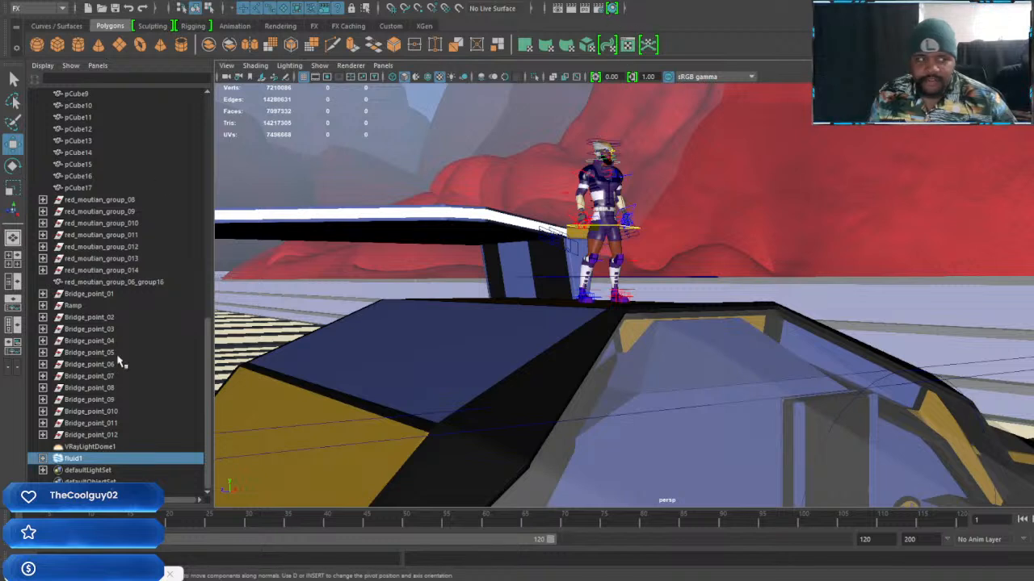
# Select the VRayLightDome1 dome light
pyautogui.click(79, 447)
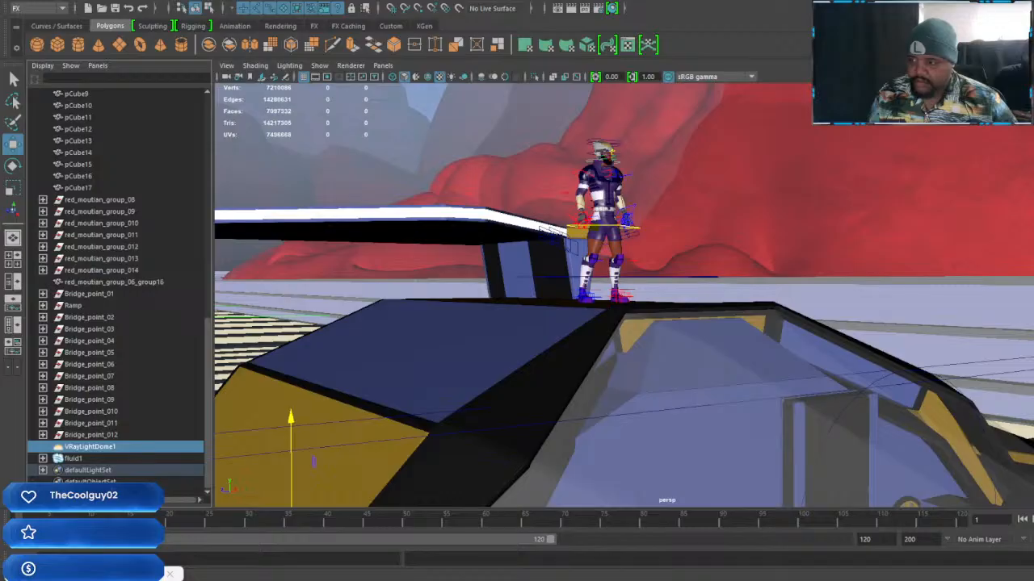
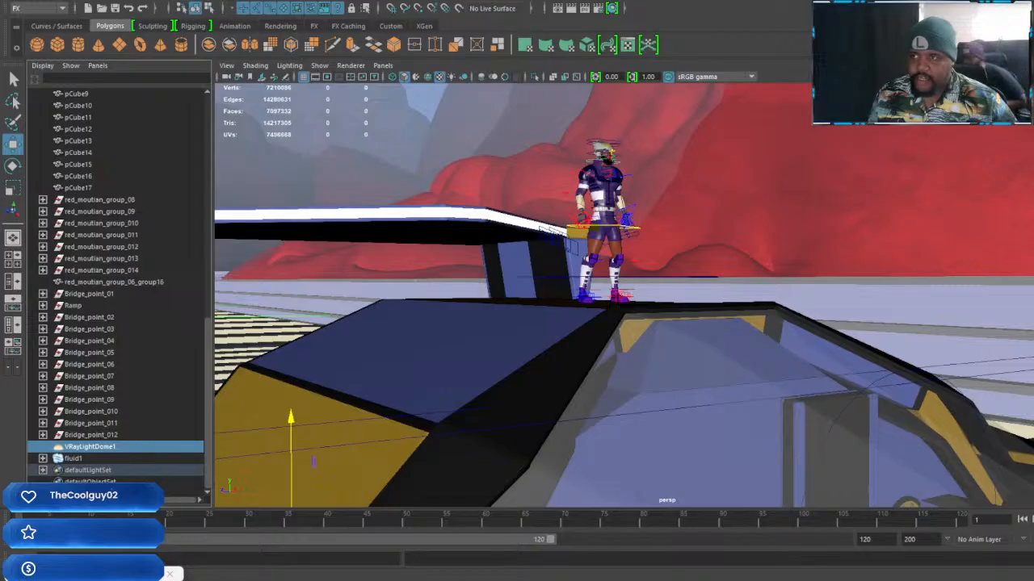
# Render the current perspective view of the character standing on the ship with V-Ray
pyautogui.click(570, 9)
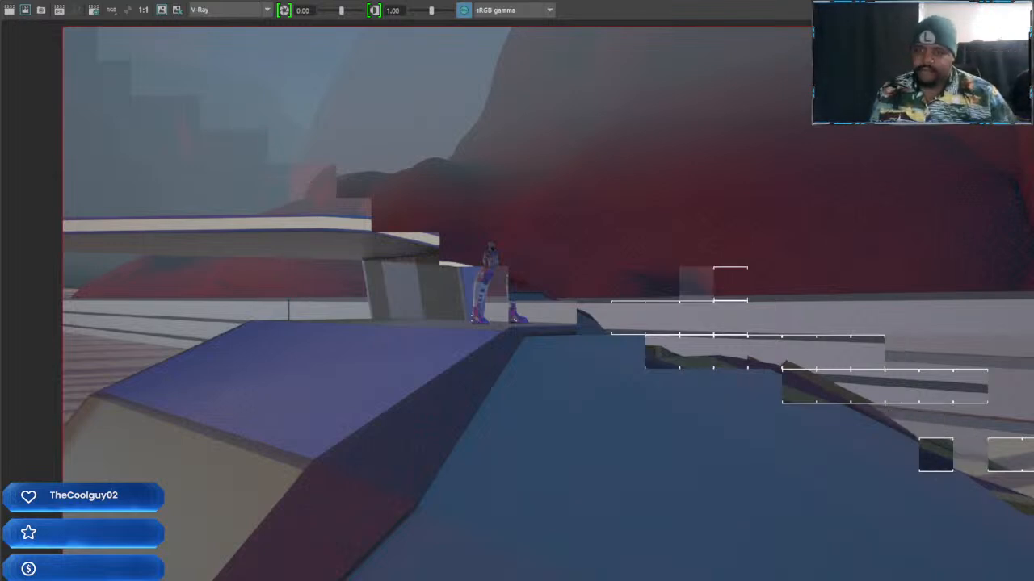
pyautogui.scroll(-1, 517, 304)
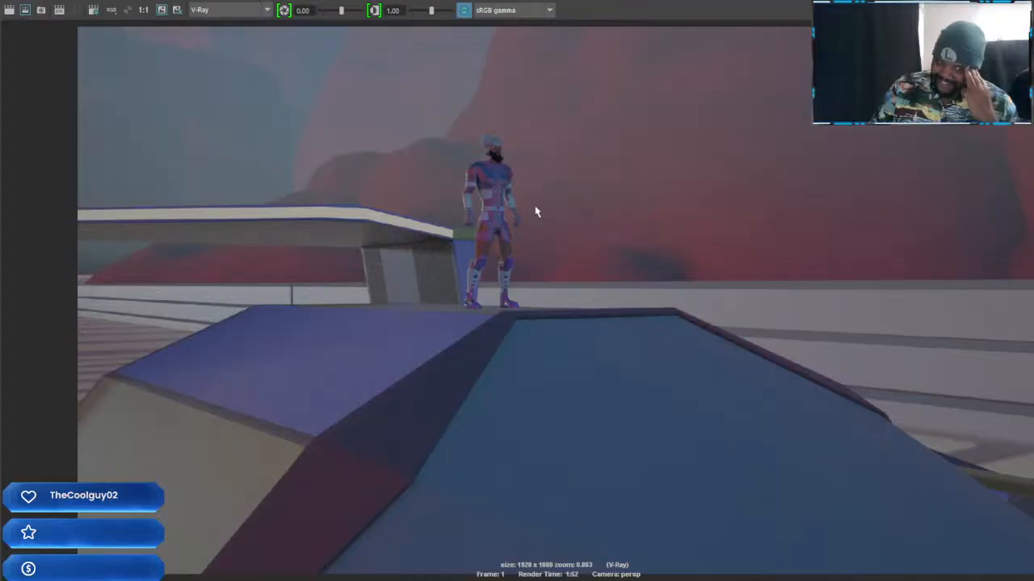
# Examine the character's suit, face and beard up close in the rendered image
pyautogui.scroll(6, 535, 212)
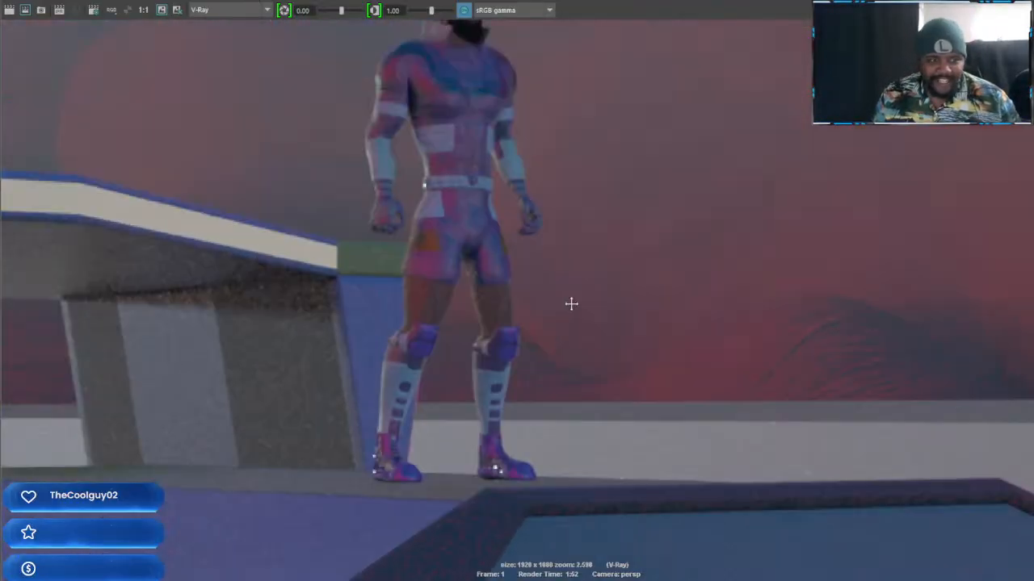
pyautogui.keyDown('alt'); pyautogui.moveTo(571, 303); pyautogui.dragTo(602, 382, button='middle'); pyautogui.keyUp('alt')
pyautogui.scroll(3, 584, 300)
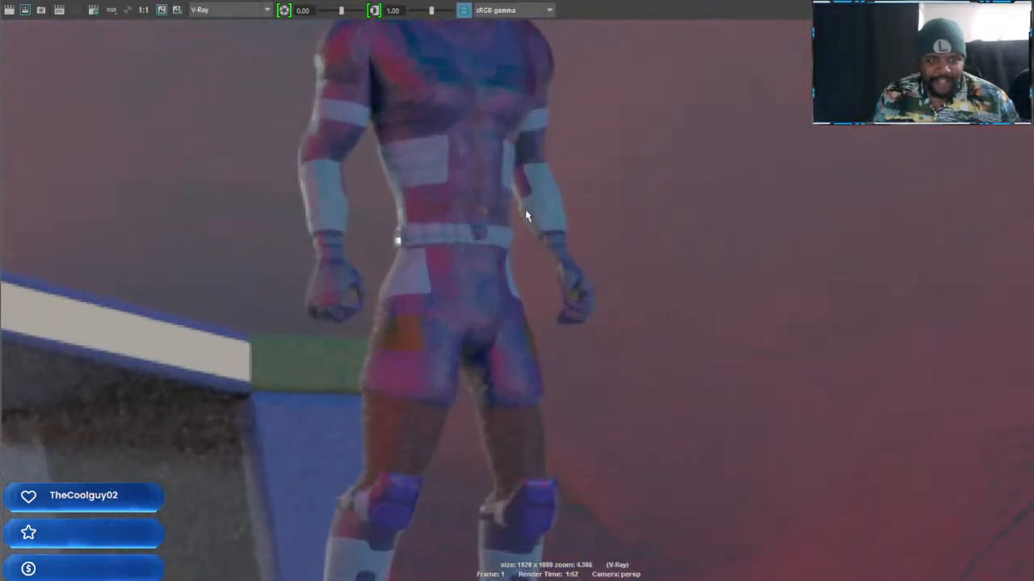
pyautogui.keyDown('alt'); pyautogui.moveTo(525, 209); pyautogui.dragTo(637, 440, button='middle'); pyautogui.keyUp('alt')
pyautogui.scroll(1, 631, 334)
pyautogui.scroll(4, 630, 334)
pyautogui.moveTo(619, 327); pyautogui.dragTo(637, 353, button='middle')
pyautogui.scroll(8, 621, 331)
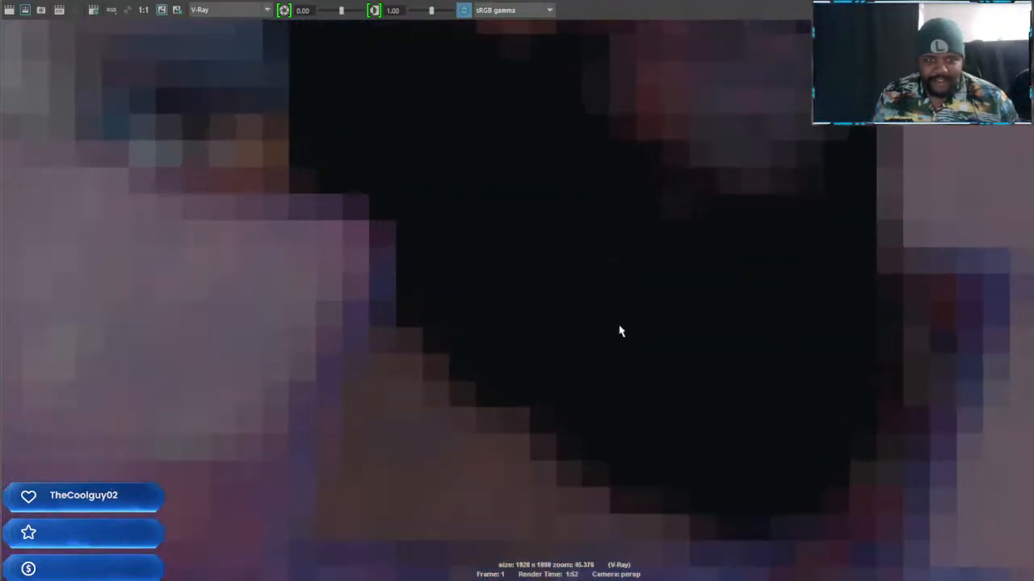
pyautogui.keyDown('alt'); pyautogui.moveTo(691, 270); pyautogui.dragTo(623, 468, button='middle'); pyautogui.keyUp('alt')
pyautogui.scroll(-2, 670, 326)
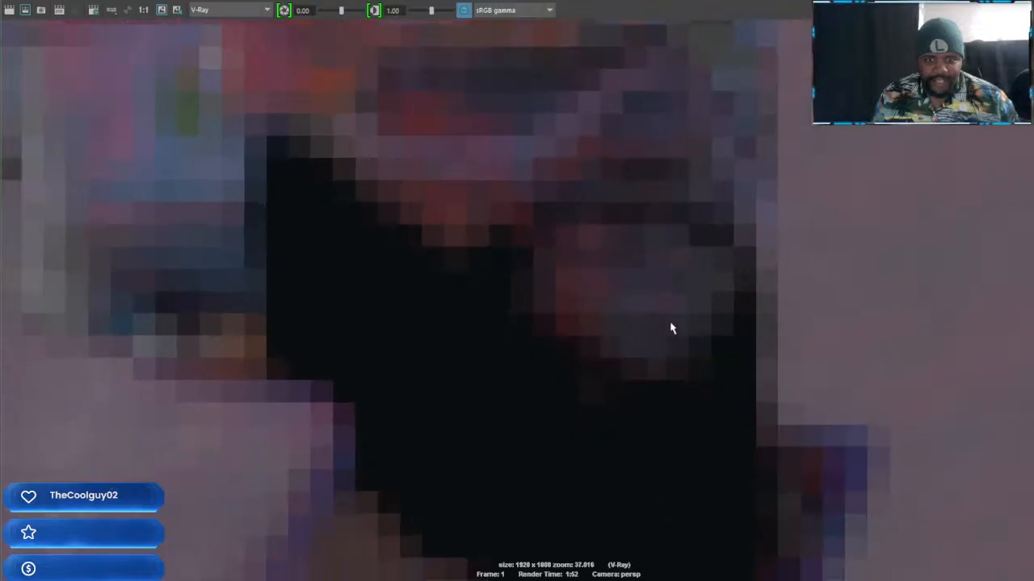
pyautogui.scroll(-10, 667, 327)
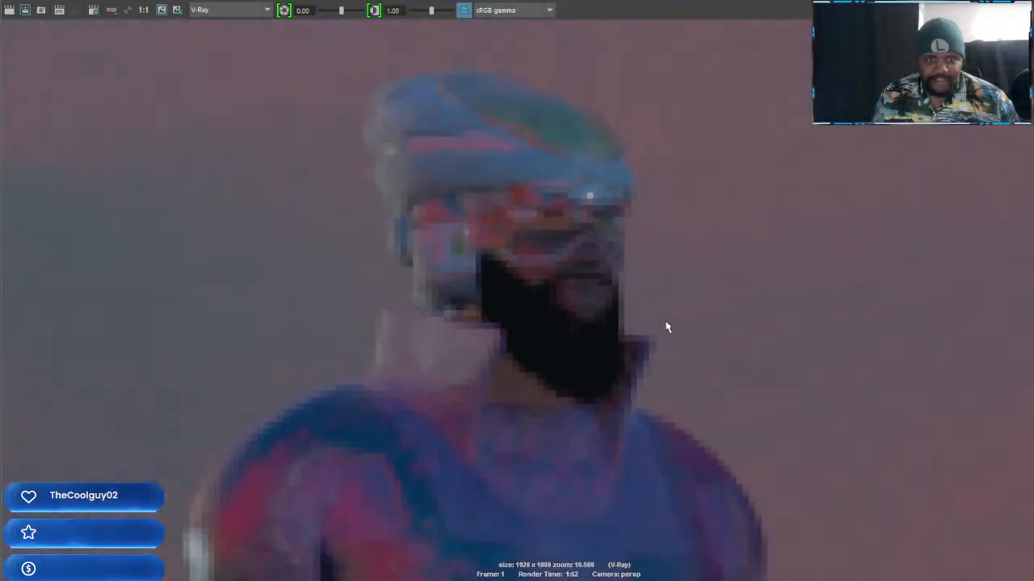
pyautogui.scroll(-3, 630, 270)
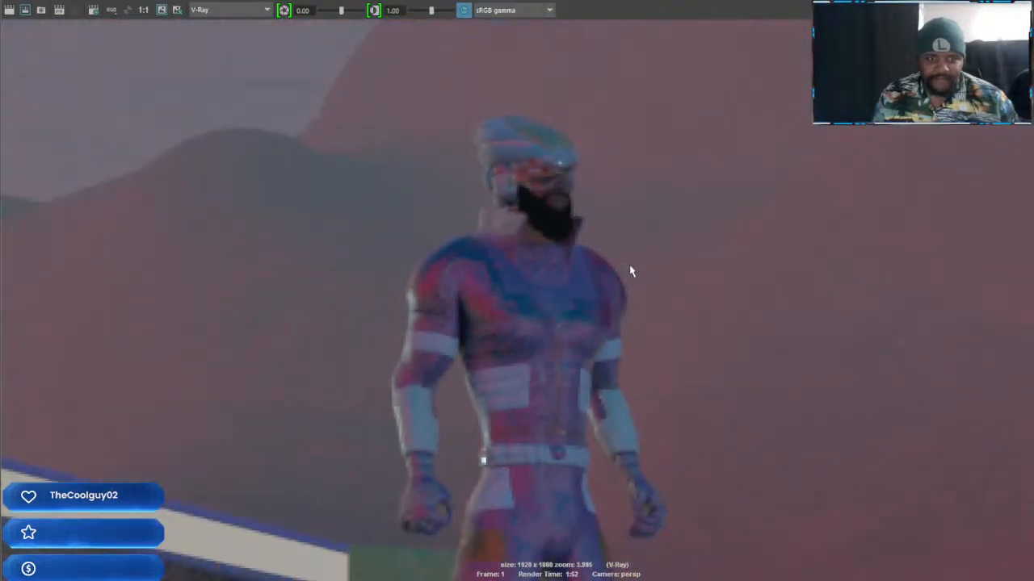
pyautogui.scroll(-3, 629, 269)
# Inspect the turban and face again in the render, and compare the character with the whole composition
pyautogui.keyDown('alt'); pyautogui.moveTo(604, 301); pyautogui.dragTo(600, 283, button='middle'); pyautogui.keyUp('alt')
pyautogui.scroll(4, 600, 282)
pyautogui.keyDown('alt'); pyautogui.moveTo(596, 218); pyautogui.dragTo(659, 553, button='middle'); pyautogui.keyUp('alt')
pyautogui.scroll(6, 654, 371)
pyautogui.scroll(1, 658, 391)
pyautogui.keyDown('alt'); pyautogui.moveTo(736, 402); pyautogui.dragTo(591, 208, button='middle'); pyautogui.keyUp('alt')
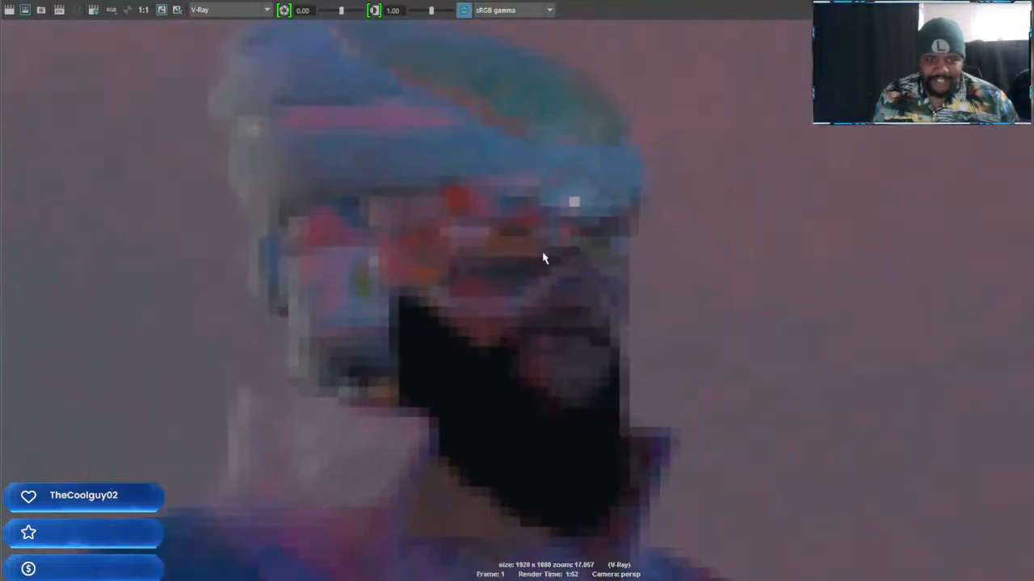
pyautogui.scroll(-5, 695, 273)
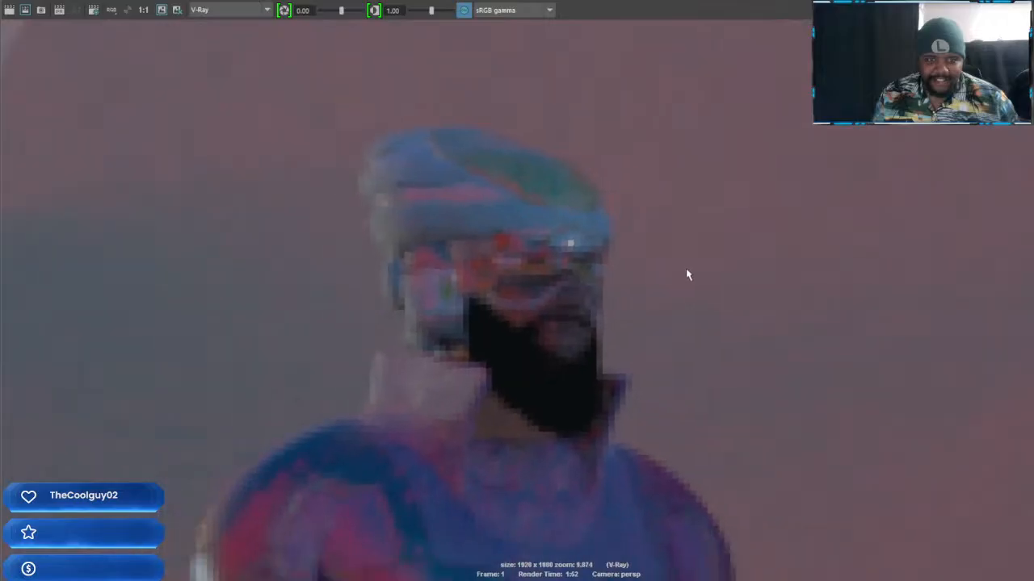
pyautogui.keyDown('alt'); pyautogui.moveTo(630, 364); pyautogui.dragTo(625, 275, button='middle'); pyautogui.keyUp('alt')
pyautogui.scroll(-2, 625, 275)
pyautogui.scroll(-3, 622, 313)
pyautogui.keyDown('alt'); pyautogui.moveTo(614, 406); pyautogui.dragTo(593, 241, button='middle'); pyautogui.keyUp('alt')
pyautogui.scroll(-4, 594, 242)
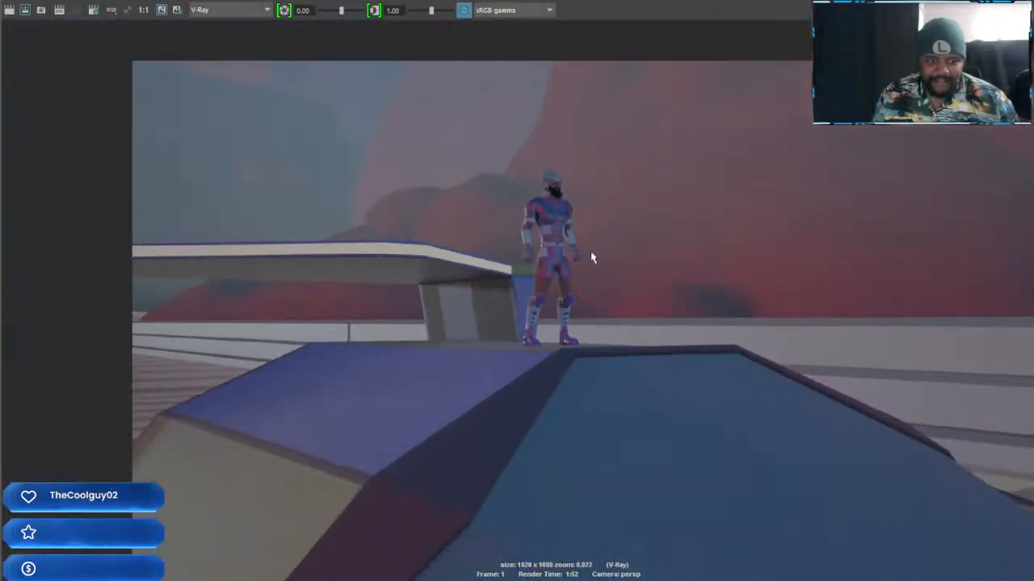
pyautogui.keyDown('alt'); pyautogui.moveTo(576, 339); pyautogui.dragTo(516, 313, button='middle'); pyautogui.keyUp('alt')
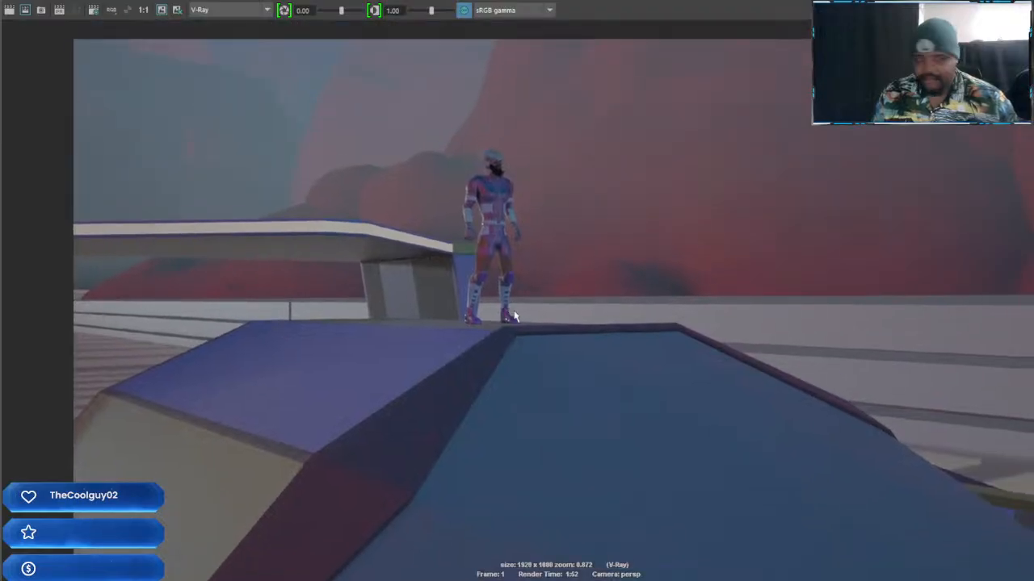
pyautogui.scroll(-1, 515, 315)
pyautogui.scroll(1, 574, 356)
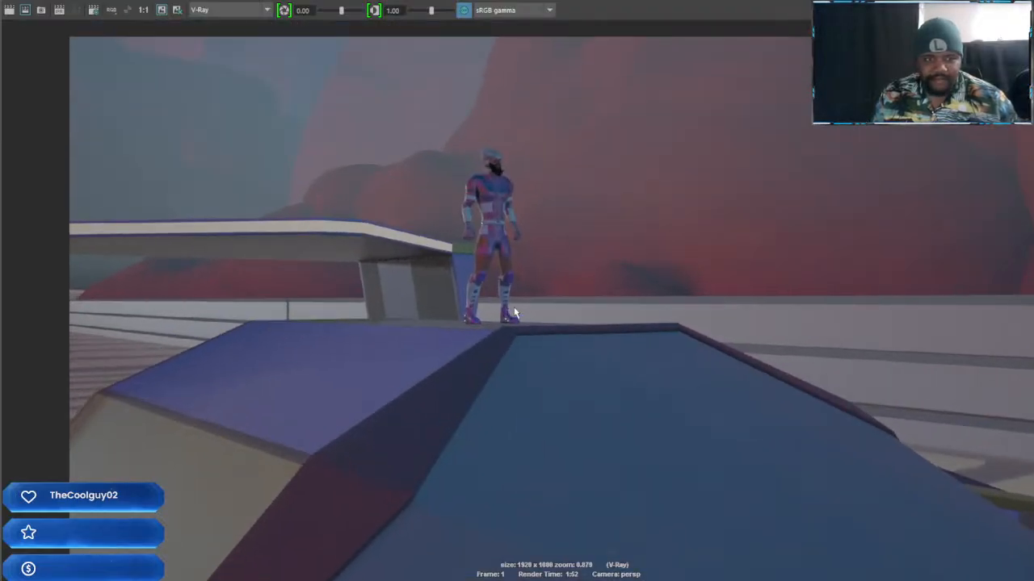
pyautogui.scroll(-1, 631, 386)
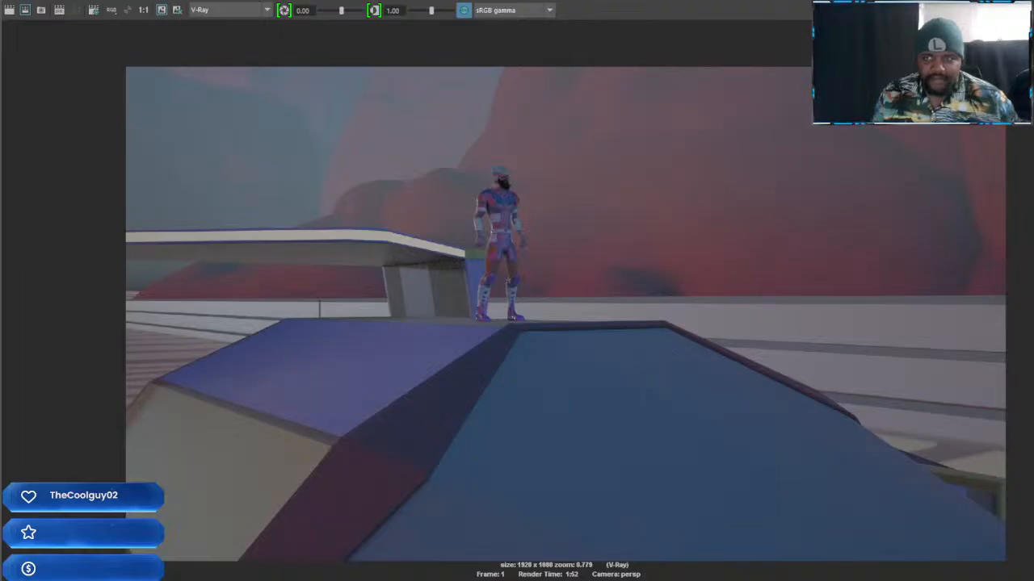
# Check the V-Ray image sampler settings in Render Settings and look over the finished render again
pyautogui.click(1032, 2)
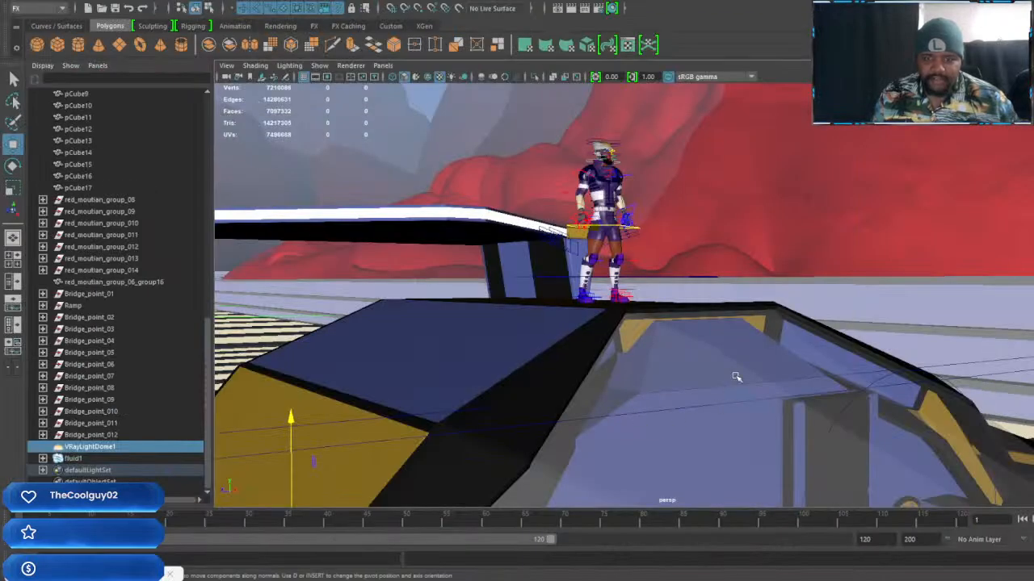
pyautogui.click(736, 376)
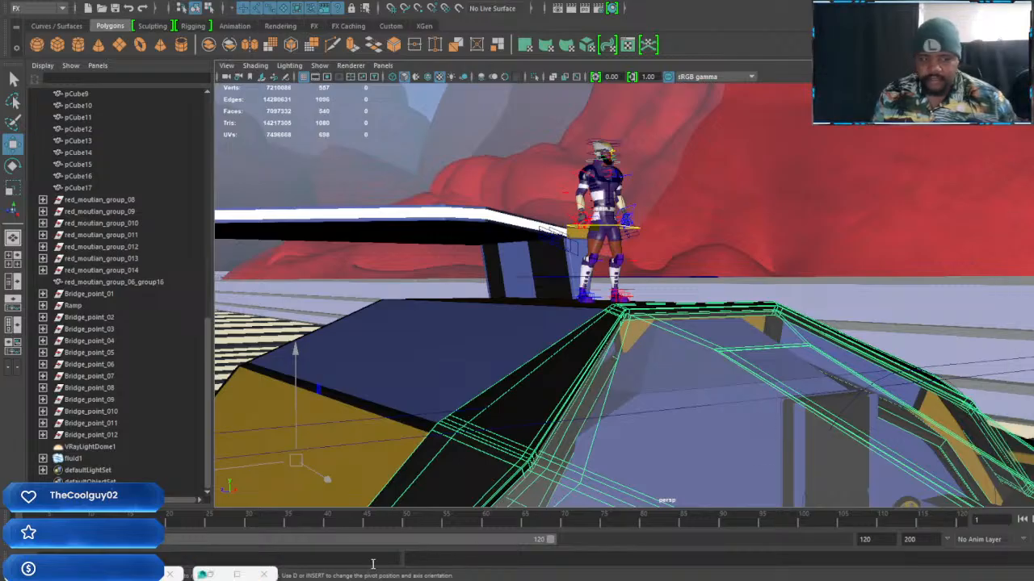
pyautogui.click(116, 574)
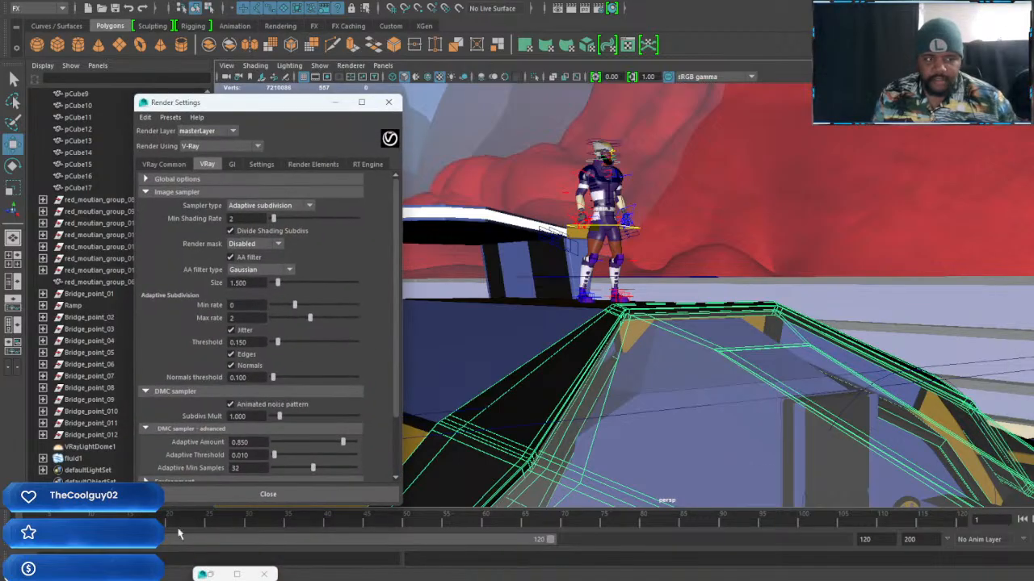
pyautogui.click(336, 103)
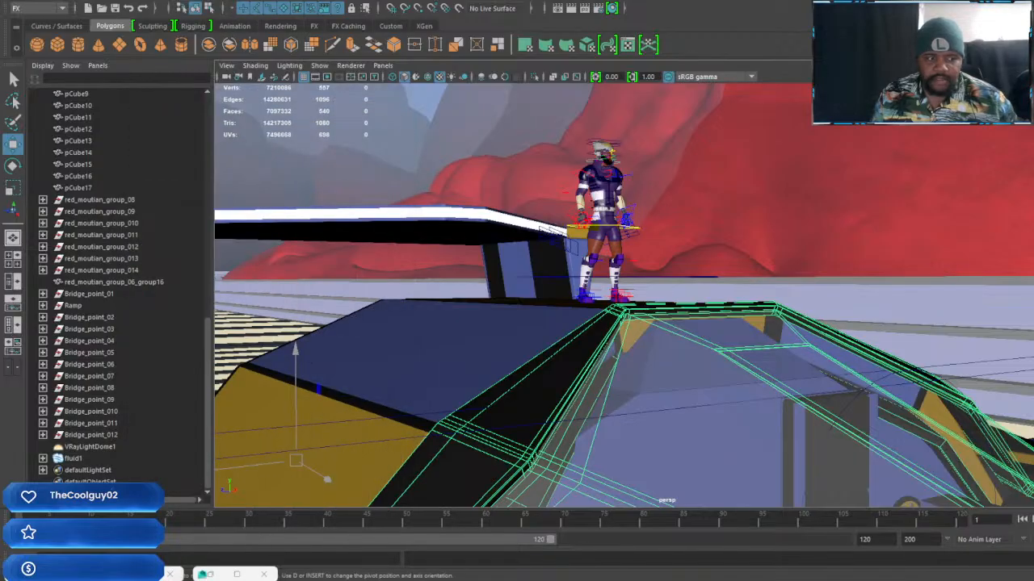
pyautogui.click(210, 574)
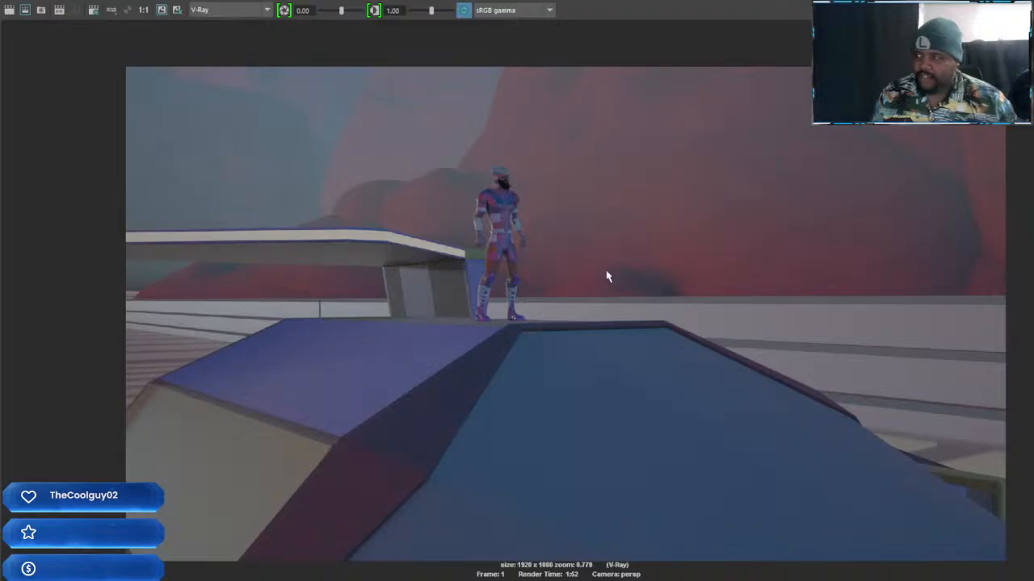
pyautogui.scroll(1, 521, 186)
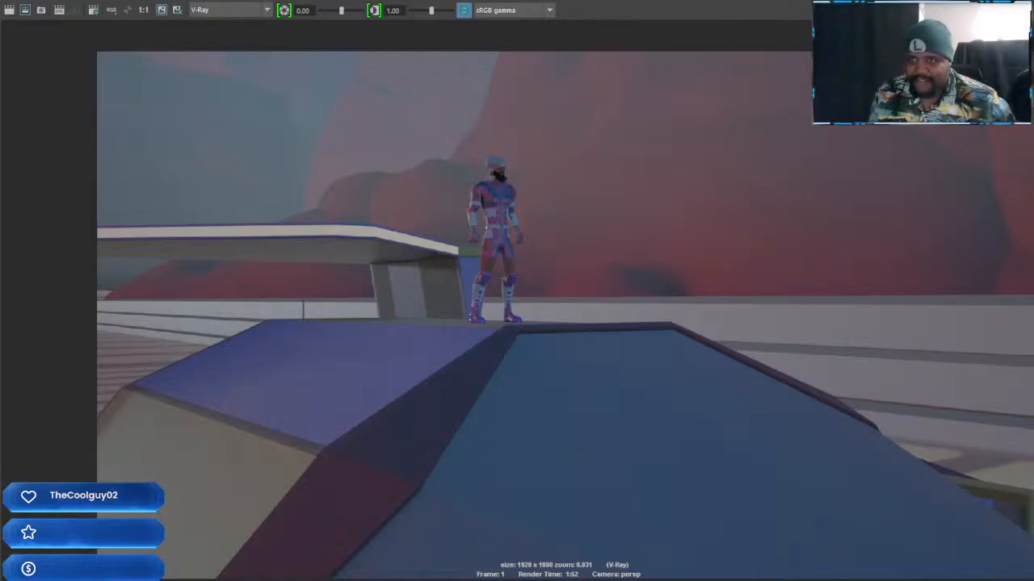
pyautogui.click(1019, 3)
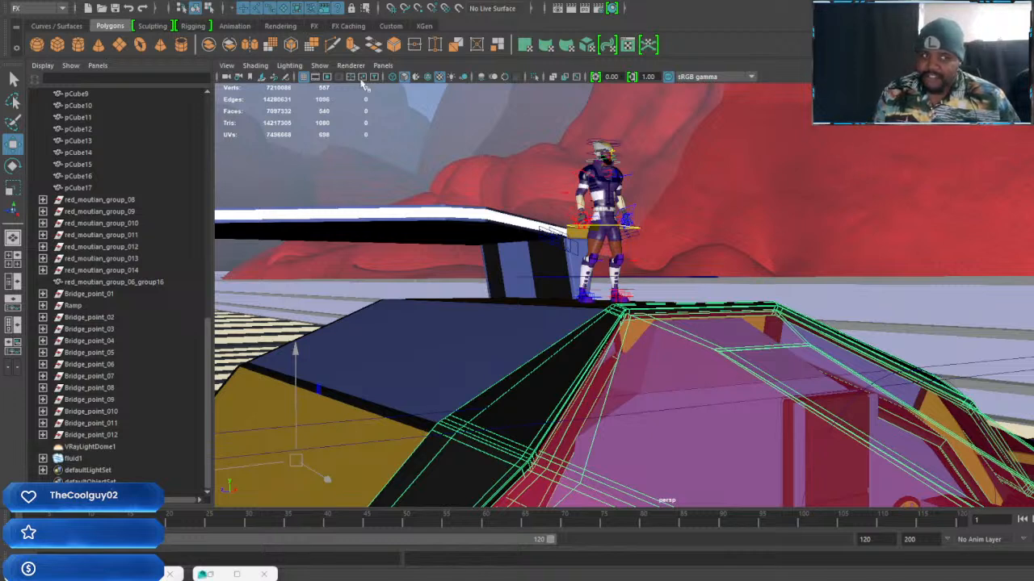
# Rotate the character's neck control so that the head tilts back and looks upward
pyautogui.click(825, 137)
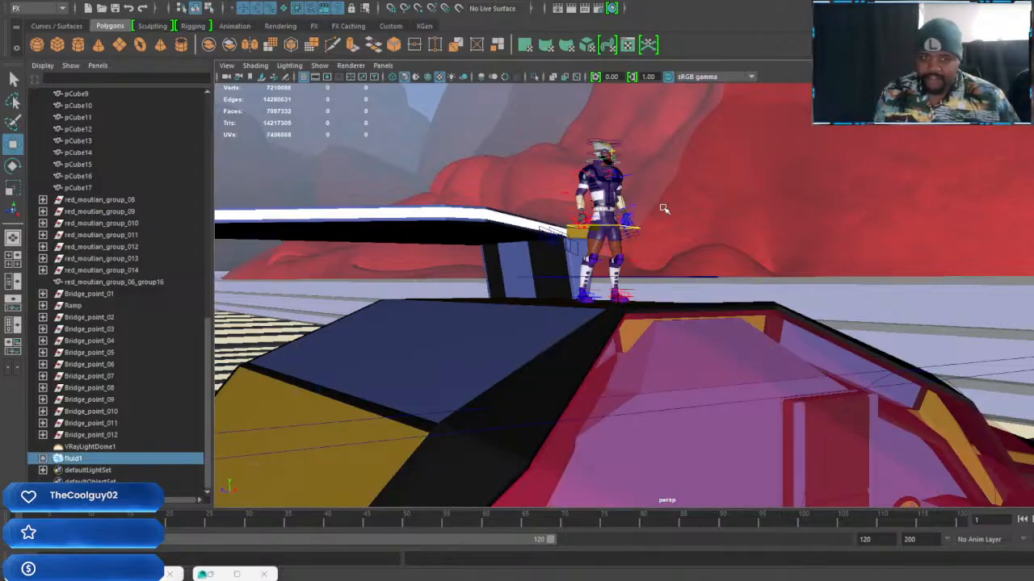
pyautogui.scroll(3, 664, 208)
pyautogui.keyDown('alt'); pyautogui.moveTo(664, 208); pyautogui.dragTo(652, 225); pyautogui.keyUp('alt')
pyautogui.keyDown('alt'); pyautogui.moveTo(652, 226); pyautogui.dragTo(807, 226, button='right'); pyautogui.keyUp('alt')
pyautogui.keyDown('alt'); pyautogui.moveTo(807, 226); pyautogui.dragTo(768, 350, button='middle'); pyautogui.keyUp('alt')
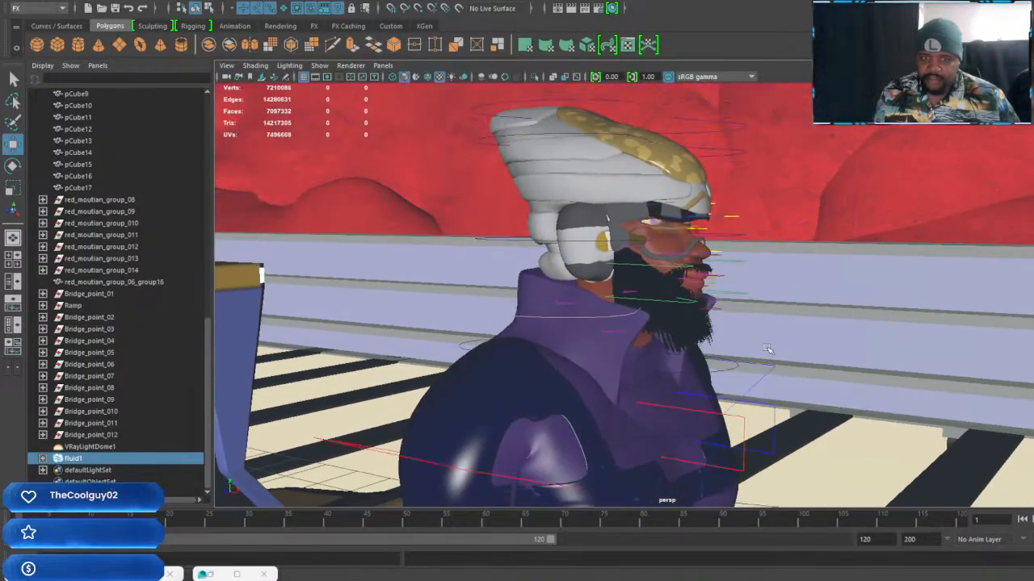
pyautogui.keyDown('alt'); pyautogui.moveTo(743, 341); pyautogui.dragTo(707, 337); pyautogui.keyUp('alt')
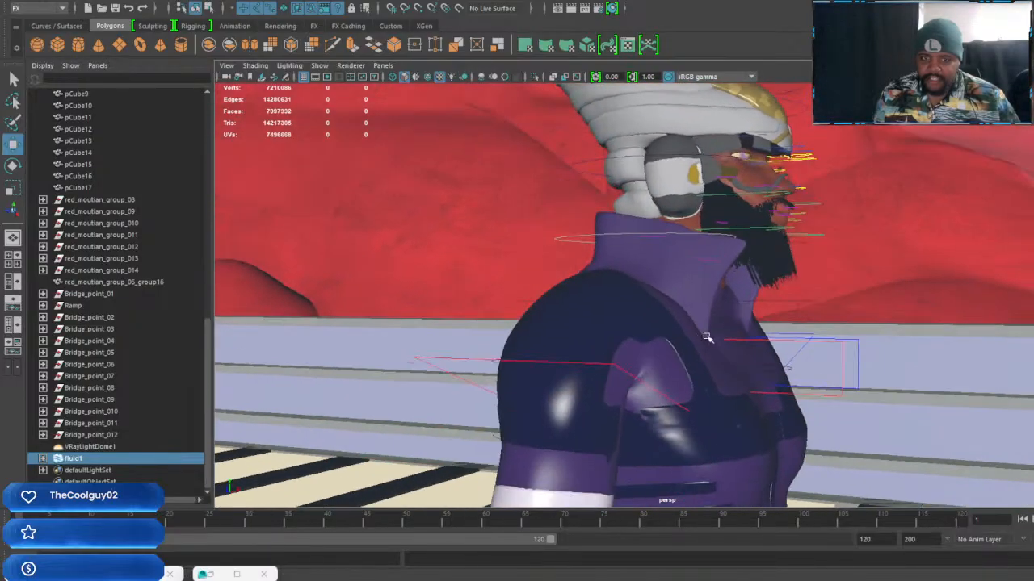
pyautogui.click(604, 236)
pyautogui.press('e')
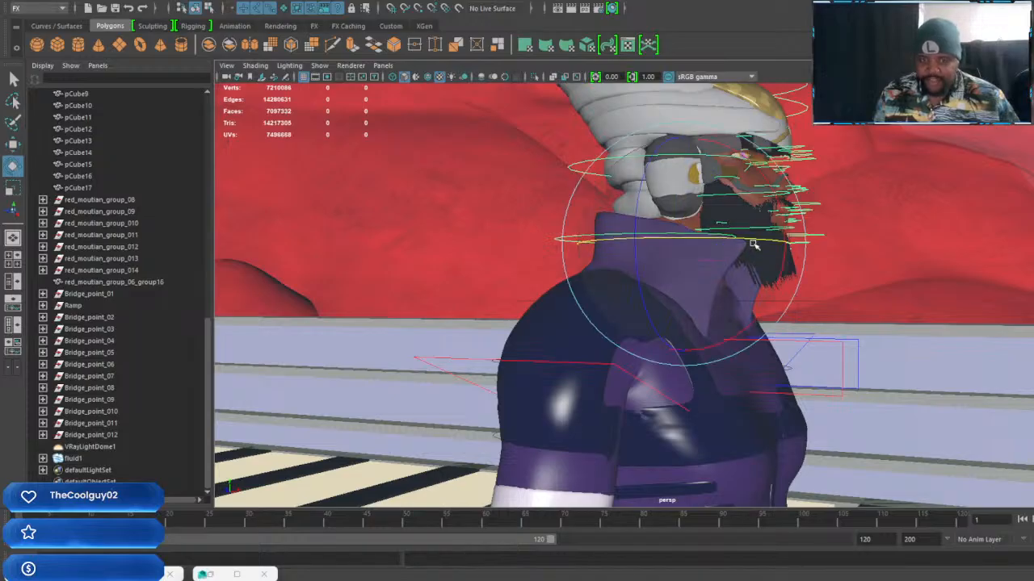
pyautogui.moveTo(774, 265); pyautogui.dragTo(817, 122)
pyautogui.keyDown('alt'); pyautogui.moveTo(907, 187); pyautogui.dragTo(881, 300, button='middle'); pyautogui.keyUp('alt')
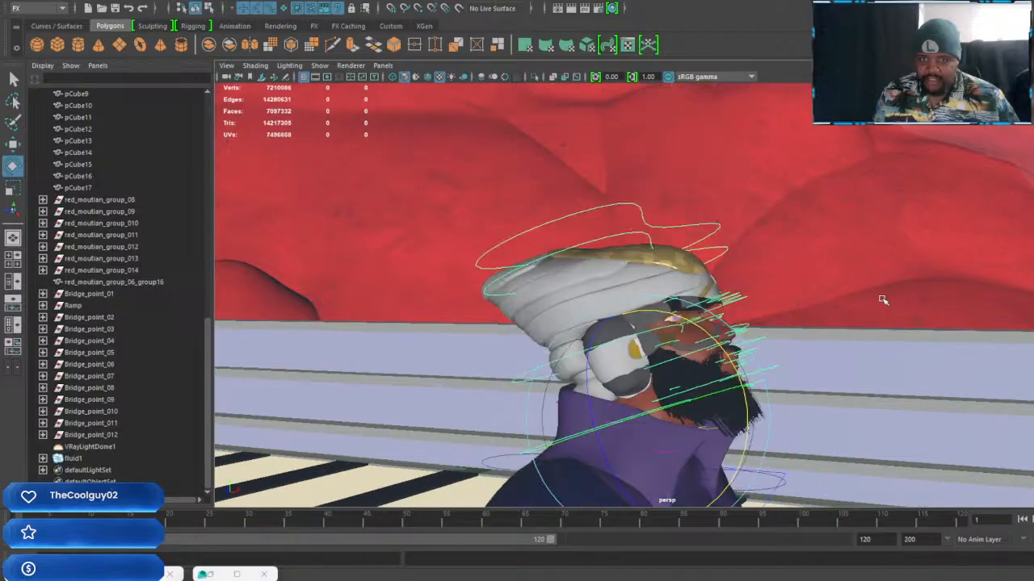
# Frame a wider perspective view of the ship with the character on top, and start a V-Ray render
pyautogui.scroll(5, 876, 306)
pyautogui.keyDown('alt'); pyautogui.moveTo(848, 310); pyautogui.dragTo(817, 257); pyautogui.keyUp('alt')
pyautogui.scroll(-12, 836, 258)
pyautogui.keyDown('alt'); pyautogui.moveTo(810, 446); pyautogui.dragTo(797, 299, button='middle'); pyautogui.keyUp('alt')
pyautogui.scroll(-4, 798, 317)
pyautogui.keyDown('alt'); pyautogui.moveTo(800, 320); pyautogui.dragTo(802, 282); pyautogui.keyUp('alt')
pyautogui.keyDown('alt'); pyautogui.moveTo(803, 282); pyautogui.dragTo(824, 315, button='middle'); pyautogui.keyUp('alt')
pyautogui.scroll(-2, 823, 313)
pyautogui.keyDown('alt'); pyautogui.moveTo(824, 314); pyautogui.dragTo(855, 329); pyautogui.keyUp('alt')
pyautogui.scroll(-5, 848, 314)
pyautogui.keyDown('alt'); pyautogui.moveTo(817, 281); pyautogui.dragTo(824, 272, button='middle'); pyautogui.keyUp('alt')
pyautogui.keyDown('alt'); pyautogui.moveTo(824, 273); pyautogui.dragTo(801, 255); pyautogui.keyUp('alt')
pyautogui.click(743, 169)
pyautogui.keyDown('alt'); pyautogui.moveTo(731, 198); pyautogui.dragTo(753, 202); pyautogui.keyUp('alt')
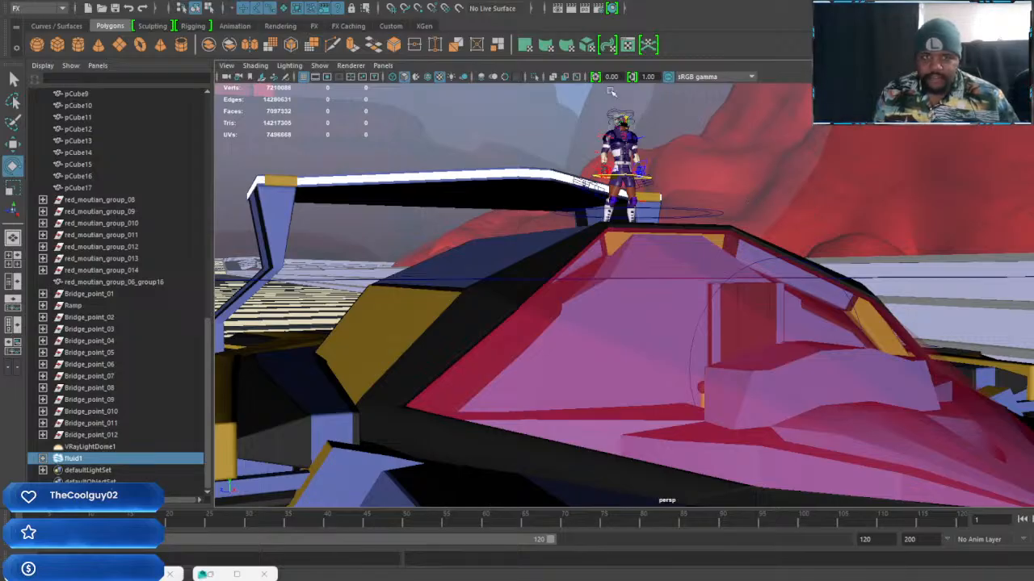
pyautogui.click(565, 8)
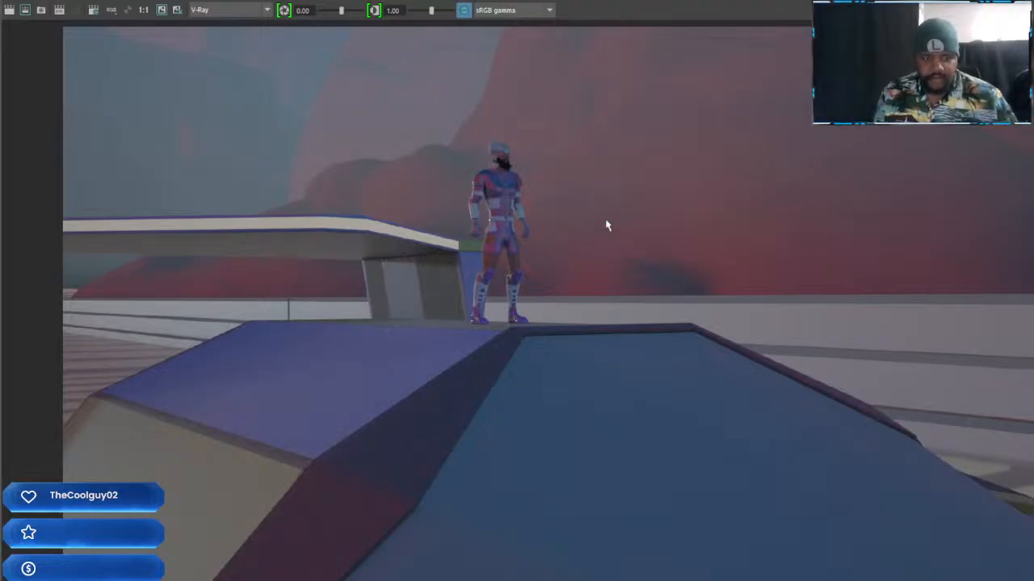
# Keep the current image in the Render View, try to save it to file, and return to the scene
pyautogui.click(162, 10)
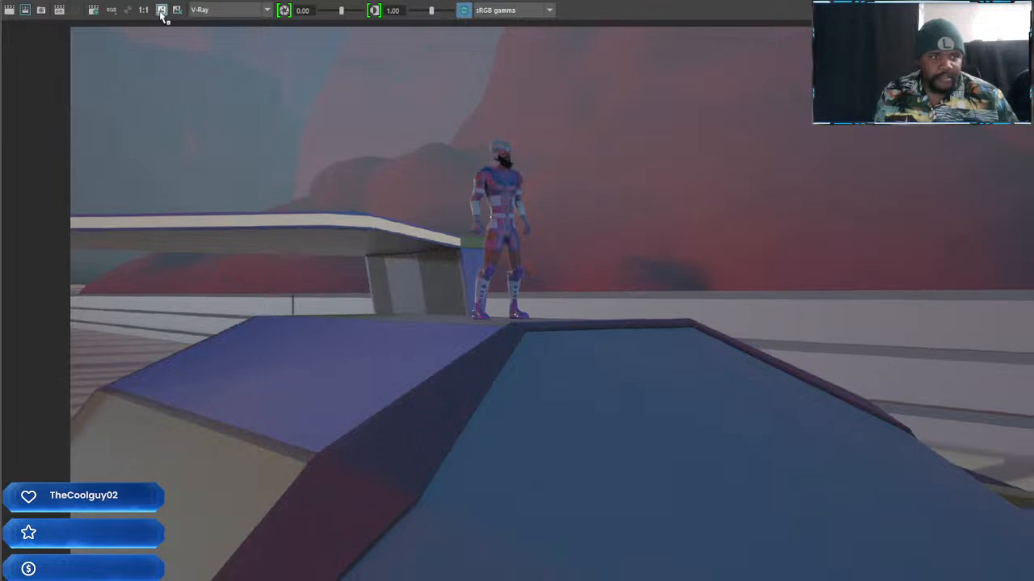
pyautogui.scroll(4, 376, 432)
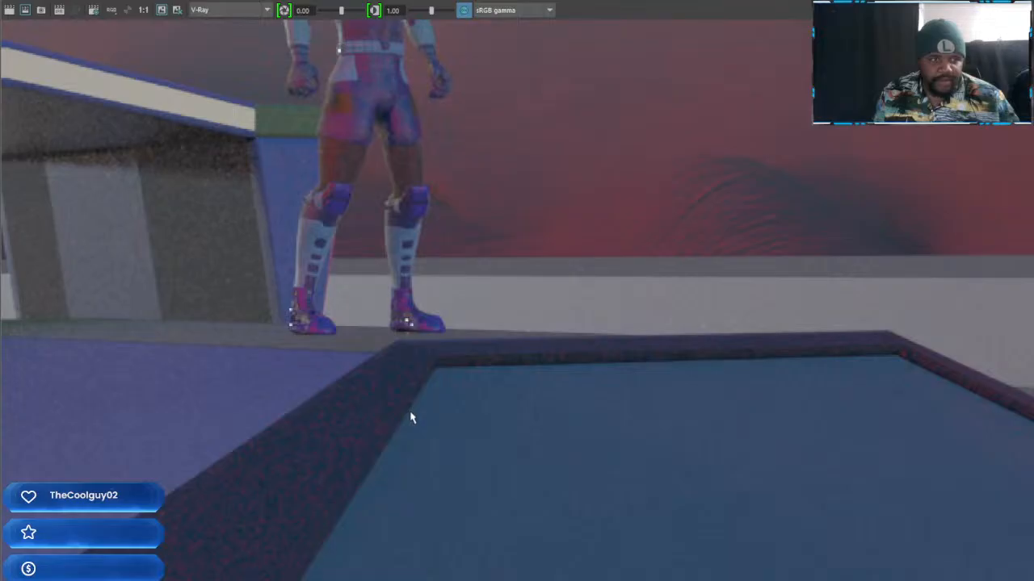
pyautogui.scroll(-5, 411, 418)
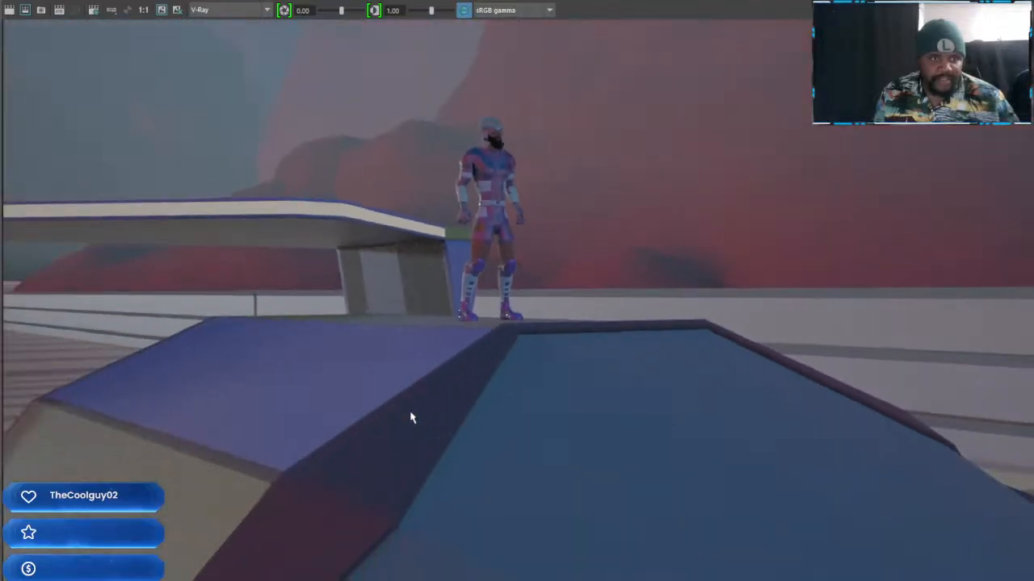
pyautogui.scroll(-1, 411, 417)
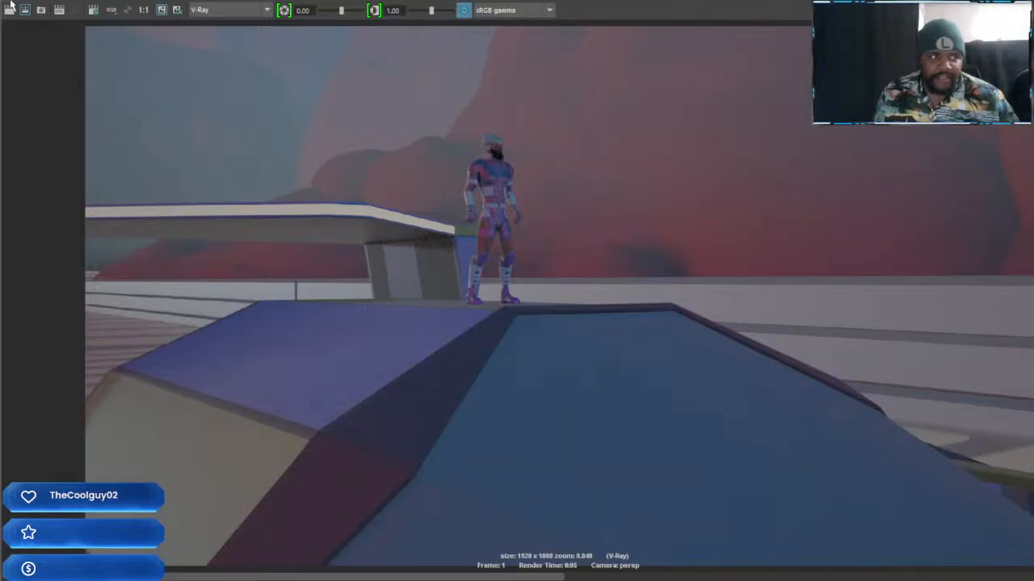
pyautogui.click(11, 2)
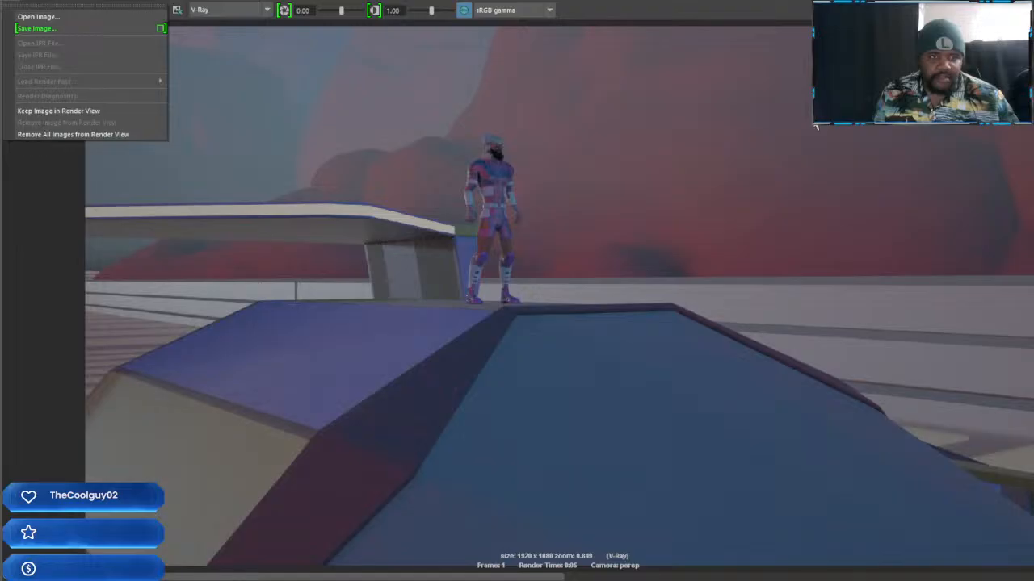
pyautogui.click(37, 29)
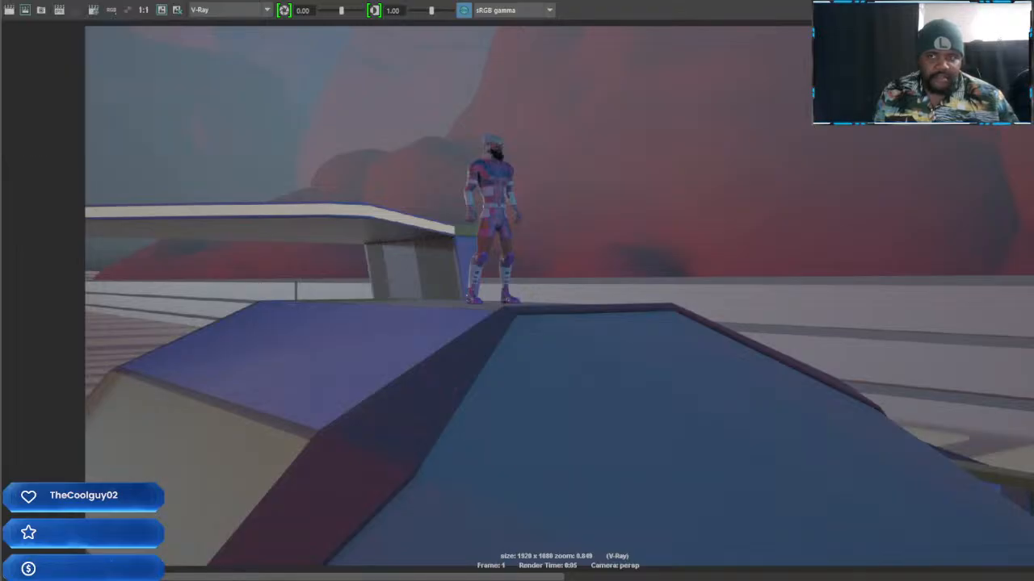
pyautogui.click(1026, 3)
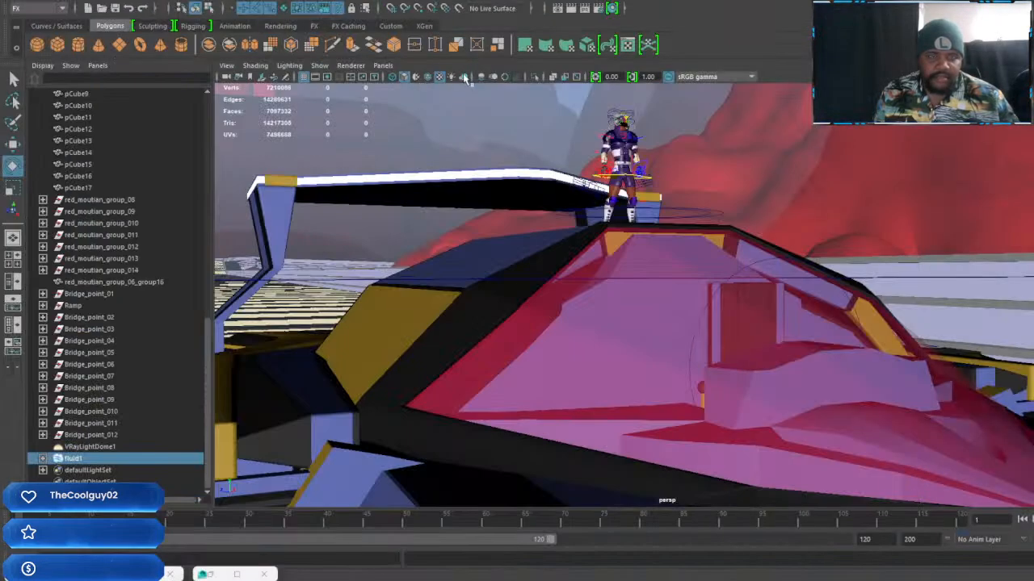
# Set the V-Ray image sampler to min shading rate 5, min rate 1 and max rate 3, and render the current view
pyautogui.click(602, 11)
pyautogui.moveTo(294, 307); pyautogui.dragTo(300, 309)
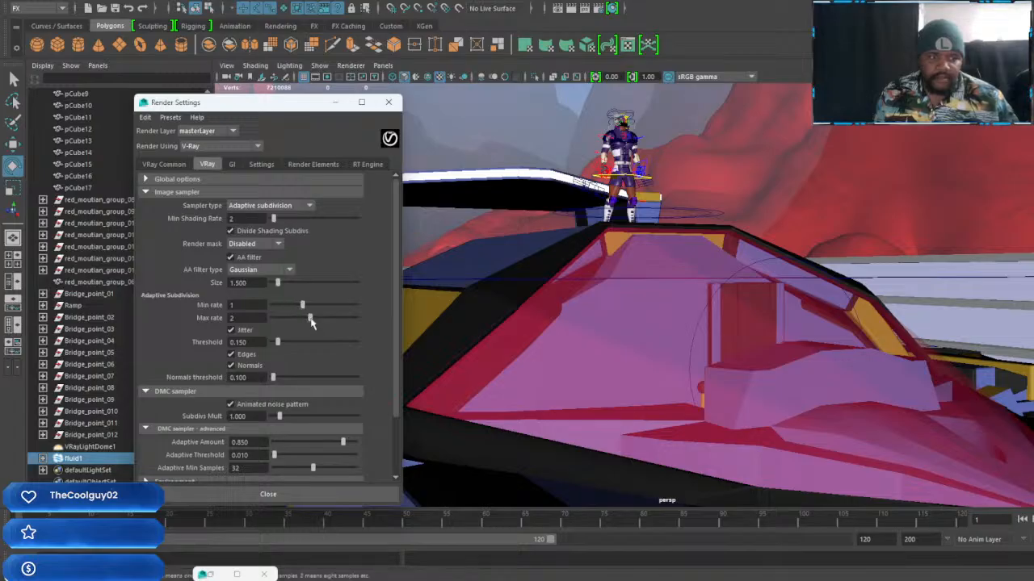
pyautogui.moveTo(311, 322); pyautogui.dragTo(319, 322)
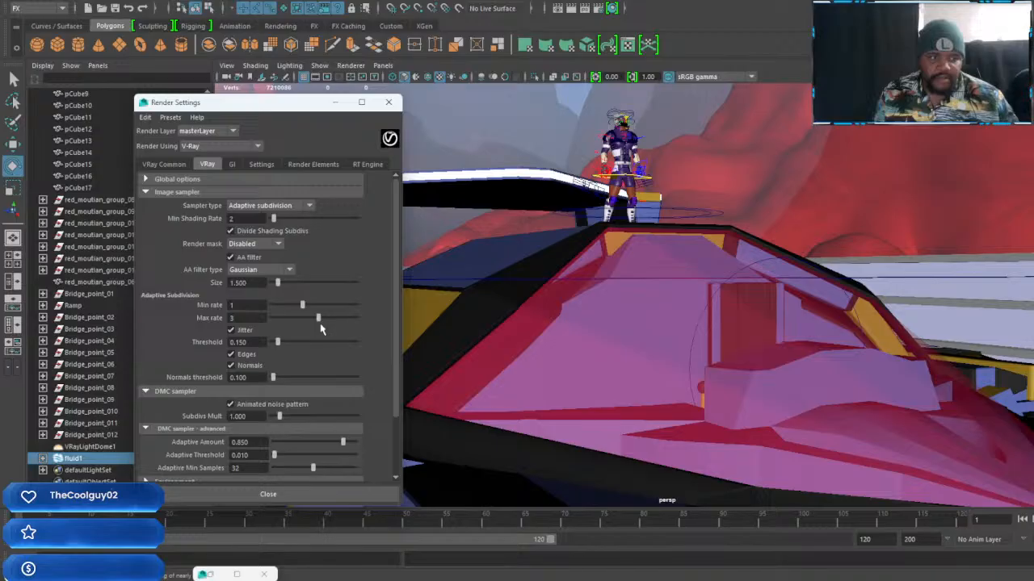
pyautogui.moveTo(274, 219); pyautogui.dragTo(283, 221)
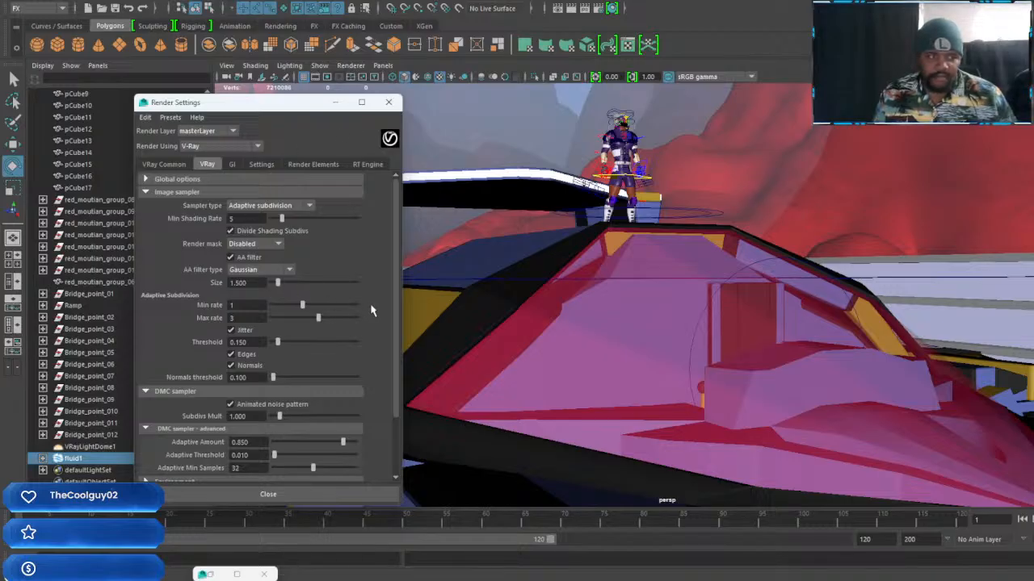
pyautogui.click(334, 102)
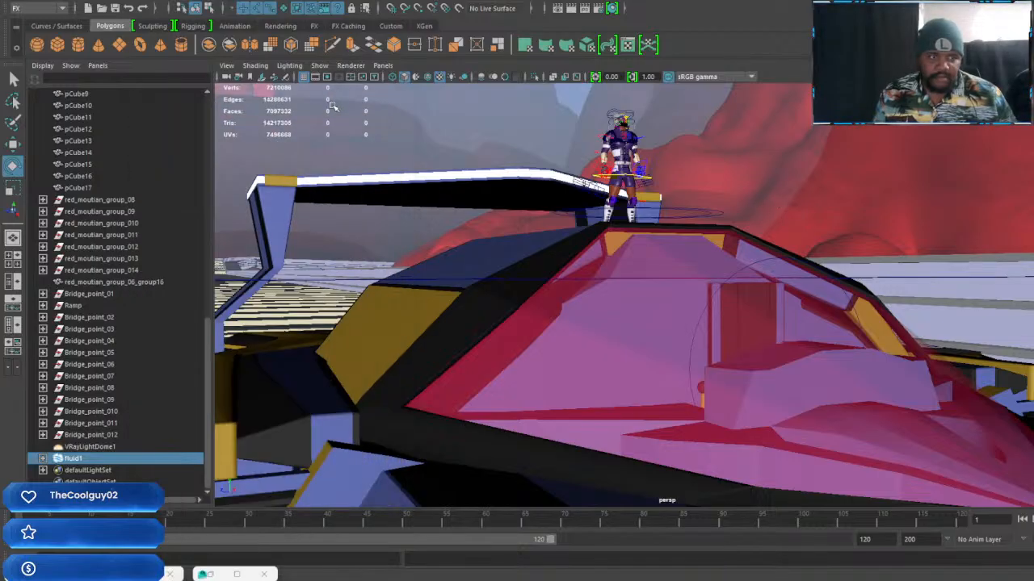
pyautogui.click(90, 447)
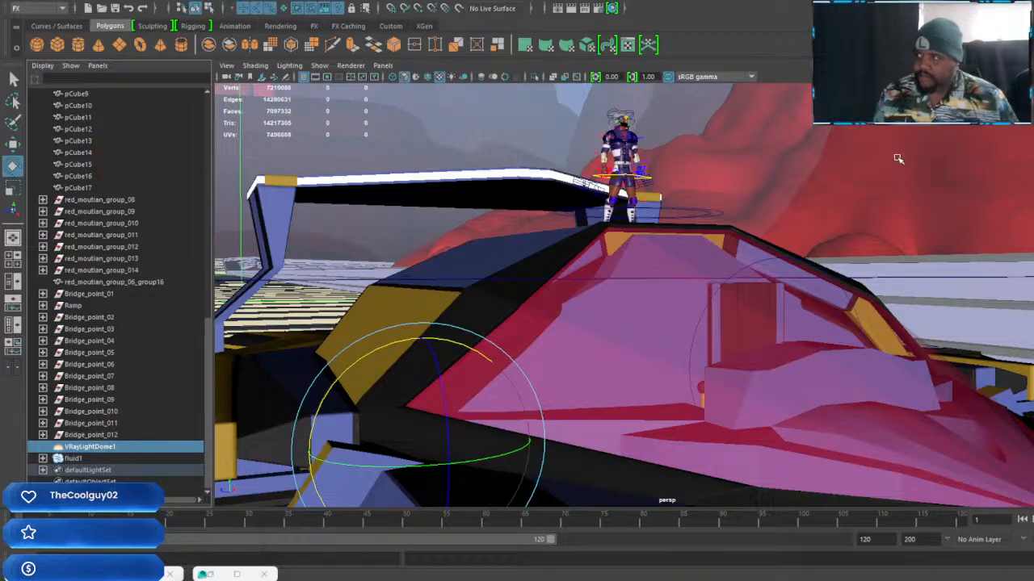
pyautogui.click(570, 8)
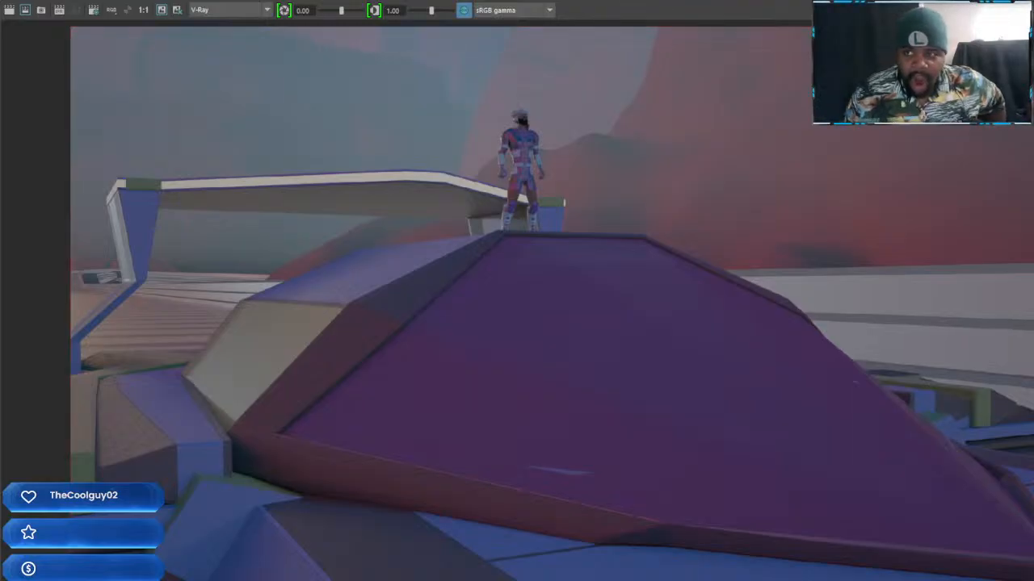
# Examine the purple canopy and its dark frame edges up close in the finished render
pyautogui.scroll(-1, 517, 299)
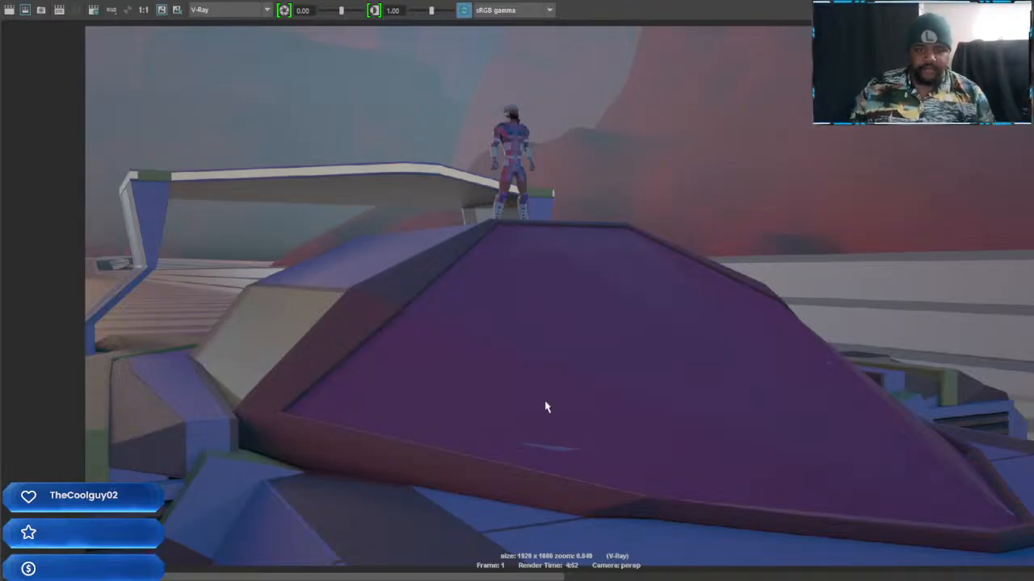
pyautogui.scroll(6, 576, 397)
pyautogui.keyDown('alt'); pyautogui.moveTo(487, 206); pyautogui.dragTo(604, 187, button='middle'); pyautogui.keyUp('alt')
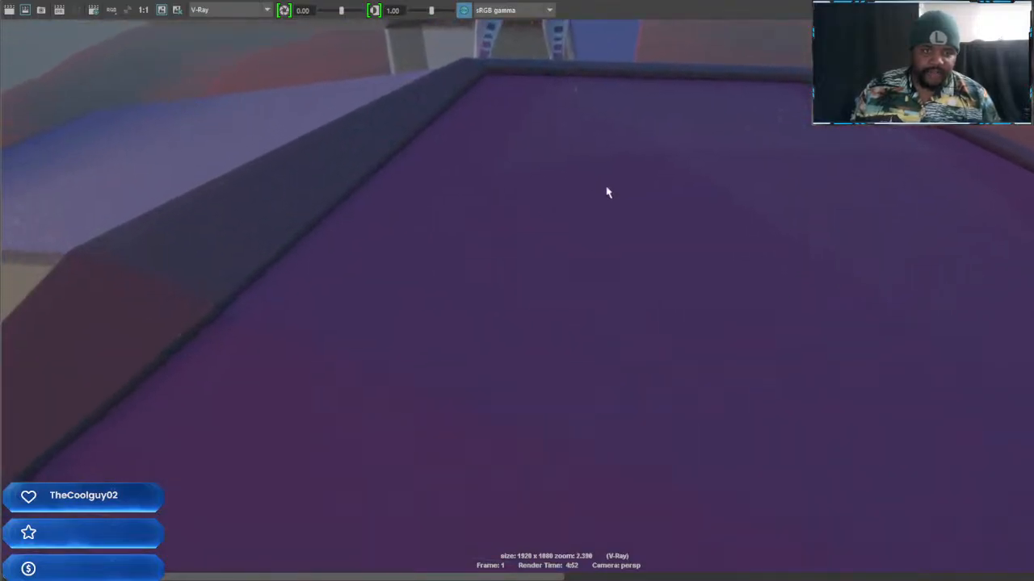
pyautogui.scroll(4, 616, 208)
pyautogui.keyDown('alt'); pyautogui.moveTo(541, 234); pyautogui.dragTo(895, 268, button='middle'); pyautogui.keyUp('alt')
pyautogui.scroll(-8, 796, 286)
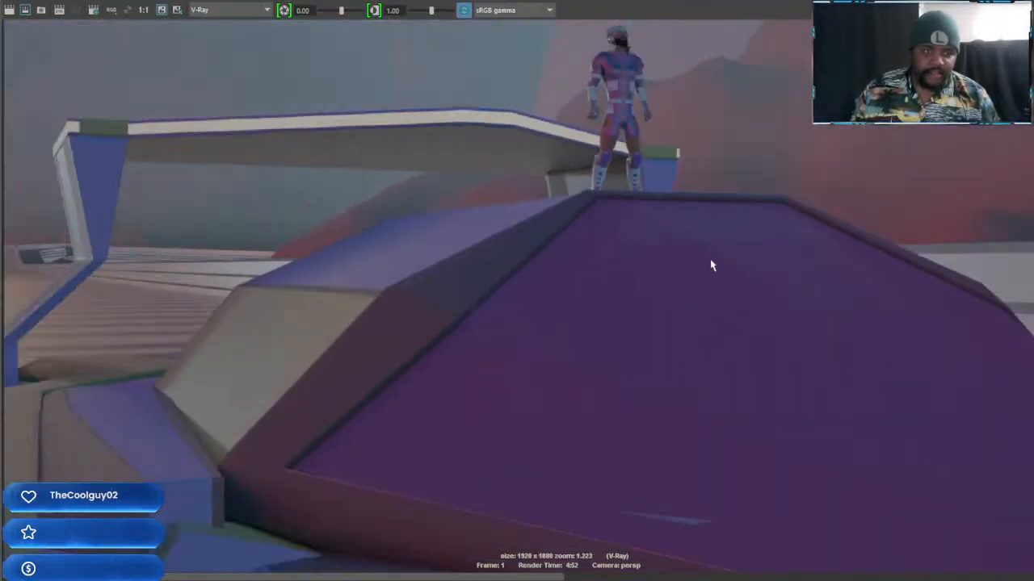
pyautogui.keyDown('alt'); pyautogui.moveTo(710, 263); pyautogui.dragTo(602, 277, button='middle'); pyautogui.keyUp('alt')
pyautogui.scroll(-4, 574, 277)
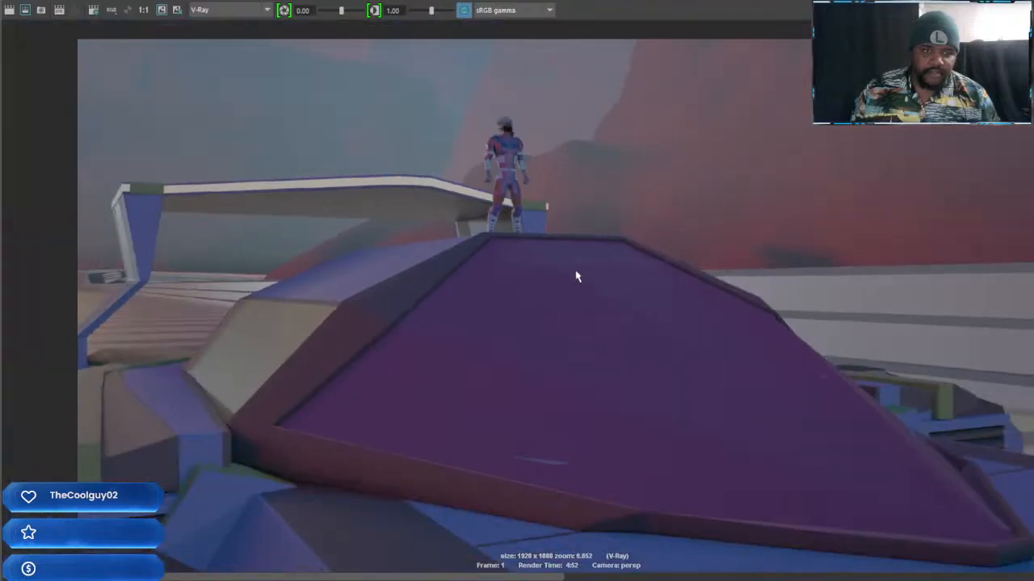
pyautogui.scroll(1, 563, 282)
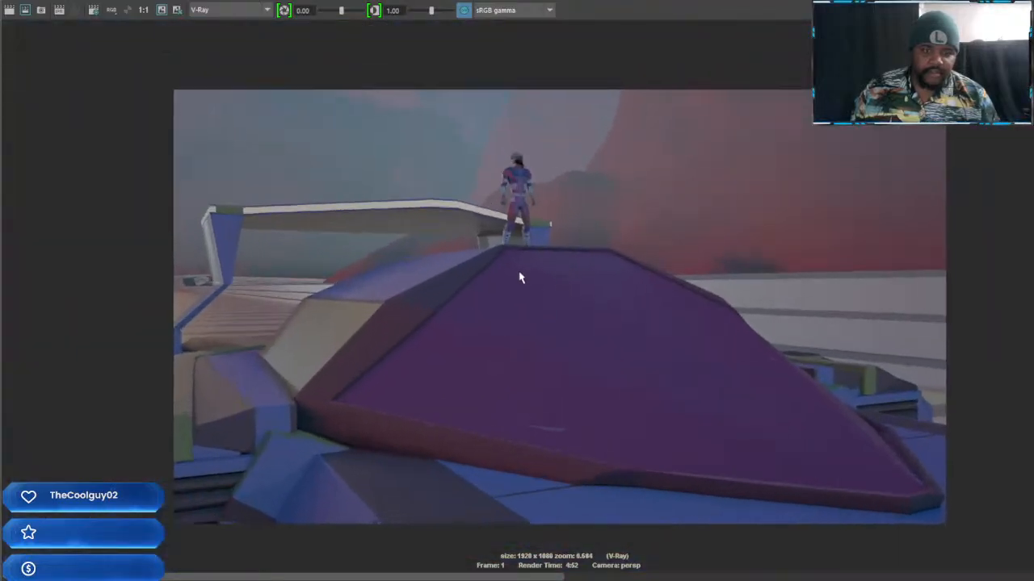
# Examine the character standing on the ship up close in the render, and return to the whole image
pyautogui.keyDown('alt'); pyautogui.moveTo(519, 277); pyautogui.dragTo(588, 337, button='middle'); pyautogui.keyUp('alt')
pyautogui.scroll(10, 590, 346)
pyautogui.scroll(1, 588, 347)
pyautogui.keyDown('alt'); pyautogui.moveTo(702, 253); pyautogui.dragTo(502, 541, button='middle'); pyautogui.keyUp('alt')
pyautogui.keyDown('alt'); pyautogui.moveTo(566, 395); pyautogui.dragTo(579, 347, button='middle'); pyautogui.keyUp('alt')
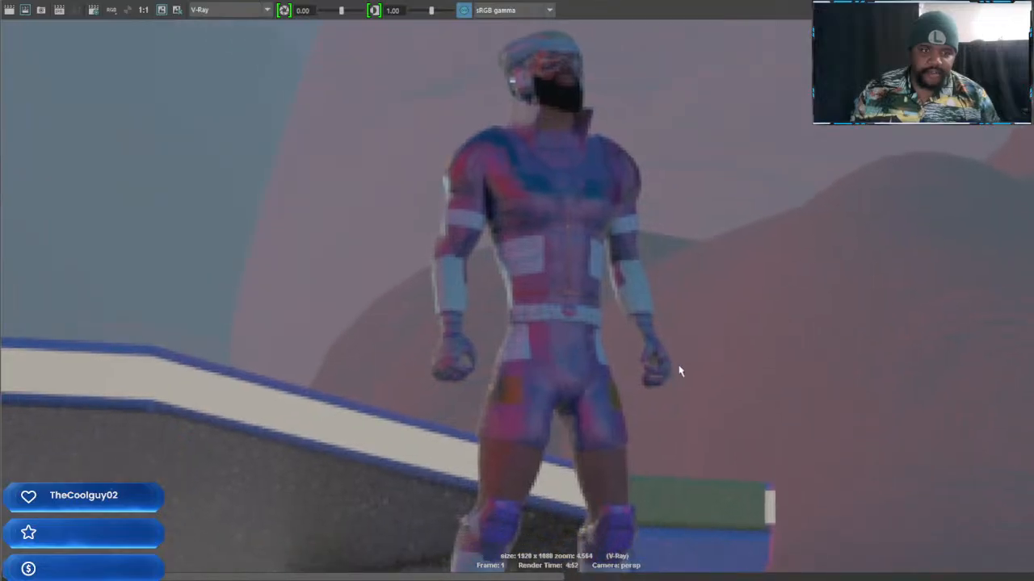
pyautogui.keyDown('alt'); pyautogui.moveTo(688, 363); pyautogui.dragTo(604, 271, button='middle'); pyautogui.keyUp('alt')
pyautogui.scroll(-6, 678, 413)
pyautogui.scroll(-4, 643, 362)
pyautogui.scroll(-2, 634, 331)
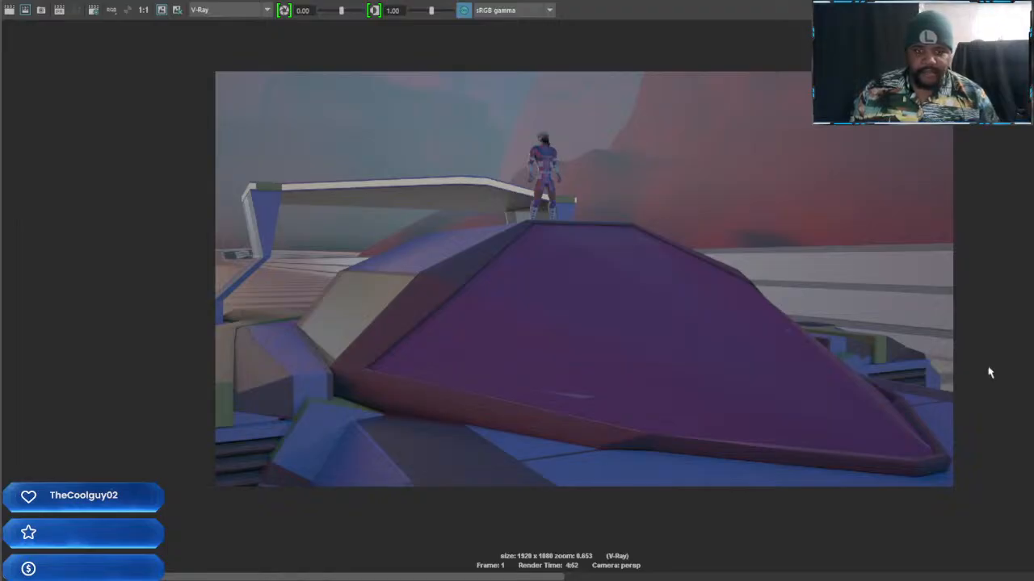
# Save the rendered image as the JPEG file Render Shot for new scene 1-1.jpg in the project's images folder
pyautogui.click(8, 2)
pyautogui.moveTo(34, 2)
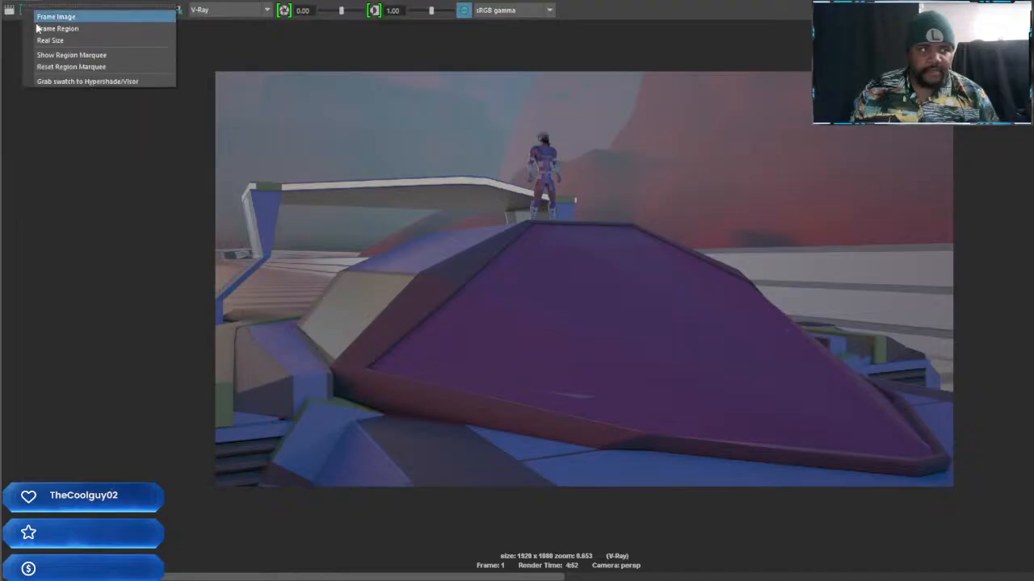
pyautogui.click(46, 28)
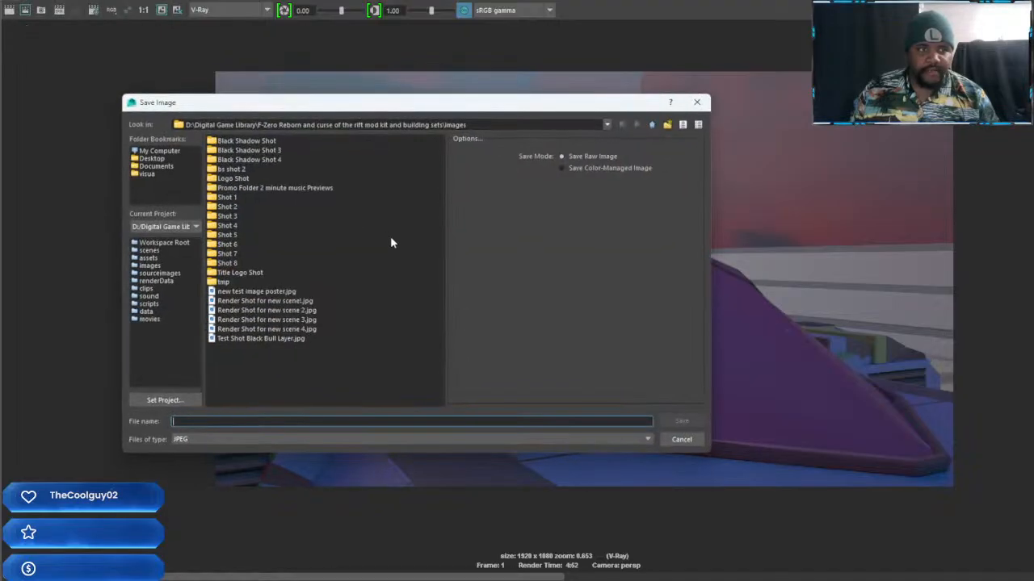
pyautogui.click(266, 329)
pyautogui.click(257, 422)
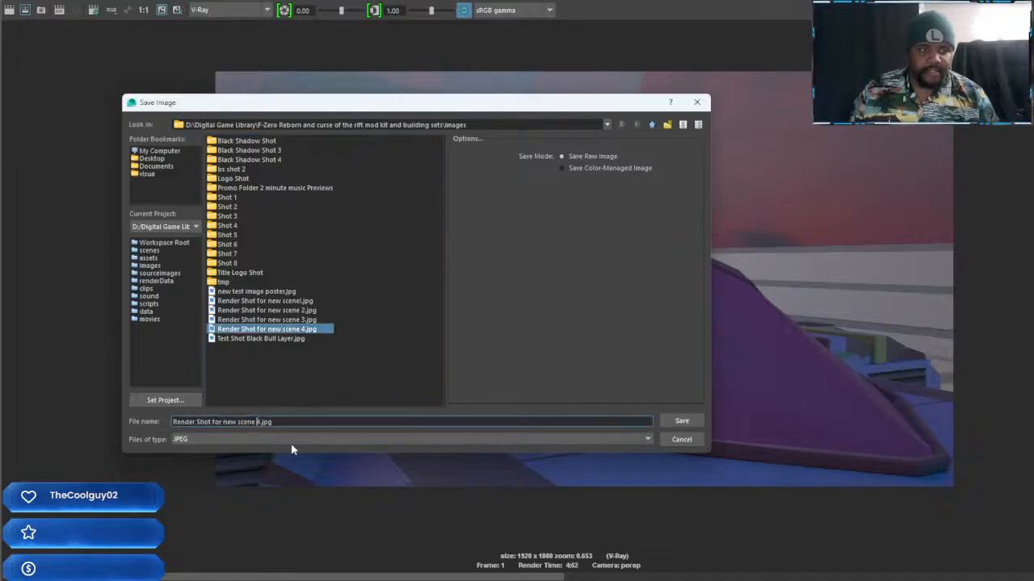
pyautogui.press('Delete')
pyautogui.write('1-1')
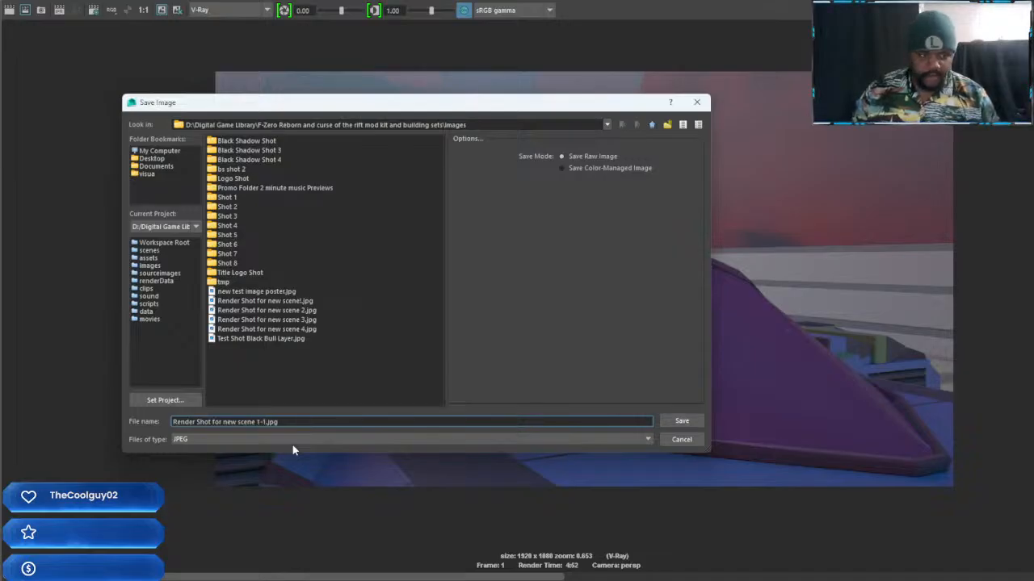
pyautogui.press('Return')
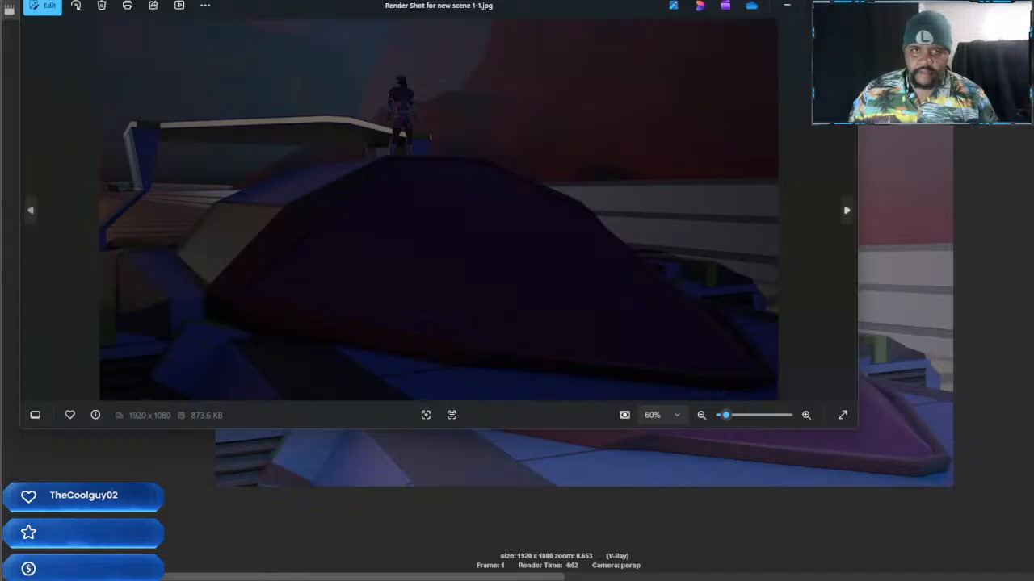
# Inspect the saved Render Shot for new scene 1-1.jpg in the enlarged image viewer, checking the character and overall brightness
pyautogui.click(815, 6)
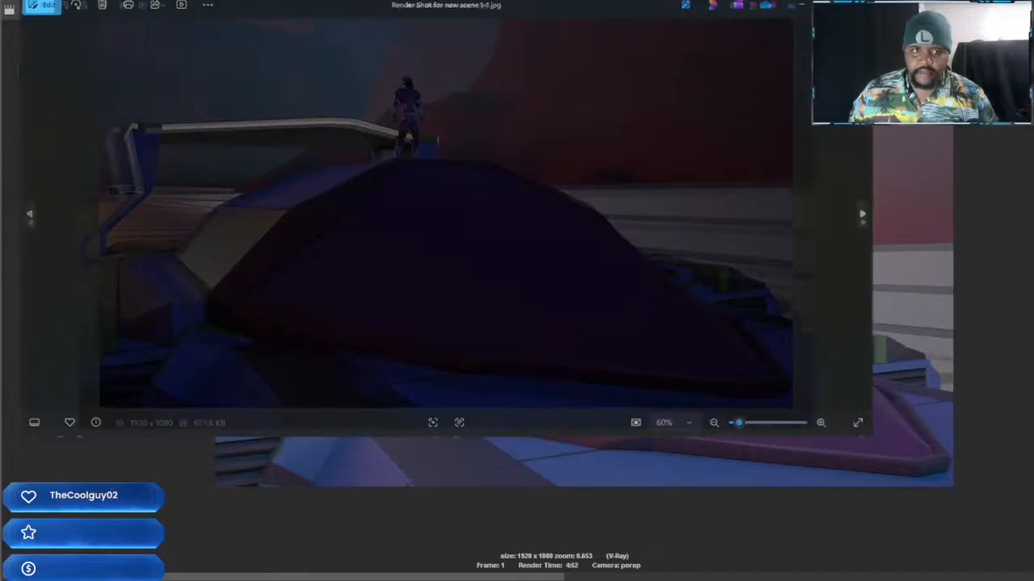
pyautogui.scroll(4, 437, 243)
pyautogui.scroll(-4, 487, 233)
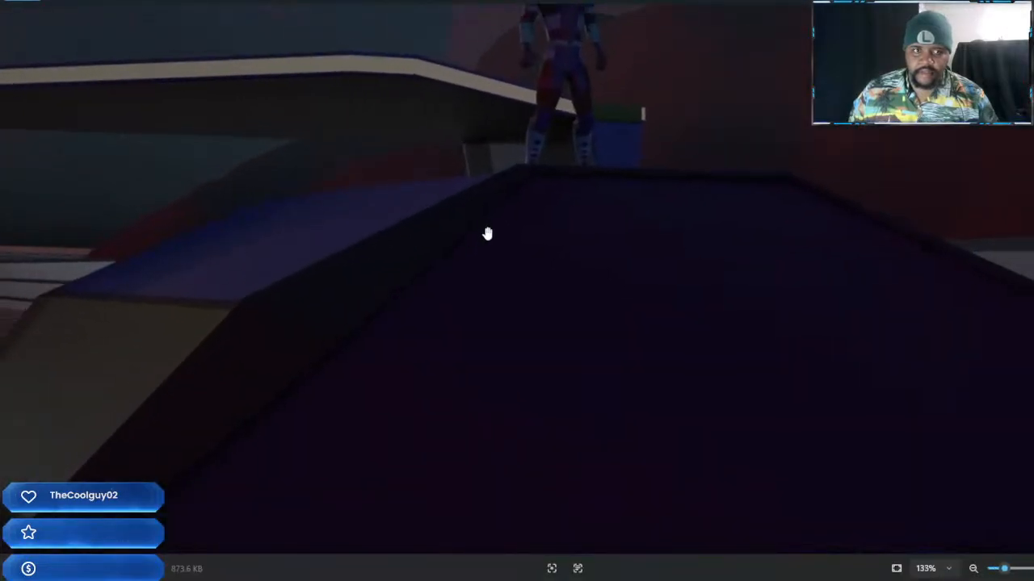
pyautogui.scroll(10, 537, 203)
pyautogui.moveTo(536, 212); pyautogui.dragTo(685, 465)
pyautogui.moveTo(630, 242); pyautogui.dragTo(713, 470)
pyautogui.moveTo(668, 323); pyautogui.dragTo(698, 480)
pyautogui.scroll(-2, 704, 392)
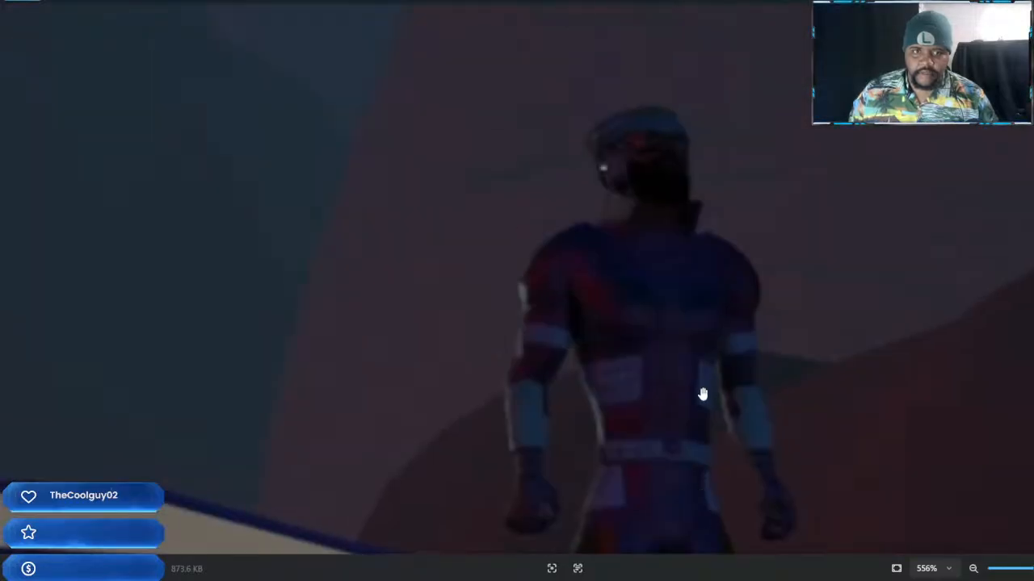
pyautogui.scroll(-3, 727, 323)
pyautogui.scroll(-4, 735, 327)
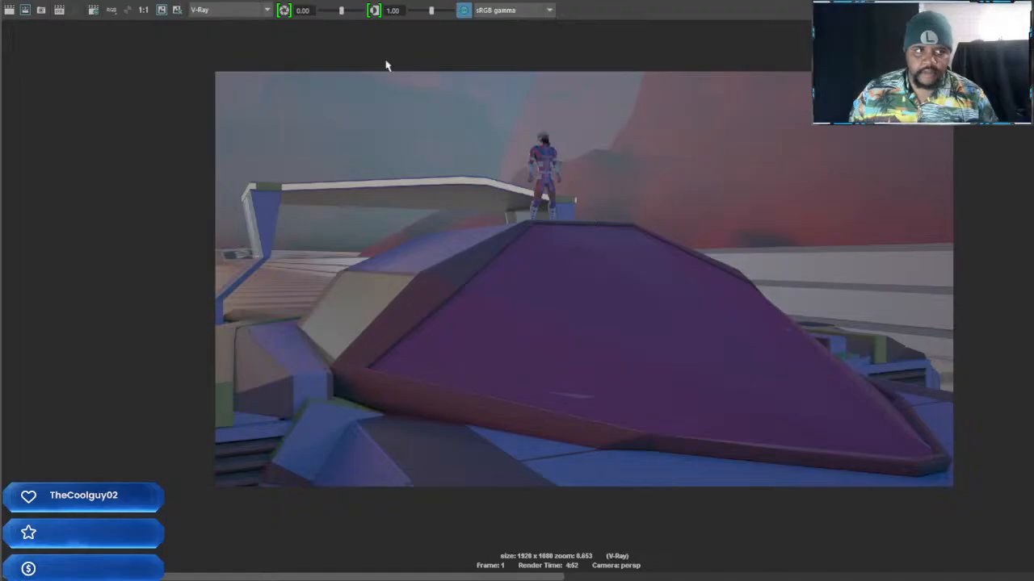
# Switch the save mode to Save Color-Managed Image and save the render again, replacing Render Shot for new scene 1-1.jpg
pyautogui.click(20, 2)
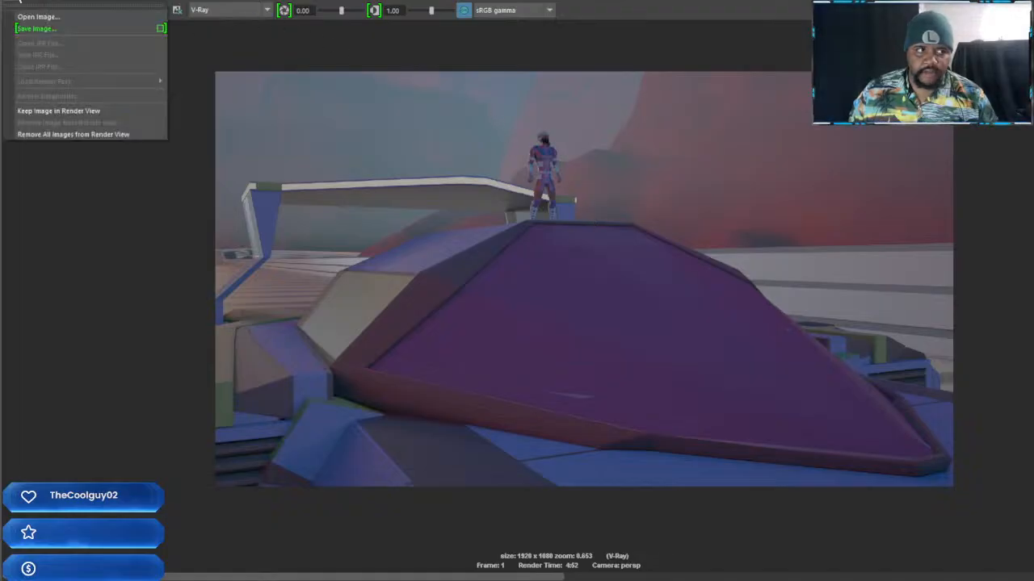
pyautogui.click(162, 30)
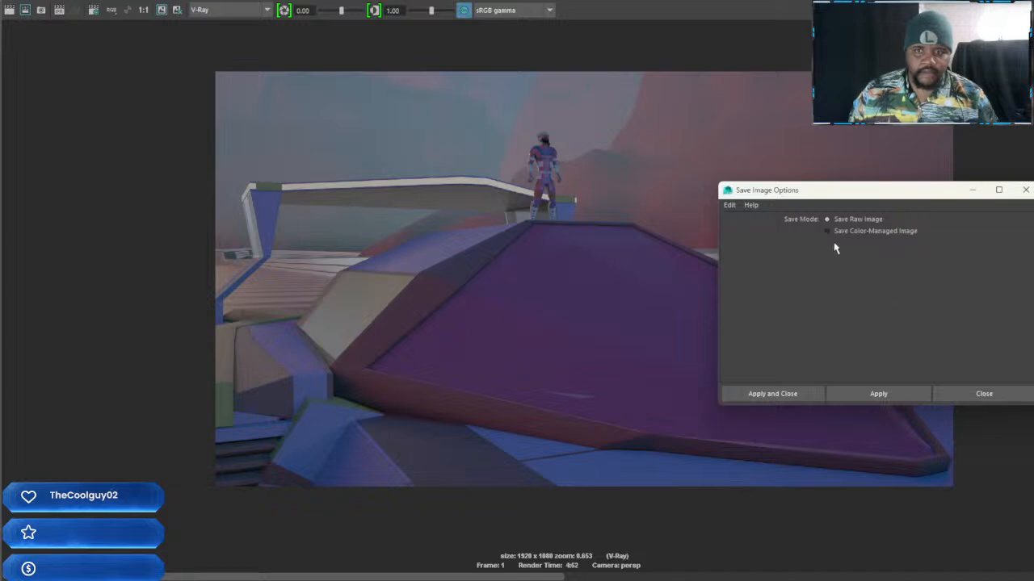
pyautogui.click(772, 394)
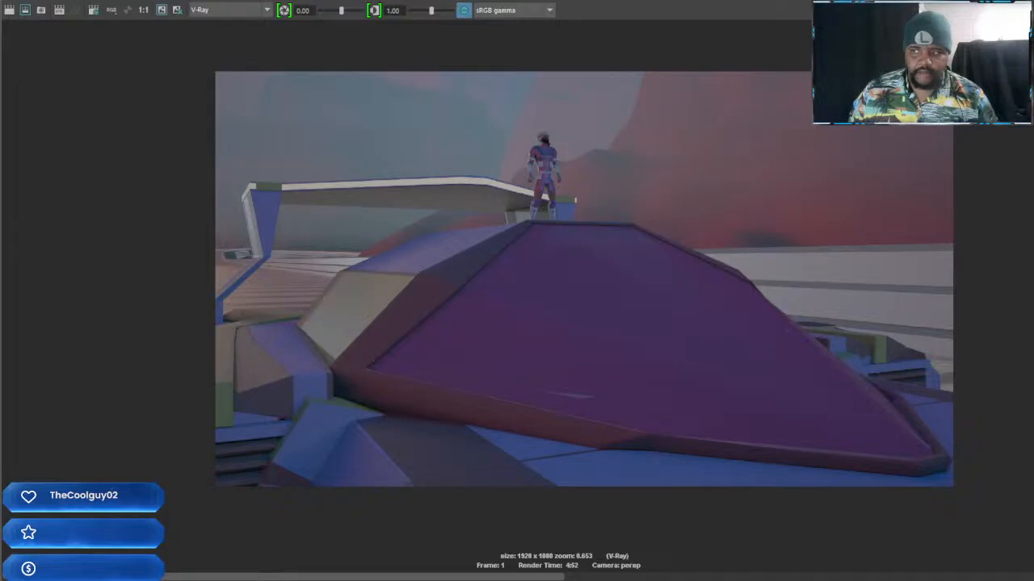
pyautogui.click(10, 3)
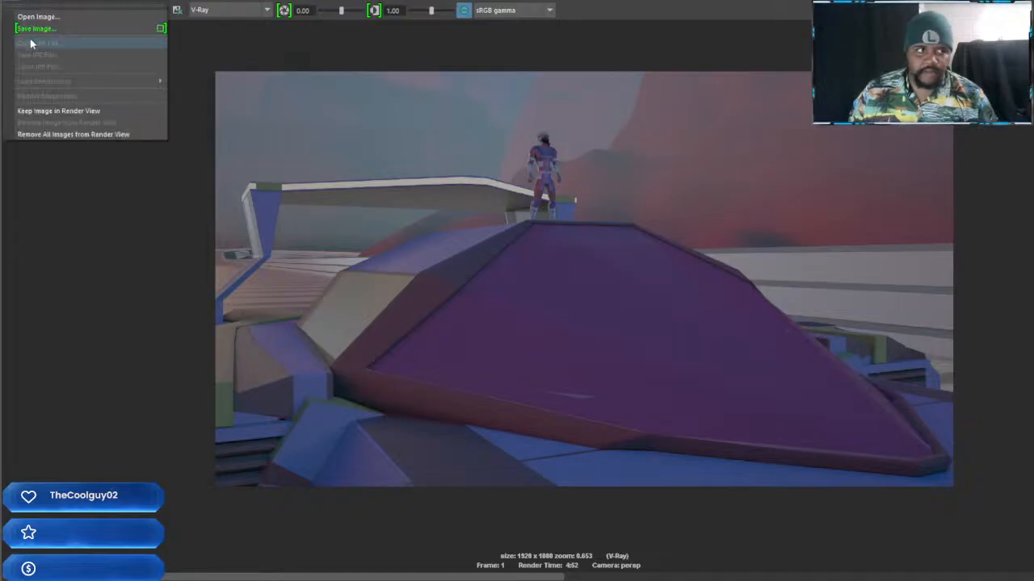
pyautogui.click(35, 29)
pyautogui.click(300, 312)
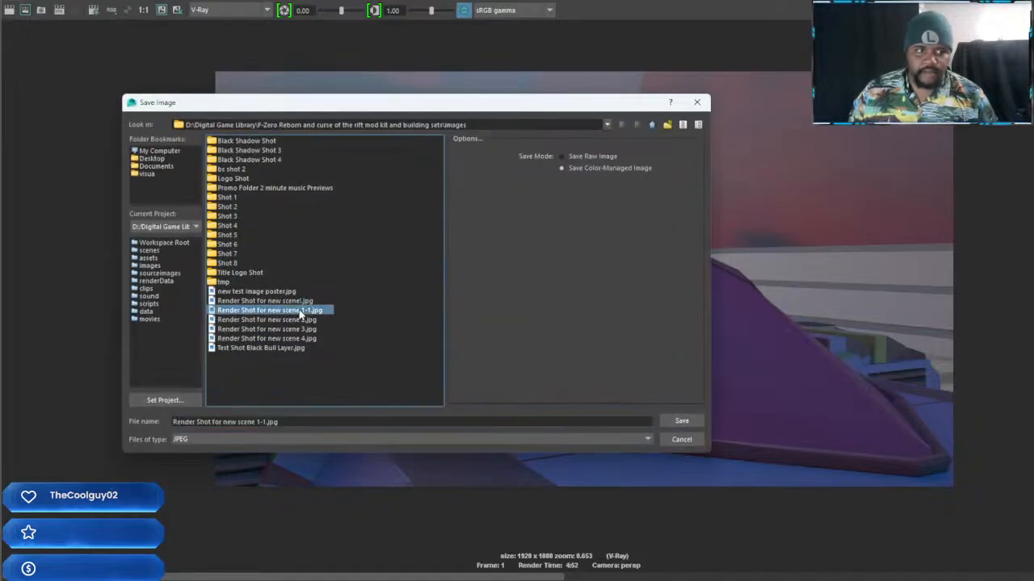
pyautogui.click(681, 422)
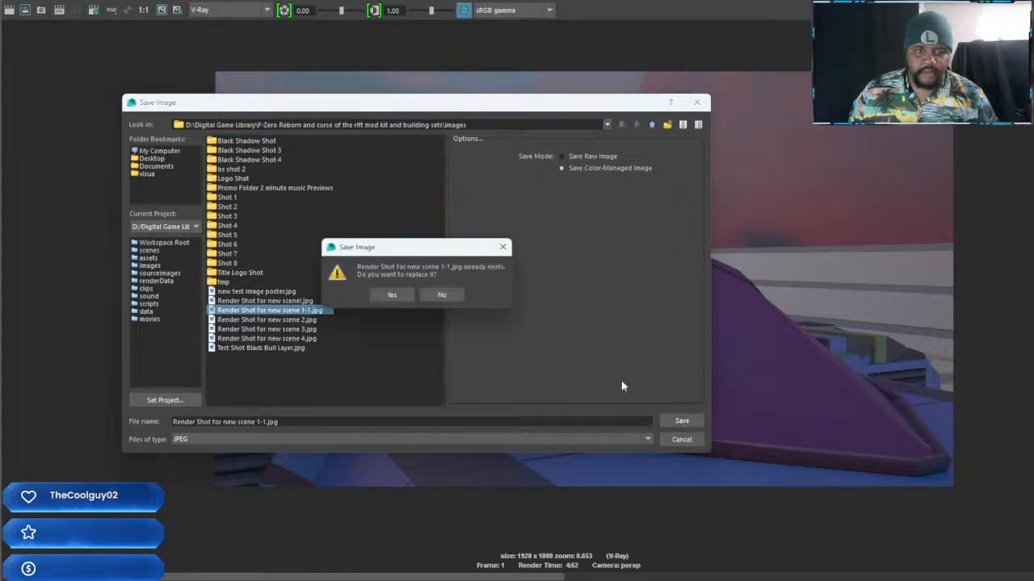
pyautogui.click(393, 296)
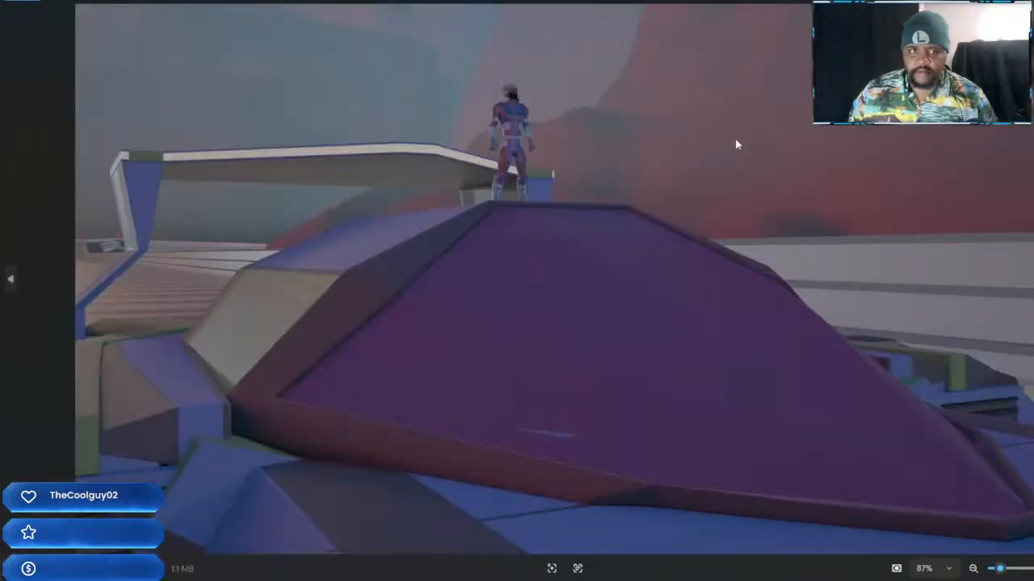
# Inspect the color-managed image in the image viewer, checking the character, the ship's side panels and the canopy's lower edge up close
pyautogui.scroll(5, 746, 210)
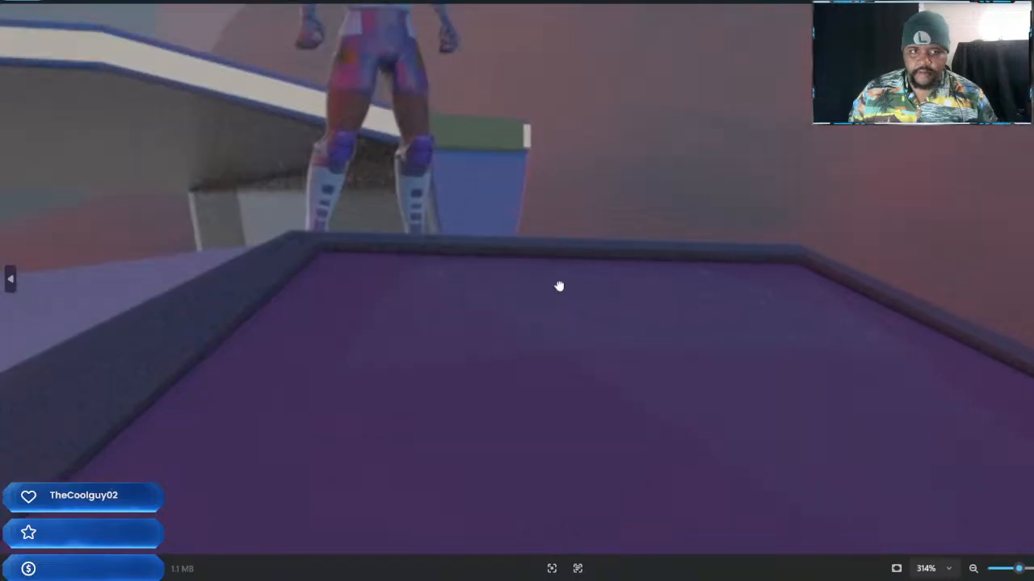
pyautogui.scroll(4, 626, 267)
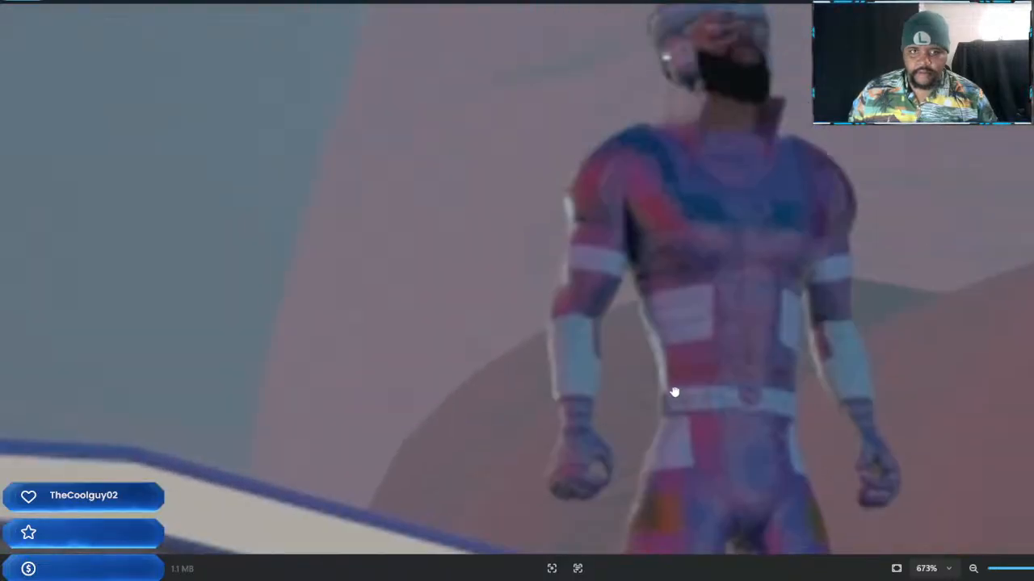
pyautogui.scroll(-5, 720, 292)
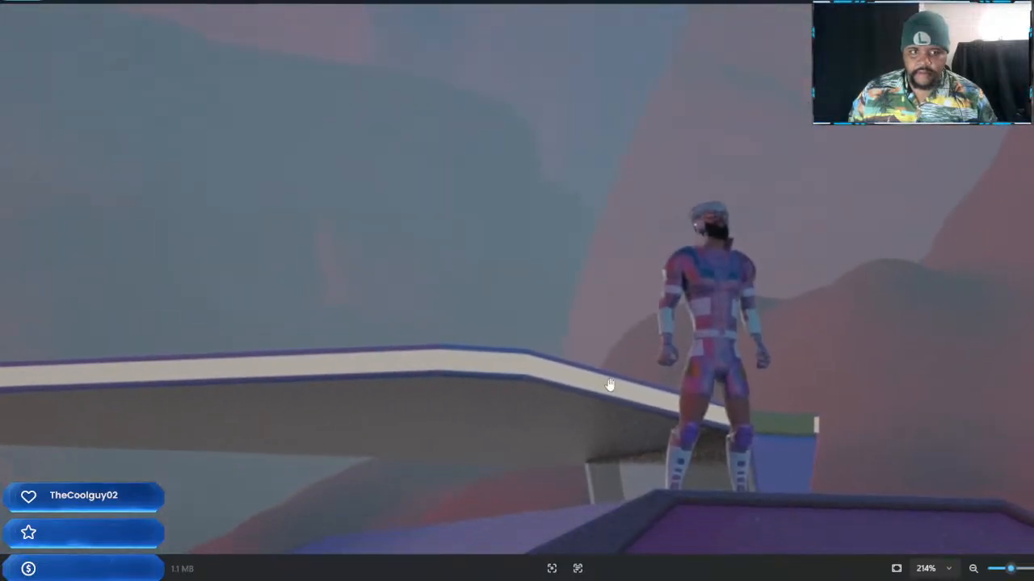
pyautogui.moveTo(614, 387); pyautogui.dragTo(635, 162)
pyautogui.moveTo(534, 327); pyautogui.dragTo(682, 148)
pyautogui.moveTo(511, 348); pyautogui.dragTo(683, 83)
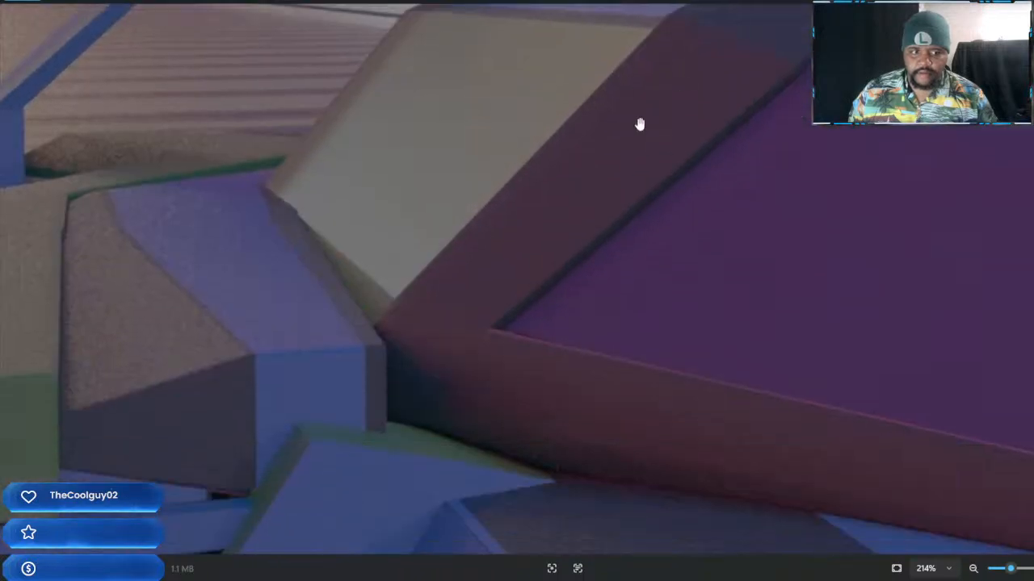
pyautogui.moveTo(567, 335); pyautogui.dragTo(565, 166)
pyautogui.moveTo(741, 253); pyautogui.dragTo(426, 44)
pyautogui.moveTo(819, 323); pyautogui.dragTo(336, 205)
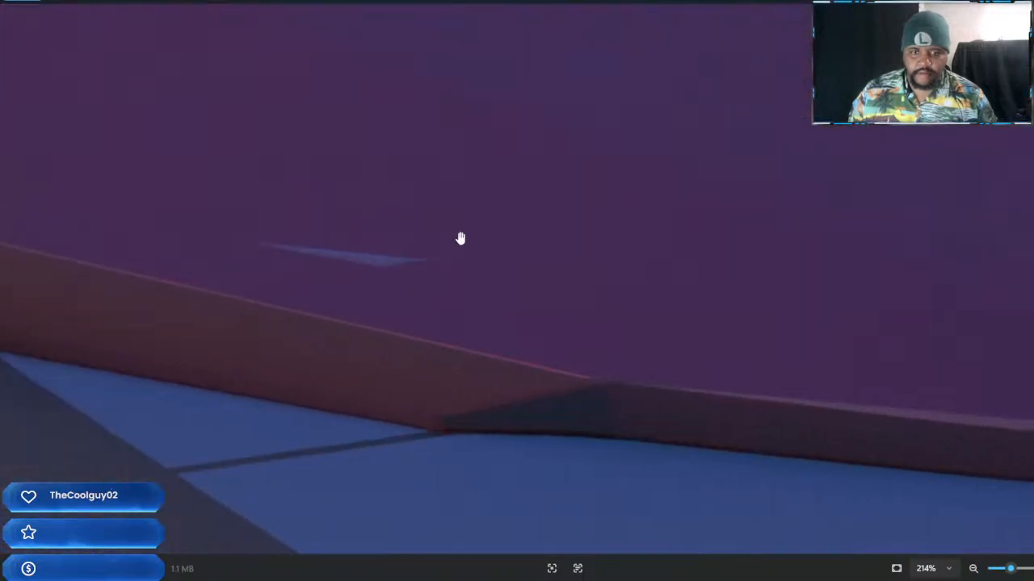
pyautogui.moveTo(836, 281); pyautogui.dragTo(127, 209)
# Look over the upper part of the saved image around the character and overhead structure, and return to the full picture
pyautogui.moveTo(679, 138); pyautogui.dragTo(814, 483)
pyautogui.moveTo(611, 310); pyautogui.dragTo(963, 366)
pyautogui.moveTo(483, 264); pyautogui.dragTo(766, 365)
pyautogui.scroll(-2, 627, 290)
pyautogui.moveTo(515, 276); pyautogui.dragTo(632, 323)
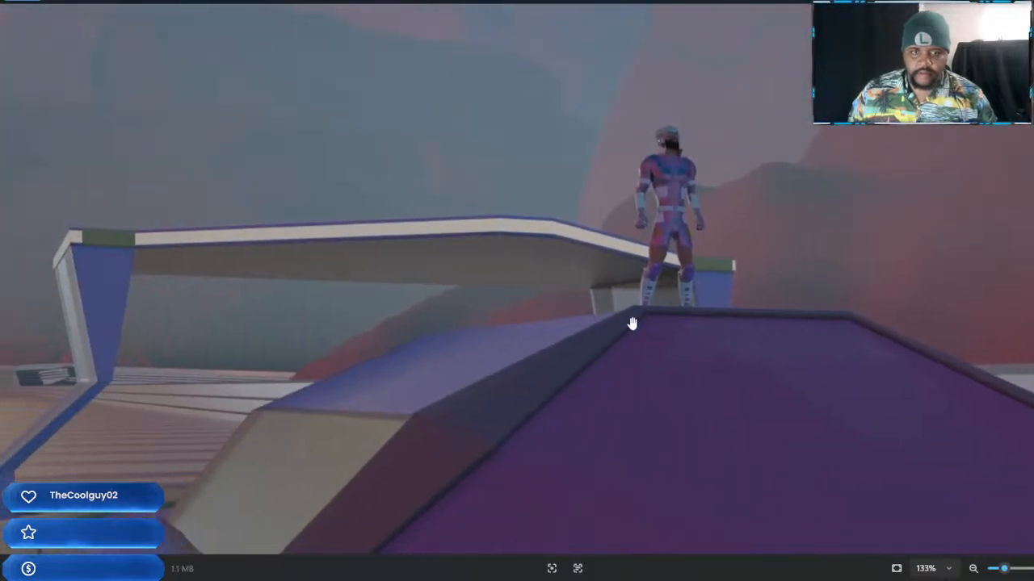
pyautogui.scroll(-1, 612, 293)
pyautogui.scroll(-2, 500, 261)
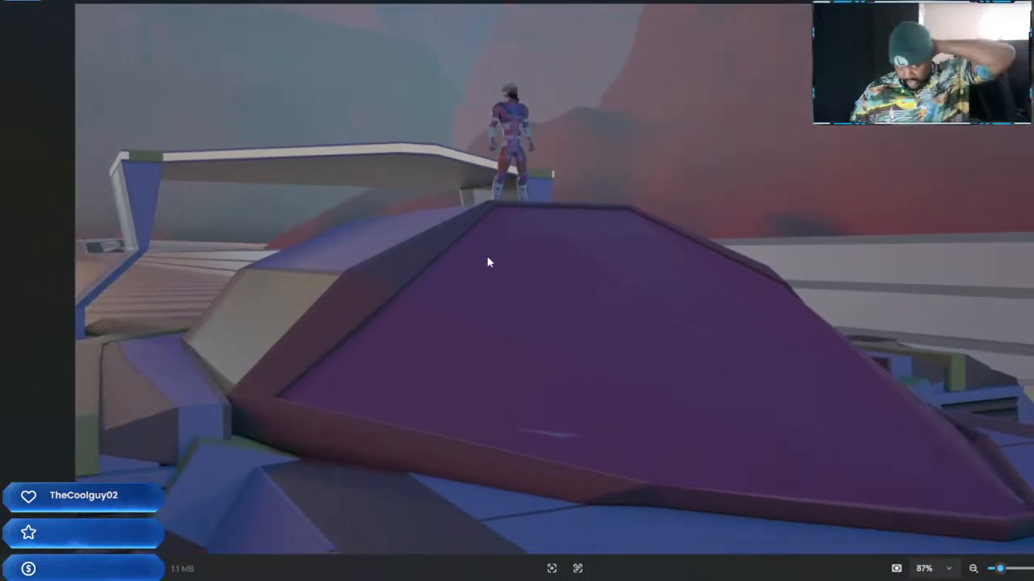